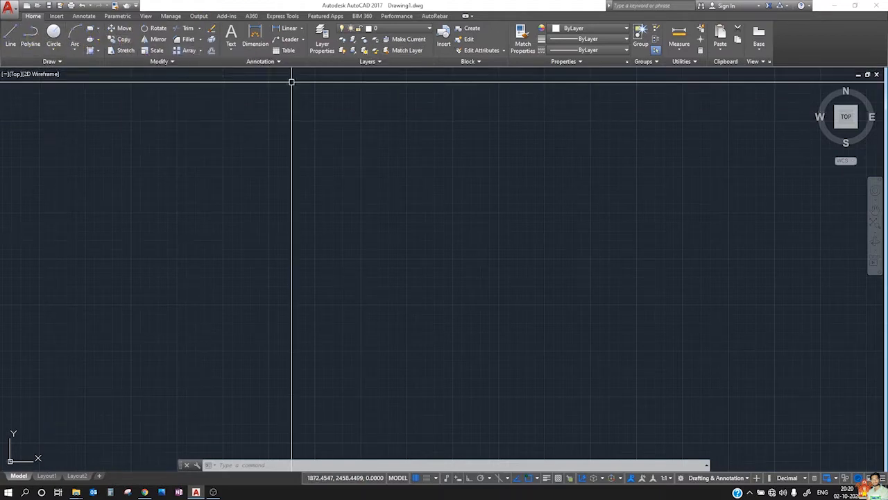
- Switch to the 3D Basics workspace and close the floating toolbar over the drawing area
{"action": "left_click", "coordinate": [613, 5]}
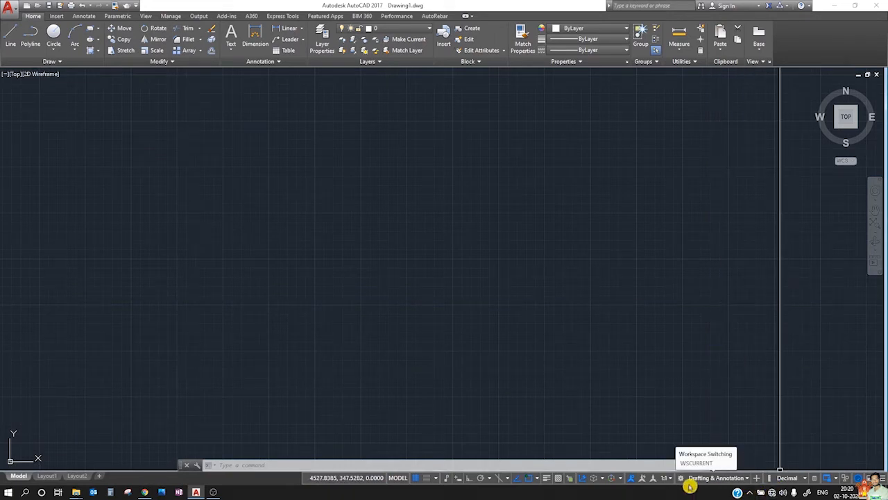
{"action": "left_click", "coordinate": [749, 480]}
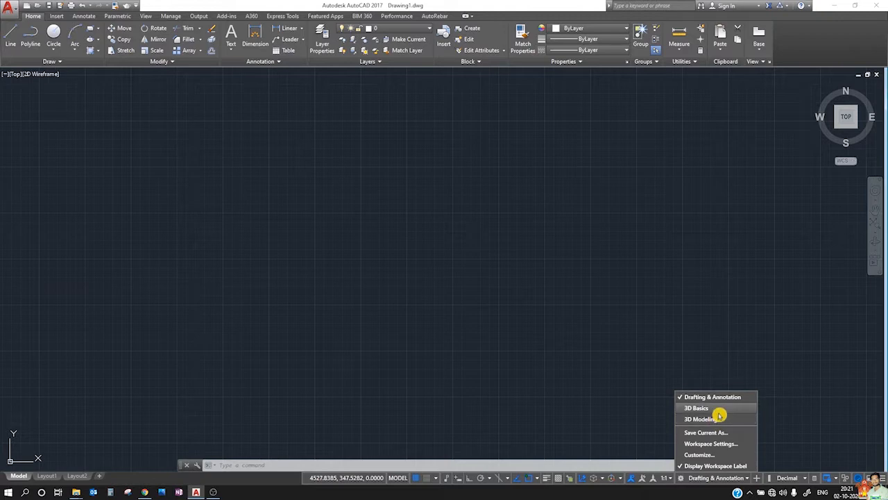
{"action": "left_click", "coordinate": [720, 414]}
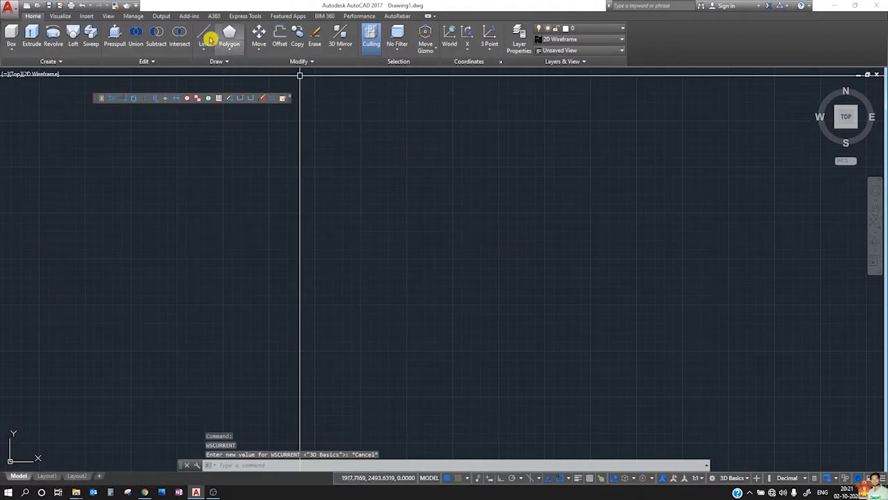
{"action": "left_click", "coordinate": [290, 100]}
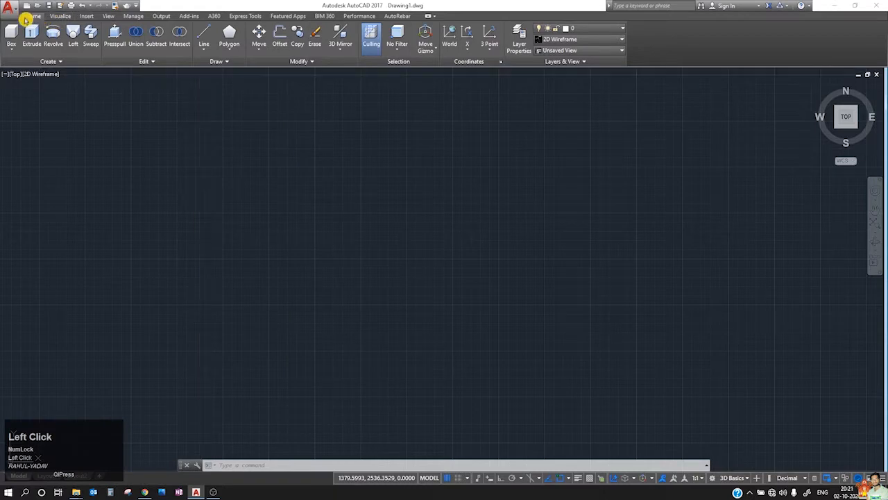
- Look through the visualization, insertion and view tools of the 3D Basics workspace, ending back at the home tools
{"action": "left_click", "coordinate": [60, 17]}
{"action": "left_click", "coordinate": [86, 16]}
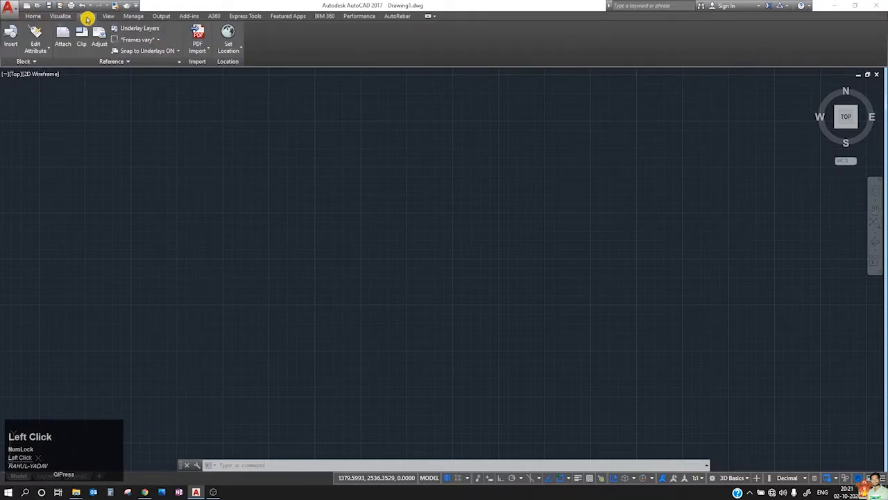
{"action": "left_click", "coordinate": [108, 16]}
{"action": "left_click", "coordinate": [32, 15]}
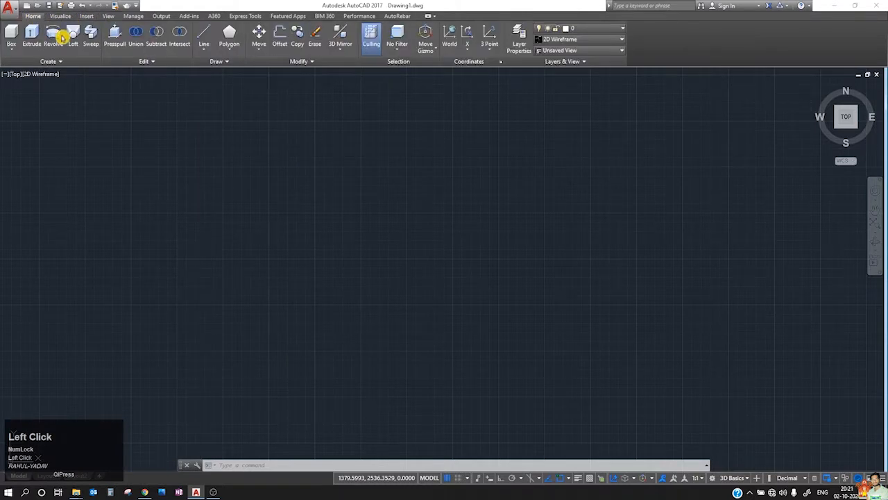
- Switch to the 3D Modeling workspace and close its floating toolbar
{"action": "left_click", "coordinate": [728, 478]}
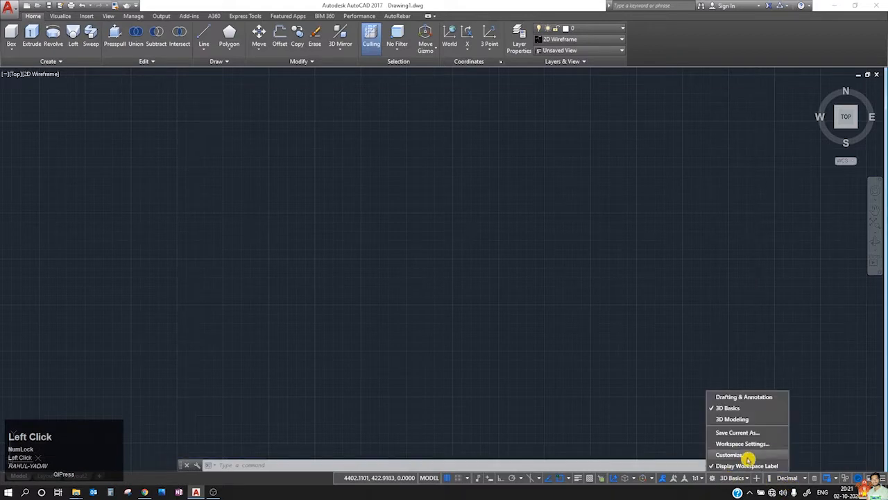
{"action": "left_click", "coordinate": [728, 419]}
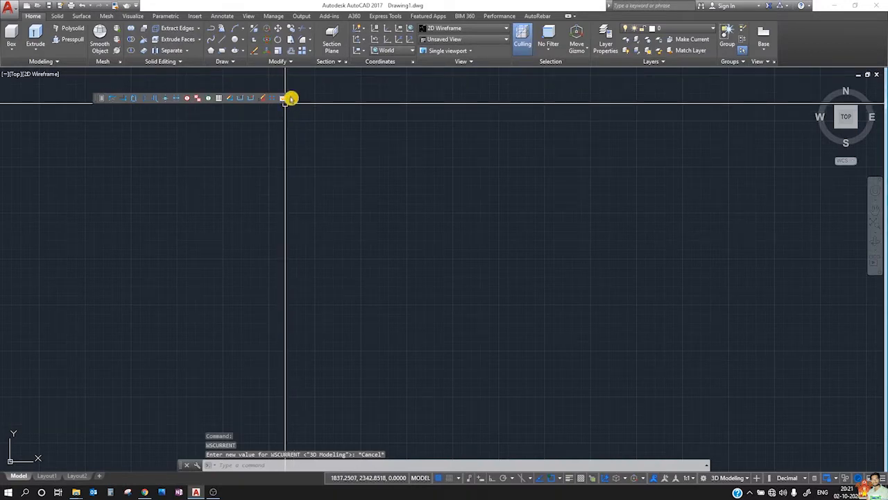
{"action": "left_click", "coordinate": [286, 99]}
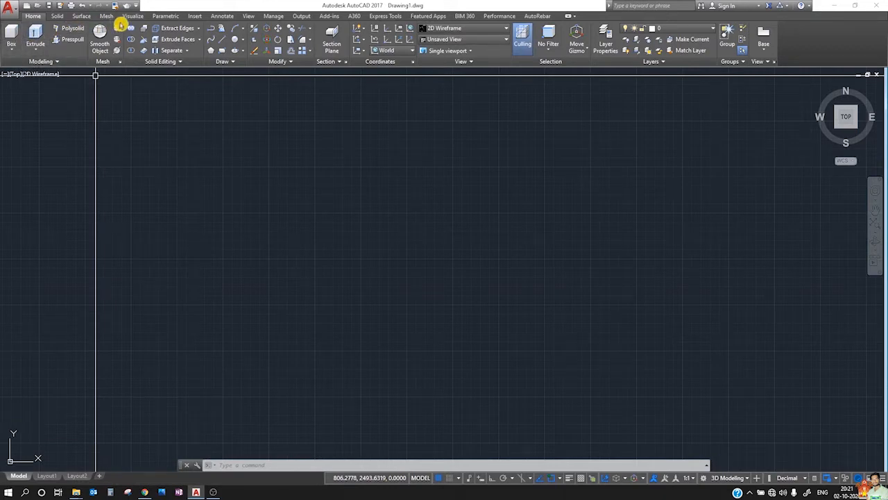
- Look through the solid, surface, mesh and visualization tools of the 3D Modeling workspace
{"action": "left_click", "coordinate": [57, 16]}
{"action": "left_click", "coordinate": [81, 16]}
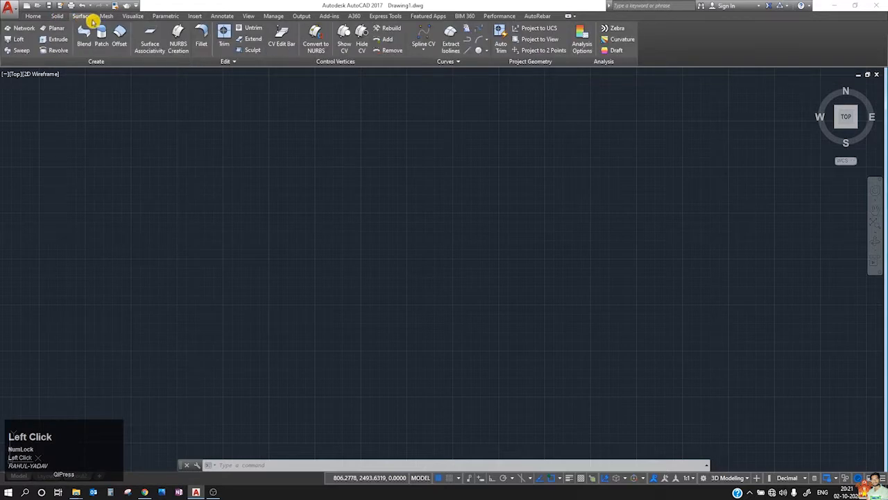
{"action": "left_click", "coordinate": [104, 17]}
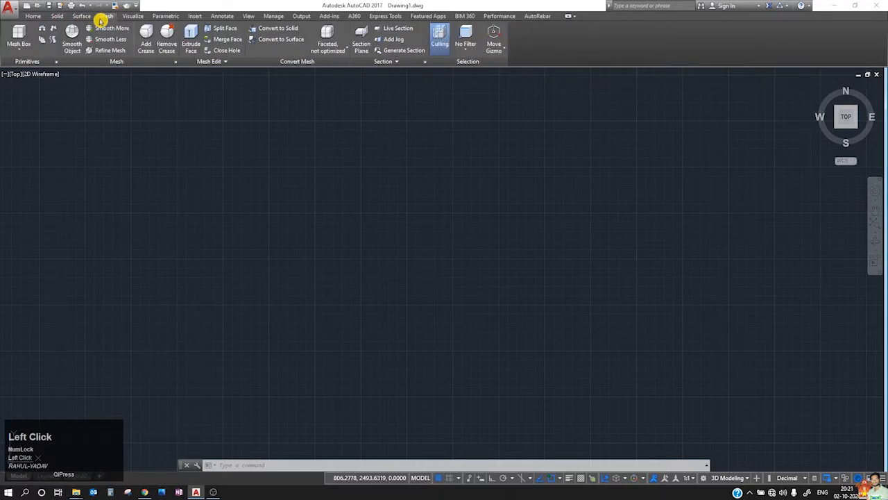
{"action": "left_click", "coordinate": [134, 17]}
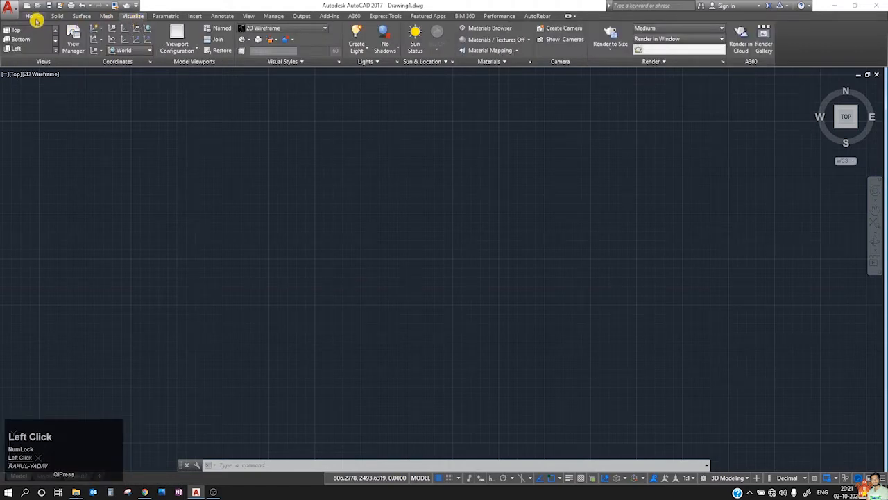
{"action": "left_click", "coordinate": [33, 16]}
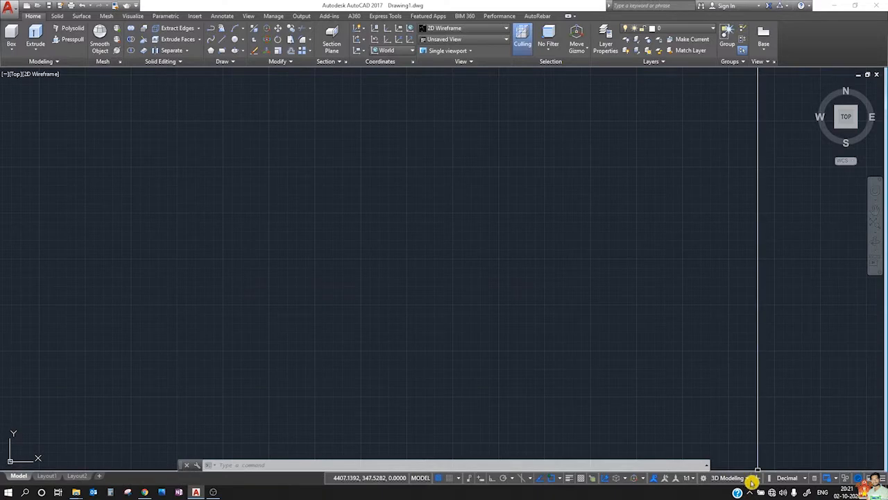
- Return to the 3D Basics workspace from 3D Modeling and close the floating toolbar
{"action": "left_click", "coordinate": [753, 479]}
{"action": "left_click", "coordinate": [737, 418]}
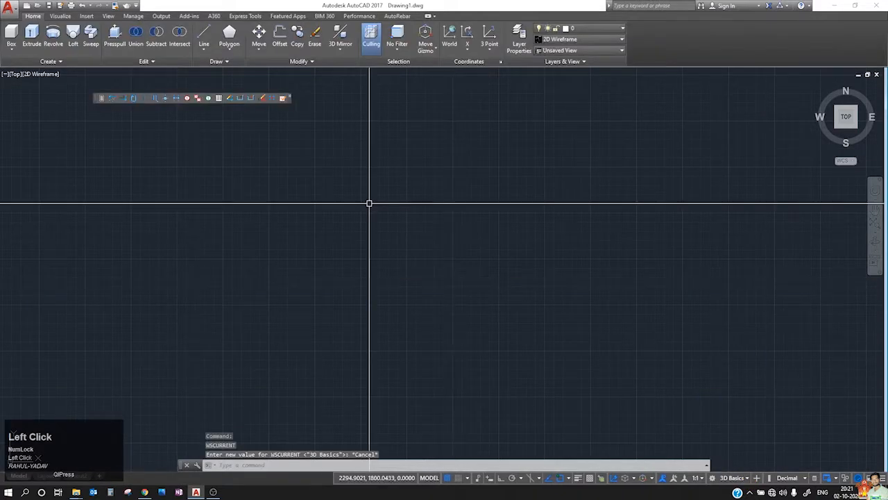
{"action": "left_click", "coordinate": [283, 98]}
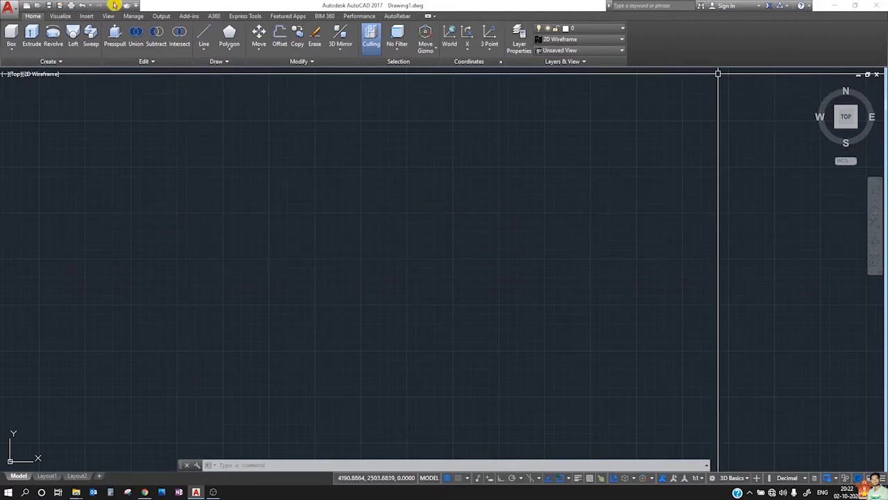
- Examine the additional creation tools, the visualization tools and the viewport's visual style options
{"action": "left_click", "coordinate": [52, 62]}
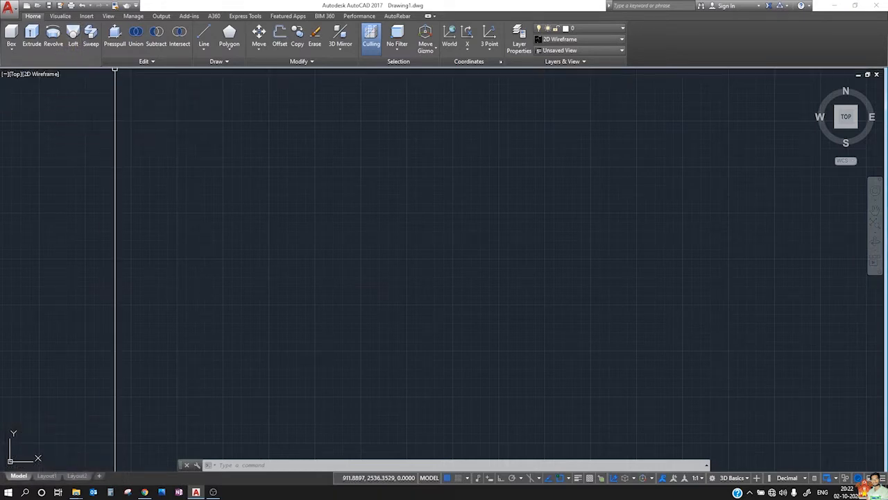
{"action": "left_click", "coordinate": [60, 15]}
{"action": "left_click", "coordinate": [34, 16]}
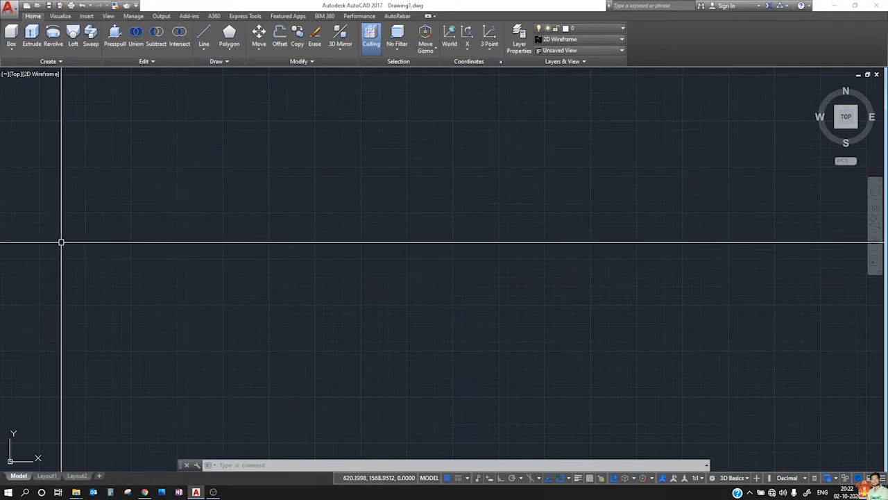
{"action": "left_click", "coordinate": [39, 75]}
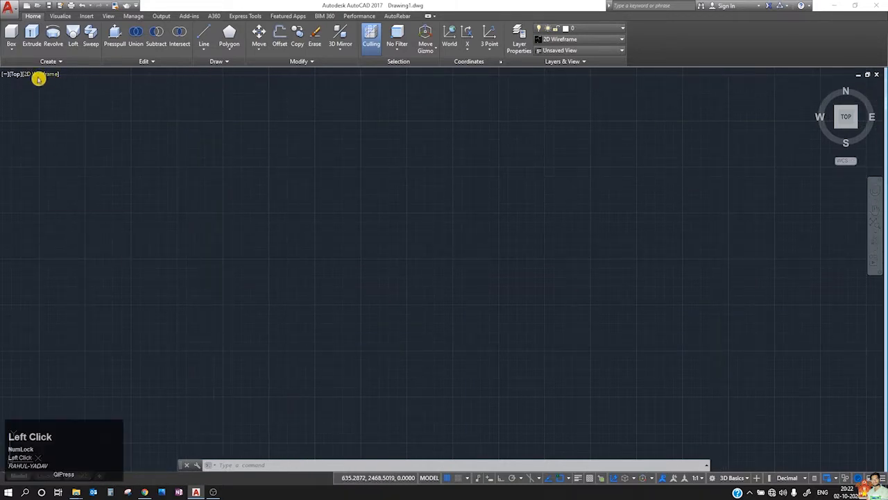
{"action": "left_click", "coordinate": [311, 215]}
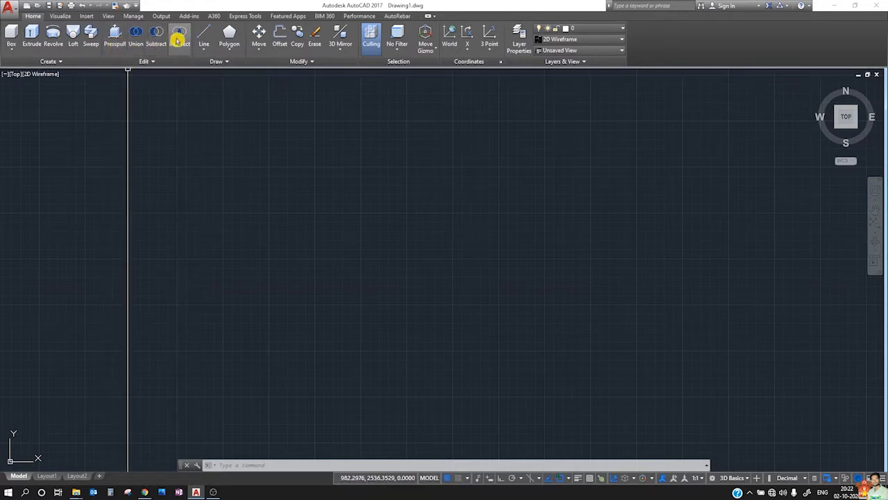
- Examine the additional solid editing tools, cancel the Subtract command and dismiss the tip about combining 3D surfaces
{"action": "left_click", "coordinate": [148, 62]}
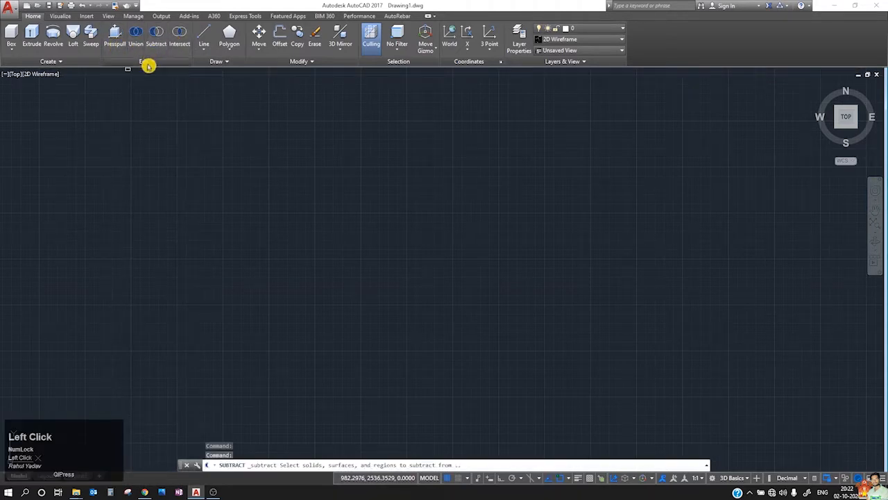
{"action": "left_click", "coordinate": [148, 65]}
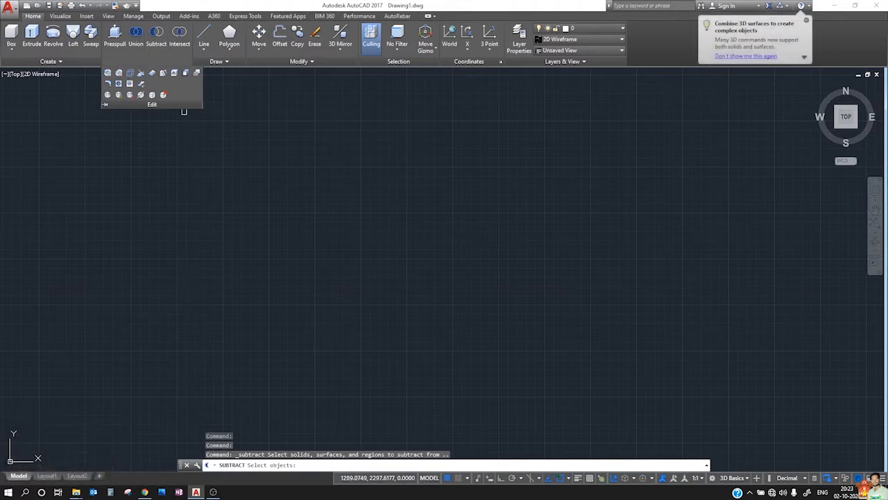
{"action": "key", "text": "Escape"}
{"action": "key", "text": "Escape"}
{"action": "key", "text": "Escape"}
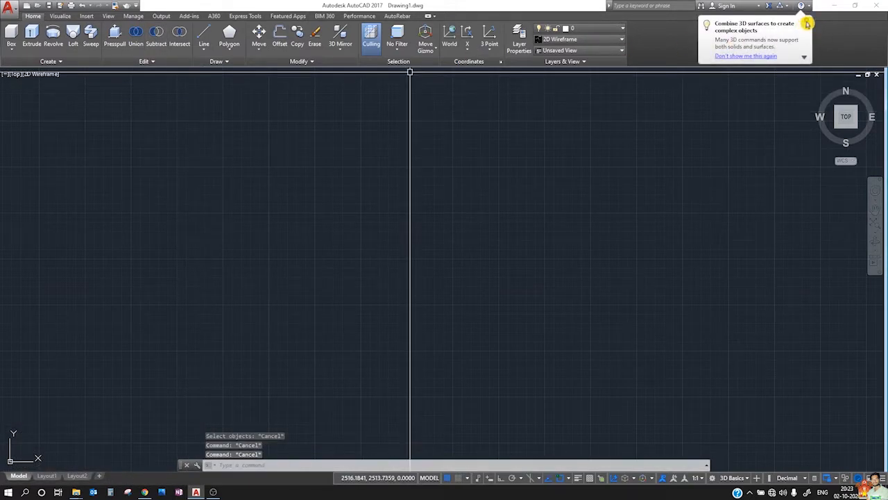
{"action": "left_click", "coordinate": [807, 23]}
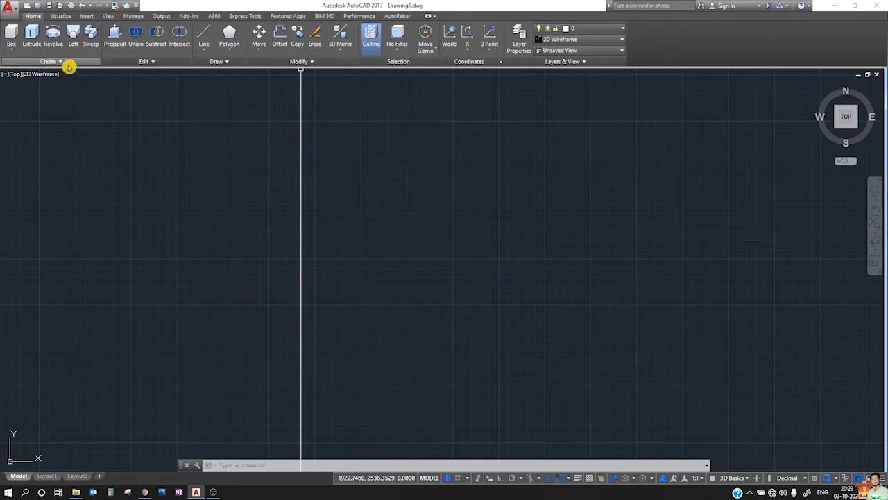
- Divide the model space using the Three: Left viewport configuration
{"action": "left_click", "coordinate": [61, 17]}
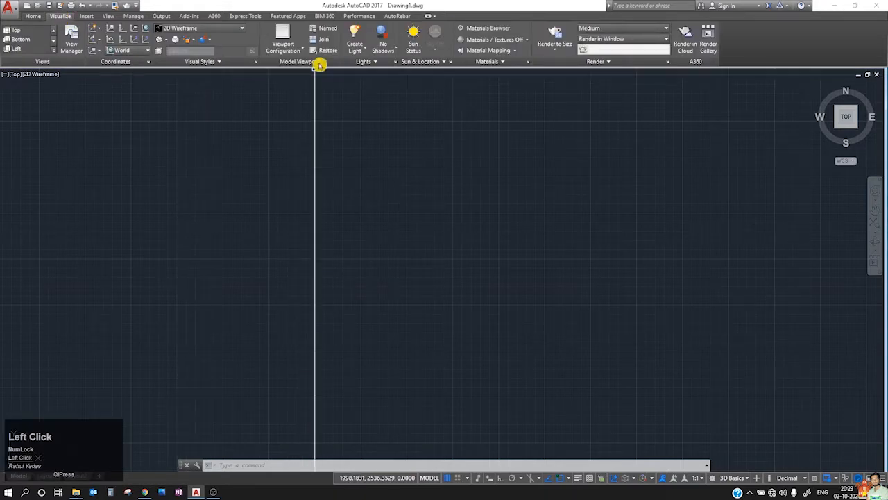
{"action": "left_click", "coordinate": [286, 32]}
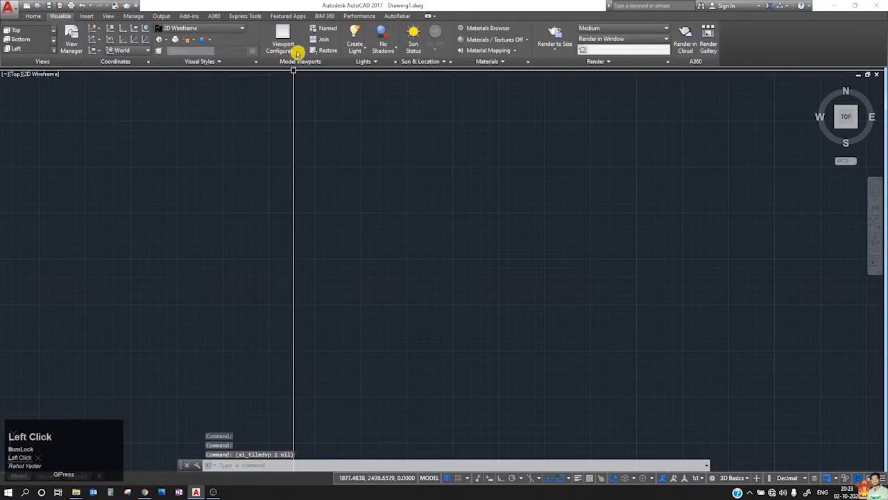
{"action": "left_click", "coordinate": [297, 51]}
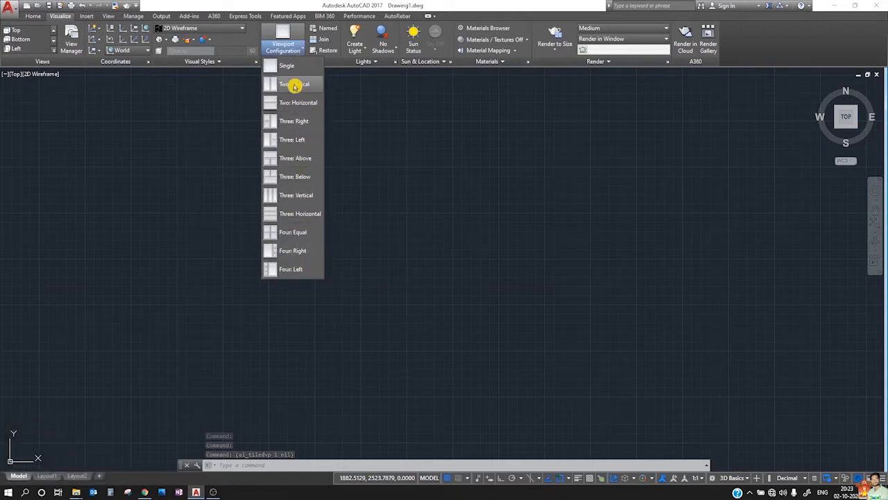
{"action": "left_click", "coordinate": [296, 140]}
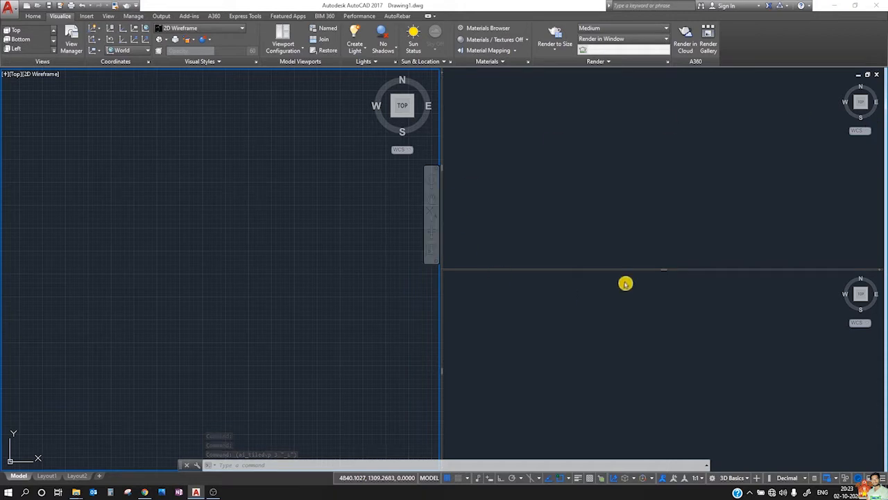
- Try the Four: Equal viewport configuration and restore the Single viewport
{"action": "left_click", "coordinate": [297, 44]}
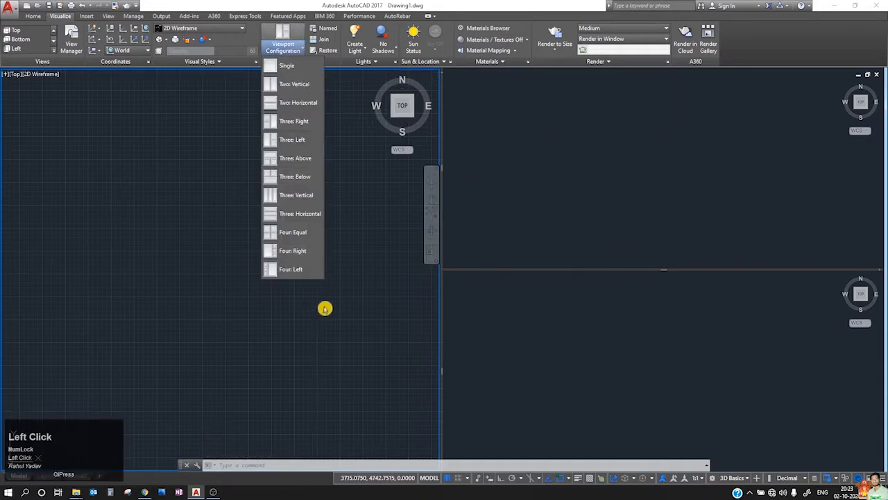
{"action": "left_click", "coordinate": [297, 235]}
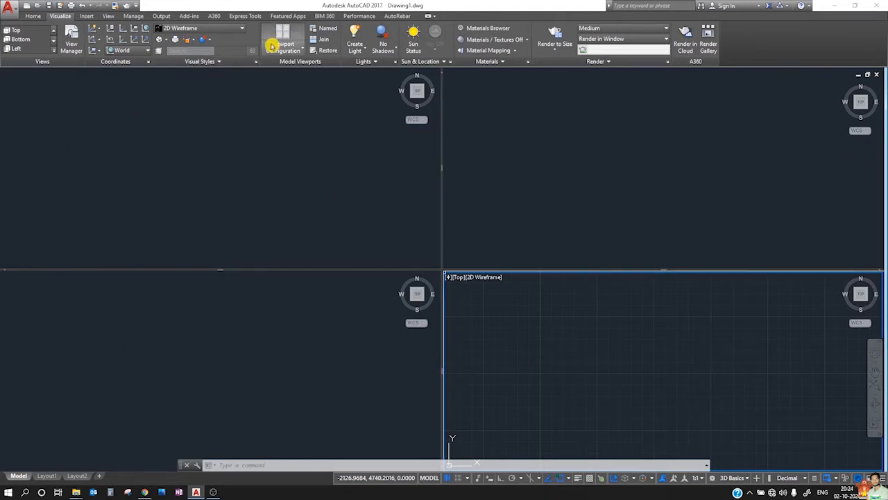
{"action": "left_click", "coordinate": [283, 46]}
{"action": "left_click", "coordinate": [295, 67]}
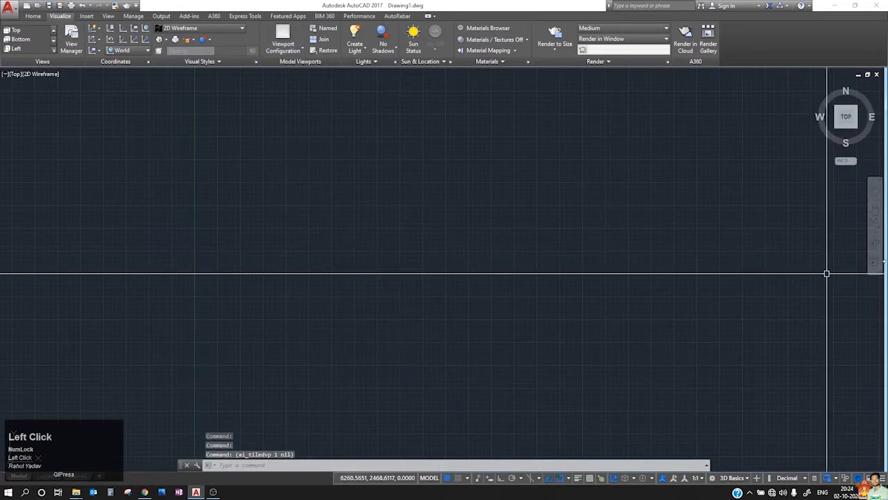
- Orbit the view with the navigation wheel, set the view to SW Isometric and close the wheel
{"action": "left_click", "coordinate": [880, 198]}
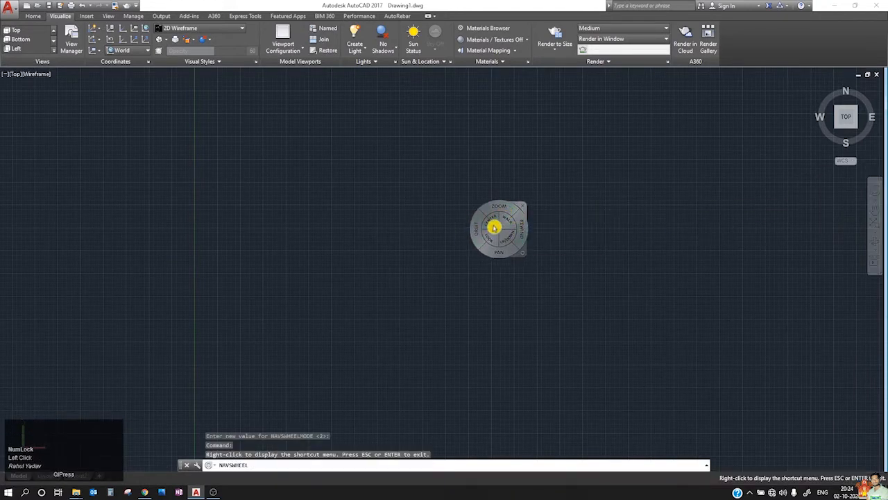
{"action": "left_click_drag", "start_coordinate": [479, 237], "coordinate": [470, 281]}
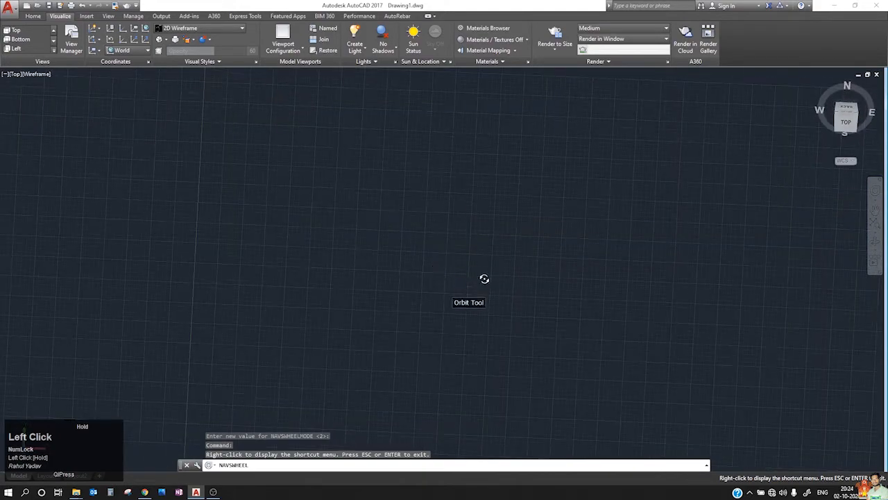
{"action": "left_click", "coordinate": [816, 86]}
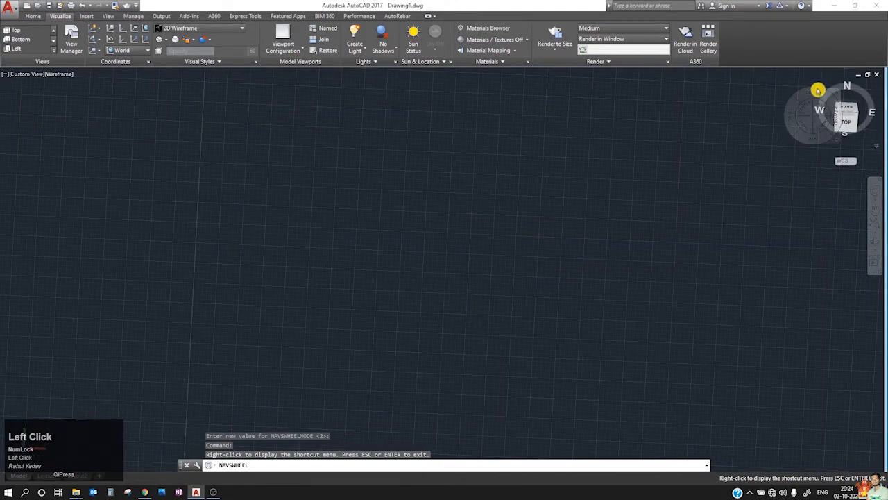
{"action": "scroll", "coordinate": [439, 268], "scroll_direction": "down", "scroll_amount": 1}
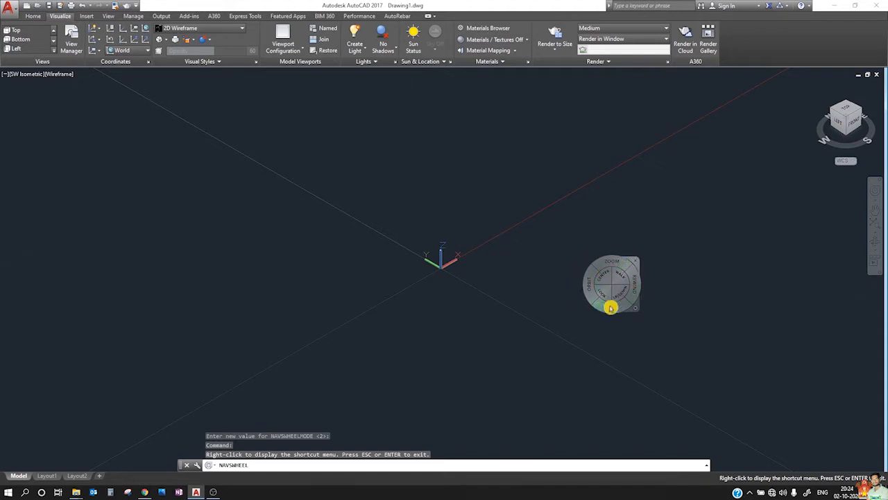
{"action": "left_click", "coordinate": [635, 264]}
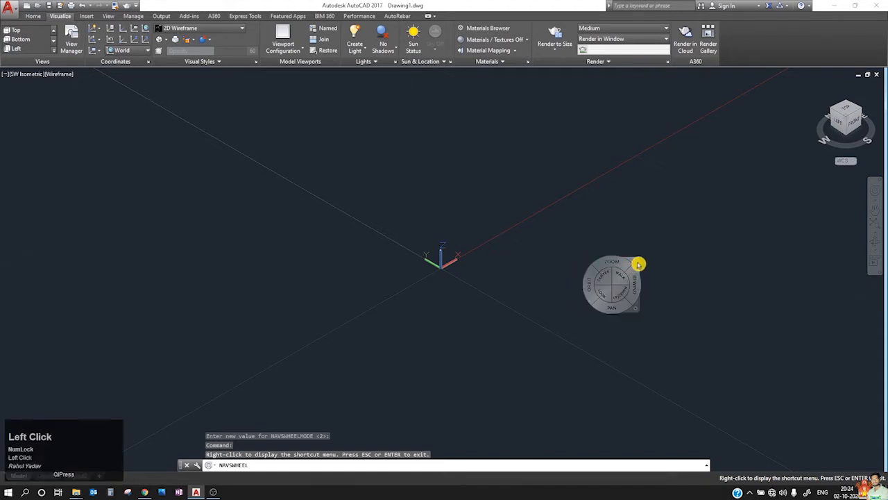
- Close the navigation wheel
{"action": "left_click", "coordinate": [638, 264]}
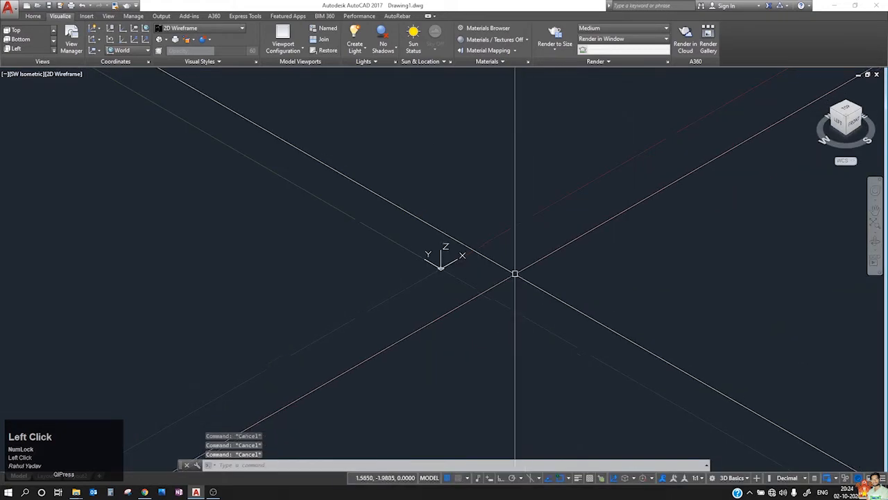
{"action": "scroll", "coordinate": [412, 266], "scroll_direction": "down", "scroll_amount": 3}
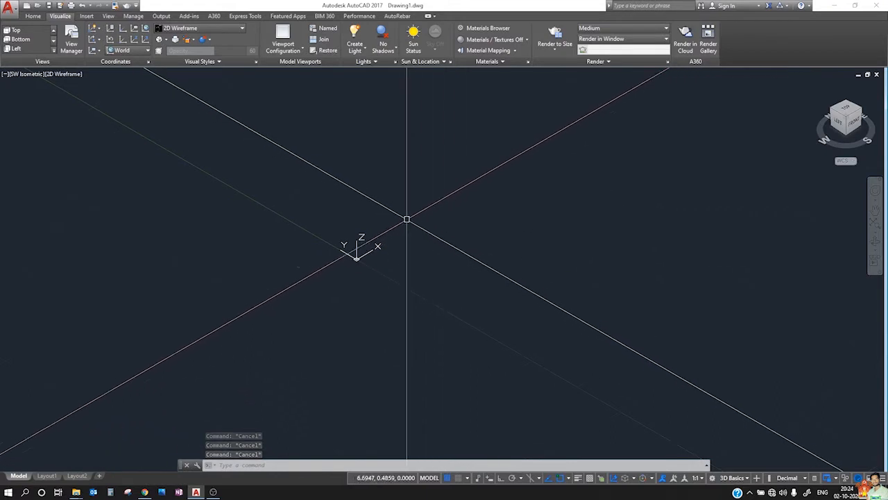
{"action": "scroll", "coordinate": [407, 220], "scroll_direction": "up", "scroll_amount": 2}
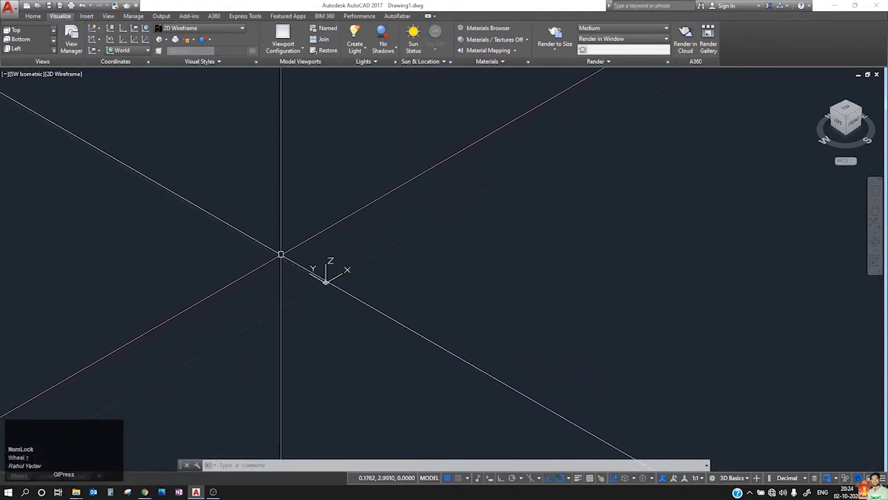
{"action": "scroll", "coordinate": [312, 298], "scroll_direction": "down", "scroll_amount": 1}
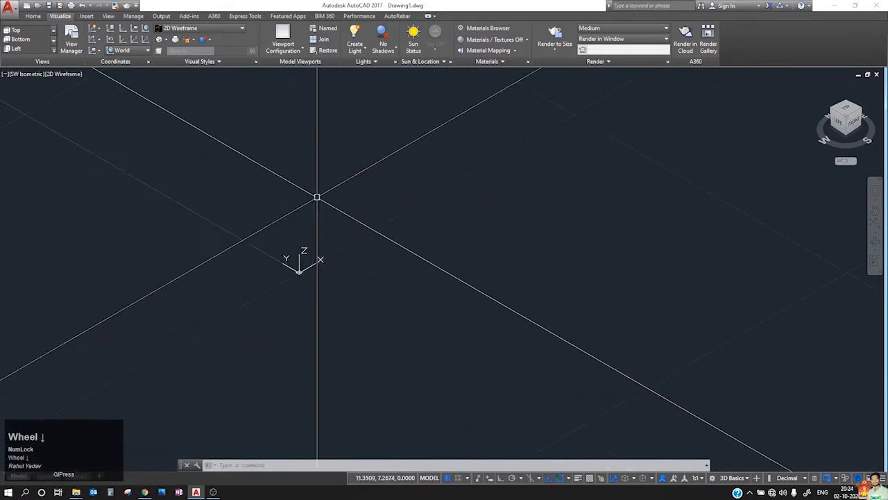
{"action": "scroll", "coordinate": [333, 278], "scroll_direction": "down", "scroll_amount": 2}
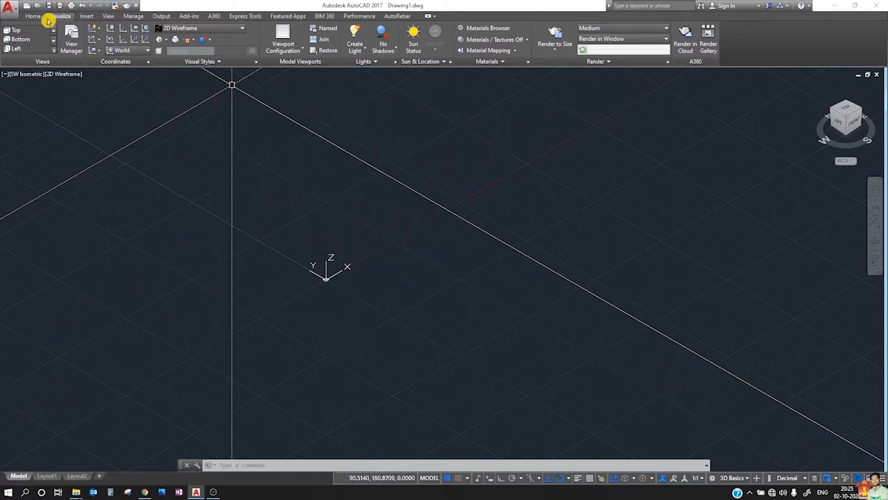
- Start a solid box and draw its rectangular base beside the UCS origin from two opposite corners
{"action": "left_click", "coordinate": [32, 15]}
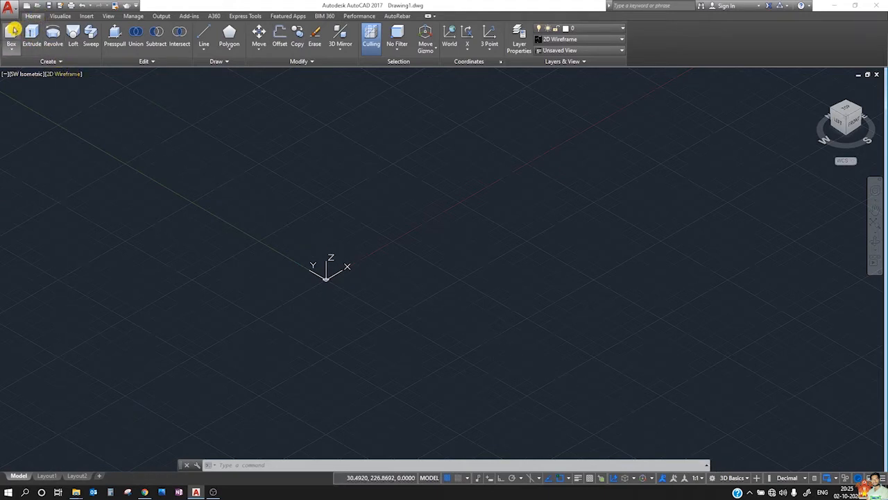
{"action": "left_click", "coordinate": [13, 51]}
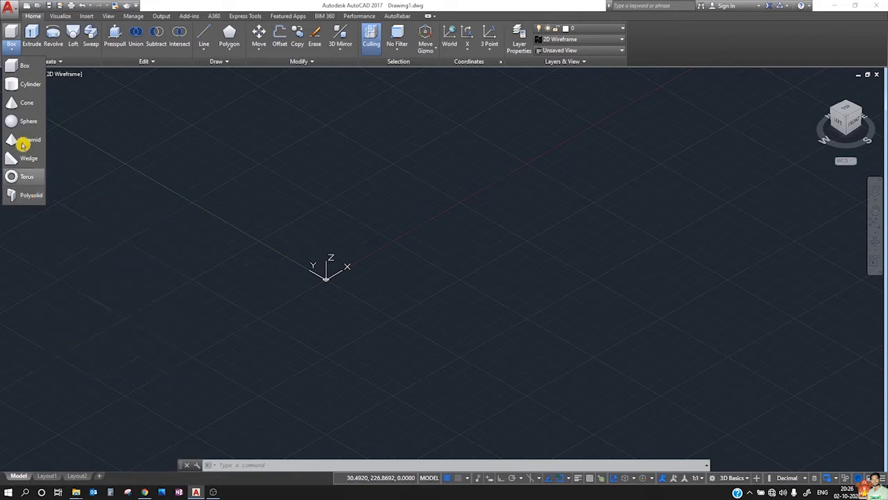
{"action": "left_click", "coordinate": [21, 66]}
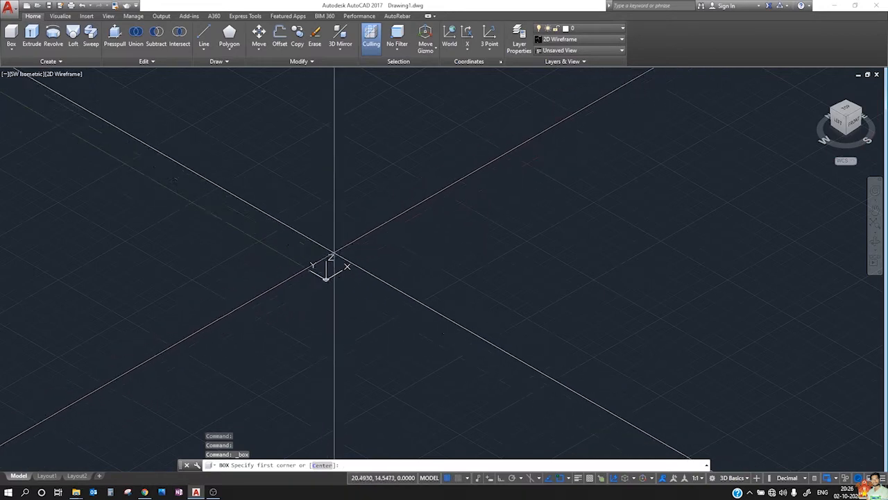
{"action": "left_click", "coordinate": [416, 234]}
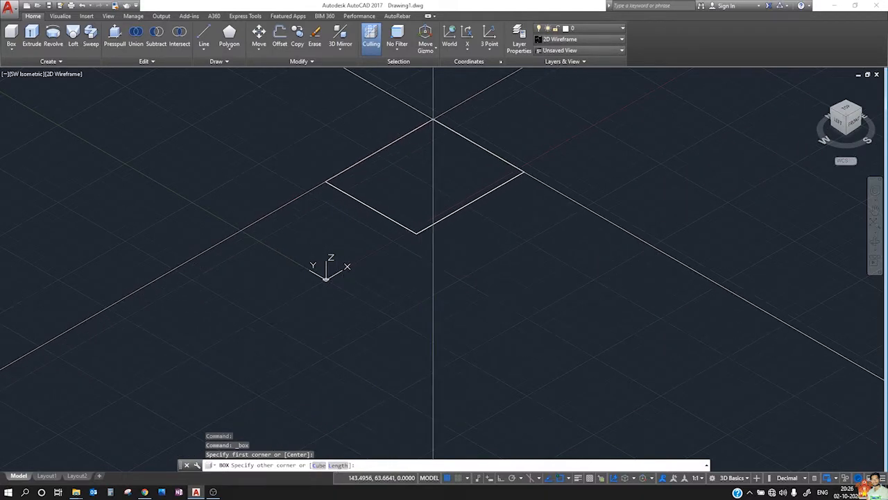
{"action": "scroll", "coordinate": [432, 331], "scroll_direction": "down", "scroll_amount": 6}
{"action": "scroll", "coordinate": [442, 244], "scroll_direction": "up", "scroll_amount": 6}
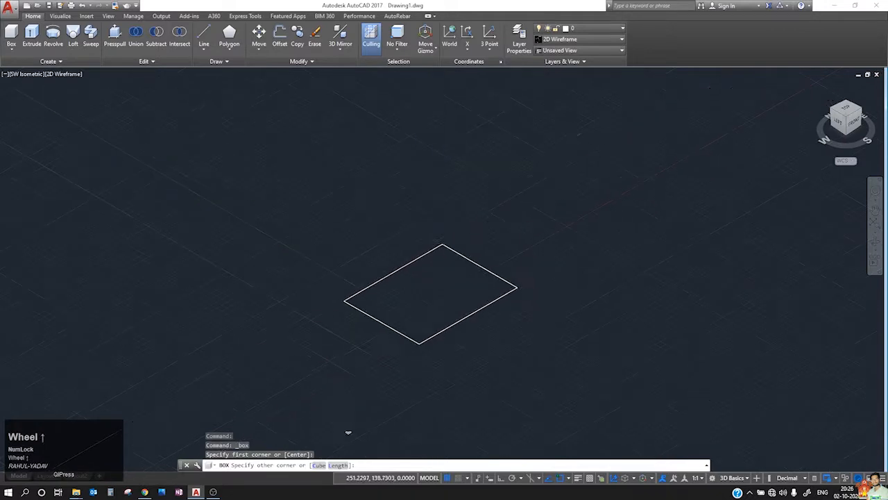
{"action": "scroll", "coordinate": [362, 222], "scroll_direction": "down", "scroll_amount": 6}
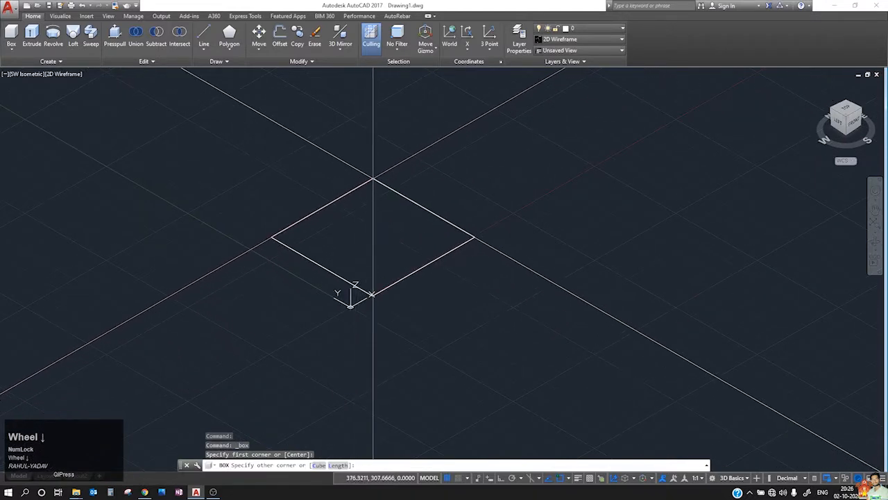
{"action": "left_click", "coordinate": [372, 179]}
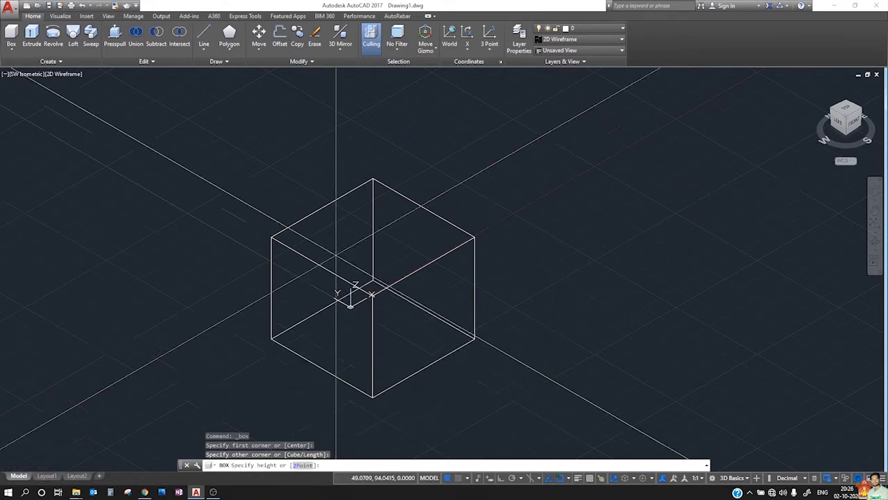
- Finish the box by raising it upward to a height about twice its base width
{"action": "middle_click_drag", "start_coordinate": [339, 118], "coordinate": [340, 185]}
{"action": "middle_click_drag", "start_coordinate": [351, 82], "coordinate": [330, 394]}
{"action": "scroll", "coordinate": [330, 209], "scroll_direction": "down", "scroll_amount": 3}
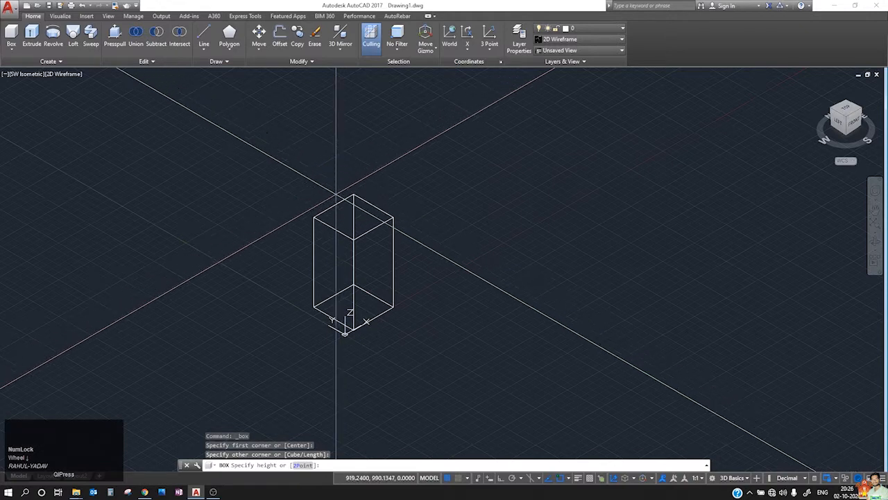
{"action": "left_click", "coordinate": [350, 188]}
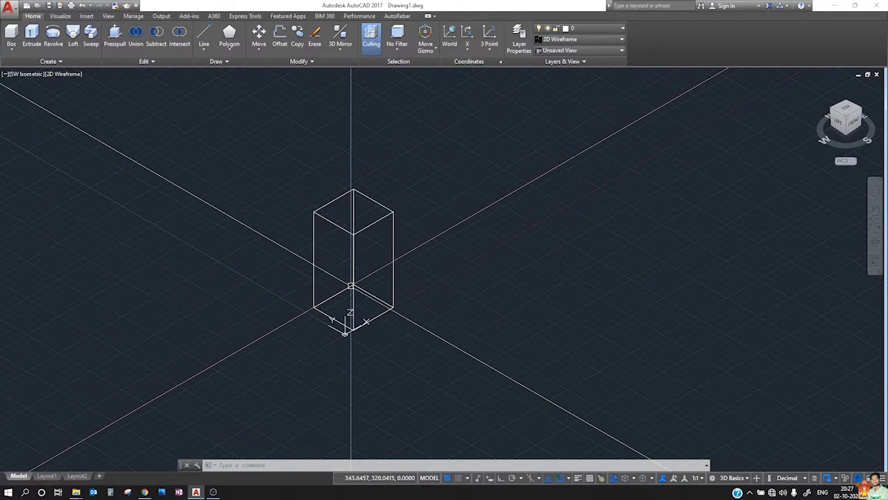
- Preview the box in the Conceptual visual style
{"action": "scroll", "coordinate": [358, 281], "scroll_direction": "up", "scroll_amount": 2}
{"action": "scroll", "coordinate": [361, 262], "scroll_direction": "down", "scroll_amount": 4}
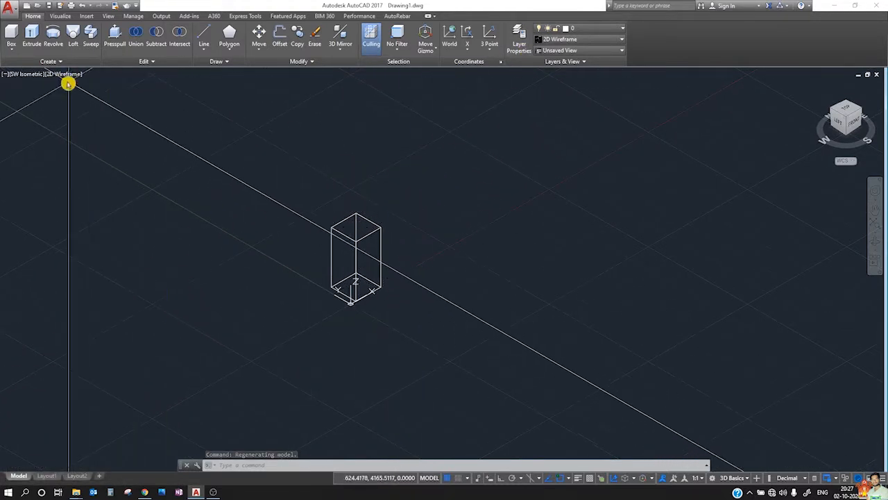
{"action": "left_click", "coordinate": [61, 76]}
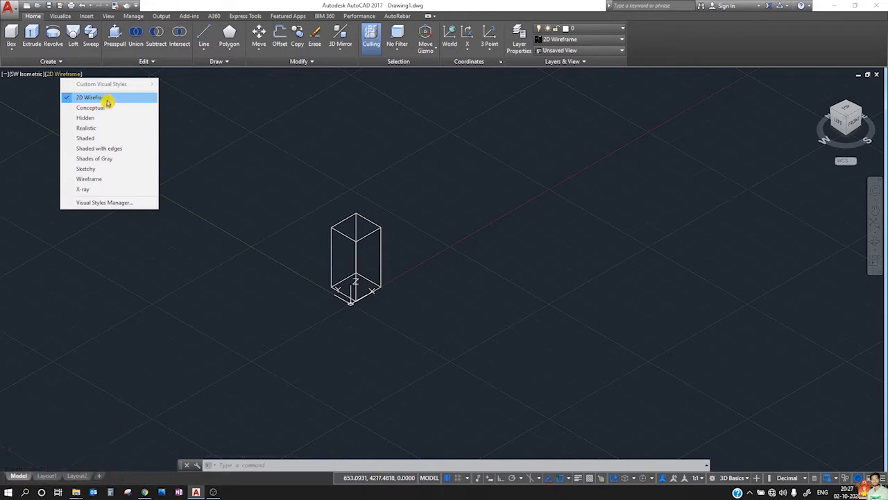
{"action": "left_click", "coordinate": [104, 97]}
{"action": "left_click", "coordinate": [33, 18]}
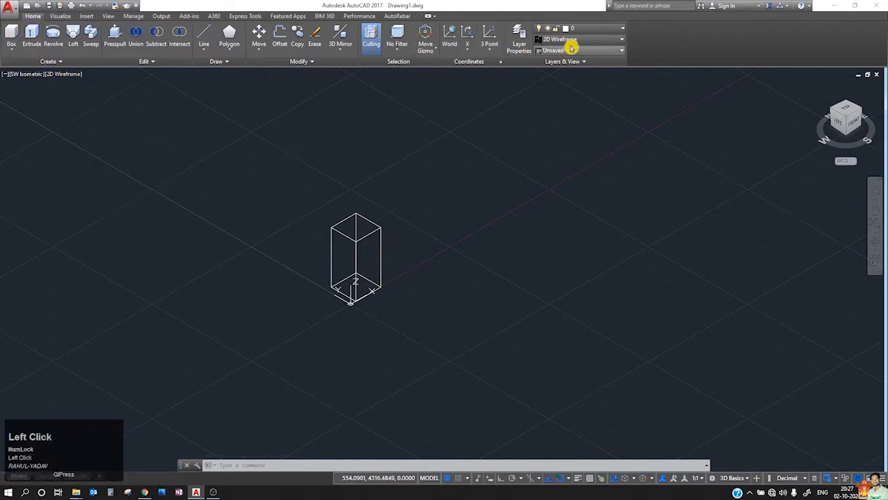
{"action": "left_click", "coordinate": [575, 42]}
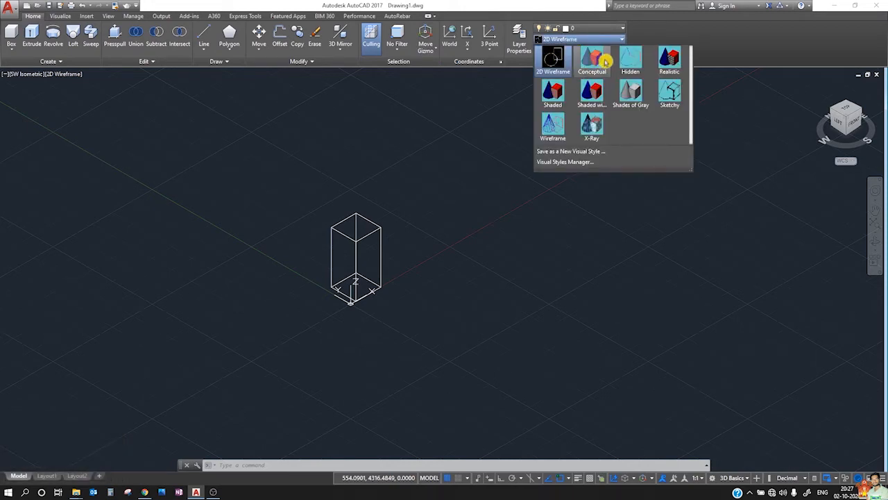
{"action": "left_click", "coordinate": [592, 60]}
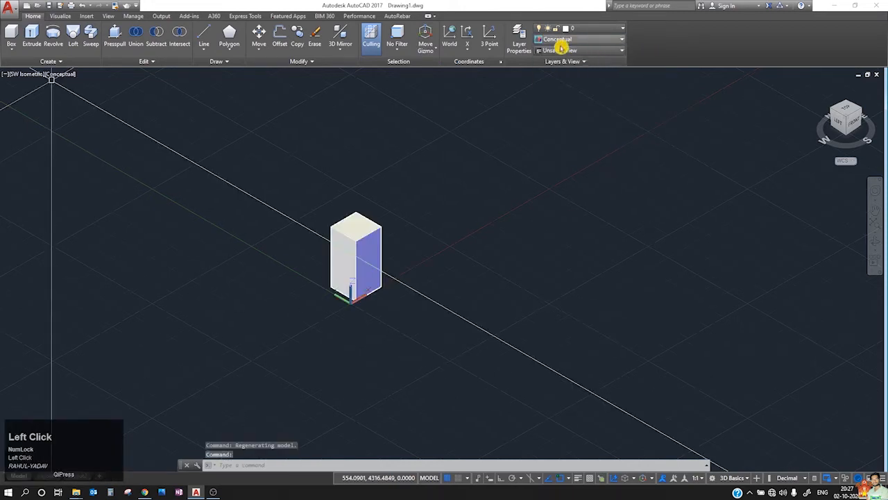
- Preview the box in the Hidden and Realistic visual styles
{"action": "left_click", "coordinate": [560, 46]}
{"action": "left_click", "coordinate": [630, 72]}
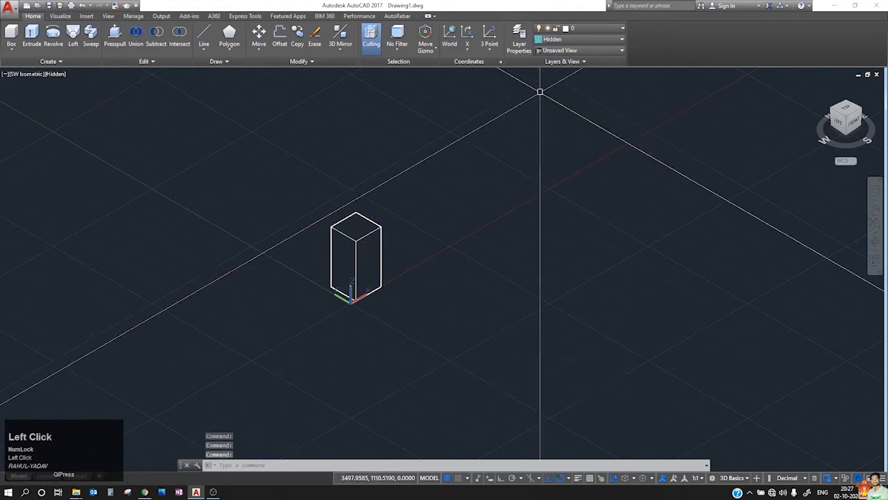
{"action": "scroll", "coordinate": [375, 193], "scroll_direction": "up", "scroll_amount": 4}
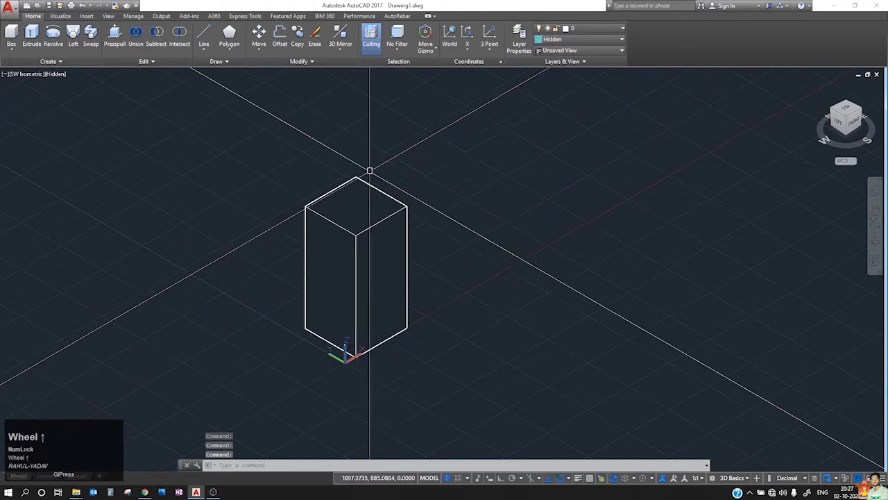
{"action": "left_click", "coordinate": [591, 40]}
{"action": "left_click", "coordinate": [673, 58]}
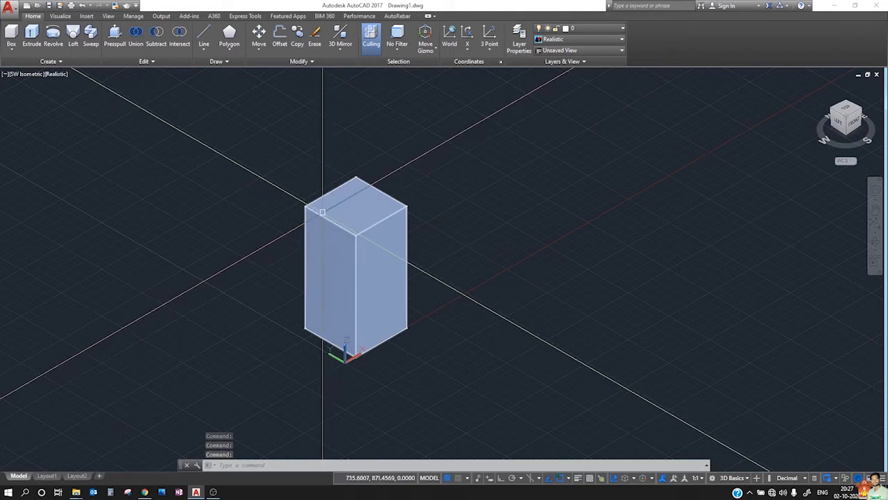
{"action": "mouse_move", "coordinate": [322, 211]}
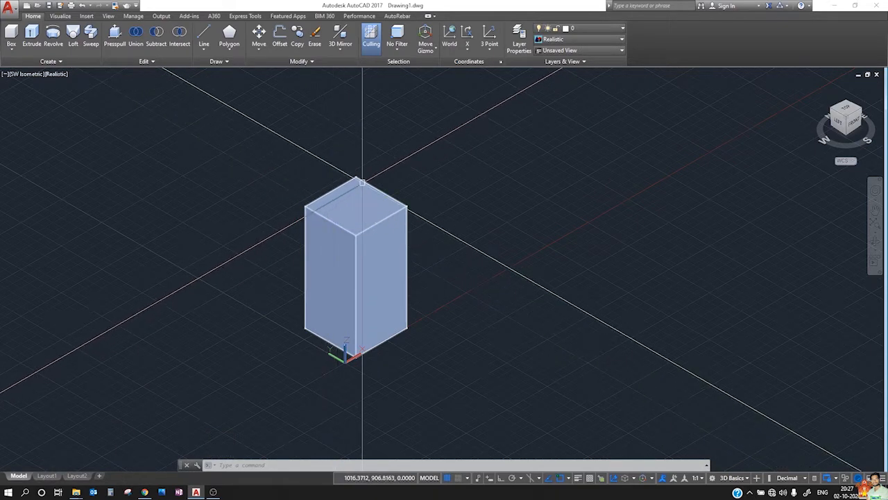
- Preview the box in the Shaded and Shaded with edges visual styles
{"action": "left_click", "coordinate": [579, 44]}
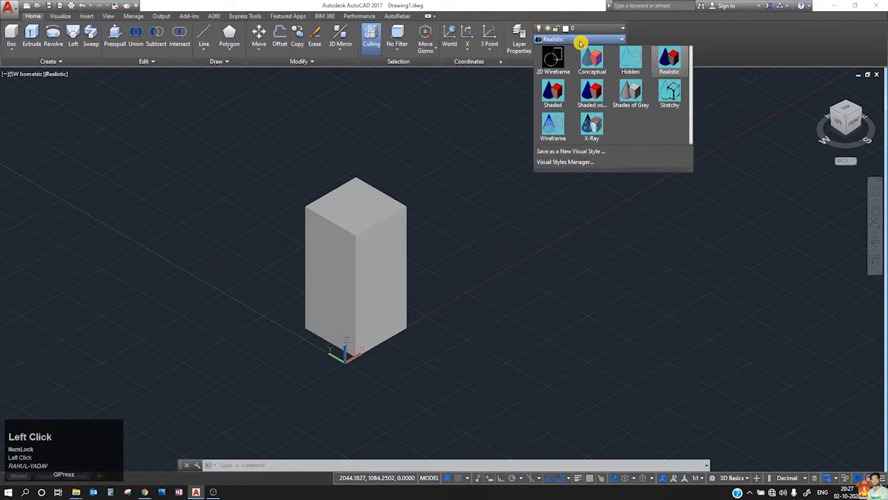
{"action": "left_click", "coordinate": [557, 90]}
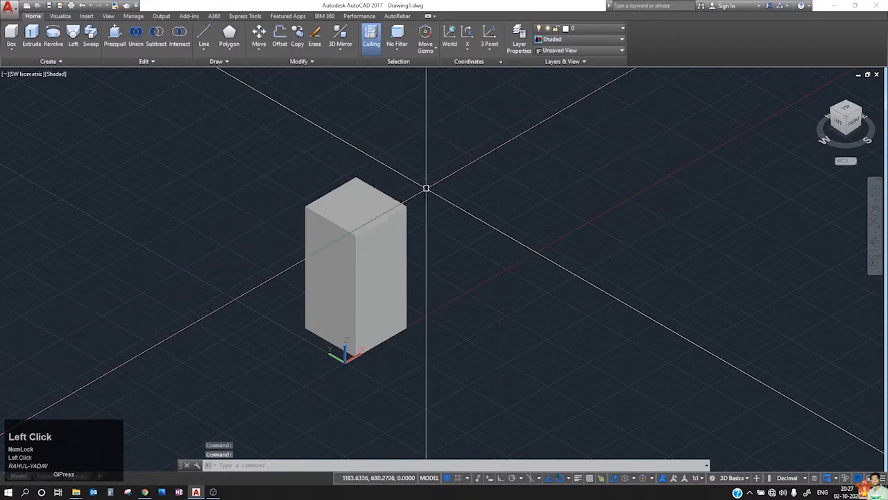
{"action": "left_click", "coordinate": [576, 39]}
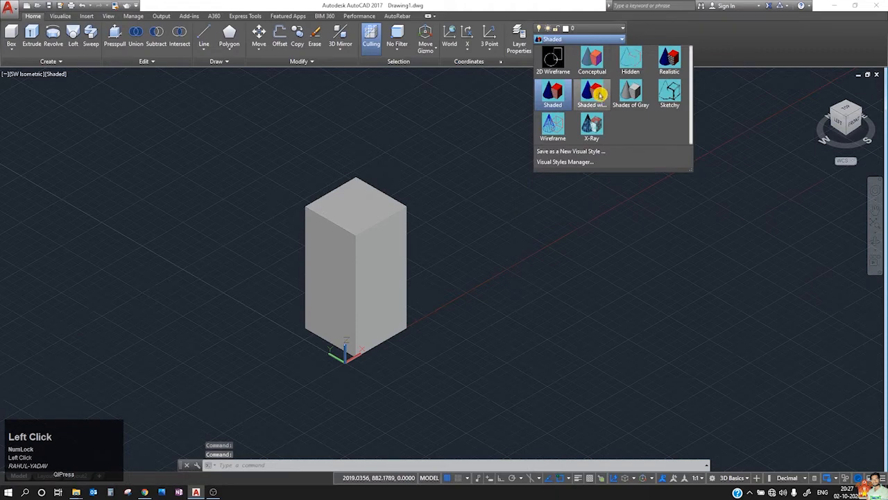
{"action": "left_click", "coordinate": [598, 94]}
{"action": "scroll", "coordinate": [383, 206], "scroll_direction": "up", "scroll_amount": 4}
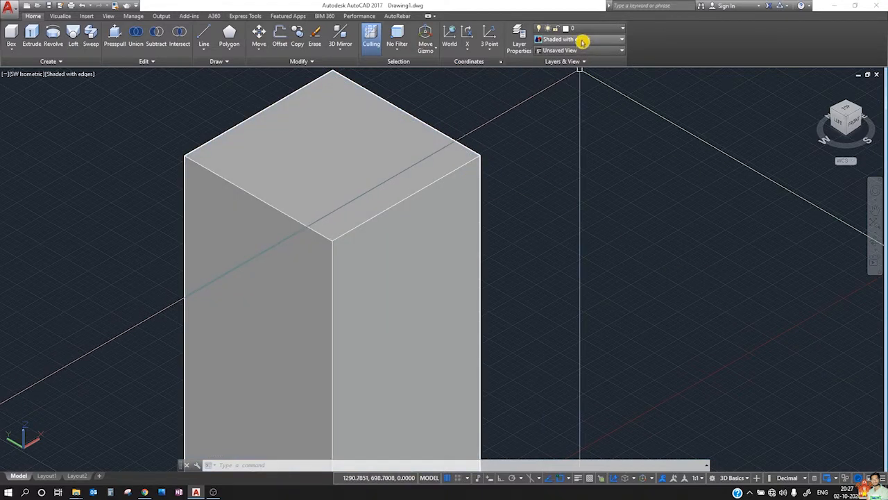
- Preview the box in the Shades of Gray visual style and switch it to Sketchy
{"action": "left_click", "coordinate": [580, 39]}
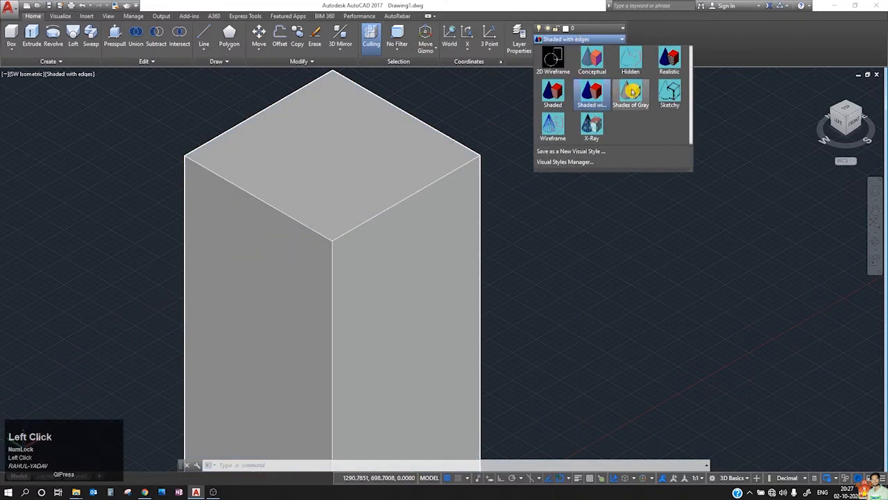
{"action": "left_click", "coordinate": [631, 91]}
{"action": "scroll", "coordinate": [577, 71], "scroll_direction": "down", "scroll_amount": 2}
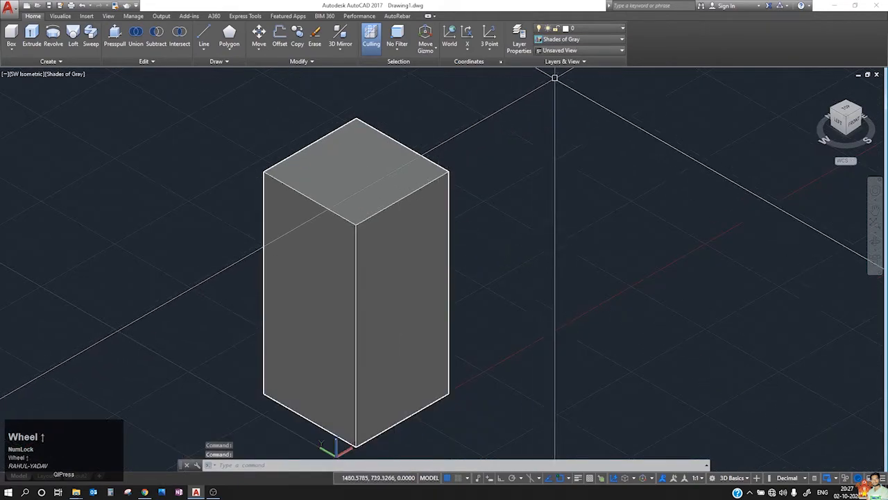
{"action": "scroll", "coordinate": [565, 72], "scroll_direction": "up", "scroll_amount": 3}
{"action": "left_click", "coordinate": [587, 40]}
{"action": "left_click", "coordinate": [669, 94]}
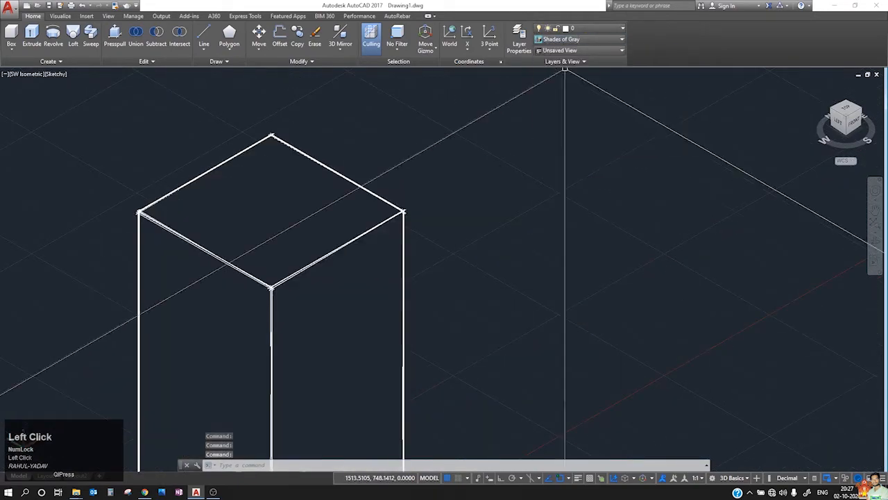
- Examine up close how the Sketchy style draws the box's edges and corners
{"action": "scroll", "coordinate": [451, 180], "scroll_direction": "down", "scroll_amount": 2}
{"action": "scroll", "coordinate": [438, 166], "scroll_direction": "up", "scroll_amount": 3}
{"action": "scroll", "coordinate": [437, 166], "scroll_direction": "up", "scroll_amount": 5}
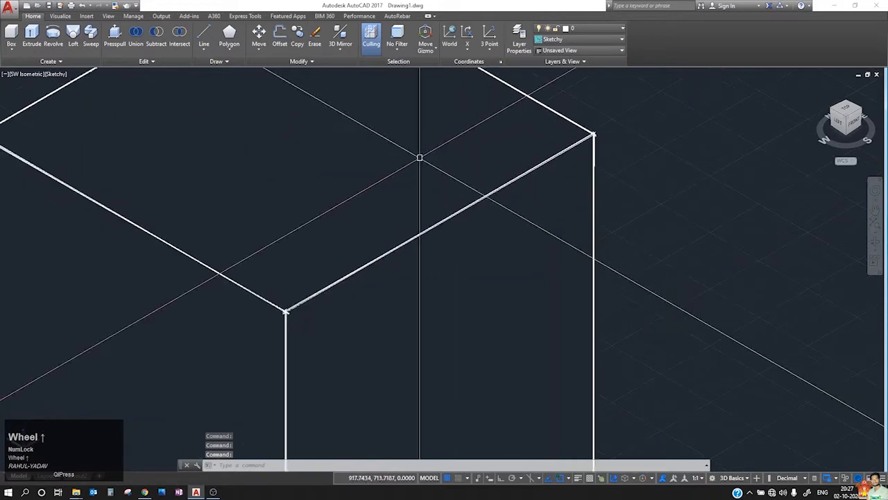
{"action": "scroll", "coordinate": [283, 236], "scroll_direction": "down", "scroll_amount": 2}
{"action": "scroll", "coordinate": [281, 246], "scroll_direction": "down", "scroll_amount": 6}
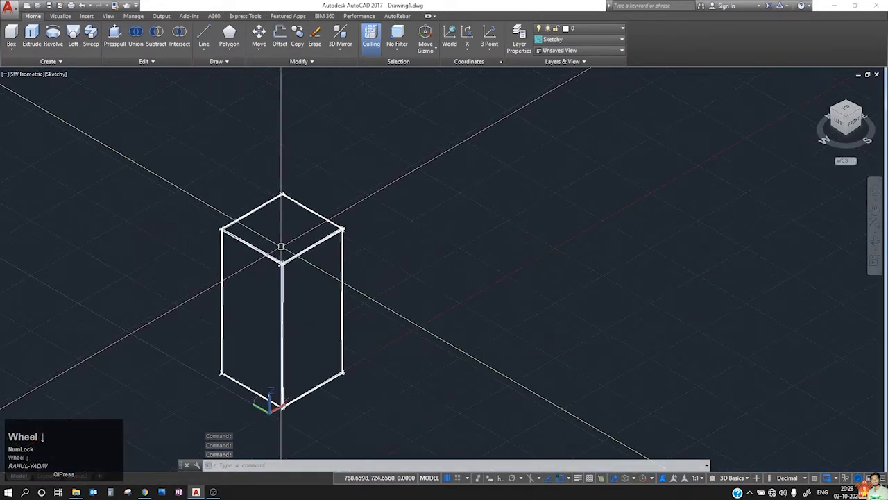
{"action": "scroll", "coordinate": [298, 367], "scroll_direction": "up", "scroll_amount": 4}
{"action": "middle_click_drag", "start_coordinate": [298, 367], "coordinate": [426, 337]}
{"action": "scroll", "coordinate": [429, 330], "scroll_direction": "down", "scroll_amount": 4}
{"action": "scroll", "coordinate": [430, 322], "scroll_direction": "up", "scroll_amount": 2}
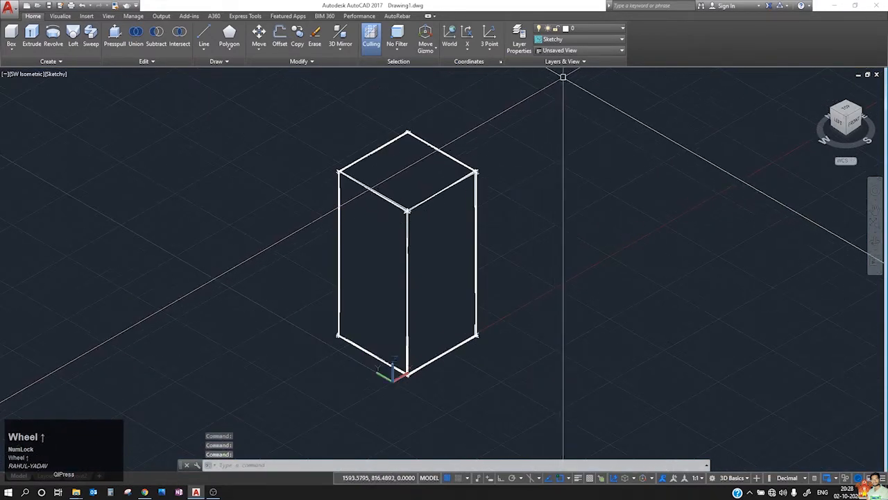
- Compare the box in the Wireframe and 2D Wireframe visual styles, finishing in Wireframe
{"action": "left_click", "coordinate": [590, 39]}
{"action": "left_click", "coordinate": [557, 129]}
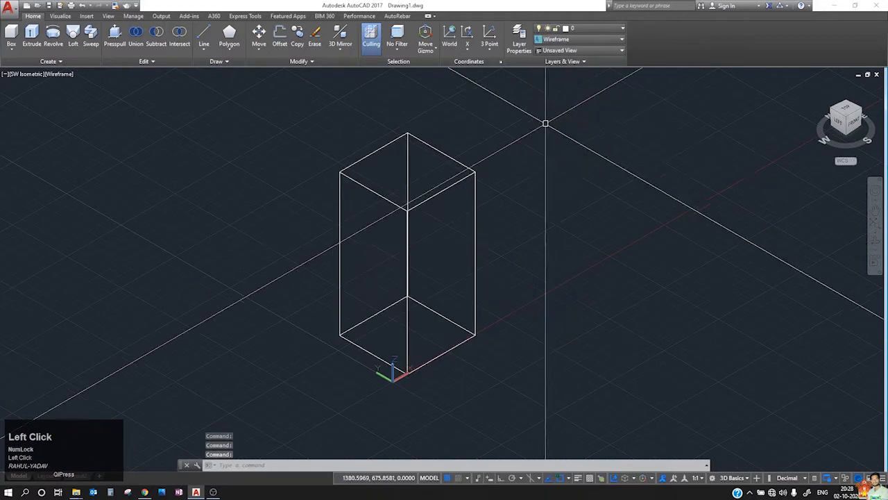
{"action": "left_click", "coordinate": [591, 39]}
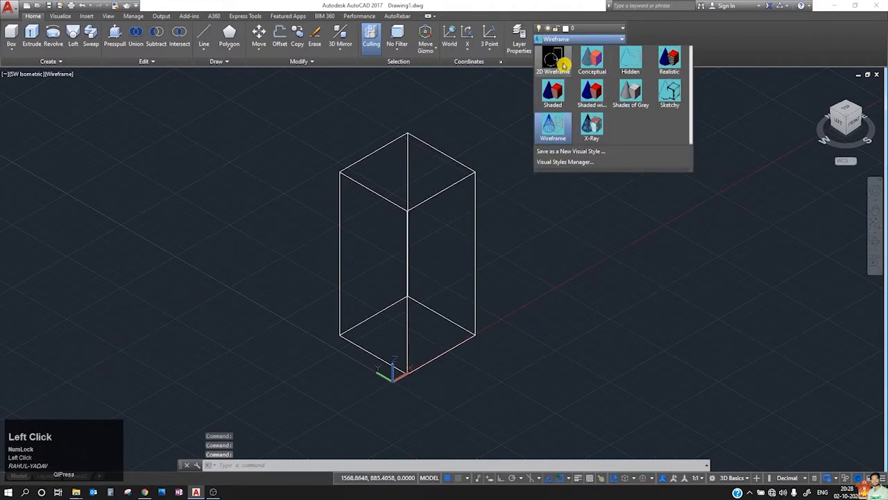
{"action": "left_click", "coordinate": [553, 61]}
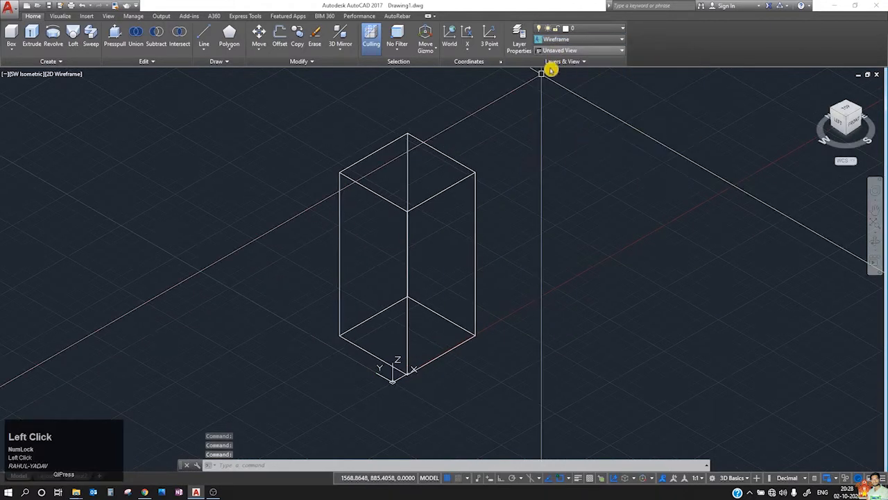
{"action": "left_click", "coordinate": [565, 40]}
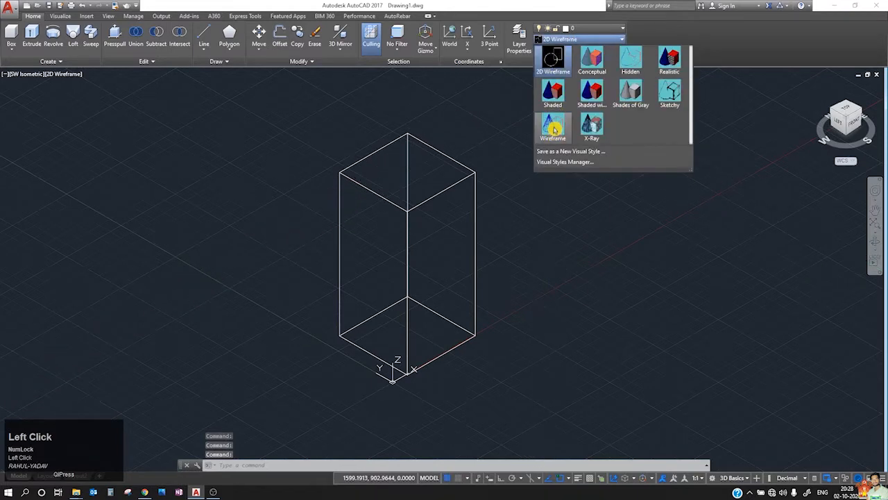
{"action": "left_click", "coordinate": [554, 129]}
{"action": "scroll", "coordinate": [418, 154], "scroll_direction": "up", "scroll_amount": 2}
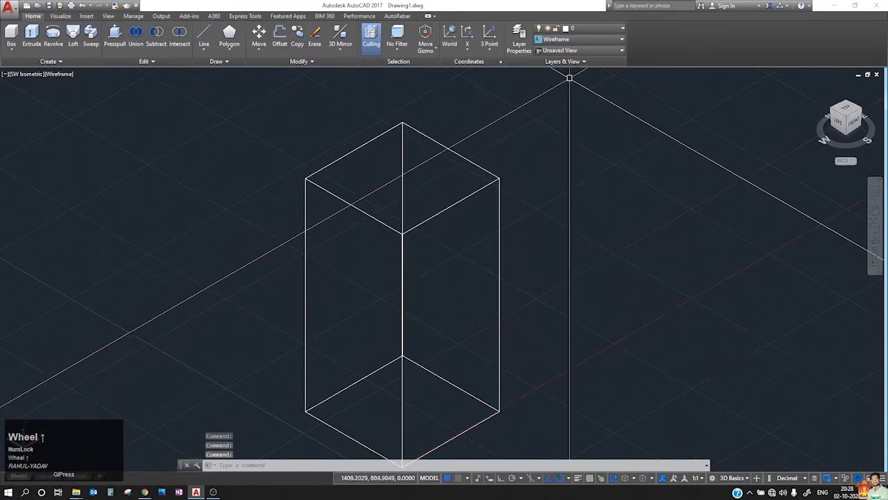
- Preview the box in the X-Ray visual style
{"action": "left_click", "coordinate": [595, 42]}
{"action": "left_click", "coordinate": [604, 127]}
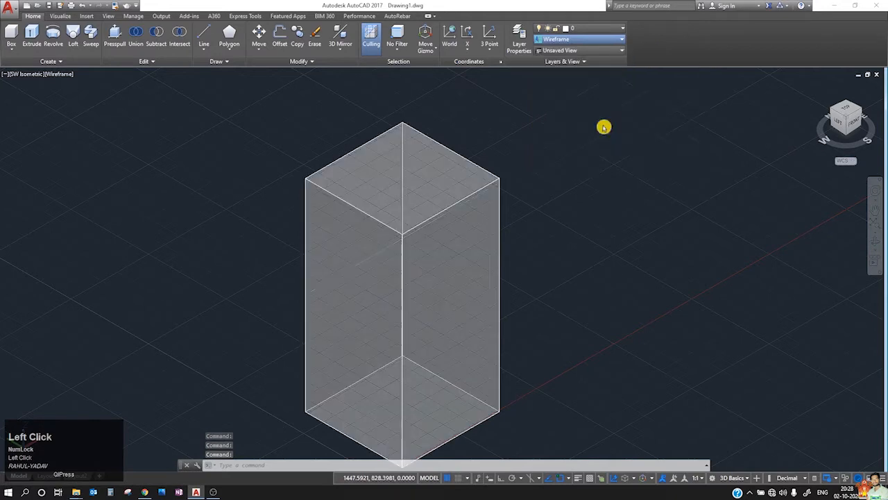
{"action": "left_click", "coordinate": [406, 214]}
{"action": "scroll", "coordinate": [382, 270], "scroll_direction": "down", "scroll_amount": 4}
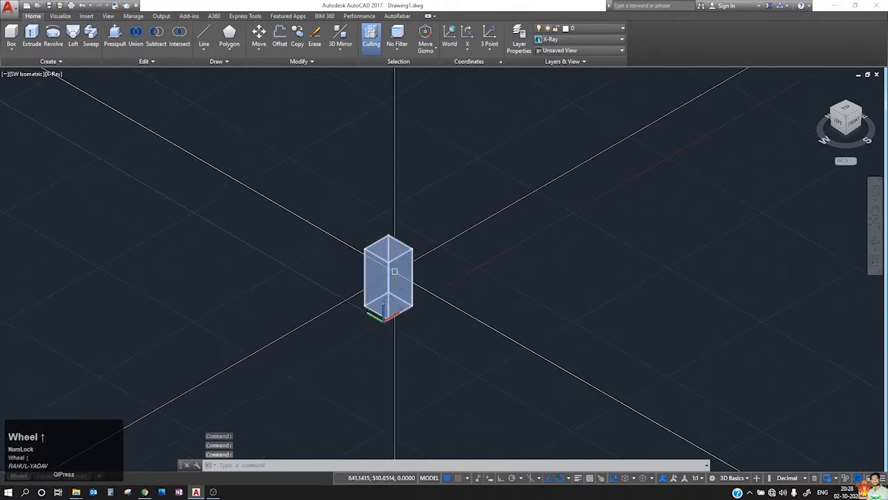
{"action": "scroll", "coordinate": [394, 271], "scroll_direction": "up", "scroll_amount": 3}
- Switch the visual style to Conceptual and inspect the box and its base corner near the UCS origin
{"action": "left_click", "coordinate": [601, 39]}
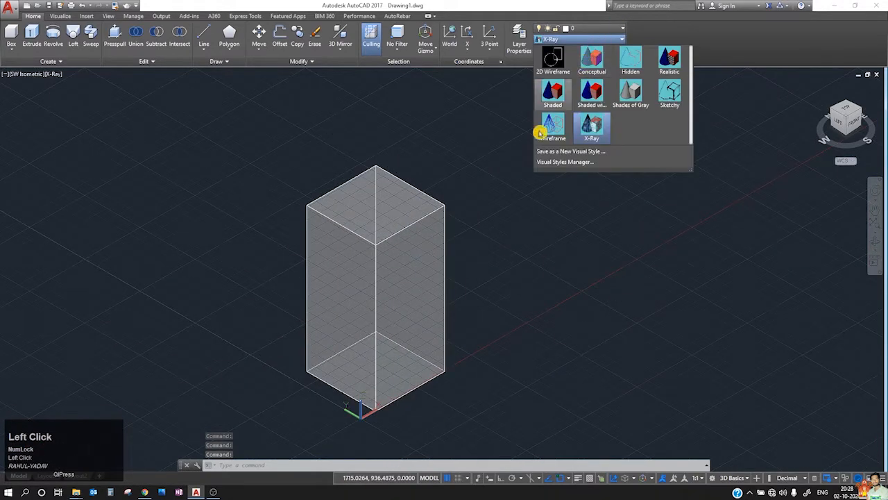
{"action": "left_click", "coordinate": [592, 61]}
{"action": "scroll", "coordinate": [334, 220], "scroll_direction": "down", "scroll_amount": 5}
{"action": "scroll", "coordinate": [331, 212], "scroll_direction": "up", "scroll_amount": 3}
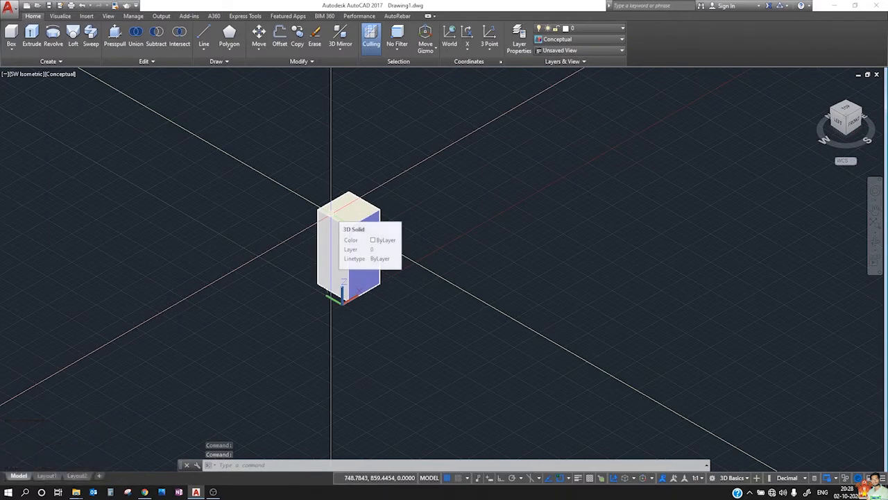
{"action": "middle_click_drag", "start_coordinate": [331, 284], "coordinate": [316, 309]}
{"action": "scroll", "coordinate": [345, 324], "scroll_direction": "up", "scroll_amount": 3}
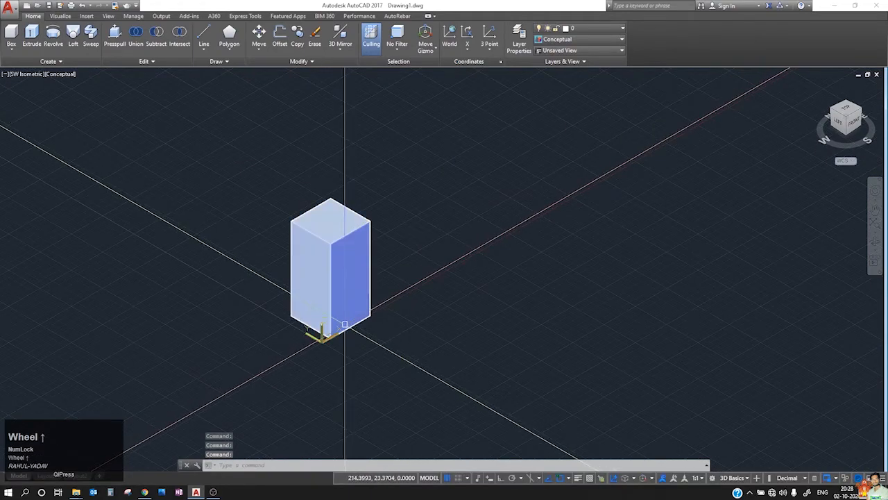
{"action": "scroll", "coordinate": [325, 369], "scroll_direction": "up", "scroll_amount": 5}
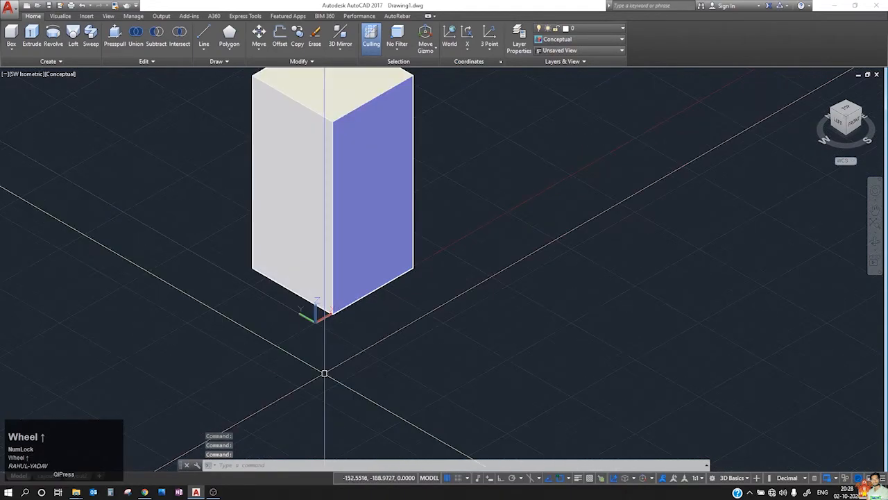
{"action": "scroll", "coordinate": [301, 329], "scroll_direction": "up", "scroll_amount": 5}
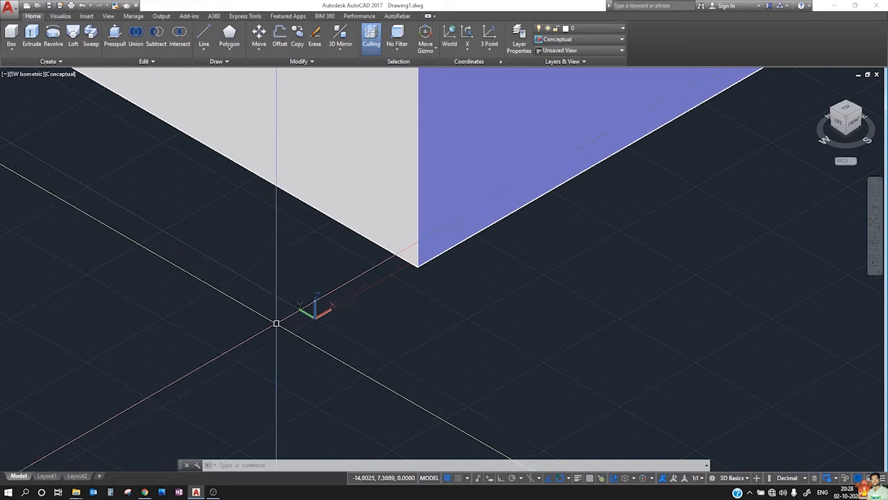
{"action": "scroll", "coordinate": [282, 324], "scroll_direction": "down", "scroll_amount": 3}
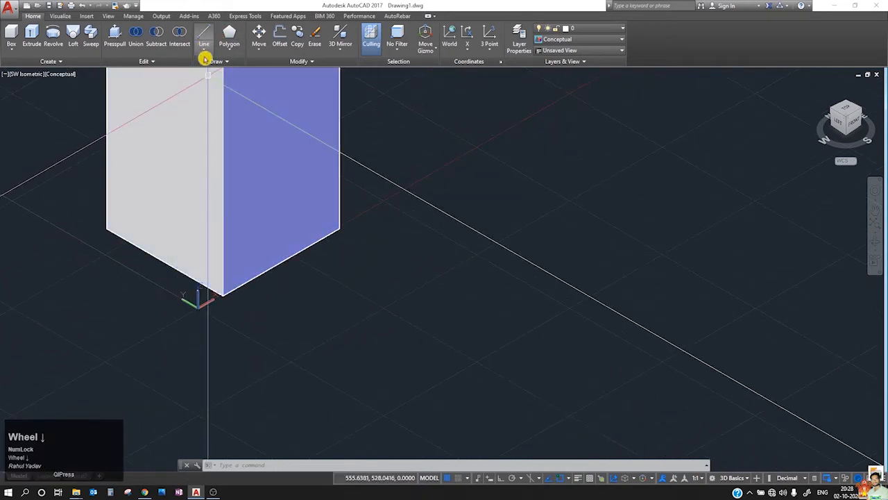
{"action": "left_click", "coordinate": [205, 50]}
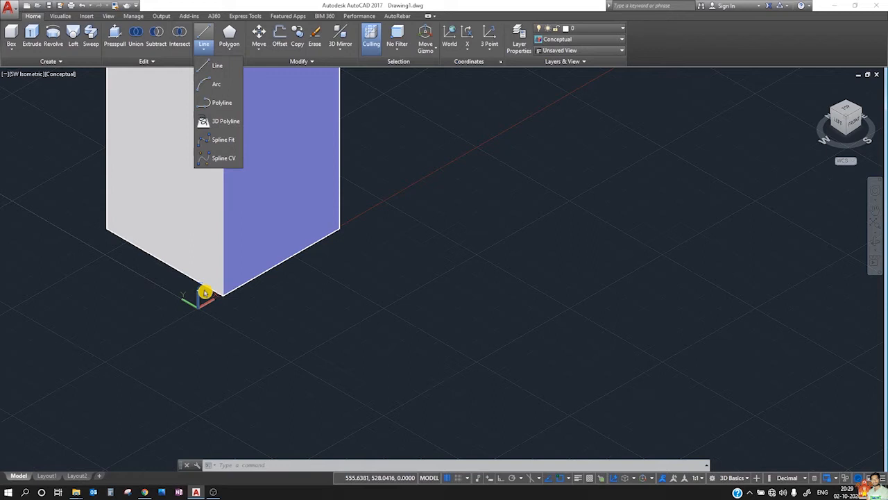
{"action": "left_click", "coordinate": [240, 244]}
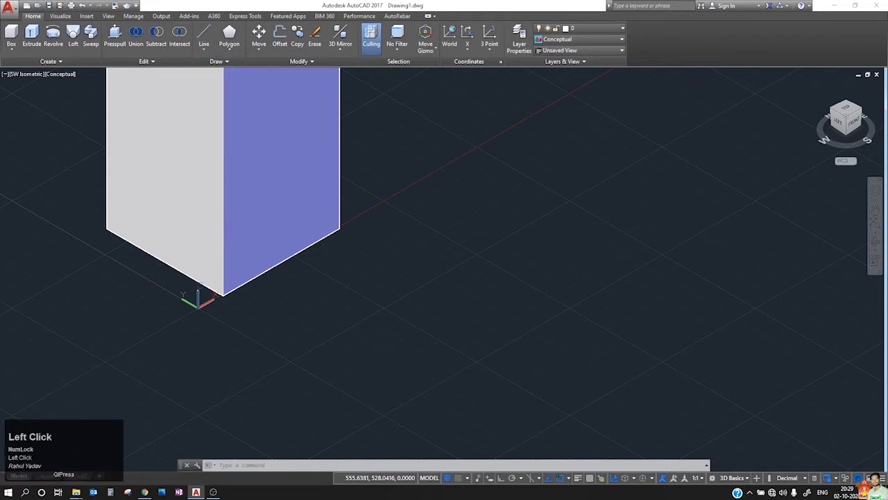
- Delete the box from the drawing
{"action": "scroll", "coordinate": [309, 402], "scroll_direction": "down", "scroll_amount": 4}
{"action": "left_click", "coordinate": [309, 315]}
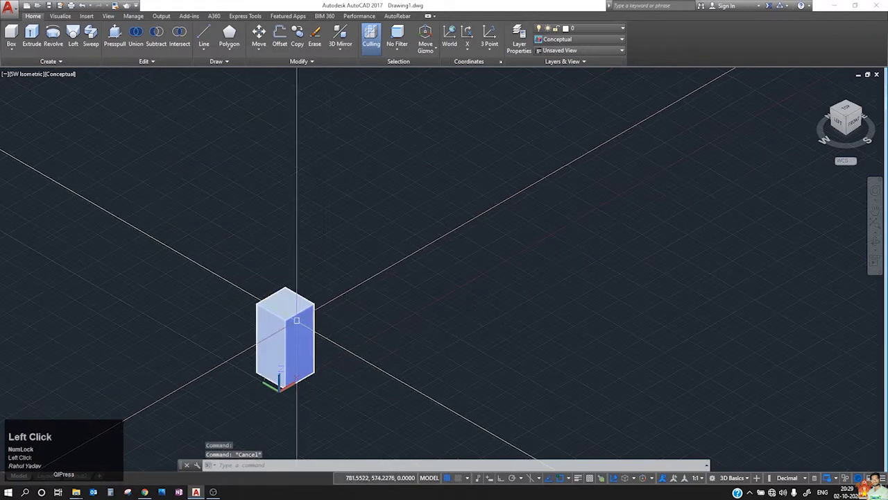
{"action": "left_click_drag", "start_coordinate": [310, 315], "coordinate": [554, 111]}
- Start a line at the origin 0,0,0 and draw its first segment to 0,2,0
{"action": "scroll", "coordinate": [273, 369], "scroll_direction": "up", "scroll_amount": 3}
{"action": "middle_click_drag", "start_coordinate": [273, 368], "coordinate": [282, 298]}
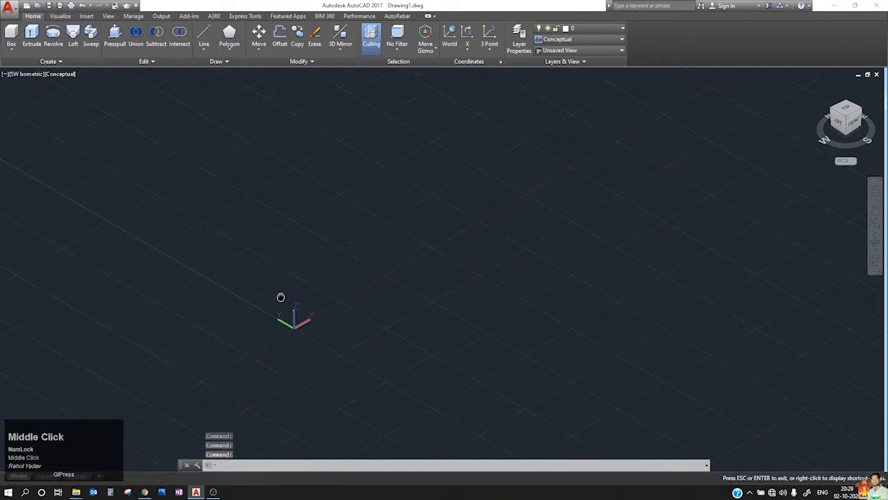
{"action": "left_click", "coordinate": [208, 38]}
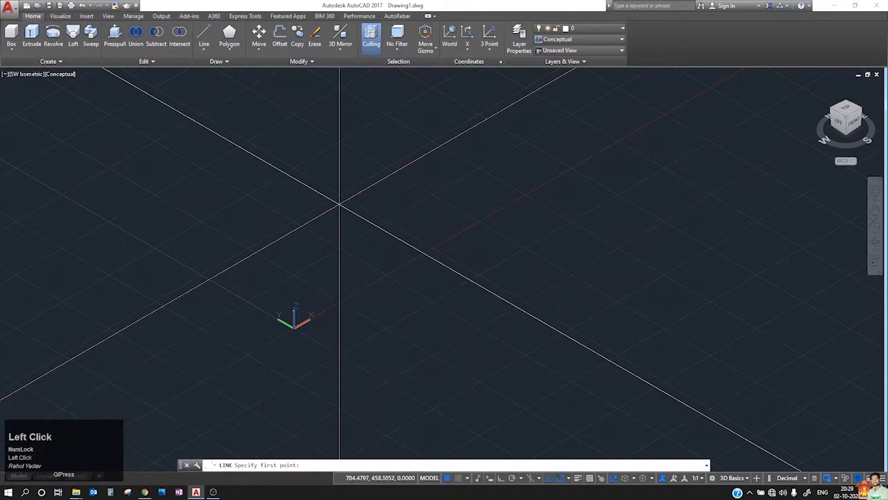
{"action": "type", "text": "@"}
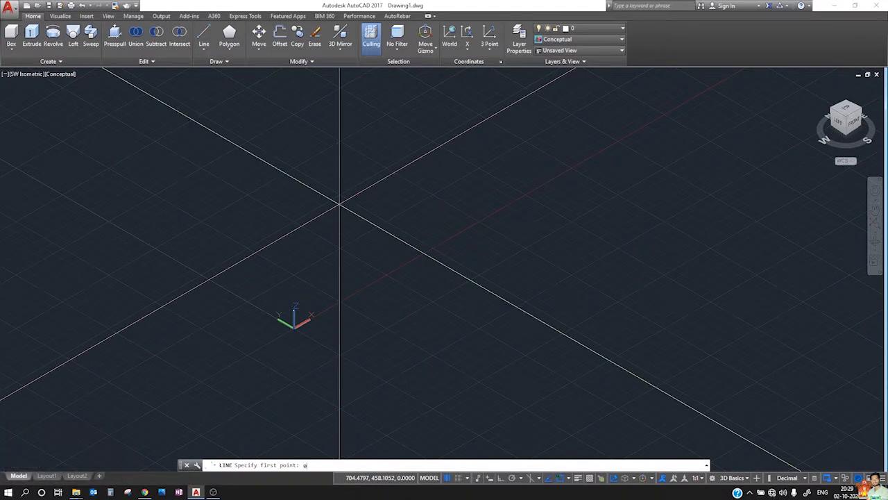
{"action": "type", "text": ",0"}
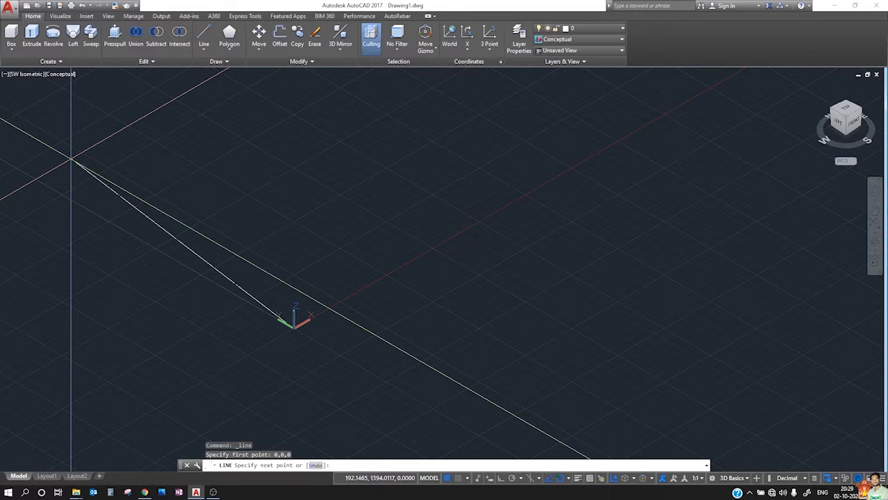
{"action": "type", "text": ","}
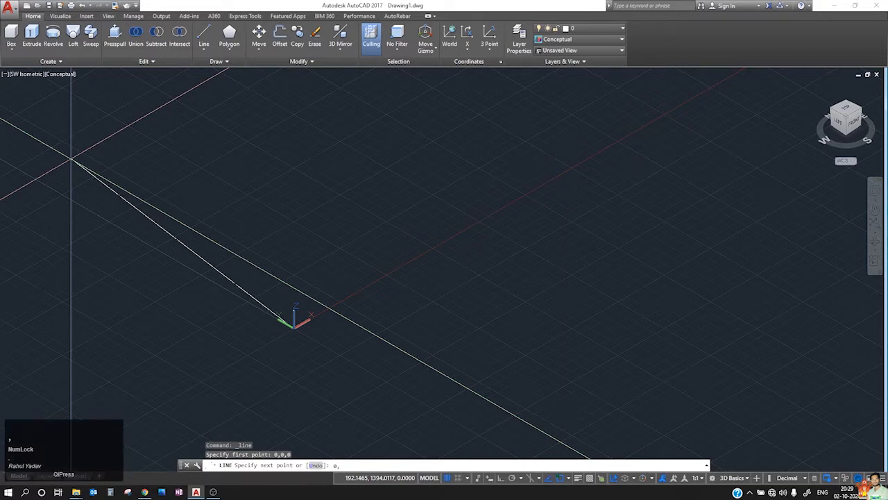
{"action": "type", "text": "2,"}
{"action": "key", "text": "Return"}
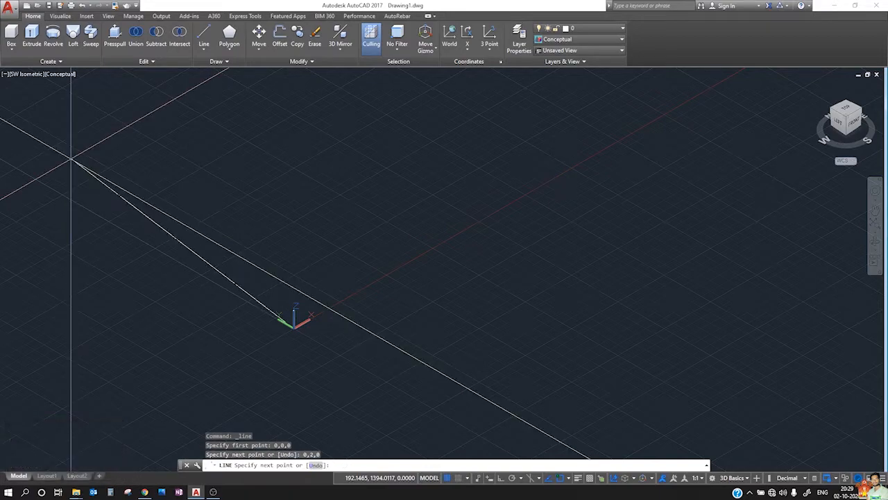
- Continue the line from 0,2,0 to the point 2,2,0
{"action": "scroll", "coordinate": [173, 331], "scroll_direction": "up", "scroll_amount": 5}
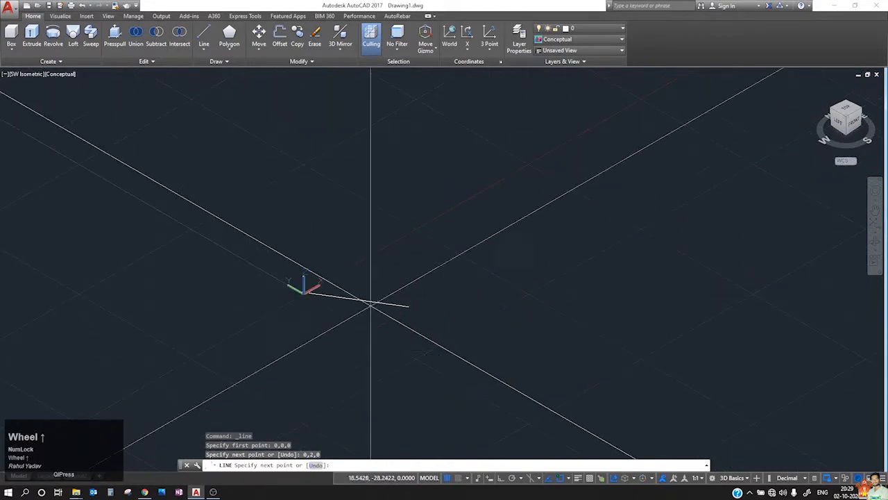
{"action": "scroll", "coordinate": [257, 296], "scroll_direction": "up", "scroll_amount": 14}
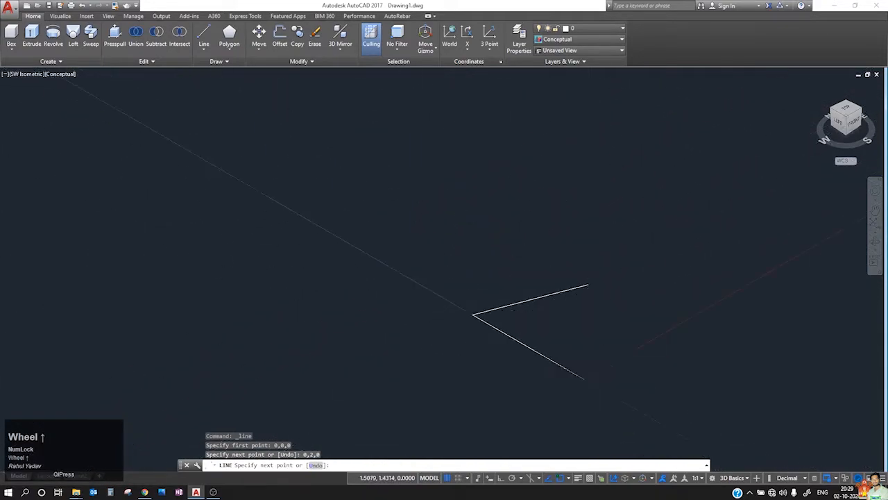
{"action": "scroll", "coordinate": [588, 284], "scroll_direction": "up", "scroll_amount": 2}
{"action": "middle_click_drag", "start_coordinate": [559, 270], "coordinate": [321, 253]}
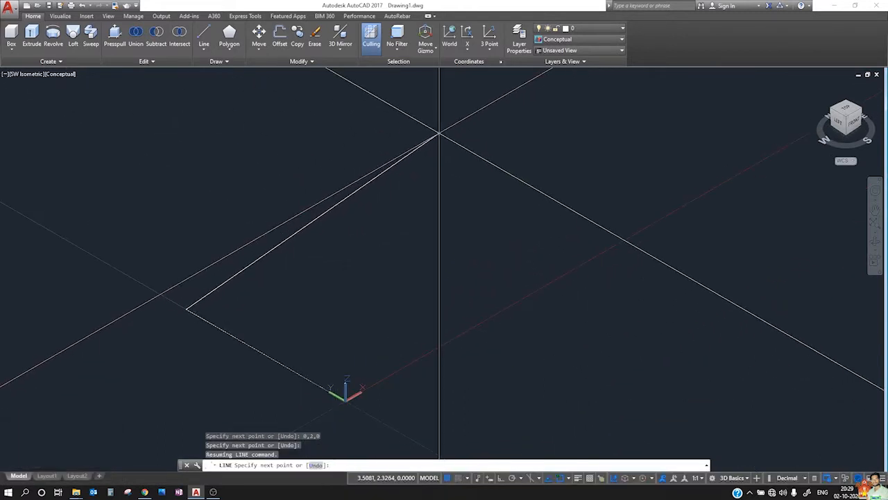
{"action": "type", "text": ",2"}
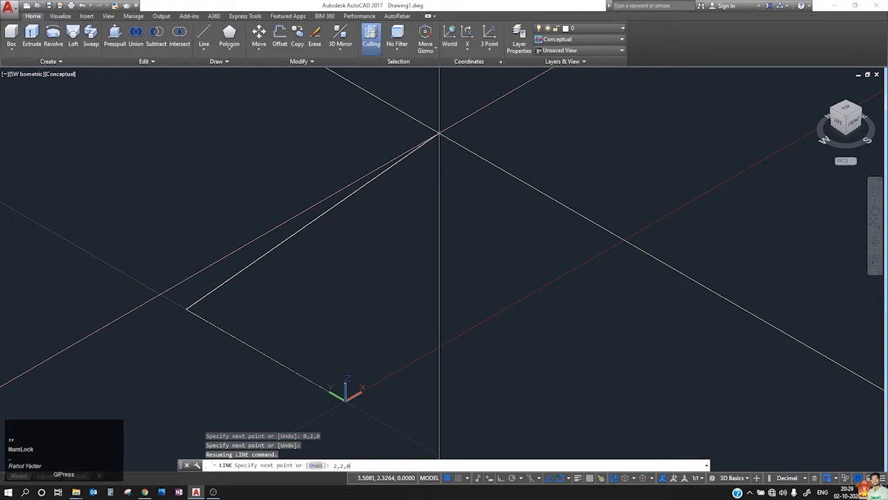
{"action": "key", "text": "Return"}
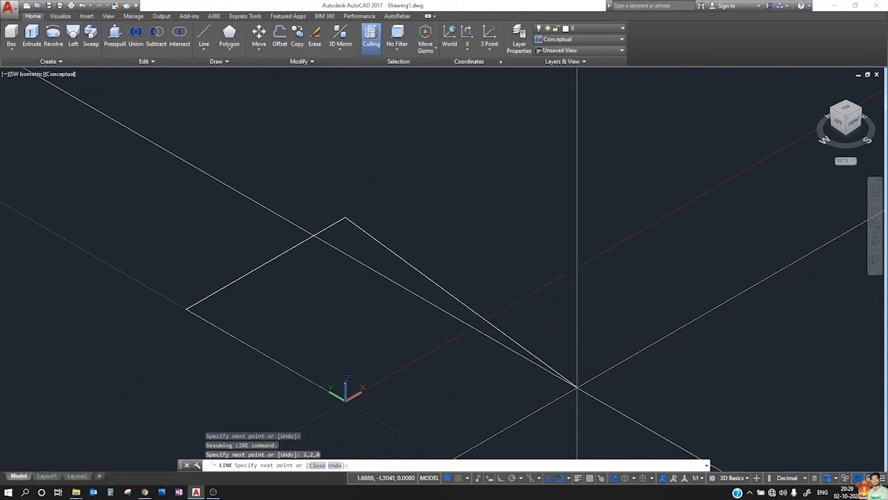
- Complete the square base with line points 2,0,0 and 0,0,0, retracing the last edge back to the origin
{"action": "type", "text": "2,"}
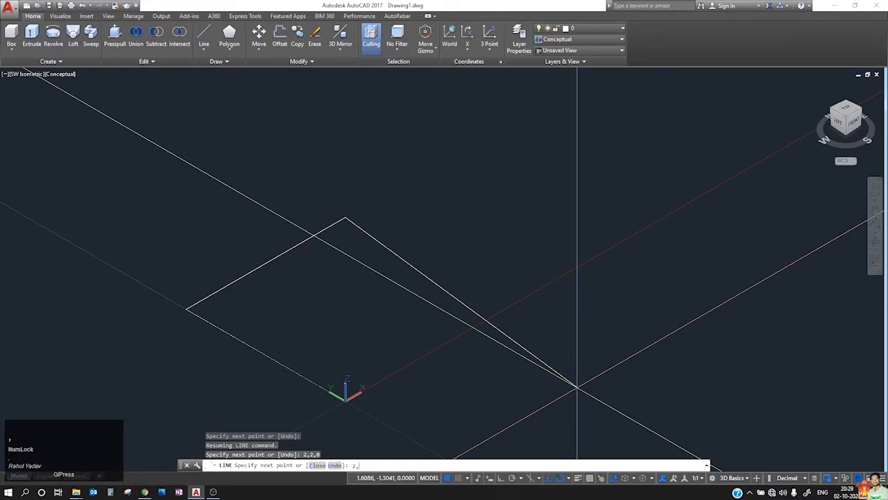
{"action": "type", "text": "0,0"}
{"action": "key", "text": "Return"}
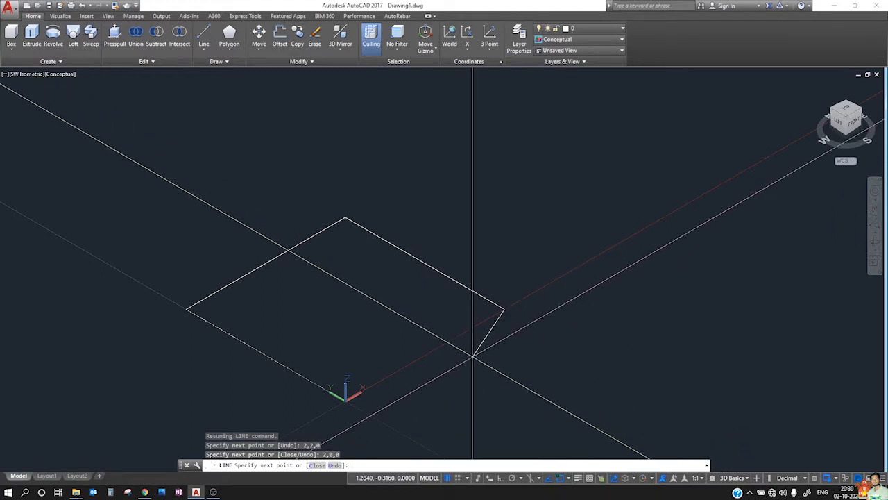
{"action": "type", "text": "0,0"}
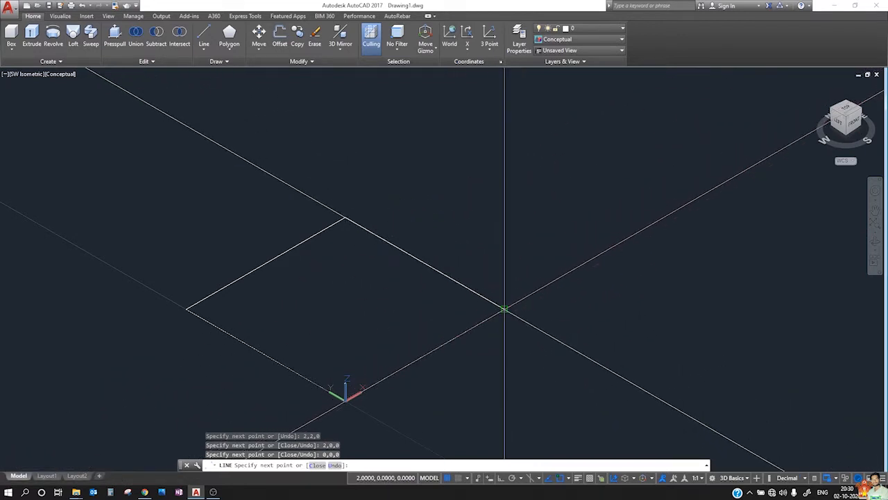
{"action": "left_click", "coordinate": [502, 308]}
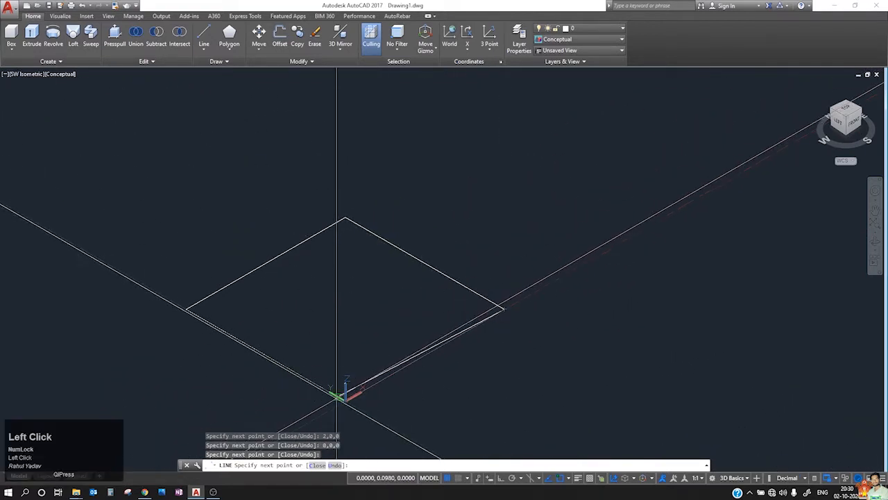
{"action": "left_click", "coordinate": [342, 397]}
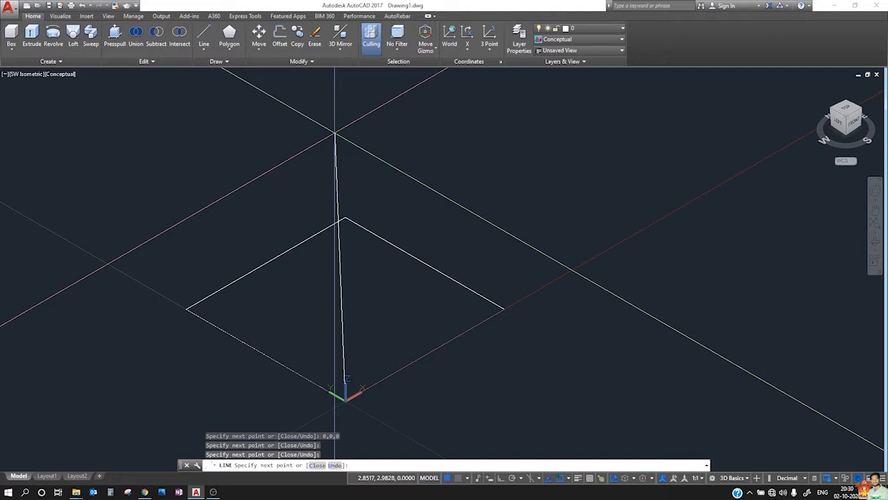
- Continue the line vertically from the origin to the point 0,0,1
{"action": "type", "text": "0,0,"}
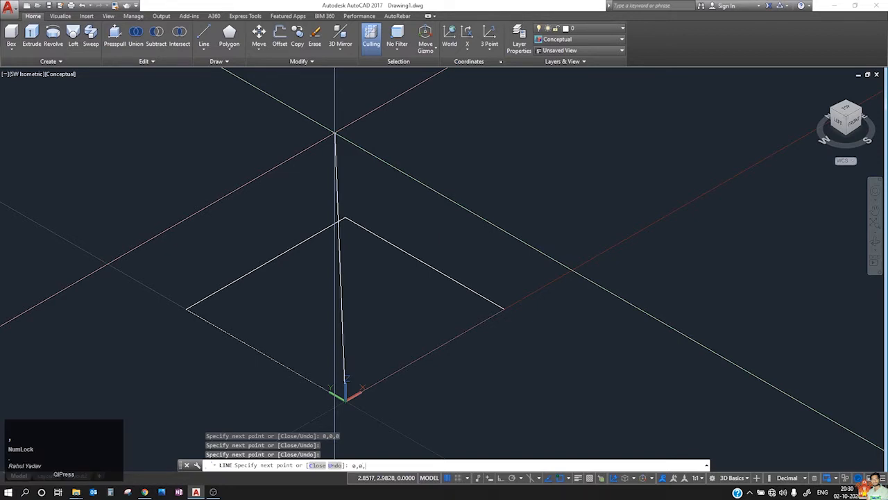
{"action": "type", "text": "1"}
{"action": "key", "text": "Return"}
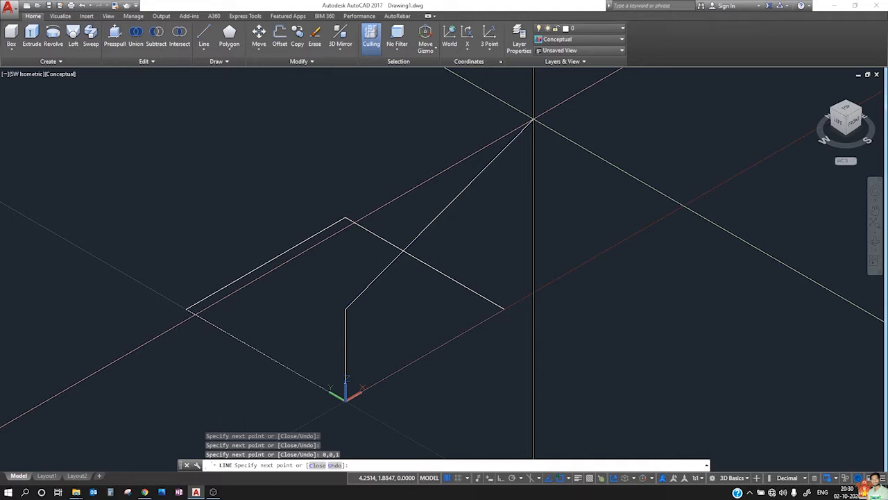
- Draw two edges of the upper square by continuing the line to 0,2,1 and 2,2,1
{"action": "type", "text": ","}
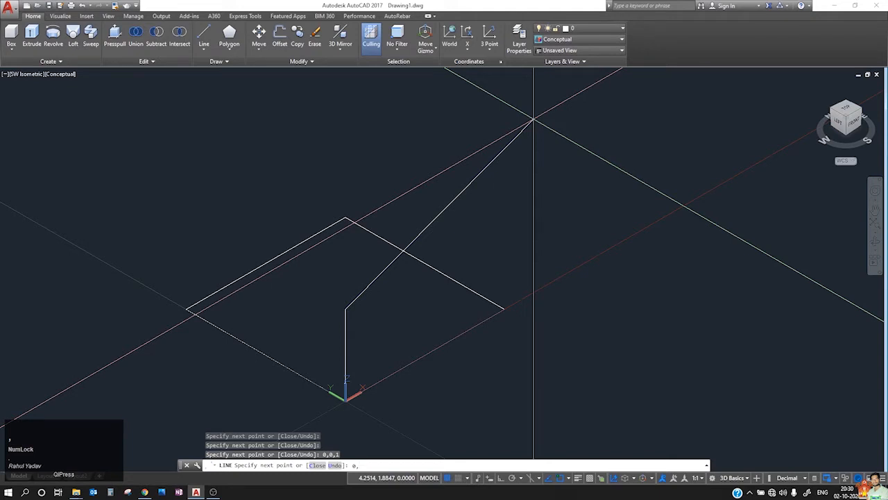
{"action": "type", "text": "2"}
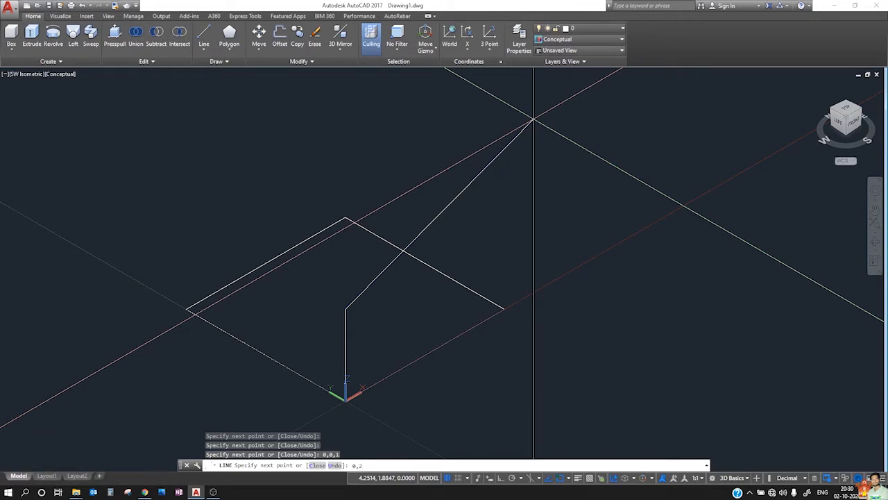
{"action": "type", "text": ",1"}
{"action": "key", "text": "Return"}
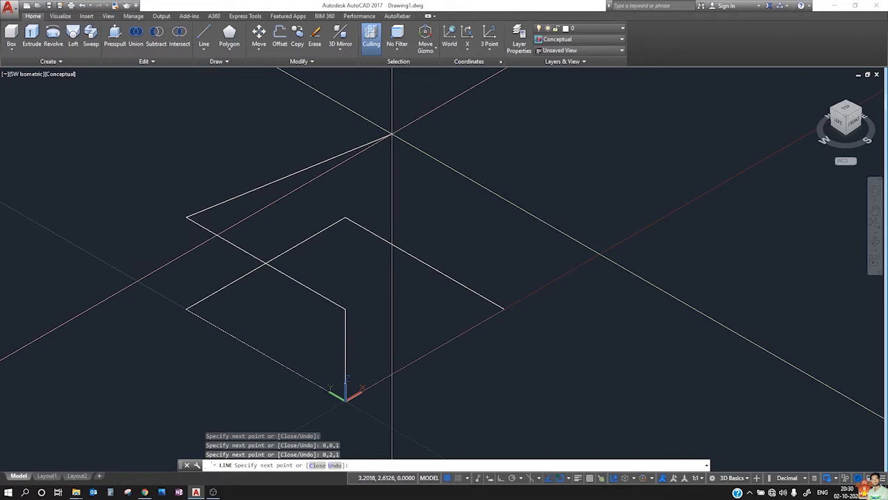
{"action": "type", "text": ","}
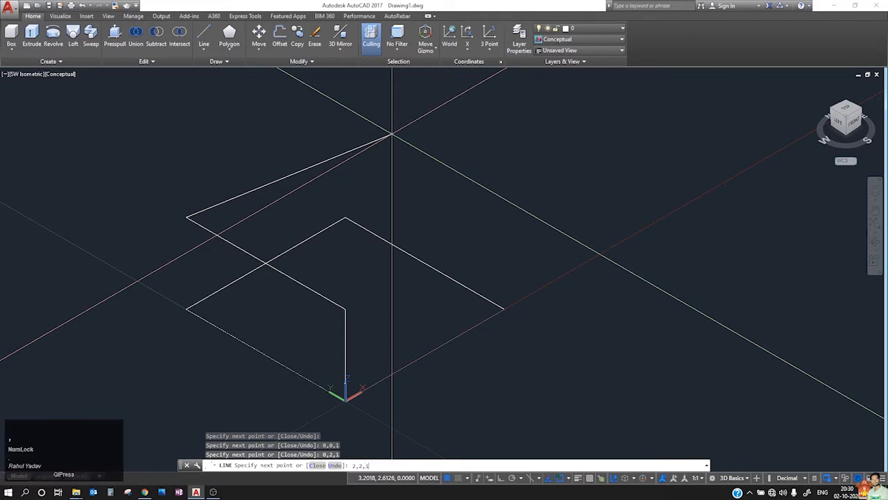
{"action": "type", "text": "2,1"}
{"action": "key", "text": "Return"}
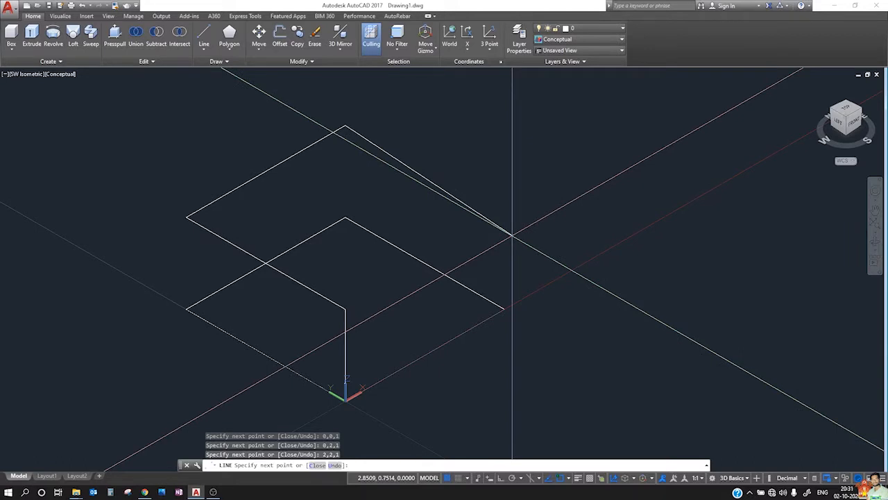
- Close the upper square by continuing the line through 2,0,1 to 0,0,1
{"action": "type", "text": "2,0,1"}
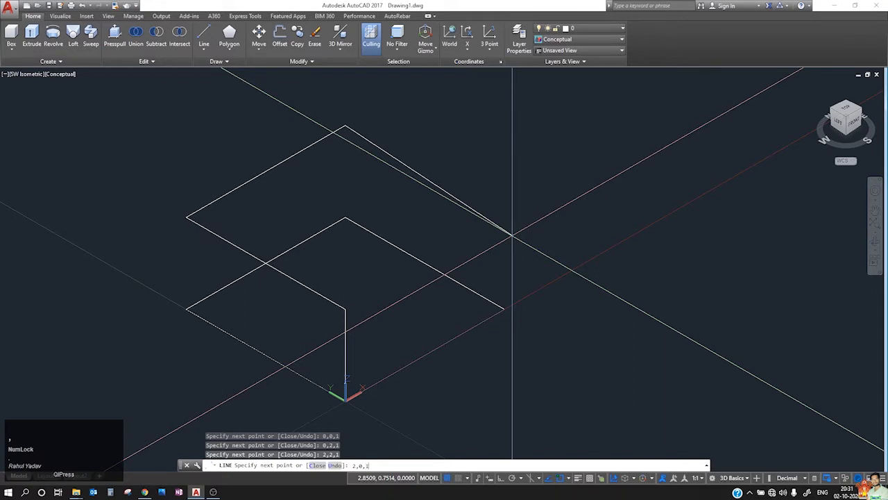
{"action": "key", "text": "Return"}
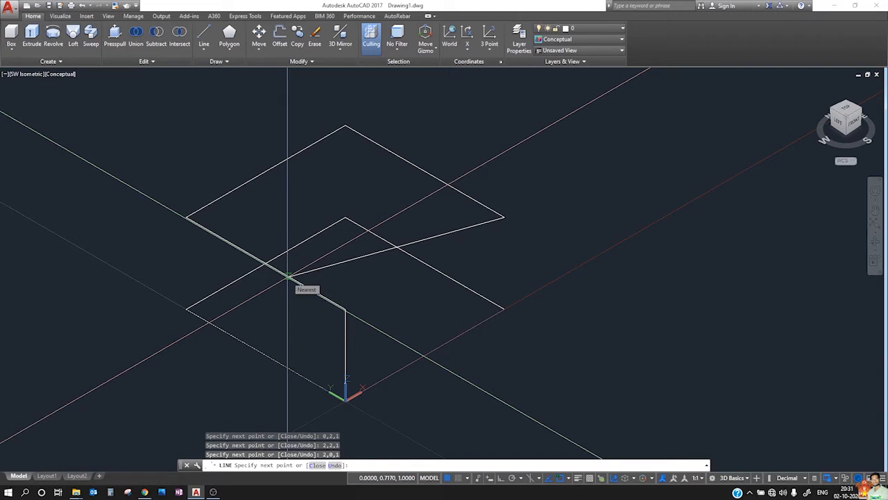
{"action": "type", "text": "@"}
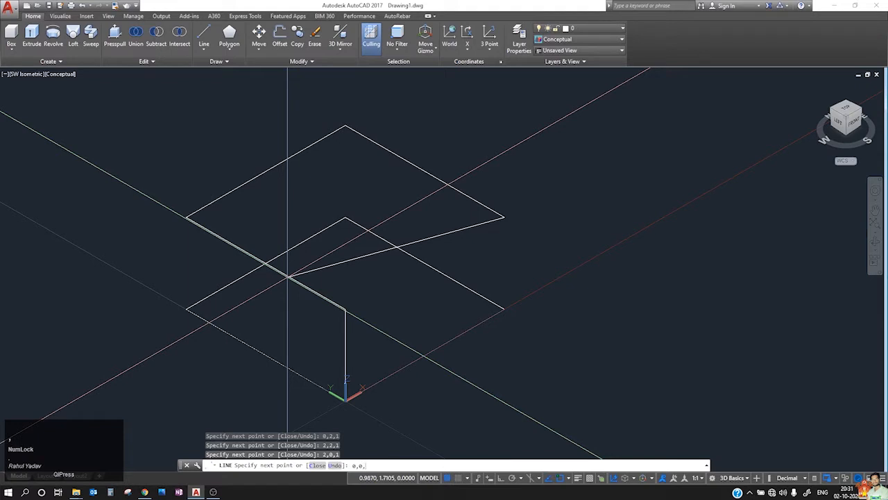
{"action": "key", "text": "Return"}
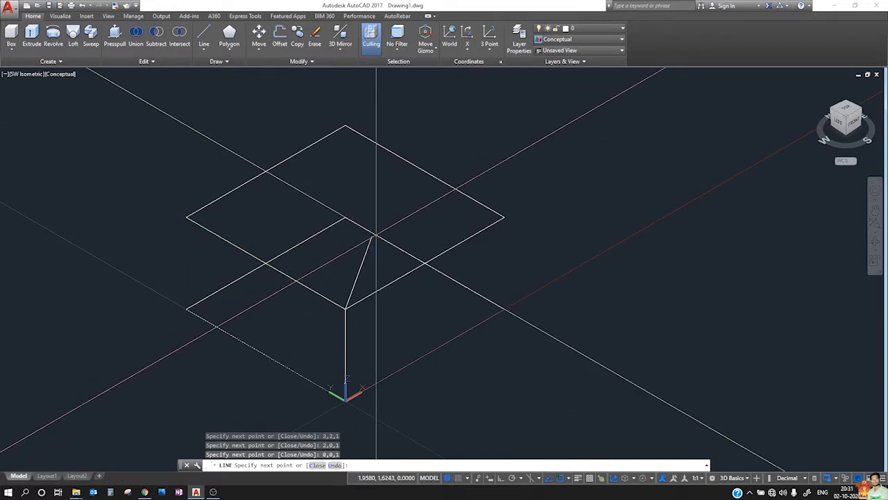
- Draw a vertical line joining the base corner 2,0,0 to the upper corner 2,0,1
{"action": "left_click", "coordinate": [204, 33]}
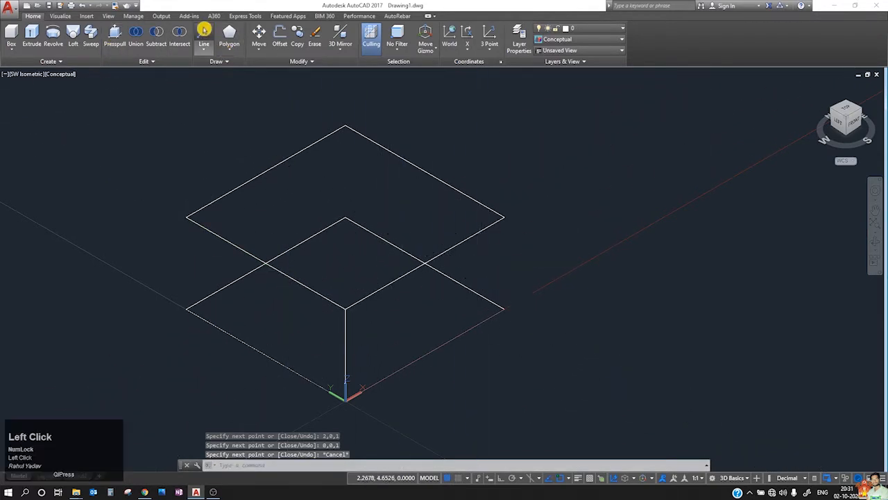
{"action": "left_click", "coordinate": [503, 309]}
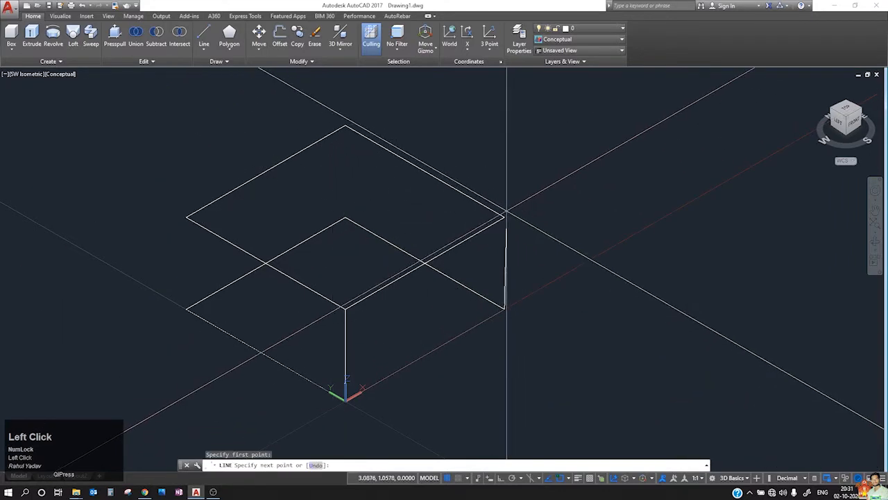
{"action": "left_click", "coordinate": [504, 217]}
{"action": "key", "text": "space"}
- Try to draw the vertical edges from the base corners 2,2,0 and 0,2,0 up to the upper square
{"action": "key", "text": "space"}
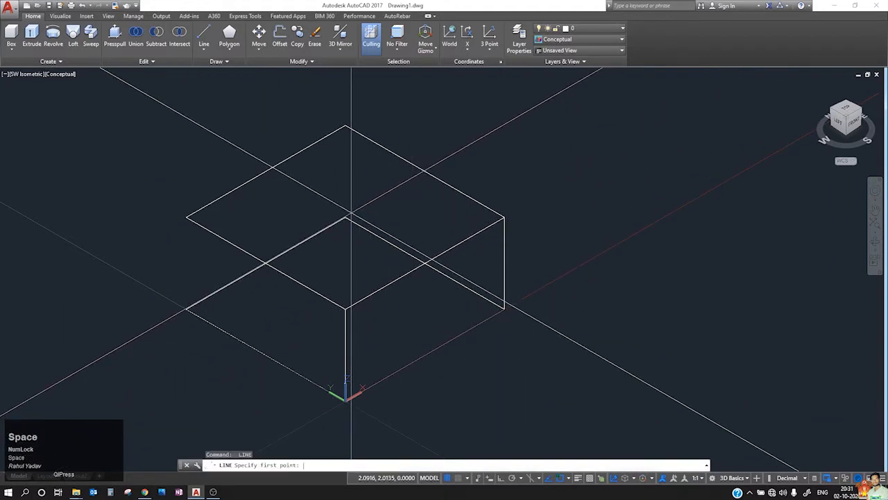
{"action": "left_click", "coordinate": [346, 218]}
{"action": "key", "text": "Escape"}
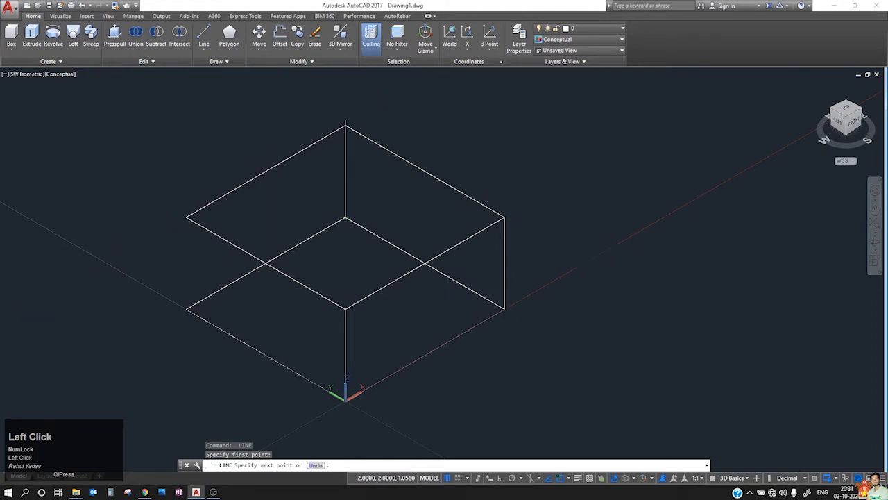
{"action": "key", "text": "space"}
{"action": "left_click", "coordinate": [187, 309]}
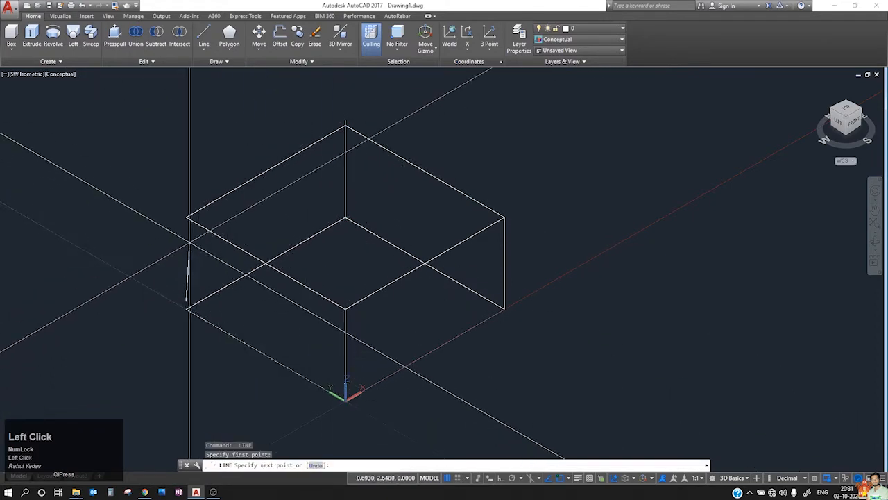
{"action": "key", "text": "Escape"}
- Erase the two inaccurate vertical lines at the 0,2 and 2,2 corners of the box outline
{"action": "scroll", "coordinate": [182, 208], "scroll_direction": "up", "scroll_amount": 4}
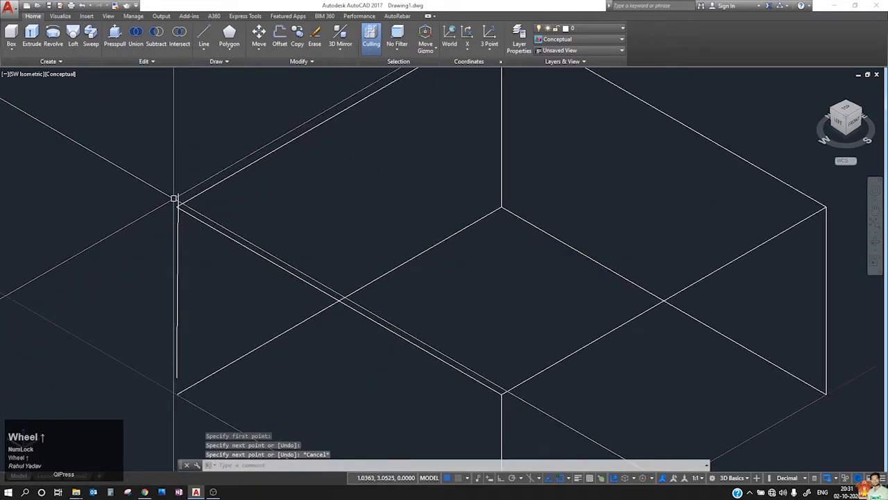
{"action": "left_click", "coordinate": [179, 304]}
{"action": "key", "text": "Delete"}
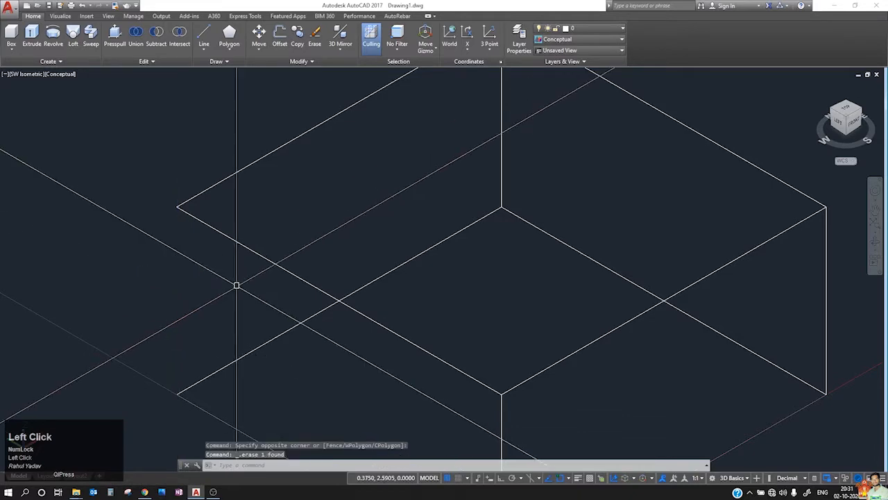
{"action": "scroll", "coordinate": [236, 283], "scroll_direction": "down", "scroll_amount": 3}
{"action": "scroll", "coordinate": [242, 250], "scroll_direction": "up", "scroll_amount": 5}
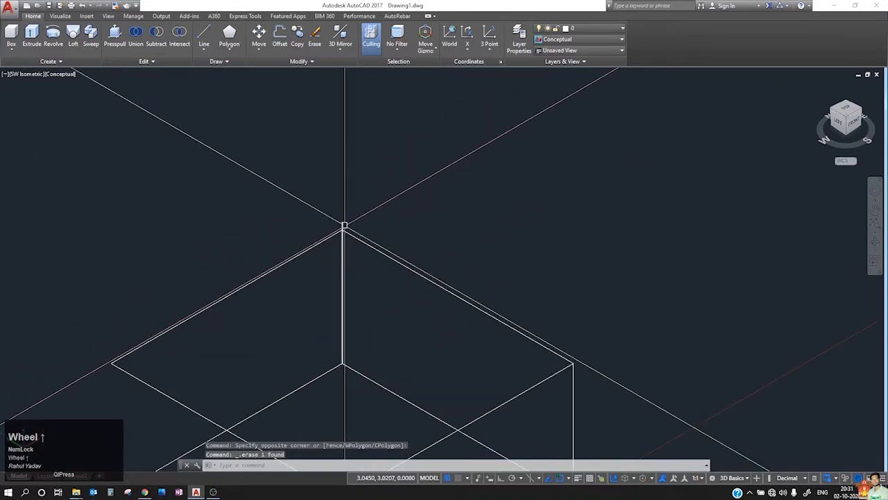
{"action": "left_click", "coordinate": [343, 229]}
{"action": "key", "text": "Delete"}
{"action": "scroll", "coordinate": [340, 229], "scroll_direction": "down", "scroll_amount": 3}
{"action": "middle_click_drag", "start_coordinate": [327, 235], "coordinate": [325, 218]}
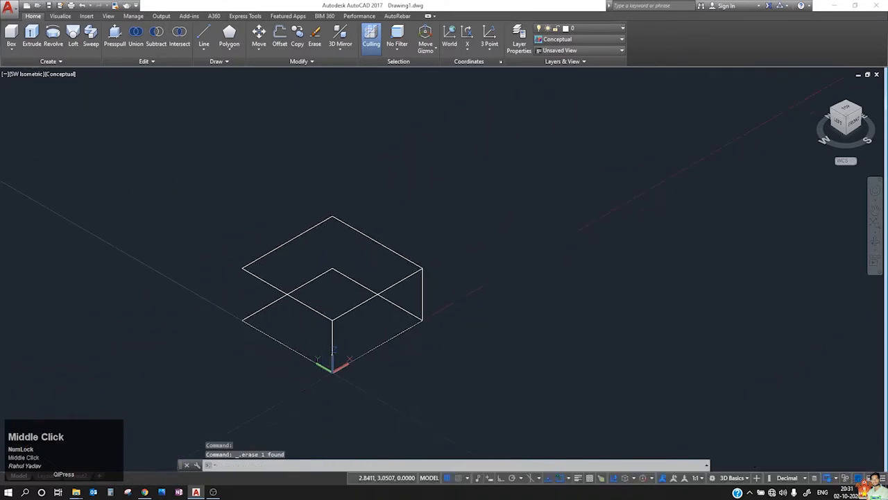
- Turn the grid off and draw the vertical edge from corner 0,2,0 to corner 0,2,1
{"action": "left_click", "coordinate": [198, 36]}
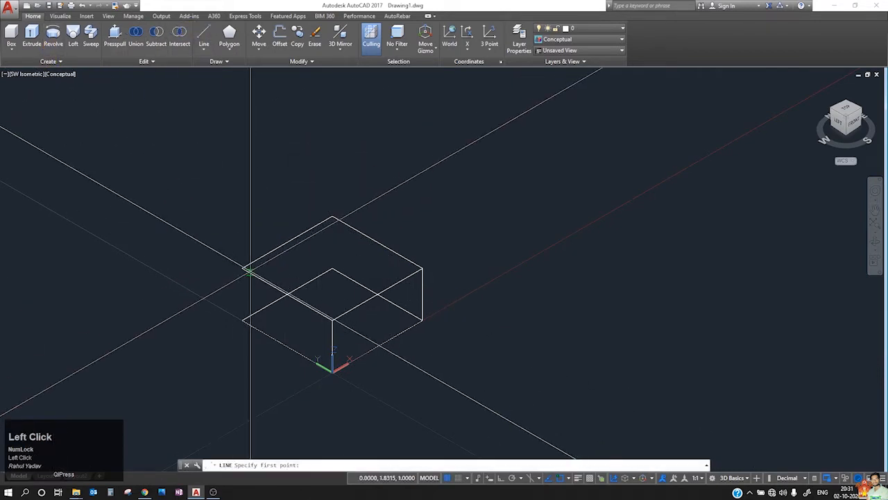
{"action": "left_click", "coordinate": [448, 479]}
{"action": "scroll", "coordinate": [236, 333], "scroll_direction": "up", "scroll_amount": 4}
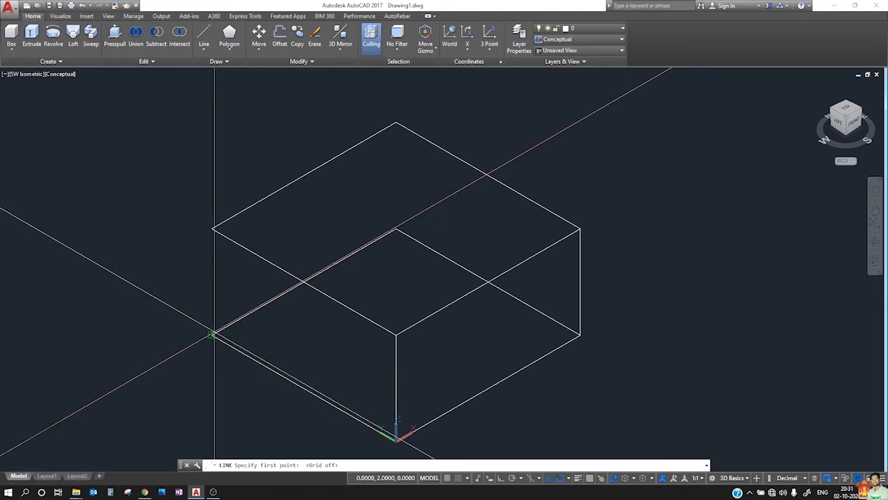
{"action": "left_click", "coordinate": [211, 334]}
{"action": "left_click", "coordinate": [211, 228]}
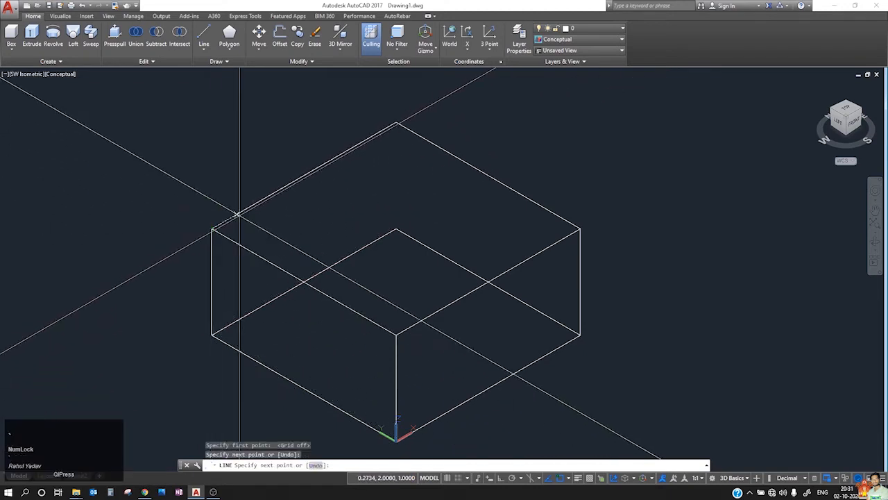
{"action": "key", "text": "space"}
- Draw the last vertical edge from corner 2,2,0 to corner 2,2,1 and end the line
{"action": "key", "text": "space"}
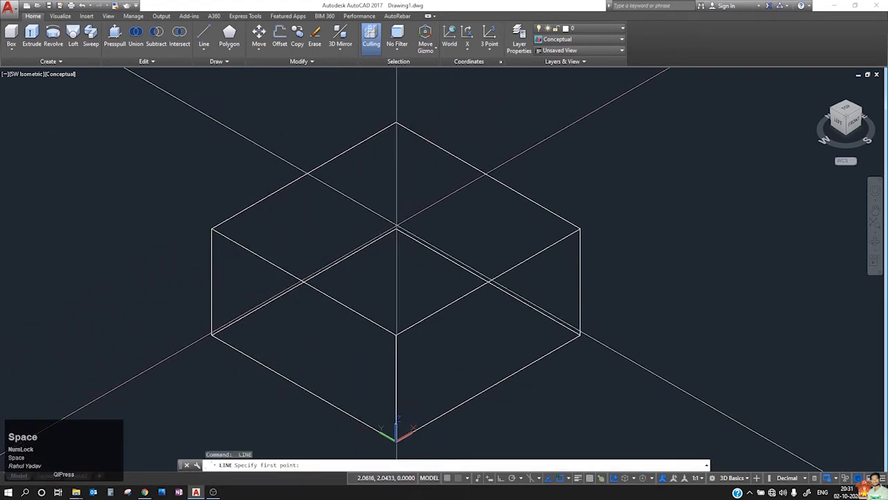
{"action": "left_click", "coordinate": [396, 229]}
{"action": "left_click", "coordinate": [396, 124]}
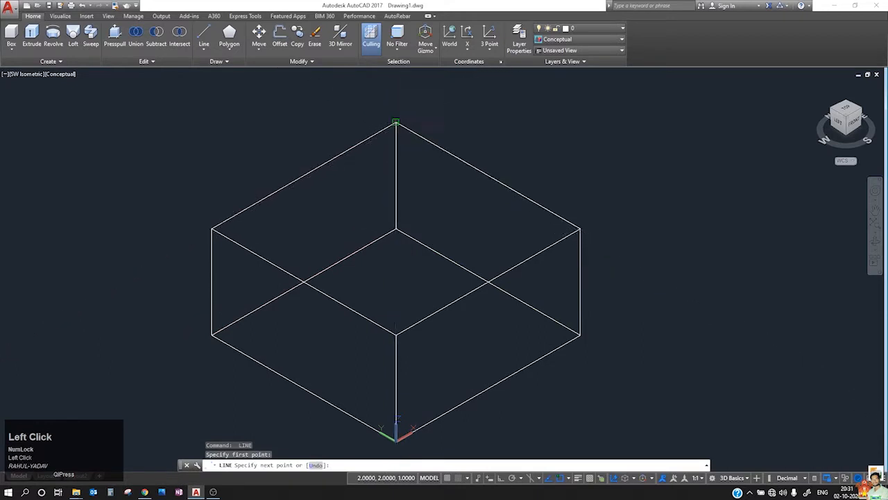
{"action": "key", "text": "Escape"}
- Orbit around the completed box outline and examine it from a low front angle
{"action": "scroll", "coordinate": [484, 118], "scroll_direction": "down", "scroll_amount": 3}
{"action": "middle_click_drag", "start_coordinate": [446, 187], "coordinate": [381, 235]}
{"action": "scroll", "coordinate": [359, 234], "scroll_direction": "up", "scroll_amount": 4}
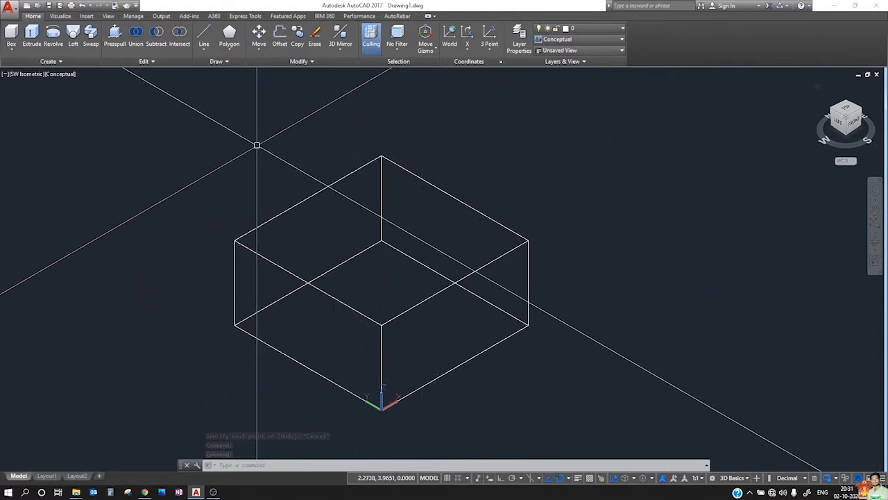
{"action": "scroll", "coordinate": [288, 186], "scroll_direction": "down", "scroll_amount": 4}
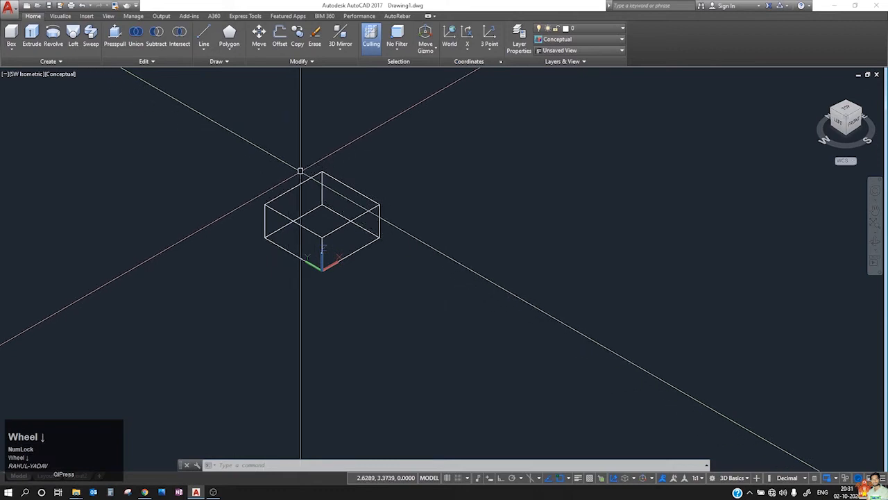
{"action": "middle_click", "coordinate": [361, 171], "text": "shift"}
{"action": "middle_click_drag", "start_coordinate": [361, 171], "coordinate": [303, 238], "text": "shift"}
{"action": "scroll", "coordinate": [323, 192], "scroll_direction": "up", "scroll_amount": 5}
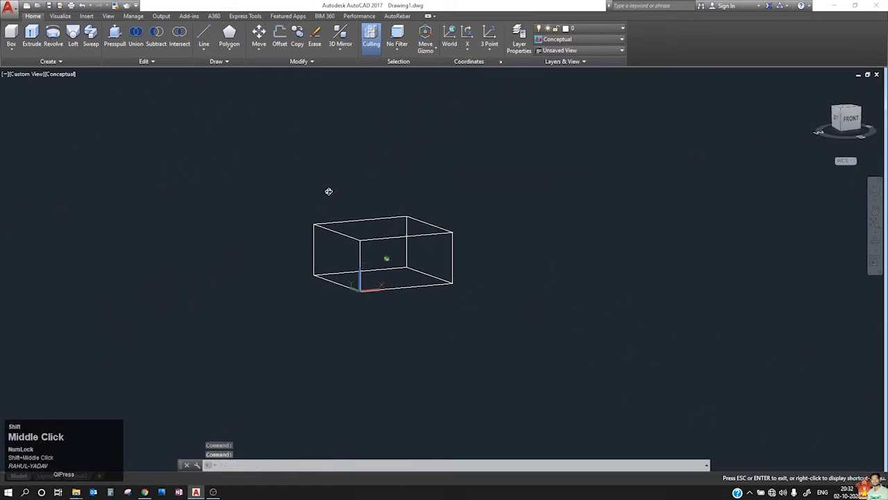
{"action": "mouse_move", "coordinate": [410, 228]}
{"action": "middle_mouse_down", "text": "shift"}
{"action": "mouse_move", "coordinate": [421, 288]}
{"action": "mouse_move", "coordinate": [417, 159]}
{"action": "mouse_move", "coordinate": [423, 220]}
{"action": "middle_mouse_up", "text": "shift"}
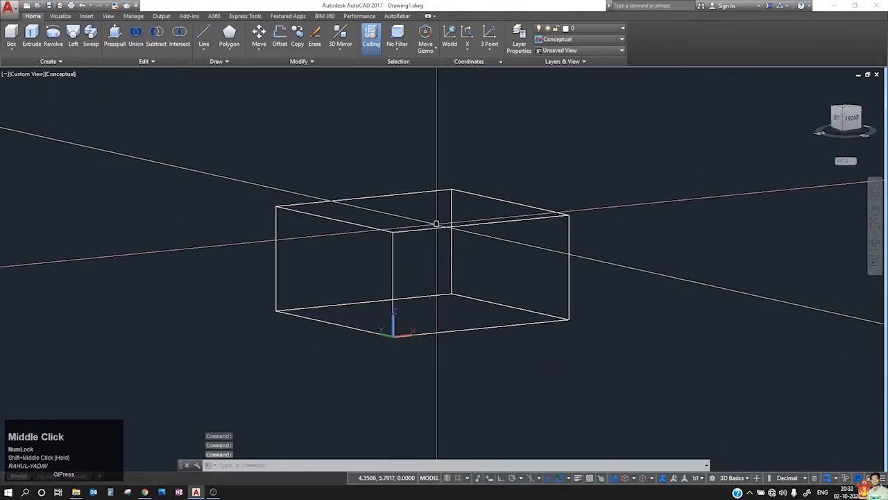
{"action": "scroll", "coordinate": [436, 224], "scroll_direction": "down", "scroll_amount": 5}
{"action": "scroll", "coordinate": [754, 145], "scroll_direction": "up", "scroll_amount": 1}
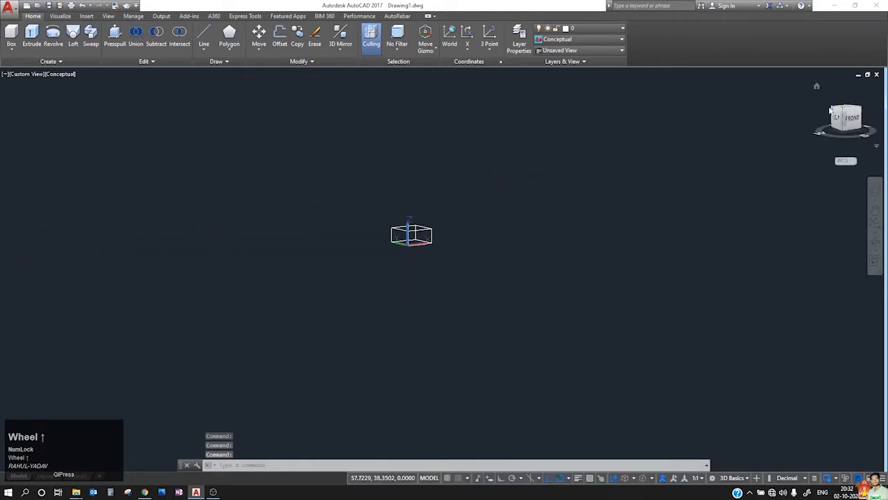
- Erase the line-drawn box outline at the origin using a window selection, leaving the distant solid box in place
{"action": "left_click", "coordinate": [817, 87]}
{"action": "scroll", "coordinate": [496, 224], "scroll_direction": "down", "scroll_amount": 2}
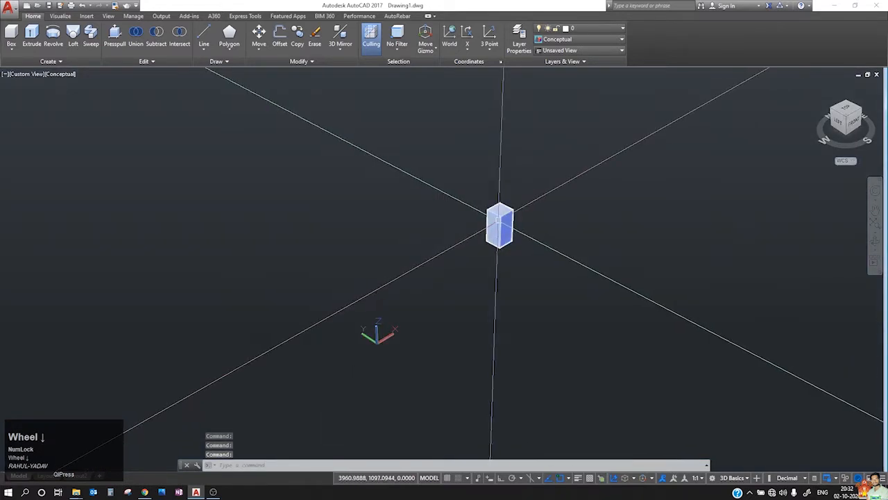
{"action": "scroll", "coordinate": [487, 225], "scroll_direction": "up", "scroll_amount": 3}
{"action": "scroll", "coordinate": [487, 225], "scroll_direction": "down", "scroll_amount": 2}
{"action": "scroll", "coordinate": [486, 233], "scroll_direction": "up", "scroll_amount": 2}
{"action": "left_click", "coordinate": [226, 267]}
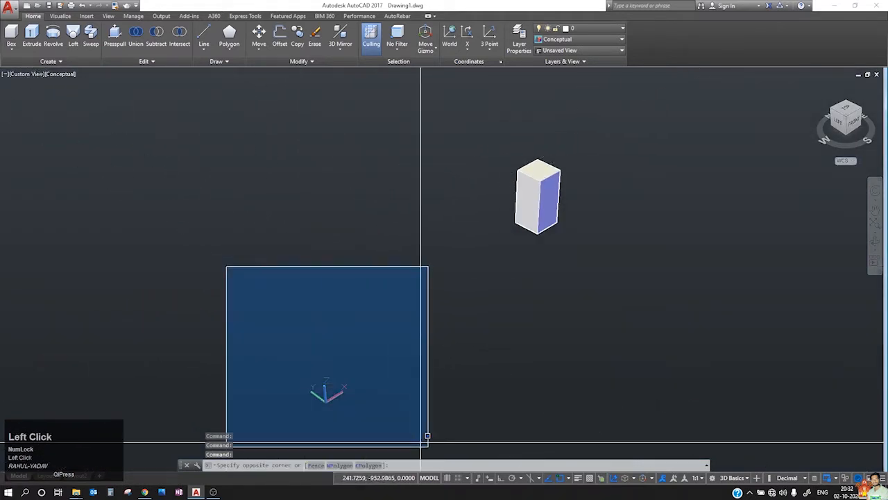
{"action": "left_click", "coordinate": [411, 452]}
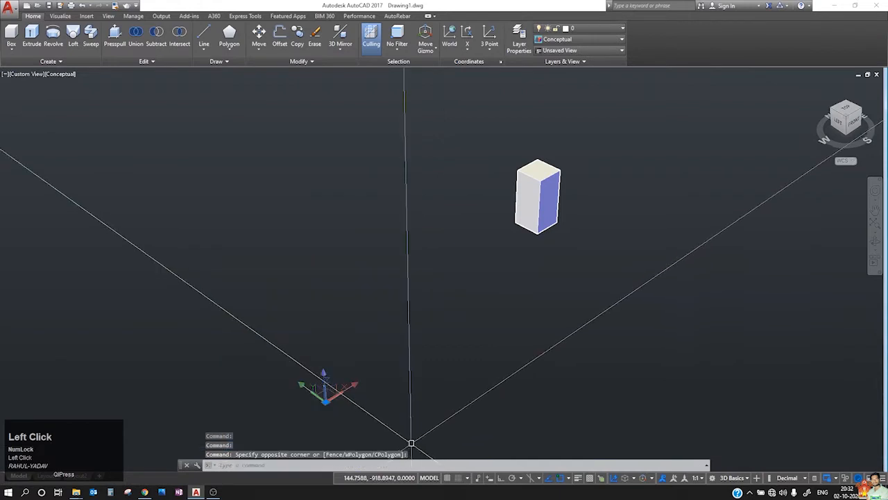
{"action": "key", "text": "Delete"}
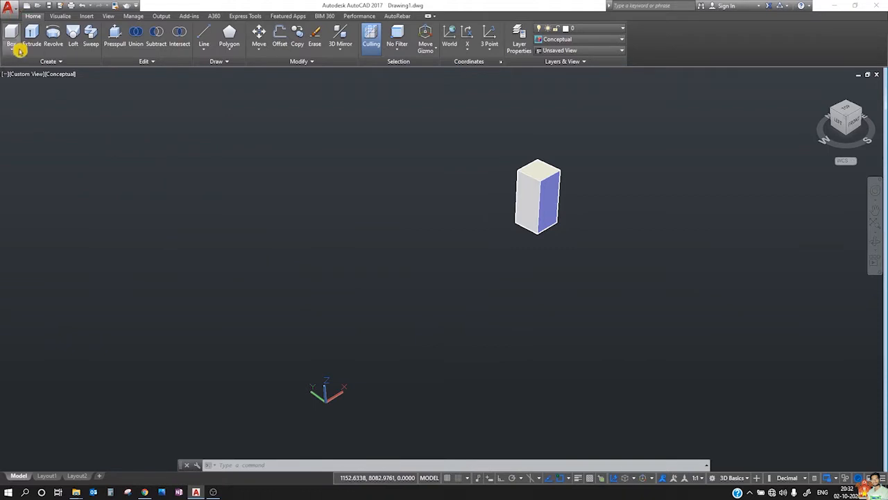
- Draw a lying cylinder with base radius 500 and a length of about 3900, using the Axis endpoint option
{"action": "left_click", "coordinate": [19, 50]}
{"action": "left_click", "coordinate": [21, 103]}
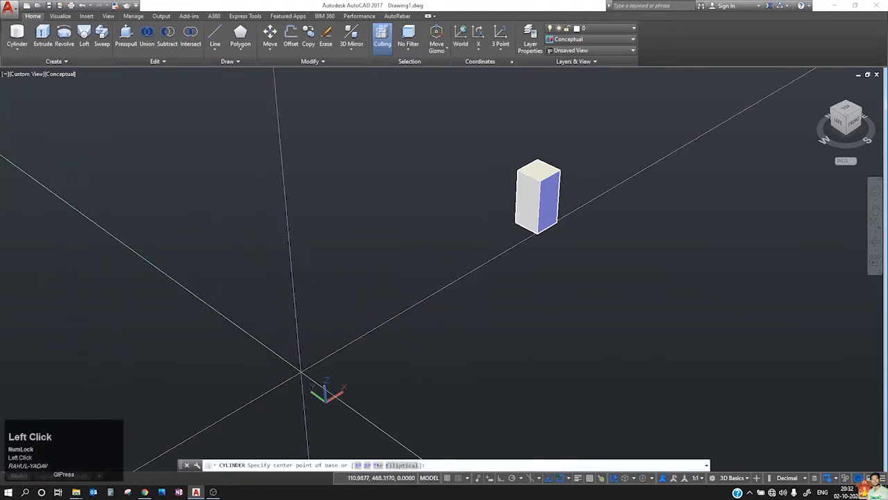
{"action": "left_click", "coordinate": [360, 293]}
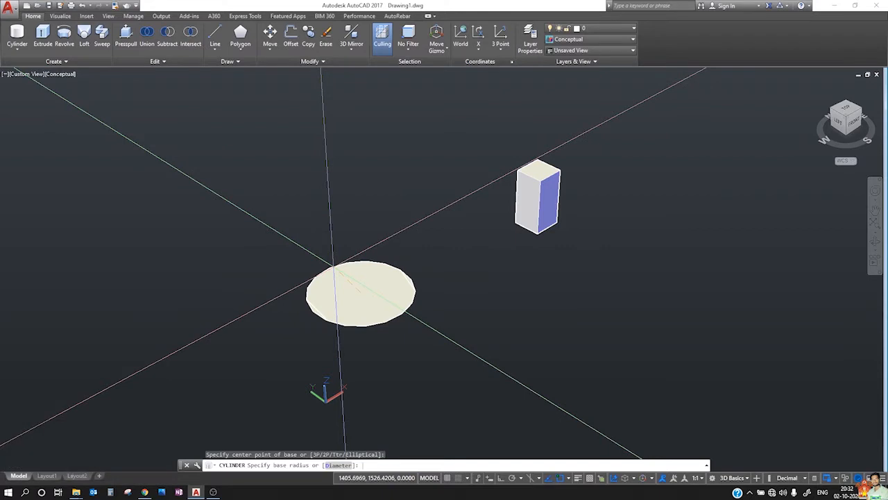
{"action": "type", "text": "500"}
{"action": "key", "text": "Return"}
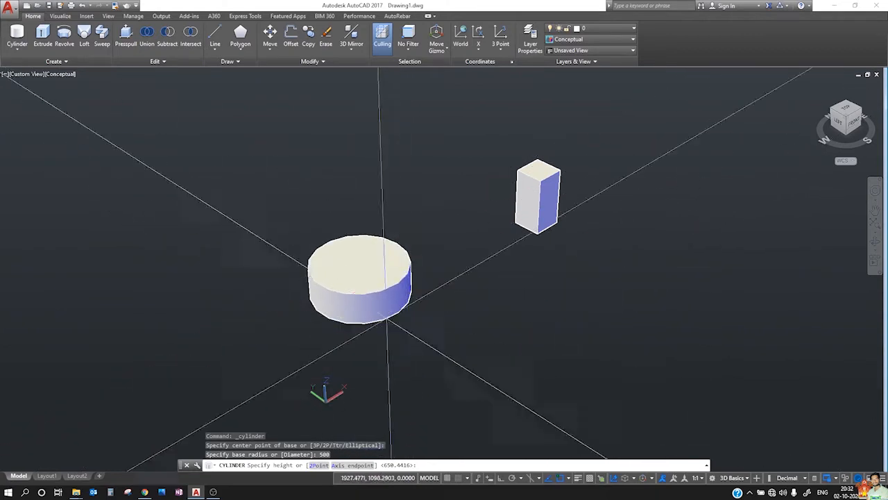
{"action": "left_click", "coordinate": [364, 465]}
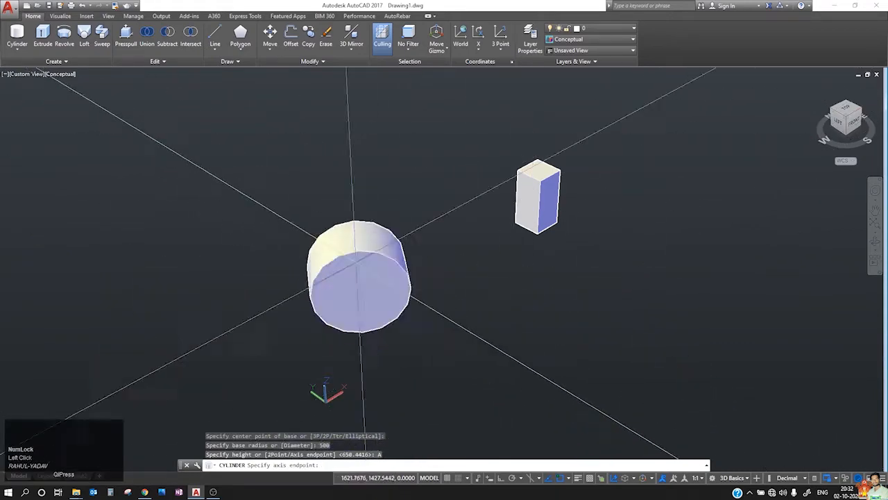
{"action": "scroll", "coordinate": [375, 291], "scroll_direction": "down", "scroll_amount": 2}
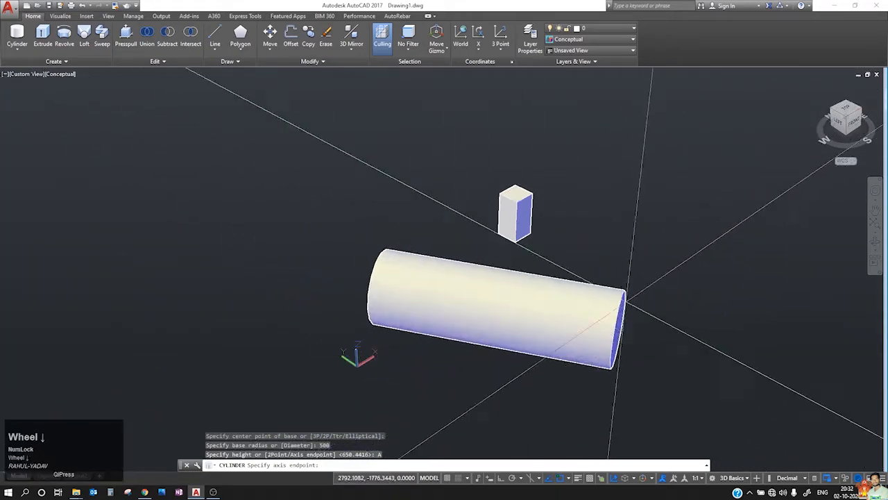
{"action": "left_click", "coordinate": [677, 316]}
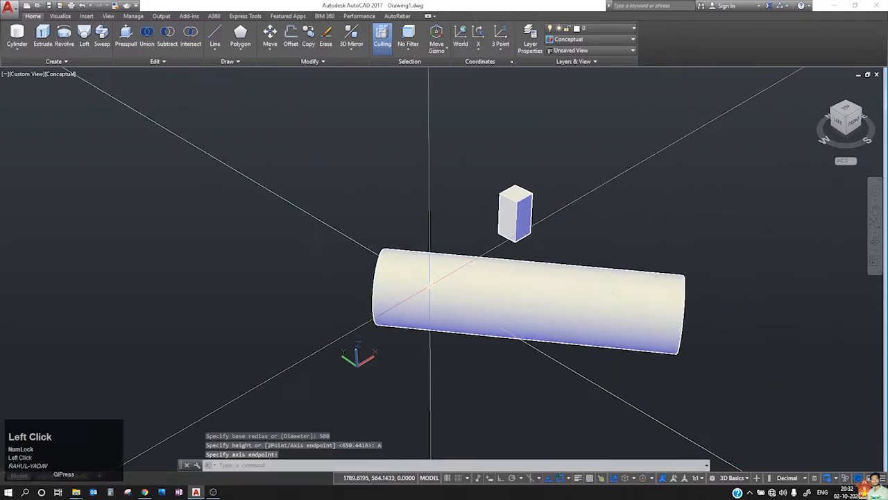
{"action": "scroll", "coordinate": [440, 270], "scroll_direction": "down", "scroll_amount": 2}
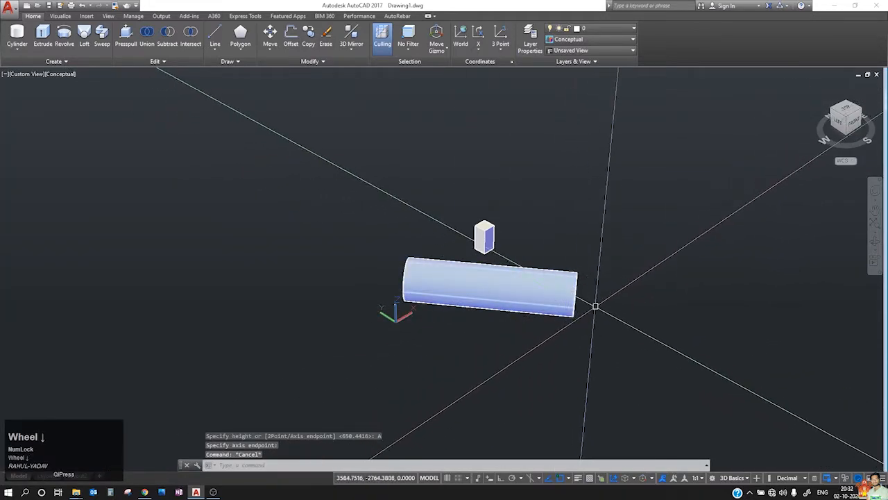
{"action": "mouse_move", "coordinate": [595, 306]}
{"action": "middle_mouse_down", "text": "shift"}
{"action": "mouse_move", "coordinate": [474, 216]}
{"action": "mouse_move", "coordinate": [409, 292]}
{"action": "mouse_move", "coordinate": [355, 263]}
{"action": "mouse_move", "coordinate": [440, 299]}
{"action": "mouse_move", "coordinate": [595, 294]}
{"action": "middle_mouse_up", "text": "shift"}
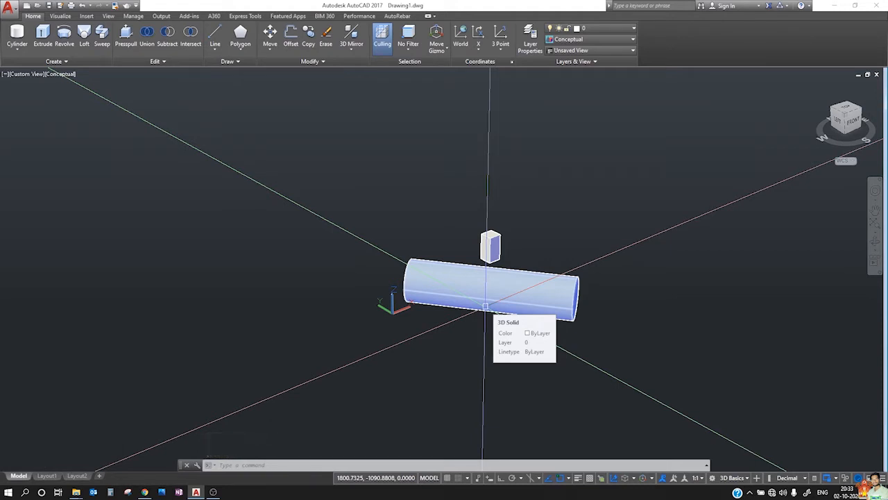
- Draw a large upright cylinder with a base radius of about 2137 beside the lying cylinder, picking its height freehand
{"action": "left_click", "coordinate": [29, 52]}
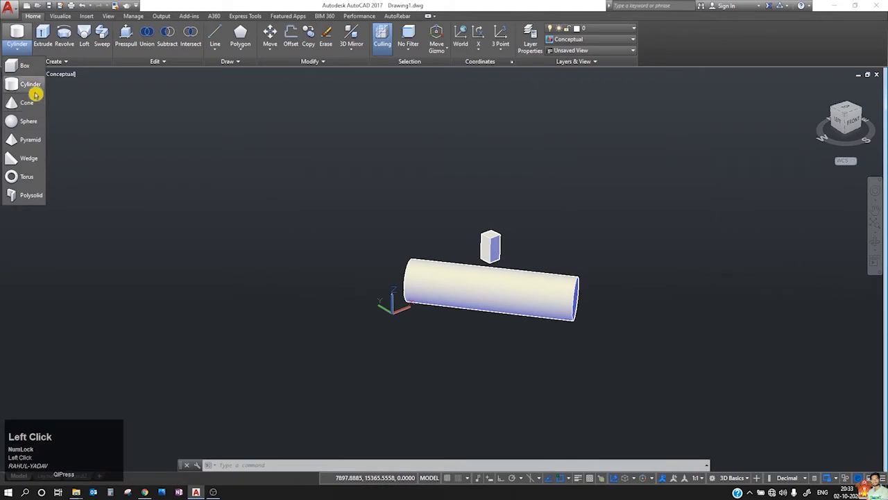
{"action": "left_click", "coordinate": [29, 85]}
{"action": "left_click", "coordinate": [270, 317]}
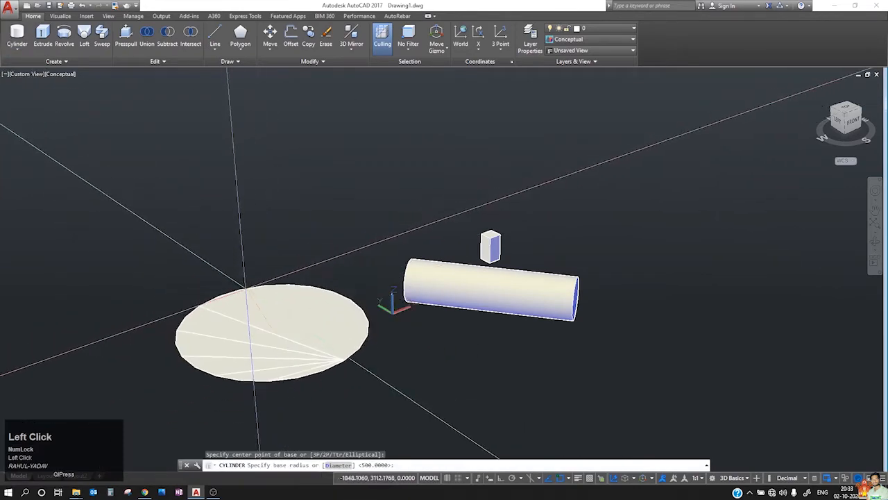
{"action": "left_click", "coordinate": [264, 281]}
{"action": "key", "text": "Escape"}
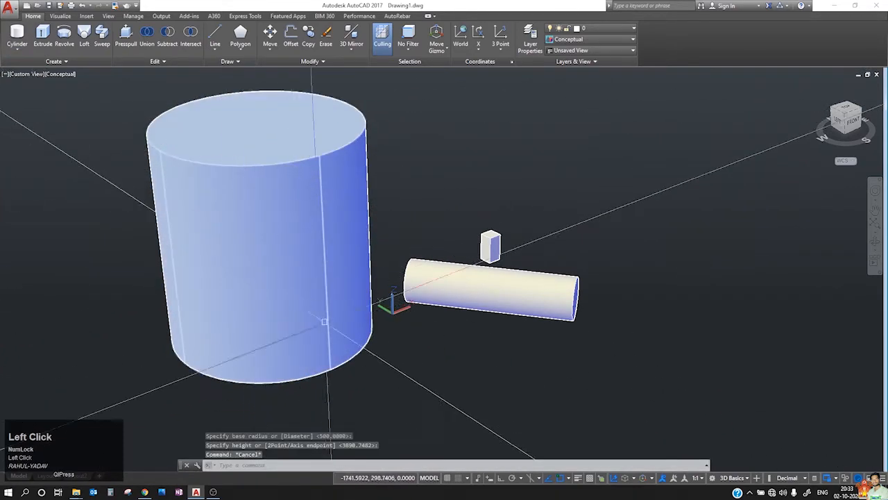
{"action": "scroll", "coordinate": [350, 289], "scroll_direction": "down", "scroll_amount": 4}
{"action": "scroll", "coordinate": [347, 290], "scroll_direction": "up", "scroll_amount": 3}
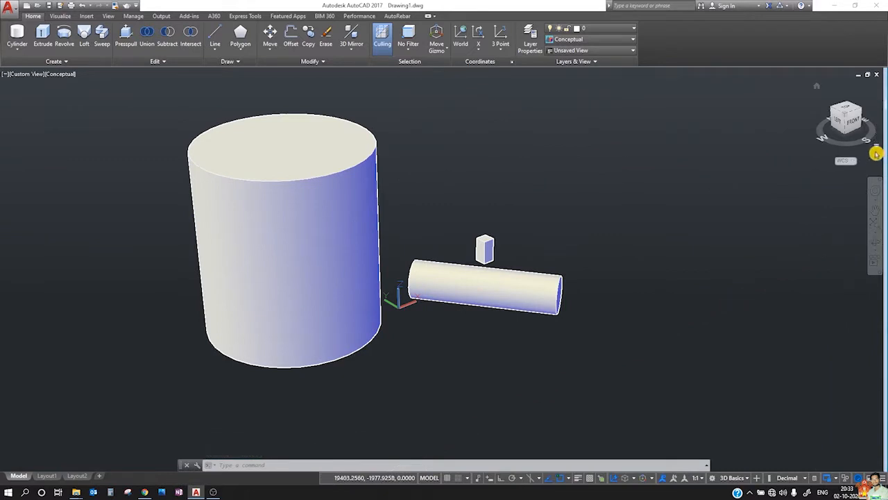
{"action": "left_click", "coordinate": [851, 161]}
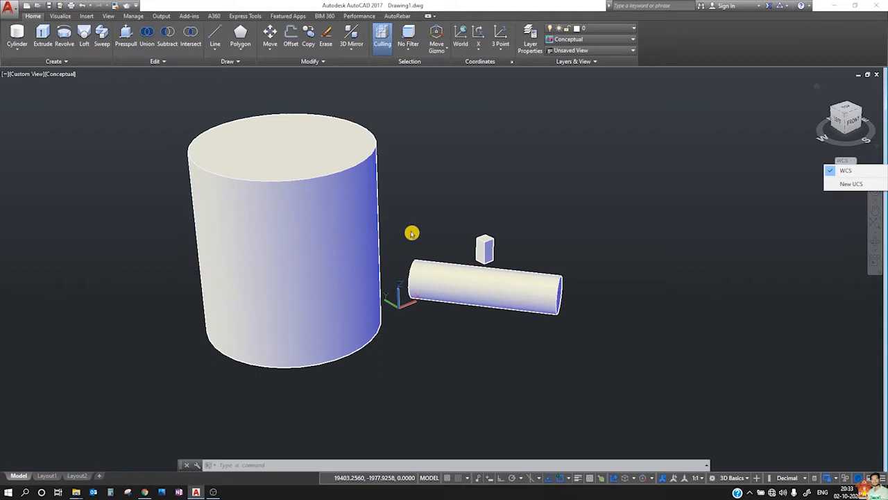
{"action": "scroll", "coordinate": [399, 299], "scroll_direction": "up", "scroll_amount": 1}
{"action": "left_click", "coordinate": [317, 170]}
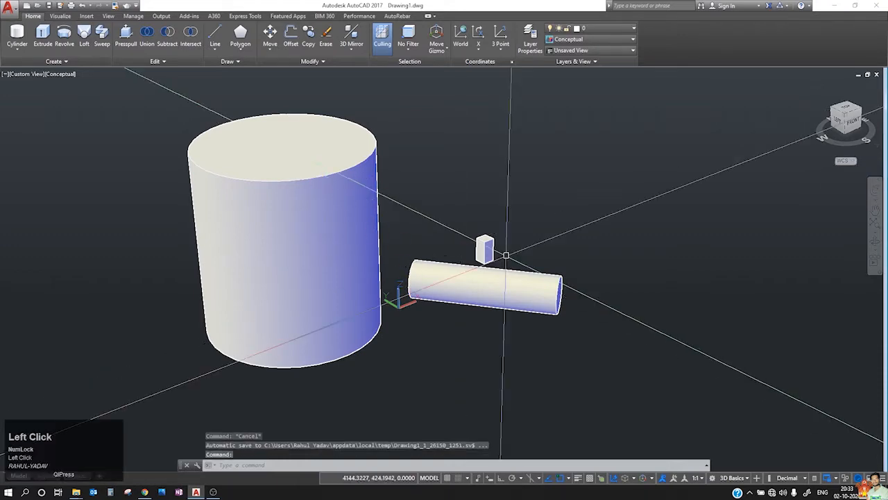
- Erase the lying cylinder in front of the small solid box
{"action": "scroll", "coordinate": [511, 253], "scroll_direction": "up", "scroll_amount": 6}
{"action": "middle_click_drag", "start_coordinate": [451, 257], "coordinate": [174, 298]}
{"action": "scroll", "coordinate": [174, 298], "scroll_direction": "down", "scroll_amount": 1}
{"action": "scroll", "coordinate": [298, 212], "scroll_direction": "up", "scroll_amount": 1}
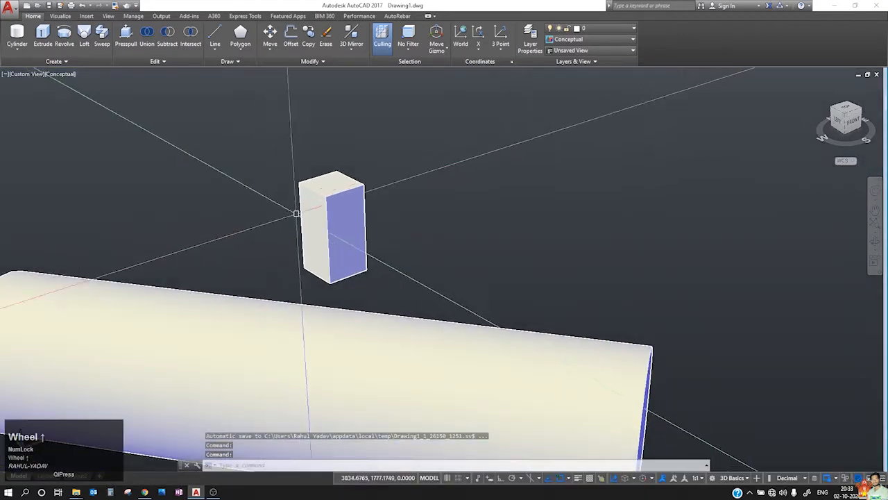
{"action": "left_click", "coordinate": [330, 335]}
{"action": "key", "text": "Delete"}
- Try to draw a cylinder with its base centred on the solid box's front face
{"action": "scroll", "coordinate": [301, 175], "scroll_direction": "up", "scroll_amount": 5}
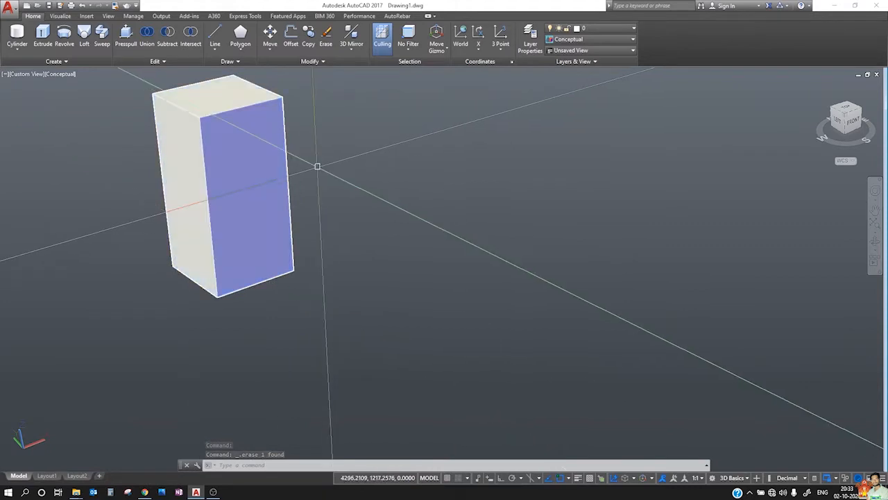
{"action": "middle_click_drag", "start_coordinate": [251, 146], "coordinate": [309, 277]}
{"action": "scroll", "coordinate": [209, 257], "scroll_direction": "up", "scroll_amount": 2}
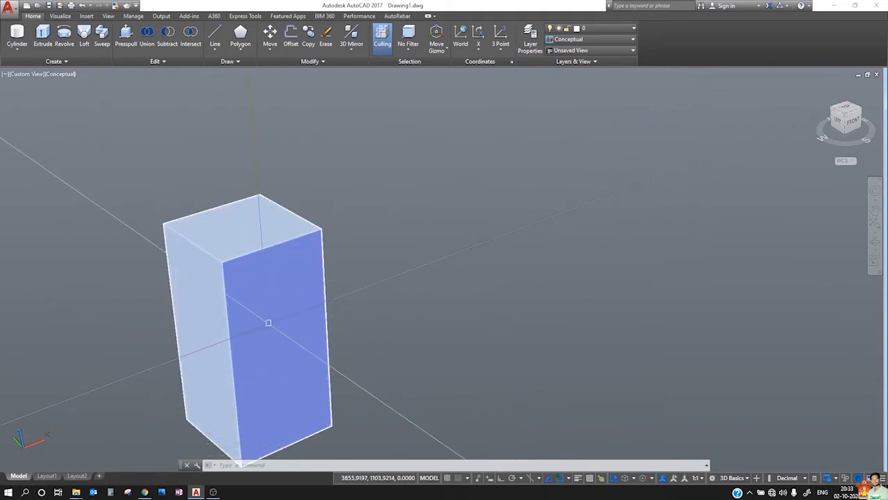
{"action": "middle_click_drag", "start_coordinate": [269, 322], "coordinate": [259, 186]}
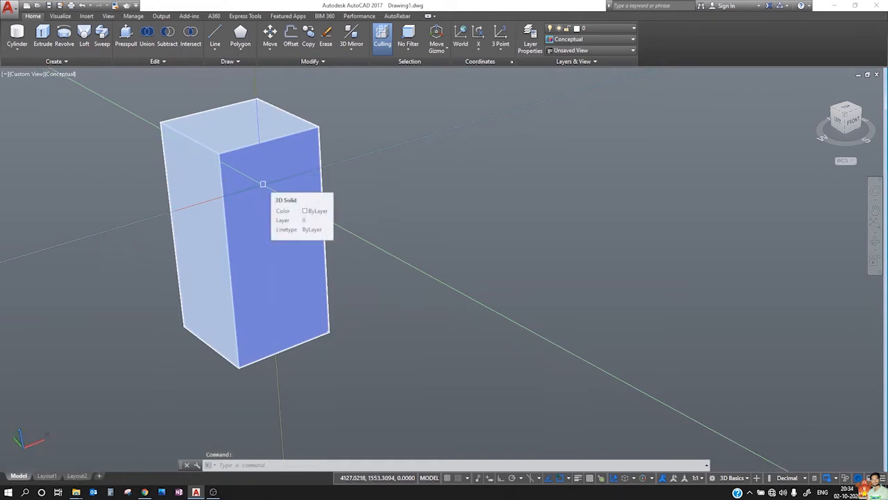
{"action": "scroll", "coordinate": [268, 201], "scroll_direction": "up", "scroll_amount": 3}
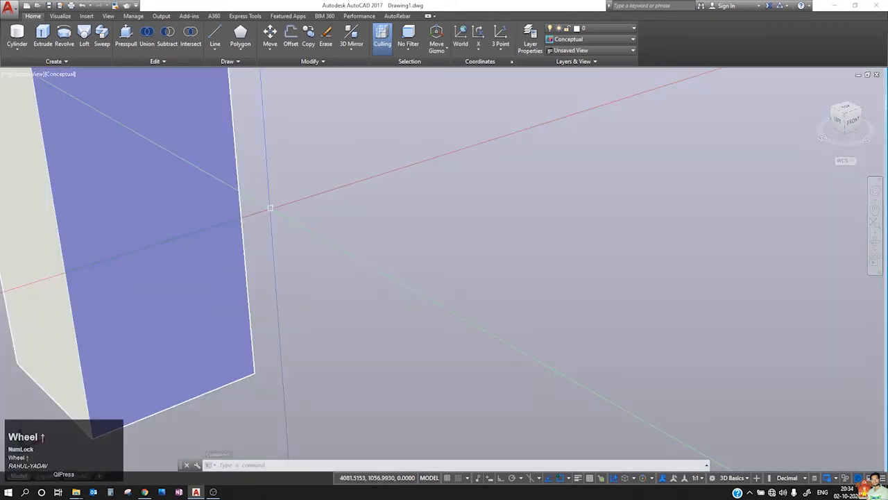
{"action": "scroll", "coordinate": [265, 199], "scroll_direction": "down", "scroll_amount": 3}
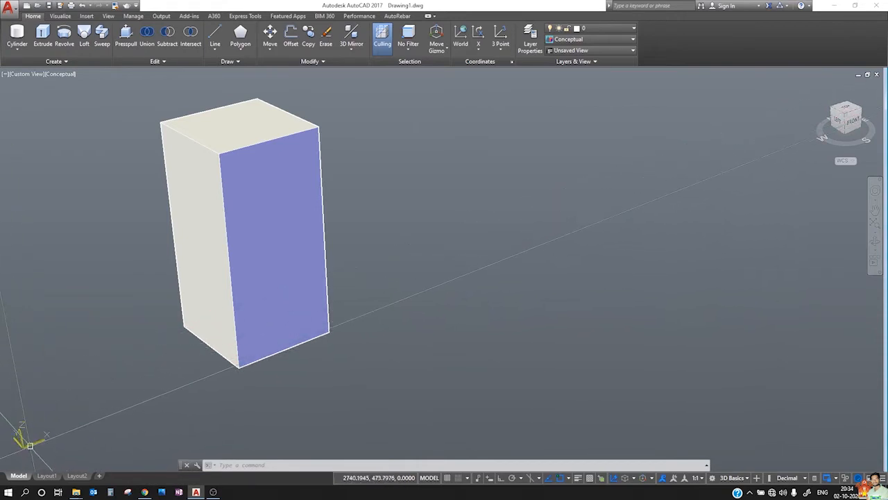
{"action": "left_click", "coordinate": [24, 55]}
{"action": "left_click", "coordinate": [30, 85]}
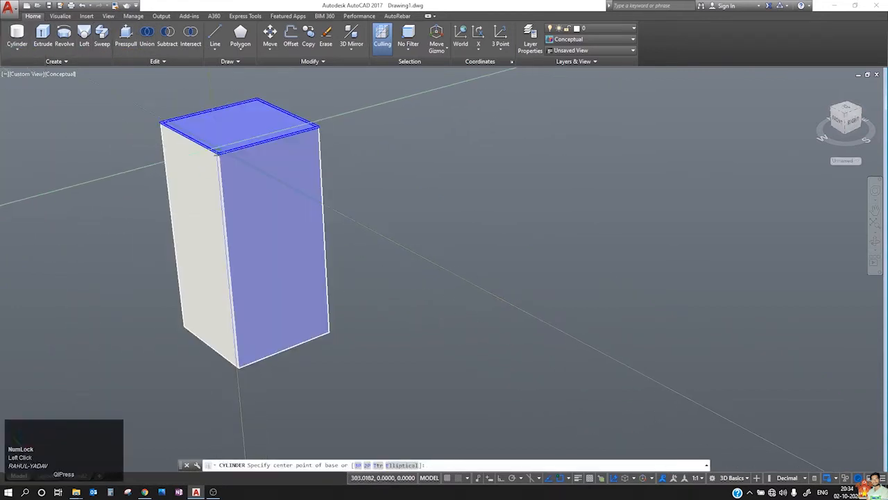
{"action": "left_click", "coordinate": [274, 218]}
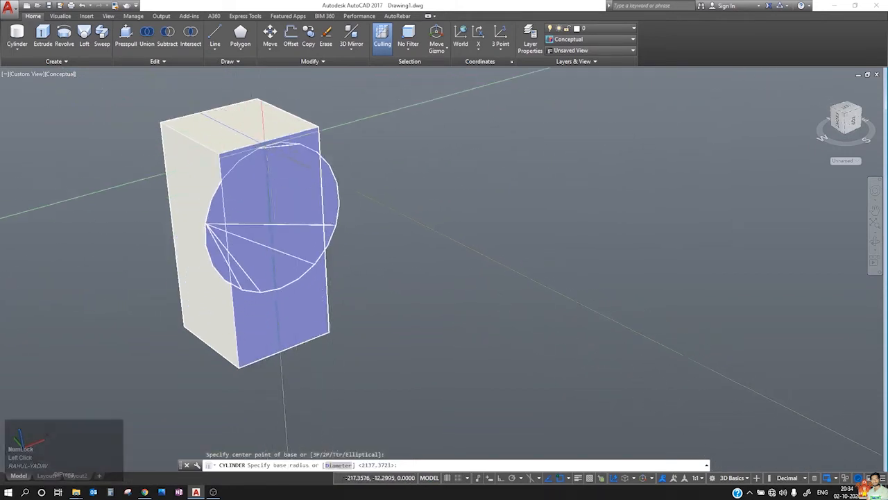
{"action": "key", "text": "Escape"}
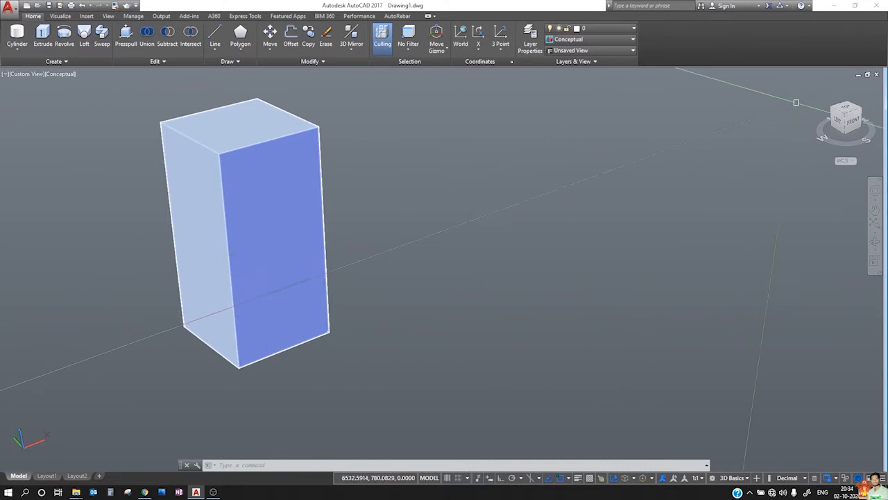
- Switch to the Front view and examine the lower part of the solid box up close
{"action": "left_click", "coordinate": [862, 124]}
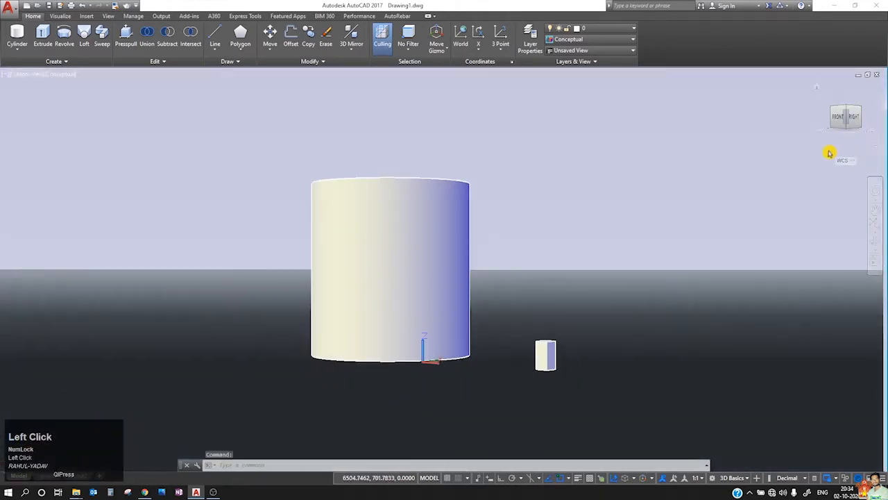
{"action": "left_click", "coordinate": [839, 117]}
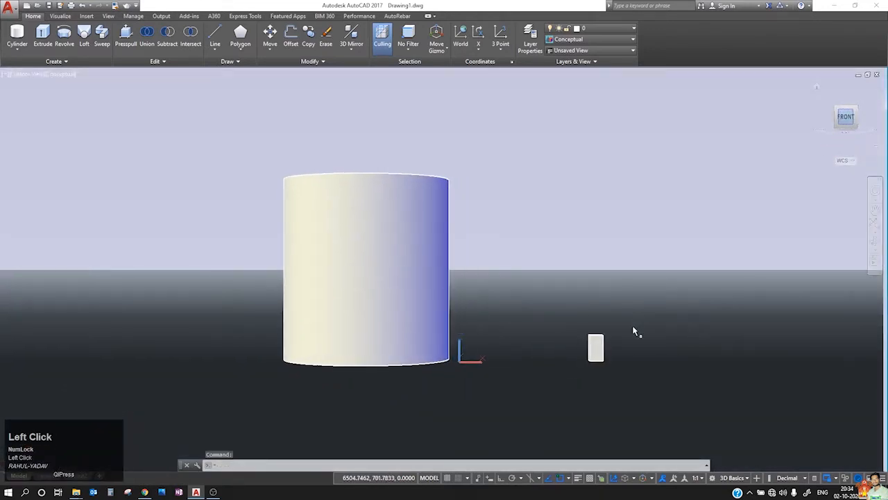
{"action": "scroll", "coordinate": [604, 351], "scroll_direction": "up", "scroll_amount": 4}
{"action": "middle_click_drag", "start_coordinate": [604, 352], "coordinate": [399, 171]}
{"action": "scroll", "coordinate": [611, 208], "scroll_direction": "up", "scroll_amount": 6}
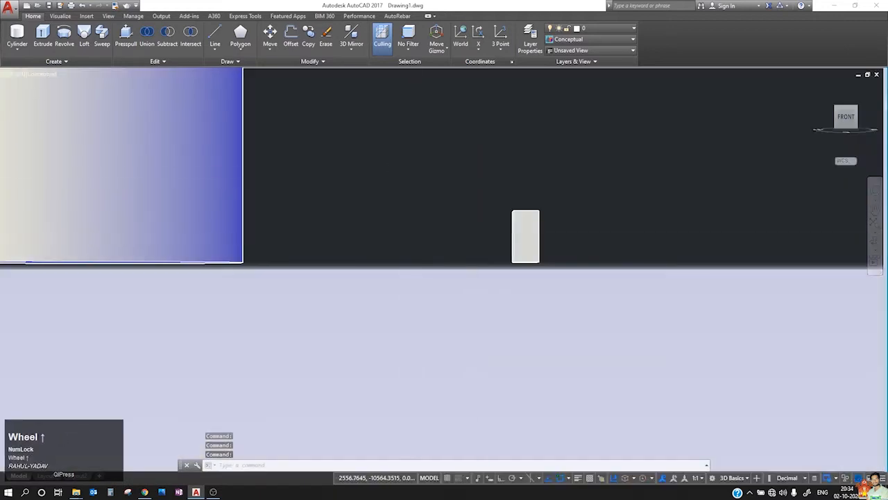
{"action": "middle_click_drag", "start_coordinate": [606, 210], "coordinate": [332, 240]}
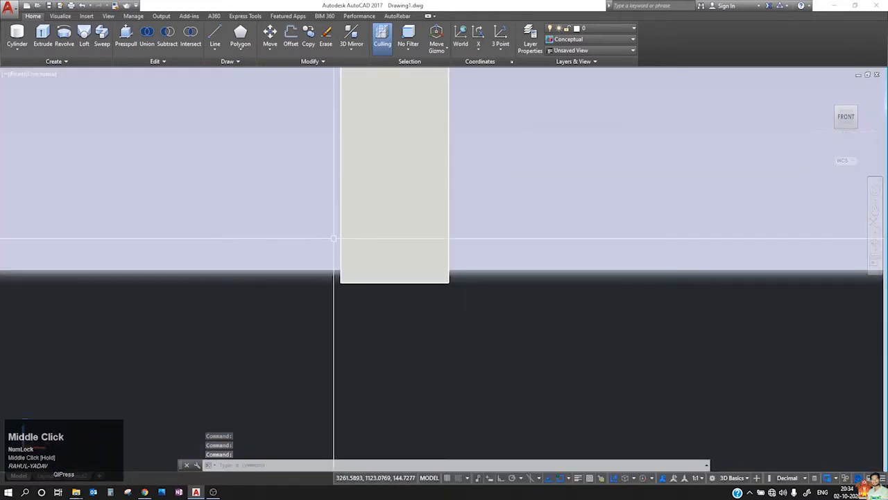
- Reset the UCS to World and rotate it about the X axis, picking the angle at the solid box's bottom corner
{"action": "left_click", "coordinate": [465, 45]}
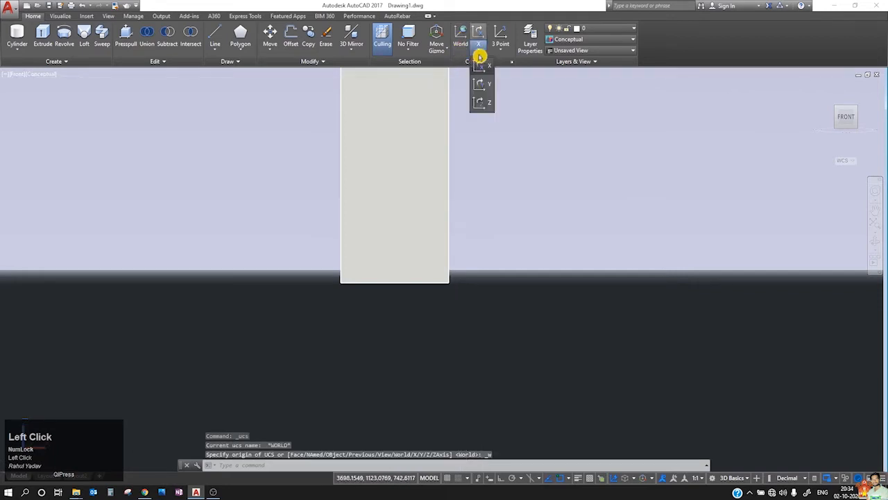
{"action": "left_click", "coordinate": [496, 50]}
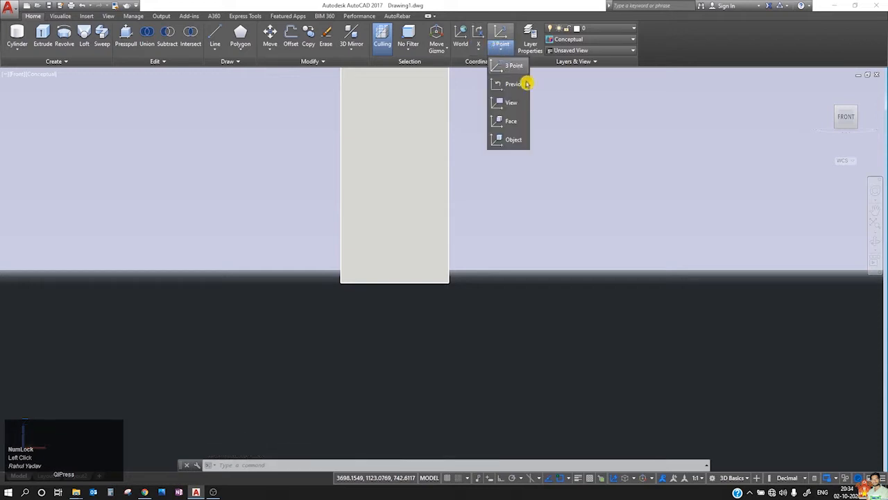
{"action": "left_click", "coordinate": [477, 34]}
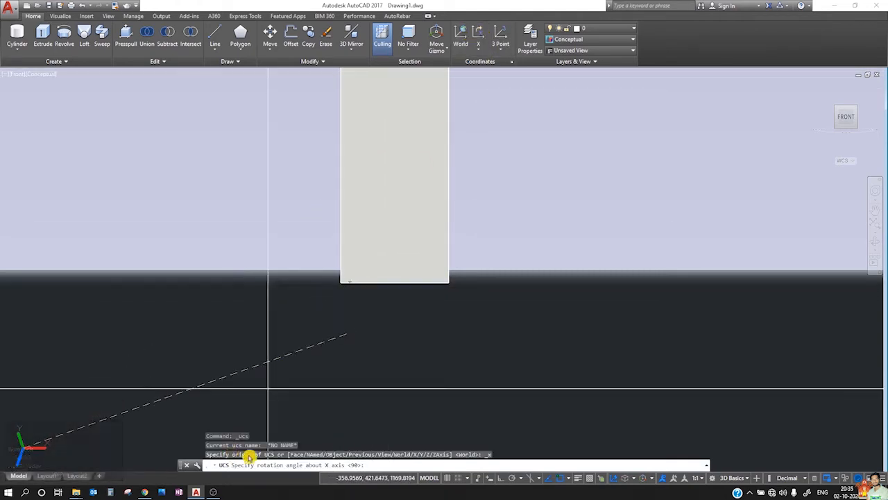
{"action": "left_click", "coordinate": [341, 282]}
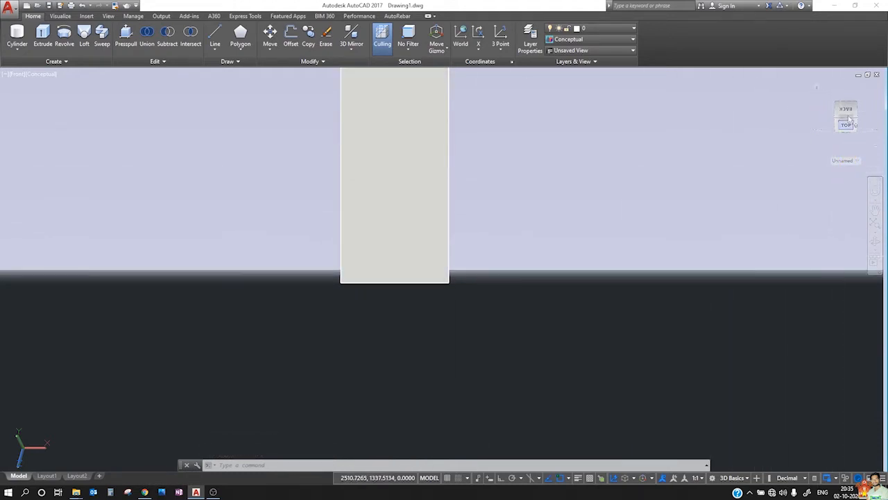
- Return to the Home view and examine the orientation of the UCS icon near the solid box
{"action": "left_click", "coordinate": [847, 163]}
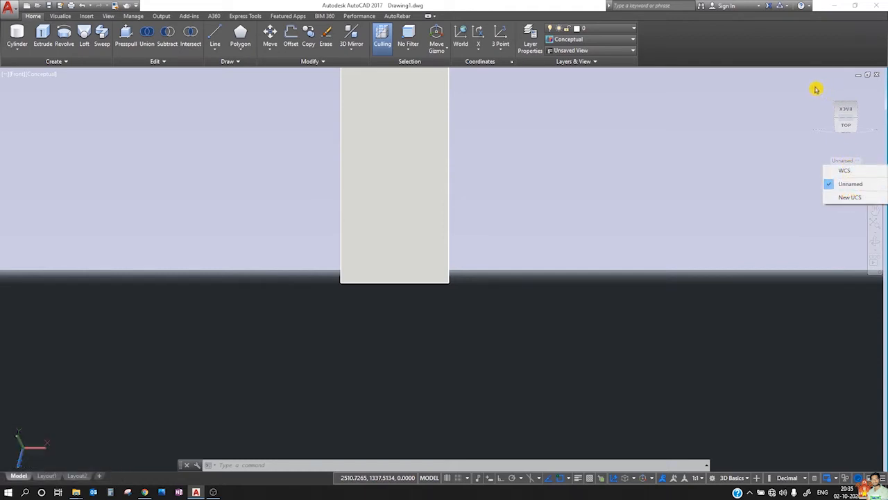
{"action": "left_click", "coordinate": [816, 89]}
{"action": "left_click", "coordinate": [817, 88]}
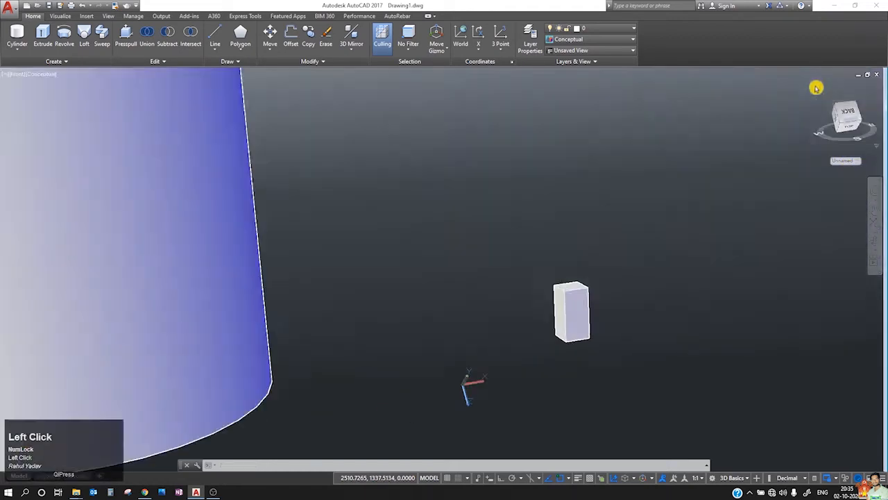
{"action": "scroll", "coordinate": [553, 342], "scroll_direction": "up", "scroll_amount": 5}
{"action": "middle_click_drag", "start_coordinate": [553, 342], "coordinate": [265, 256]}
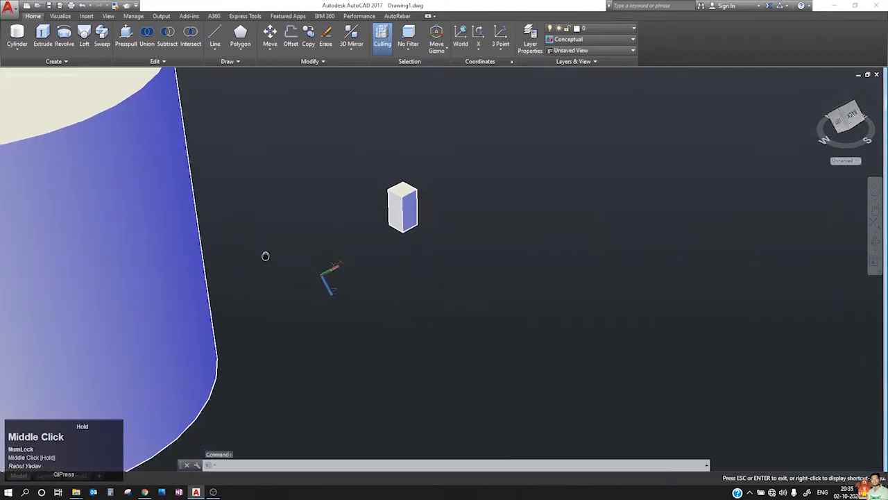
{"action": "scroll", "coordinate": [288, 274], "scroll_direction": "up", "scroll_amount": 2}
{"action": "scroll", "coordinate": [291, 278], "scroll_direction": "up", "scroll_amount": 2}
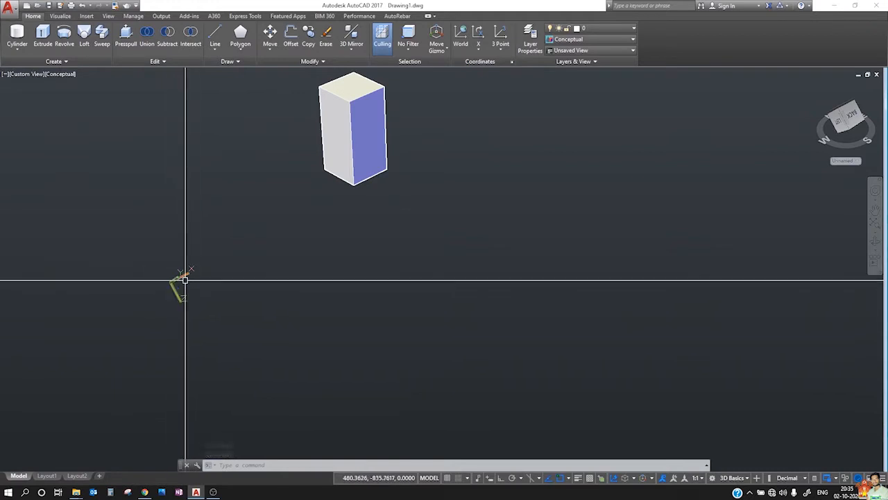
- Align the UCS to the solid box's front face, with its origin at the lower-left corner, X along the bottom edge and Y up the vertical edge
{"action": "scroll", "coordinate": [327, 159], "scroll_direction": "up", "scroll_amount": 1}
{"action": "middle_click_drag", "start_coordinate": [360, 168], "coordinate": [387, 255]}
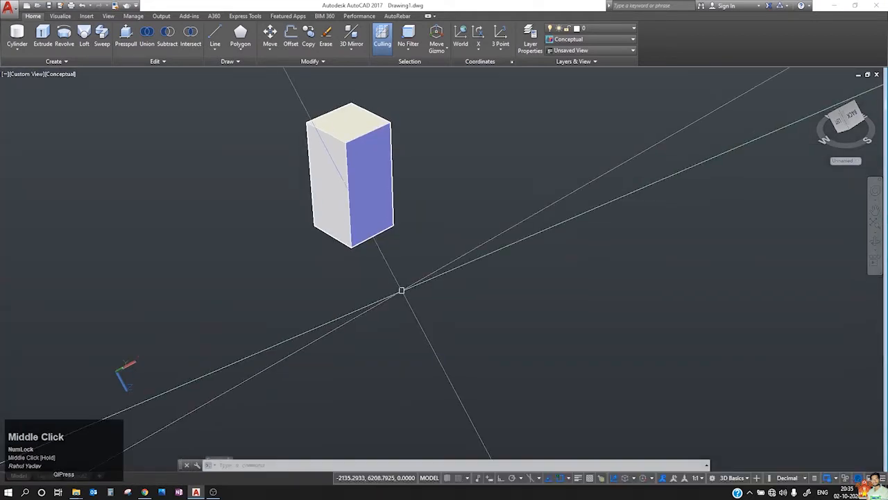
{"action": "type", "text": "u"}
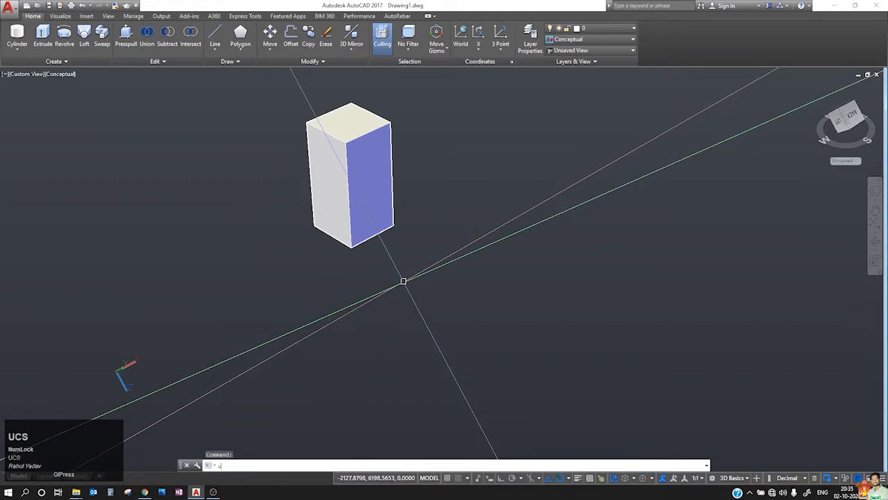
{"action": "type", "text": "cs"}
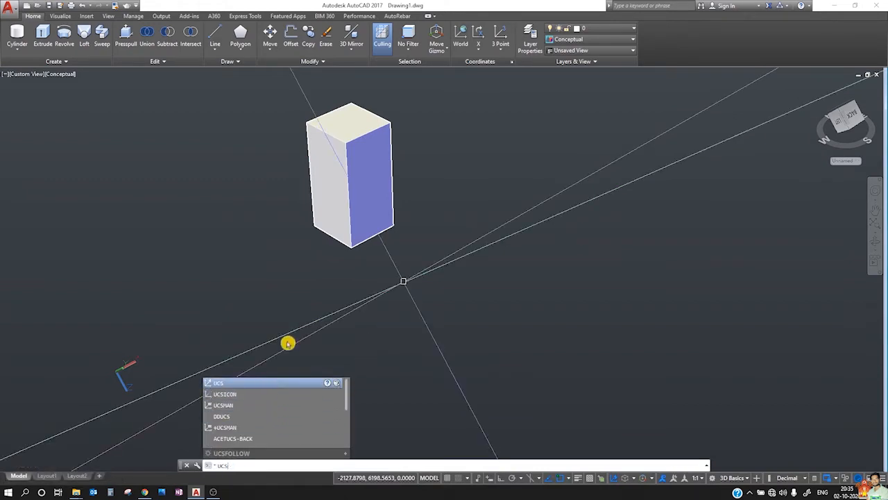
{"action": "key", "text": "Return"}
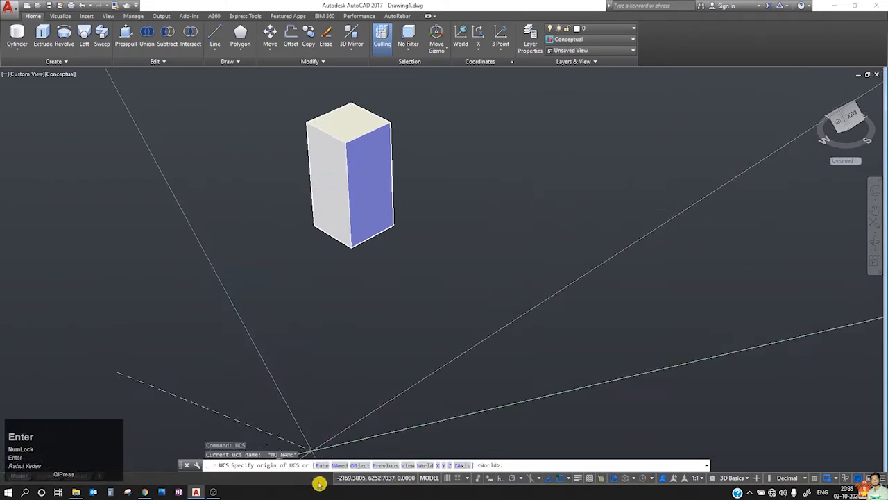
{"action": "scroll", "coordinate": [336, 286], "scroll_direction": "up", "scroll_amount": 2}
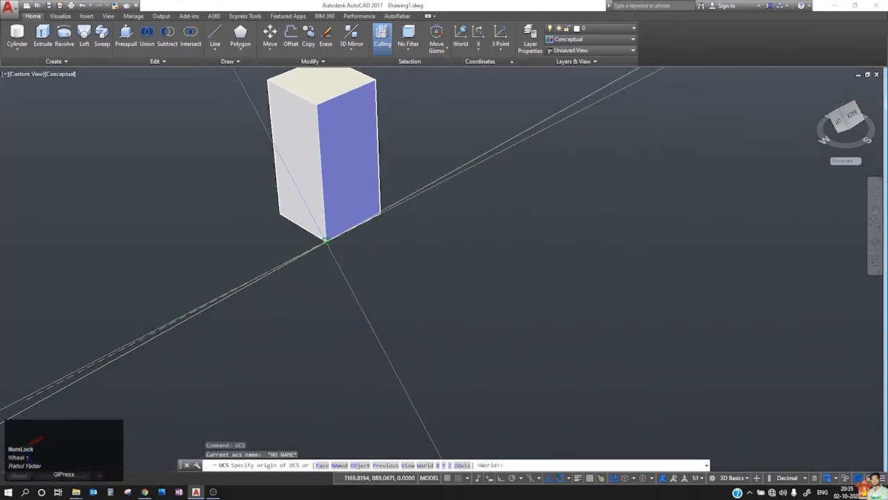
{"action": "left_click", "coordinate": [325, 240]}
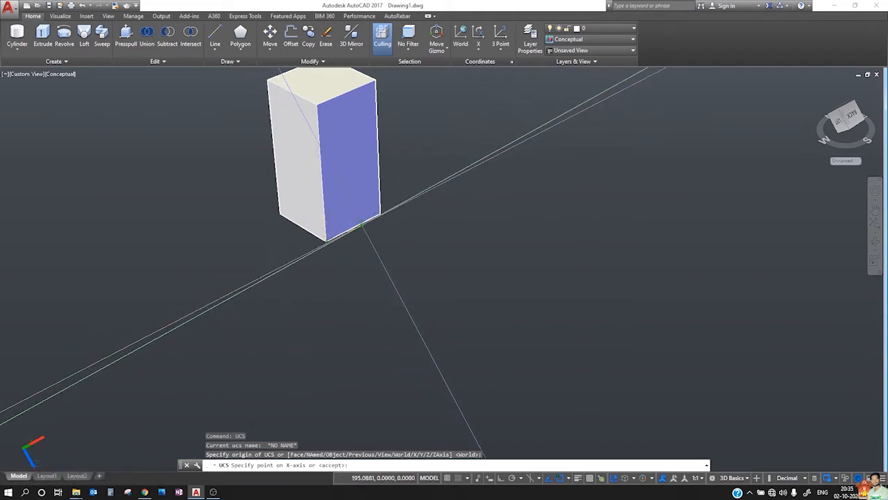
{"action": "scroll", "coordinate": [361, 223], "scroll_direction": "up", "scroll_amount": 2}
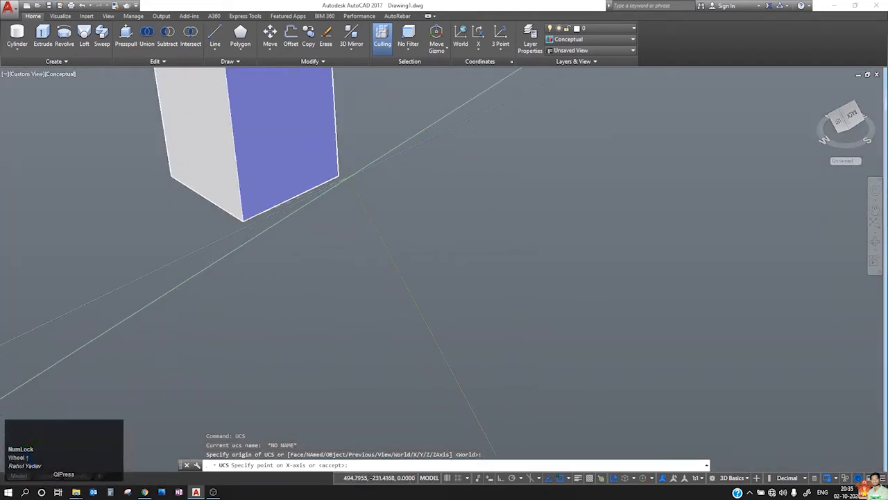
{"action": "key", "text": "F8"}
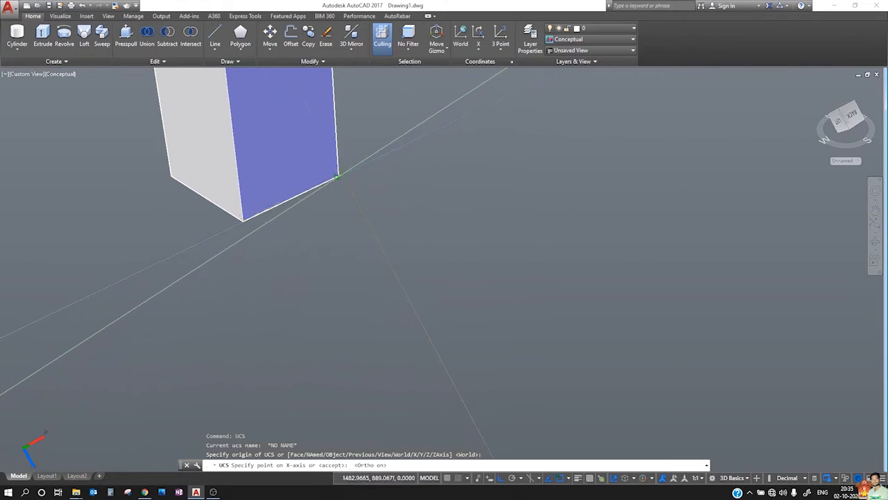
{"action": "left_click", "coordinate": [336, 177]}
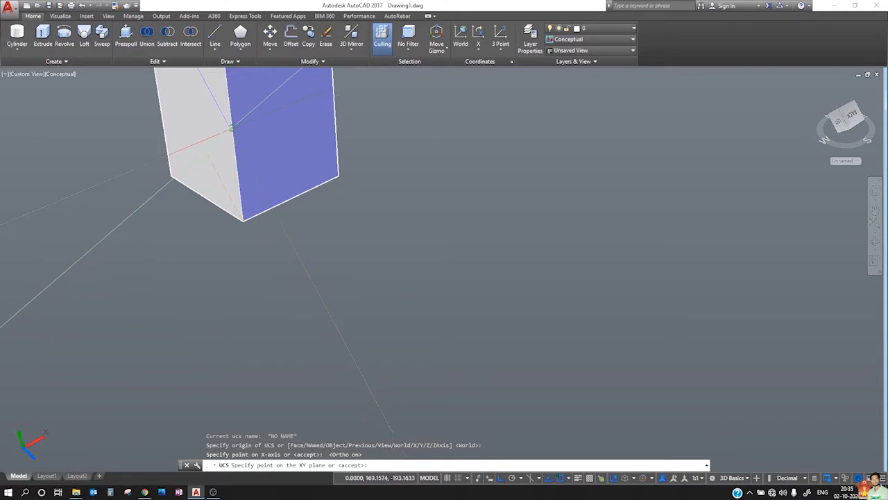
{"action": "left_click", "coordinate": [231, 129]}
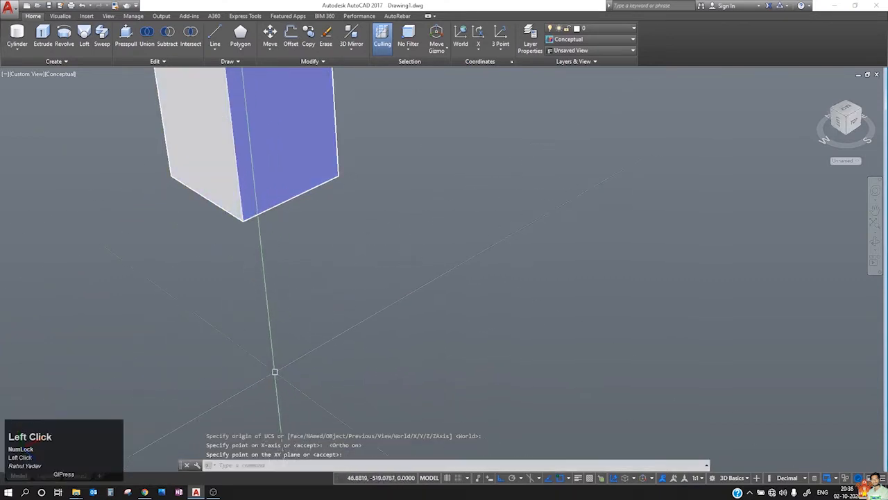
- Examine the reoriented UCS icon at the solid box's bottom corner from closer and farther away
{"action": "scroll", "coordinate": [464, 238], "scroll_direction": "down", "scroll_amount": 3}
{"action": "middle_click_drag", "start_coordinate": [367, 291], "coordinate": [404, 209]}
{"action": "scroll", "coordinate": [402, 211], "scroll_direction": "down", "scroll_amount": 1}
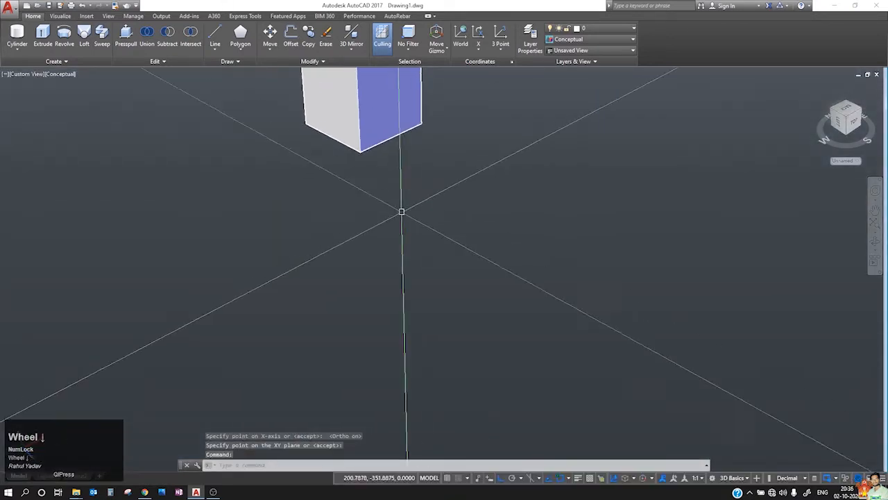
{"action": "scroll", "coordinate": [399, 215], "scroll_direction": "down", "scroll_amount": 1}
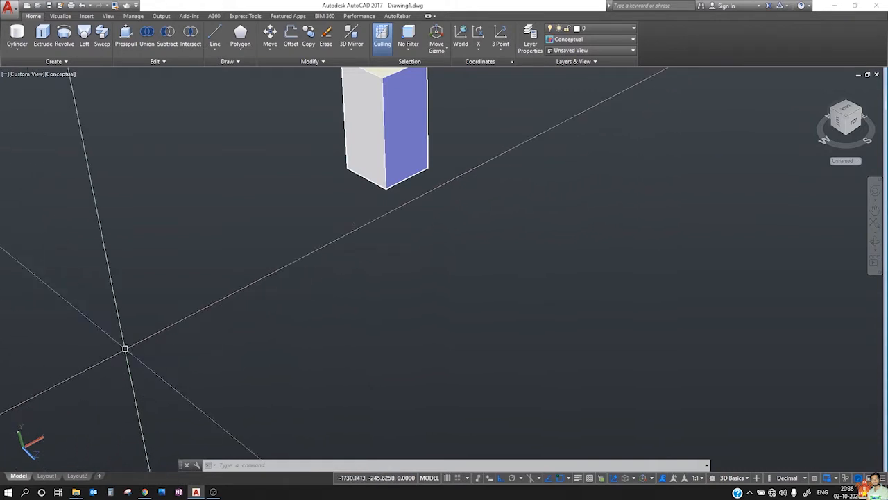
{"action": "middle_click_drag", "start_coordinate": [418, 221], "coordinate": [351, 340]}
{"action": "left_click", "coordinate": [855, 164]}
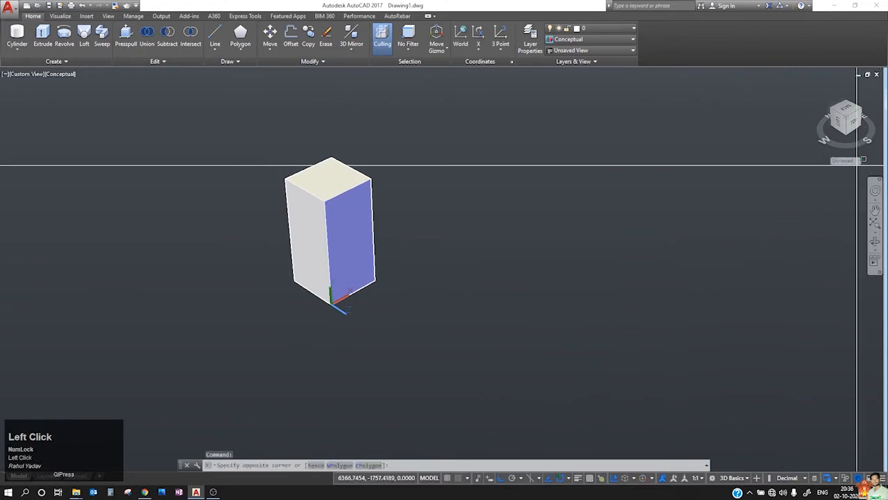
{"action": "left_click", "coordinate": [857, 160]}
{"action": "left_click", "coordinate": [818, 103]}
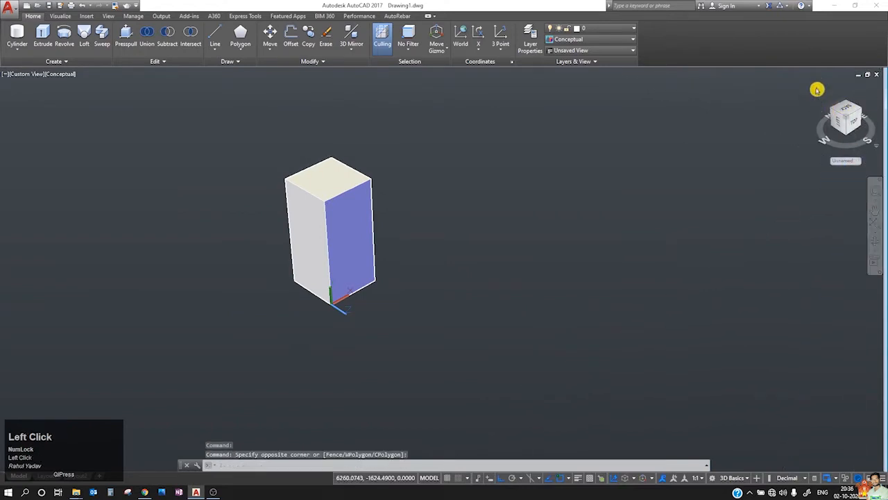
{"action": "scroll", "coordinate": [573, 285], "scroll_direction": "up", "scroll_amount": 3}
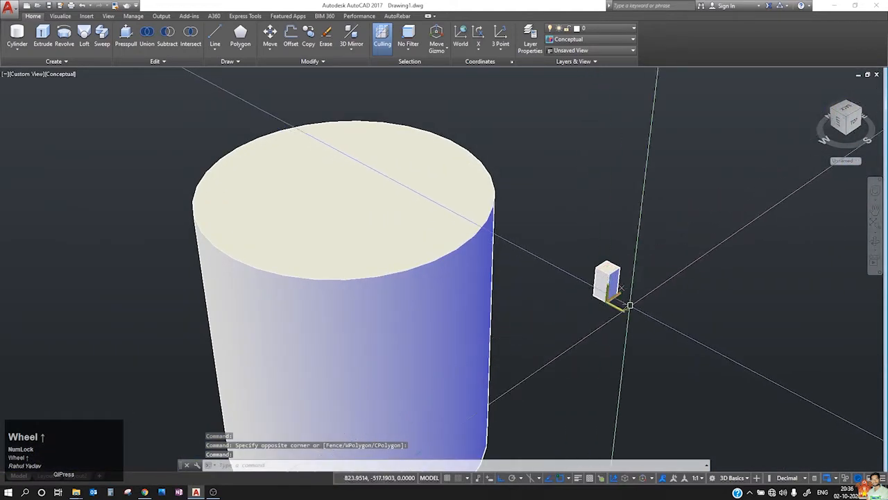
{"action": "scroll", "coordinate": [638, 303], "scroll_direction": "up", "scroll_amount": 2}
{"action": "scroll", "coordinate": [764, 330], "scroll_direction": "down", "scroll_amount": 4}
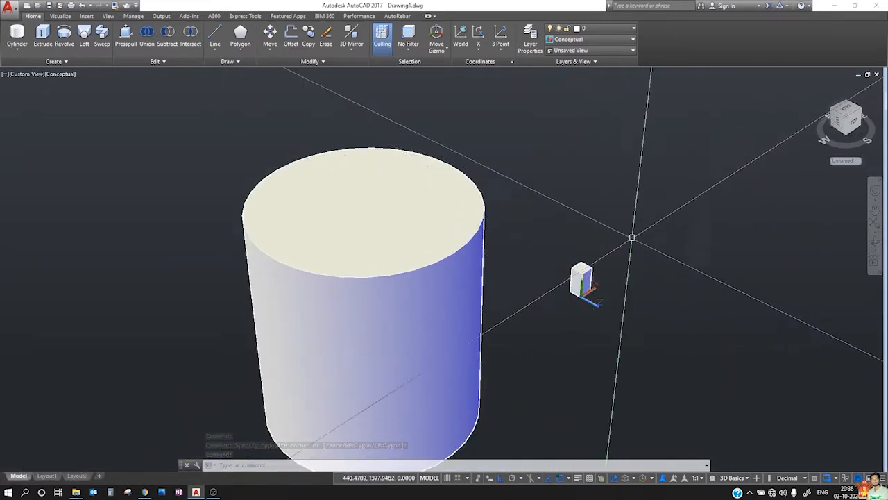
- Switch the UCS to World, examine its icon relative to the solid box, and undo the switch
{"action": "left_click", "coordinate": [846, 161]}
{"action": "left_click", "coordinate": [845, 172]}
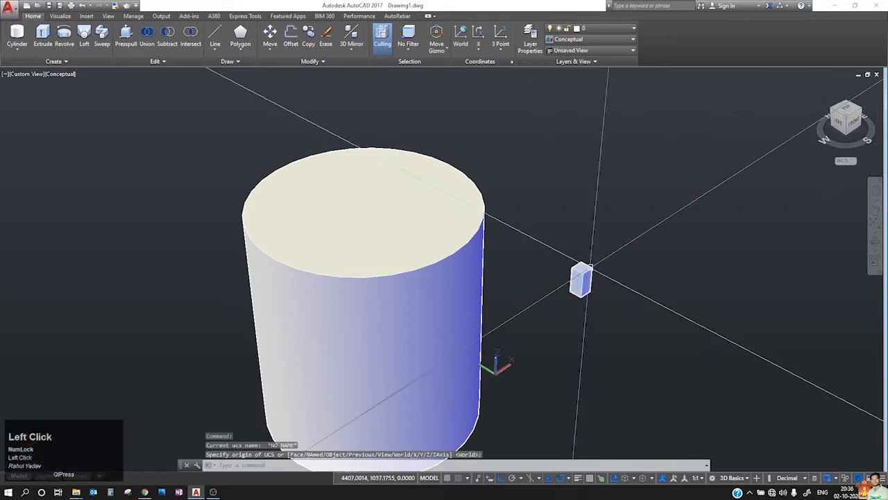
{"action": "scroll", "coordinate": [496, 362], "scroll_direction": "up", "scroll_amount": 2}
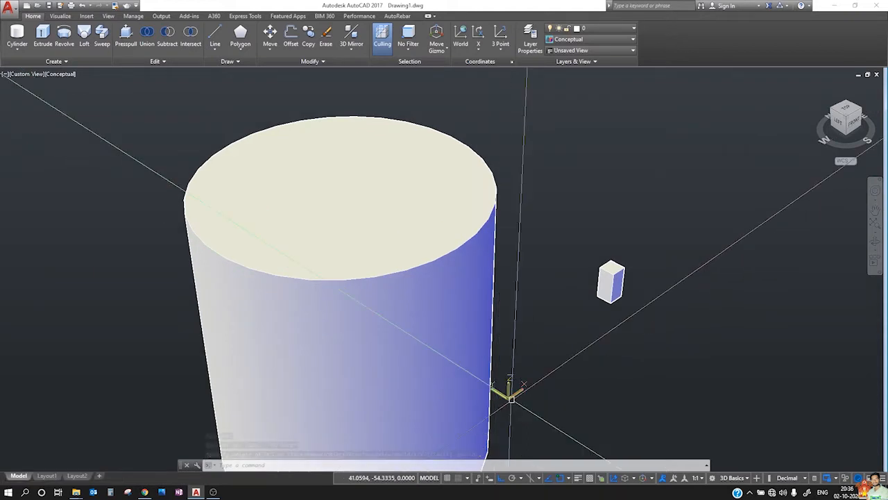
{"action": "middle_click_drag", "start_coordinate": [646, 252], "coordinate": [365, 186]}
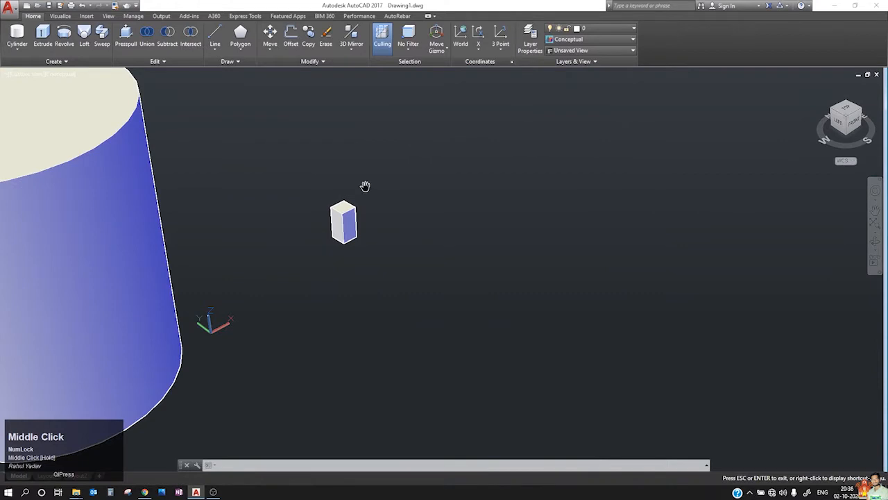
{"action": "scroll", "coordinate": [297, 192], "scroll_direction": "up", "scroll_amount": 2}
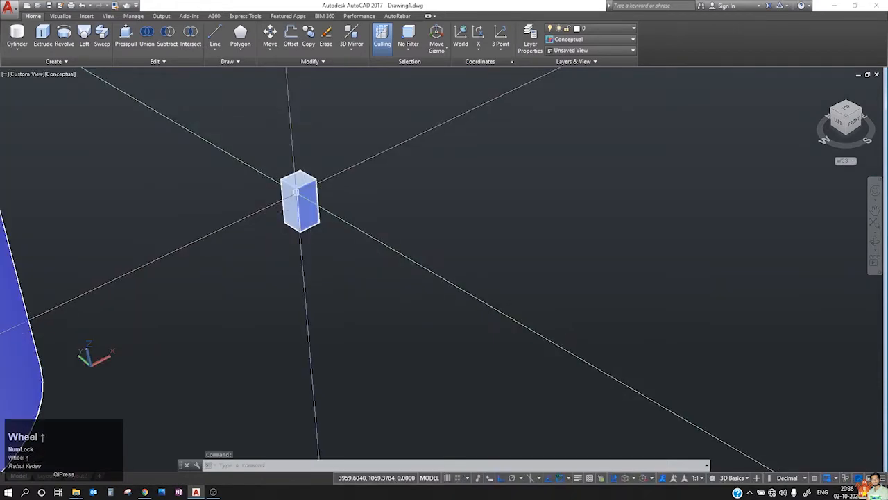
{"action": "key", "text": "ctrl+z"}
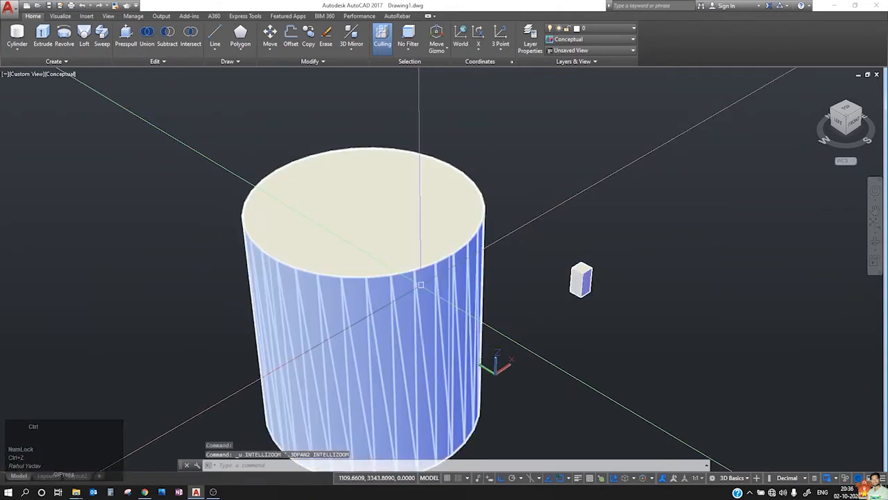
- Draw a cylinder projecting from the middle of the solid box's front face, about 105 in radius and 411 high
{"action": "scroll", "coordinate": [420, 285], "scroll_direction": "up", "scroll_amount": 2}
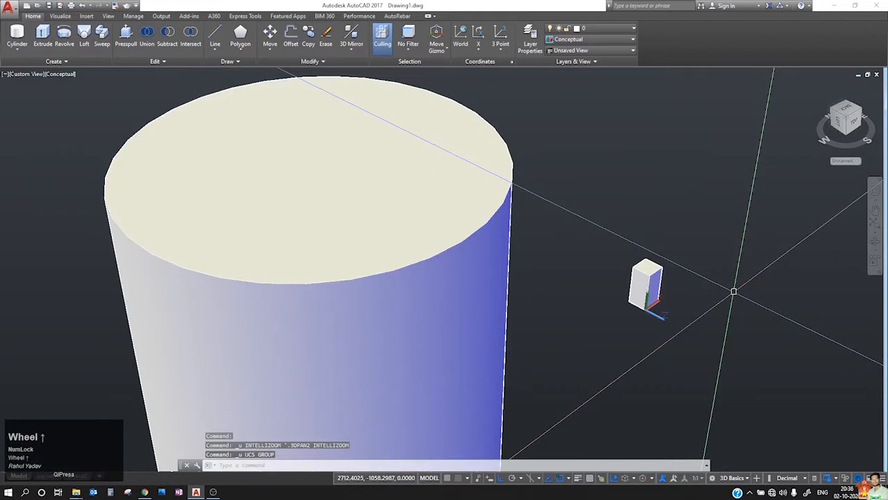
{"action": "middle_click_drag", "start_coordinate": [734, 292], "coordinate": [535, 225]}
{"action": "scroll", "coordinate": [443, 269], "scroll_direction": "up", "scroll_amount": 5}
{"action": "left_click", "coordinate": [12, 29]}
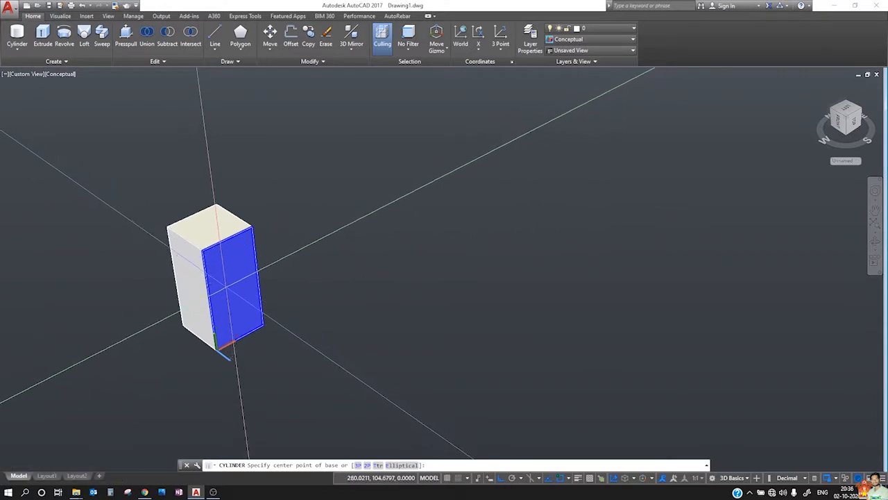
{"action": "left_click", "coordinate": [237, 284]}
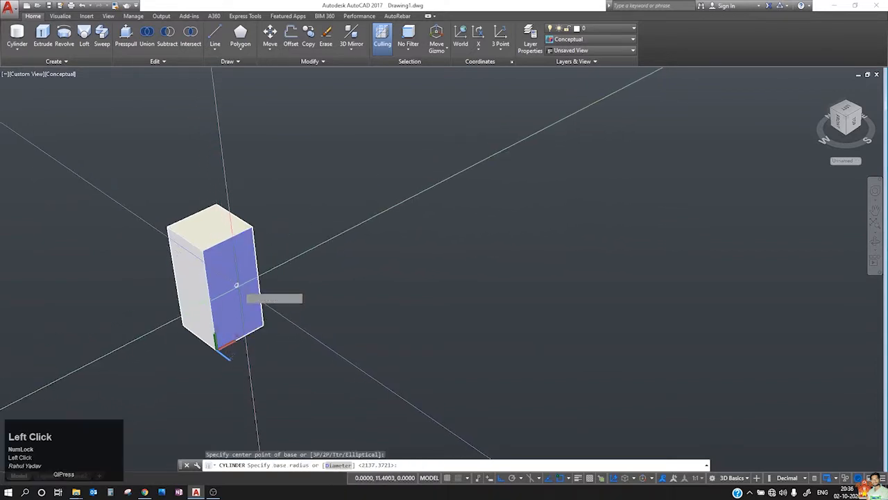
{"action": "scroll", "coordinate": [237, 284], "scroll_direction": "up", "scroll_amount": 1}
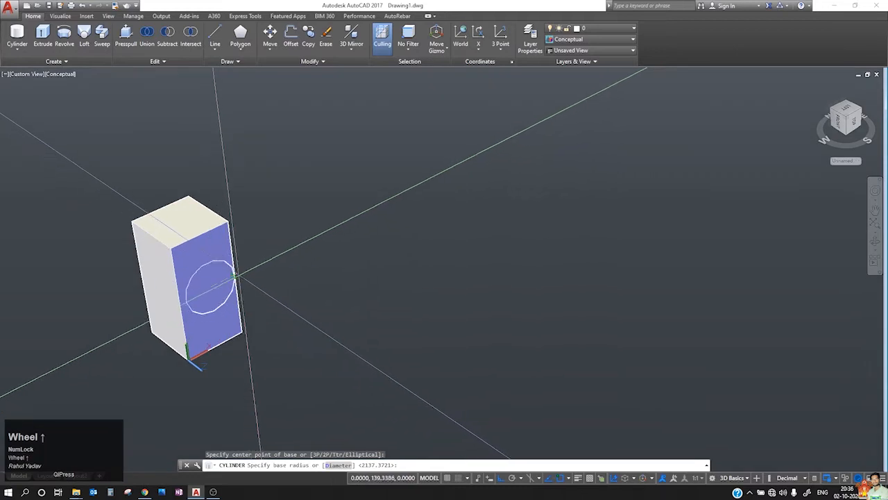
{"action": "left_click", "coordinate": [228, 274]}
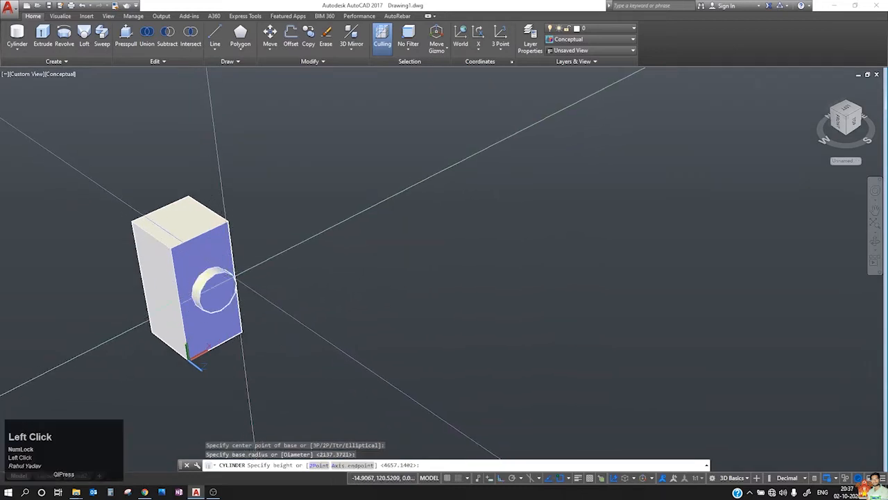
{"action": "left_click", "coordinate": [272, 313]}
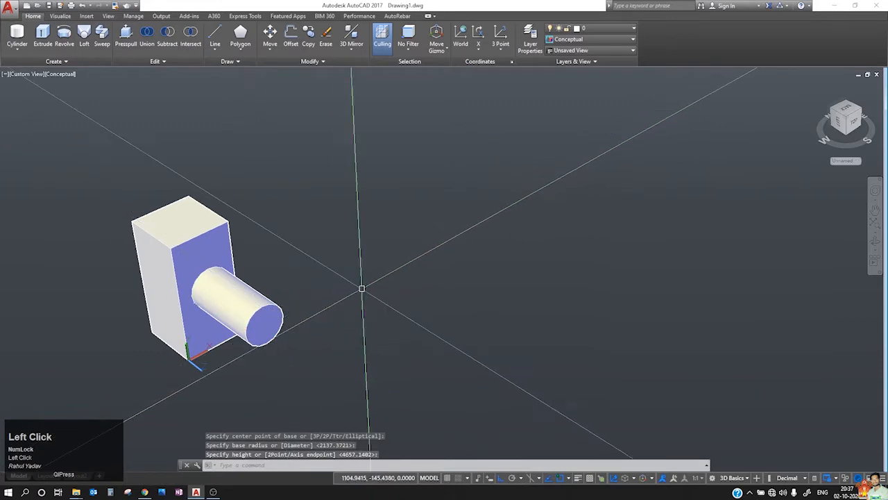
- Draw a second cylinder projecting from the box's right side face, about 99 in radius and 153 high
{"action": "scroll", "coordinate": [362, 288], "scroll_direction": "down", "scroll_amount": 3}
{"action": "middle_click_drag", "start_coordinate": [382, 261], "coordinate": [208, 271], "text": "shift"}
{"action": "scroll", "coordinate": [313, 306], "scroll_direction": "up", "scroll_amount": 1}
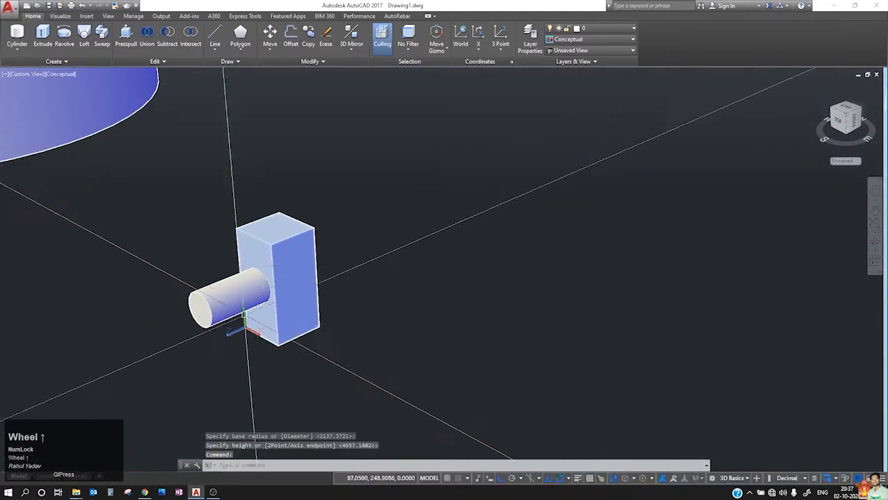
{"action": "scroll", "coordinate": [243, 314], "scroll_direction": "up", "scroll_amount": 2}
{"action": "middle_click_drag", "start_coordinate": [216, 347], "coordinate": [378, 335]}
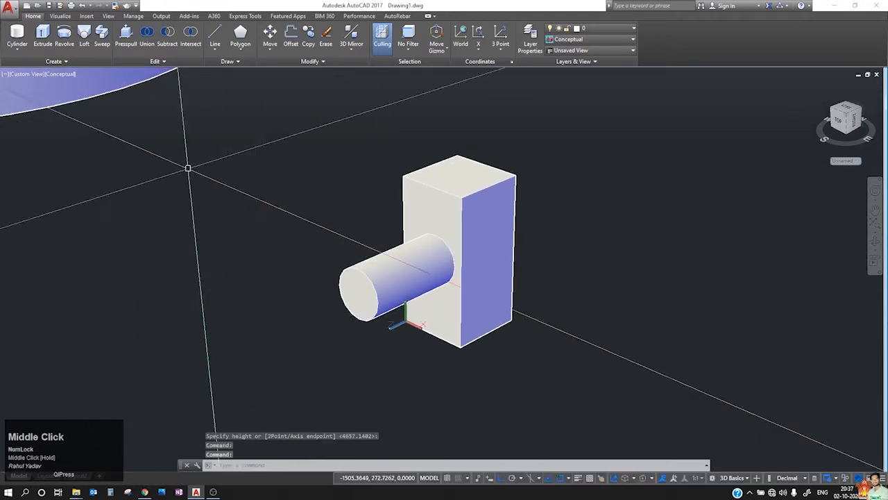
{"action": "left_click", "coordinate": [28, 33]}
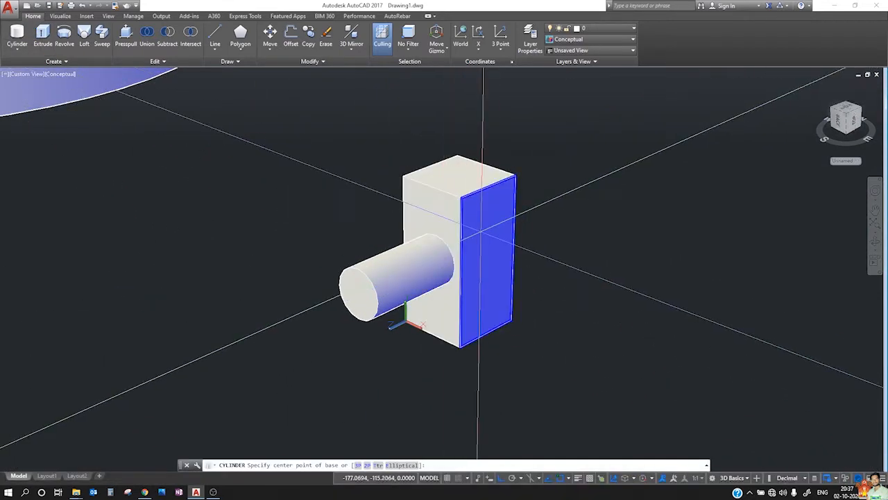
{"action": "left_click", "coordinate": [495, 250]}
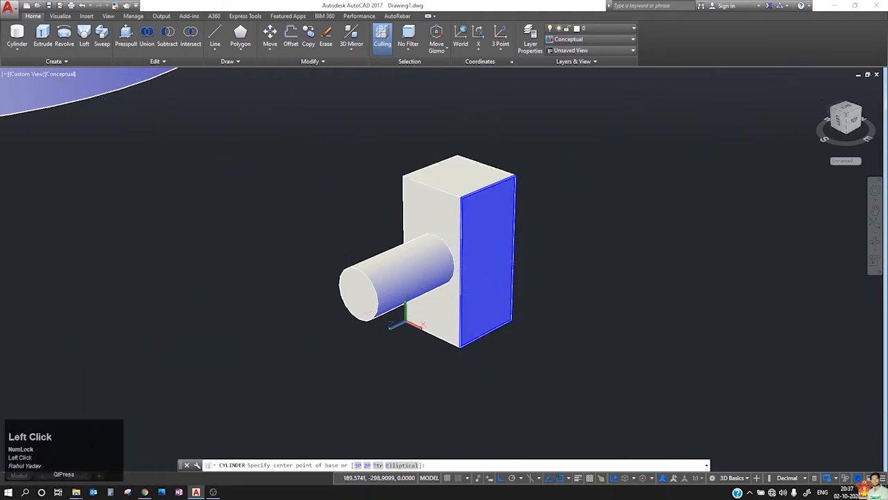
{"action": "left_click", "coordinate": [486, 251]}
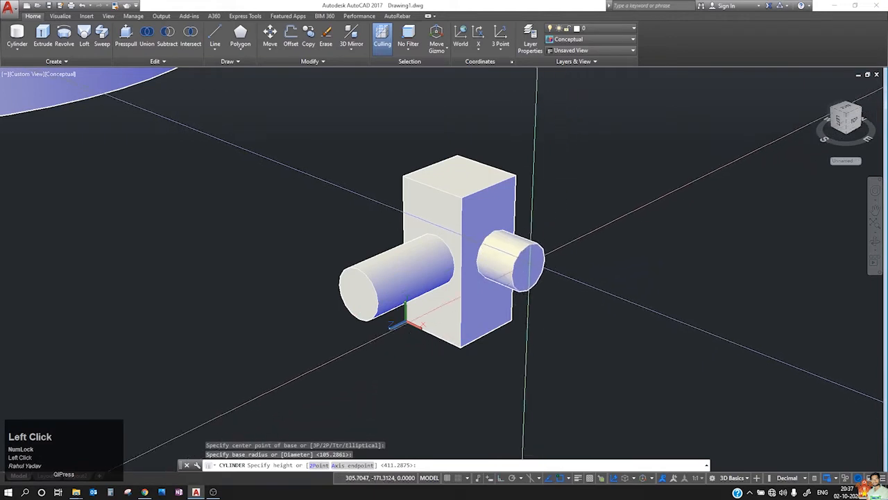
{"action": "left_click", "coordinate": [535, 261]}
- Draw a third, wider cylinder projecting from the box's back face, opposite the front cylinder
{"action": "middle_click", "coordinate": [598, 255], "text": "shift"}
{"action": "middle_click_drag", "start_coordinate": [599, 255], "coordinate": [244, 103], "text": "shift"}
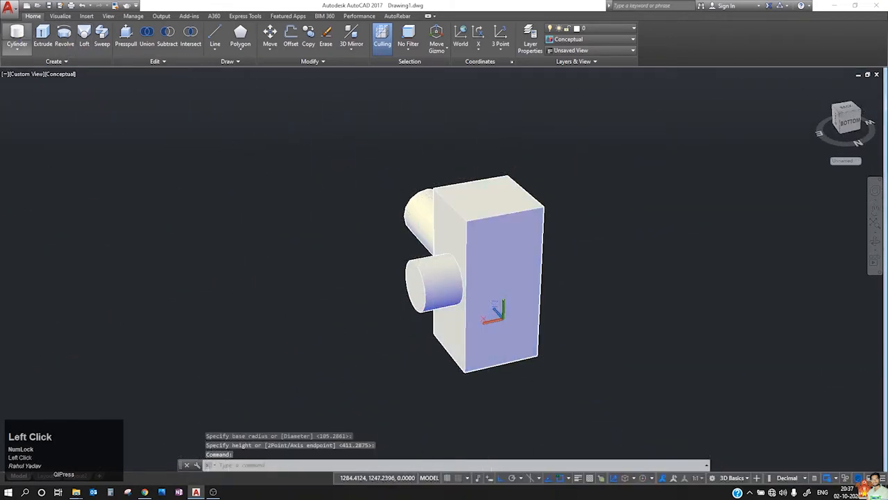
{"action": "left_click", "coordinate": [17, 33]}
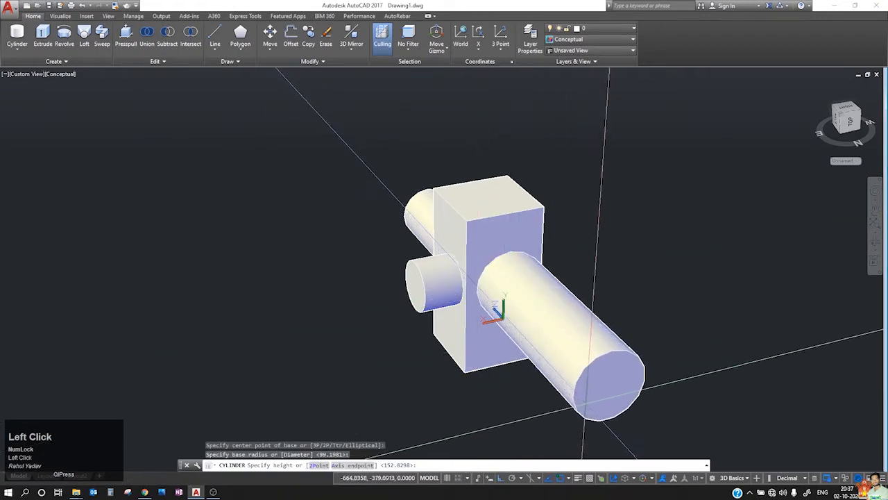
{"action": "left_click", "coordinate": [576, 340]}
{"action": "middle_click_drag", "start_coordinate": [576, 340], "coordinate": [597, 368], "text": "shift"}
{"action": "middle_click_drag", "start_coordinate": [475, 274], "coordinate": [517, 339], "text": "shift"}
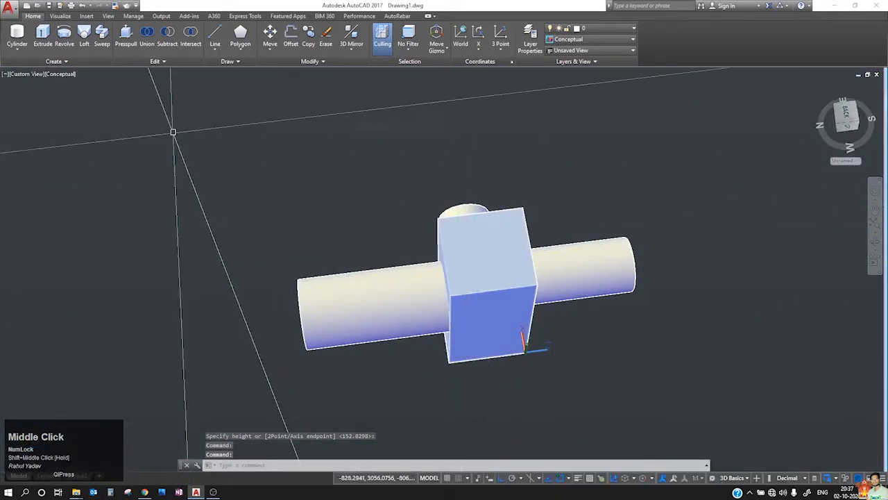
- Draw a wide cylinder rising from the solid box's top face, about 384 in radius and 462 high
{"action": "left_click", "coordinate": [21, 36]}
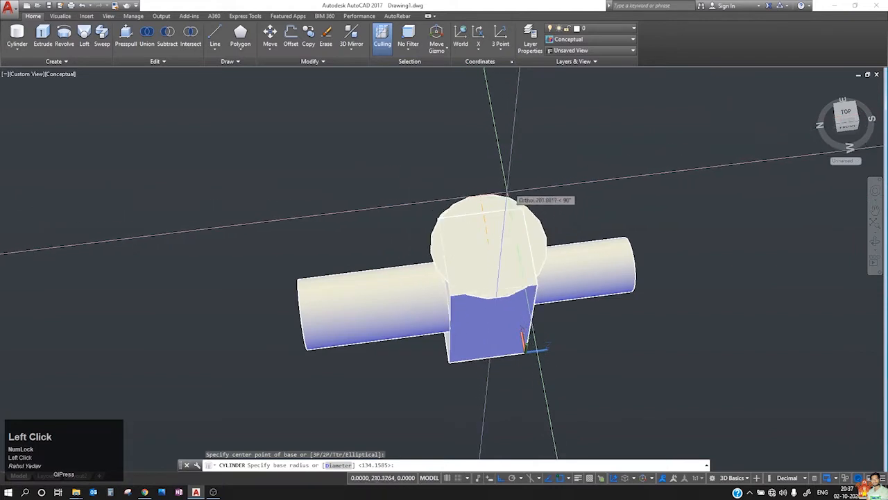
{"action": "left_click", "coordinate": [513, 159]}
{"action": "scroll", "coordinate": [520, 165], "scroll_direction": "down", "scroll_amount": 1}
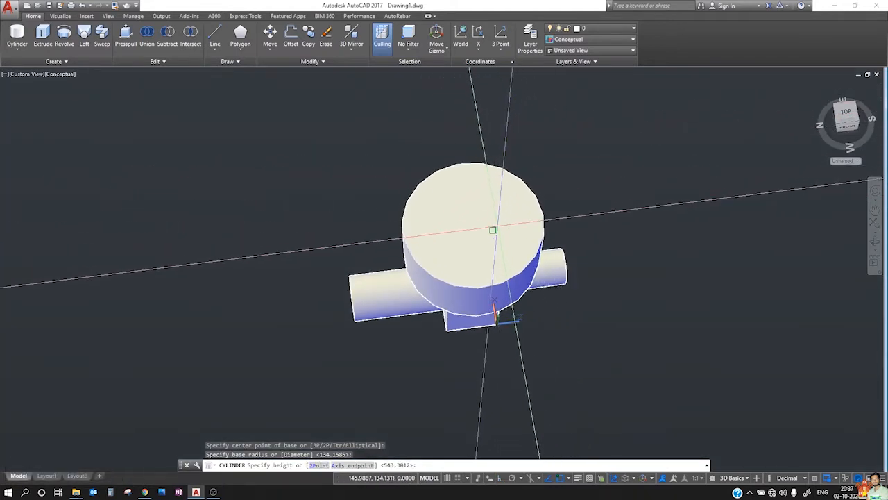
{"action": "left_click", "coordinate": [496, 316]}
{"action": "middle_click_drag", "start_coordinate": [486, 375], "coordinate": [655, 340], "text": "shift"}
{"action": "scroll", "coordinate": [444, 269], "scroll_direction": "down", "scroll_amount": 2}
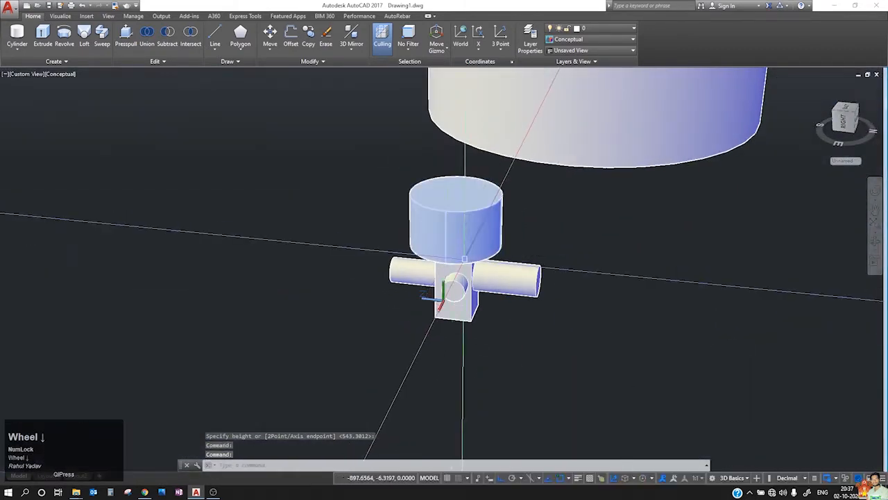
{"action": "middle_click_drag", "start_coordinate": [467, 252], "coordinate": [225, 238]}
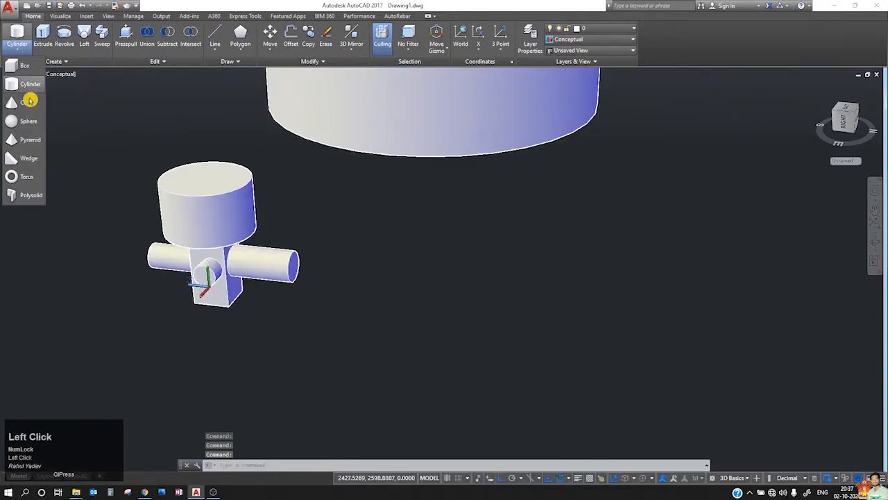
{"action": "left_click", "coordinate": [29, 101]}
{"action": "scroll", "coordinate": [389, 299], "scroll_direction": "up", "scroll_amount": 2}
{"action": "left_click", "coordinate": [557, 321]}
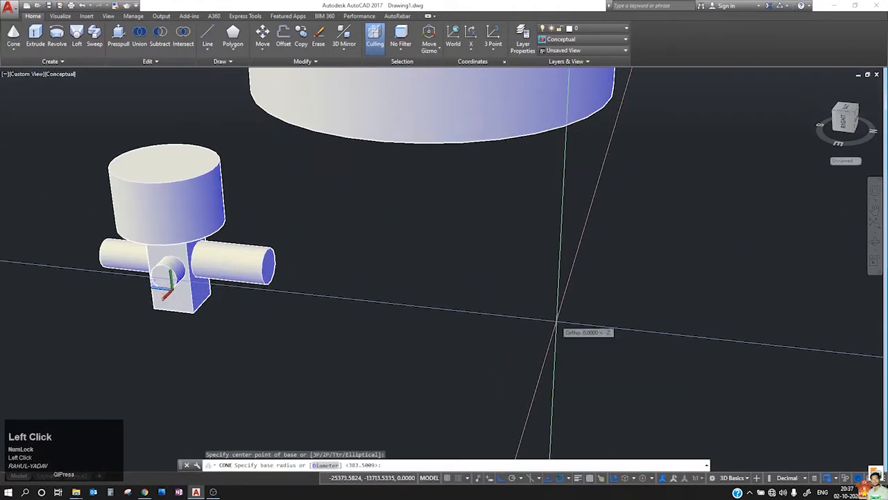
{"action": "scroll", "coordinate": [555, 317], "scroll_direction": "down", "scroll_amount": 1}
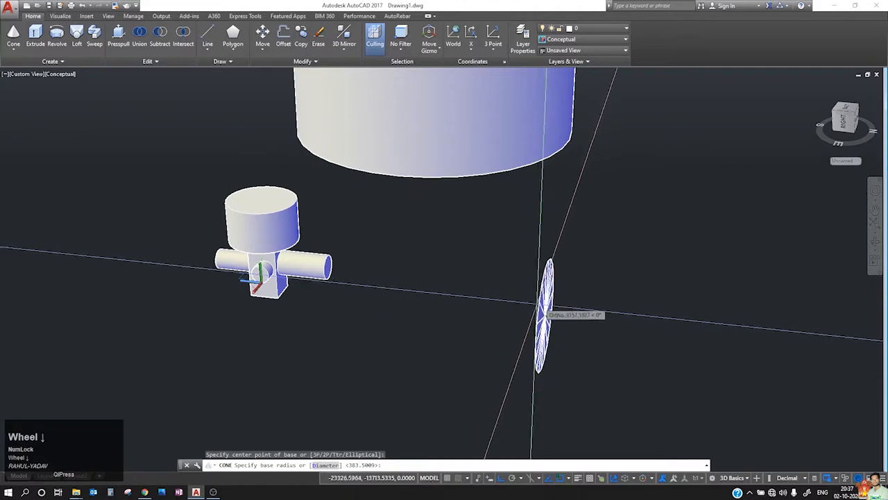
{"action": "scroll", "coordinate": [562, 281], "scroll_direction": "down", "scroll_amount": 3}
{"action": "key", "text": "Escape"}
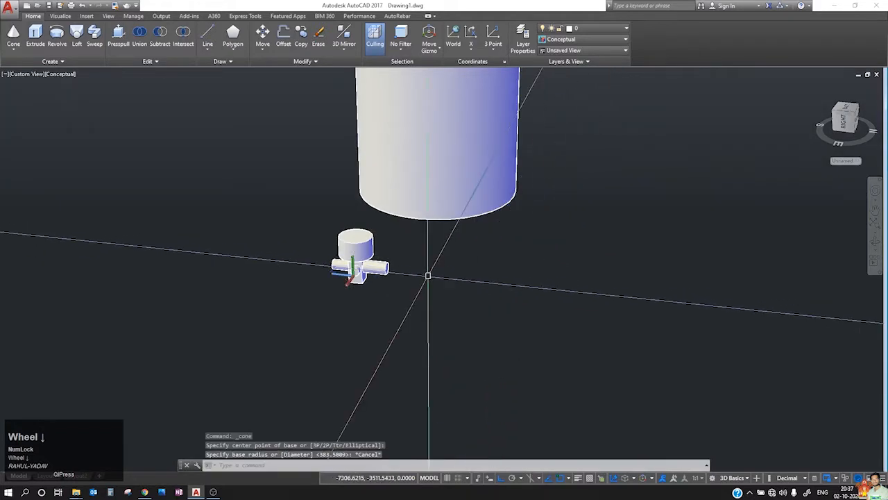
- Draw a cone lying sideways beside the box assembly, about 2220 in base radius and 6014 high
{"action": "left_click", "coordinate": [13, 35]}
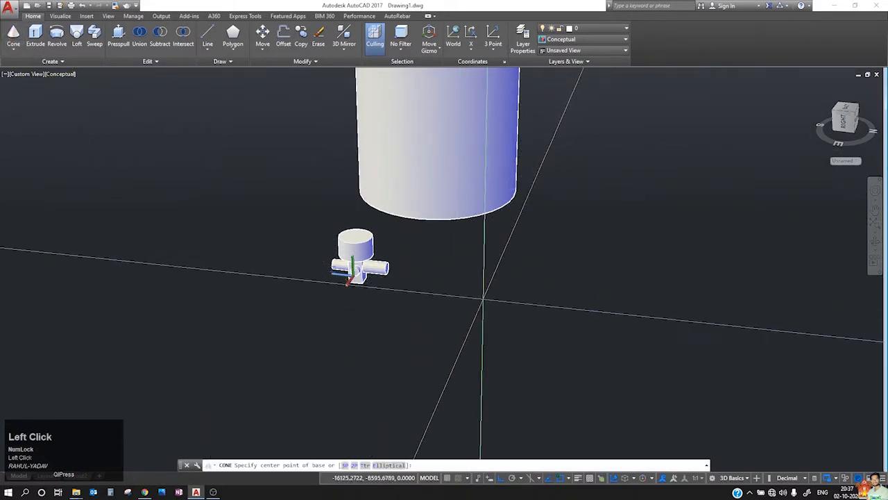
{"action": "left_click", "coordinate": [486, 309]}
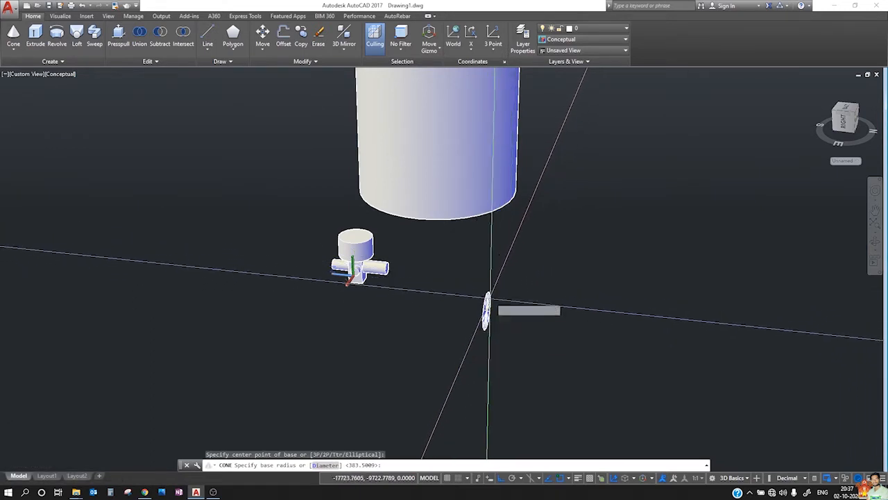
{"action": "left_click", "coordinate": [495, 294]}
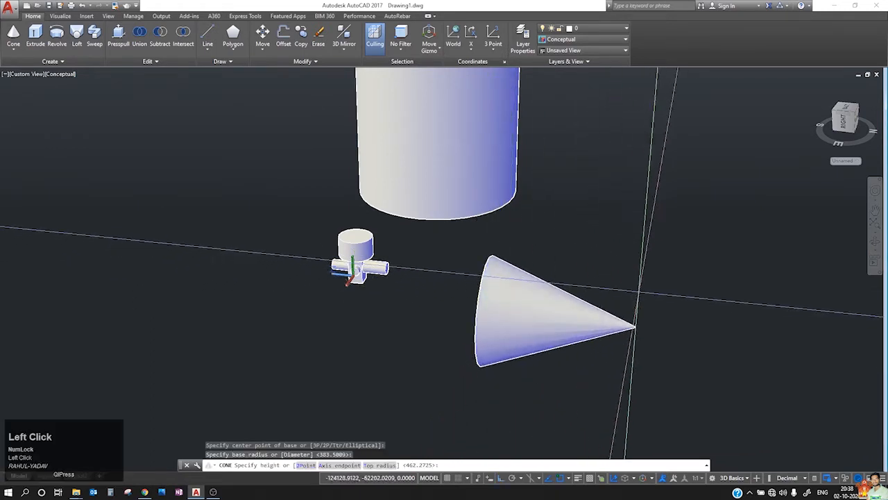
{"action": "left_click", "coordinate": [643, 279]}
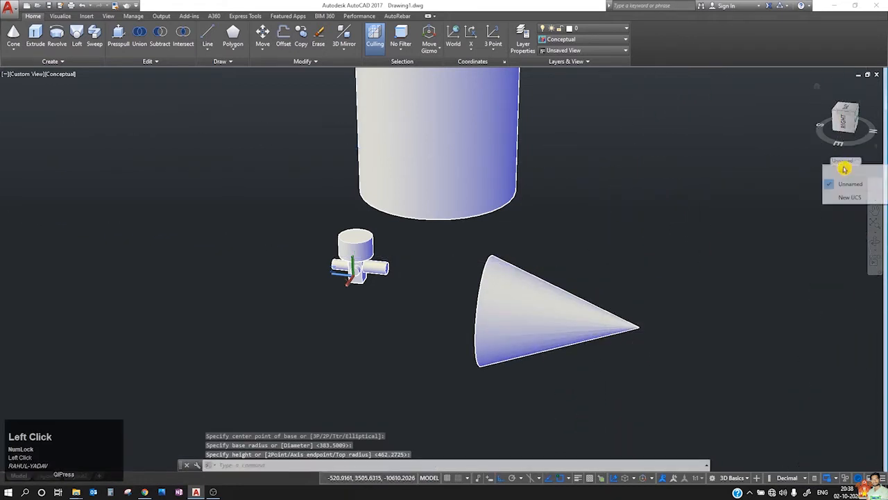
- Switch the UCS to World and draw an upright cone beyond the sideways one, about 1692 in radius and 3682 high
{"action": "left_click", "coordinate": [841, 171]}
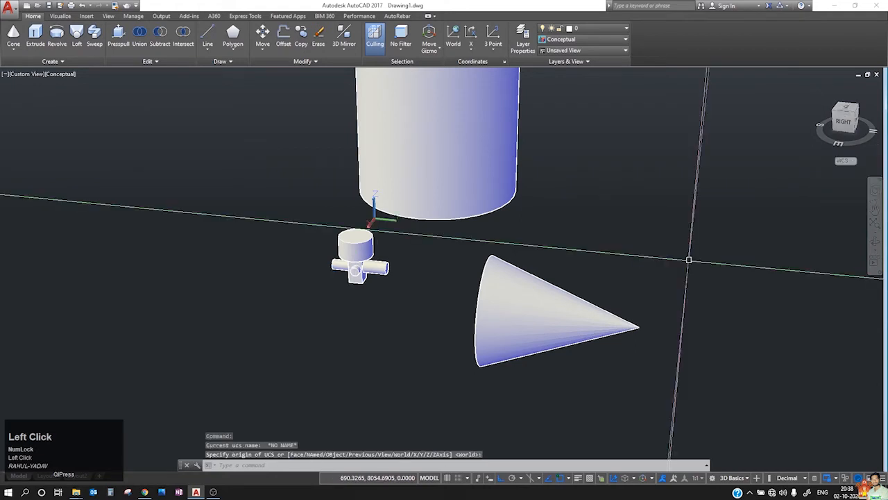
{"action": "middle_click_drag", "start_coordinate": [602, 261], "coordinate": [351, 259]}
{"action": "left_click", "coordinate": [396, 217]}
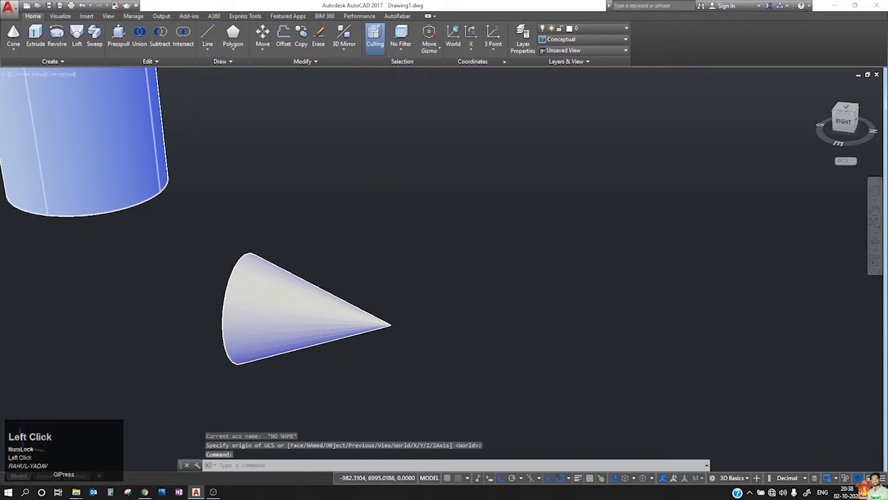
{"action": "left_click", "coordinate": [13, 35]}
{"action": "left_click", "coordinate": [438, 248]}
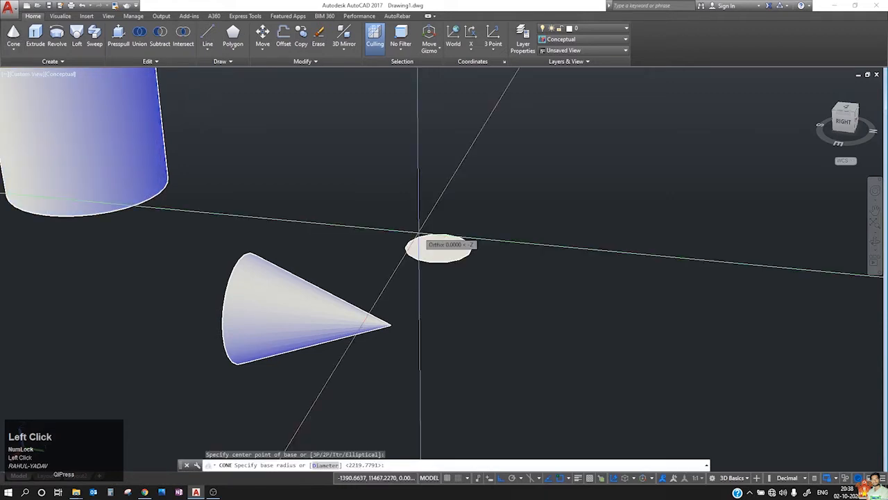
{"action": "left_click", "coordinate": [437, 220]}
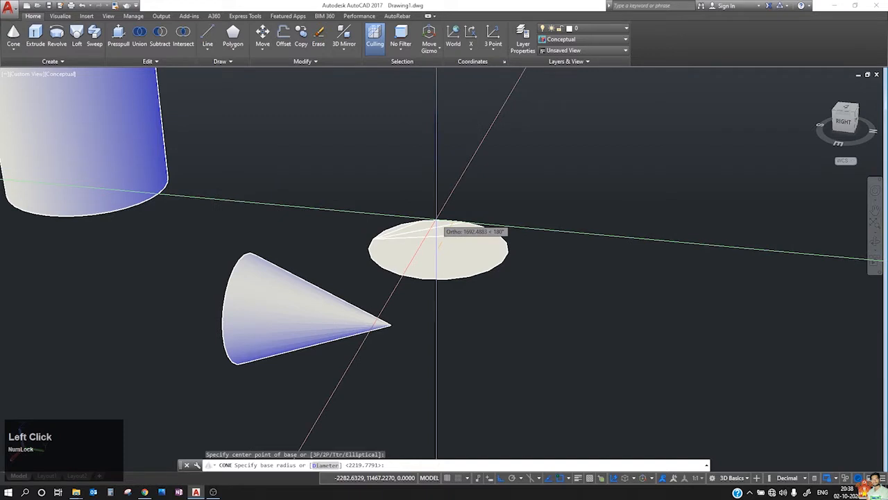
{"action": "left_click", "coordinate": [436, 220]}
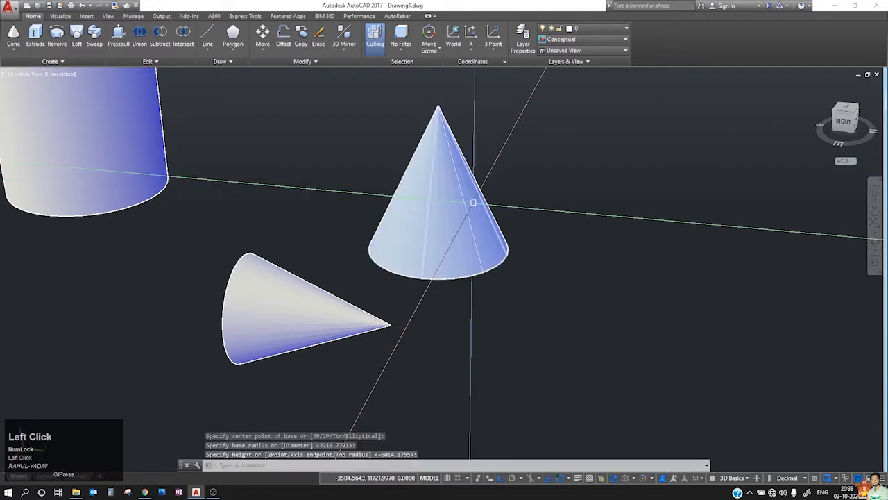
{"action": "key", "text": "Escape"}
{"action": "scroll", "coordinate": [473, 203], "scroll_direction": "down", "scroll_amount": 3}
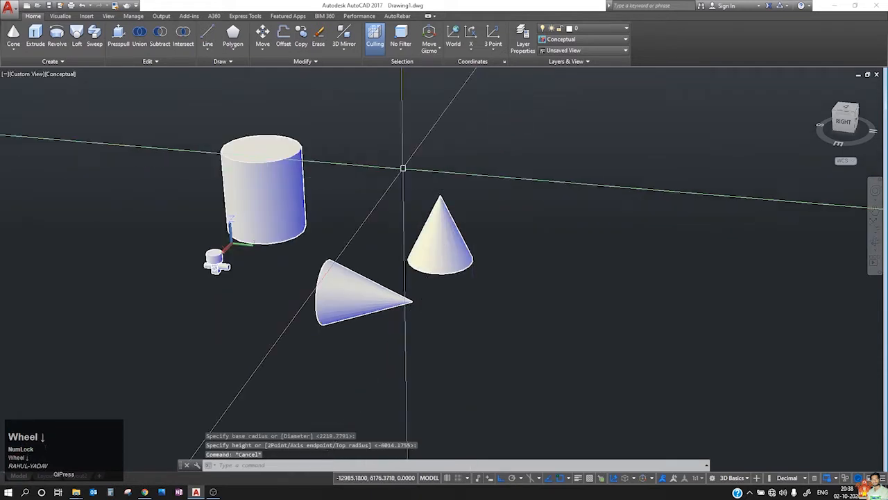
- Erase all the solids in the drawing
{"action": "left_click", "coordinate": [159, 90]}
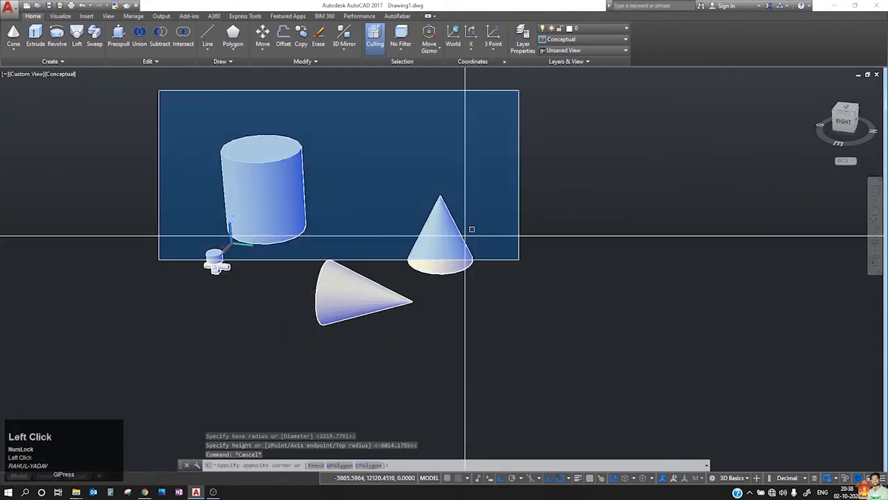
{"action": "left_click", "coordinate": [640, 370]}
{"action": "key", "text": "Delete"}
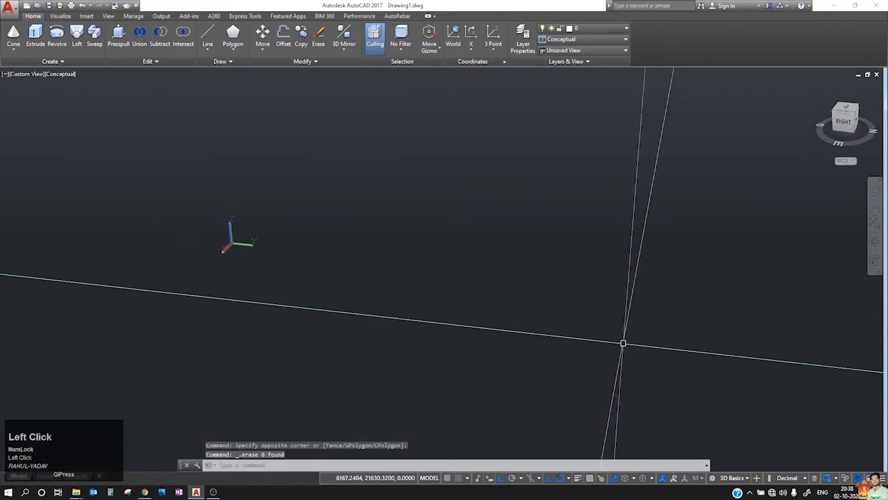
- Change the visual style of the empty model view to 2D Wireframe
{"action": "scroll", "coordinate": [160, 149], "scroll_direction": "up", "scroll_amount": 2}
{"action": "middle_click_drag", "start_coordinate": [84, 162], "coordinate": [388, 234]}
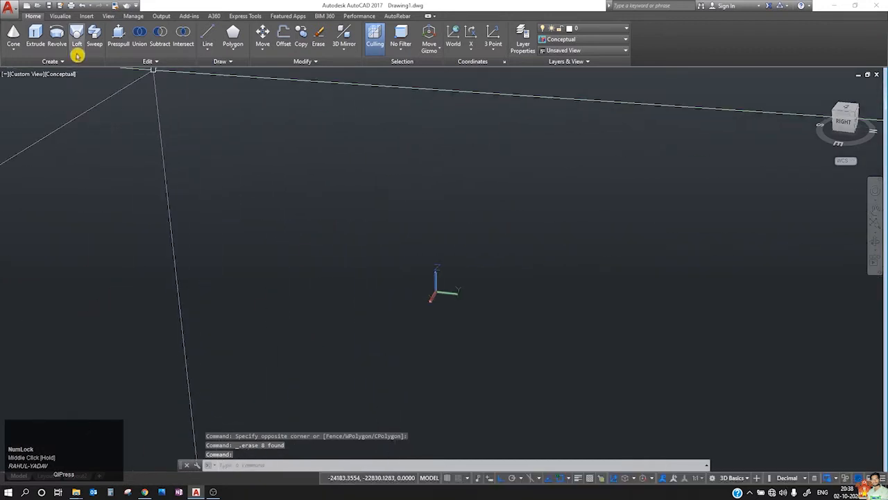
{"action": "left_click", "coordinate": [15, 49]}
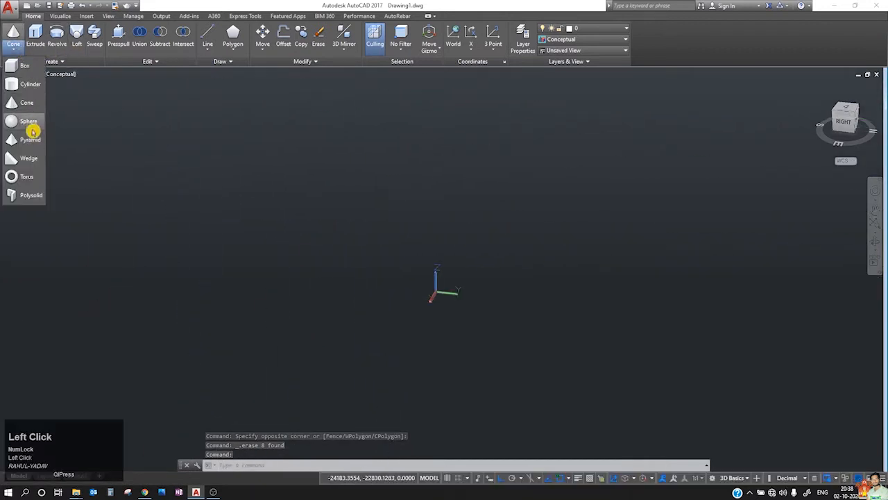
{"action": "left_click", "coordinate": [600, 38]}
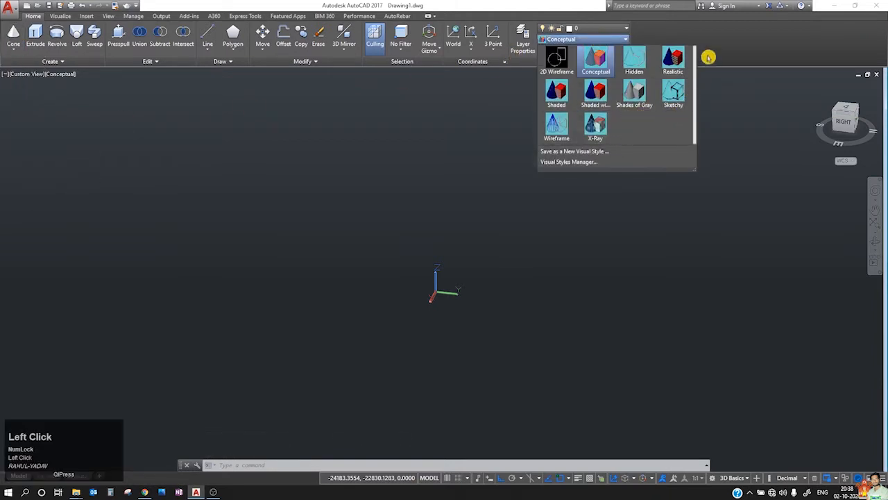
{"action": "left_click", "coordinate": [557, 57]}
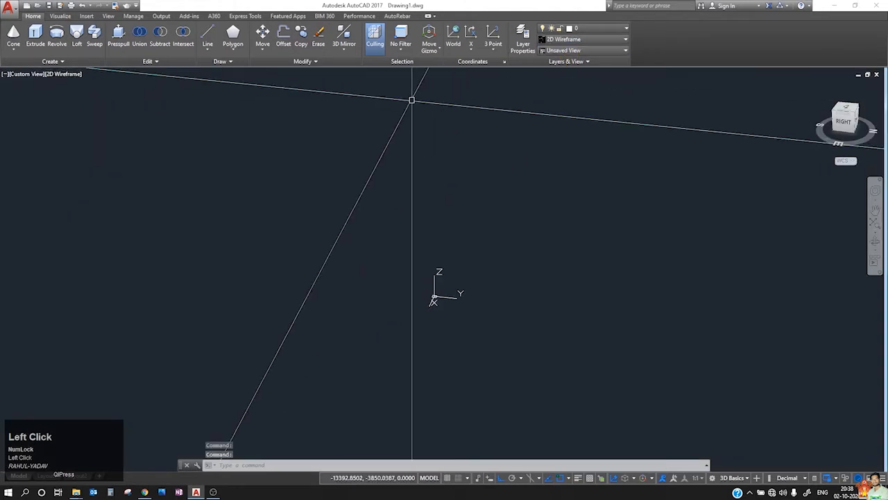
- Draw a sphere in open space along the Y direction from the origin, about 2139 in radius
{"action": "middle_click_drag", "start_coordinate": [371, 139], "coordinate": [104, 140]}
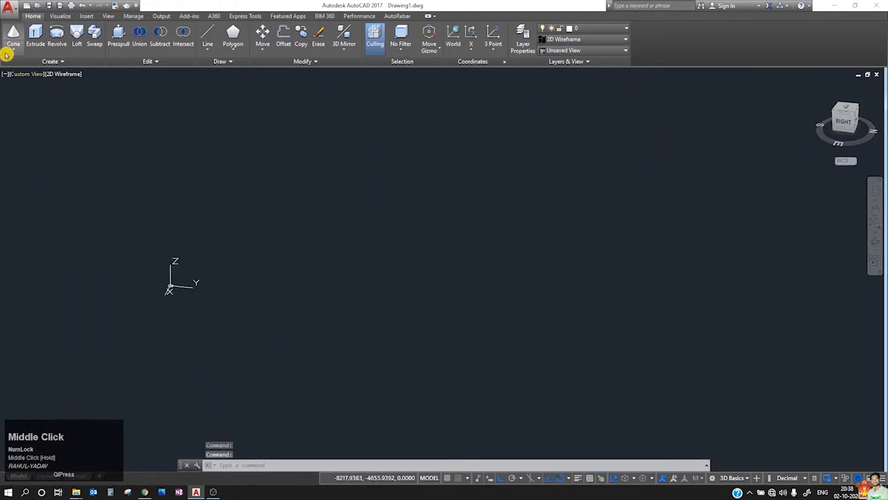
{"action": "left_click", "coordinate": [7, 52]}
{"action": "left_click", "coordinate": [27, 121]}
{"action": "left_click", "coordinate": [390, 238]}
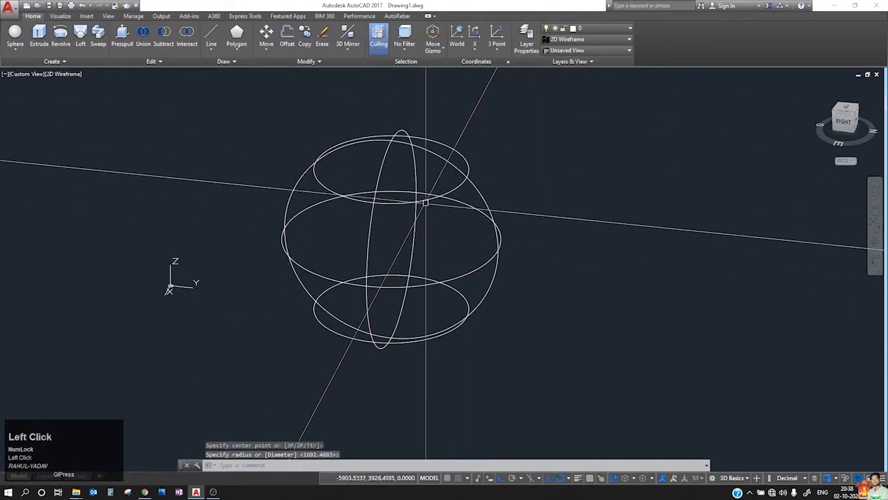
- Compare the sphere's appearance in the Conceptual and 2D Wireframe visual styles
{"action": "left_click", "coordinate": [608, 39]}
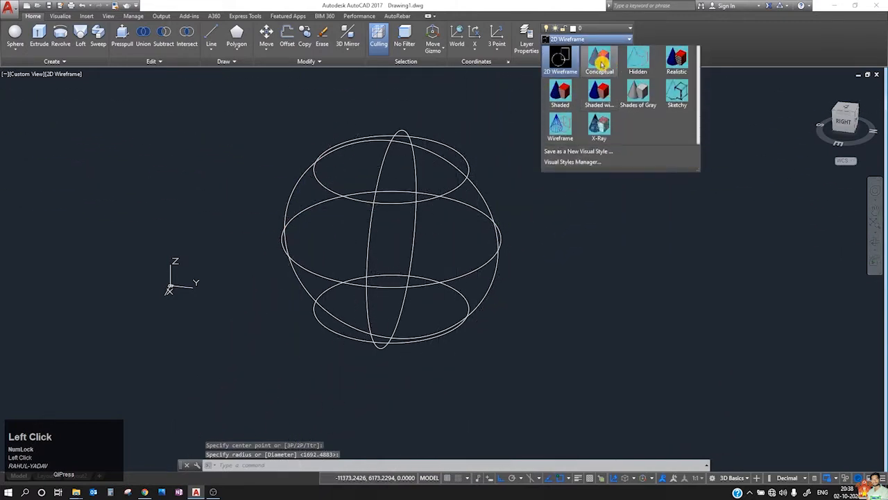
{"action": "left_click", "coordinate": [601, 61]}
{"action": "left_click", "coordinate": [601, 40]}
{"action": "left_click", "coordinate": [561, 60]}
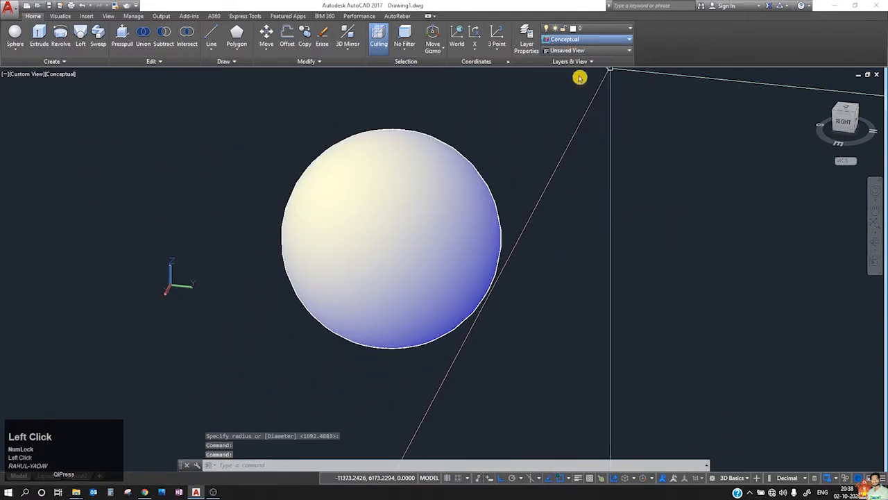
- Apply the Shaded visual style and examine the sphere up close
{"action": "left_click", "coordinate": [595, 45]}
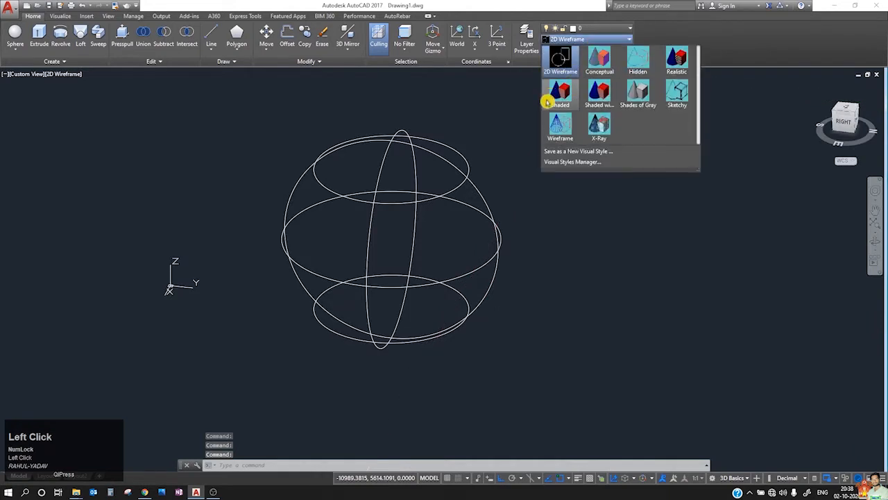
{"action": "left_click", "coordinate": [552, 97]}
{"action": "scroll", "coordinate": [381, 243], "scroll_direction": "down", "scroll_amount": 4}
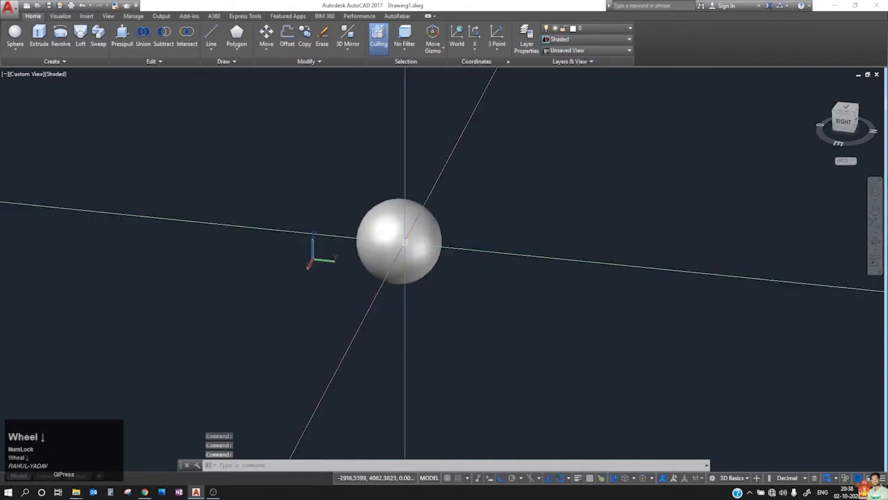
{"action": "scroll", "coordinate": [407, 233], "scroll_direction": "up", "scroll_amount": 5}
{"action": "middle_click_drag", "start_coordinate": [406, 234], "coordinate": [333, 273]}
{"action": "scroll", "coordinate": [328, 255], "scroll_direction": "down", "scroll_amount": 3}
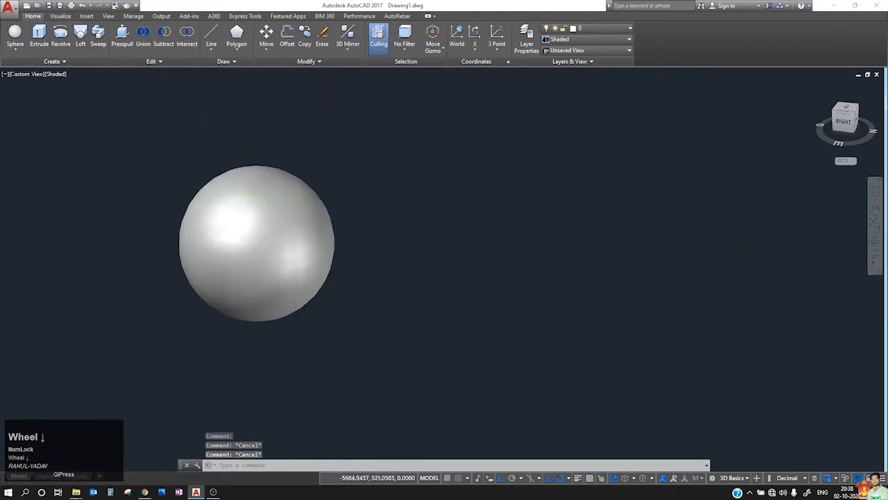
- Draw an upright four-sided pyramid beside the sphere, giving its base centre, base radius and height freehand
{"action": "left_click", "coordinate": [18, 53]}
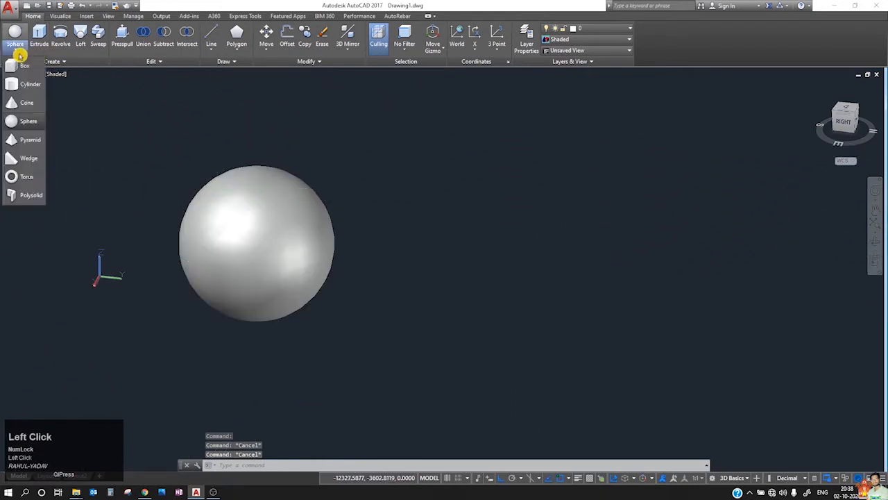
{"action": "left_click", "coordinate": [33, 141]}
{"action": "left_click", "coordinate": [625, 288]}
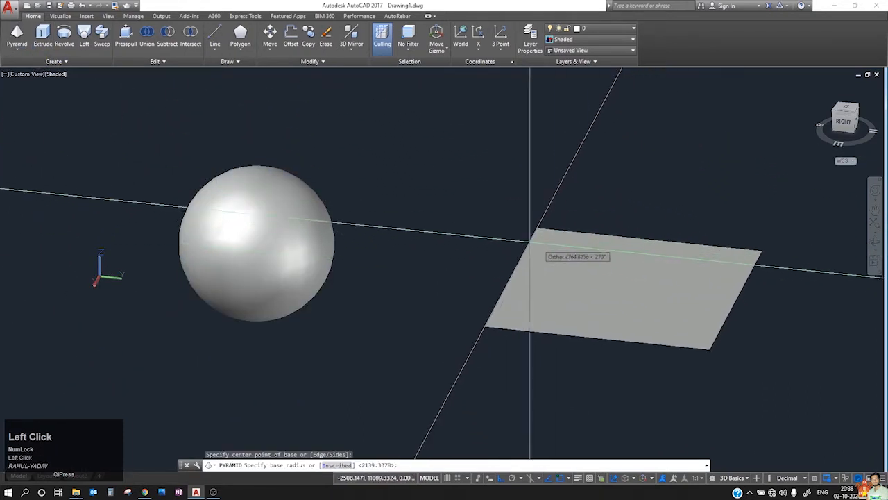
{"action": "left_click", "coordinate": [533, 242]}
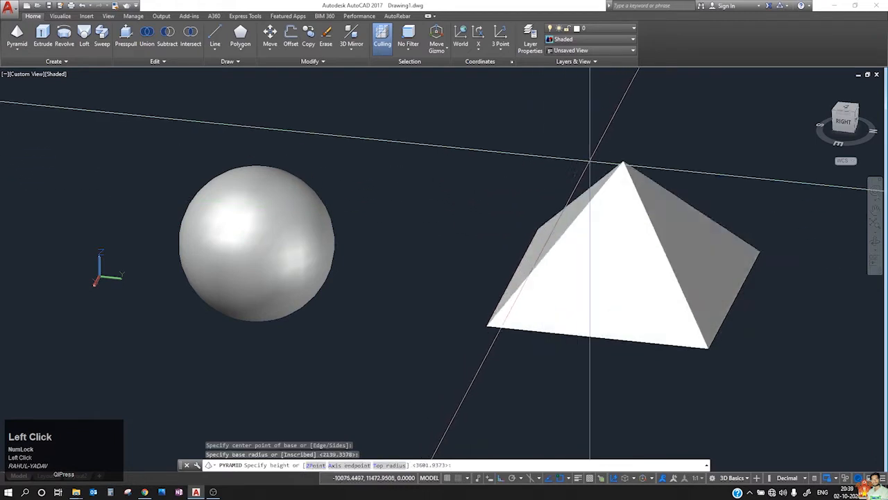
{"action": "left_click", "coordinate": [598, 111]}
- Draw a wedge in open space beyond the pyramid, giving its two base corners and height freehand
{"action": "middle_click_drag", "start_coordinate": [558, 208], "coordinate": [208, 211]}
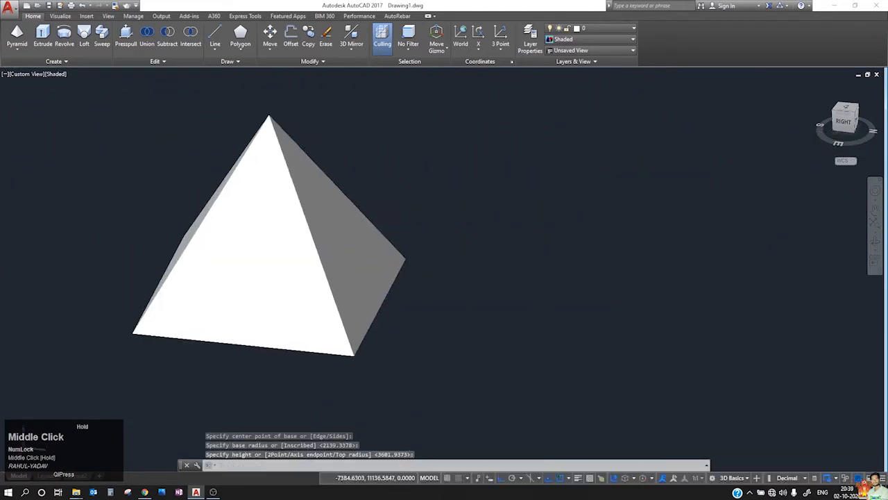
{"action": "scroll", "coordinate": [184, 210], "scroll_direction": "down", "scroll_amount": 5}
{"action": "left_click", "coordinate": [18, 54]}
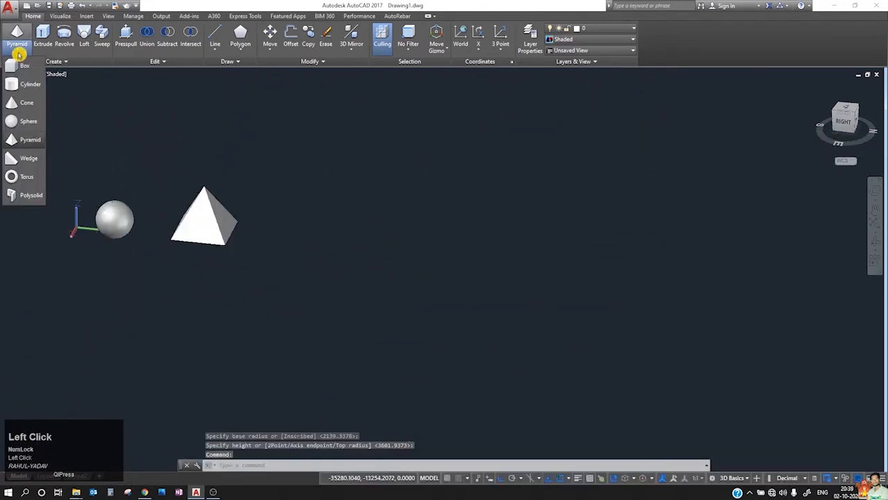
{"action": "left_click", "coordinate": [28, 159]}
{"action": "left_click", "coordinate": [534, 251]}
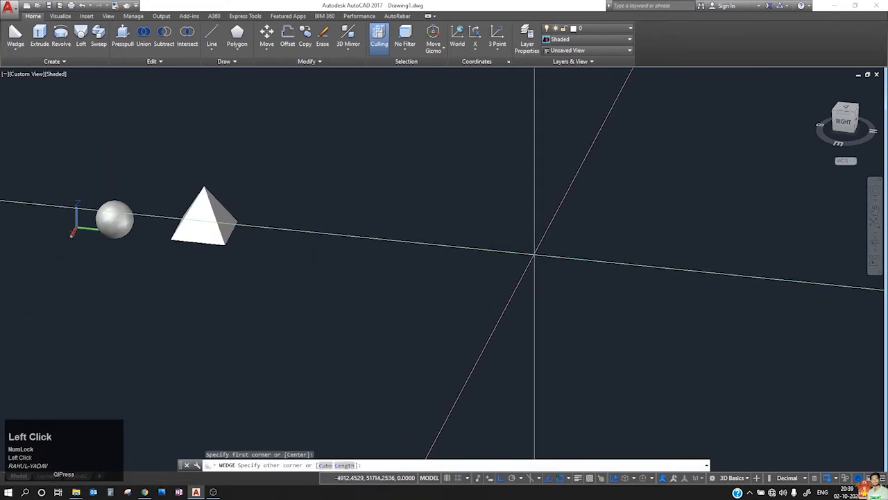
{"action": "left_click", "coordinate": [426, 183]}
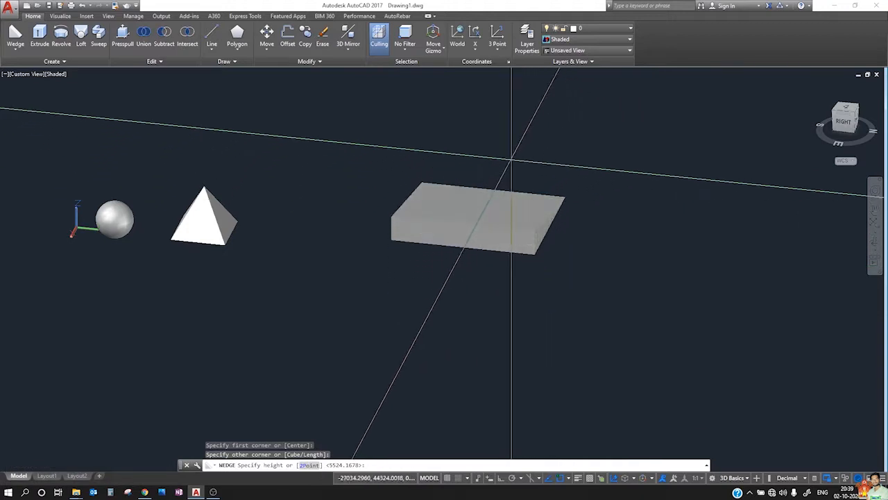
{"action": "left_click", "coordinate": [463, 142]}
{"action": "middle_click_drag", "start_coordinate": [501, 169], "coordinate": [429, 169], "text": "shift"}
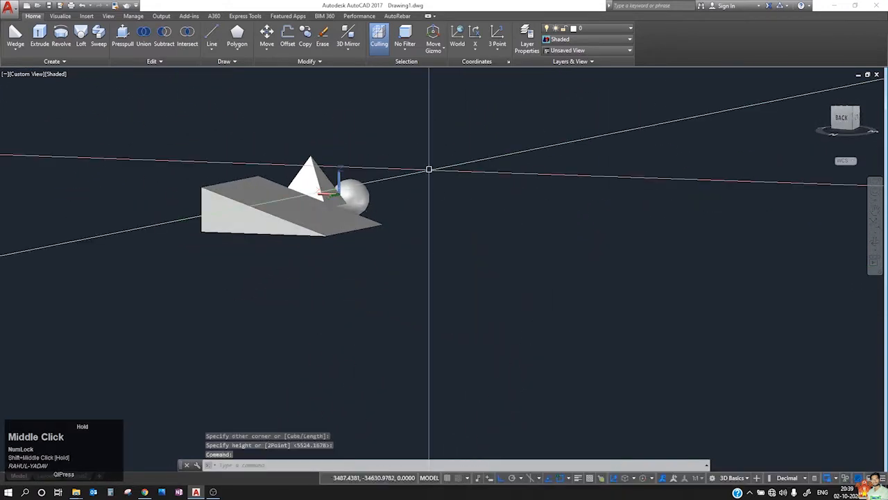
- Draw a torus beside the wedge, about 41,800 in radius, giving its tube radius freehand
{"action": "left_click", "coordinate": [15, 47]}
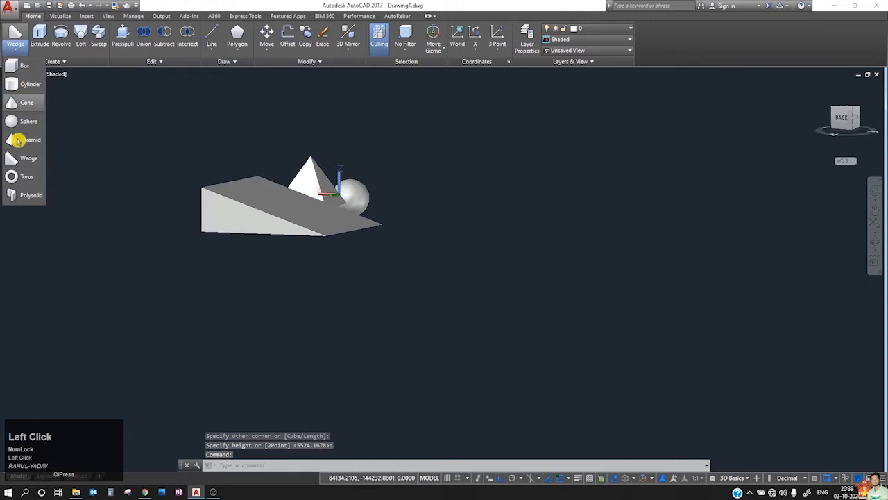
{"action": "left_click", "coordinate": [28, 179]}
{"action": "left_click", "coordinate": [631, 270]}
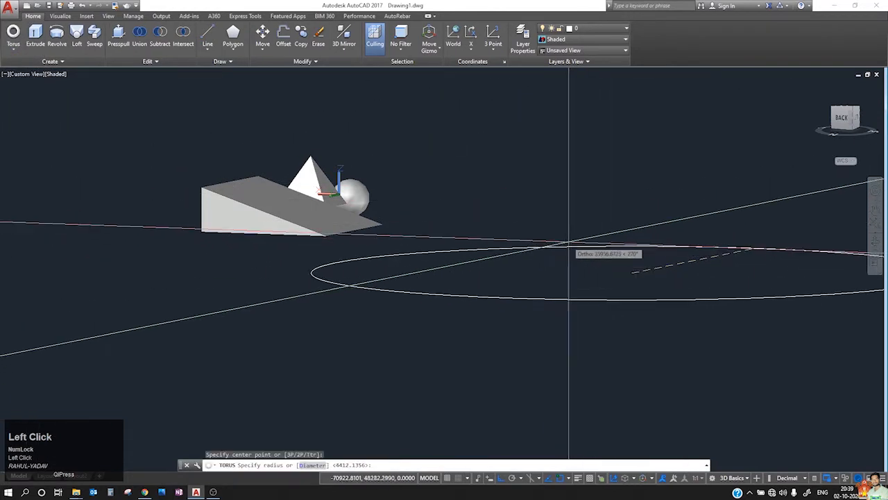
{"action": "middle_click_drag", "start_coordinate": [569, 243], "coordinate": [597, 292]}
{"action": "key", "text": "Caps_Lock"}
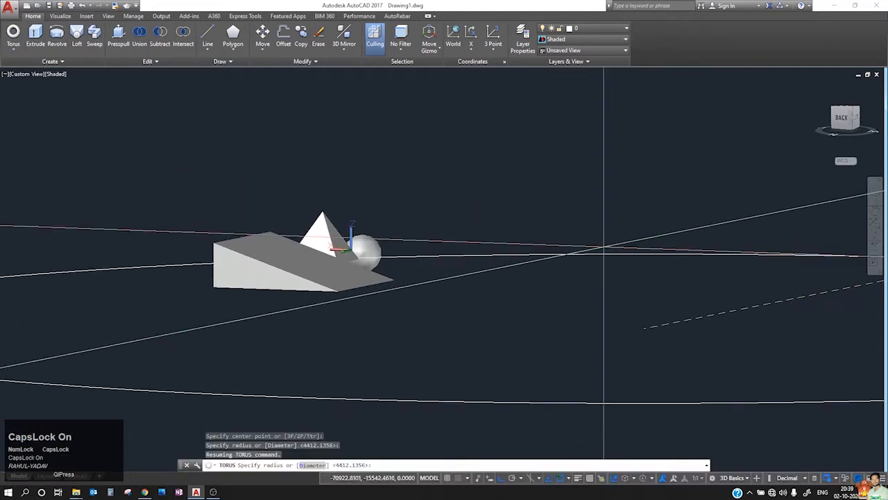
{"action": "middle_click_drag", "start_coordinate": [617, 195], "coordinate": [624, 257], "text": "shift"}
{"action": "scroll", "coordinate": [594, 219], "scroll_direction": "down", "scroll_amount": 6}
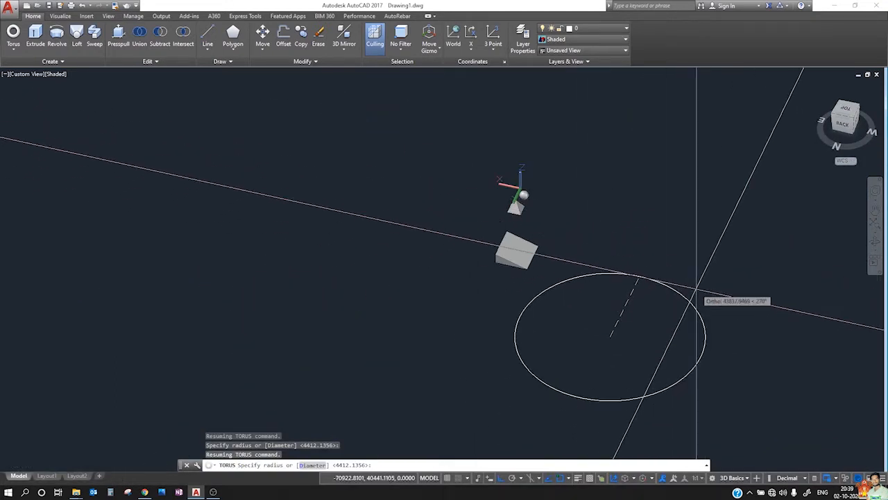
{"action": "left_click", "coordinate": [696, 287]}
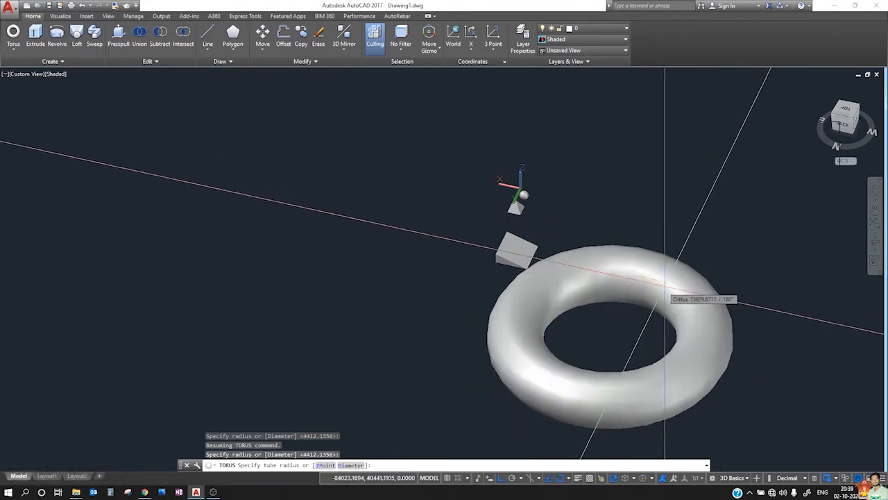
{"action": "left_click", "coordinate": [660, 295]}
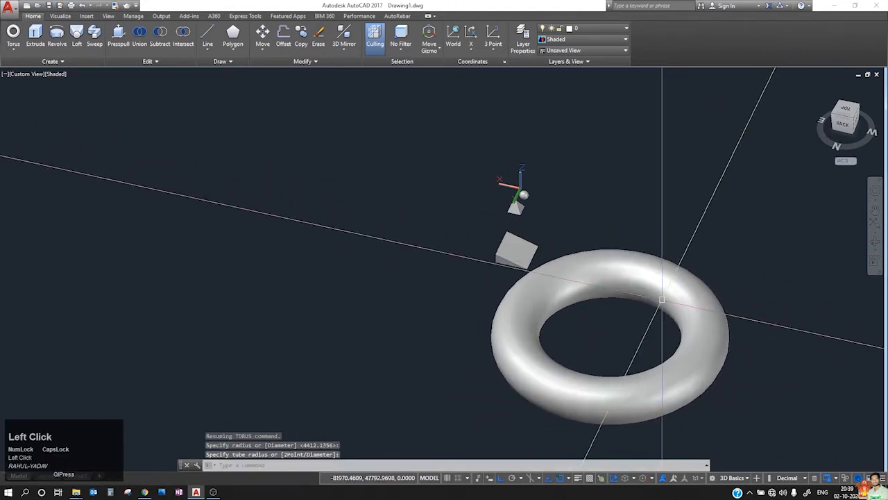
{"action": "middle_click_drag", "start_coordinate": [685, 381], "coordinate": [498, 282], "text": "shift"}
{"action": "scroll", "coordinate": [603, 311], "scroll_direction": "up", "scroll_amount": 3}
{"action": "scroll", "coordinate": [498, 281], "scroll_direction": "down", "scroll_amount": 5}
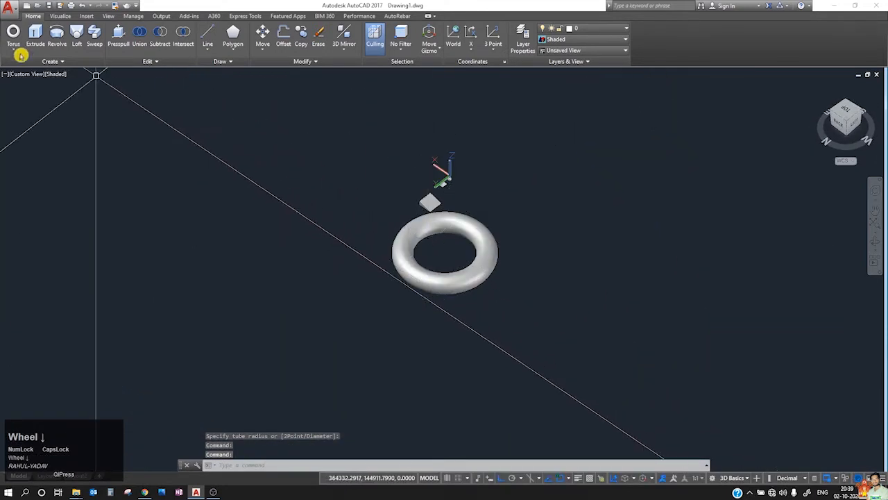
{"action": "left_click", "coordinate": [13, 49]}
{"action": "left_click", "coordinate": [27, 199]}
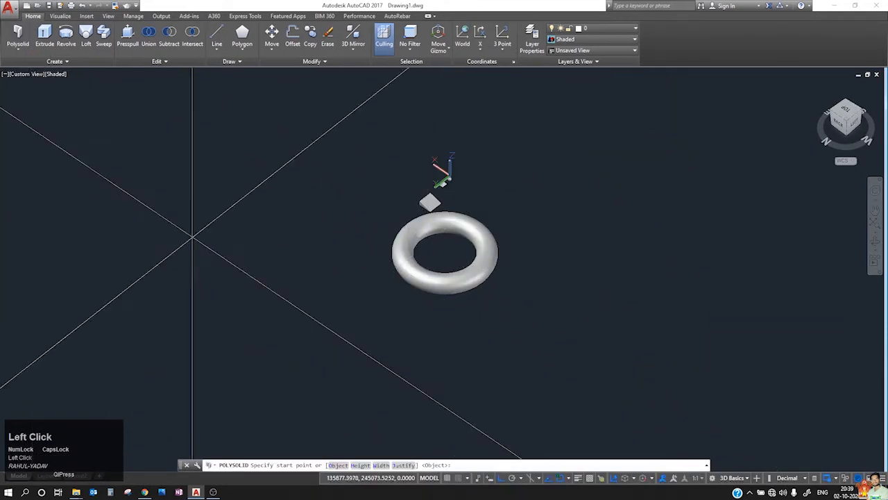
{"action": "left_click", "coordinate": [363, 368]}
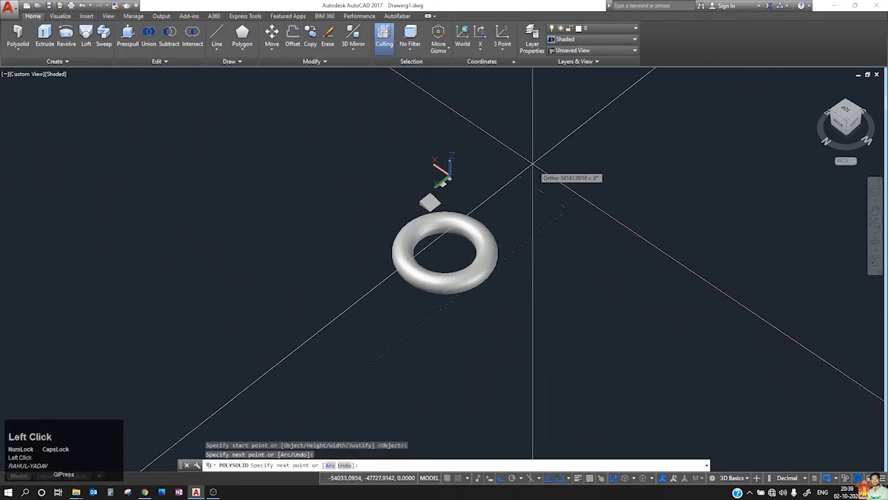
{"action": "left_click", "coordinate": [491, 157]}
{"action": "left_click", "coordinate": [279, 238]}
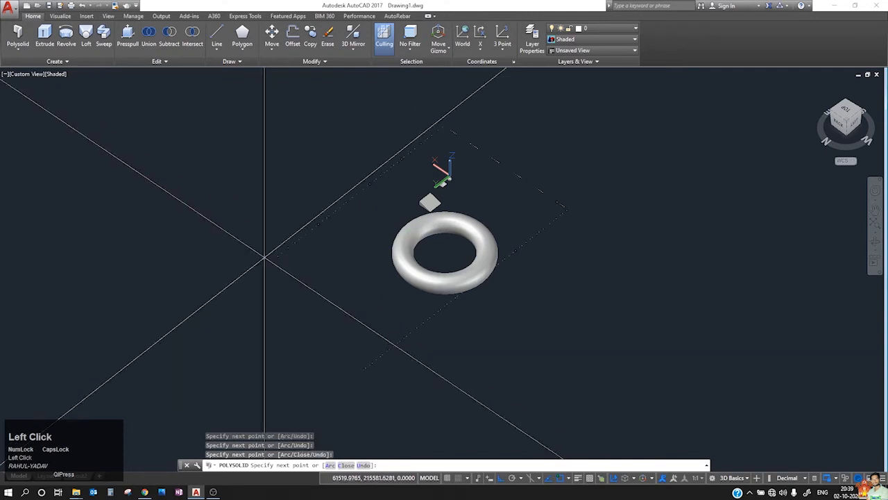
{"action": "left_click", "coordinate": [359, 332]}
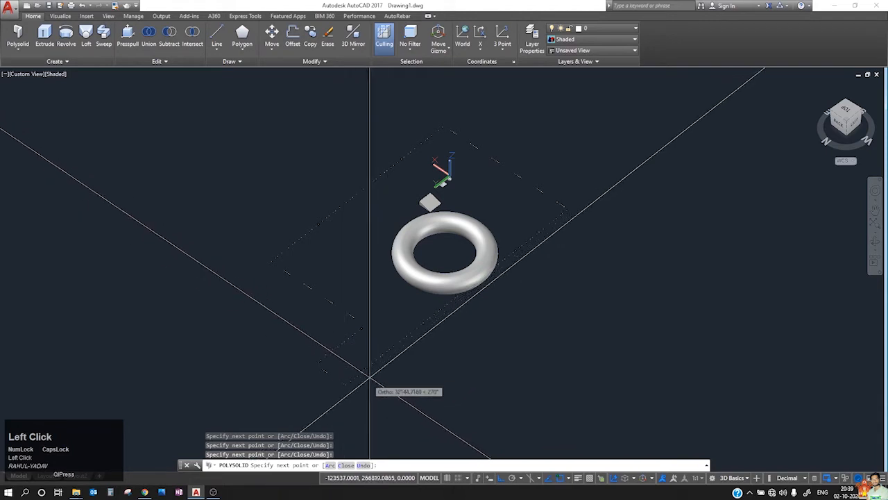
{"action": "key", "text": "Escape"}
{"action": "left_click", "coordinate": [431, 272]}
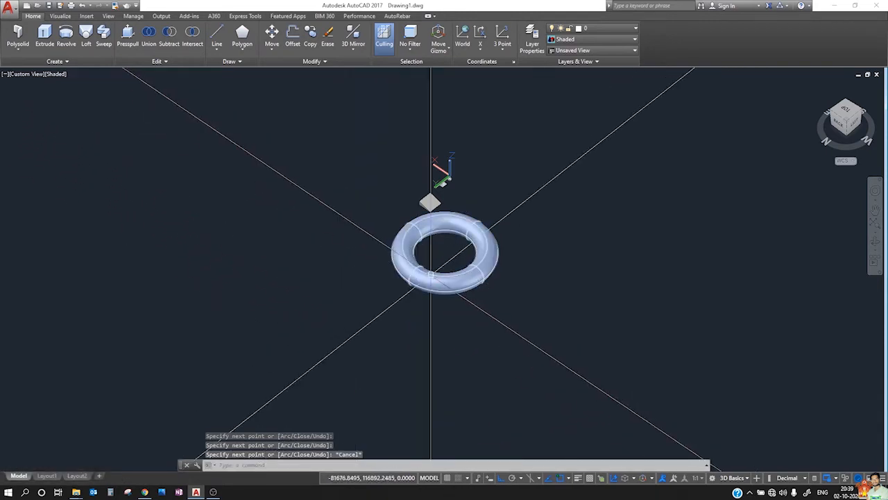
{"action": "key", "text": "Escape"}
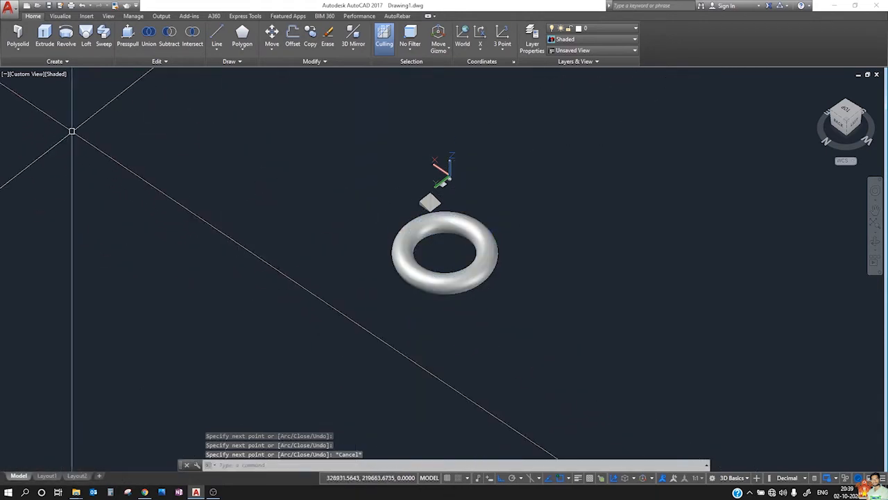
- Start a polysolid and set its height to 1800
{"action": "left_click", "coordinate": [18, 36]}
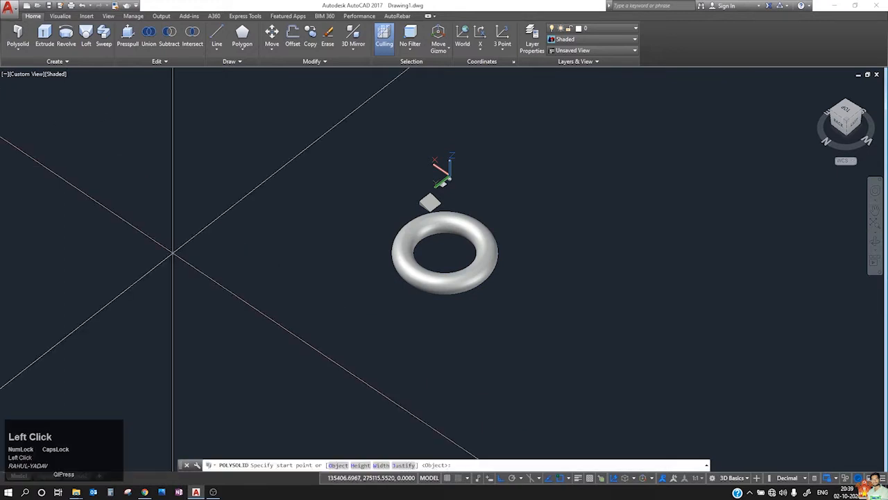
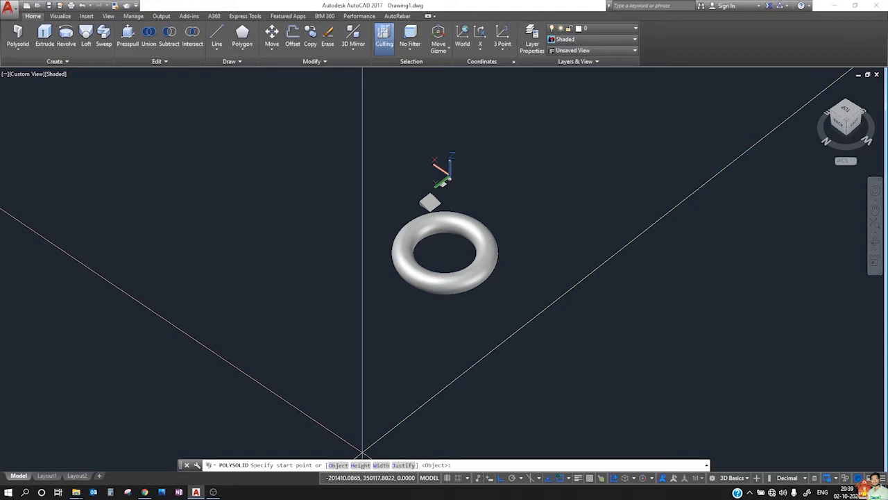
{"action": "left_click", "coordinate": [360, 465]}
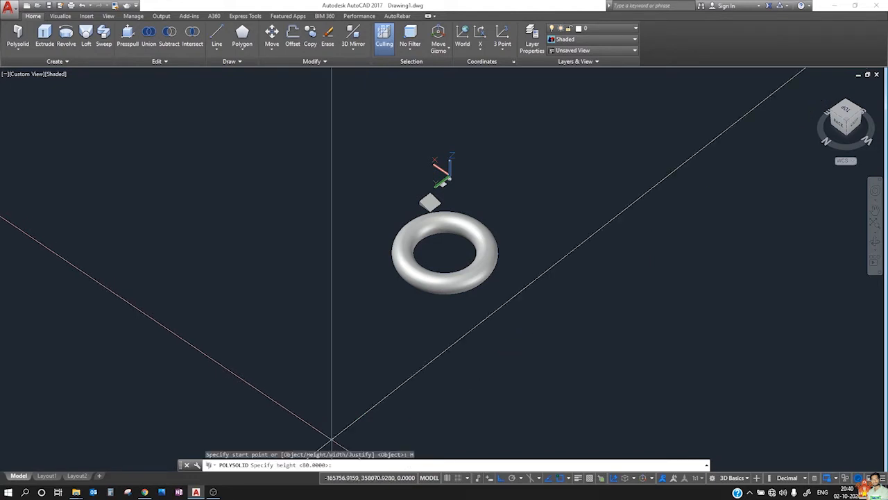
{"action": "type", "text": "1"}
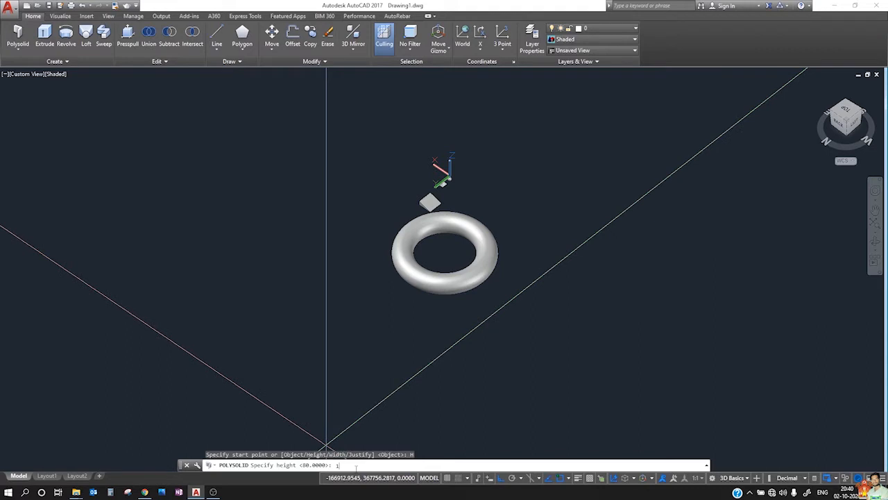
{"action": "type", "text": "800"}
{"action": "key", "text": "Return"}
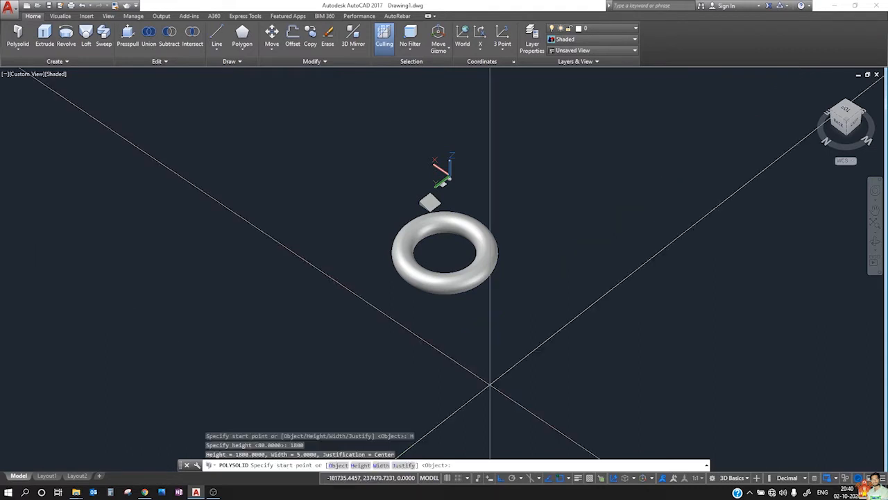
{"action": "left_click", "coordinate": [518, 381]}
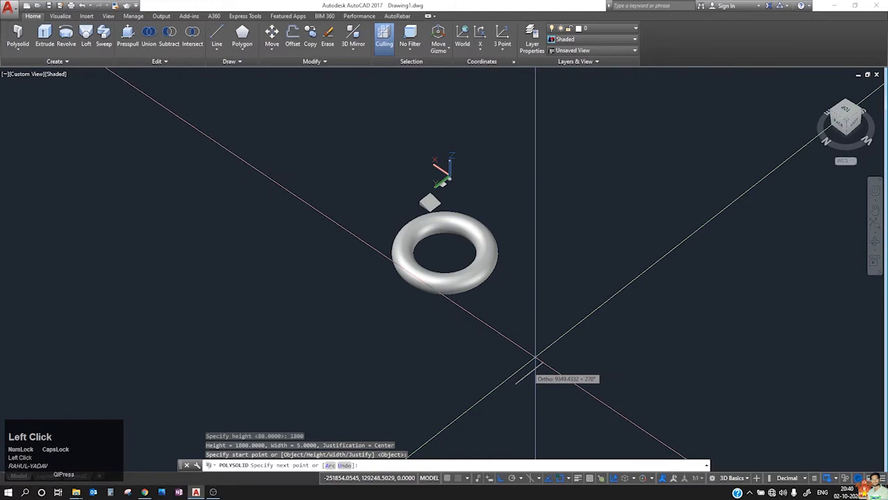
{"action": "left_click", "coordinate": [639, 287]}
{"action": "left_click", "coordinate": [687, 319]}
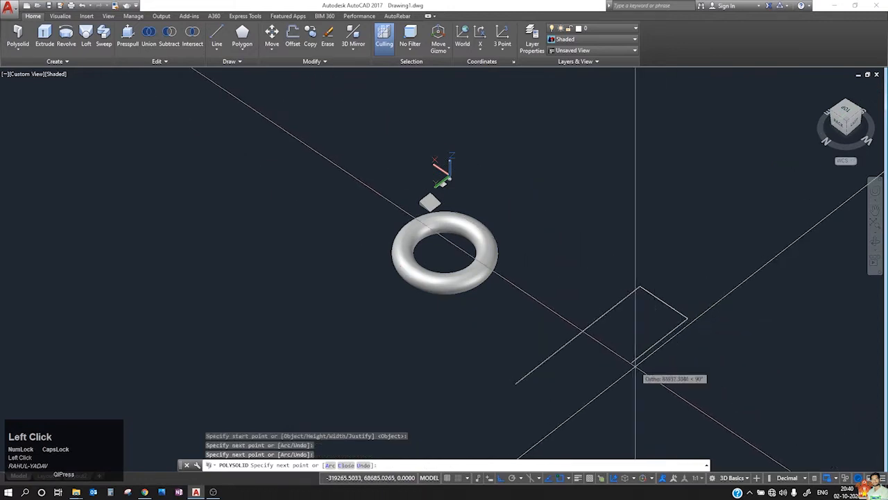
{"action": "left_click", "coordinate": [621, 369]}
{"action": "key", "text": "Escape"}
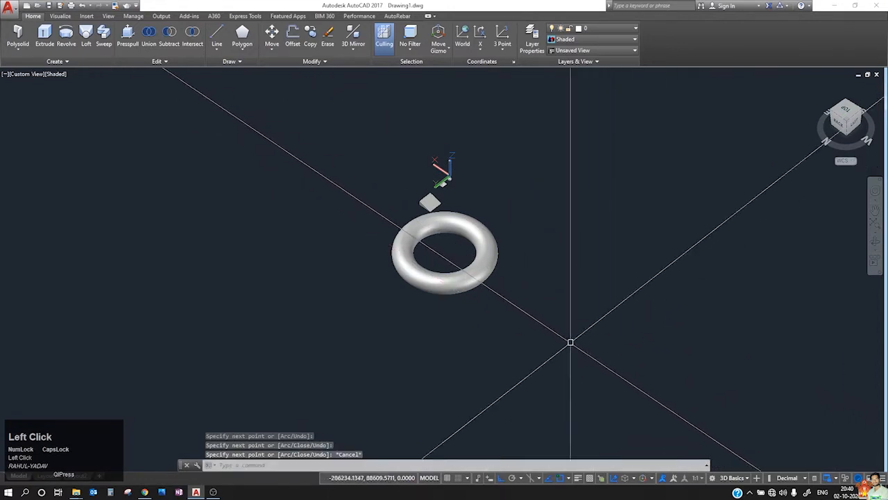
- Delete all the solids in the drawing, including the torus, wedge, pyramid and sphere
{"action": "left_click", "coordinate": [469, 248]}
{"action": "left_click", "coordinate": [369, 204]}
{"action": "left_click", "coordinate": [551, 366]}
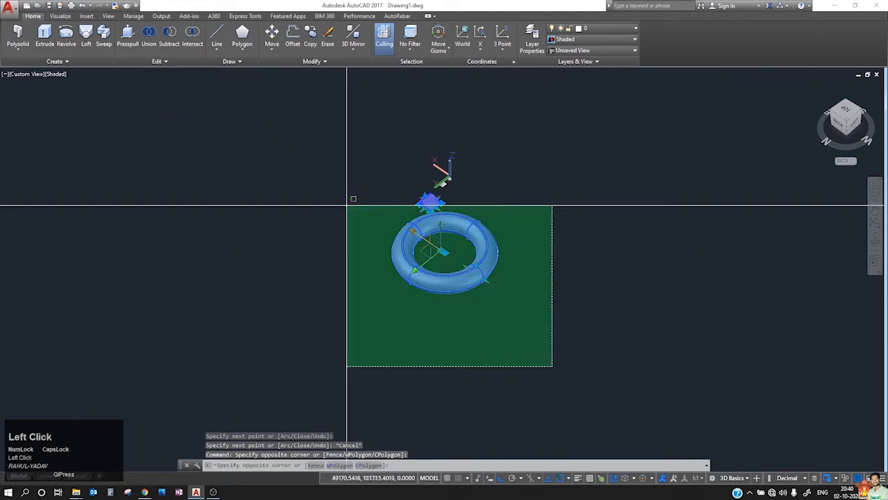
{"action": "left_click", "coordinate": [292, 152]}
{"action": "key", "text": "Delete"}
- Draw a polysolid wall freehand in open space as three sides of a rectangle, continuing with a short jog and a long final segment
{"action": "middle_click_drag", "start_coordinate": [341, 222], "coordinate": [166, 189]}
{"action": "left_click", "coordinate": [19, 31]}
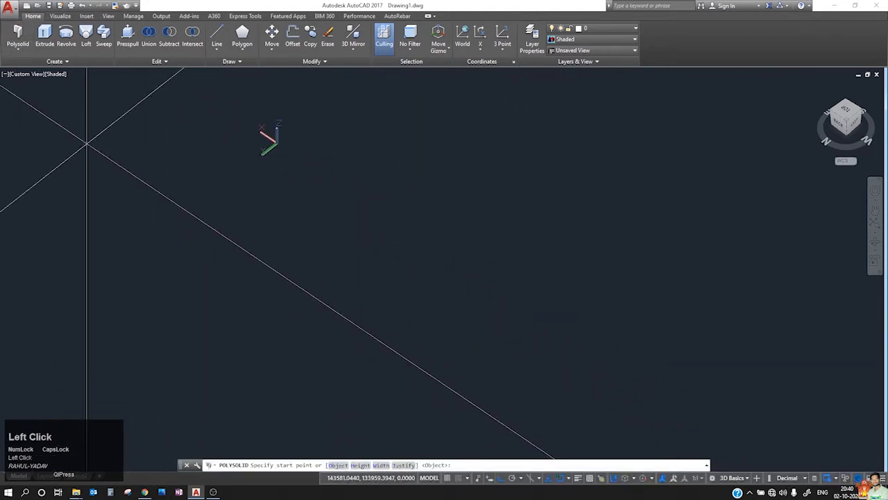
{"action": "left_click", "coordinate": [199, 254]}
{"action": "left_click", "coordinate": [438, 258]}
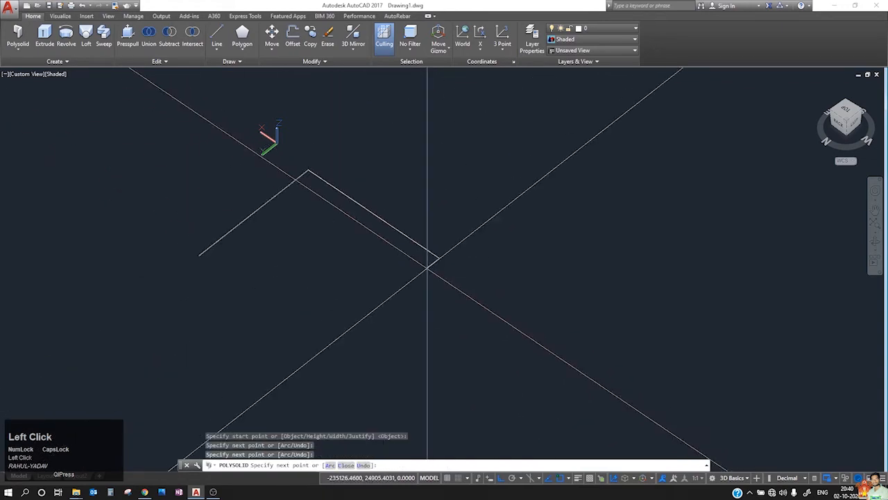
{"action": "left_click", "coordinate": [344, 331]}
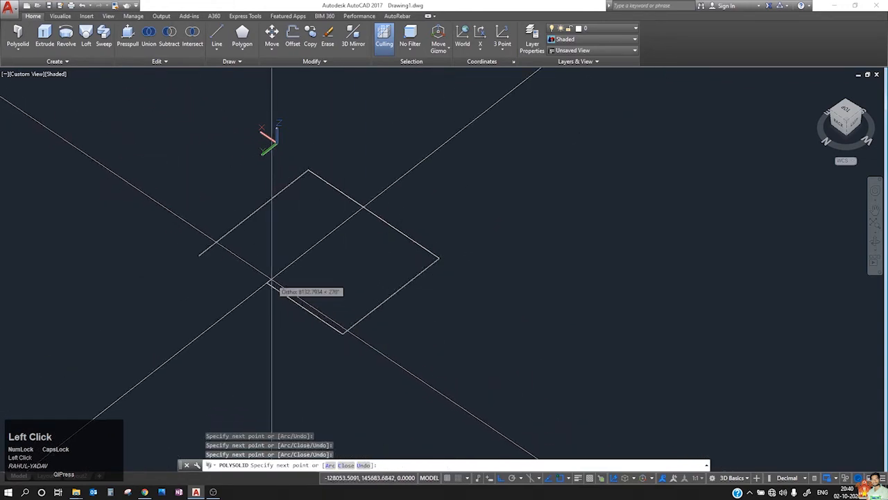
{"action": "scroll", "coordinate": [270, 285], "scroll_direction": "up", "scroll_amount": 6}
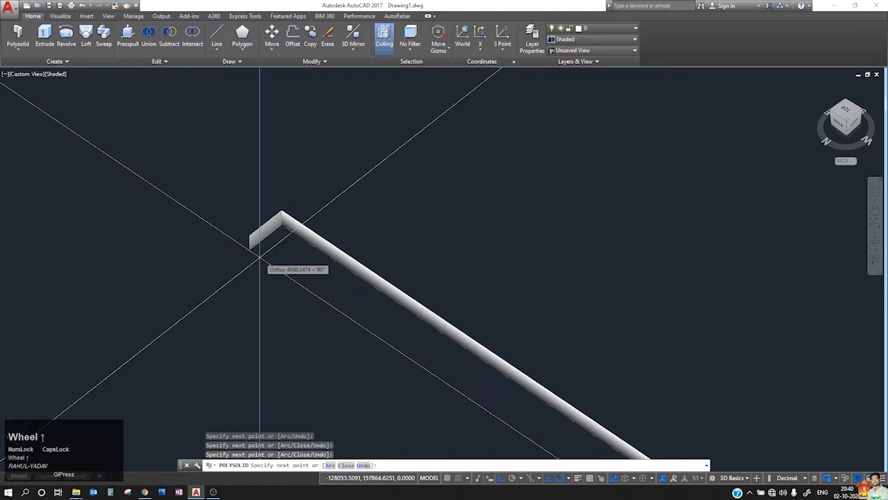
{"action": "scroll", "coordinate": [260, 257], "scroll_direction": "up", "scroll_amount": 5}
{"action": "scroll", "coordinate": [373, 294], "scroll_direction": "down", "scroll_amount": 2}
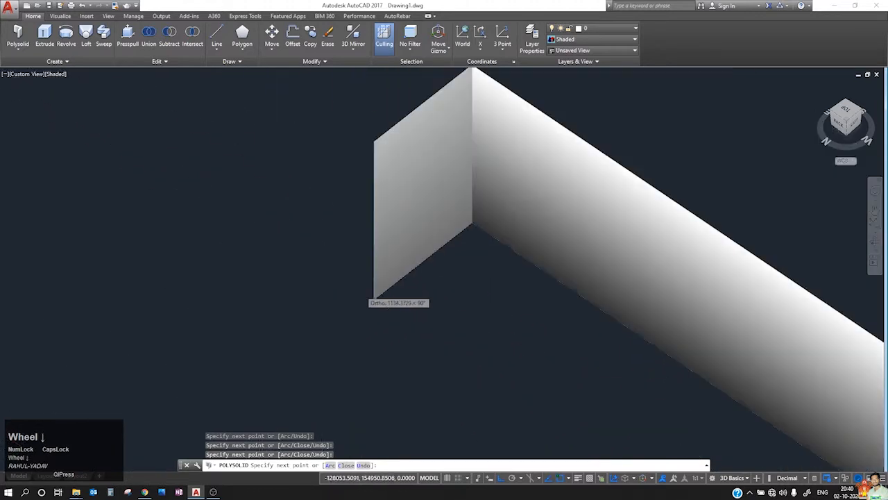
{"action": "scroll", "coordinate": [364, 292], "scroll_direction": "down", "scroll_amount": 5}
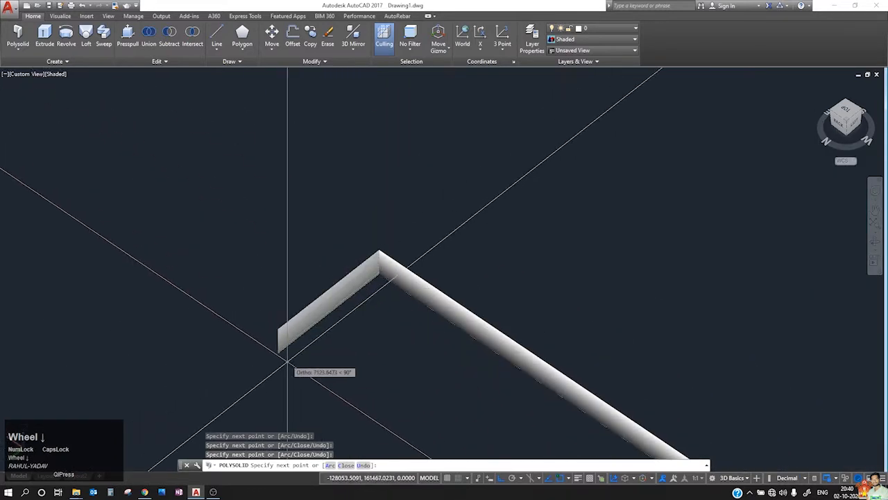
{"action": "middle_click_drag", "start_coordinate": [312, 353], "coordinate": [446, 376]}
{"action": "scroll", "coordinate": [416, 353], "scroll_direction": "down", "scroll_amount": 4}
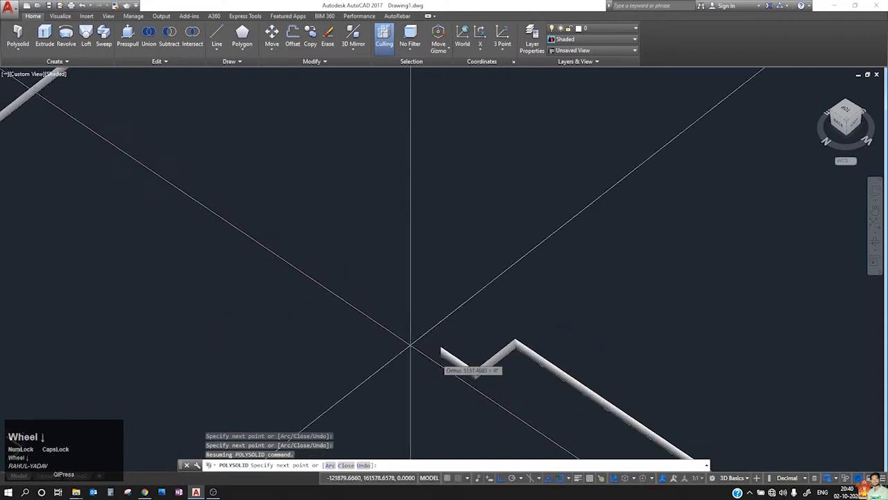
{"action": "scroll", "coordinate": [93, 238], "scroll_direction": "down", "scroll_amount": 3}
{"action": "scroll", "coordinate": [159, 240], "scroll_direction": "up", "scroll_amount": 3}
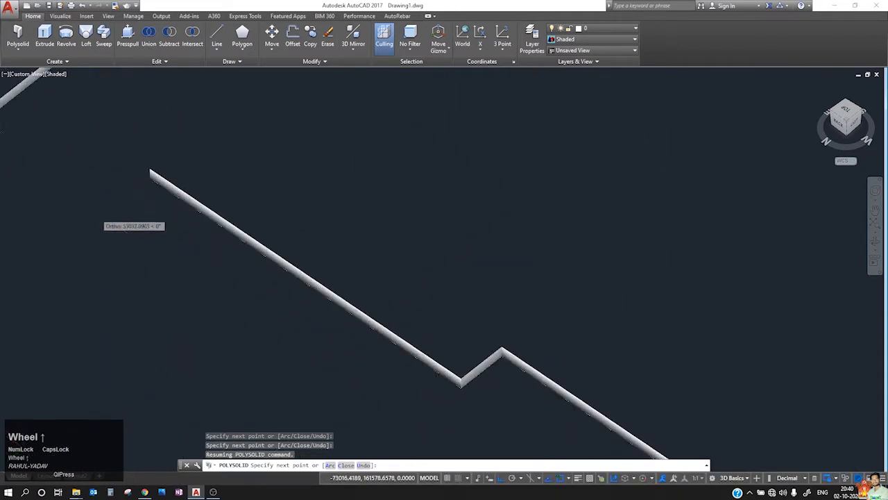
{"action": "left_click", "coordinate": [33, 142]}
{"action": "key", "text": "Return"}
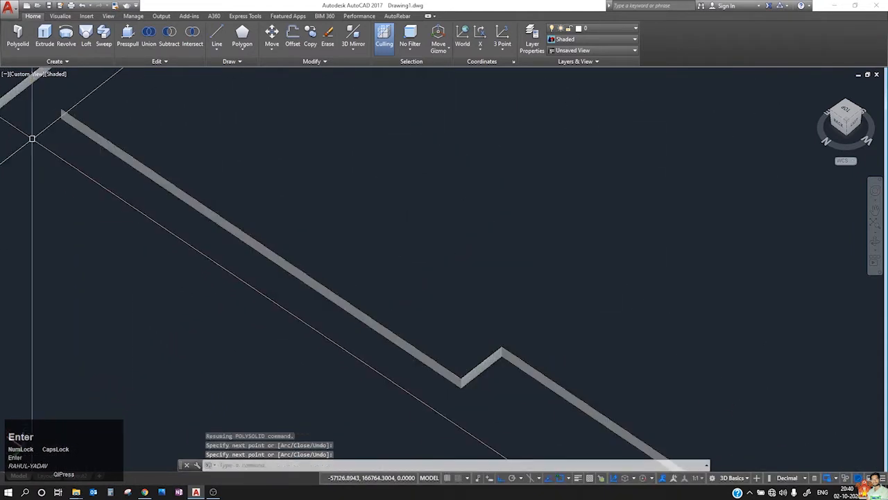
- Examine the polysolid wall's thickness and height along its long segments and at its open ends
{"action": "middle_click_drag", "start_coordinate": [32, 136], "coordinate": [340, 341]}
{"action": "scroll", "coordinate": [298, 249], "scroll_direction": "up", "scroll_amount": 3}
{"action": "scroll", "coordinate": [298, 249], "scroll_direction": "up", "scroll_amount": 3}
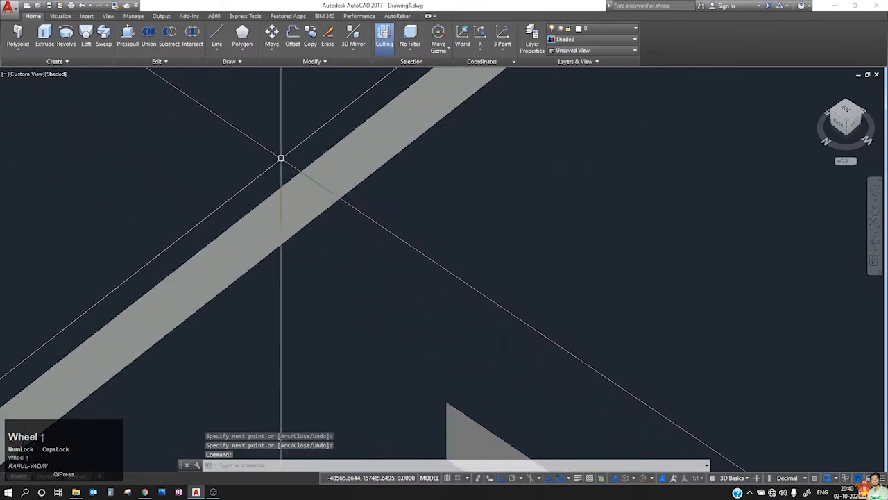
{"action": "scroll", "coordinate": [281, 159], "scroll_direction": "up", "scroll_amount": 5}
{"action": "left_click", "coordinate": [338, 198]}
{"action": "middle_click_drag", "start_coordinate": [295, 167], "coordinate": [375, 237], "text": "shift"}
{"action": "scroll", "coordinate": [375, 237], "scroll_direction": "down", "scroll_amount": 2}
{"action": "scroll", "coordinate": [362, 219], "scroll_direction": "down", "scroll_amount": 2}
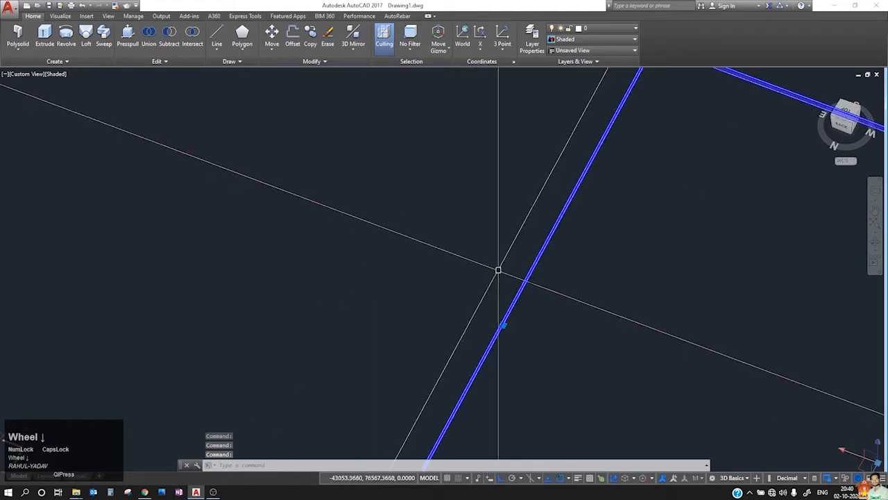
{"action": "key", "text": "Escape"}
{"action": "scroll", "coordinate": [517, 319], "scroll_direction": "up", "scroll_amount": 4}
{"action": "scroll", "coordinate": [446, 268], "scroll_direction": "up", "scroll_amount": 2}
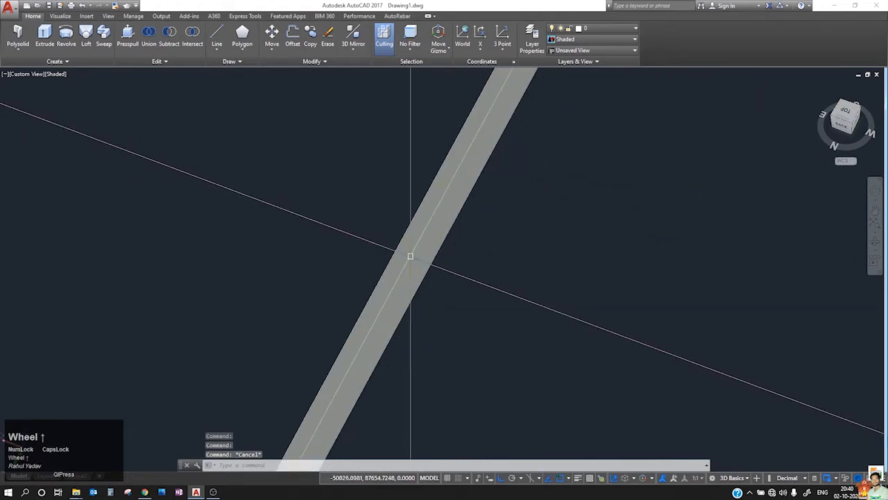
{"action": "left_click", "coordinate": [391, 245]}
{"action": "left_click", "coordinate": [395, 270]}
{"action": "scroll", "coordinate": [363, 256], "scroll_direction": "down", "scroll_amount": 1}
{"action": "scroll", "coordinate": [363, 256], "scroll_direction": "down", "scroll_amount": 5}
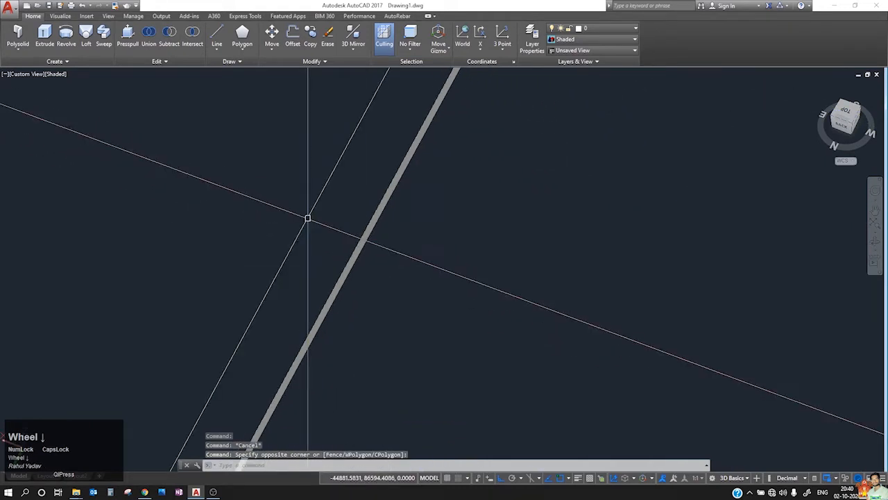
{"action": "middle_click_drag", "start_coordinate": [351, 266], "coordinate": [398, 187]}
{"action": "scroll", "coordinate": [334, 281], "scroll_direction": "up", "scroll_amount": 2}
{"action": "scroll", "coordinate": [281, 313], "scroll_direction": "up", "scroll_amount": 4}
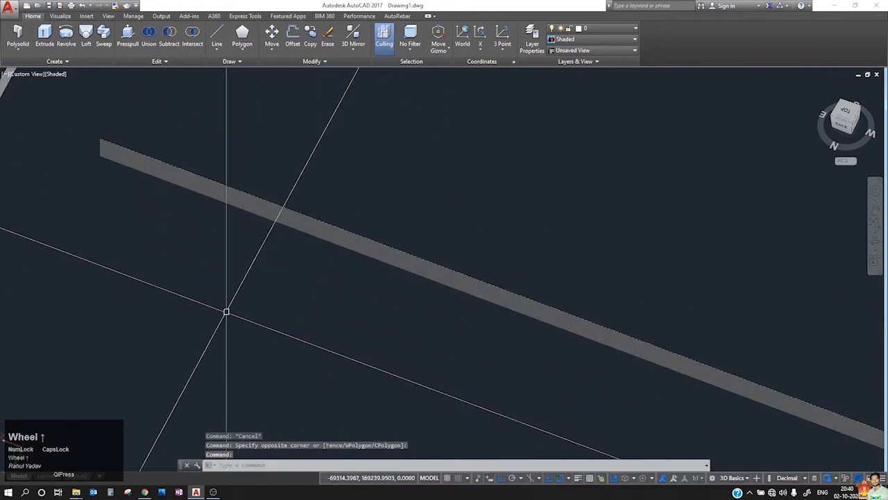
{"action": "middle_click_drag", "start_coordinate": [224, 258], "coordinate": [340, 347]}
{"action": "left_click", "coordinate": [30, 76]}
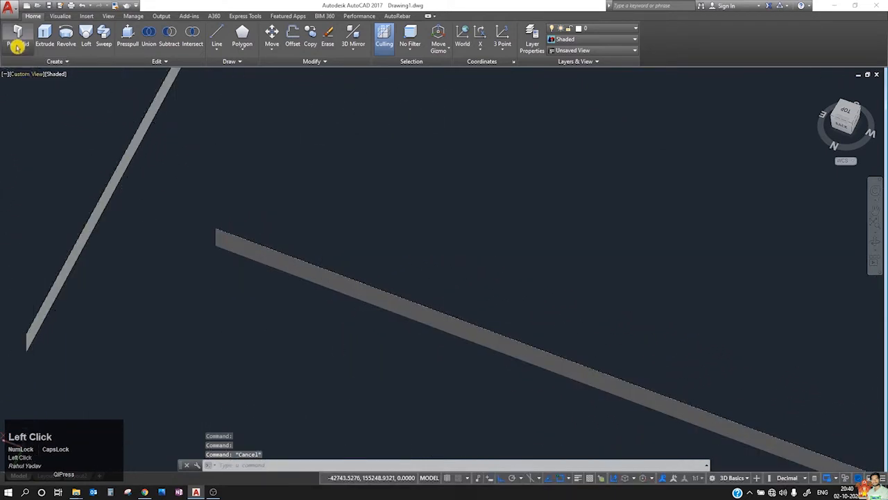
- Start another polysolid with its width set to 230 and its height to 1500
{"action": "left_click", "coordinate": [18, 45]}
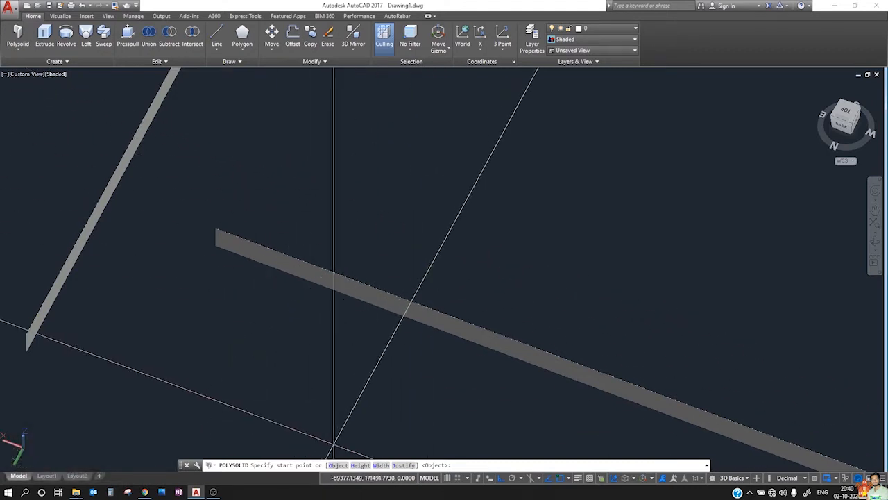
{"action": "left_click", "coordinate": [381, 464]}
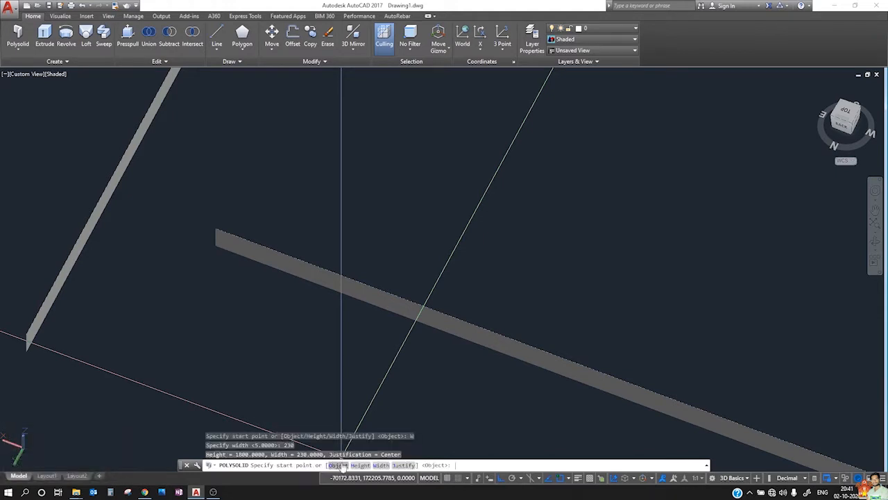
{"action": "left_click", "coordinate": [360, 465]}
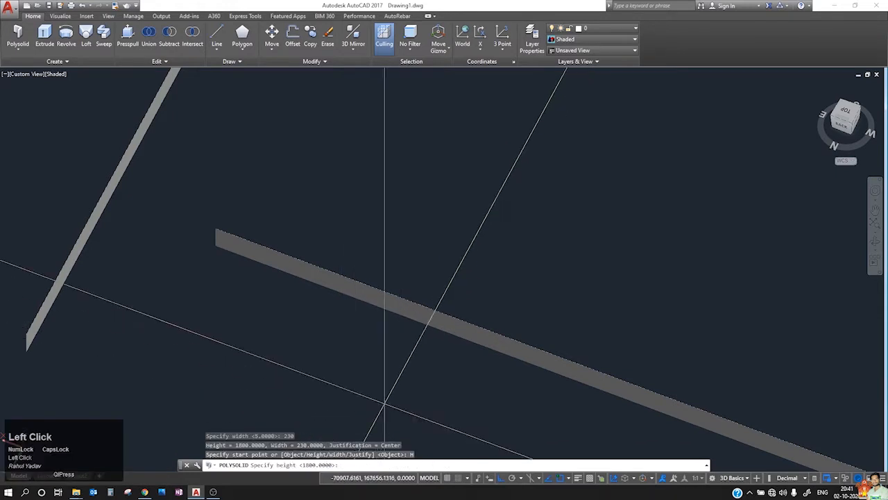
{"action": "type", "text": "320"}
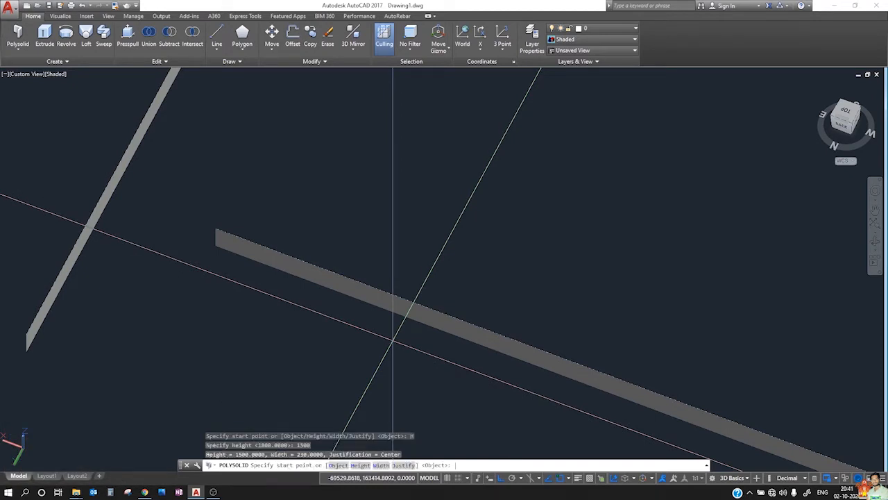
- Draw a five-segment polysolid wall freehand inside the first wall's outline, stepping inward and leaving one end open
{"action": "scroll", "coordinate": [252, 263], "scroll_direction": "down", "scroll_amount": 4}
{"action": "middle_click_drag", "start_coordinate": [251, 263], "coordinate": [144, 454]}
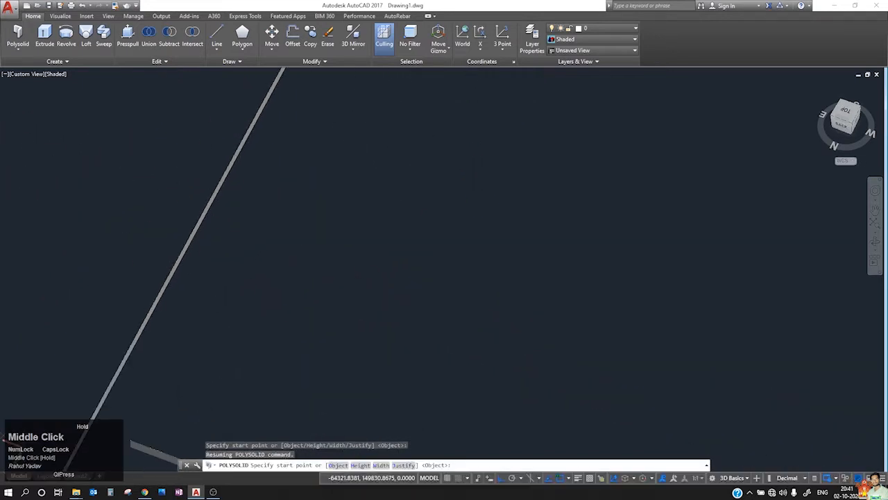
{"action": "scroll", "coordinate": [353, 188], "scroll_direction": "up", "scroll_amount": 2}
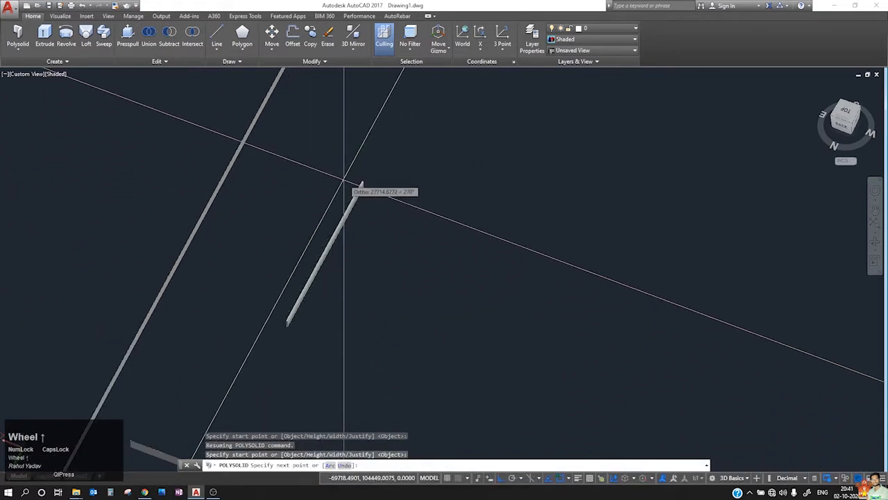
{"action": "left_click", "coordinate": [415, 128]}
{"action": "left_click", "coordinate": [590, 194]}
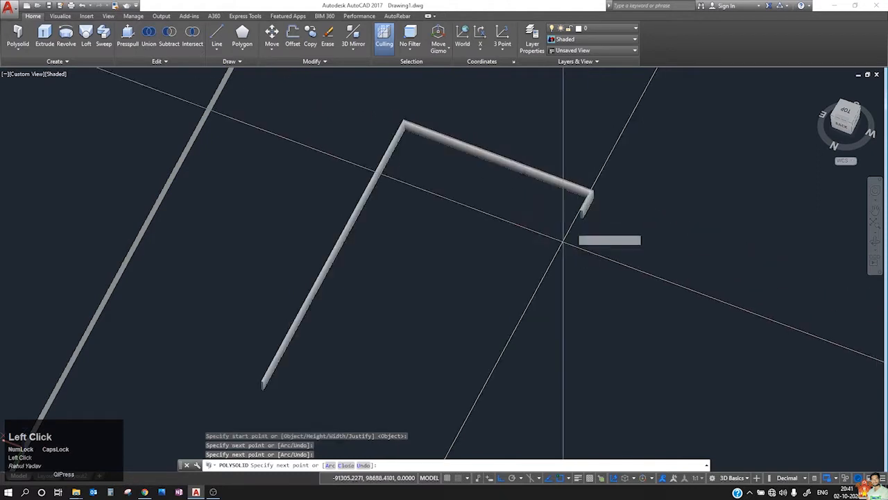
{"action": "left_click", "coordinate": [515, 339]}
{"action": "left_click", "coordinate": [382, 326]}
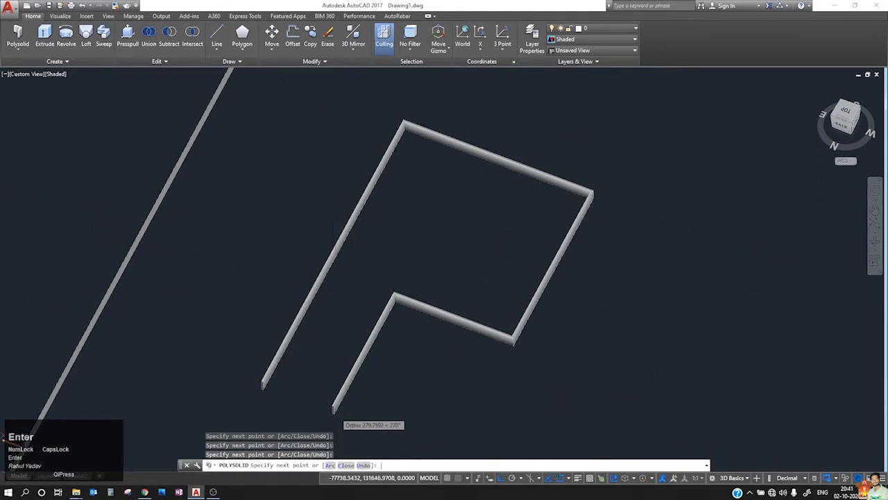
- Examine the second polysolid wall's thickness and height at its open ends and corners from several angles
{"action": "scroll", "coordinate": [410, 243], "scroll_direction": "up", "scroll_amount": 4}
{"action": "scroll", "coordinate": [410, 243], "scroll_direction": "down", "scroll_amount": 6}
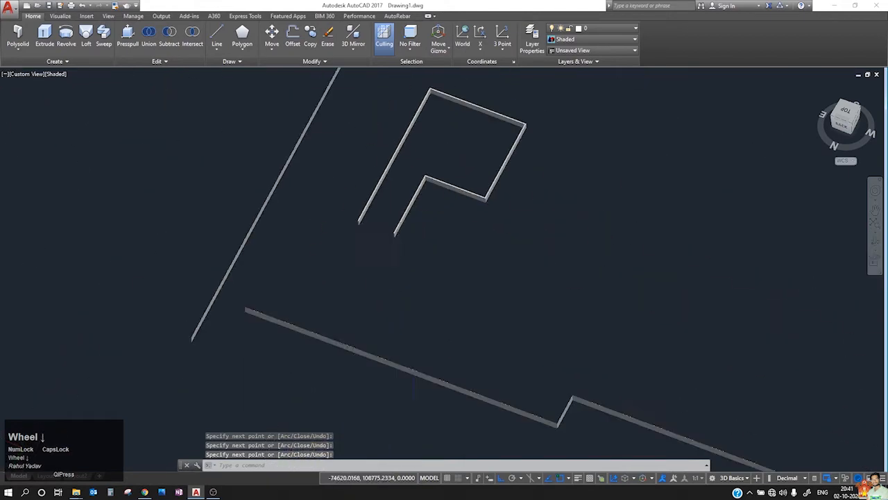
{"action": "middle_click_drag", "start_coordinate": [368, 242], "coordinate": [524, 201], "text": "shift"}
{"action": "scroll", "coordinate": [480, 199], "scroll_direction": "up", "scroll_amount": 10}
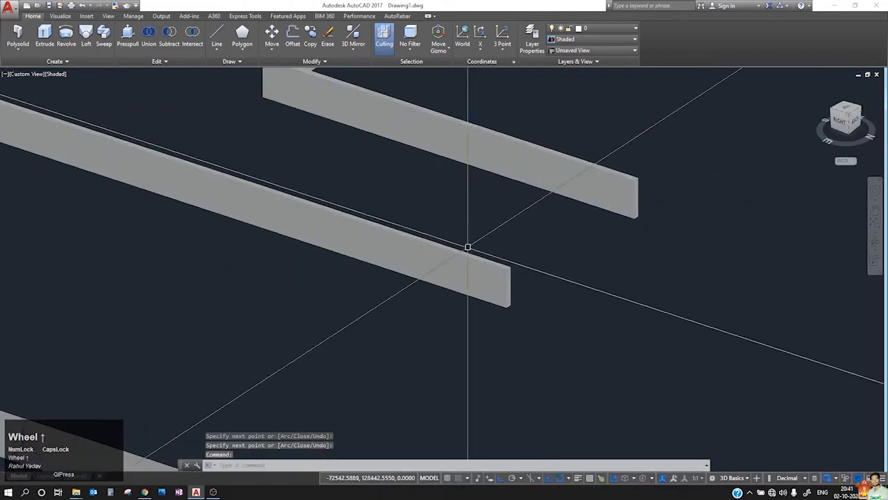
{"action": "scroll", "coordinate": [525, 300], "scroll_direction": "down", "scroll_amount": 5}
{"action": "middle_click_drag", "start_coordinate": [327, 168], "coordinate": [651, 391]}
{"action": "scroll", "coordinate": [624, 375], "scroll_direction": "down", "scroll_amount": 3}
{"action": "scroll", "coordinate": [256, 256], "scroll_direction": "up", "scroll_amount": 8}
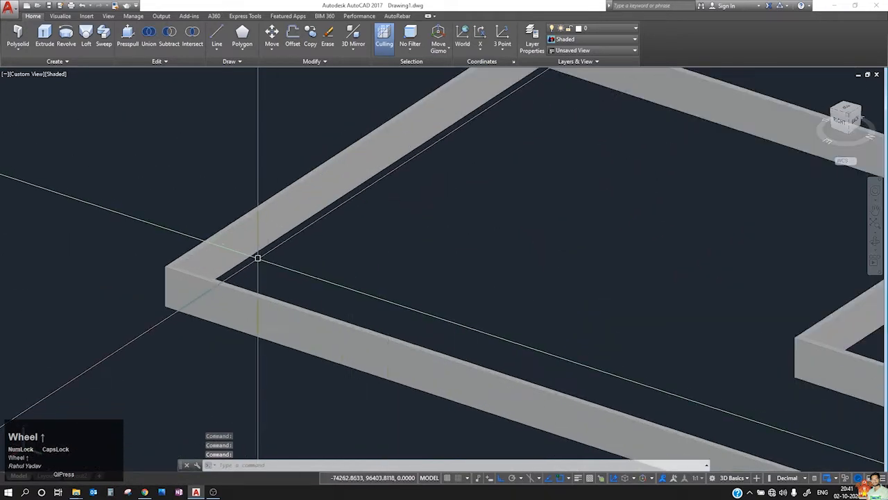
{"action": "scroll", "coordinate": [164, 273], "scroll_direction": "up", "scroll_amount": 3}
{"action": "middle_click_drag", "start_coordinate": [89, 274], "coordinate": [218, 264]}
{"action": "scroll", "coordinate": [145, 215], "scroll_direction": "down", "scroll_amount": 6}
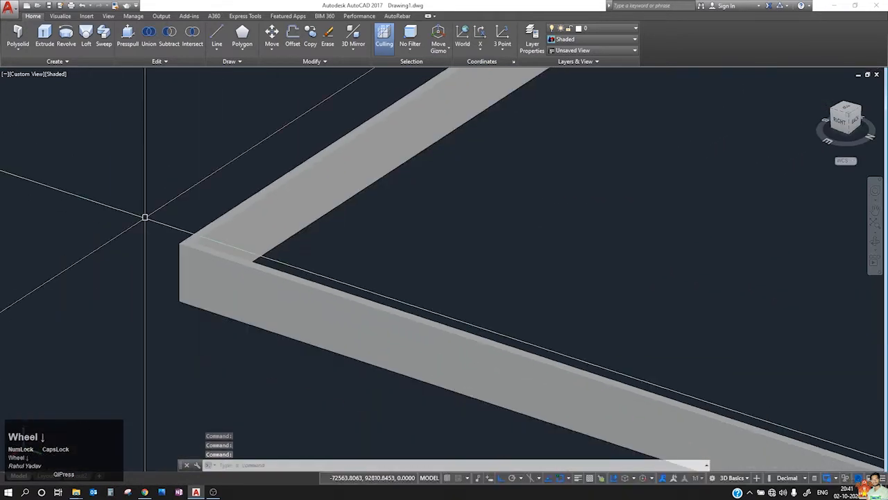
{"action": "middle_click_drag", "start_coordinate": [145, 218], "coordinate": [396, 313], "text": "shift"}
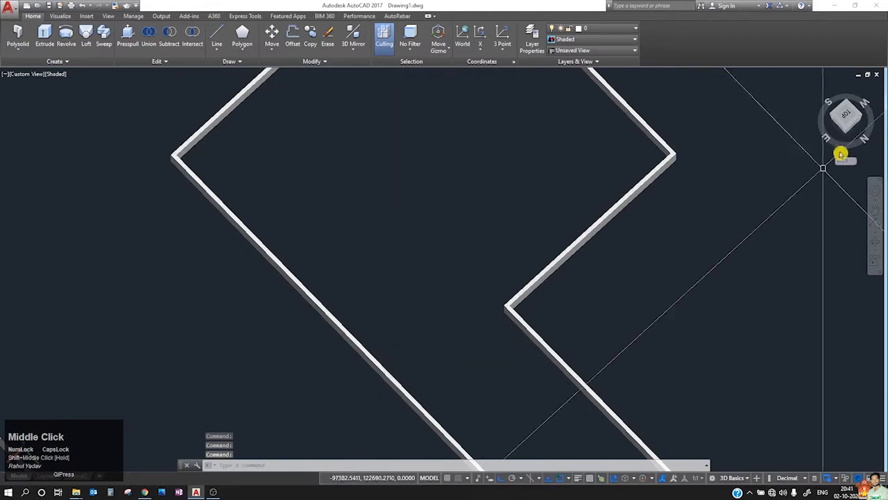
- Switch to the top view and delete both polysolid walls
{"action": "left_click", "coordinate": [846, 115]}
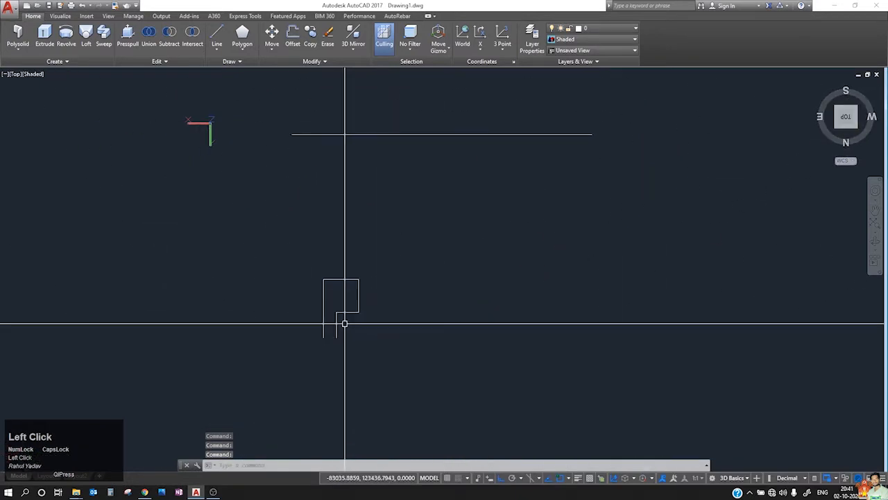
{"action": "scroll", "coordinate": [327, 315], "scroll_direction": "up", "scroll_amount": 4}
{"action": "scroll", "coordinate": [328, 312], "scroll_direction": "down", "scroll_amount": 8}
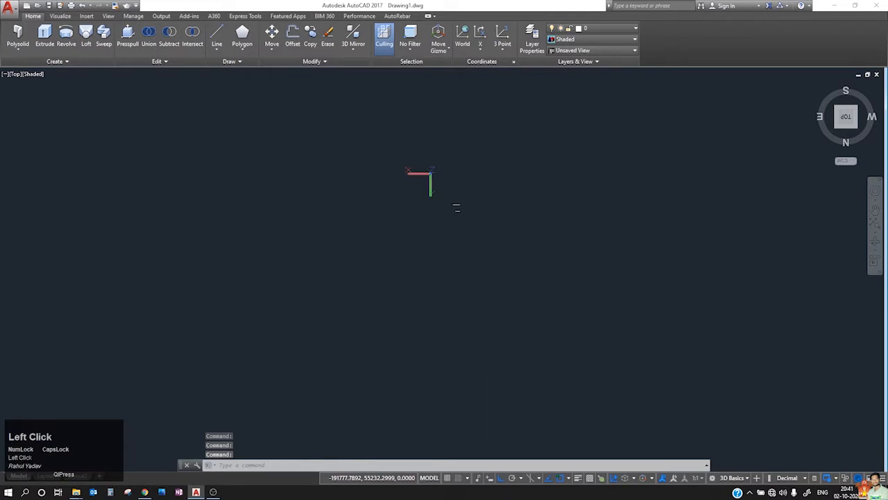
{"action": "left_click", "coordinate": [704, 148]}
{"action": "left_click", "coordinate": [346, 297]}
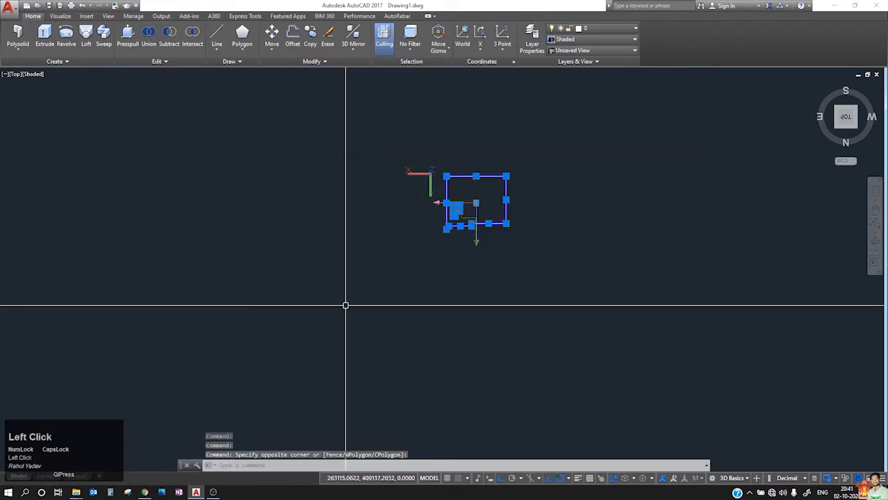
{"action": "key", "text": "Delete"}
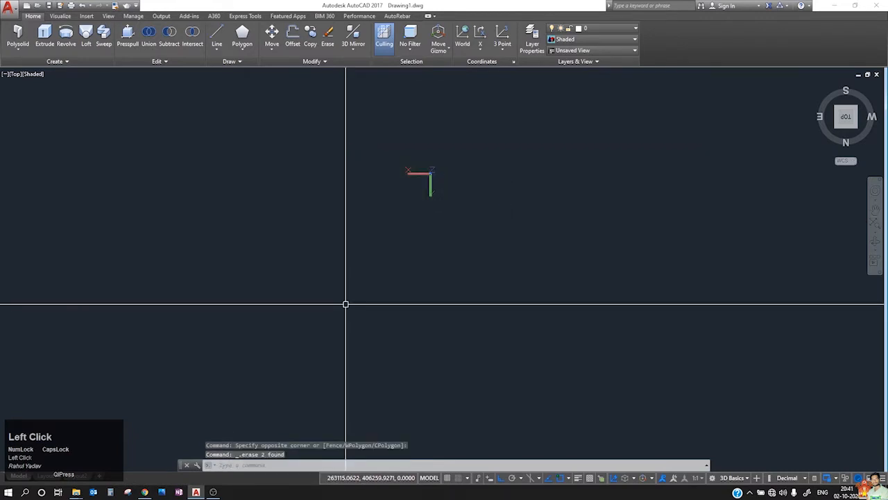
{"action": "left_click", "coordinate": [25, 52]}
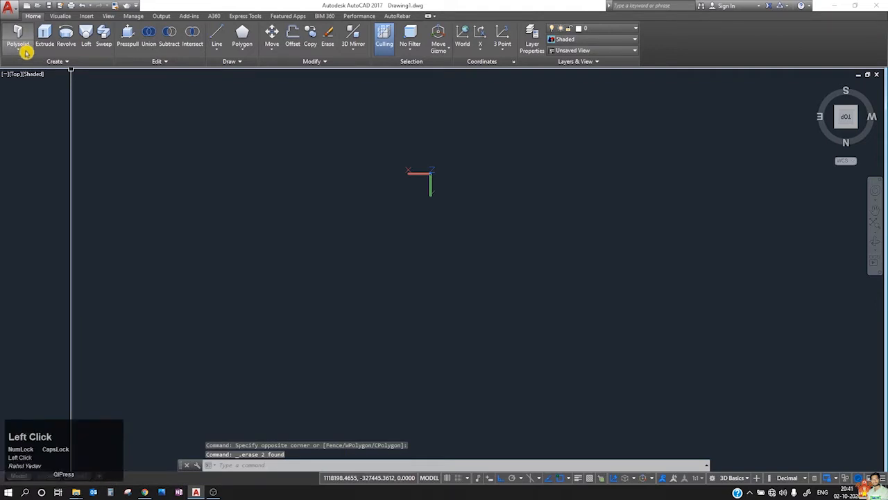
{"action": "left_click", "coordinate": [20, 31]}
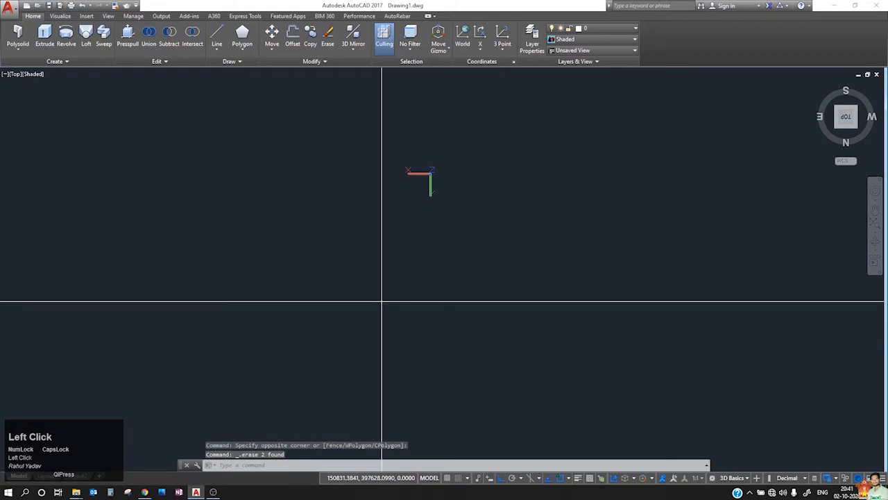
{"action": "scroll", "coordinate": [381, 301], "scroll_direction": "up", "scroll_amount": 3}
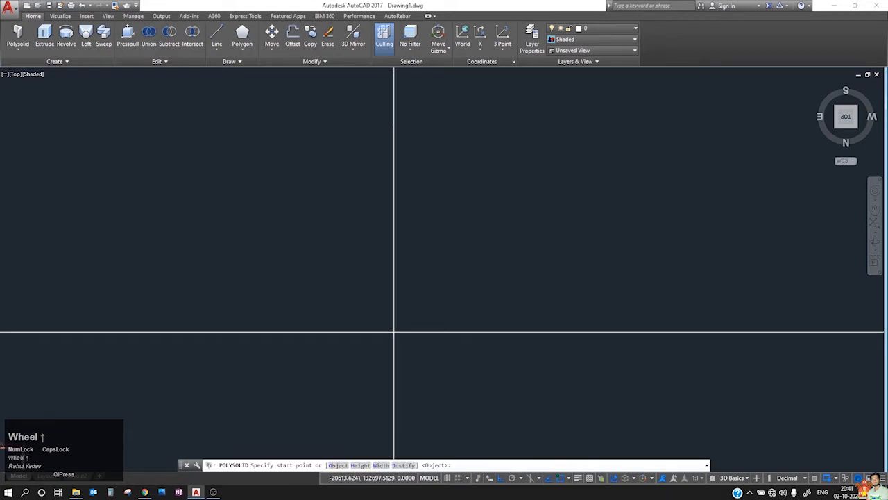
{"action": "left_click", "coordinate": [408, 465]}
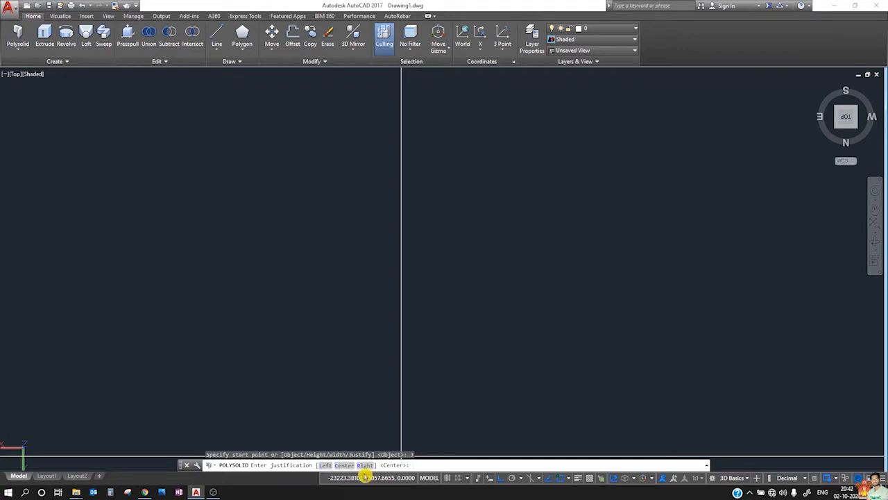
- Draw a vertical line freehand and a shorter horizontal line crossing it near its upper end
{"action": "left_click", "coordinate": [217, 36]}
{"action": "left_click", "coordinate": [324, 147]}
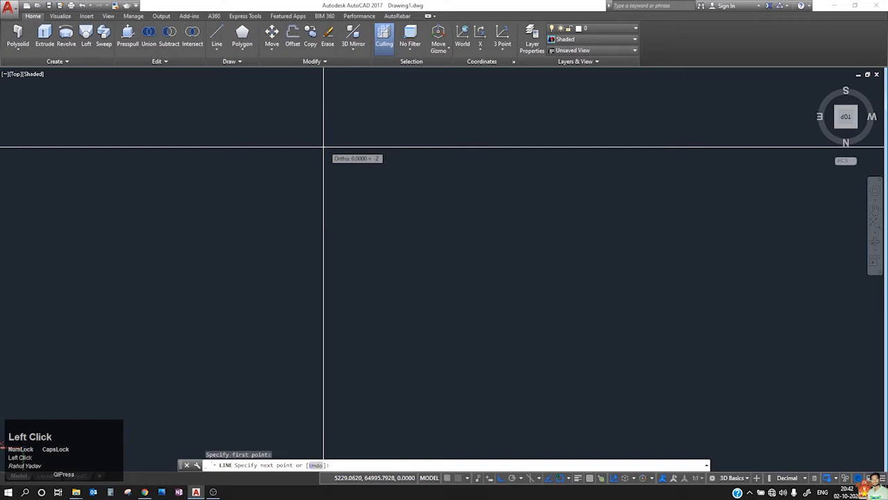
{"action": "left_click", "coordinate": [336, 319]}
{"action": "key", "text": "Escape"}
{"action": "left_click", "coordinate": [217, 36]}
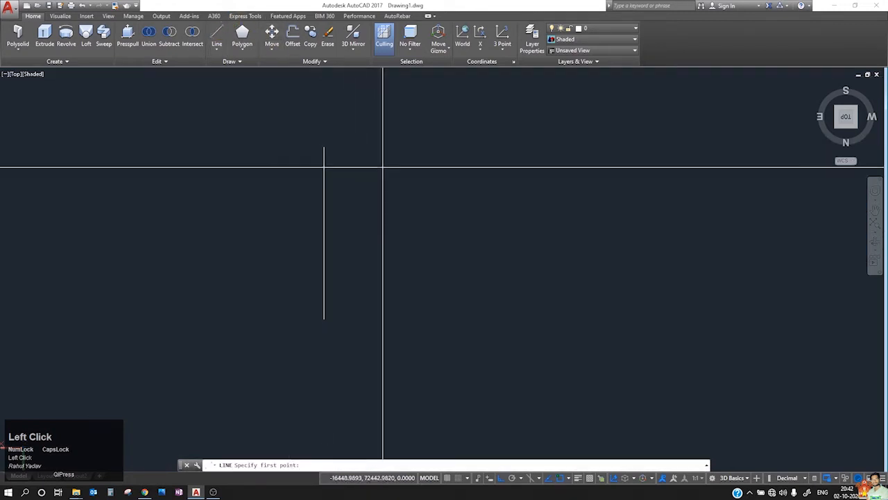
{"action": "scroll", "coordinate": [357, 148], "scroll_direction": "up", "scroll_amount": 3}
{"action": "left_click", "coordinate": [343, 154]}
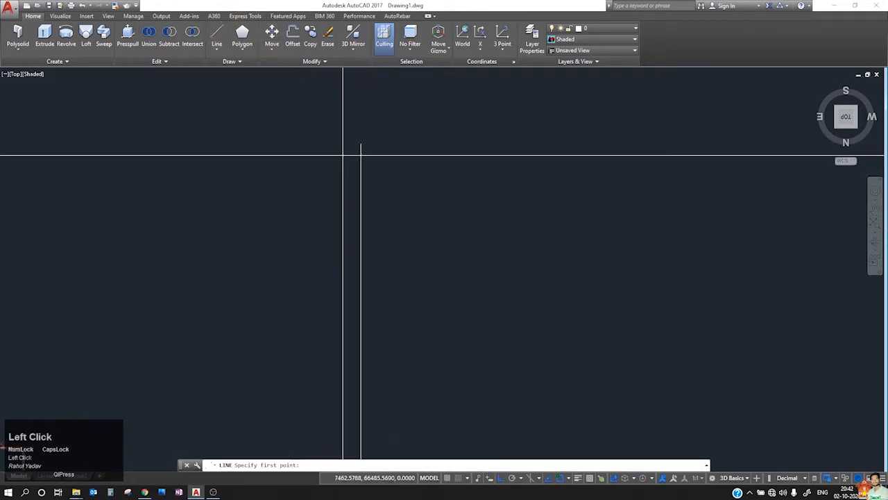
{"action": "scroll", "coordinate": [377, 165], "scroll_direction": "up", "scroll_amount": 2}
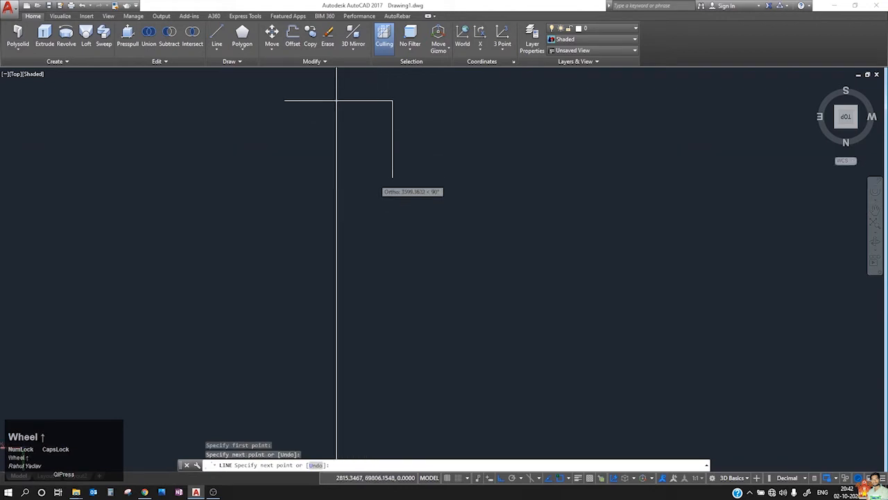
{"action": "key", "text": "Escape"}
- Examine the two crossing lines and the point where they intersect
{"action": "middle_click_drag", "start_coordinate": [365, 134], "coordinate": [400, 234]}
{"action": "scroll", "coordinate": [439, 189], "scroll_direction": "up", "scroll_amount": 3}
{"action": "left_click", "coordinate": [438, 189]}
{"action": "left_click", "coordinate": [413, 297]}
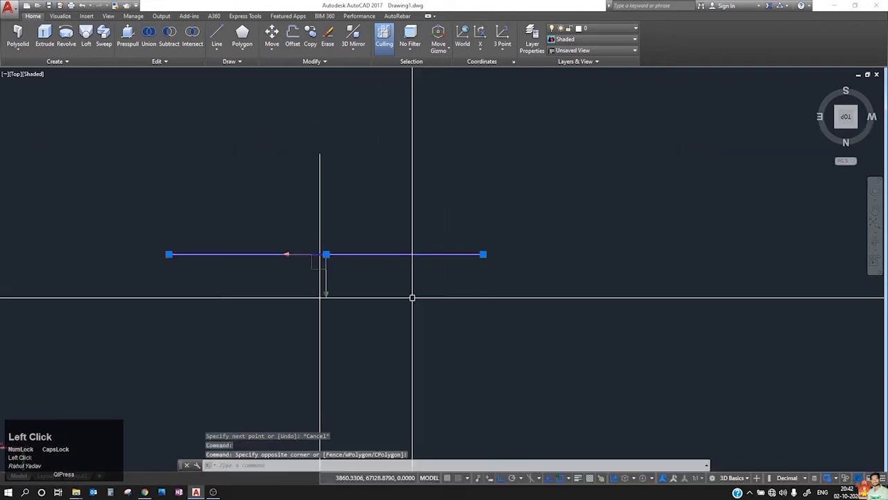
{"action": "key", "text": "Escape"}
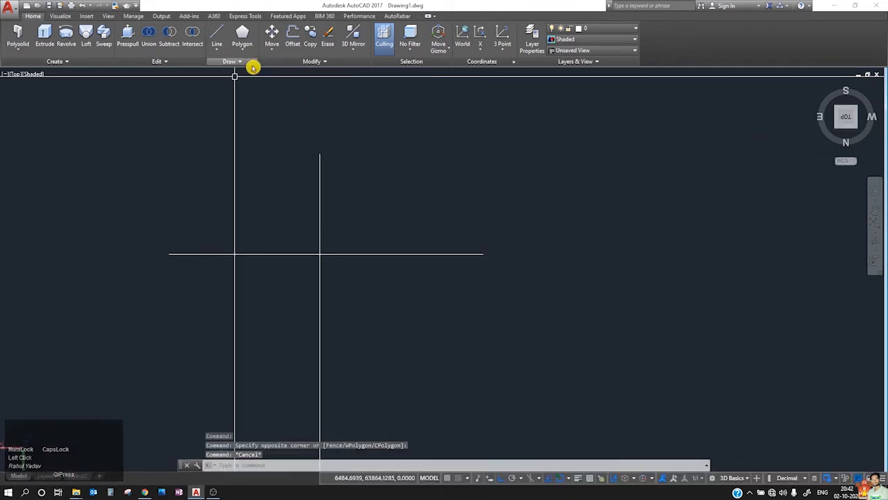
{"action": "left_click", "coordinate": [168, 255]}
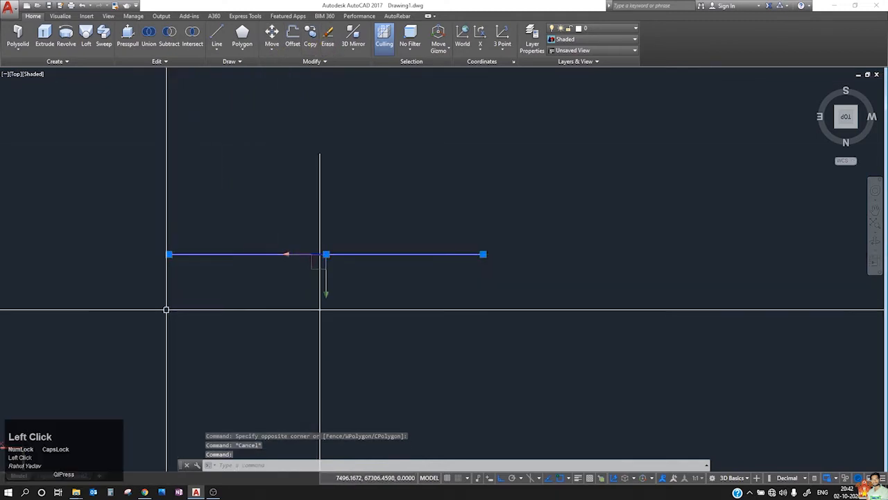
{"action": "key", "text": "Escape"}
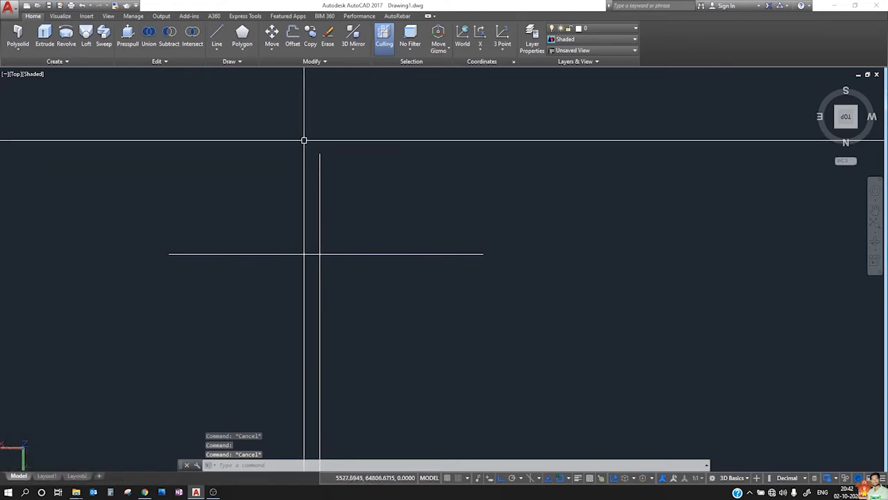
{"action": "left_click", "coordinate": [324, 160]}
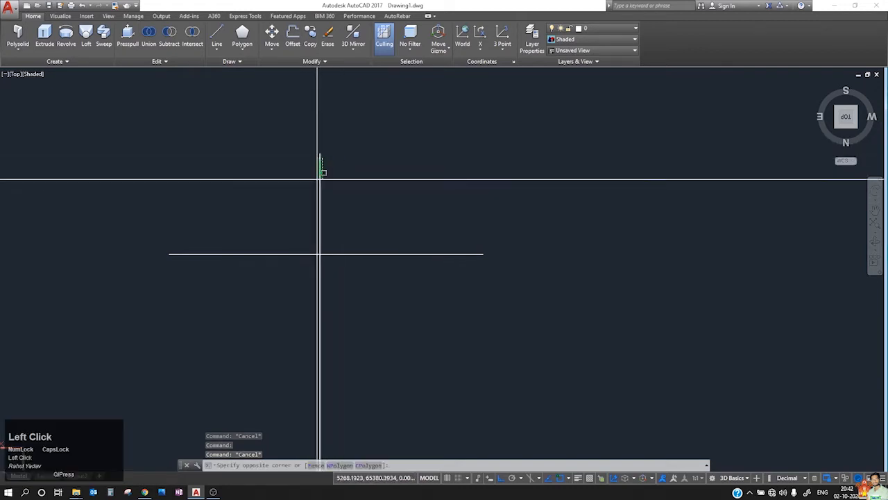
{"action": "key", "text": "Escape"}
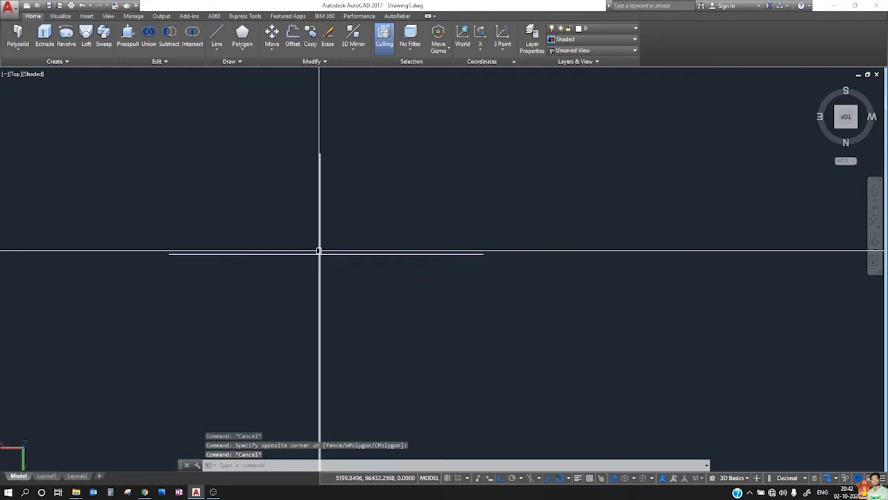
- Try a polysolid with Center justification from the lines' intersection down along the vertical line, and check how it straddles the line
{"action": "left_click", "coordinate": [18, 31]}
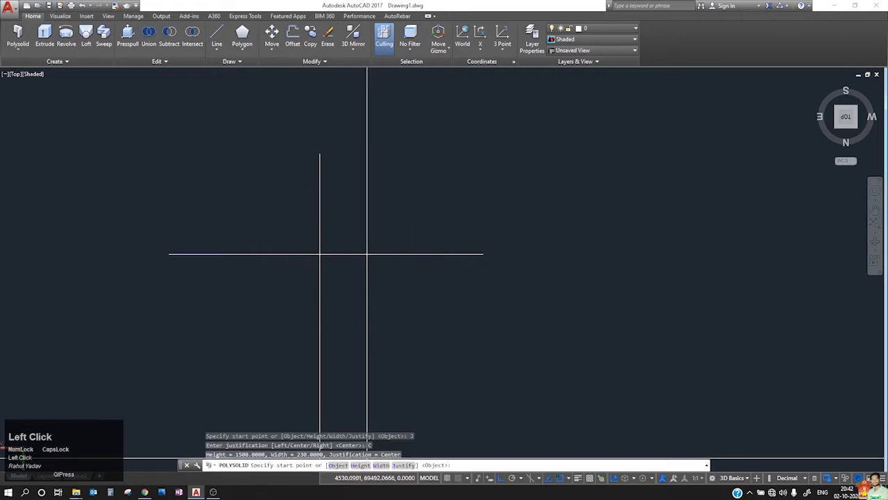
{"action": "left_click", "coordinate": [320, 255]}
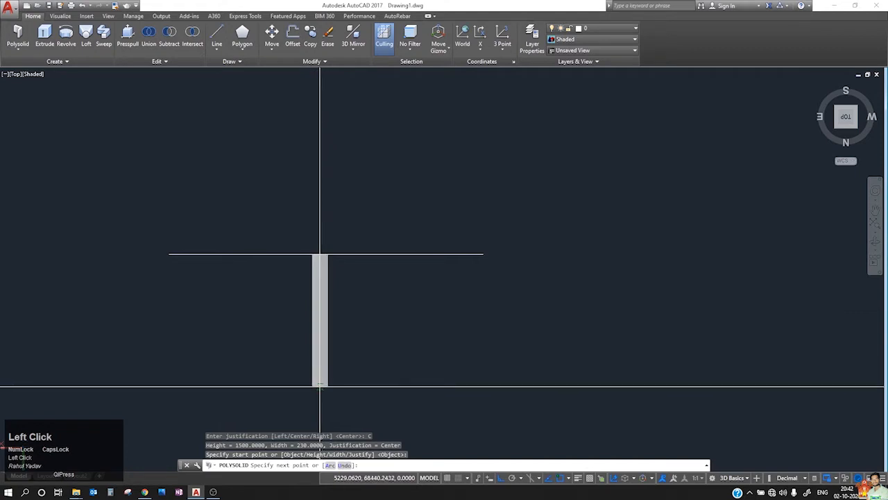
{"action": "scroll", "coordinate": [326, 234], "scroll_direction": "up", "scroll_amount": 5}
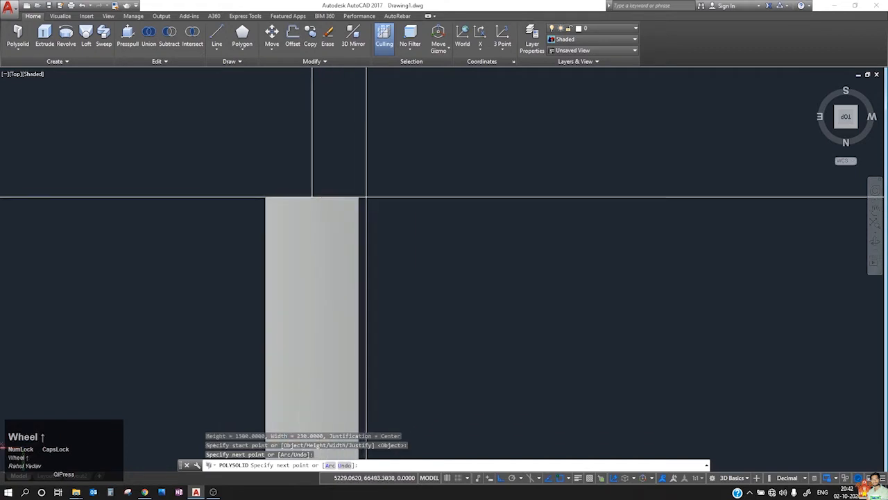
{"action": "key", "text": "Escape"}
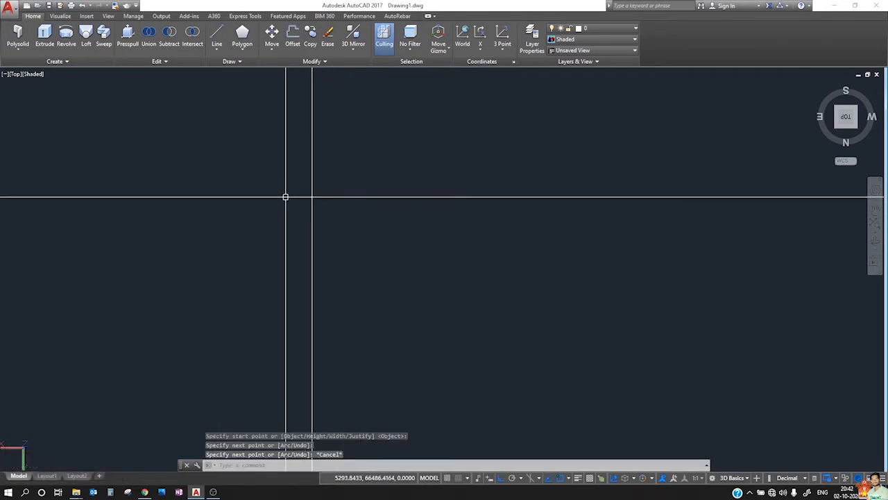
- Try a polysolid with Left justification from the intersection, running down the vertical line, across, and back up past the horizontal line
{"action": "scroll", "coordinate": [294, 192], "scroll_direction": "down", "scroll_amount": 3}
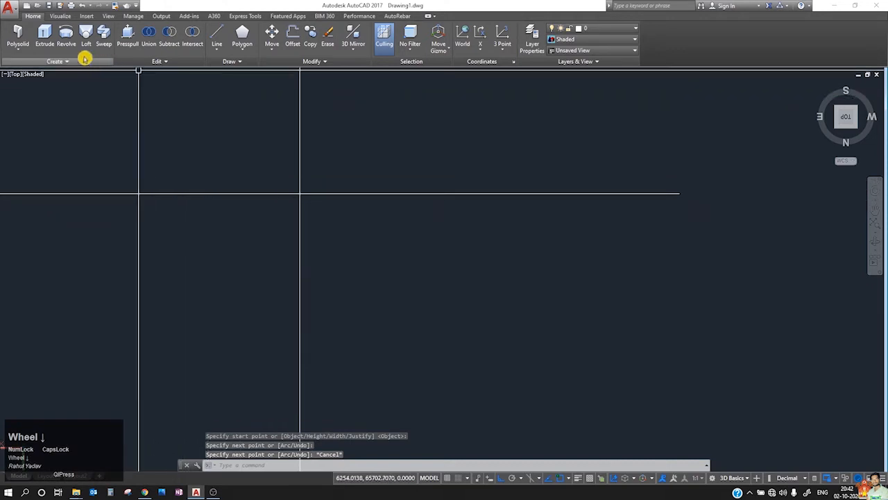
{"action": "left_click", "coordinate": [18, 36]}
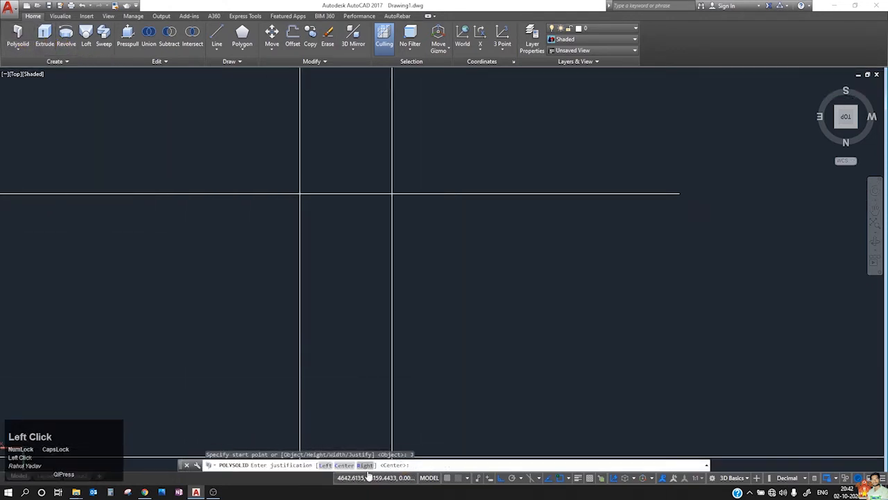
{"action": "left_click", "coordinate": [329, 466]}
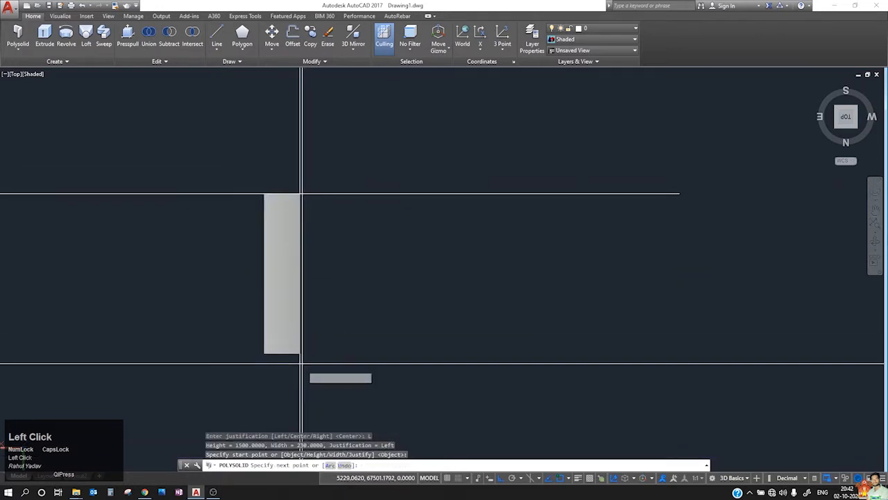
{"action": "left_click", "coordinate": [300, 392]}
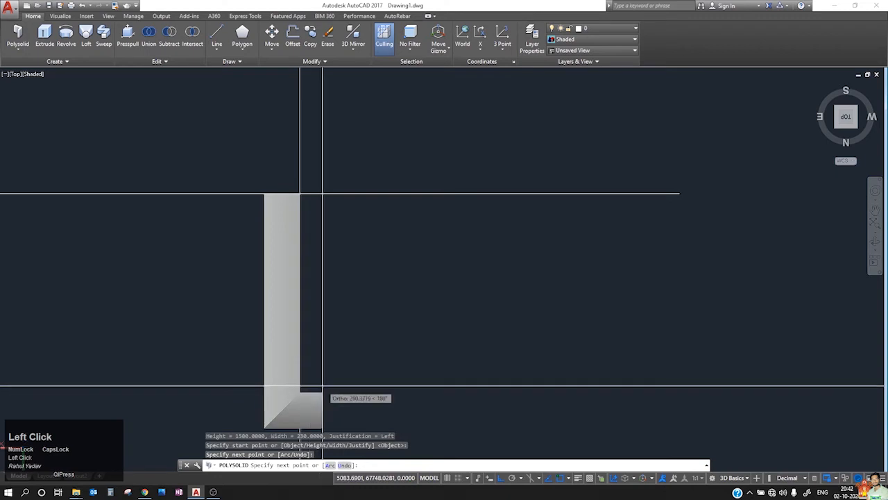
{"action": "left_click", "coordinate": [517, 378]}
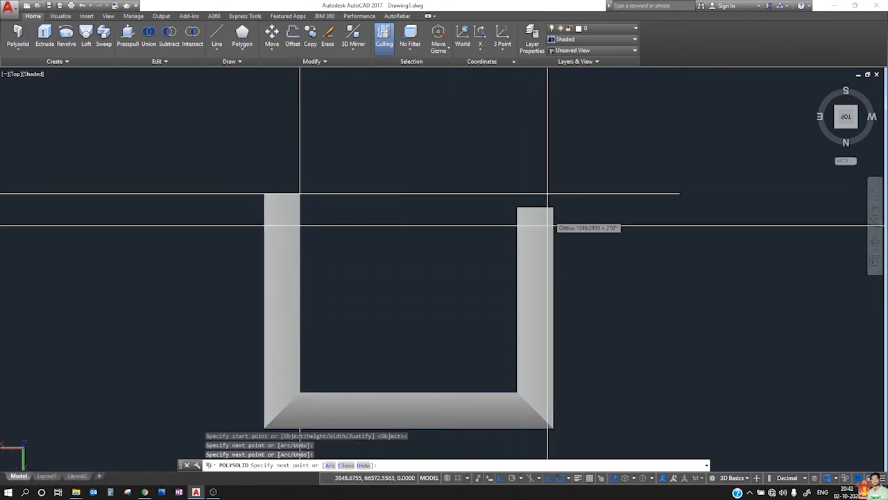
{"action": "left_click", "coordinate": [559, 141]}
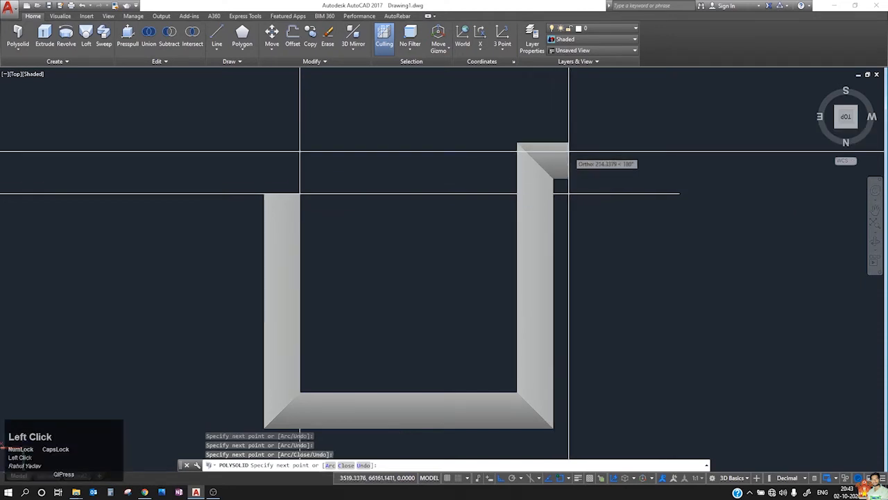
{"action": "key", "text": "Escape"}
- Delete the two crossing lines
{"action": "scroll", "coordinate": [520, 156], "scroll_direction": "down", "scroll_amount": 8}
{"action": "middle_click_drag", "start_coordinate": [462, 160], "coordinate": [398, 192]}
{"action": "left_click", "coordinate": [542, 149]}
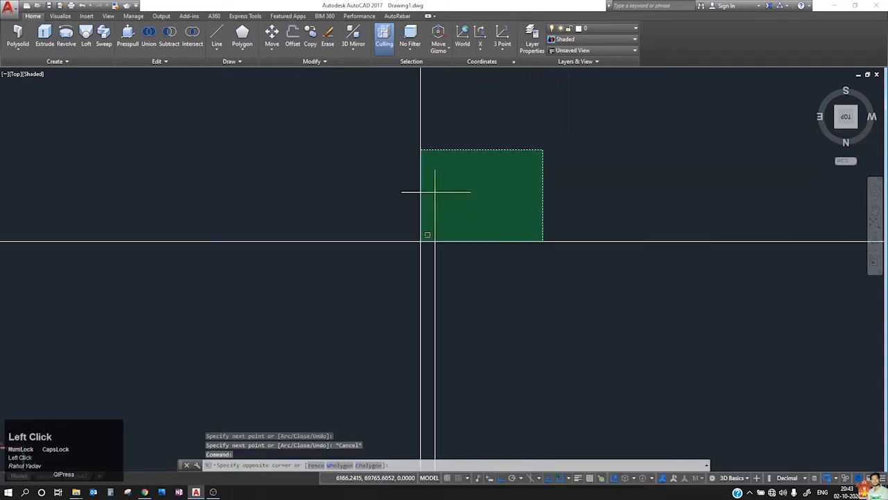
{"action": "left_click", "coordinate": [421, 242]}
- Start a new polysolid with a straight horizontal segment drawn freehand, and switch its following segments to Arc mode
{"action": "left_click", "coordinate": [18, 35]}
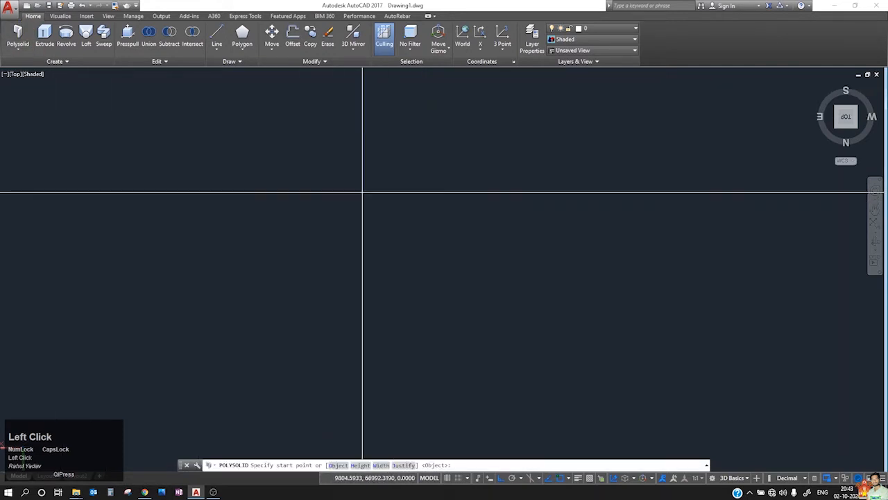
{"action": "left_click", "coordinate": [238, 232]}
{"action": "scroll", "coordinate": [400, 223], "scroll_direction": "up", "scroll_amount": 5}
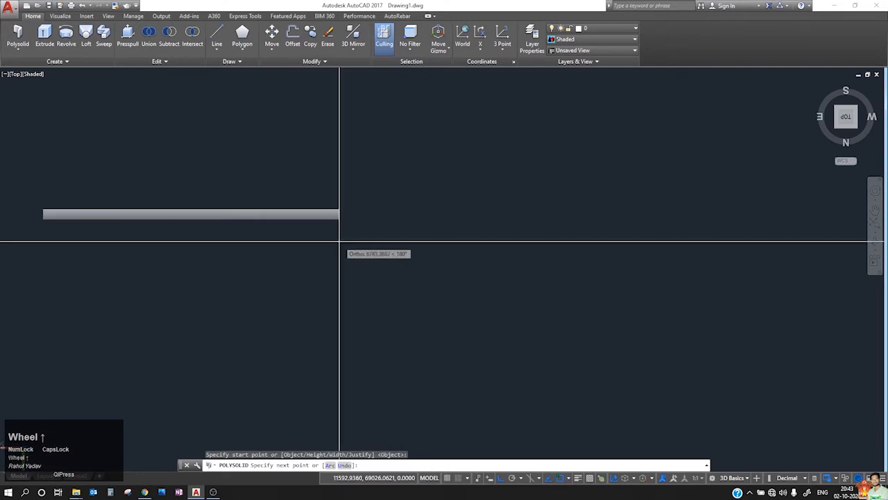
{"action": "left_click", "coordinate": [298, 229]}
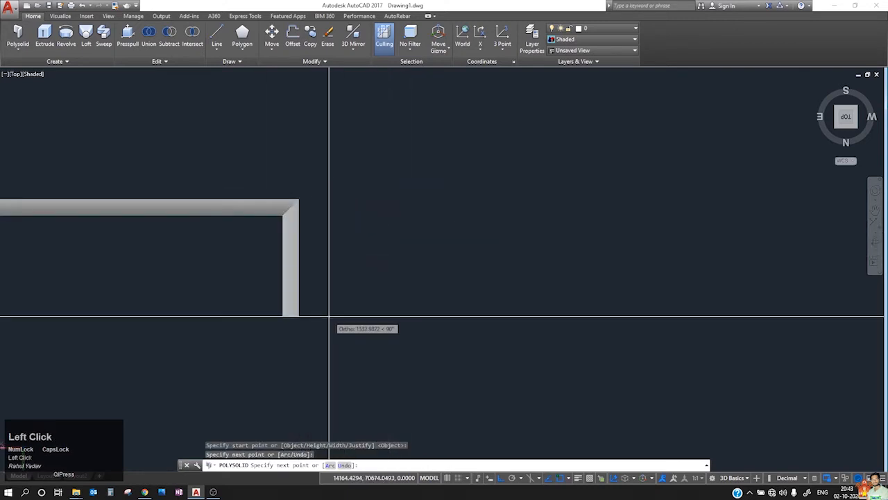
{"action": "type", "text": "a"}
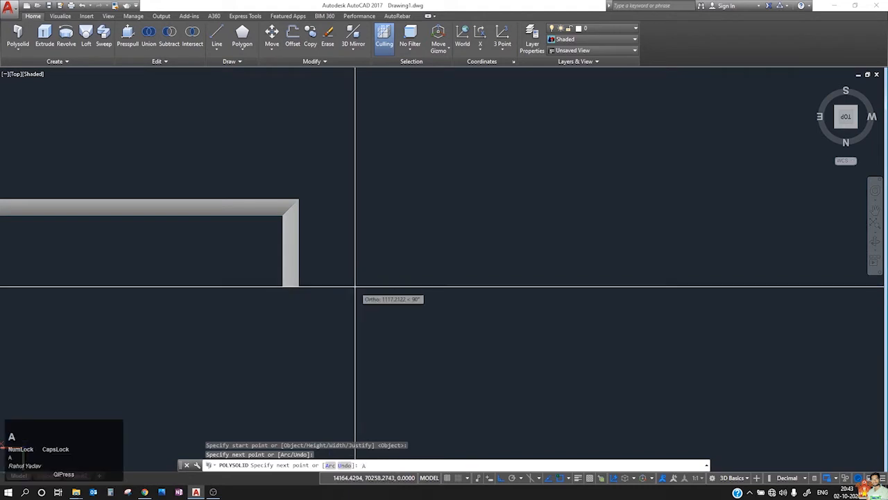
{"action": "key", "text": "space"}
{"action": "scroll", "coordinate": [326, 266], "scroll_direction": "up", "scroll_amount": 4}
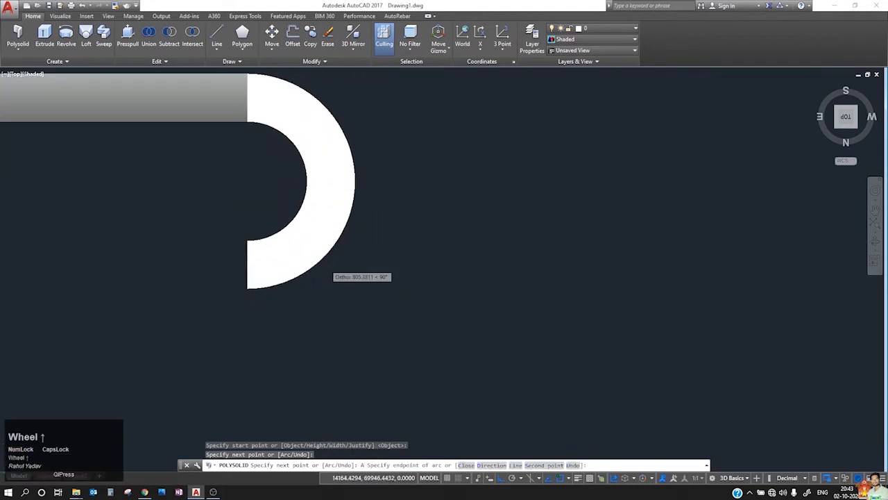
{"action": "scroll", "coordinate": [360, 267], "scroll_direction": "down", "scroll_amount": 5}
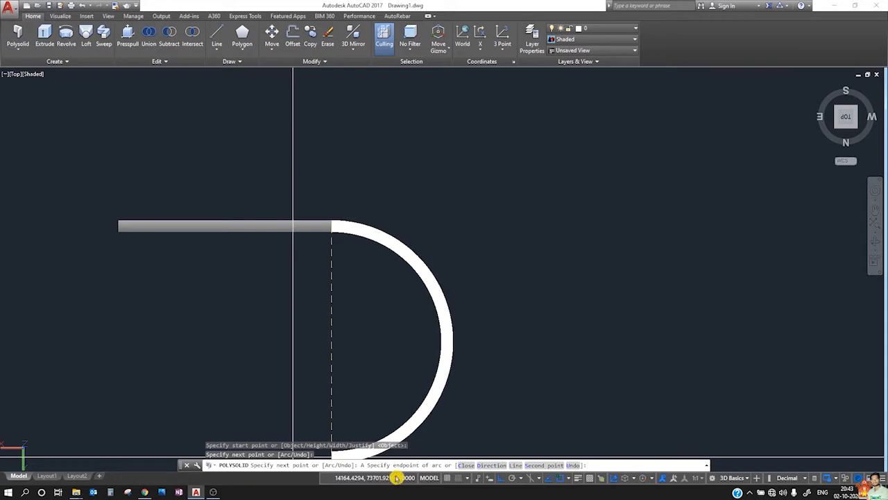
- Add an outward-curving arc using the Second point option, ending directly below the straight segment's end, and close the polysolid
{"action": "left_click", "coordinate": [543, 465]}
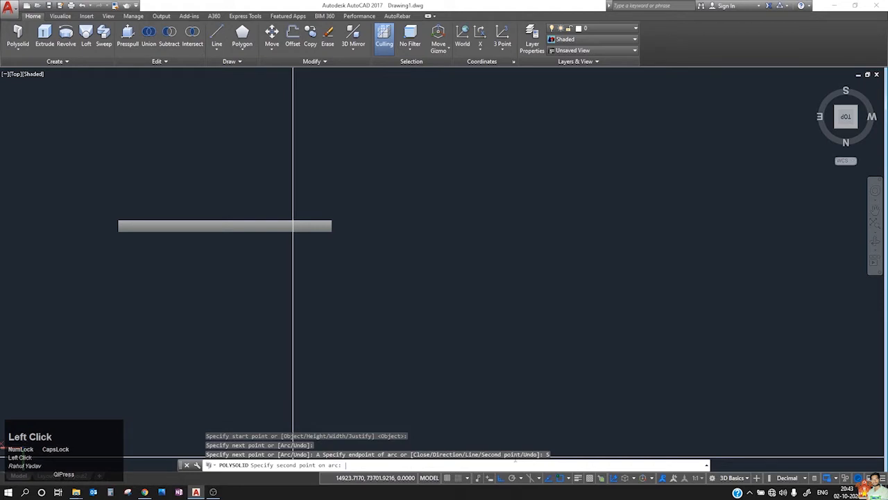
{"action": "left_click", "coordinate": [352, 363]}
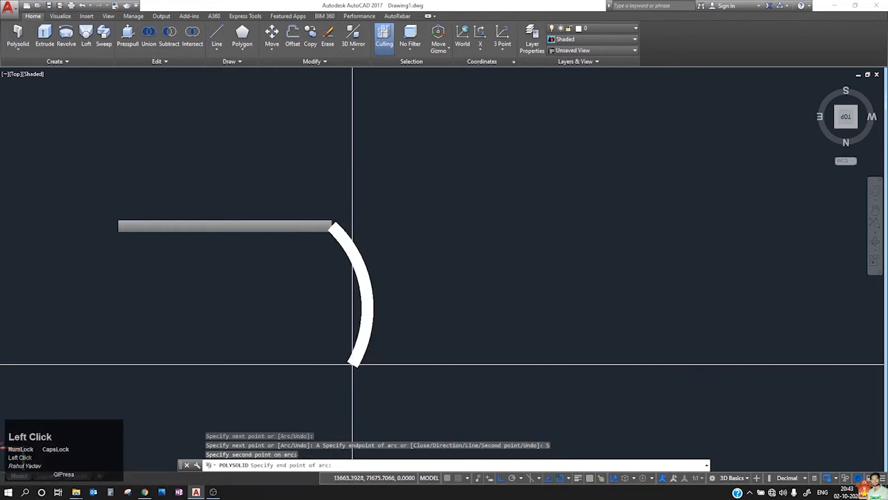
{"action": "left_click", "coordinate": [330, 397]}
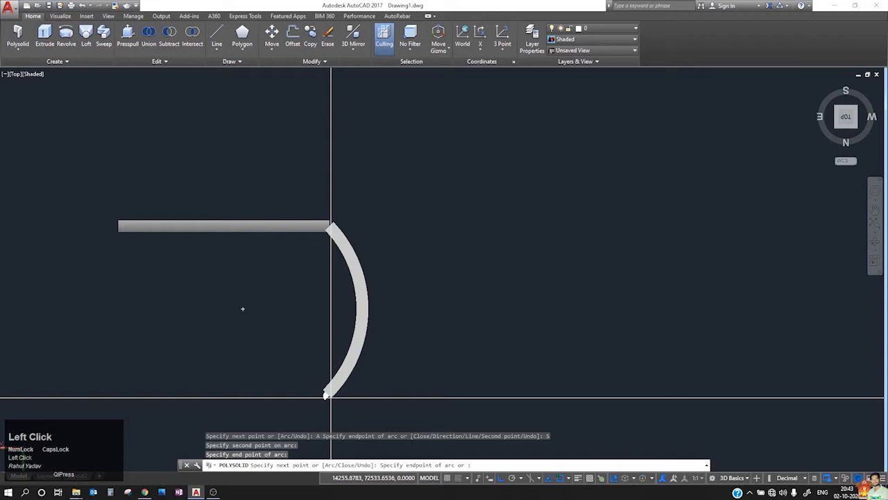
{"action": "key", "text": "space"}
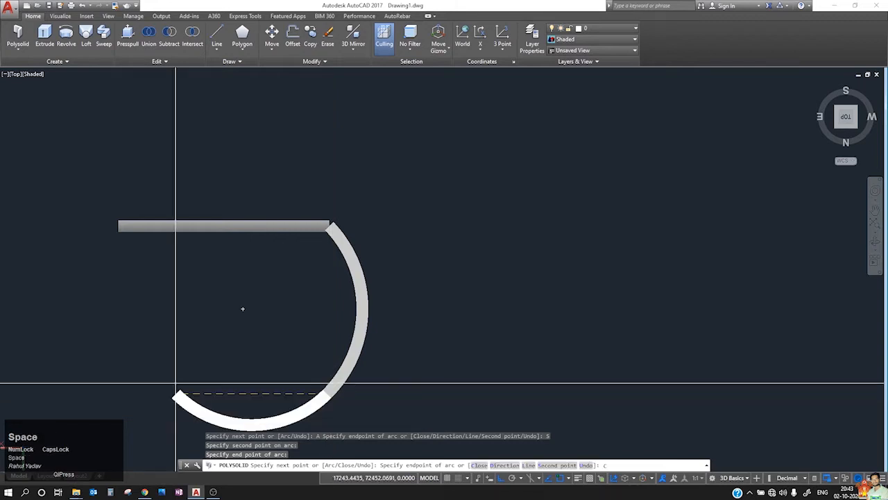
- Finish the closed arc-sided polysolid and undo it to clear the drawing
{"action": "key", "text": "space"}
{"action": "key", "text": "space"}
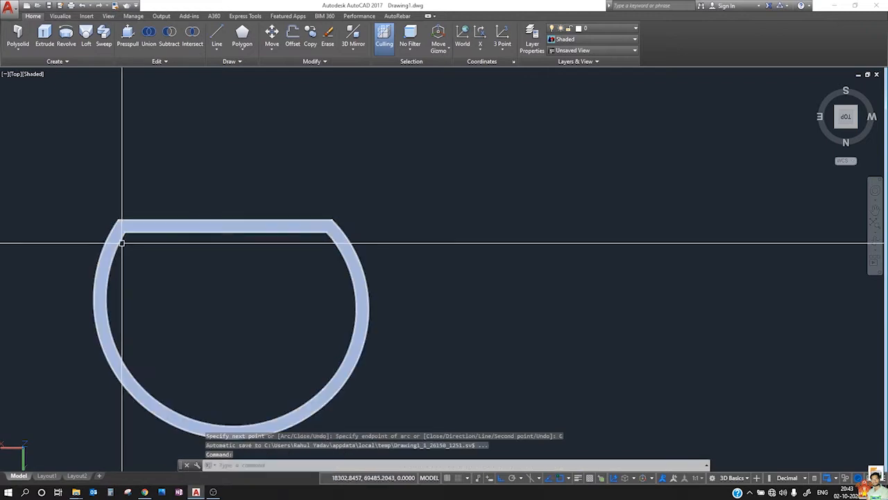
{"action": "key", "text": "ctrl+z"}
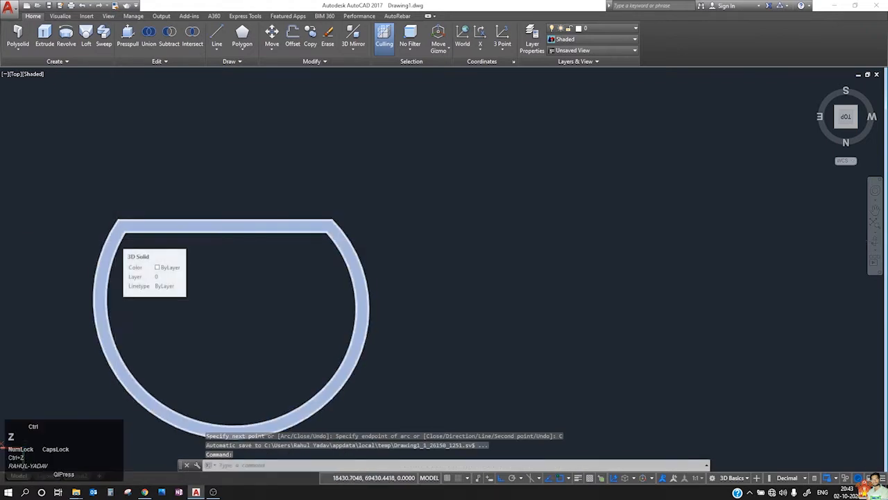
- Try a new polysolid with a straight horizontal segment and a semicircular Arc segment ending directly below its end
{"action": "left_click", "coordinate": [18, 36]}
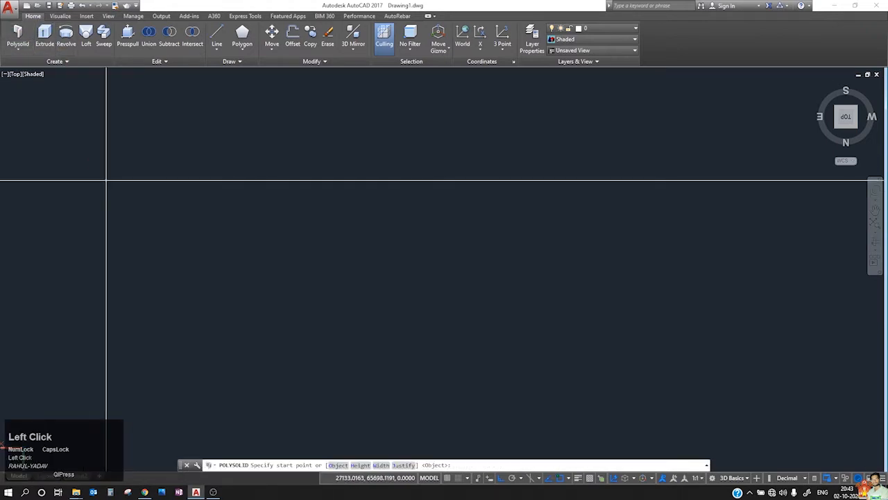
{"action": "left_click", "coordinate": [150, 263]}
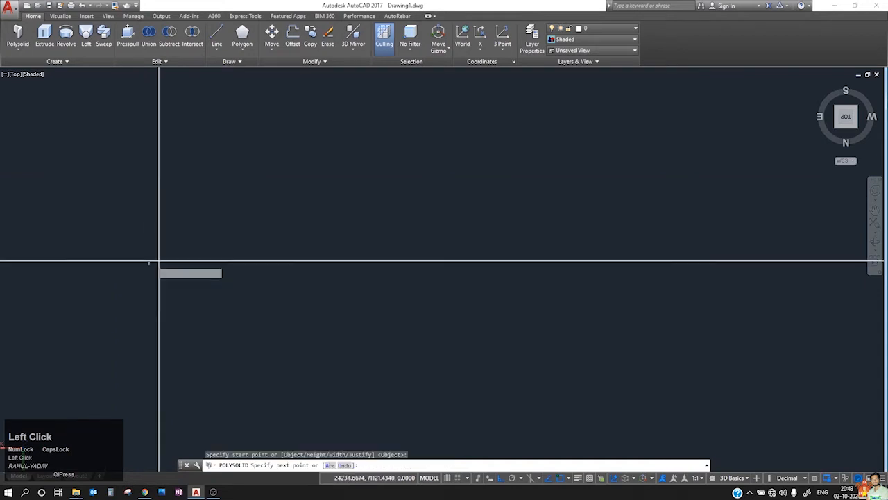
{"action": "left_click", "coordinate": [338, 257]}
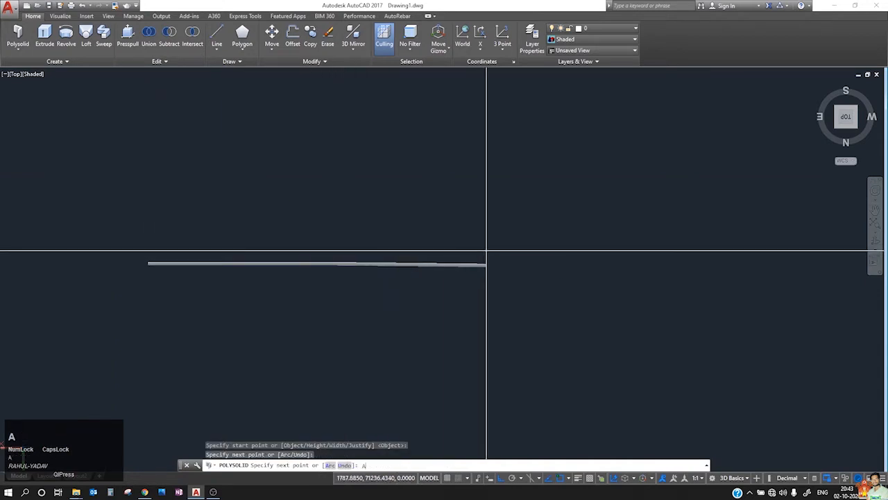
{"action": "type", "text": "A"}
{"action": "key", "text": "space"}
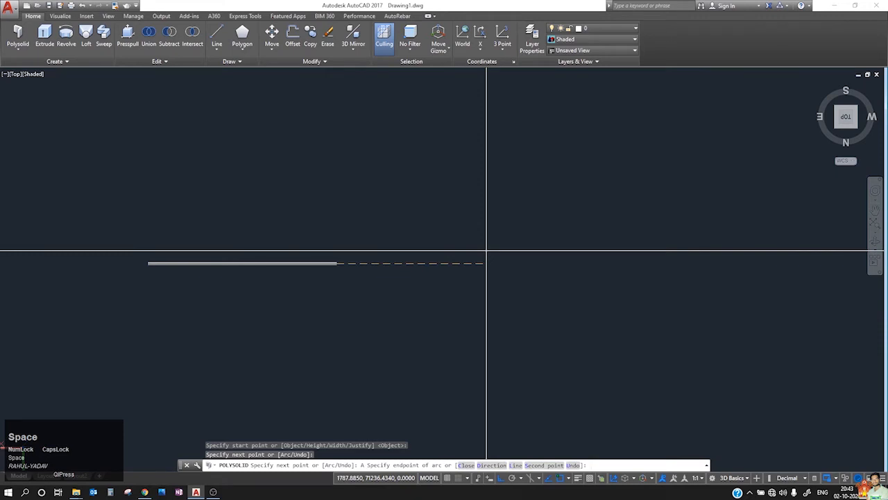
{"action": "left_click", "coordinate": [363, 318]}
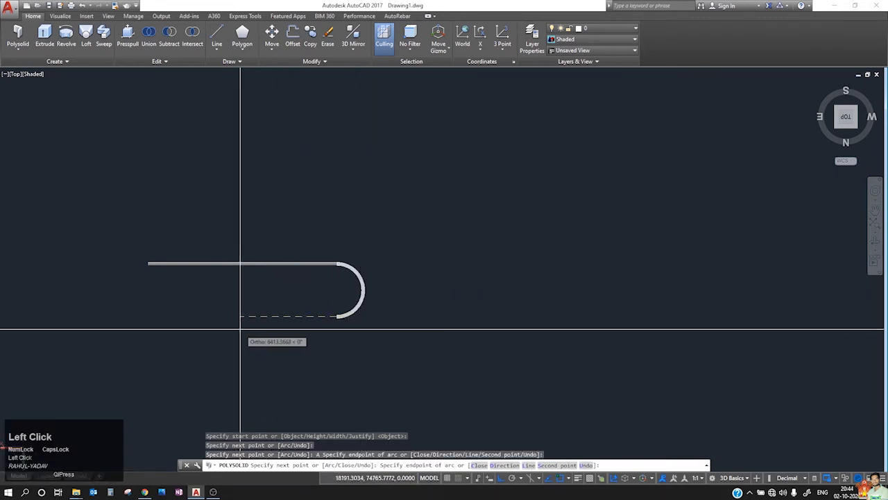
- Try to return to Line mode, run a straight segment back below the start and close up to it, and cancel the polysolid
{"action": "type", "text": "L"}
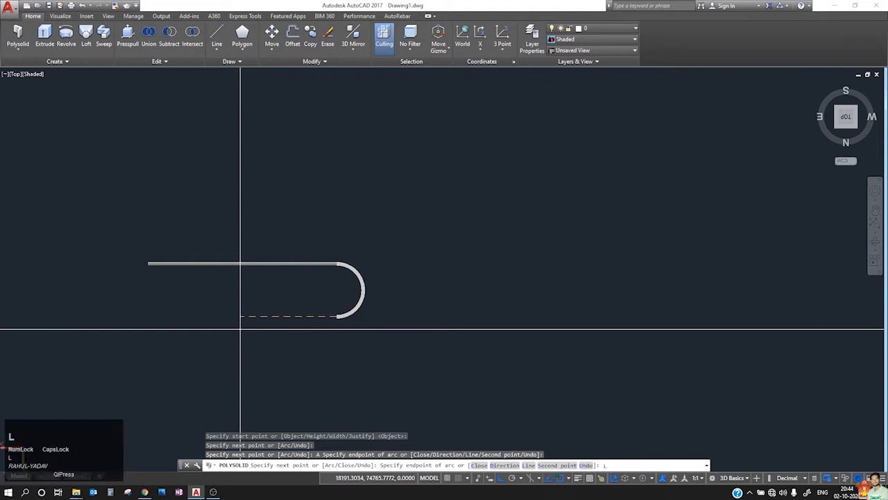
{"action": "key", "text": "Return"}
{"action": "scroll", "coordinate": [154, 306], "scroll_direction": "up", "scroll_amount": 3}
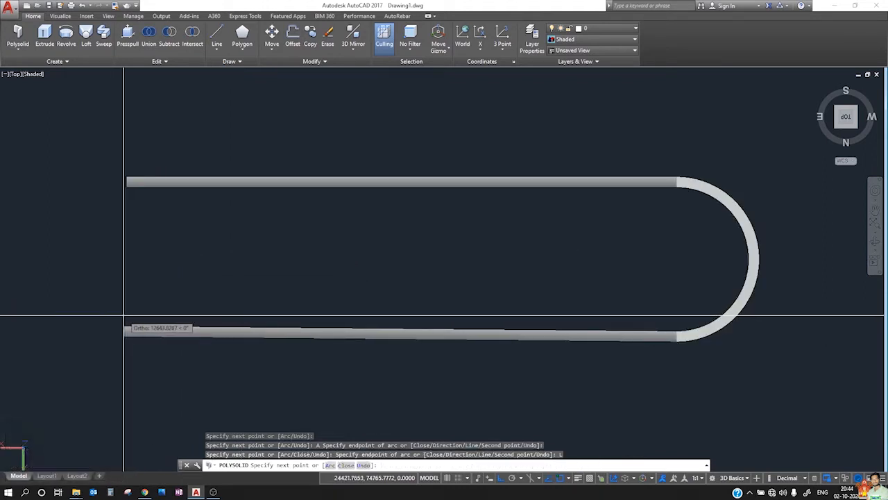
{"action": "left_click", "coordinate": [132, 317]}
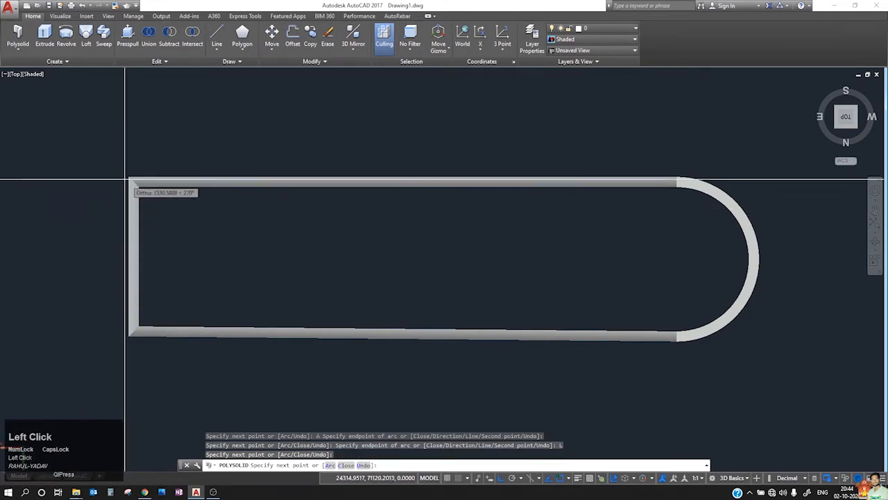
{"action": "left_click", "coordinate": [132, 183]}
{"action": "key", "text": "Escape"}
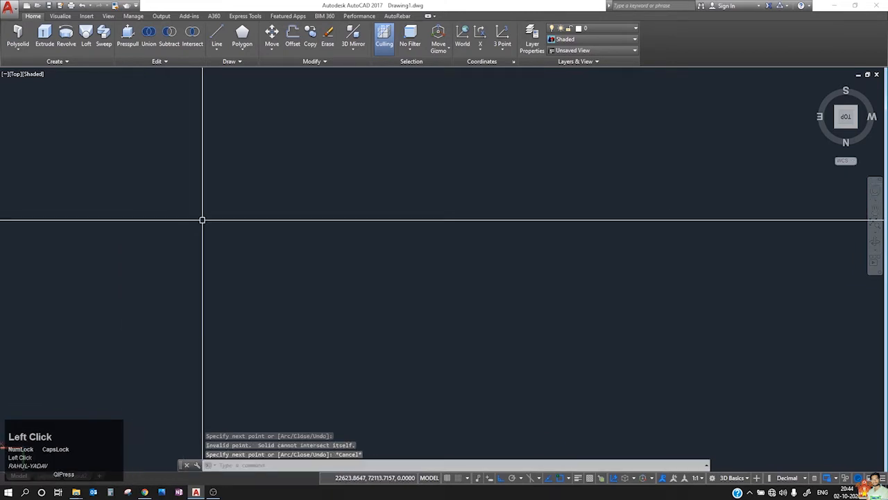
- Start a polysolid with a straight horizontal segment and a semicircular Arc segment ending directly below the segment's end
{"action": "left_click", "coordinate": [17, 37]}
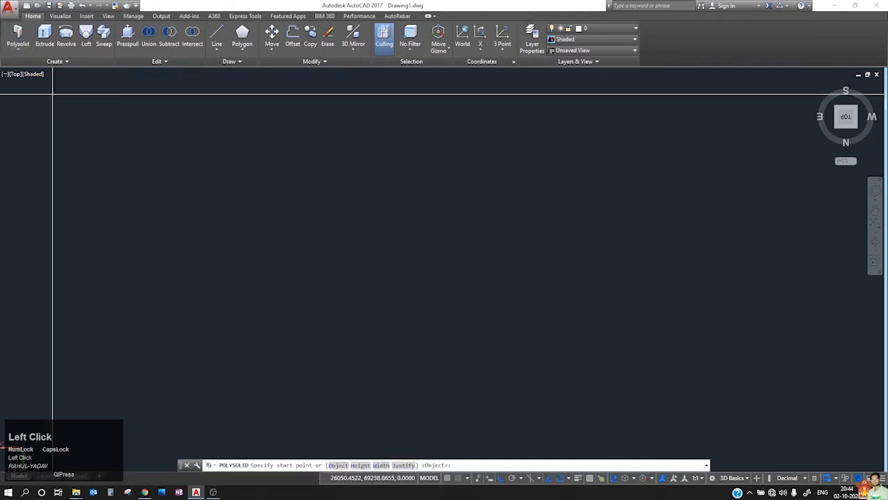
{"action": "left_click", "coordinate": [140, 202]}
{"action": "left_click", "coordinate": [435, 202]}
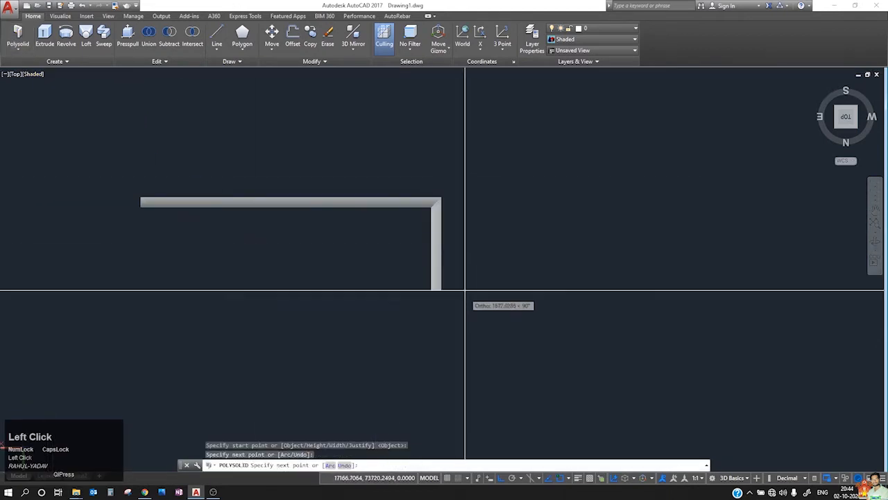
{"action": "type", "text": "A"}
{"action": "key", "text": "space"}
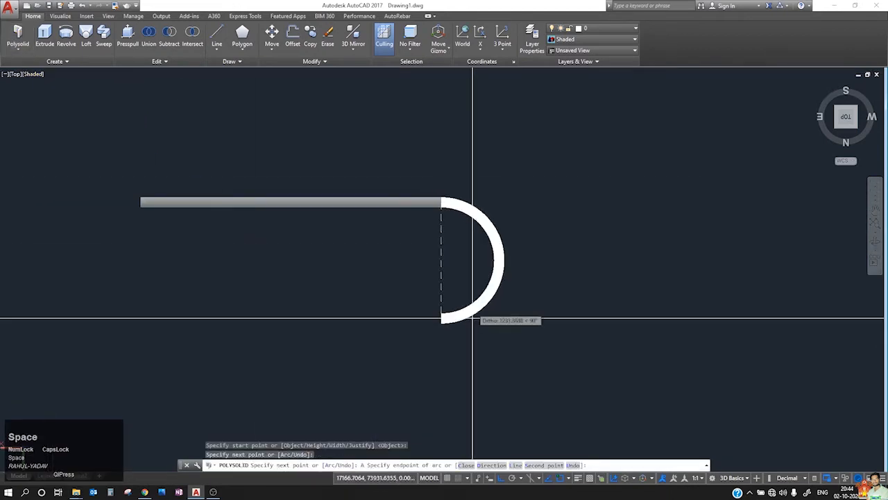
{"action": "left_click", "coordinate": [472, 345]}
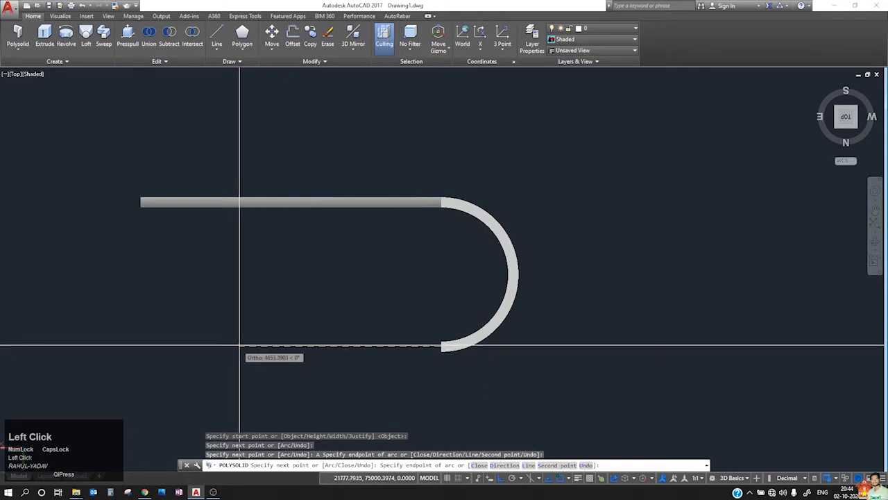
- Switch to Line mode, run a segment back below the start and another up to the first segment, and finish the polysolid
{"action": "type", "text": "L"}
{"action": "key", "text": "space"}
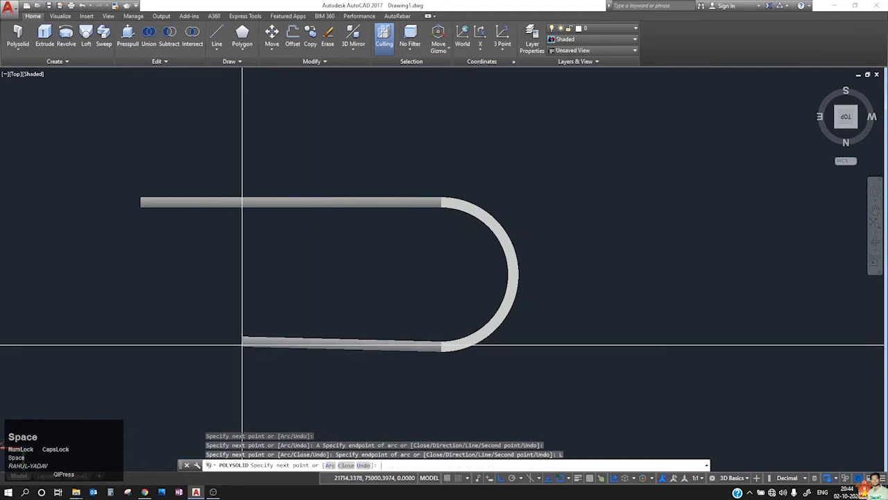
{"action": "left_click", "coordinate": [142, 334]}
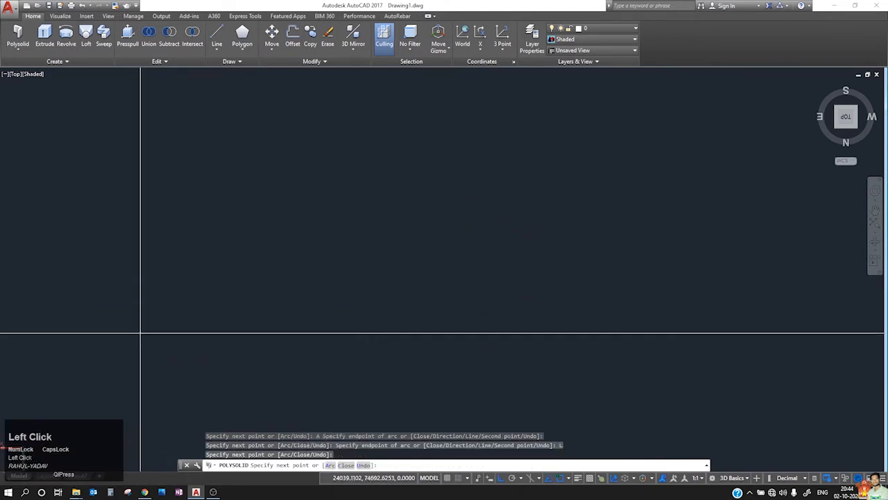
{"action": "left_click", "coordinate": [143, 200]}
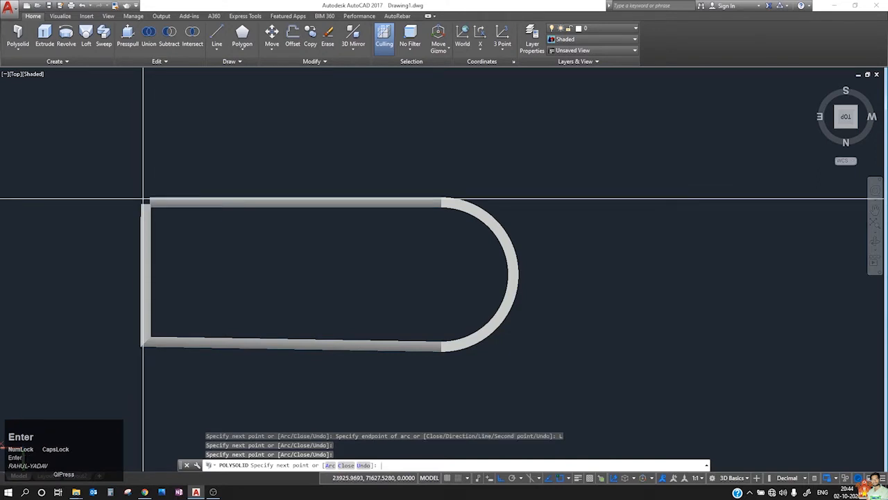
{"action": "key", "text": "Return"}
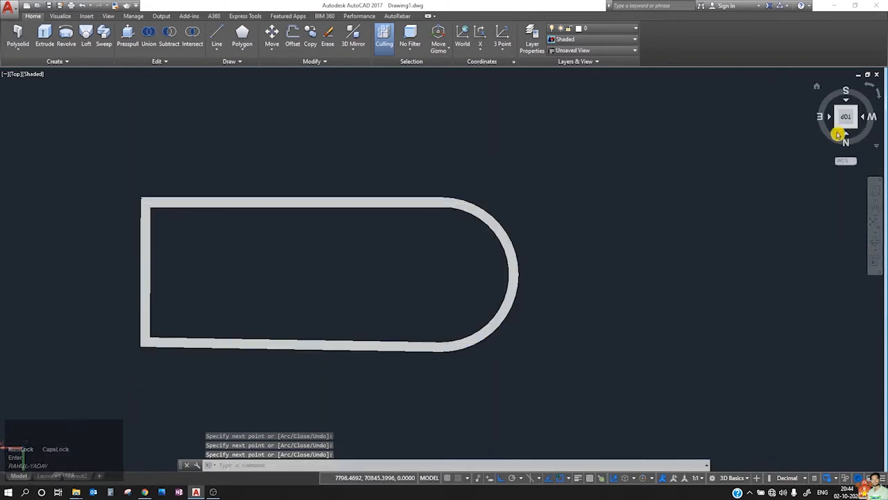
- Examine the round-ended polysolid wall in 3D from isometric, near-top and front angles
{"action": "left_click", "coordinate": [838, 134]}
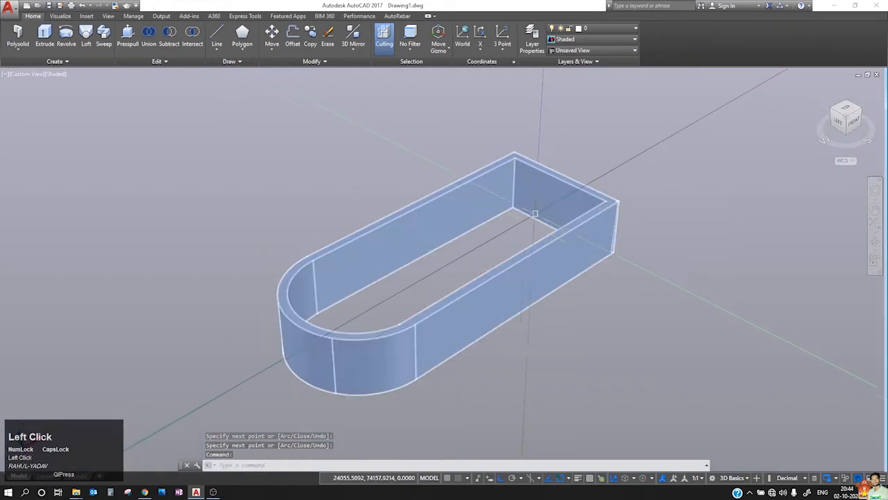
{"action": "scroll", "coordinate": [475, 280], "scroll_direction": "up", "scroll_amount": 3}
{"action": "scroll", "coordinate": [474, 280], "scroll_direction": "down", "scroll_amount": 3}
{"action": "middle_click_drag", "start_coordinate": [506, 184], "coordinate": [405, 270], "text": "shift"}
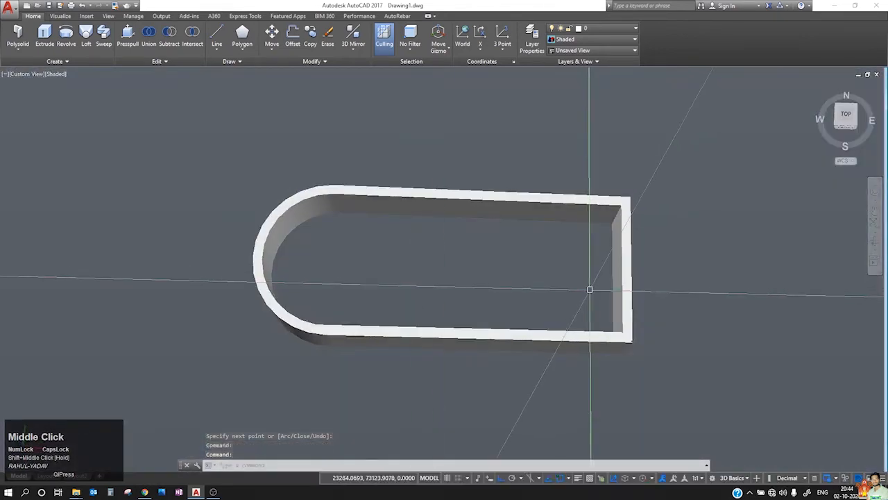
{"action": "scroll", "coordinate": [590, 289], "scroll_direction": "up", "scroll_amount": 5}
{"action": "scroll", "coordinate": [537, 293], "scroll_direction": "down", "scroll_amount": 10}
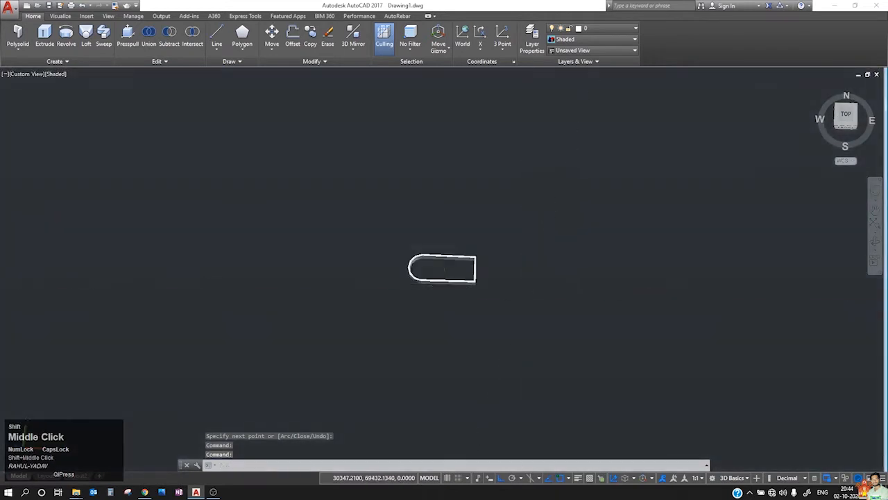
{"action": "middle_click_drag", "start_coordinate": [444, 274], "coordinate": [418, 261], "text": "shift"}
{"action": "scroll", "coordinate": [452, 264], "scroll_direction": "up", "scroll_amount": 5}
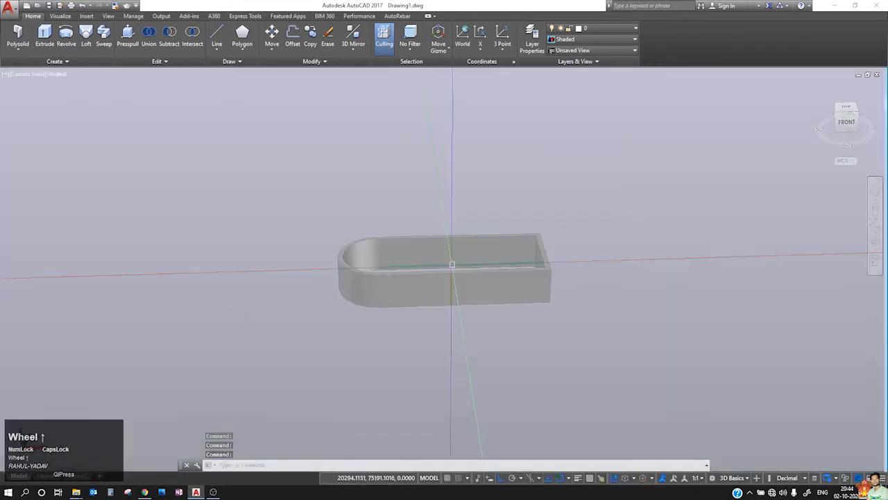
- Delete the round-ended polysolid
{"action": "left_click", "coordinate": [495, 195]}
{"action": "left_click", "coordinate": [423, 264]}
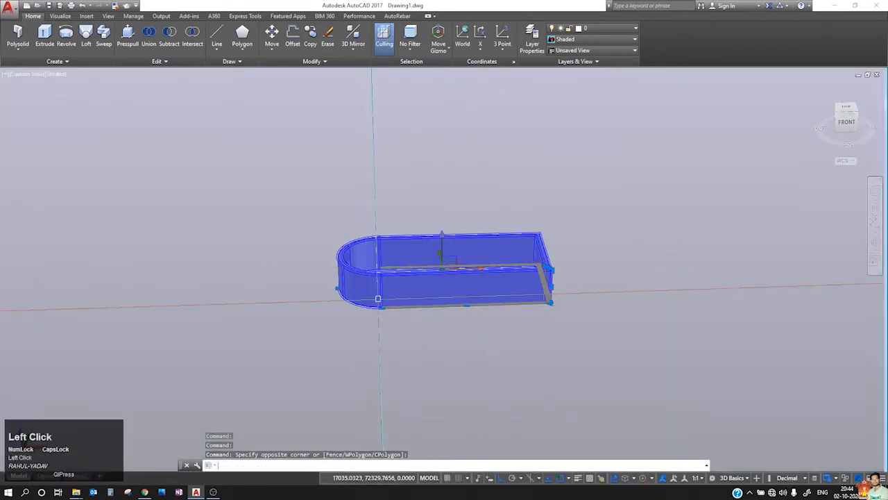
{"action": "key", "text": "Delete"}
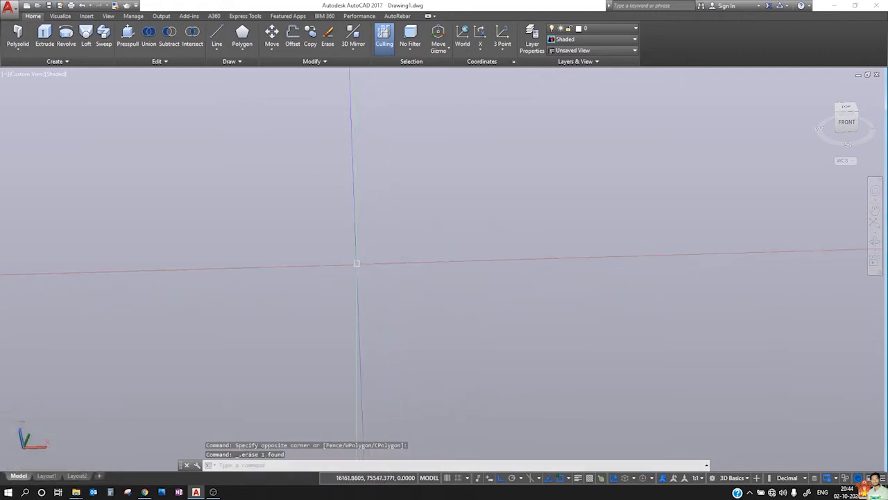
{"action": "key", "text": "Escape"}
{"action": "key", "text": "Escape"}
{"action": "key", "text": "Escape"}
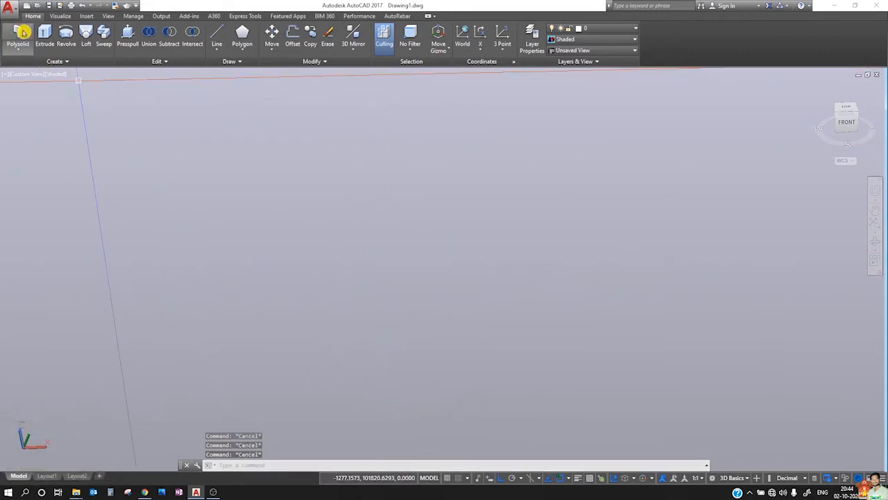
{"action": "left_click", "coordinate": [16, 51]}
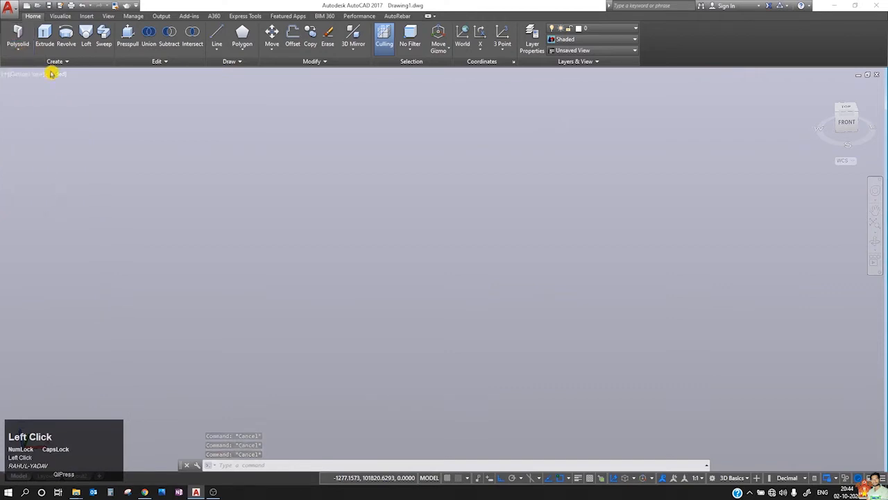
{"action": "left_click", "coordinate": [26, 52]}
{"action": "left_click", "coordinate": [27, 51]}
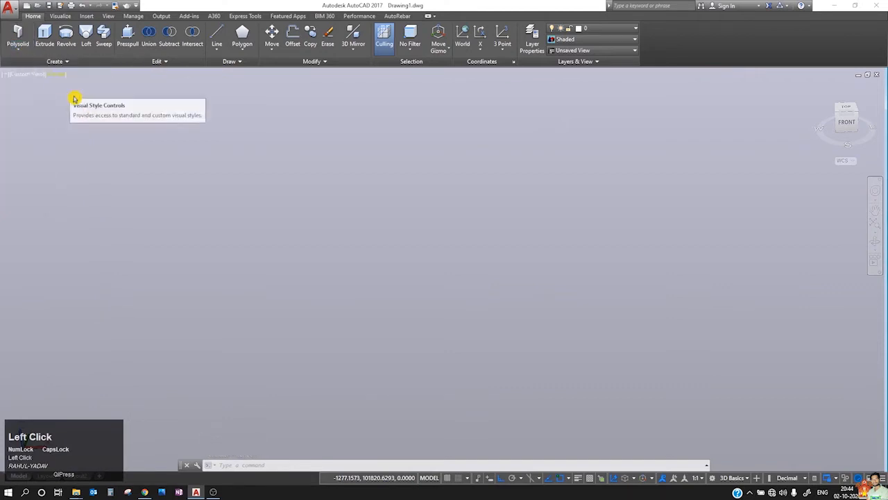
{"action": "left_click", "coordinate": [62, 61]}
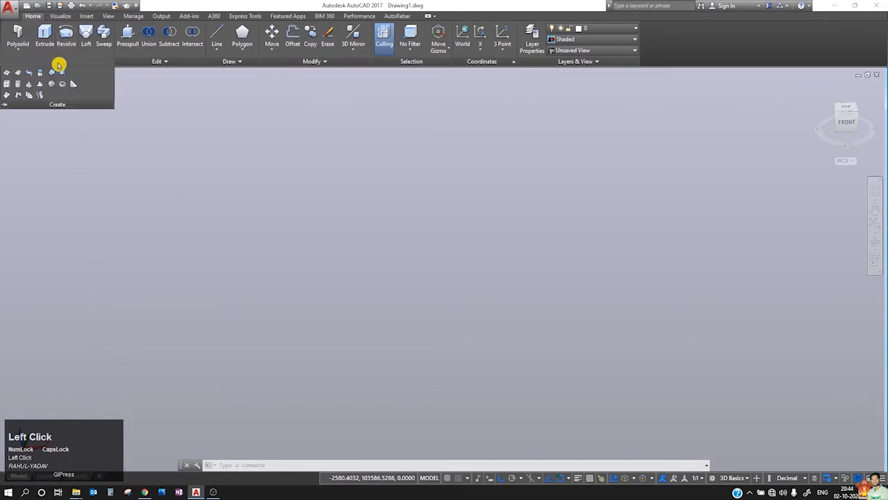
{"action": "left_click", "coordinate": [46, 32]}
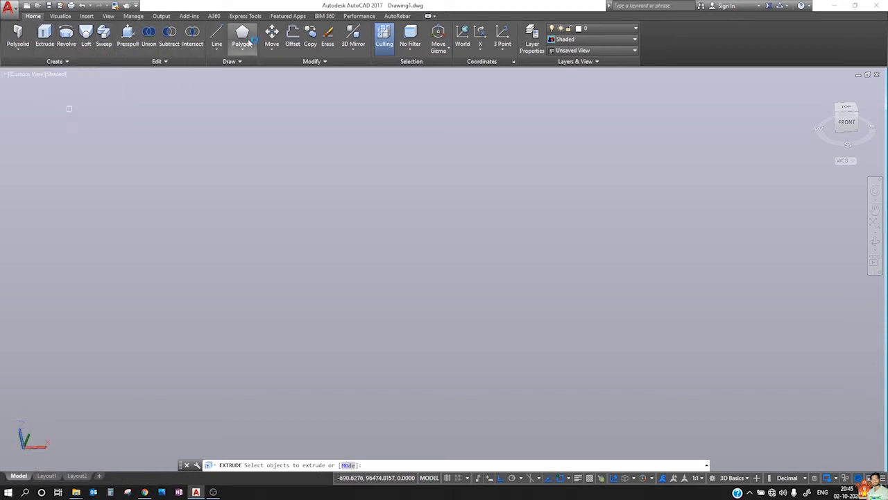
{"action": "key", "text": "Escape"}
{"action": "key", "text": "Escape"}
- Draw a four-sided closed outline freehand with the Line command, returning to the start of the first edge
{"action": "left_click", "coordinate": [215, 38]}
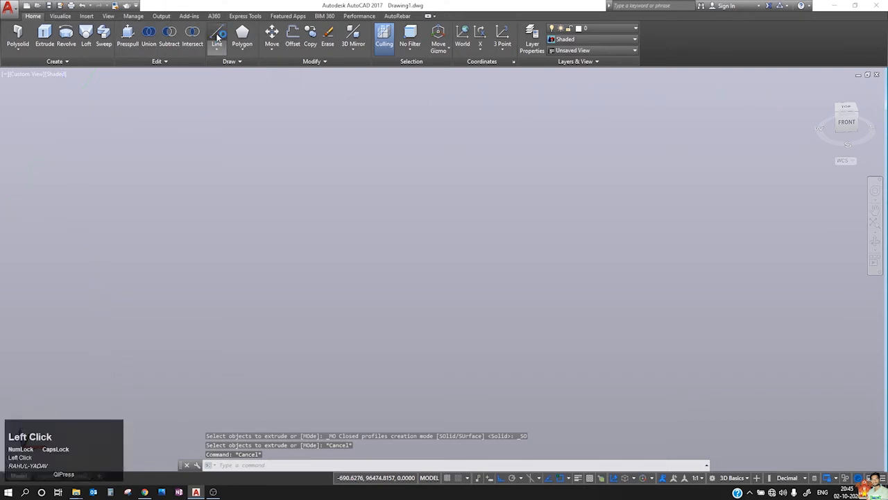
{"action": "left_click", "coordinate": [347, 291]}
{"action": "left_click", "coordinate": [490, 286]}
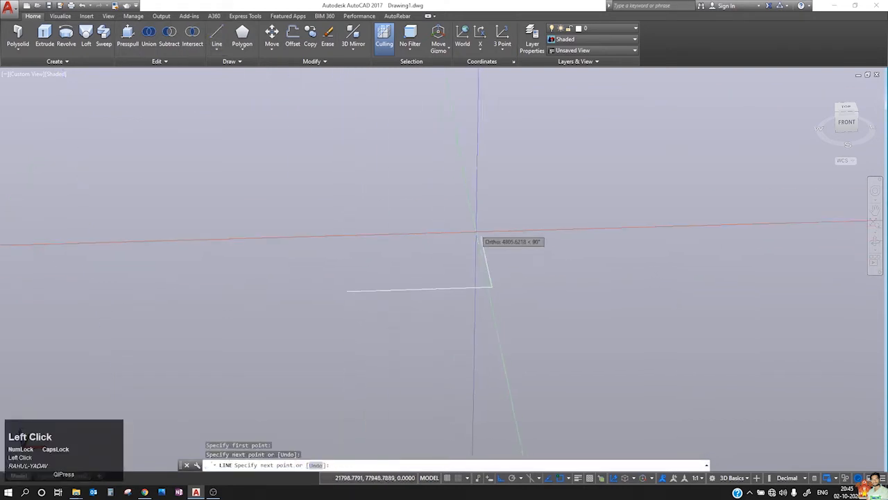
{"action": "left_click", "coordinate": [467, 170]}
{"action": "left_click", "coordinate": [304, 173]}
{"action": "left_click", "coordinate": [319, 277]}
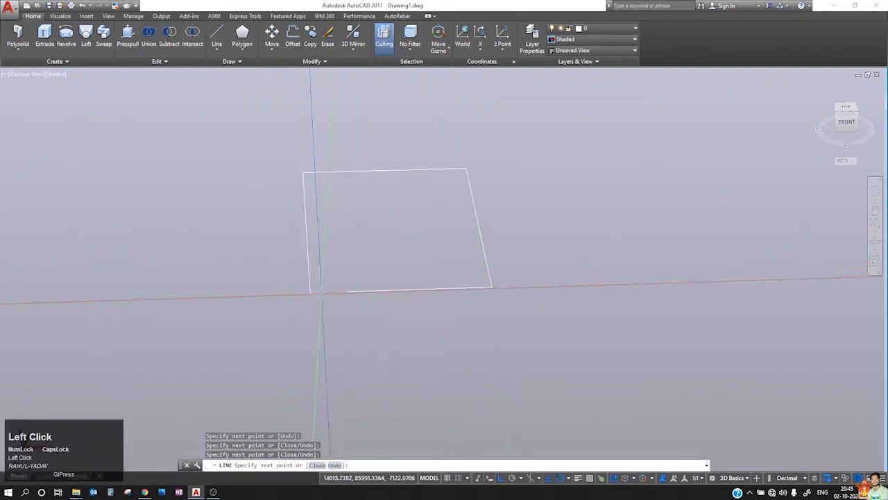
{"action": "scroll", "coordinate": [340, 286], "scroll_direction": "up", "scroll_amount": 5}
{"action": "scroll", "coordinate": [351, 298], "scroll_direction": "down", "scroll_amount": 5}
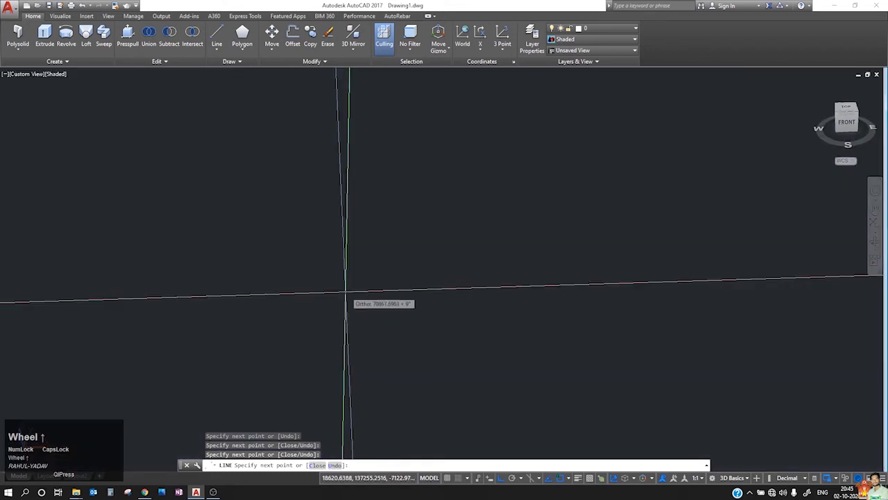
{"action": "left_click", "coordinate": [365, 287]}
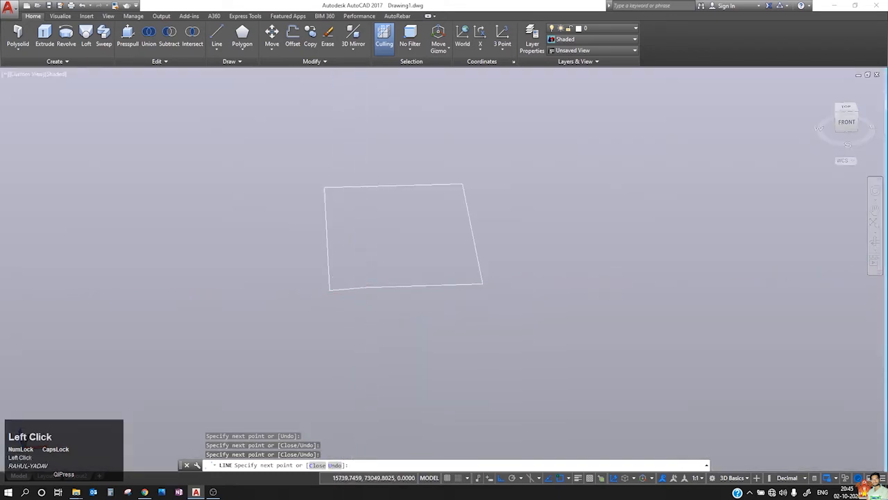
- Finish the line chain and join all segments of the four-sided outline into a single polyline
{"action": "key", "text": "Escape"}
{"action": "left_click", "coordinate": [432, 300]}
{"action": "left_click", "coordinate": [428, 283]}
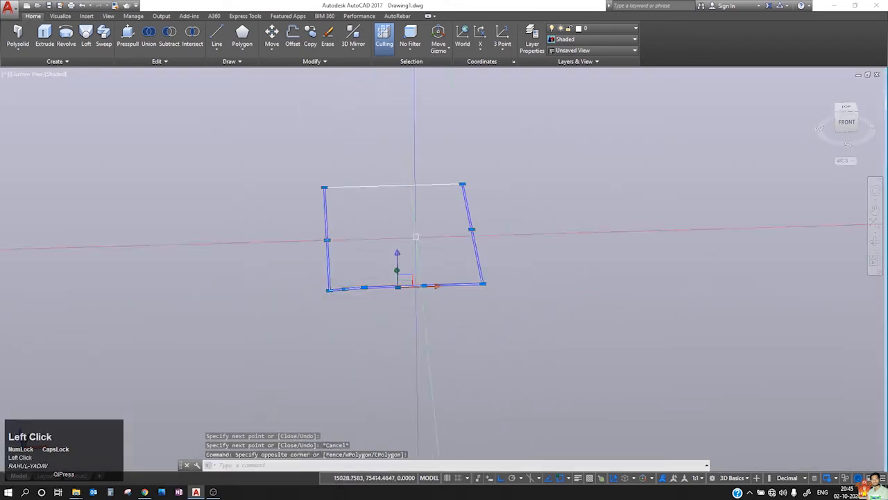
{"action": "left_click", "coordinate": [458, 168]}
{"action": "left_click", "coordinate": [247, 272]}
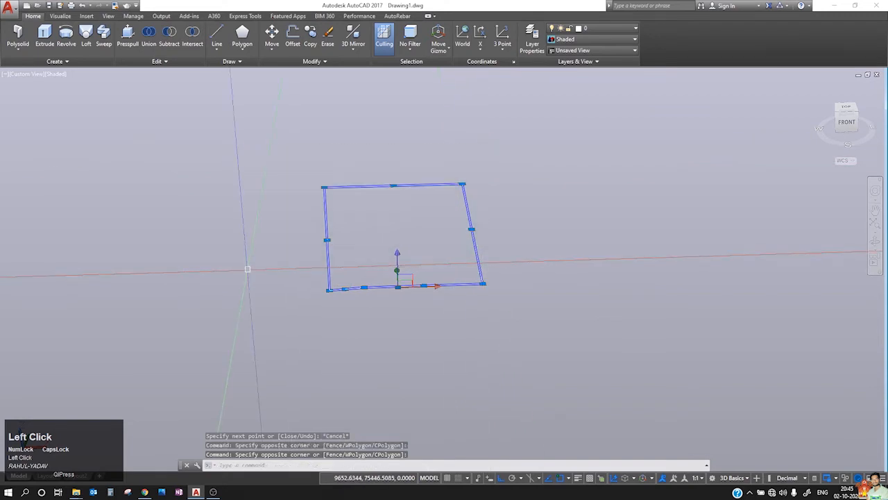
{"action": "type", "text": "j"}
{"action": "key", "text": "Return"}
{"action": "left_click", "coordinate": [341, 227]}
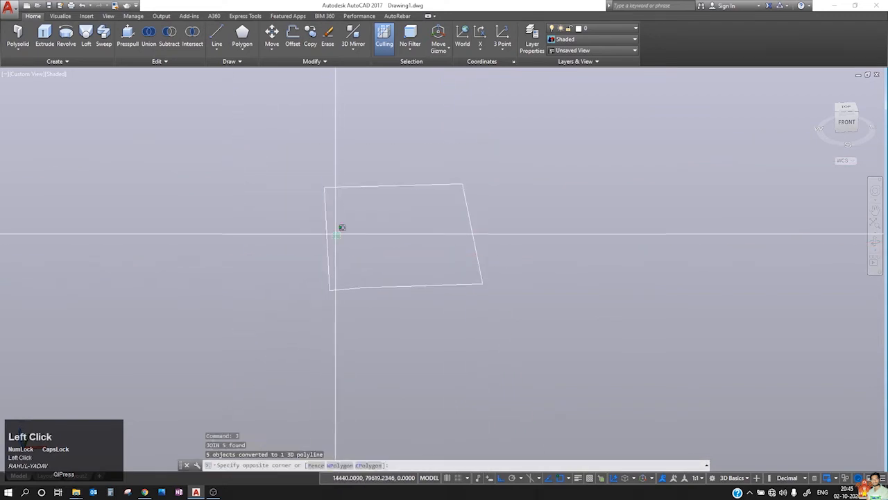
{"action": "left_click", "coordinate": [276, 254]}
{"action": "key", "text": "Escape"}
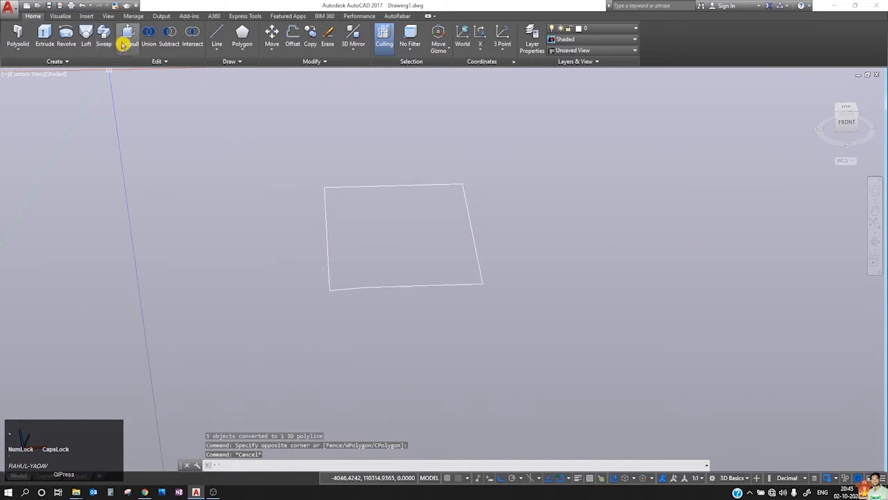
- Try to extrude the joined outline, accepting the default height
{"action": "left_click", "coordinate": [45, 36]}
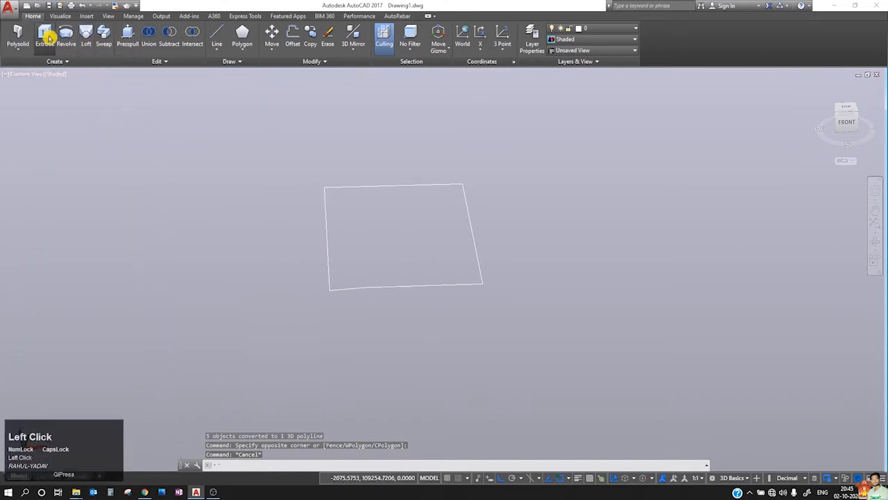
{"action": "left_click", "coordinate": [367, 184]}
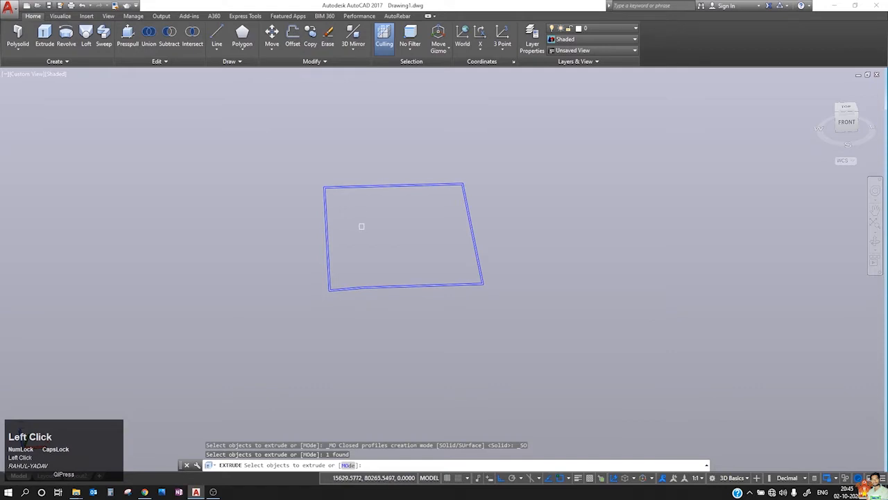
{"action": "key", "text": "Return"}
{"action": "key", "text": "Return"}
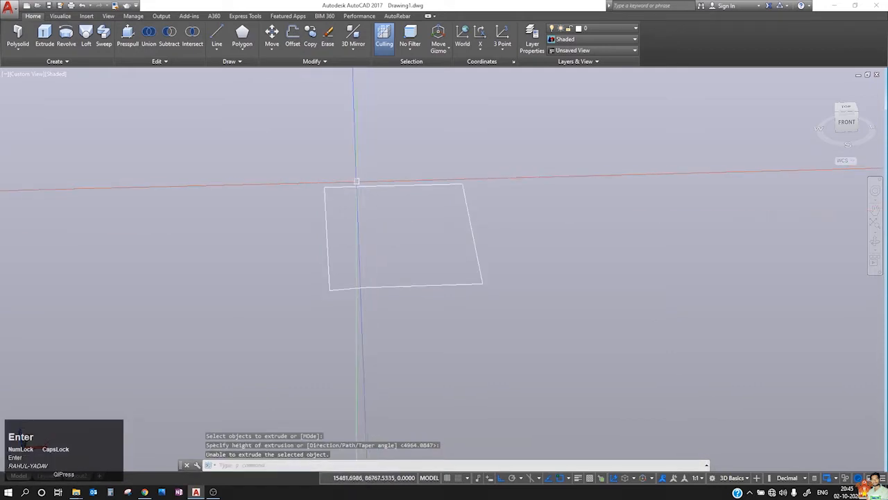
- Repeat the Extrude attempt on the joined outline, entering M at the object selection and accepting the default height
{"action": "key", "text": "space"}
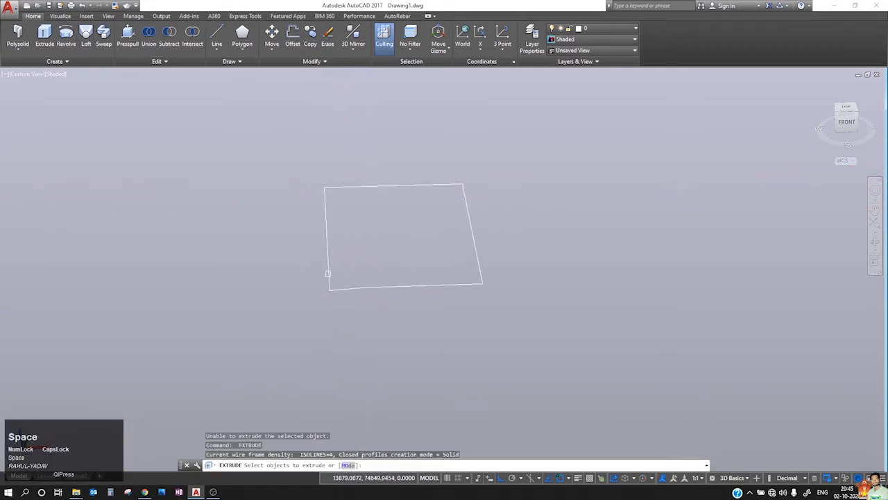
{"action": "left_click", "coordinate": [384, 287]}
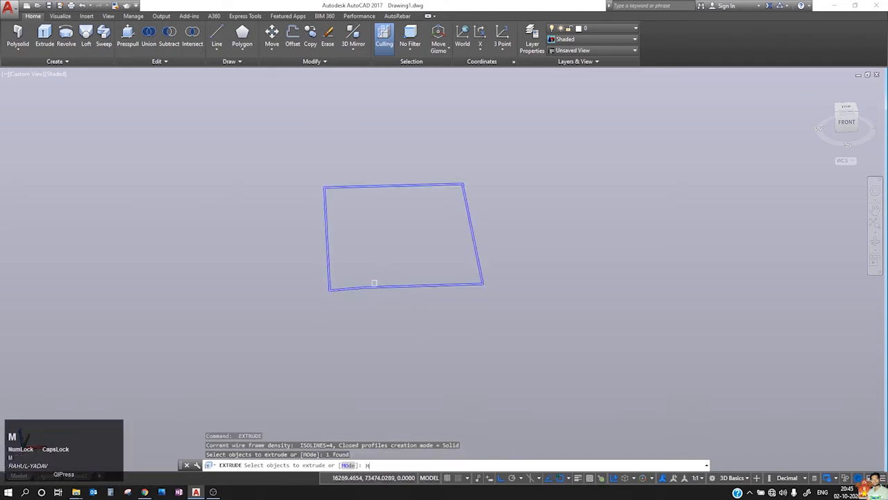
{"action": "key", "text": "Return"}
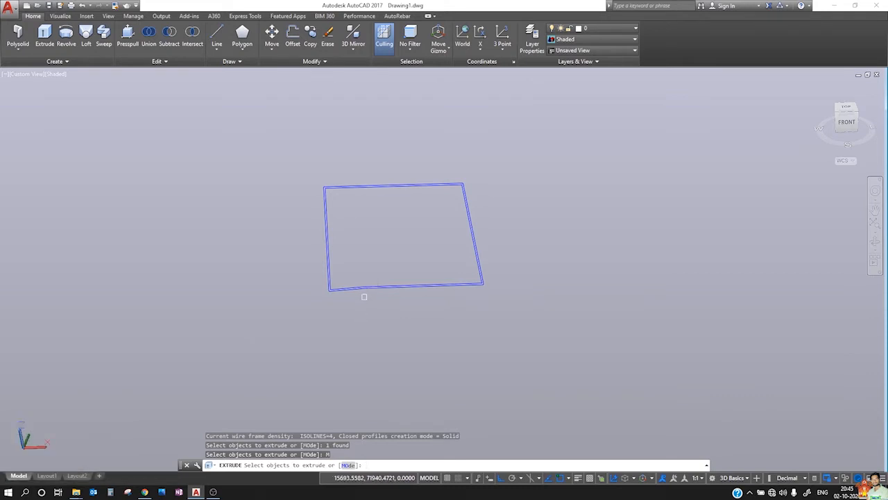
{"action": "type", "text": "M"}
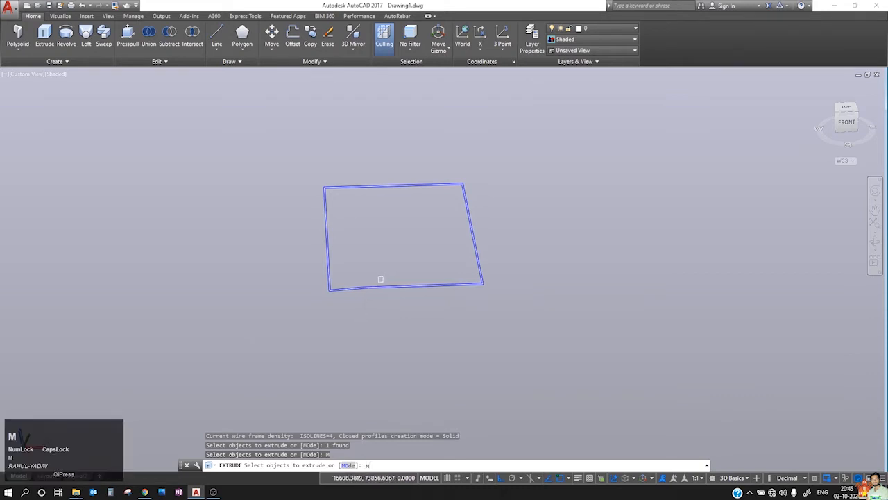
{"action": "key", "text": "Return"}
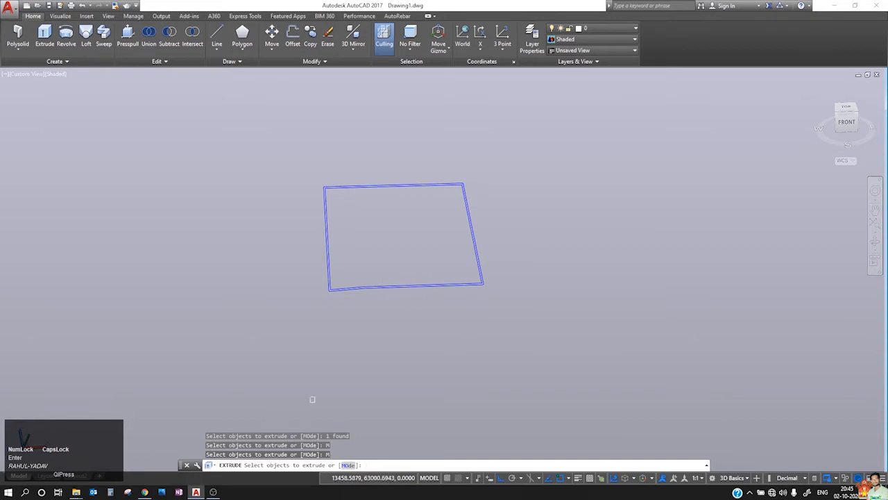
{"action": "left_click", "coordinate": [419, 188]}
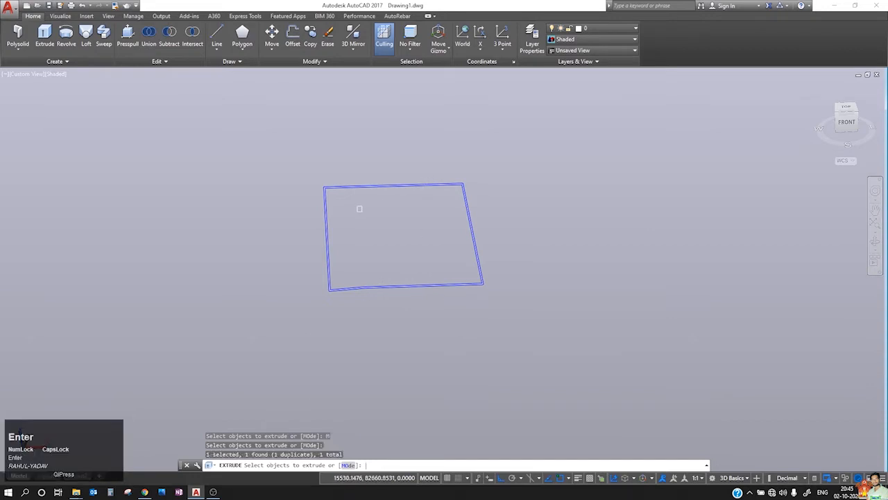
{"action": "key", "text": "Return"}
{"action": "left_click", "coordinate": [368, 192]}
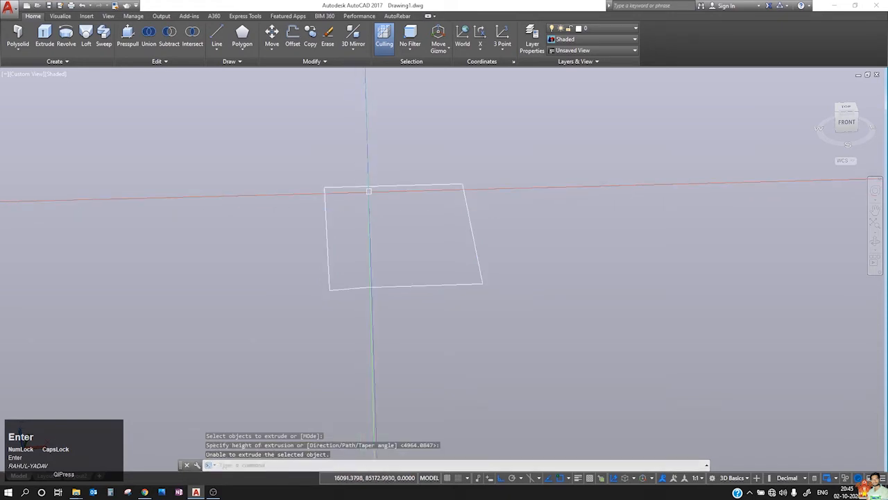
{"action": "key", "text": "Escape"}
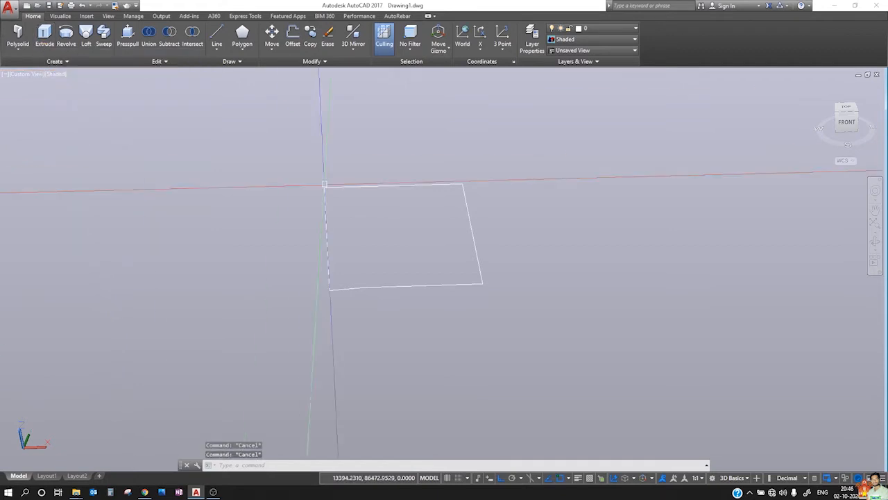
{"action": "left_click", "coordinate": [17, 34]}
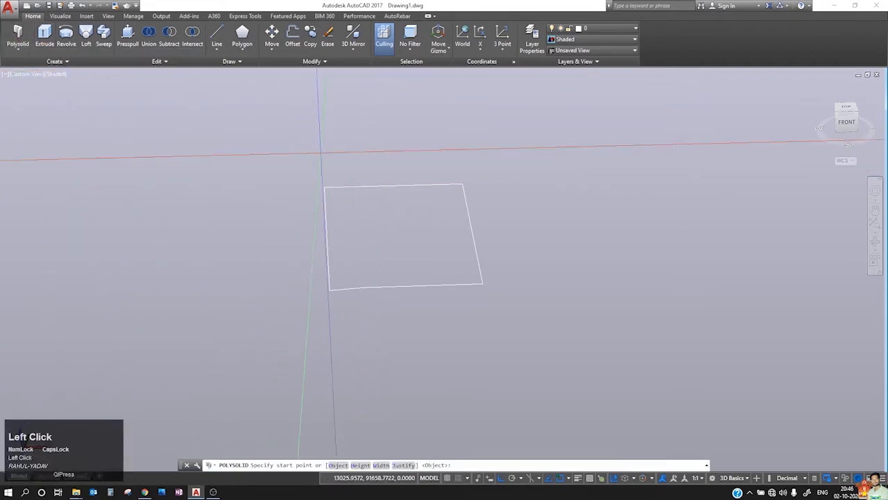
{"action": "left_click", "coordinate": [323, 152]}
{"action": "key", "text": "Escape"}
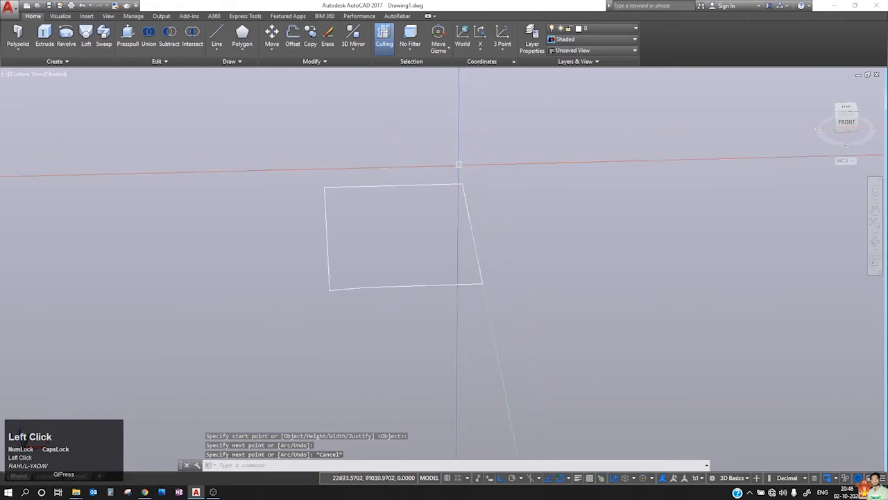
- Create a solid cylinder about 6568 units high on the side of the outline's slanted edge, sizing its base freehand
{"action": "left_click", "coordinate": [16, 48]}
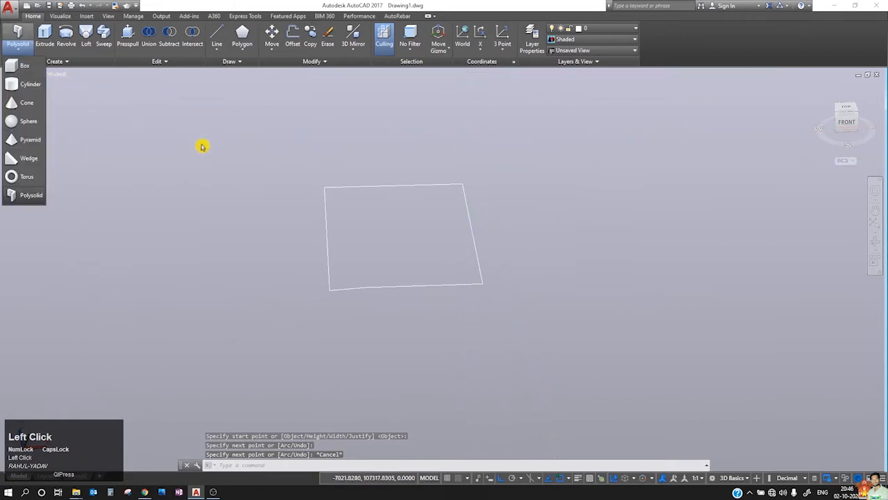
{"action": "left_click", "coordinate": [29, 84]}
{"action": "left_click", "coordinate": [572, 248]}
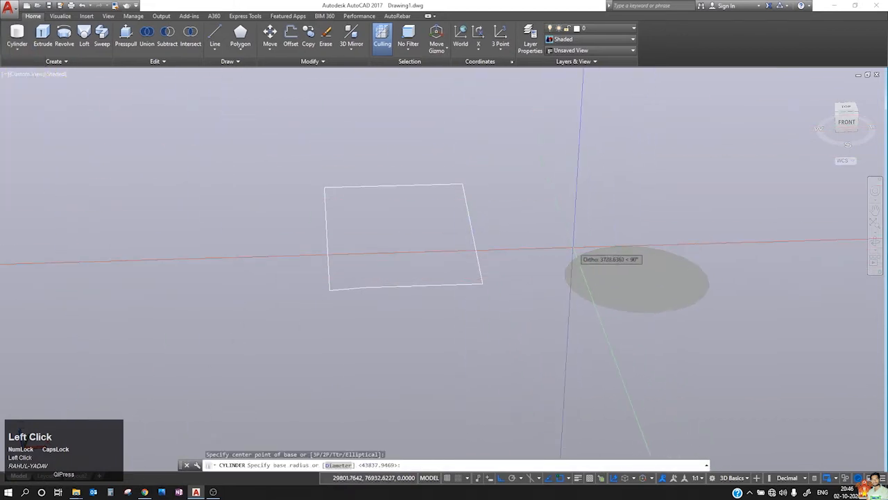
{"action": "left_click", "coordinate": [573, 248]}
{"action": "left_click", "coordinate": [577, 229]}
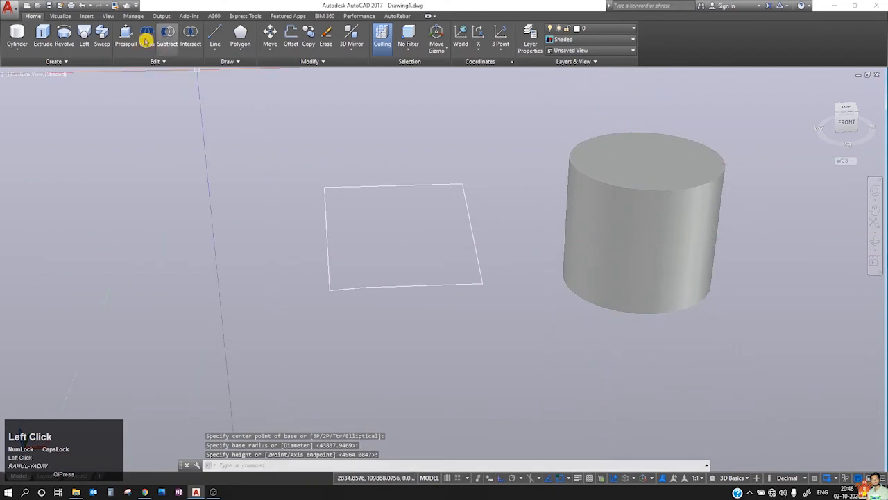
- Try to extrude the solid cylinder
{"action": "left_click", "coordinate": [42, 35]}
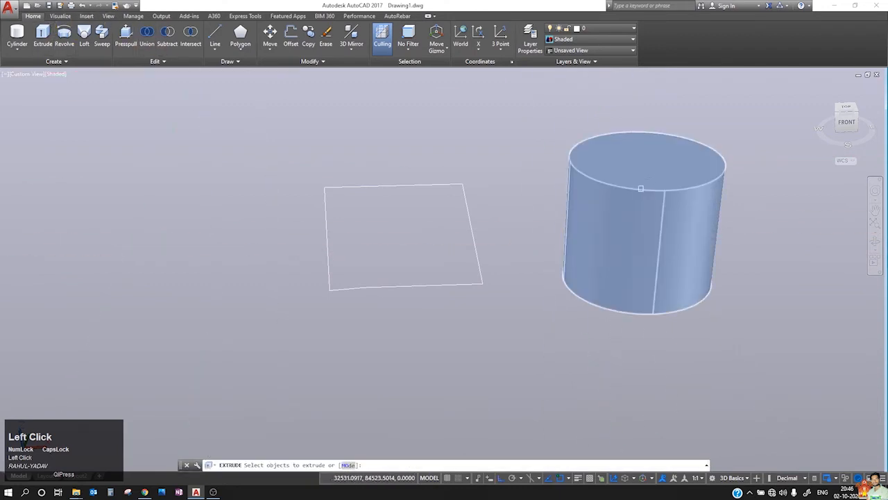
{"action": "left_click", "coordinate": [633, 129]}
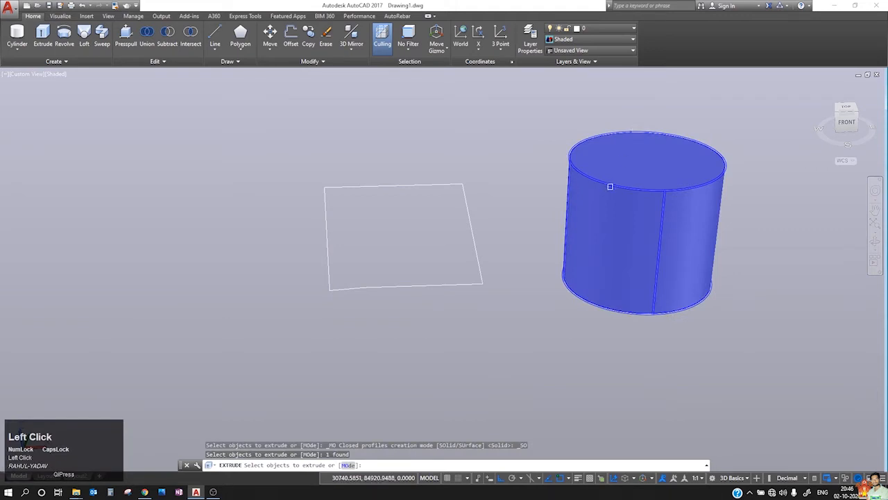
{"action": "key", "text": "Return"}
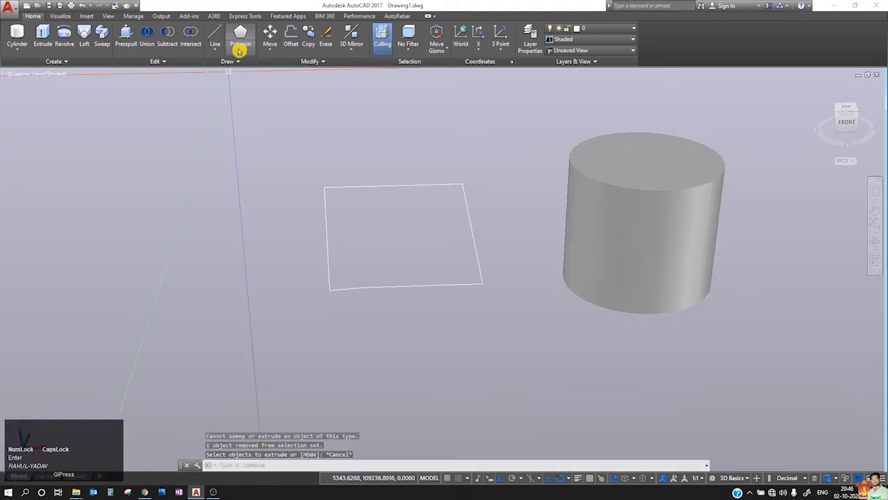
- Draw a freehand rectangle beside the joined outline, on the side away from the cylinder
{"action": "left_click", "coordinate": [240, 36]}
{"action": "left_click", "coordinate": [238, 53]}
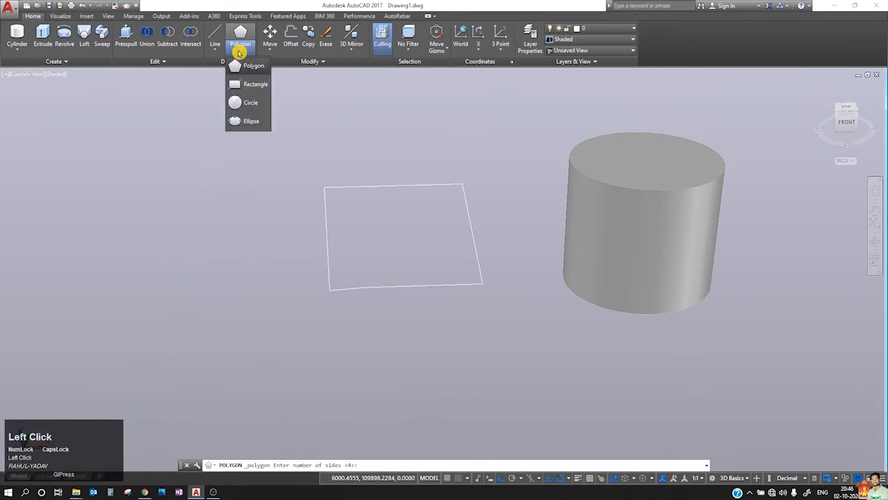
{"action": "left_click", "coordinate": [257, 86]}
{"action": "left_click", "coordinate": [128, 171]}
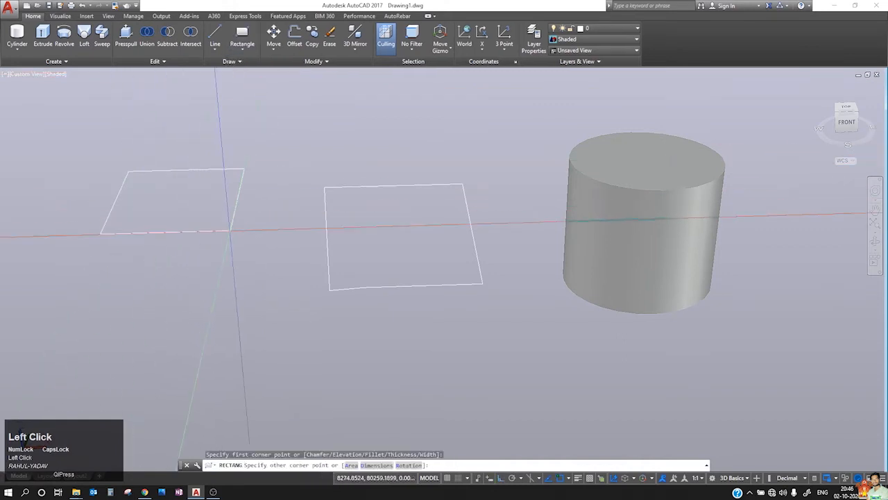
{"action": "left_click", "coordinate": [240, 236]}
- Extrude the new rectangle upward into a solid block
{"action": "left_click", "coordinate": [43, 32]}
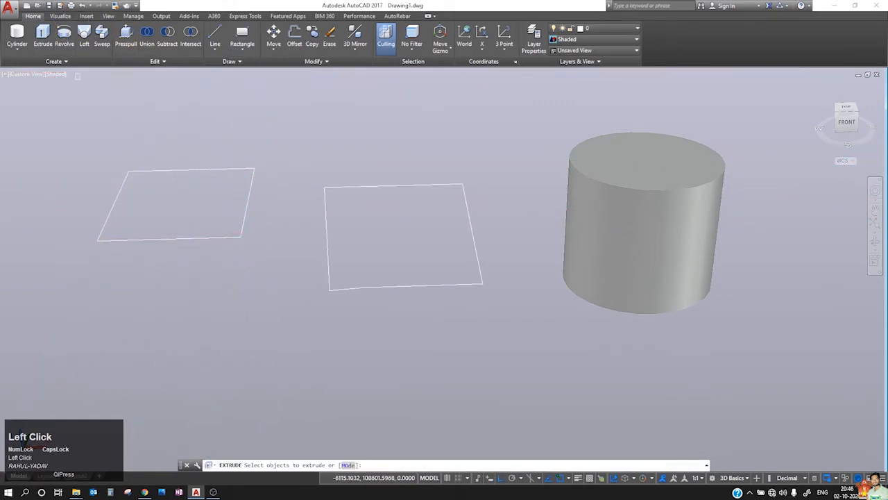
{"action": "left_click", "coordinate": [186, 170]}
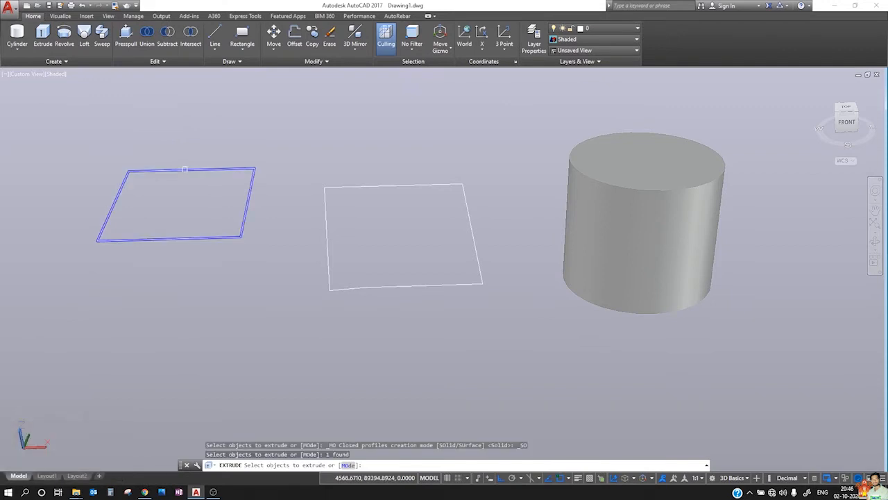
{"action": "left_click", "coordinate": [185, 169]}
{"action": "key", "text": "Return"}
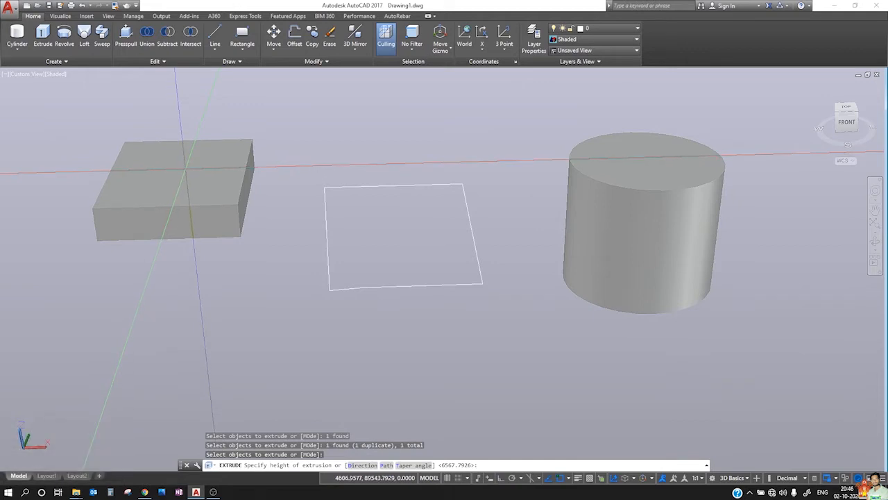
{"action": "scroll", "coordinate": [416, 236], "scroll_direction": "down", "scroll_amount": 5}
{"action": "scroll", "coordinate": [344, 209], "scroll_direction": "up", "scroll_amount": 2}
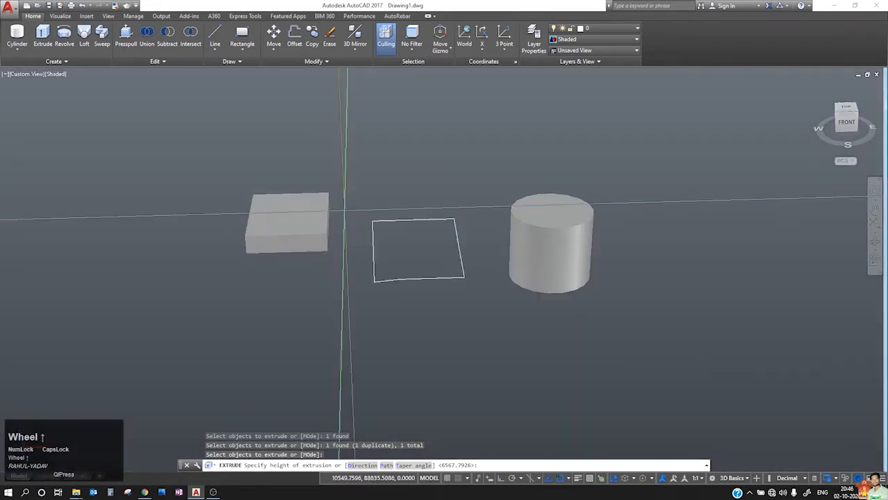
- Extrude the rectangle beside the open outline into a solid that flares outward with a taper angle
{"action": "scroll", "coordinate": [345, 208], "scroll_direction": "up", "scroll_amount": 2}
{"action": "scroll", "coordinate": [251, 238], "scroll_direction": "down", "scroll_amount": 2}
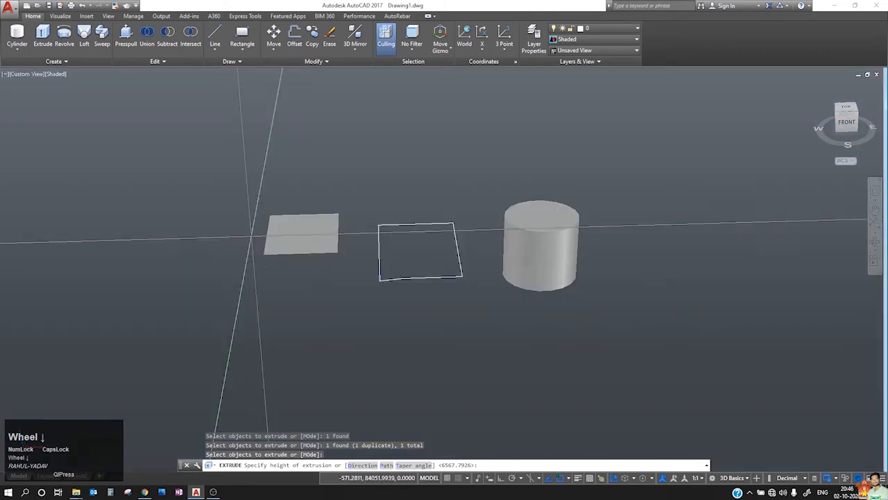
{"action": "scroll", "coordinate": [251, 238], "scroll_direction": "down", "scroll_amount": 2}
{"action": "scroll", "coordinate": [375, 194], "scroll_direction": "up", "scroll_amount": 3}
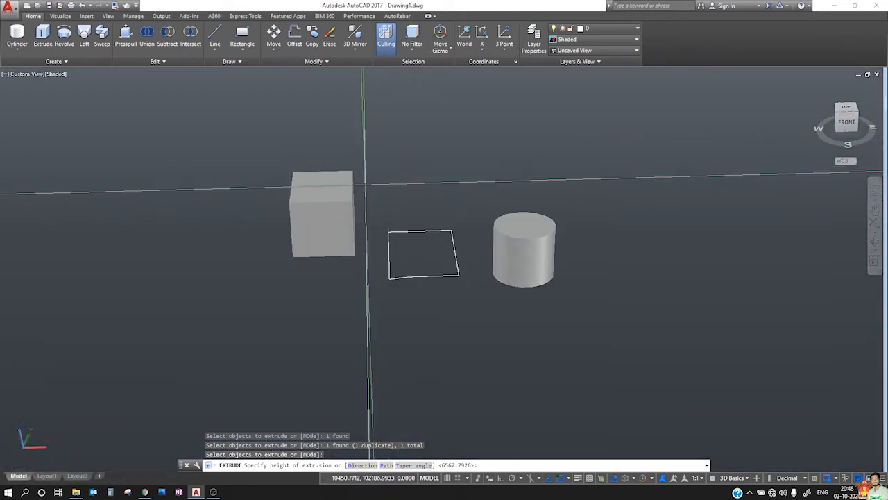
{"action": "scroll", "coordinate": [267, 184], "scroll_direction": "up", "scroll_amount": 3}
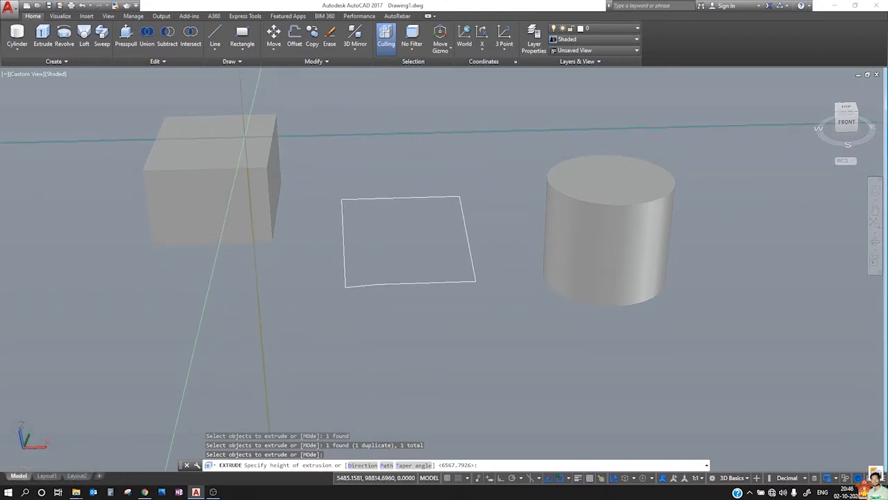
{"action": "key", "text": "space"}
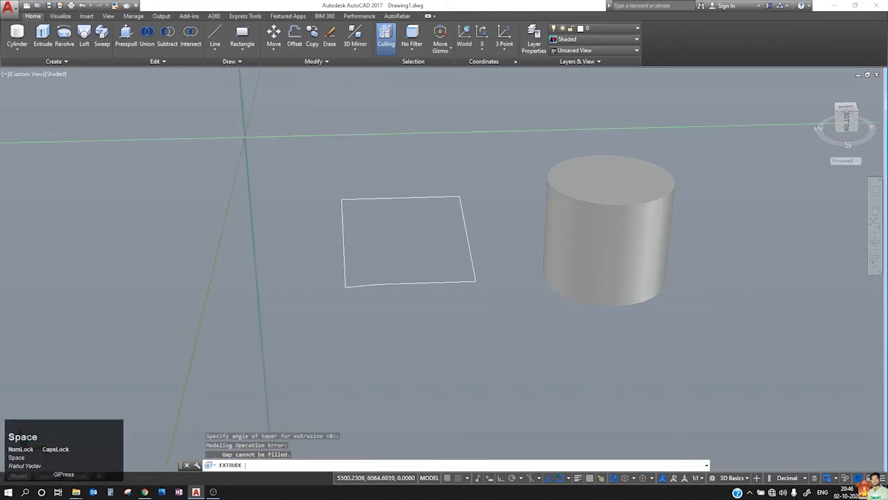
{"action": "scroll", "coordinate": [440, 270], "scroll_direction": "down", "scroll_amount": 3}
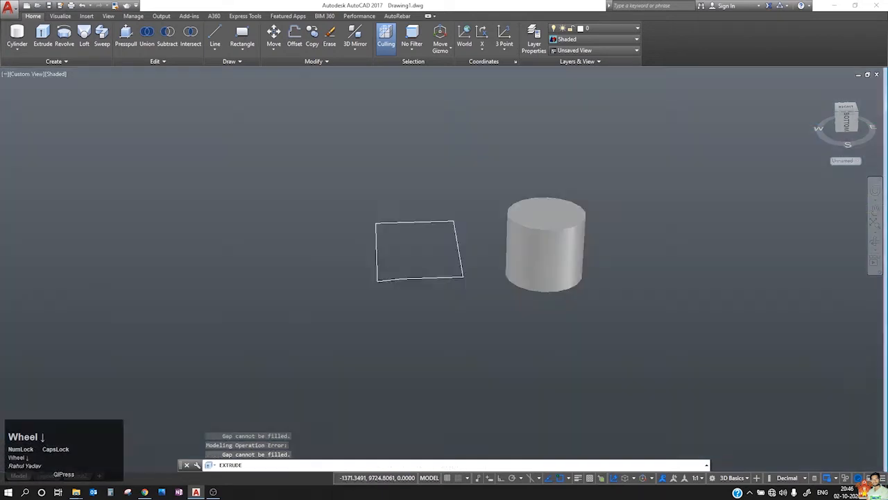
{"action": "scroll", "coordinate": [221, 222], "scroll_direction": "down", "scroll_amount": 2}
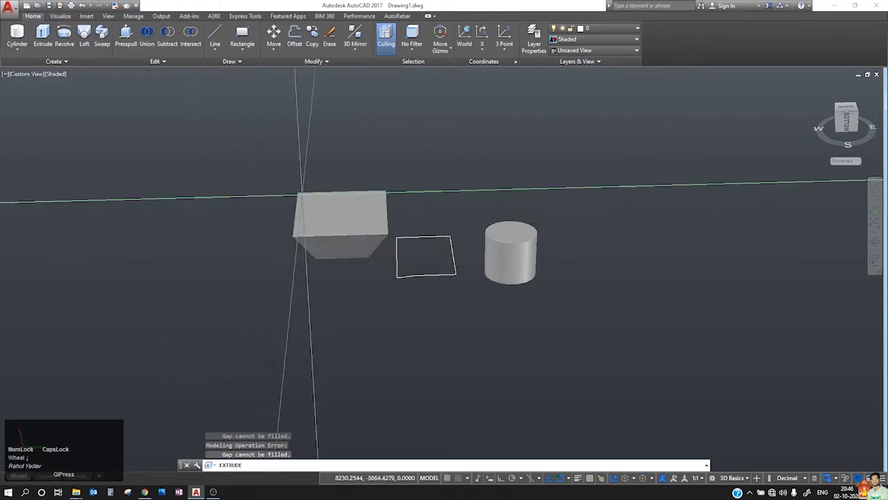
{"action": "scroll", "coordinate": [402, 239], "scroll_direction": "up", "scroll_amount": 3}
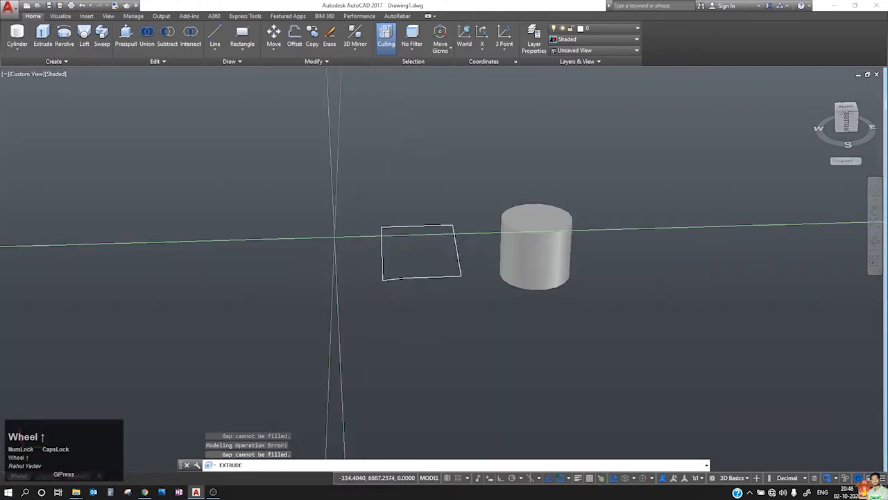
{"action": "scroll", "coordinate": [403, 240], "scroll_direction": "up", "scroll_amount": 4}
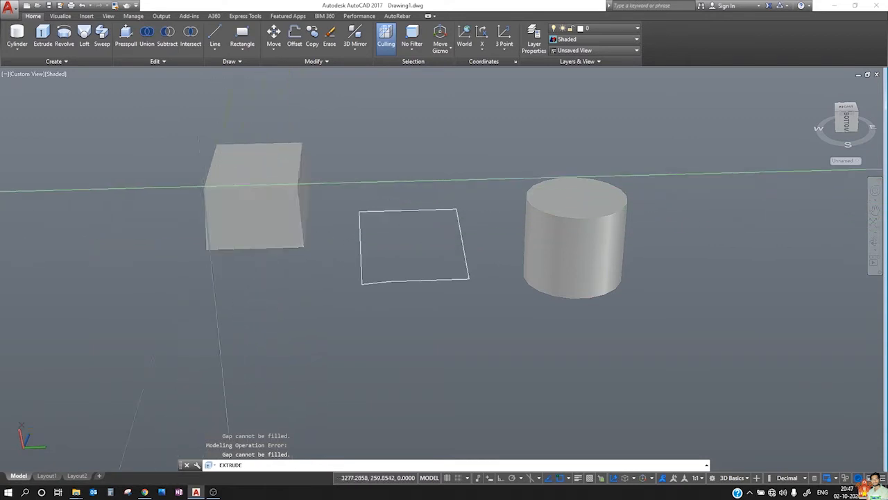
{"action": "left_click", "coordinate": [129, 186]}
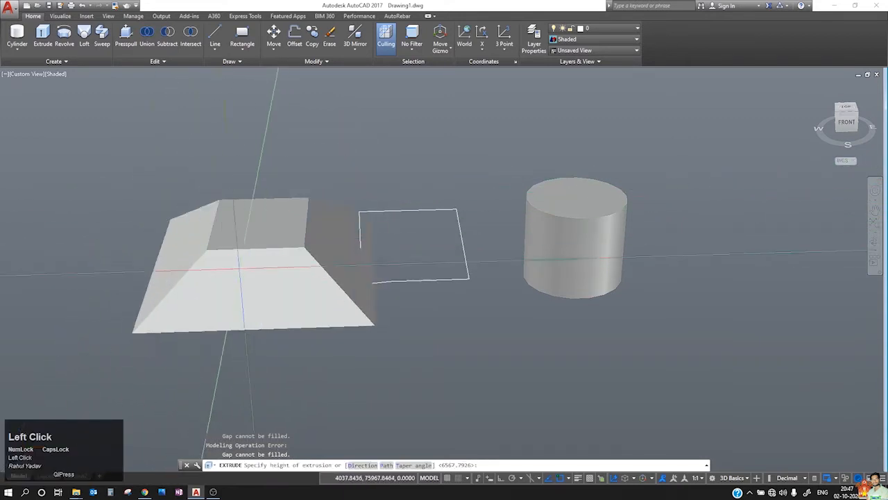
{"action": "left_click", "coordinate": [163, 162]}
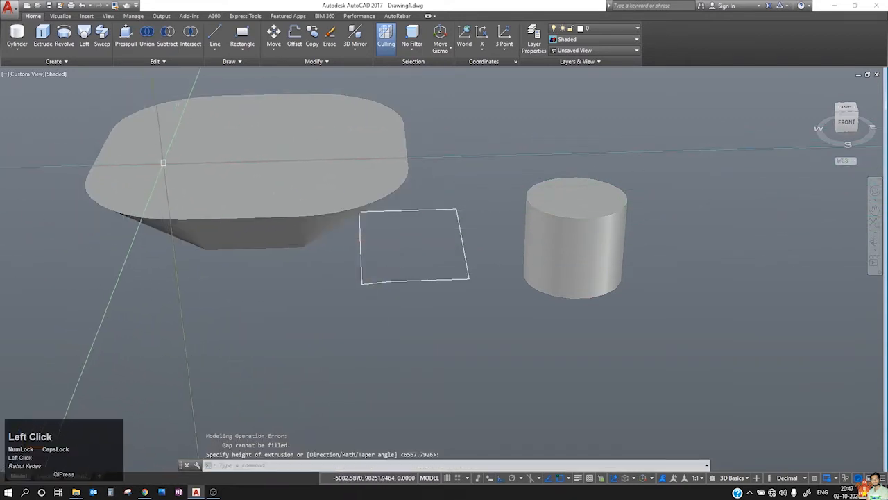
- Erase all objects from the drawing, including the tapered solid, the outline and the cylinder
{"action": "scroll", "coordinate": [284, 249], "scroll_direction": "down", "scroll_amount": 3}
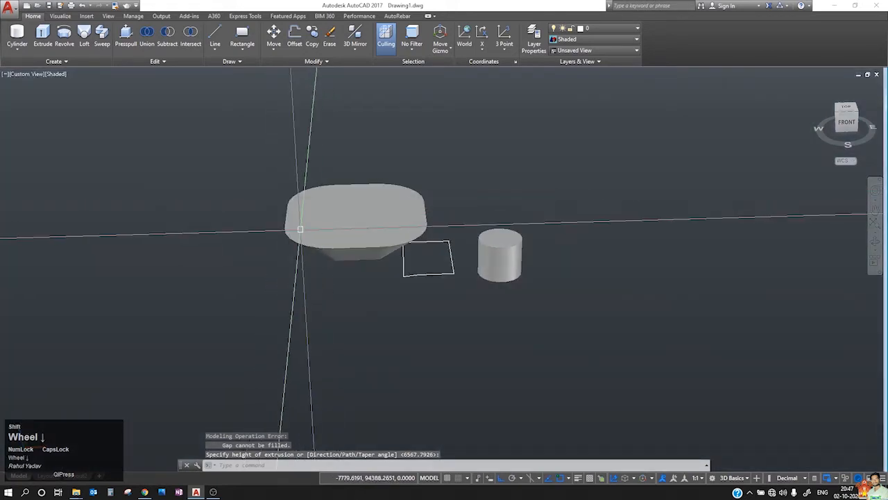
{"action": "middle_click_drag", "start_coordinate": [300, 229], "coordinate": [342, 170], "text": "shift"}
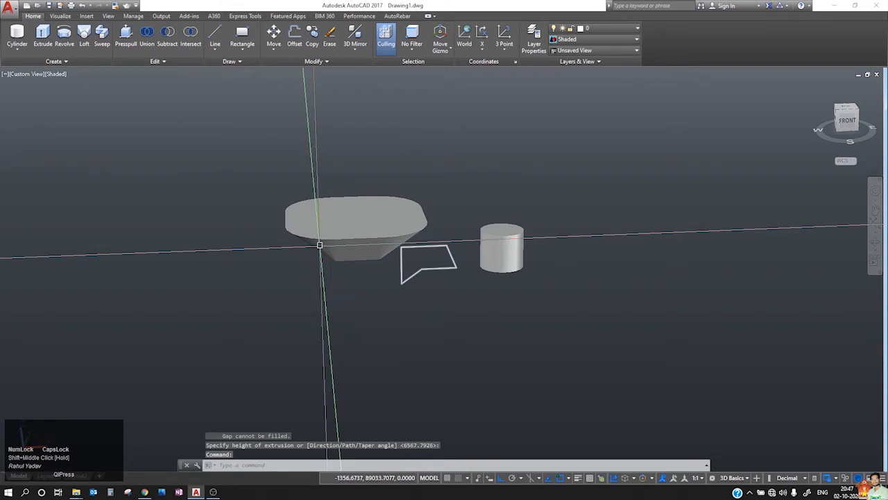
{"action": "scroll", "coordinate": [319, 245], "scroll_direction": "up", "scroll_amount": 4}
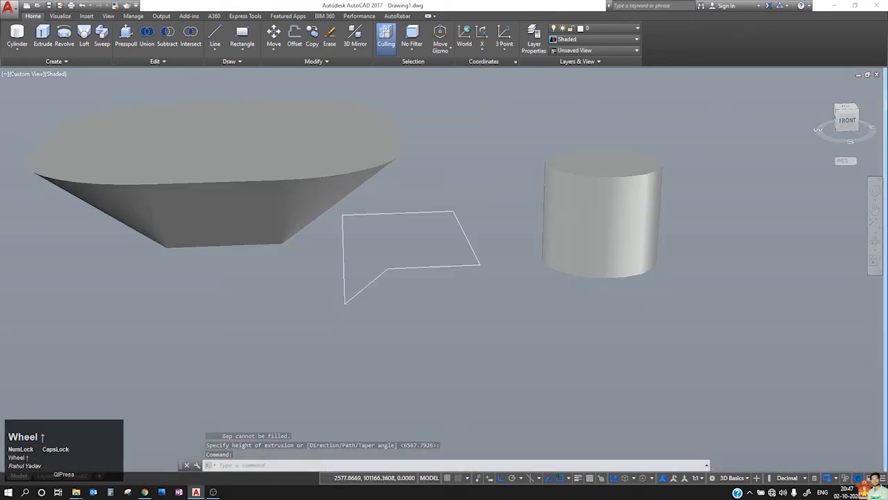
{"action": "middle_click_drag", "start_coordinate": [178, 155], "coordinate": [178, 154]}
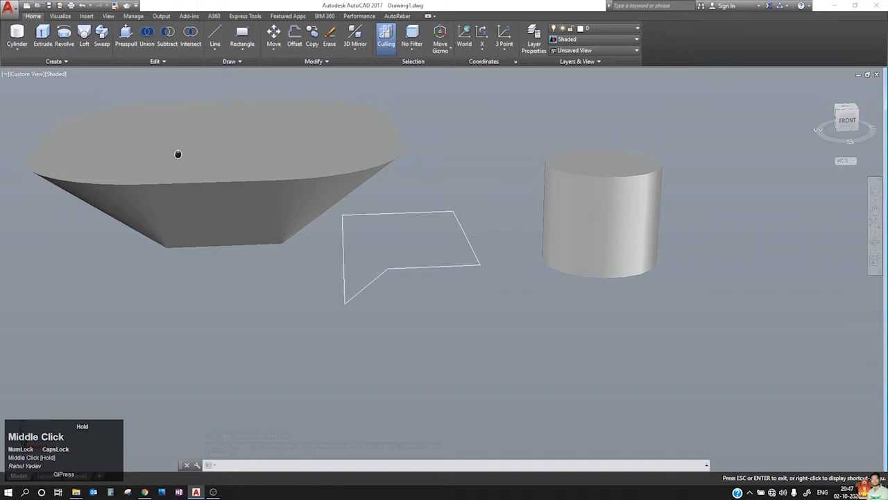
{"action": "middle_click_drag", "start_coordinate": [177, 154], "coordinate": [517, 241]}
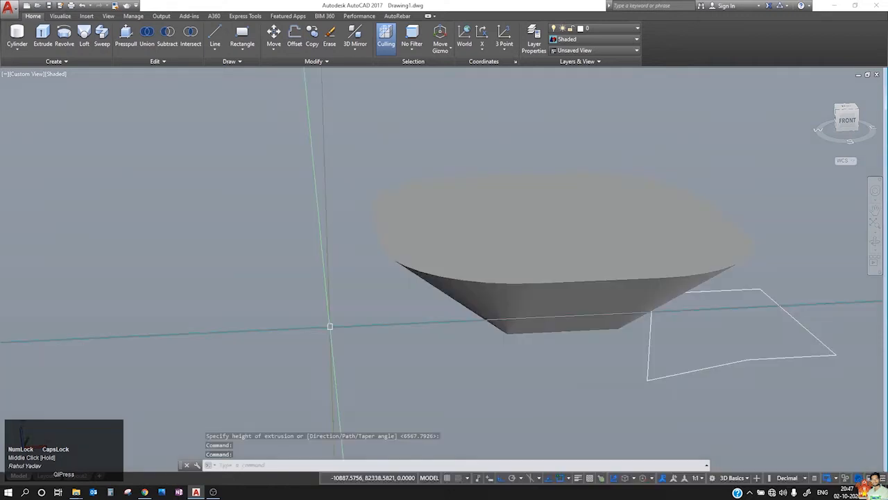
{"action": "key", "text": "ctrl+a"}
{"action": "key", "text": "Delete"}
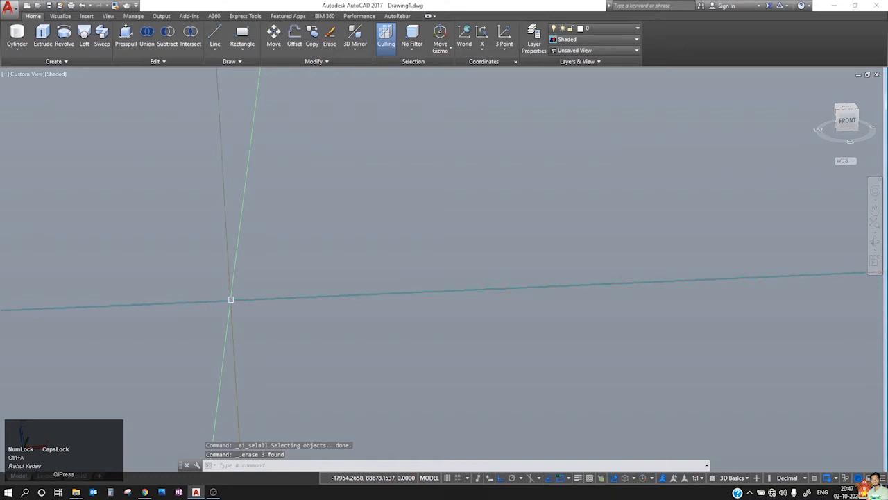
- Draw a new rectangle and extrude it downward into a solid using the Taper angle option so that it widens outward
{"action": "left_click", "coordinate": [317, 224]}
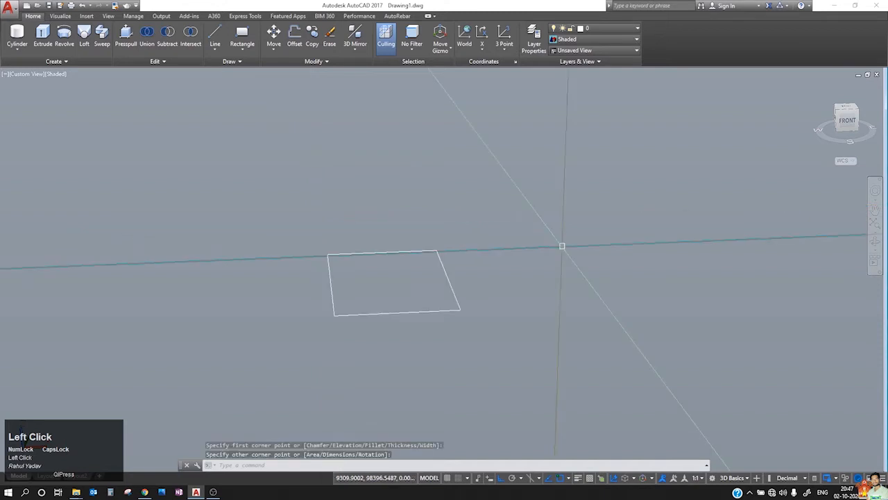
{"action": "left_click", "coordinate": [44, 33]}
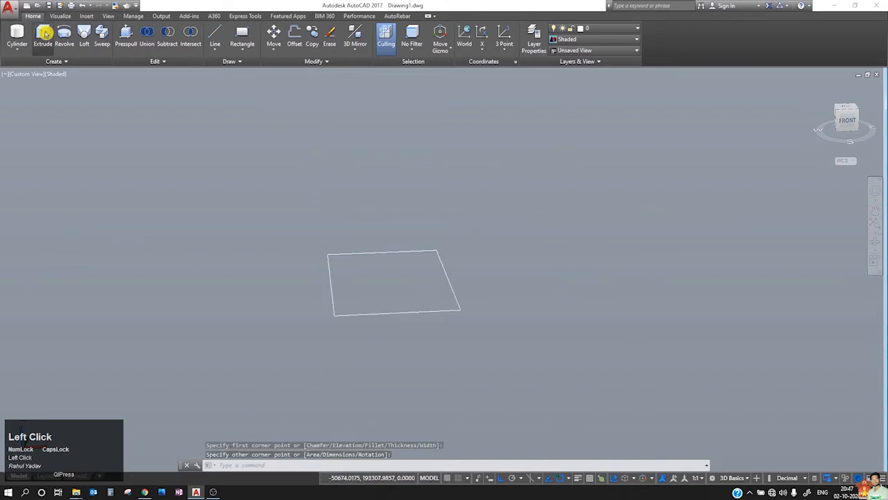
{"action": "left_click", "coordinate": [410, 252]}
{"action": "key", "text": "Return"}
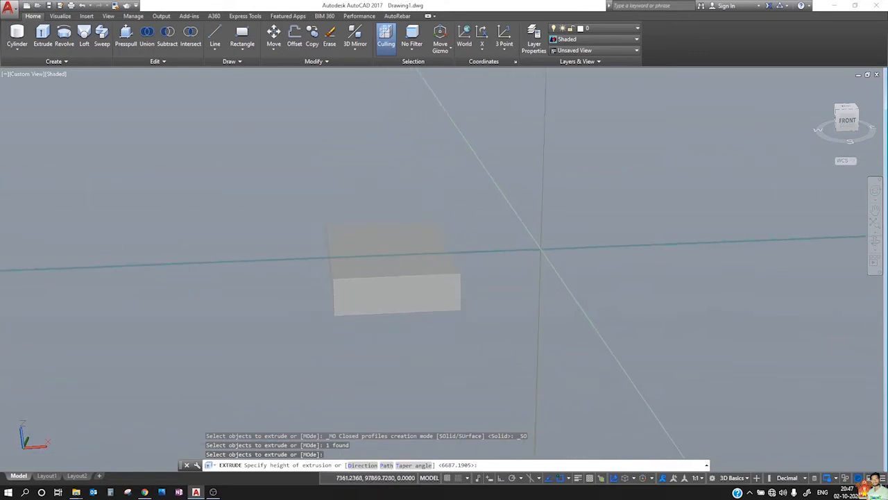
{"action": "left_click", "coordinate": [413, 465]}
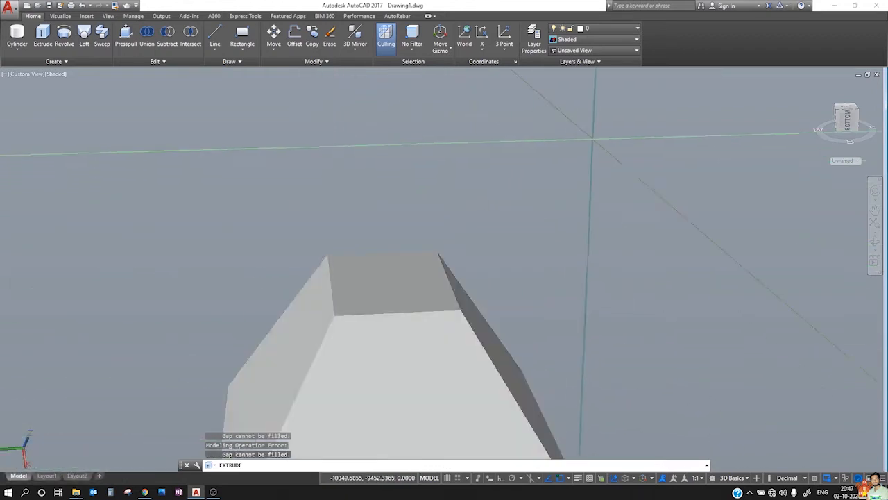
{"action": "scroll", "coordinate": [644, 295], "scroll_direction": "down", "scroll_amount": 4}
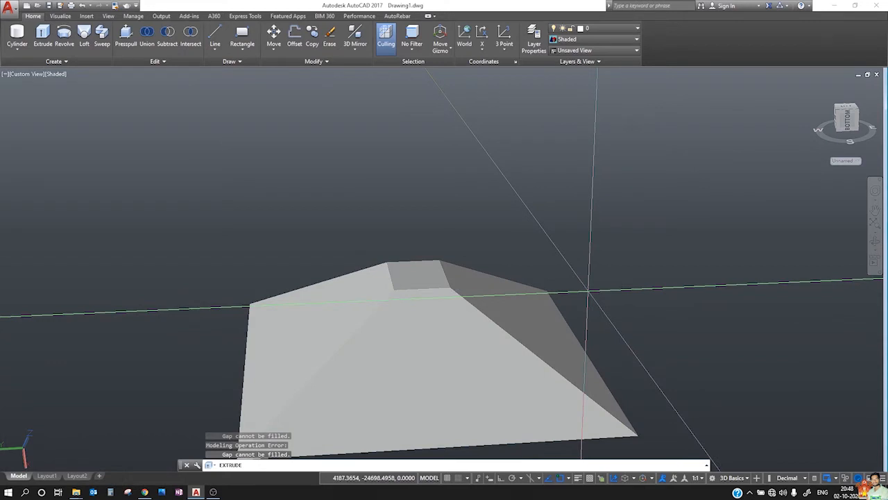
{"action": "left_click", "coordinate": [588, 292]}
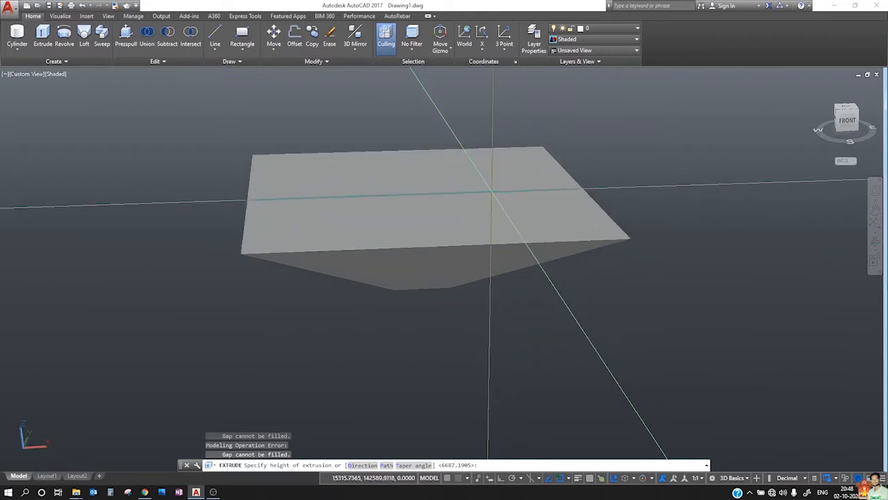
{"action": "left_click", "coordinate": [514, 340]}
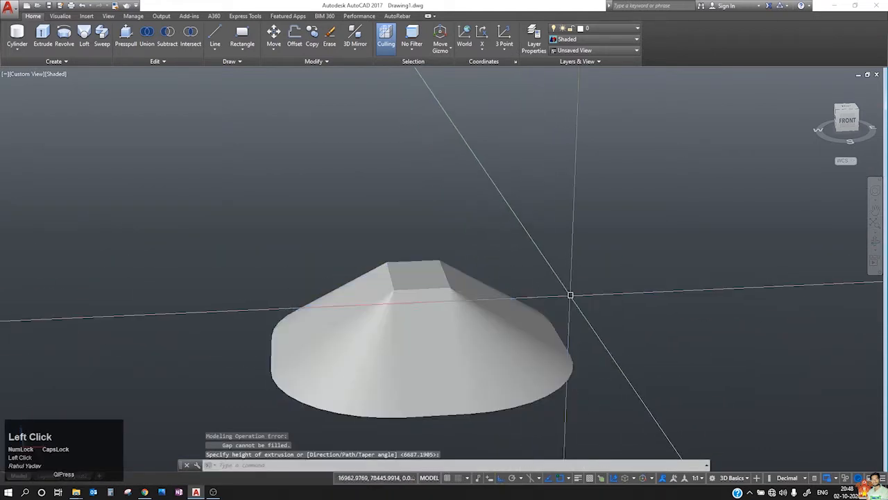
- Examine the tapered solid's rounded corners and sloping sides from above
{"action": "middle_click_drag", "start_coordinate": [580, 287], "coordinate": [417, 310], "text": "shift"}
{"action": "middle_click_drag", "start_coordinate": [358, 315], "coordinate": [417, 310], "text": "shift"}
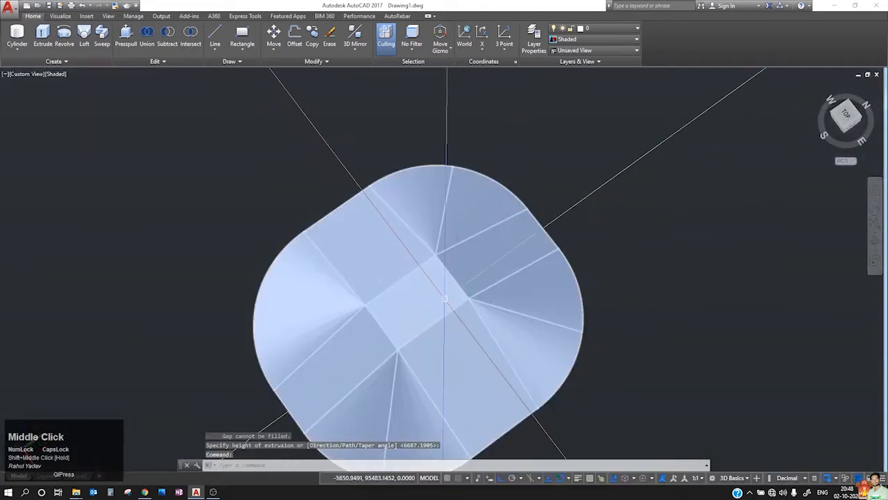
{"action": "scroll", "coordinate": [324, 165], "scroll_direction": "down", "scroll_amount": 1}
{"action": "scroll", "coordinate": [373, 234], "scroll_direction": "down", "scroll_amount": 3}
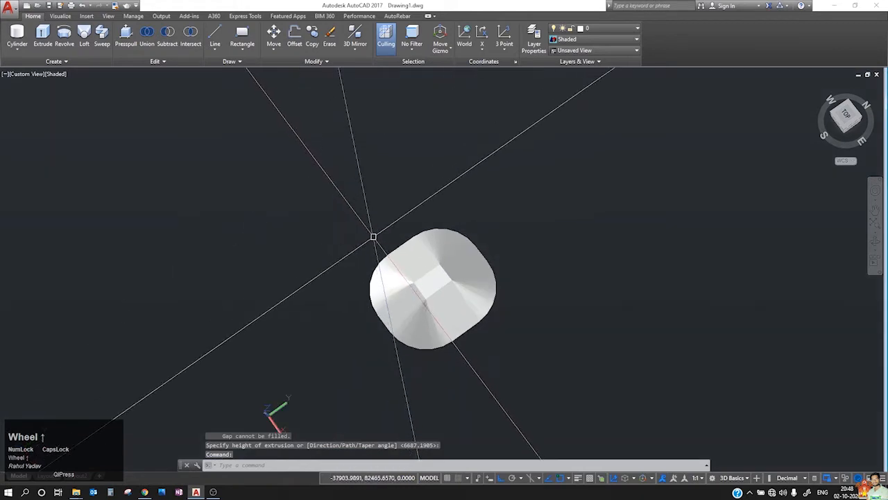
{"action": "scroll", "coordinate": [388, 226], "scroll_direction": "up", "scroll_amount": 2}
{"action": "middle_click_drag", "start_coordinate": [389, 225], "coordinate": [534, 245], "text": "shift"}
{"action": "scroll", "coordinate": [427, 286], "scroll_direction": "up", "scroll_amount": 2}
{"action": "middle_click_drag", "start_coordinate": [427, 286], "coordinate": [396, 291], "text": "shift"}
- Erase the tapered solid
{"action": "left_click", "coordinate": [378, 277]}
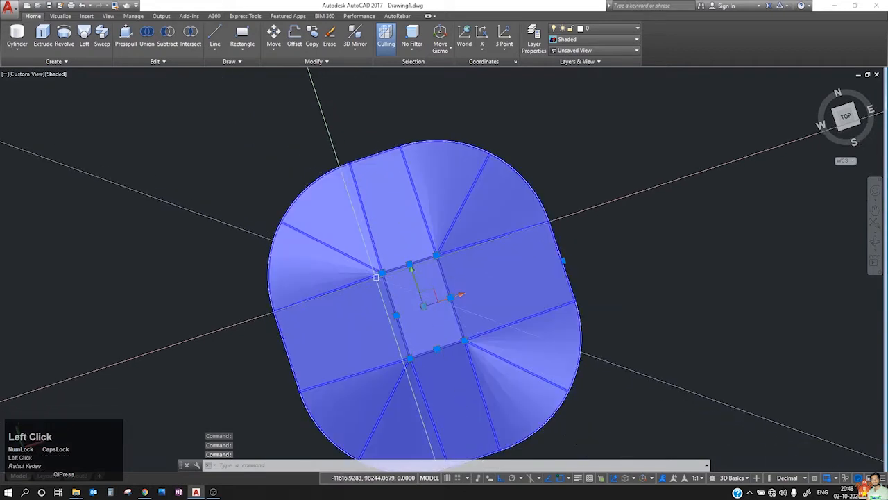
{"action": "key", "text": "Delete"}
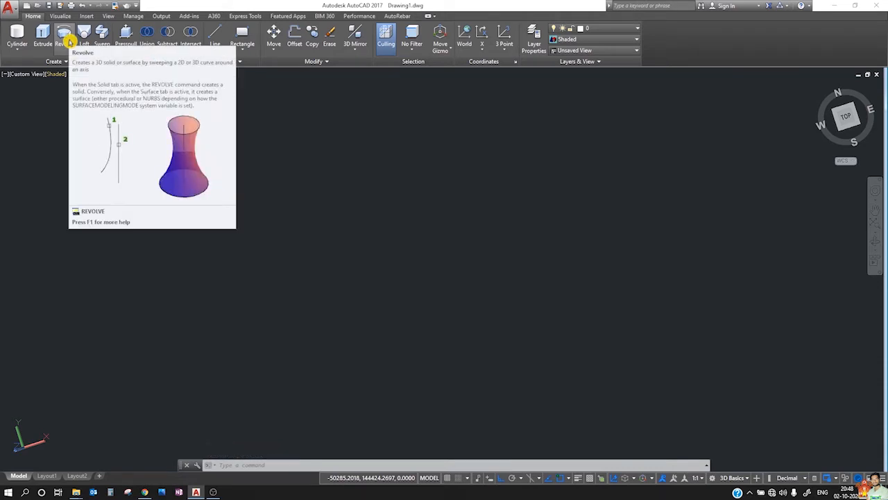
- Draw a single straight line along the Y direction with Ortho as a revolve axis
{"action": "left_click", "coordinate": [215, 35]}
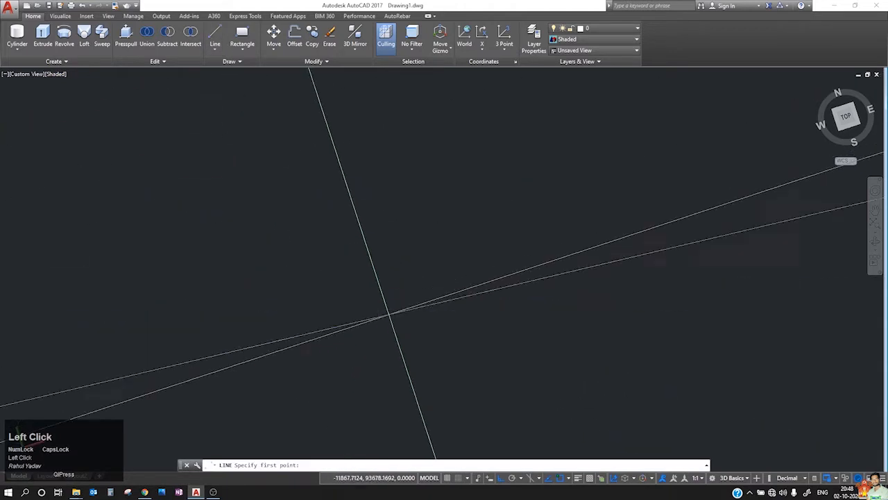
{"action": "left_click", "coordinate": [383, 324]}
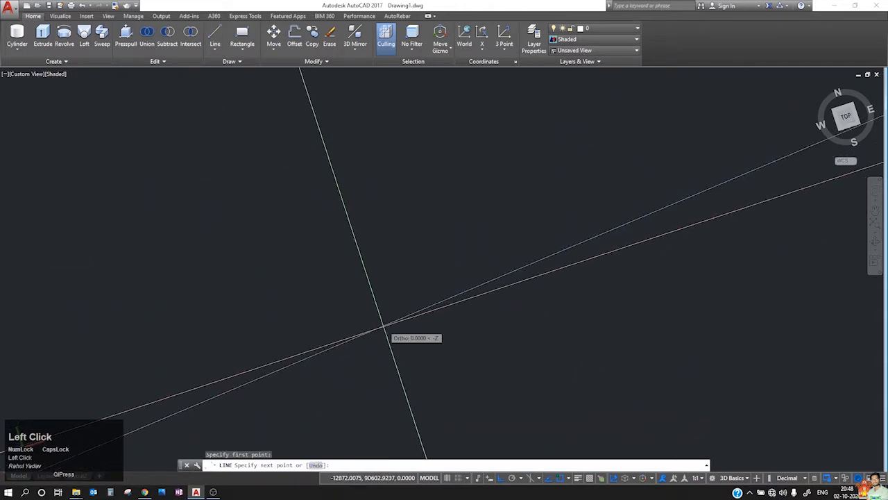
{"action": "left_click", "coordinate": [336, 184]}
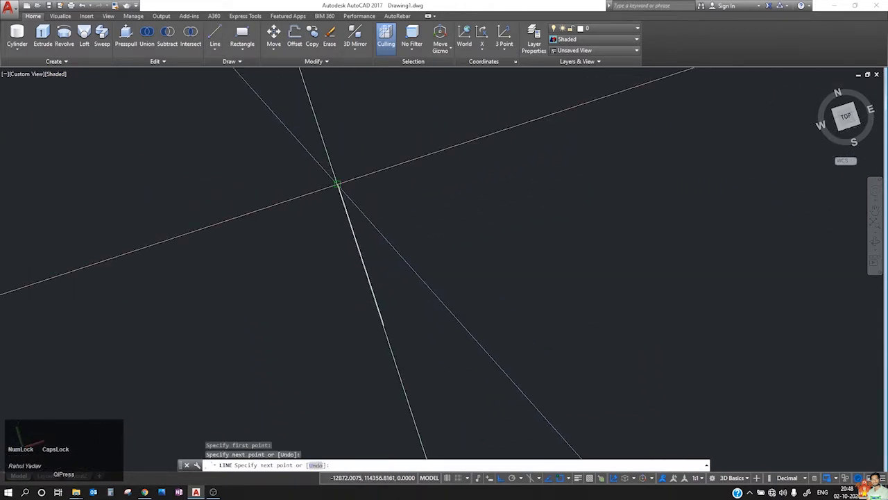
{"action": "scroll", "coordinate": [328, 186], "scroll_direction": "up", "scroll_amount": 3}
{"action": "key", "text": "Escape"}
{"action": "scroll", "coordinate": [260, 91], "scroll_direction": "up", "scroll_amount": 2}
{"action": "middle_click_drag", "start_coordinate": [259, 91], "coordinate": [301, 139]}
{"action": "scroll", "coordinate": [301, 139], "scroll_direction": "down", "scroll_amount": 2}
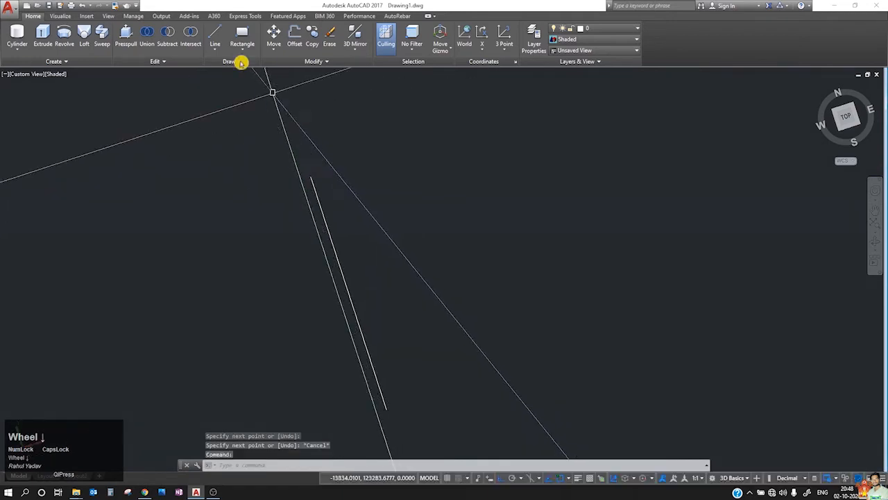
- Draw a closed stepped polyline profile beside the axis line, with a straight inner edge and several rectangular projections facing away from it
{"action": "type", "text": "pl"}
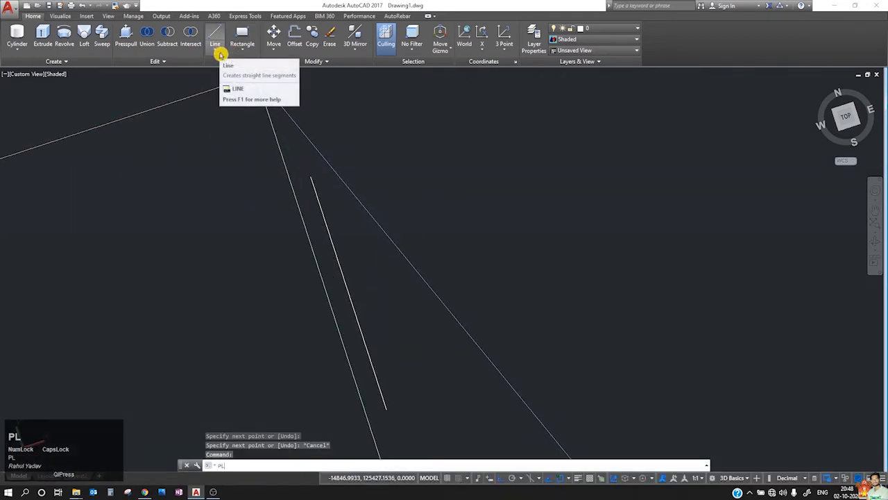
{"action": "key", "text": "Return"}
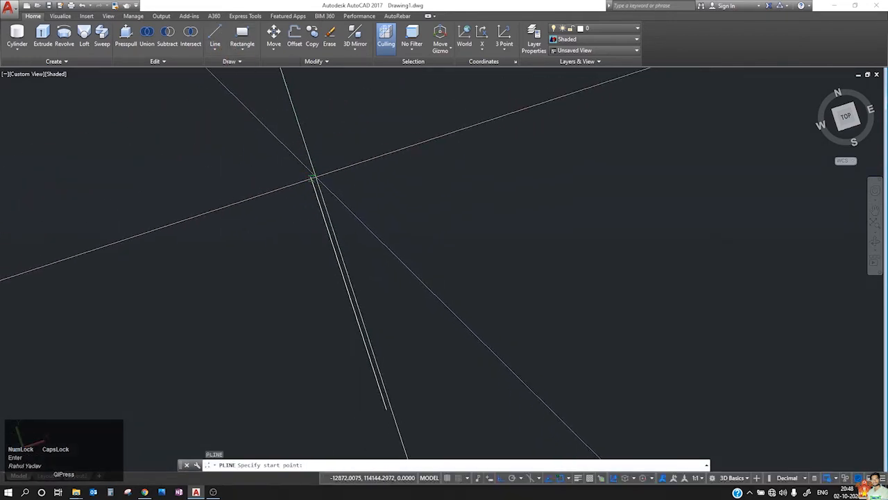
{"action": "left_click", "coordinate": [338, 167]}
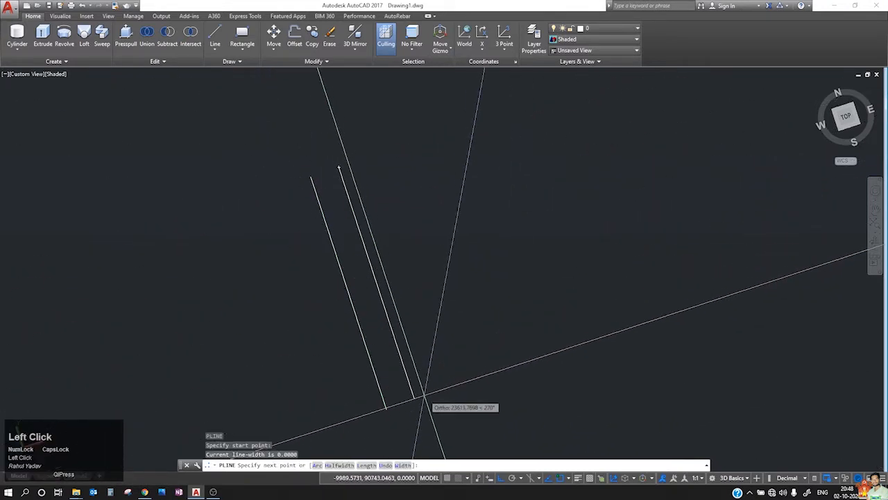
{"action": "left_click", "coordinate": [415, 396]}
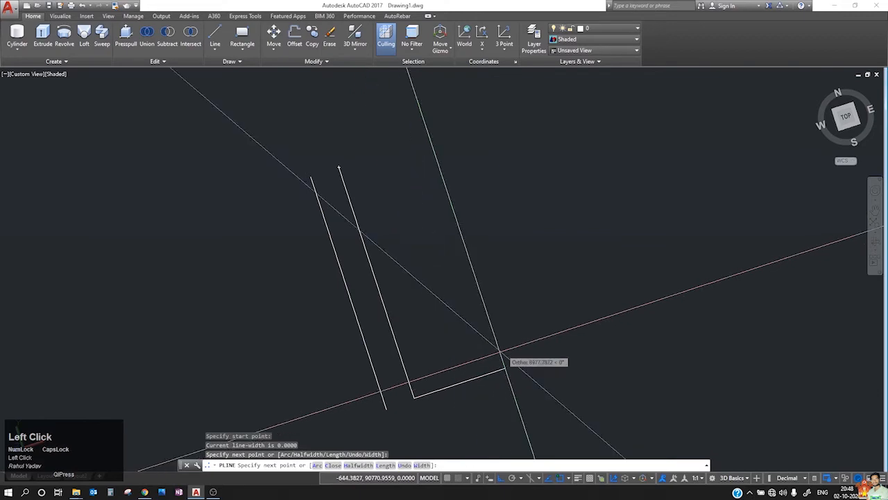
{"action": "left_click", "coordinate": [536, 339]}
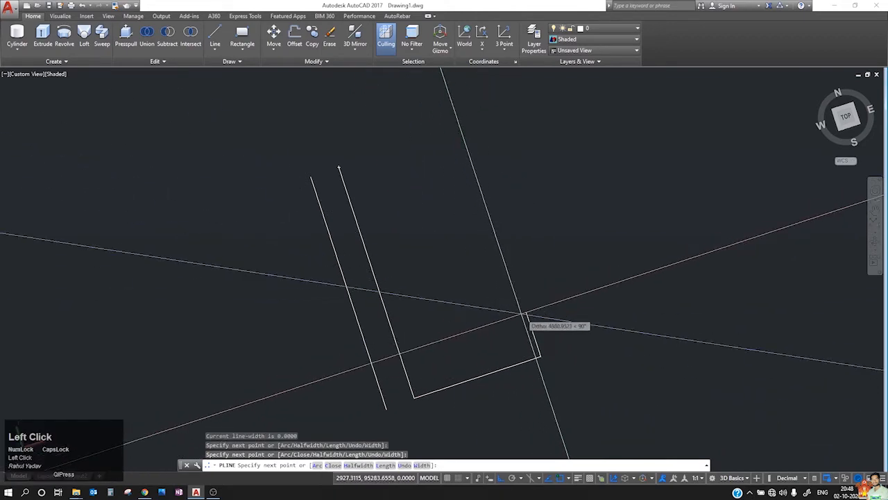
{"action": "left_click", "coordinate": [525, 313]}
{"action": "left_click", "coordinate": [458, 334]}
{"action": "left_click", "coordinate": [445, 290]}
{"action": "left_click", "coordinate": [498, 273]}
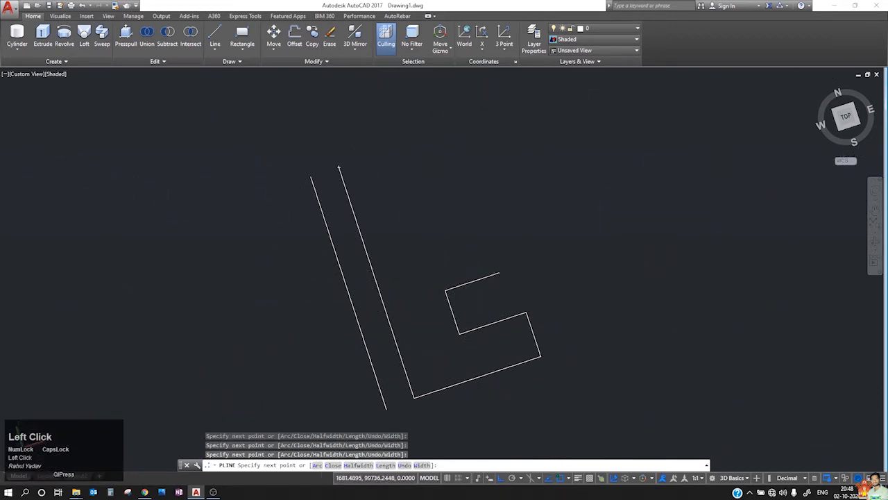
{"action": "left_click", "coordinate": [484, 227]}
{"action": "left_click", "coordinate": [403, 252]}
{"action": "left_click", "coordinate": [394, 221]}
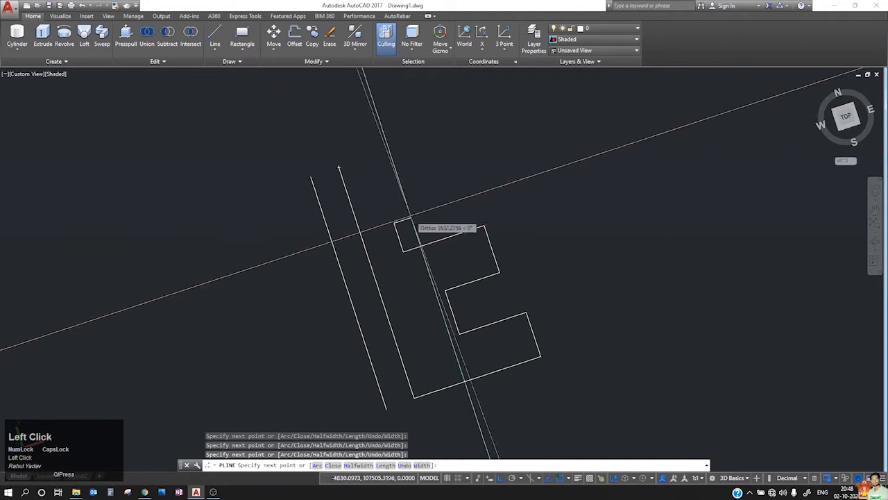
{"action": "left_click", "coordinate": [403, 190]}
{"action": "left_click", "coordinate": [371, 199]}
{"action": "left_click", "coordinate": [359, 169]}
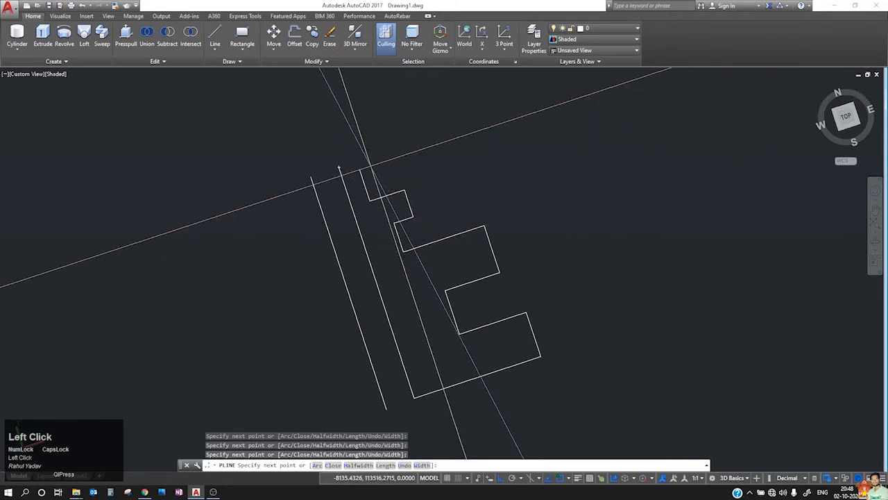
{"action": "left_click", "coordinate": [425, 148]}
{"action": "left_click", "coordinate": [413, 102]}
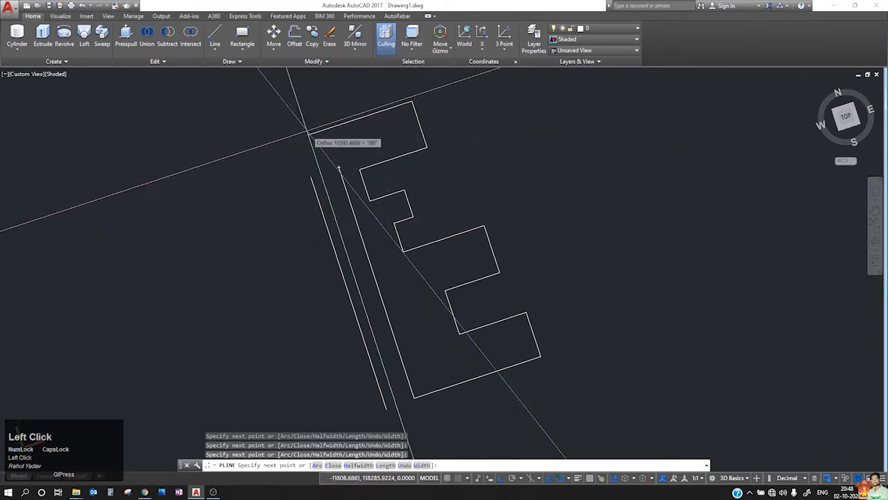
{"action": "left_click", "coordinate": [349, 120]}
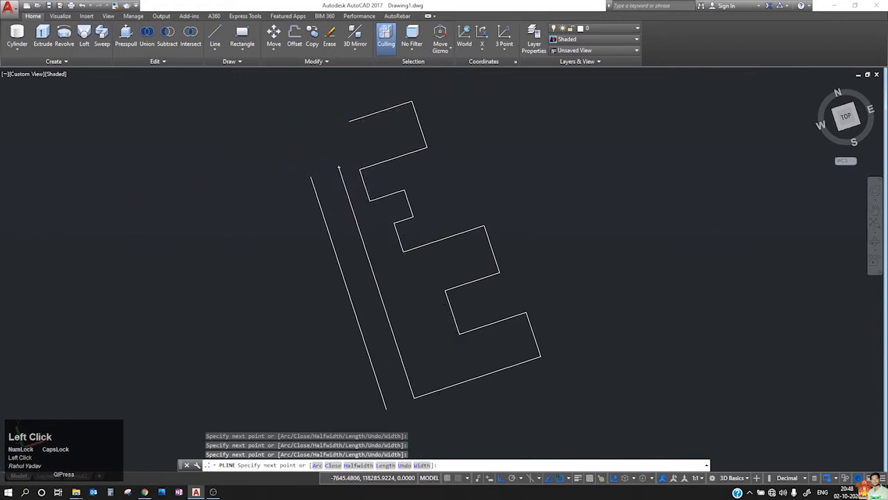
{"action": "left_click", "coordinate": [338, 167]}
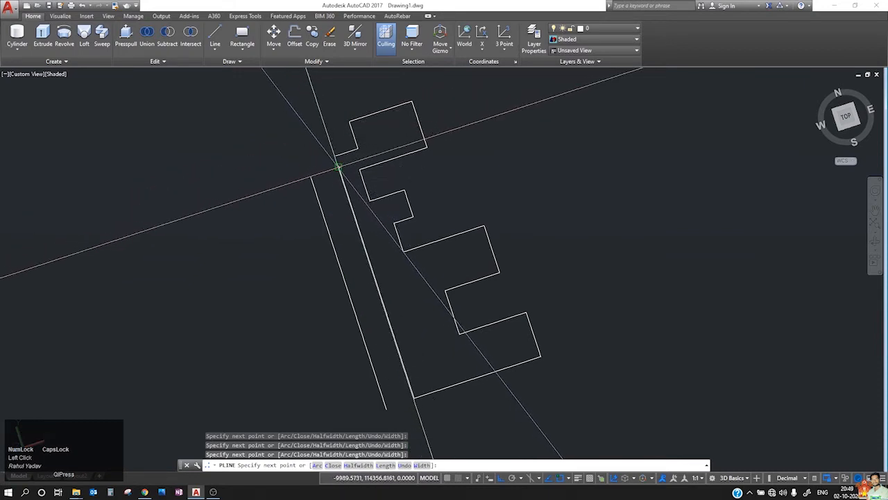
{"action": "left_click", "coordinate": [338, 166]}
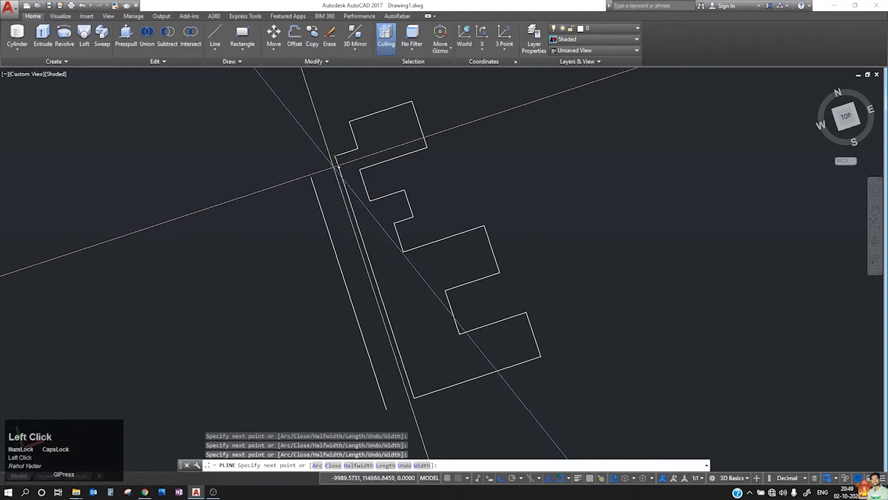
{"action": "key", "text": "Escape"}
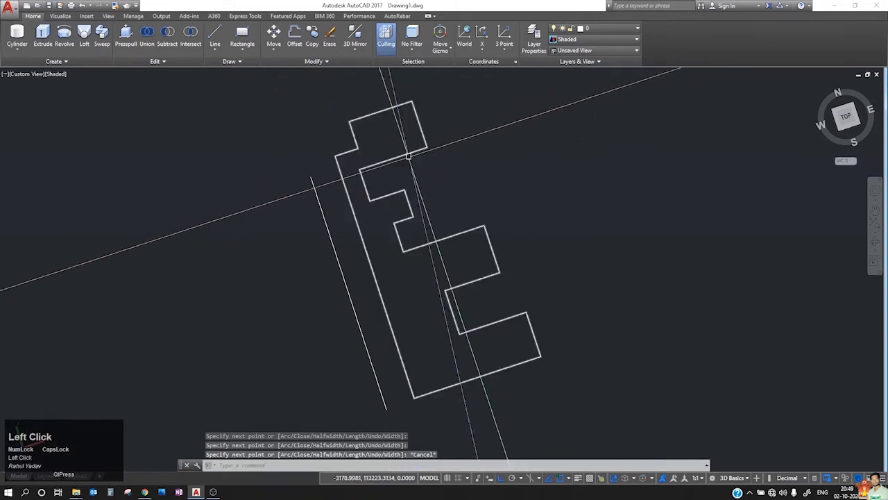
{"action": "left_click", "coordinate": [408, 157]}
{"action": "key", "text": "Escape"}
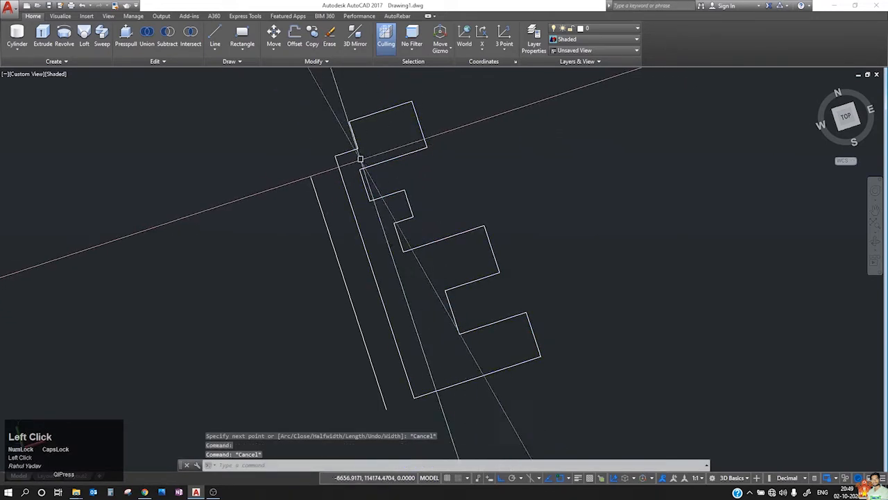
- Revolve the stepped profile 360 degrees into a solid, using the two ends of the straight line as the axis
{"action": "left_click", "coordinate": [64, 36]}
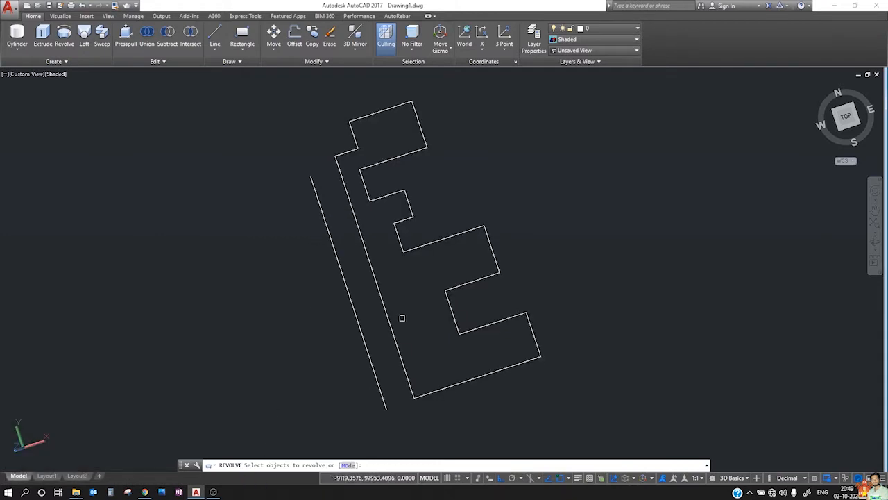
{"action": "left_click", "coordinate": [384, 311]}
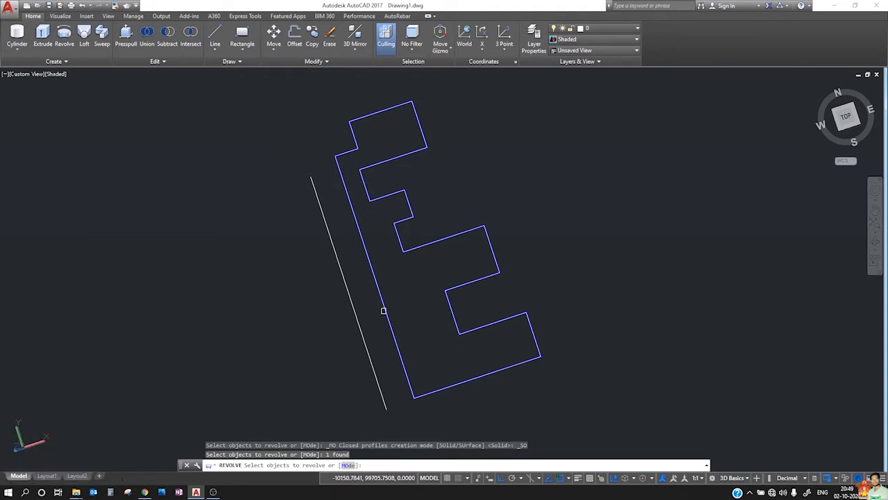
{"action": "key", "text": "space"}
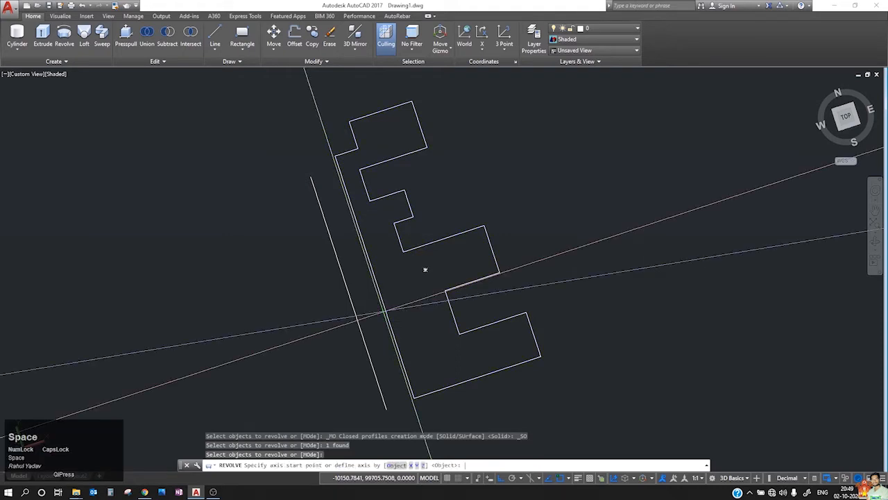
{"action": "left_click", "coordinate": [312, 179]}
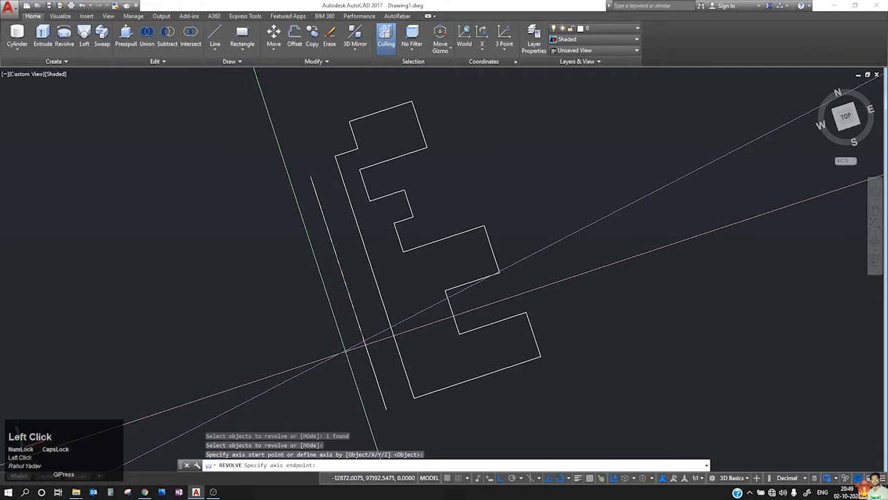
{"action": "left_click", "coordinate": [386, 408]}
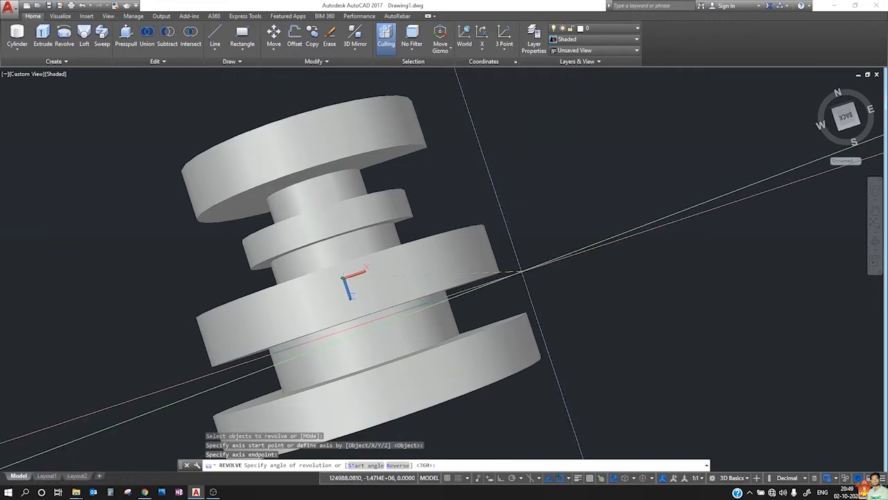
{"action": "type", "text": "360"}
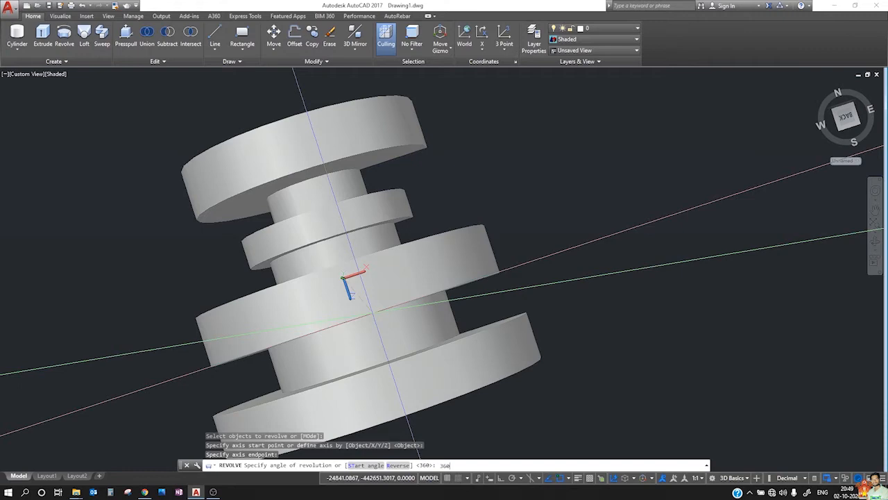
{"action": "key", "text": "Return"}
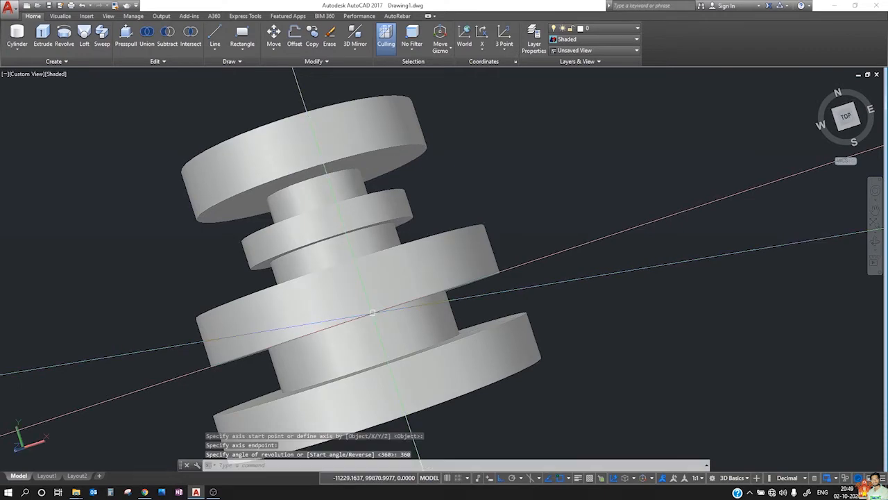
- Examine the revolved solid from the home view, the side and above, including its discs and central hole
{"action": "left_click", "coordinate": [819, 93]}
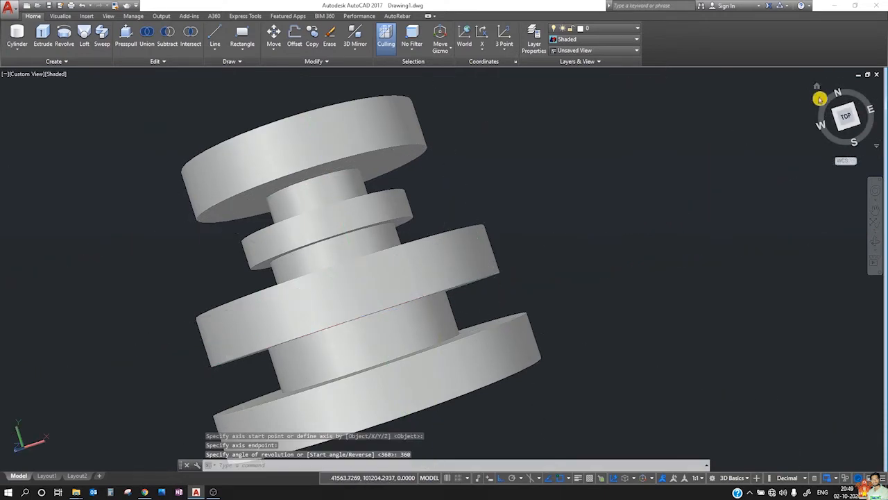
{"action": "left_click_drag", "start_coordinate": [819, 90], "coordinate": [637, 152]}
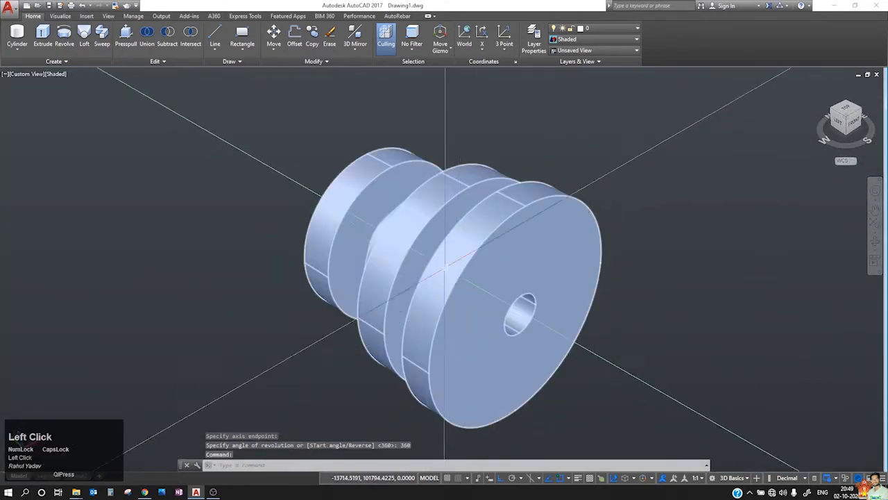
{"action": "mouse_move", "coordinate": [412, 199]}
{"action": "middle_mouse_down", "text": "shift"}
{"action": "mouse_move", "coordinate": [506, 208]}
{"action": "mouse_move", "coordinate": [617, 254]}
{"action": "mouse_move", "coordinate": [481, 204]}
{"action": "mouse_move", "coordinate": [525, 269]}
{"action": "mouse_move", "coordinate": [656, 271]}
{"action": "mouse_move", "coordinate": [732, 260]}
{"action": "mouse_move", "coordinate": [590, 279]}
{"action": "mouse_move", "coordinate": [351, 277]}
{"action": "middle_mouse_up", "text": "shift"}
{"action": "scroll", "coordinate": [442, 231], "scroll_direction": "down", "scroll_amount": 2}
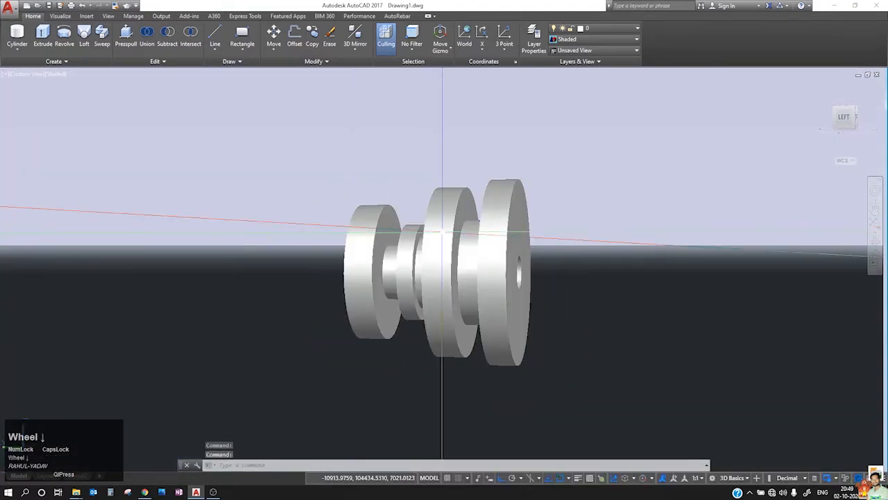
{"action": "middle_click_drag", "start_coordinate": [480, 253], "coordinate": [466, 296], "text": "shift"}
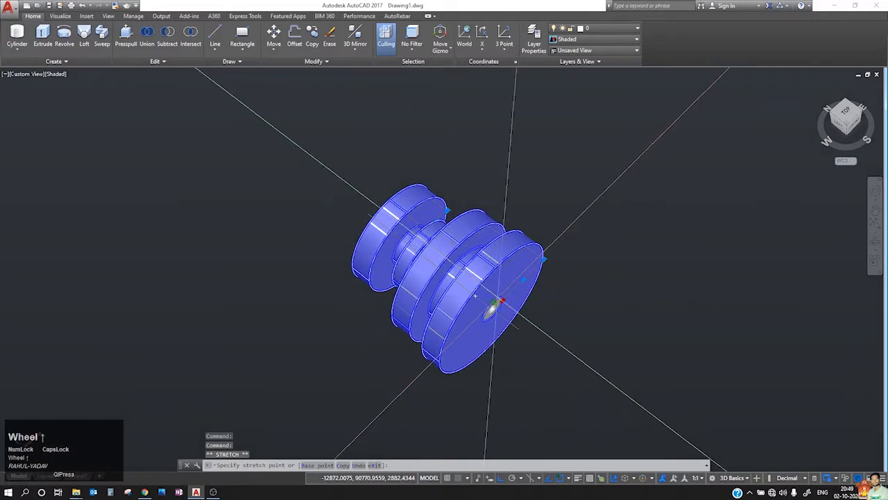
{"action": "scroll", "coordinate": [492, 308], "scroll_direction": "up", "scroll_amount": 5}
{"action": "key", "text": "Escape"}
{"action": "key", "text": "Escape"}
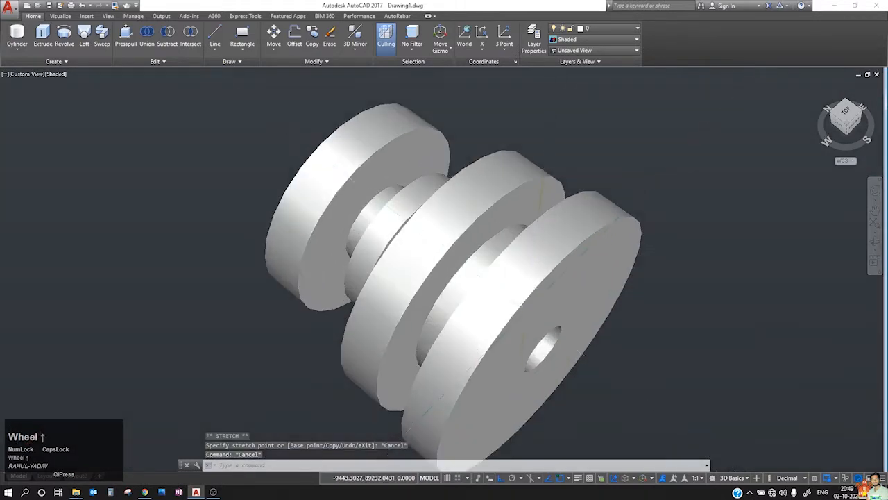
- Grip-stretch the large end disc of the revolved solid outward along its axis into a long cylinder
{"action": "left_click", "coordinate": [560, 329]}
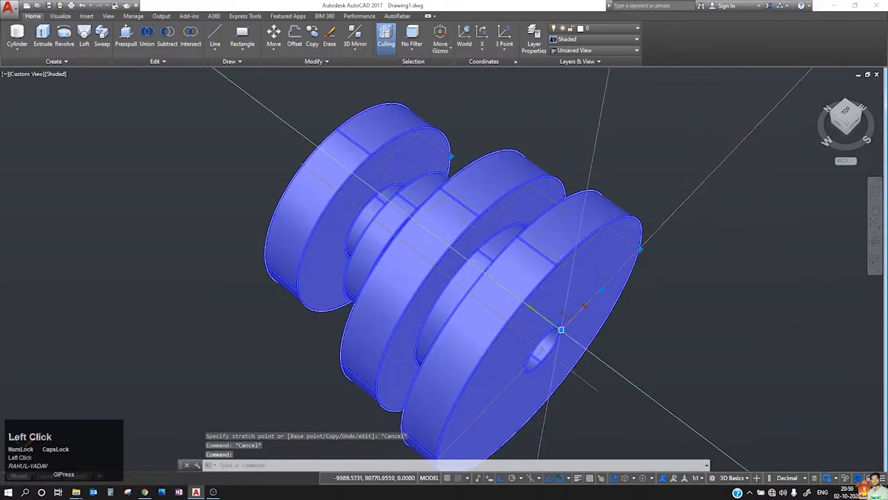
{"action": "left_click", "coordinate": [560, 328]}
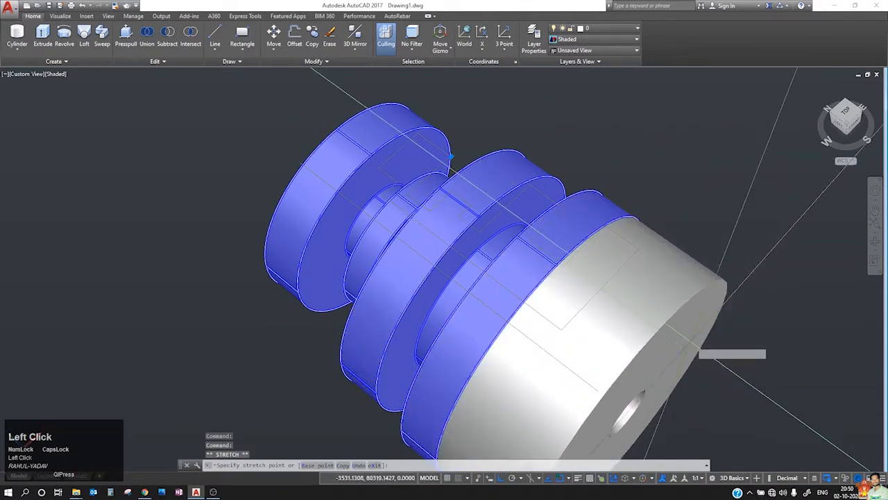
{"action": "scroll", "coordinate": [548, 270], "scroll_direction": "down", "scroll_amount": 4}
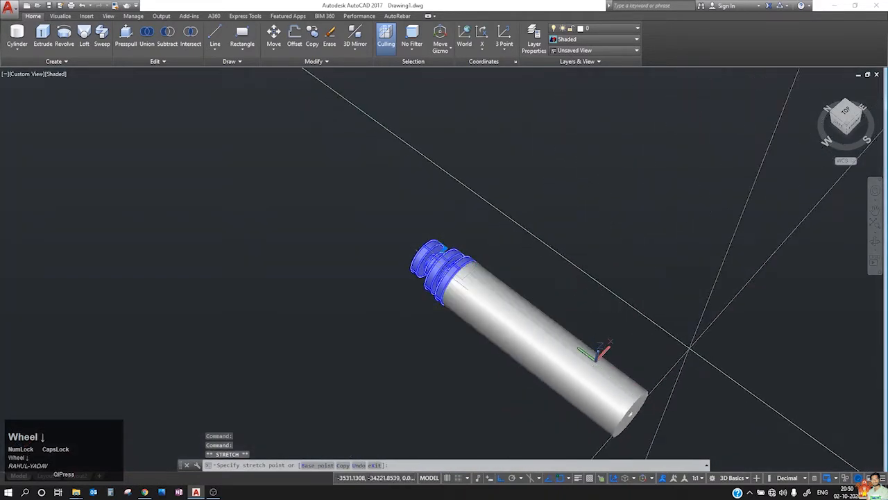
{"action": "left_click", "coordinate": [694, 353]}
{"action": "key", "text": "Escape"}
- Examine the stretched solid from its stepped end, the central bore and the long cylindrical side
{"action": "scroll", "coordinate": [503, 279], "scroll_direction": "up", "scroll_amount": 3}
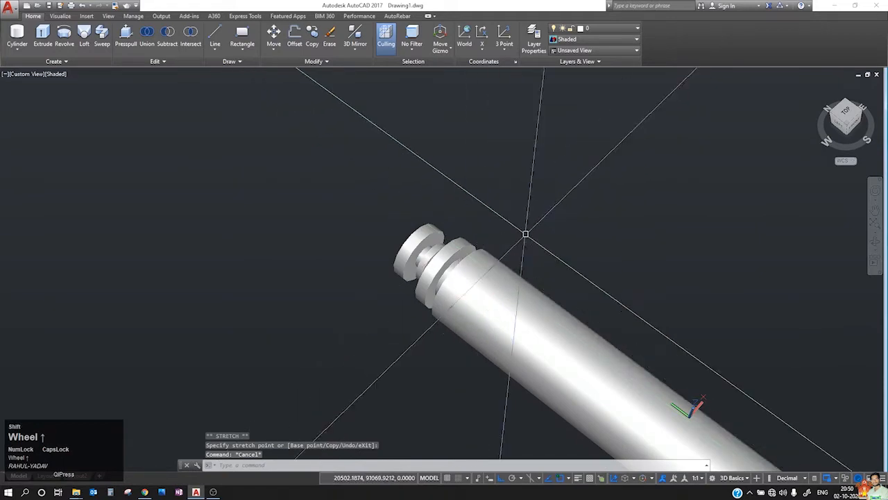
{"action": "middle_click_drag", "start_coordinate": [525, 234], "coordinate": [706, 286], "text": "shift"}
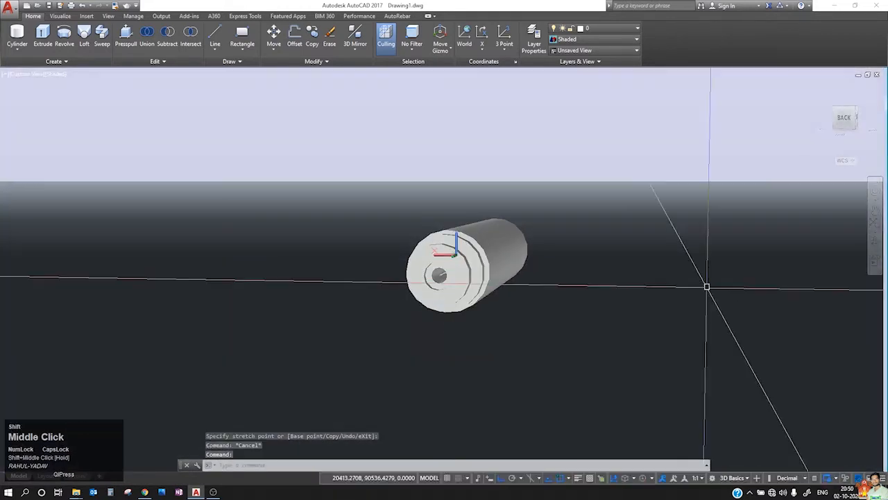
{"action": "scroll", "coordinate": [431, 298], "scroll_direction": "up", "scroll_amount": 6}
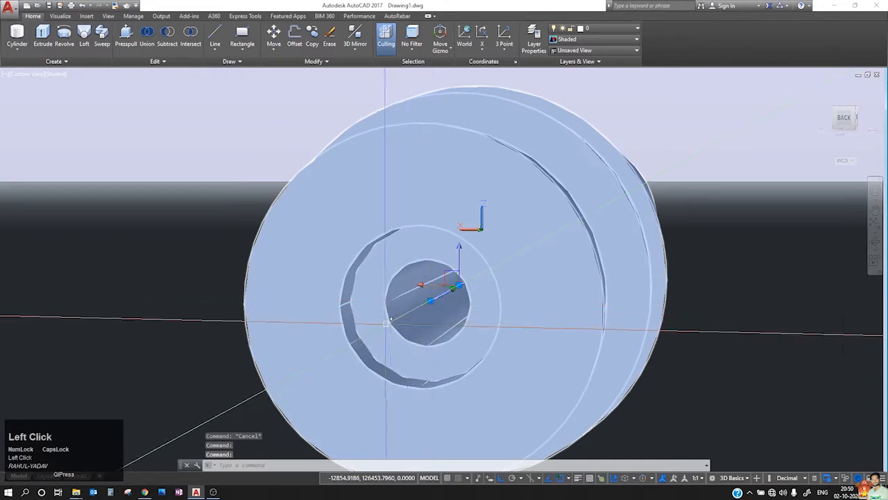
{"action": "key", "text": "Escape"}
{"action": "left_click", "coordinate": [386, 305]}
{"action": "scroll", "coordinate": [367, 305], "scroll_direction": "up", "scroll_amount": 3}
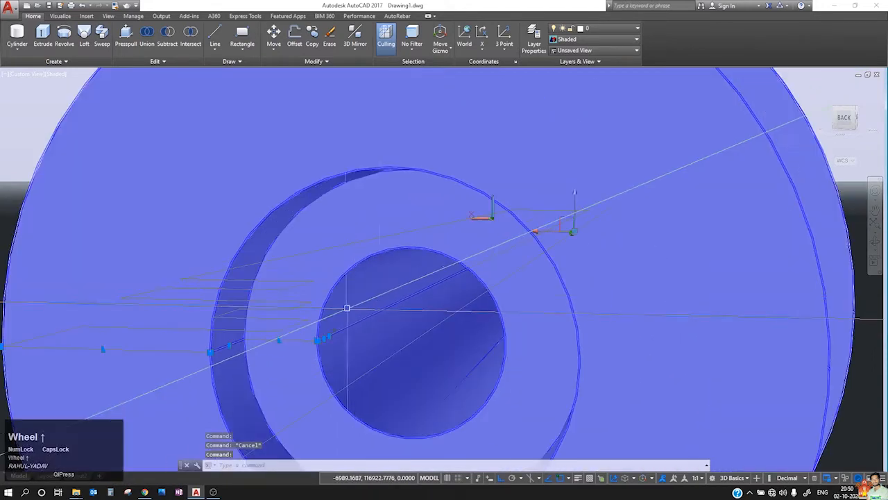
{"action": "middle_click_drag", "start_coordinate": [395, 250], "coordinate": [396, 244], "text": "shift"}
{"action": "scroll", "coordinate": [396, 242], "scroll_direction": "down", "scroll_amount": 3}
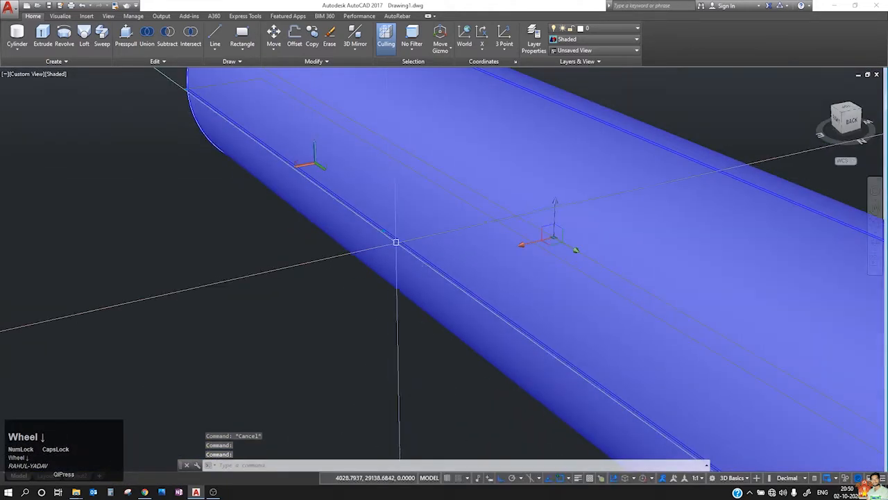
{"action": "scroll", "coordinate": [553, 236], "scroll_direction": "down", "scroll_amount": 2}
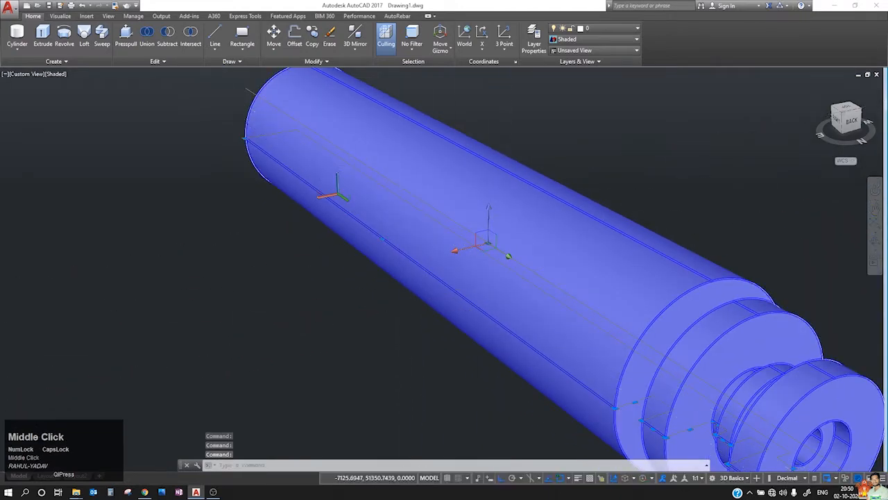
- Grip-stretch the rim of the solid's middle disc radially outward to form a wide flange
{"action": "middle_click_drag", "start_coordinate": [645, 413], "coordinate": [481, 310]}
{"action": "scroll", "coordinate": [481, 310], "scroll_direction": "up", "scroll_amount": 3}
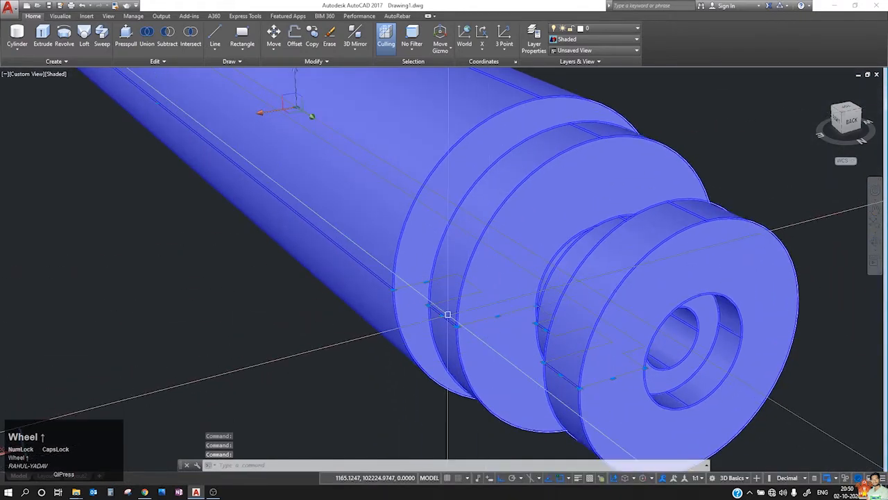
{"action": "left_click", "coordinate": [442, 315]}
{"action": "scroll", "coordinate": [442, 315], "scroll_direction": "down", "scroll_amount": 3}
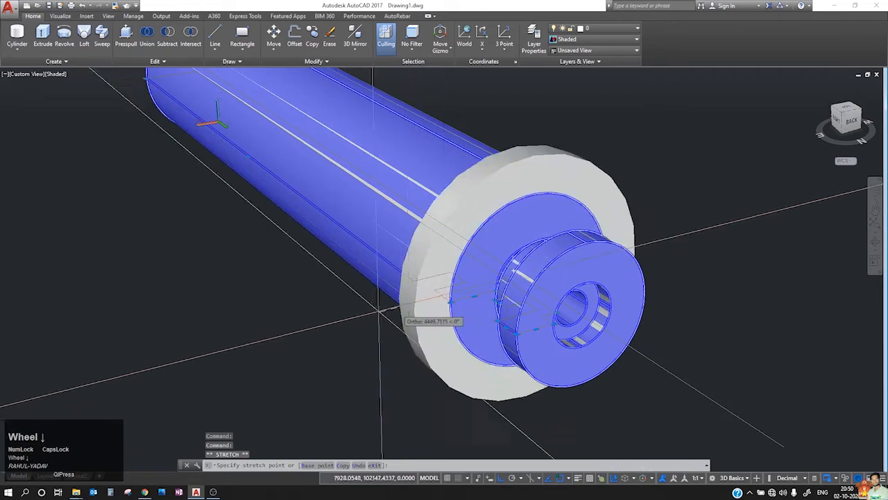
{"action": "left_click", "coordinate": [319, 342]}
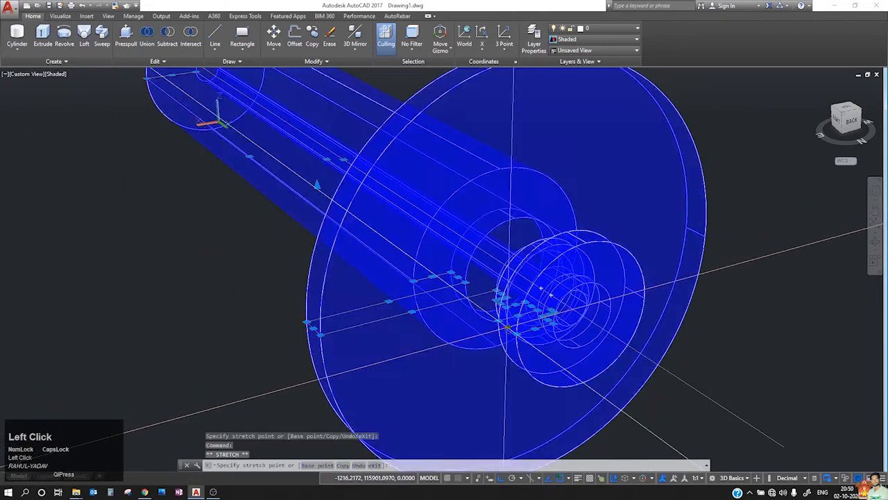
- Grip-stretch the rim of the small end disc radially outward until it is wider than the neighbouring flange, and clear the selection
{"action": "scroll", "coordinate": [437, 271], "scroll_direction": "down", "scroll_amount": 4}
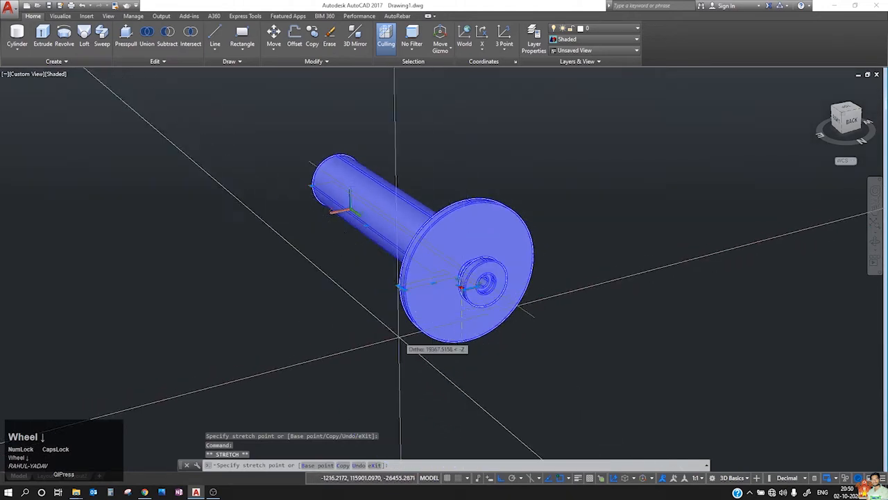
{"action": "scroll", "coordinate": [427, 312], "scroll_direction": "up", "scroll_amount": 2}
{"action": "scroll", "coordinate": [428, 312], "scroll_direction": "up", "scroll_amount": 5}
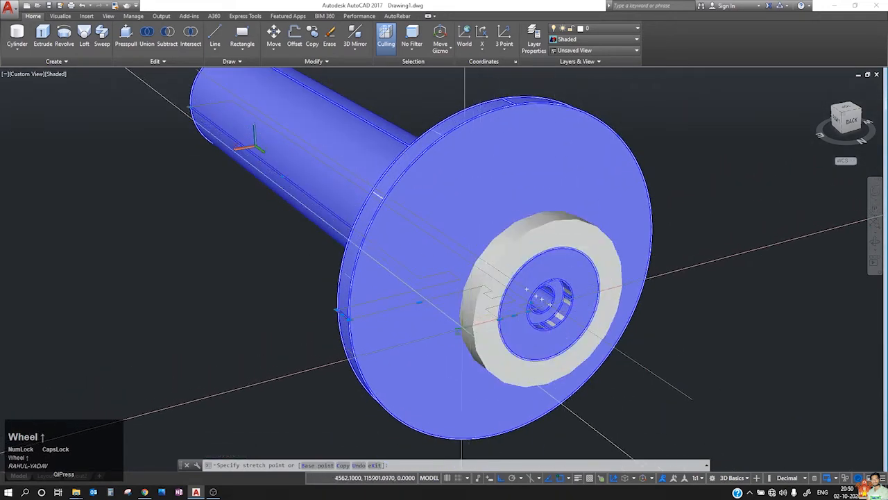
{"action": "left_click", "coordinate": [288, 396]}
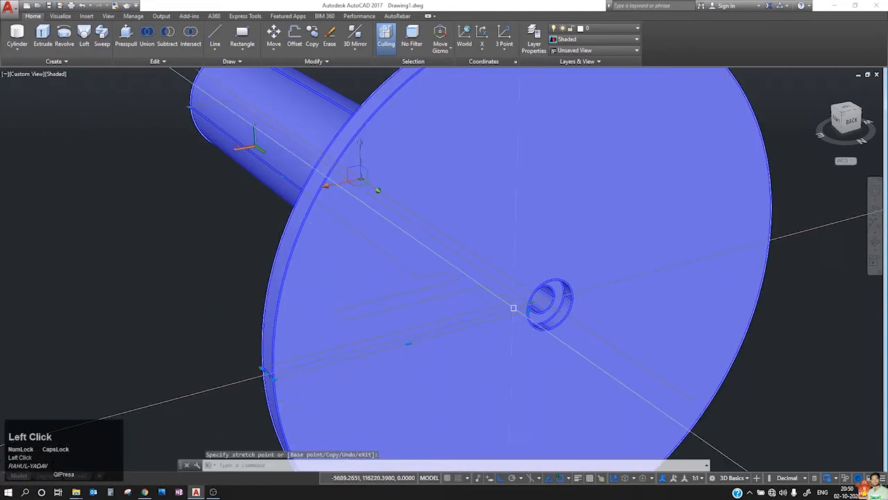
{"action": "key", "text": "Escape"}
- Examine the reshaped solid from the shaft end, close up at the two flanges, from above and from the home view
{"action": "scroll", "coordinate": [437, 270], "scroll_direction": "down", "scroll_amount": 5}
{"action": "middle_click_drag", "start_coordinate": [437, 270], "coordinate": [662, 289], "text": "shift"}
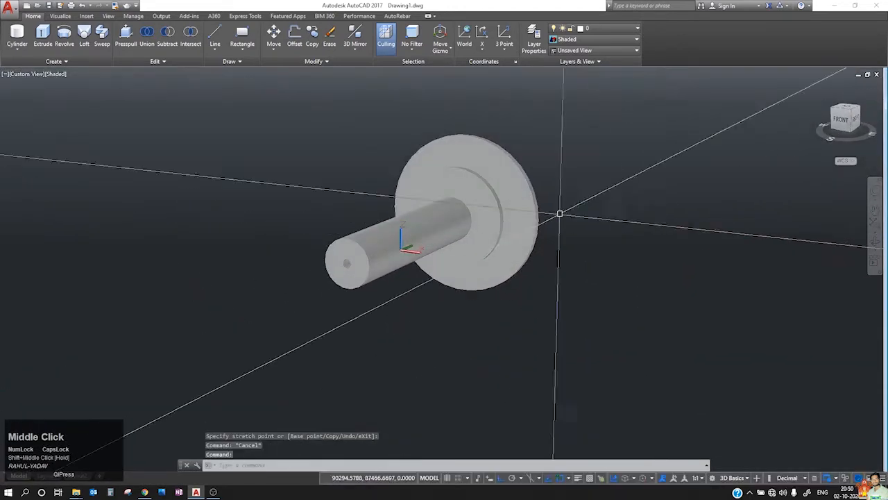
{"action": "middle_click_drag", "start_coordinate": [561, 210], "coordinate": [504, 349], "text": "shift"}
{"action": "scroll", "coordinate": [504, 349], "scroll_direction": "up", "scroll_amount": 5}
{"action": "middle_click_drag", "start_coordinate": [473, 76], "coordinate": [468, 213]}
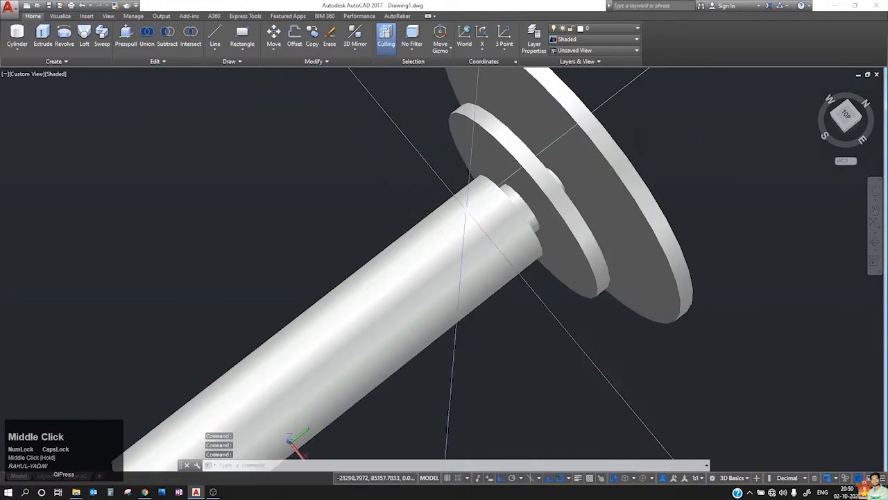
{"action": "scroll", "coordinate": [466, 221], "scroll_direction": "down", "scroll_amount": 3}
{"action": "middle_click_drag", "start_coordinate": [493, 182], "coordinate": [389, 403], "text": "shift"}
{"action": "scroll", "coordinate": [444, 272], "scroll_direction": "down", "scroll_amount": 5}
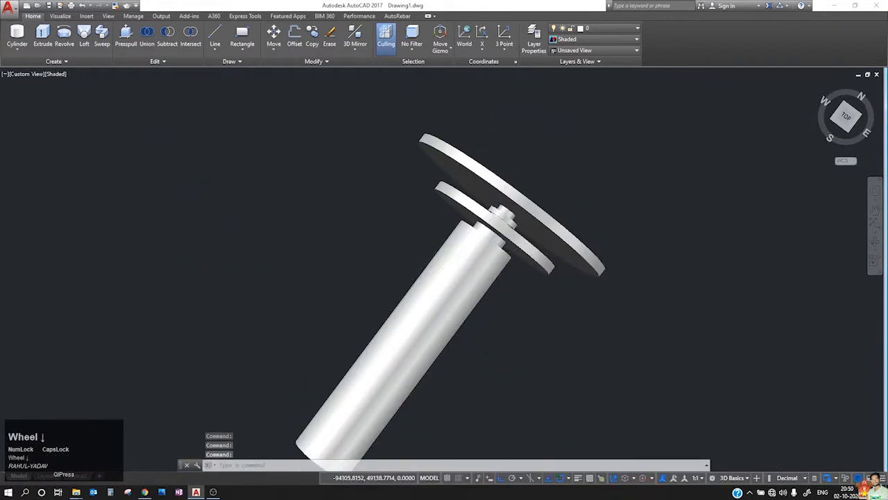
{"action": "scroll", "coordinate": [687, 202], "scroll_direction": "down", "scroll_amount": 1}
{"action": "middle_click_drag", "start_coordinate": [714, 202], "coordinate": [692, 202], "text": "shift"}
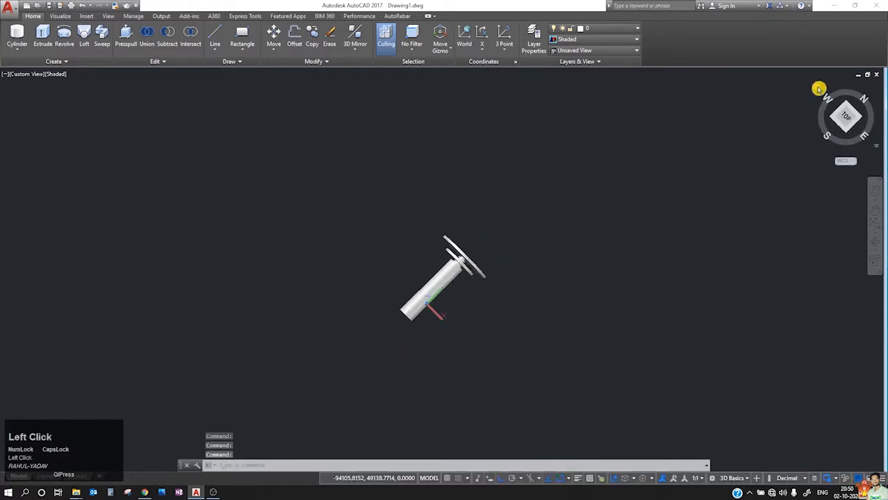
{"action": "left_click", "coordinate": [818, 89]}
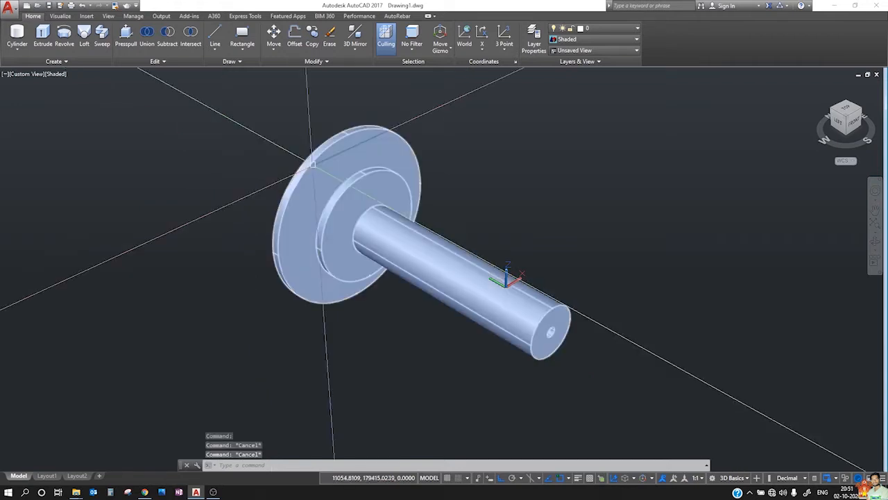
- Delete the flanged revolved solid, keeping only the straight axis line
{"action": "left_click", "coordinate": [312, 159]}
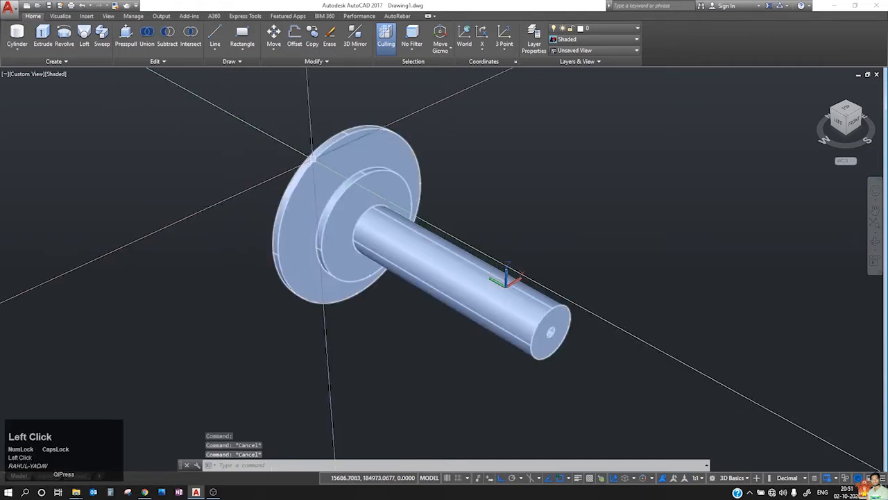
{"action": "left_click", "coordinate": [311, 158]}
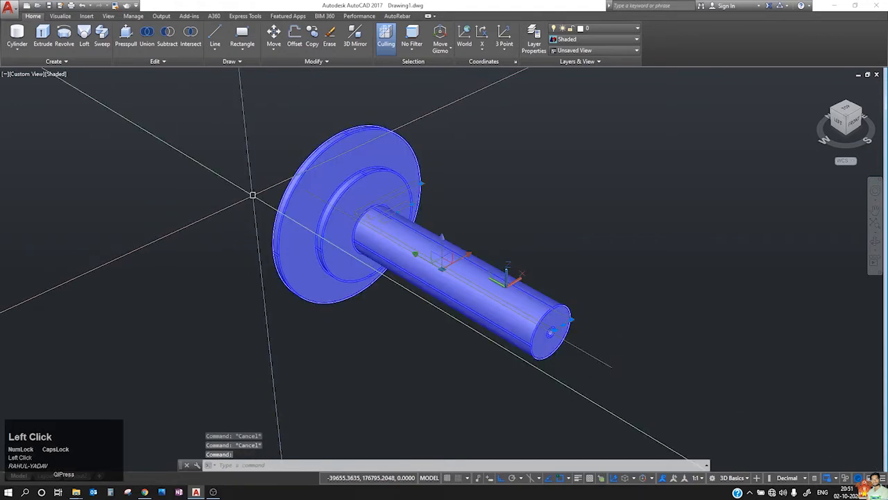
{"action": "key", "text": "Delete"}
{"action": "scroll", "coordinate": [253, 195], "scroll_direction": "up", "scroll_amount": 5}
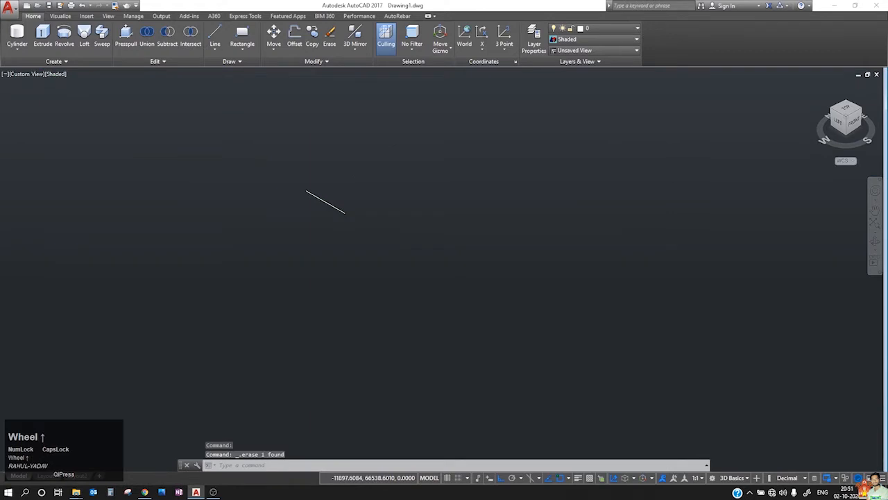
{"action": "scroll", "coordinate": [308, 168], "scroll_direction": "up", "scroll_amount": 4}
{"action": "middle_click", "coordinate": [454, 293], "text": "shift"}
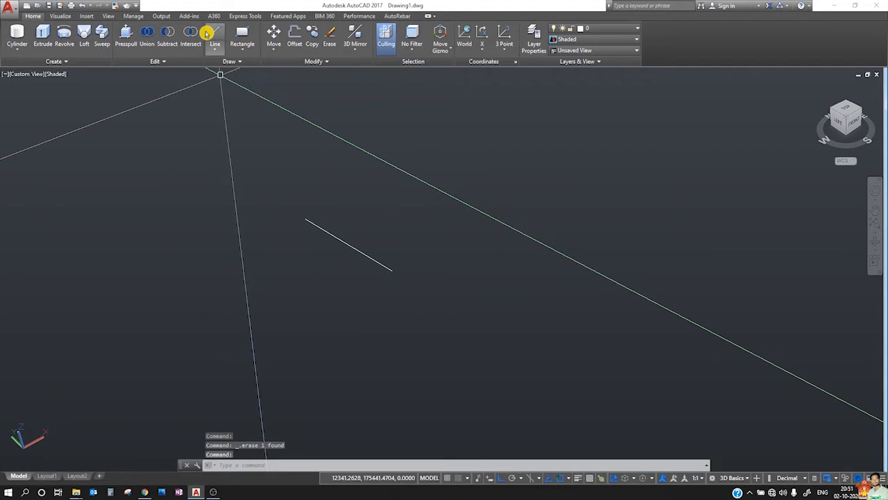
- Draw a long rectangle beside the axis line, with its long sides parallel to the line
{"action": "left_click", "coordinate": [242, 34]}
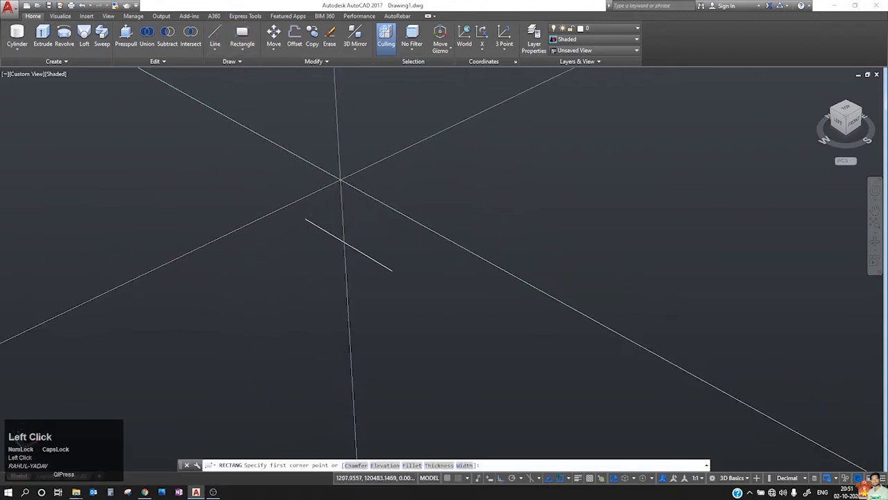
{"action": "left_click", "coordinate": [343, 180]}
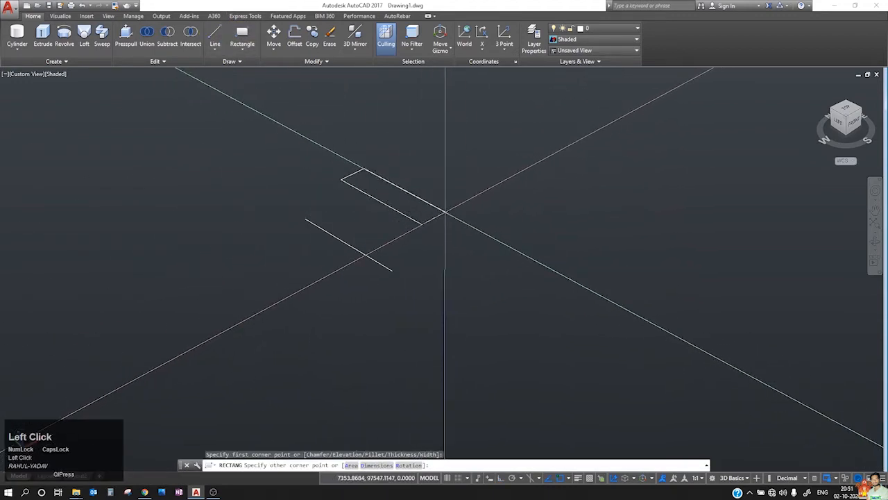
{"action": "scroll", "coordinate": [437, 208], "scroll_direction": "up", "scroll_amount": 2}
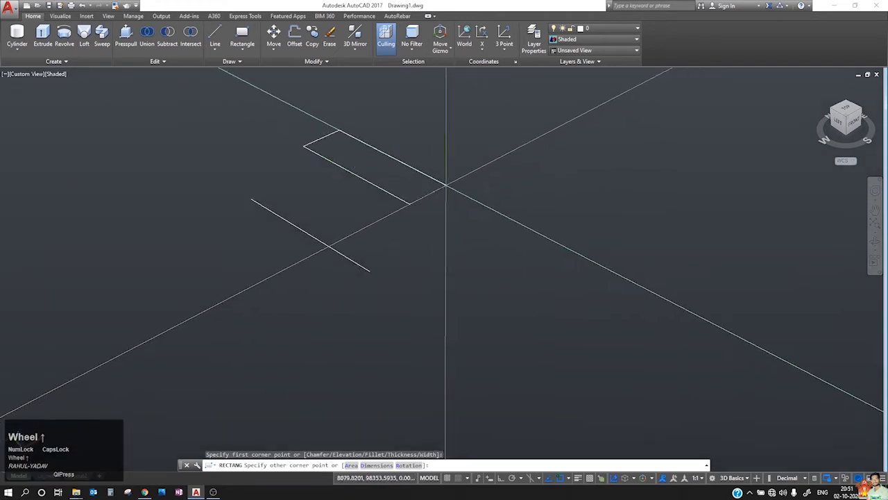
{"action": "left_click", "coordinate": [450, 182]}
{"action": "middle_click_drag", "start_coordinate": [381, 220], "coordinate": [389, 264]}
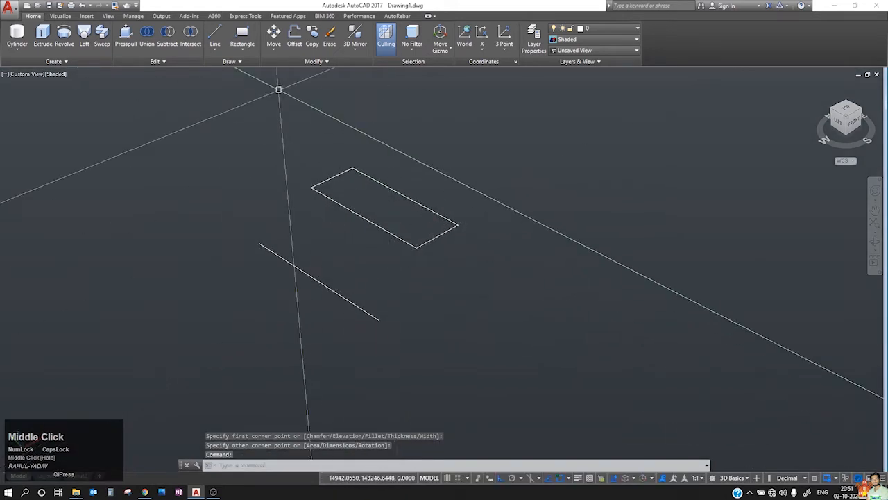
- Revolve the rectangle 90 degrees into a solid, using the two ends of the straight line as the axis
{"action": "left_click", "coordinate": [61, 36]}
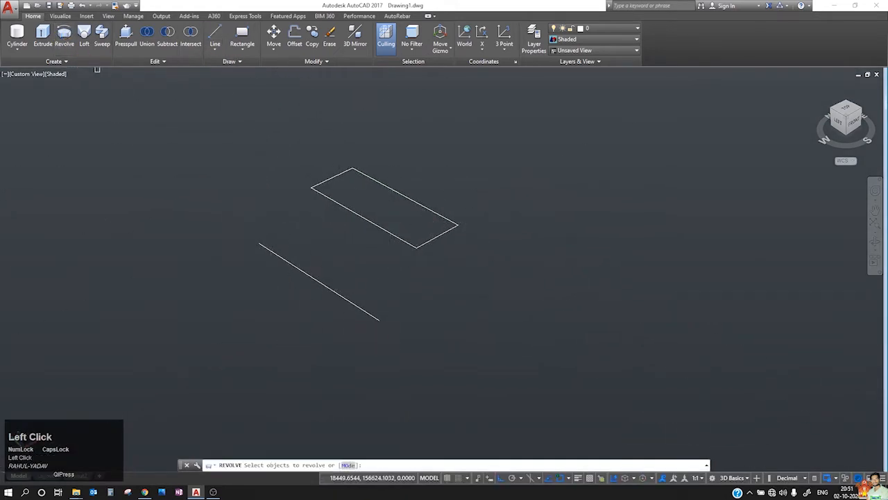
{"action": "left_click", "coordinate": [356, 211]}
{"action": "key", "text": "space"}
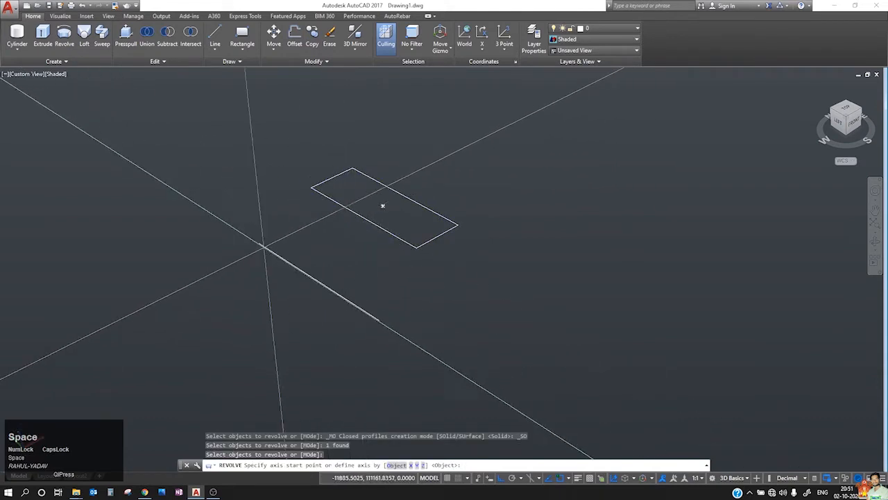
{"action": "left_click", "coordinate": [260, 242]}
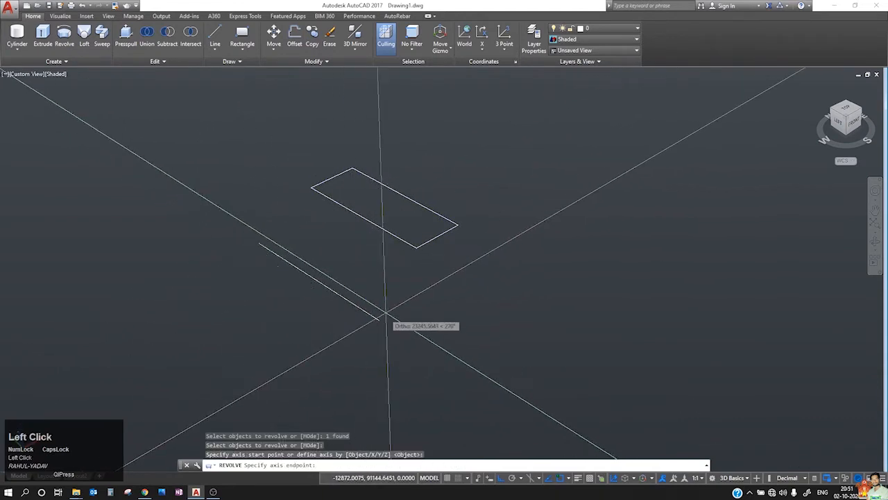
{"action": "left_click", "coordinate": [377, 319]}
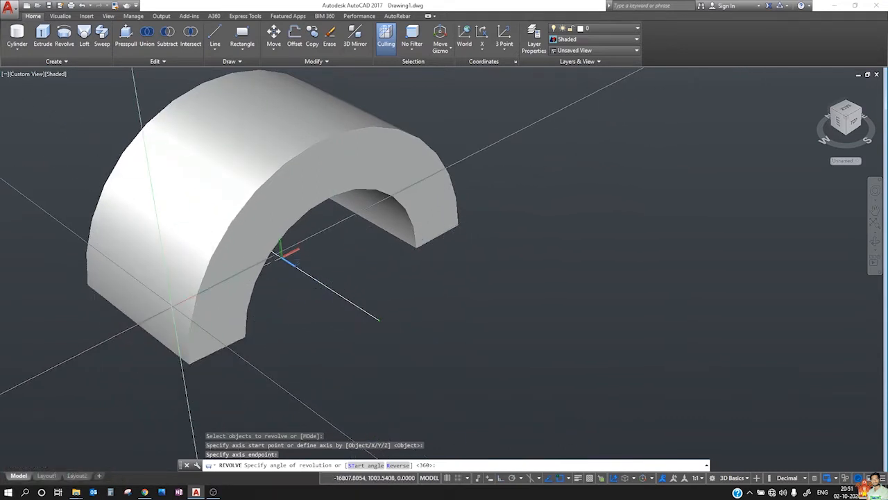
{"action": "type", "text": "90"}
{"action": "key", "text": "Return"}
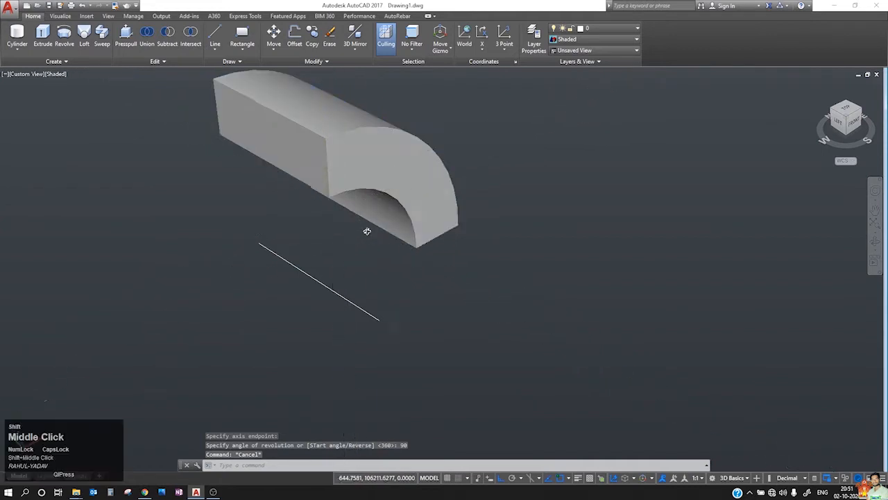
- Inspect the 90-degree revolved solid from the side and above, and delete it while keeping the axis line
{"action": "middle_click_drag", "start_coordinate": [365, 230], "coordinate": [476, 213], "text": "shift"}
{"action": "scroll", "coordinate": [167, 125], "scroll_direction": "up", "scroll_amount": 2}
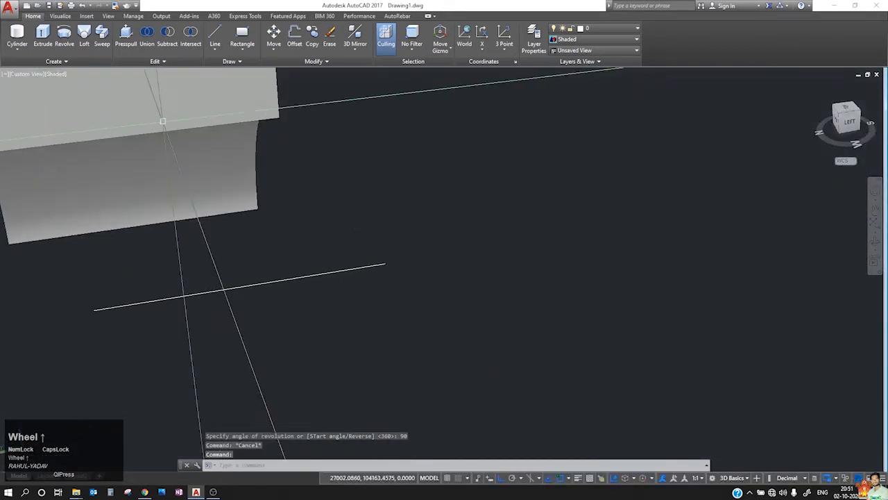
{"action": "scroll", "coordinate": [167, 132], "scroll_direction": "down", "scroll_amount": 3}
{"action": "middle_click_drag", "start_coordinate": [297, 208], "coordinate": [277, 242], "text": "shift"}
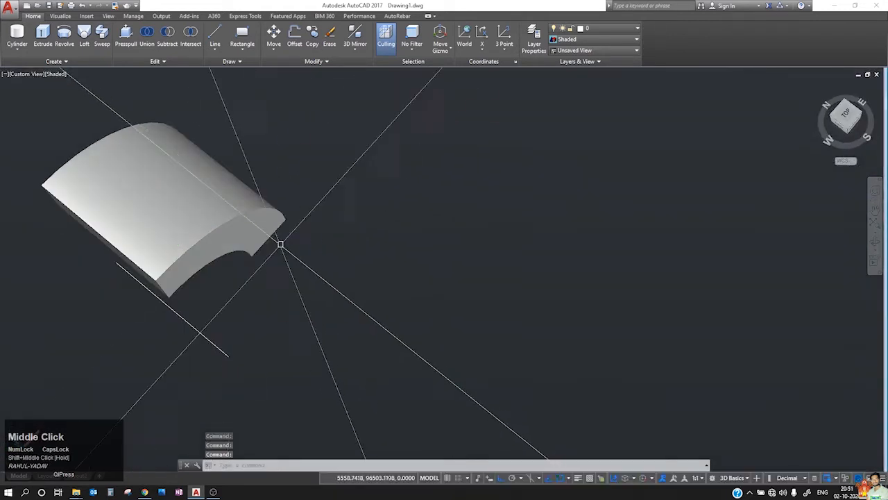
{"action": "left_click", "coordinate": [236, 204]}
{"action": "key", "text": "Delete"}
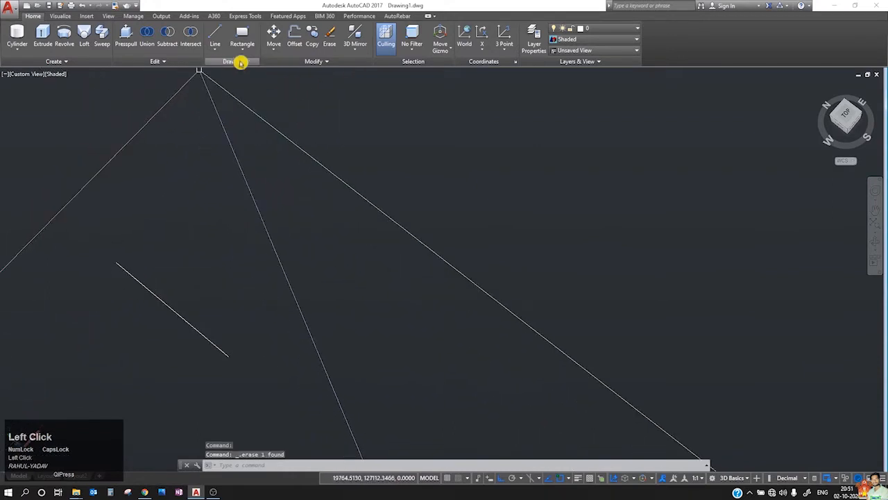
- Draw a wavy open fit-point spline beside the axis line, bulging outward and ending at the line's lower end
{"action": "left_click", "coordinate": [208, 53]}
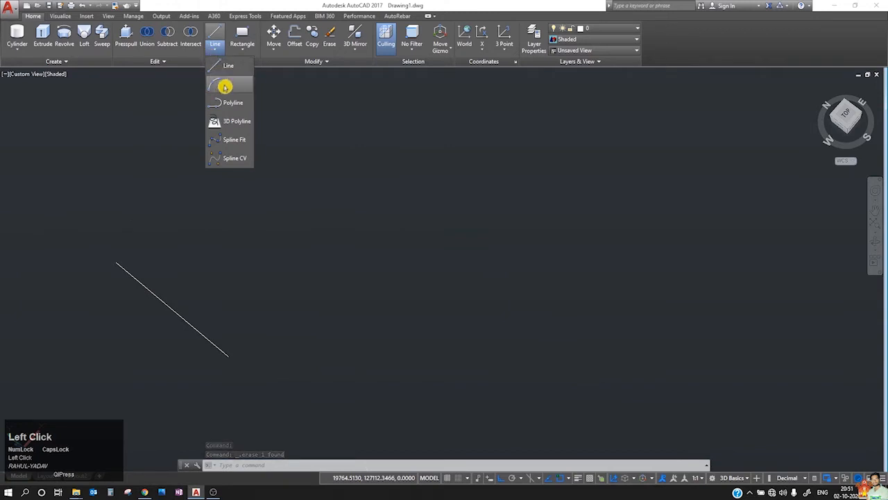
{"action": "left_click", "coordinate": [234, 143]}
{"action": "scroll", "coordinate": [455, 271], "scroll_direction": "up", "scroll_amount": 1}
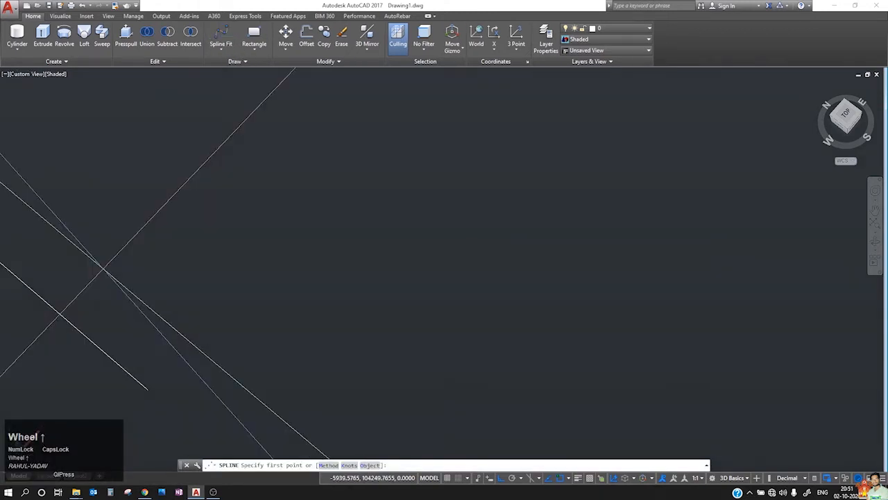
{"action": "middle_click_drag", "start_coordinate": [119, 223], "coordinate": [382, 220]}
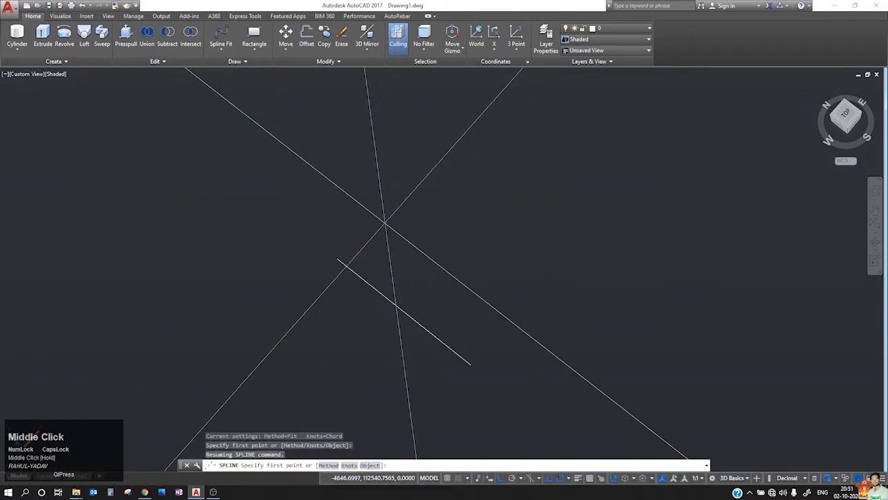
{"action": "left_click", "coordinate": [385, 224]}
{"action": "left_click", "coordinate": [432, 268]}
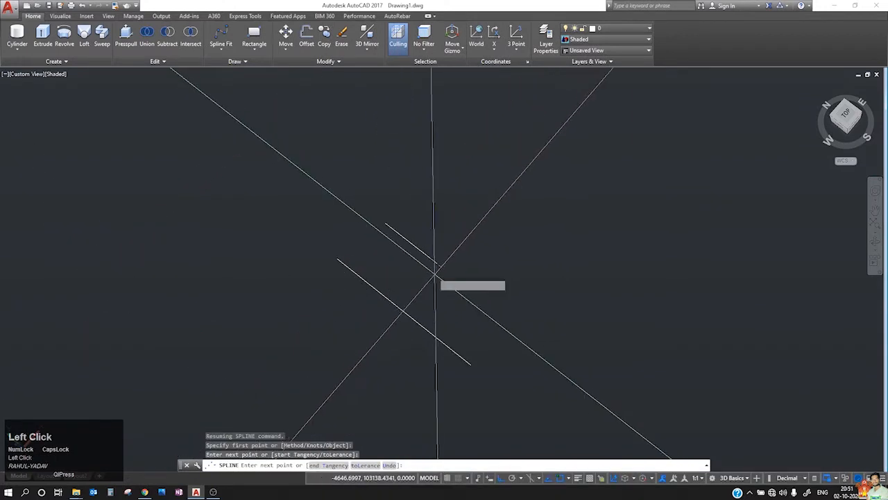
{"action": "left_click", "coordinate": [491, 243]}
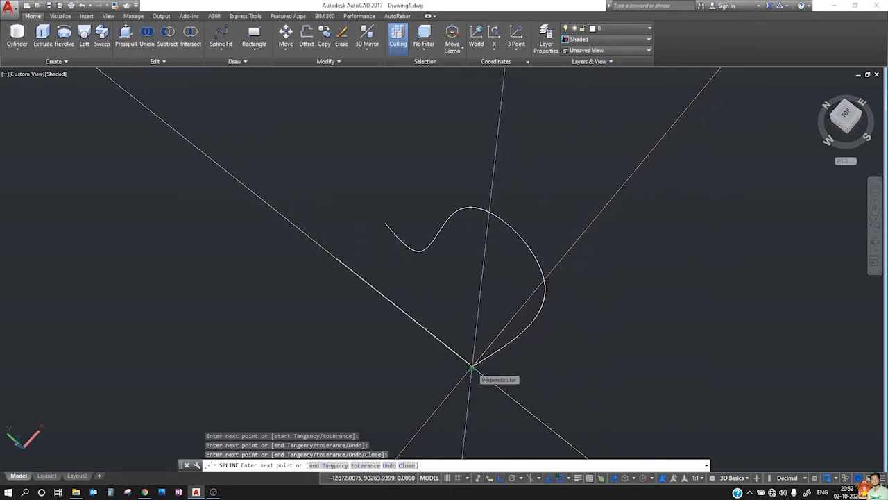
{"action": "left_click", "coordinate": [472, 366]}
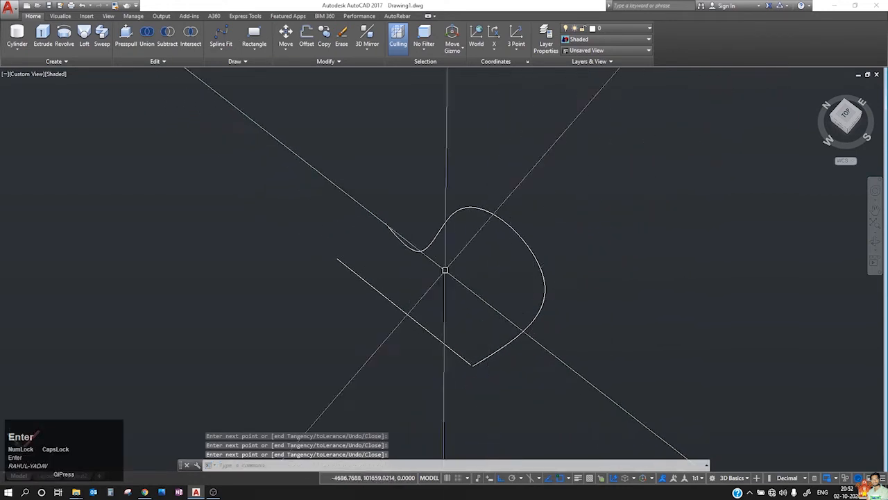
- Revolve the wavy spline 360 degrees, using the two ends of the straight line as the axis
{"action": "left_click", "coordinate": [64, 35]}
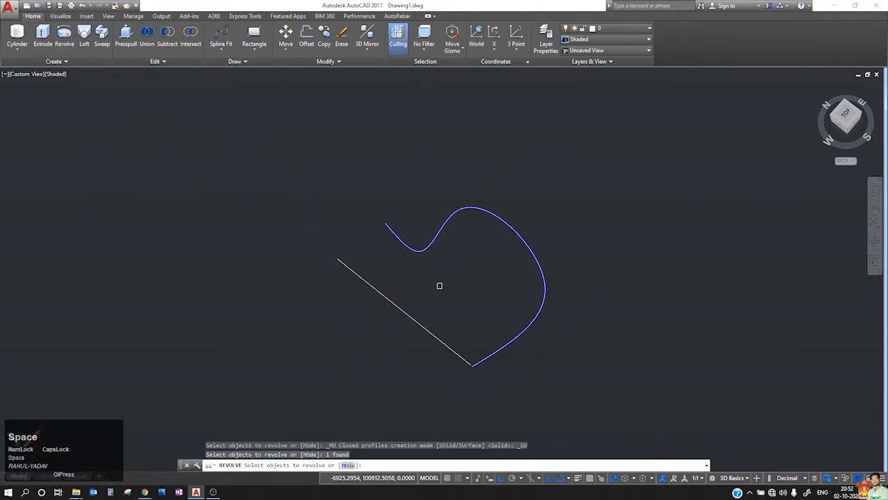
{"action": "key", "text": "space"}
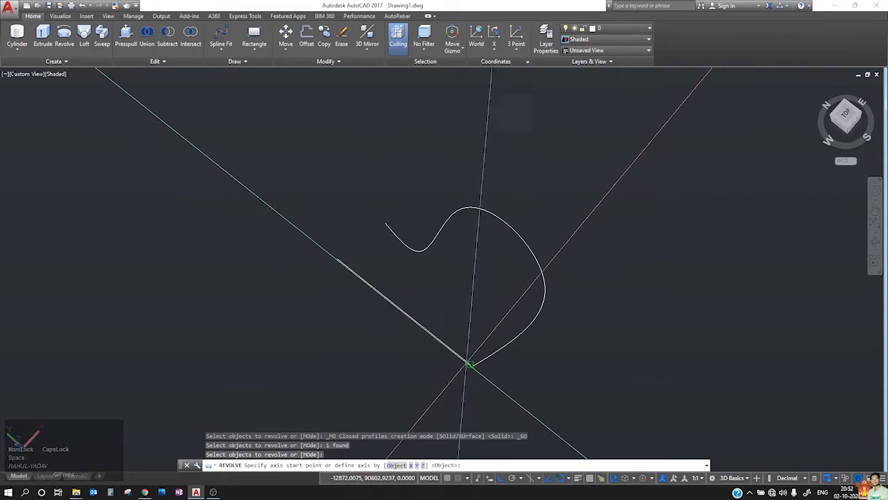
{"action": "left_click", "coordinate": [338, 260]}
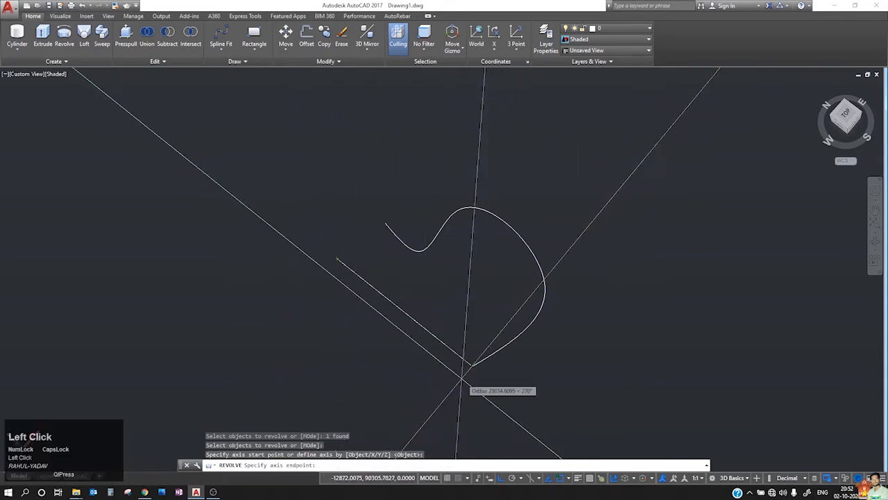
{"action": "left_click", "coordinate": [451, 350]}
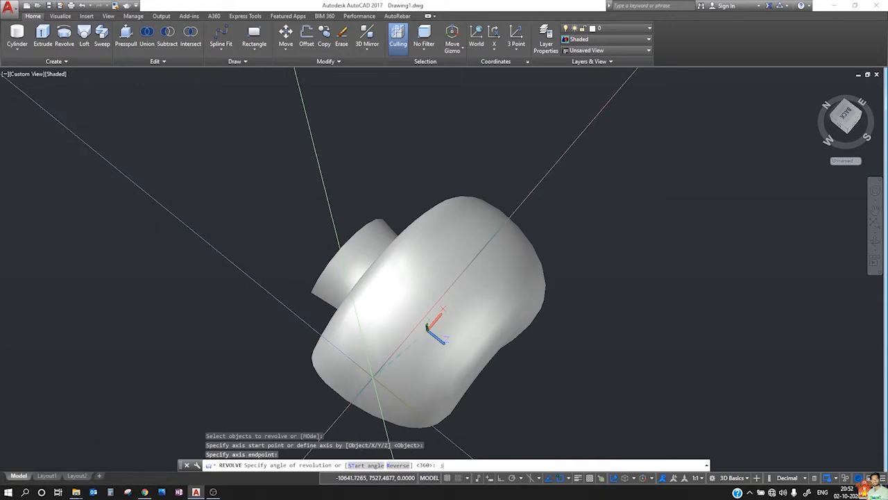
{"action": "type", "text": "360"}
{"action": "key", "text": "Return"}
- Delete the revolved vase shape together with its spline profile and axis line
{"action": "middle_click_drag", "start_coordinate": [479, 305], "coordinate": [269, 191], "text": "shift"}
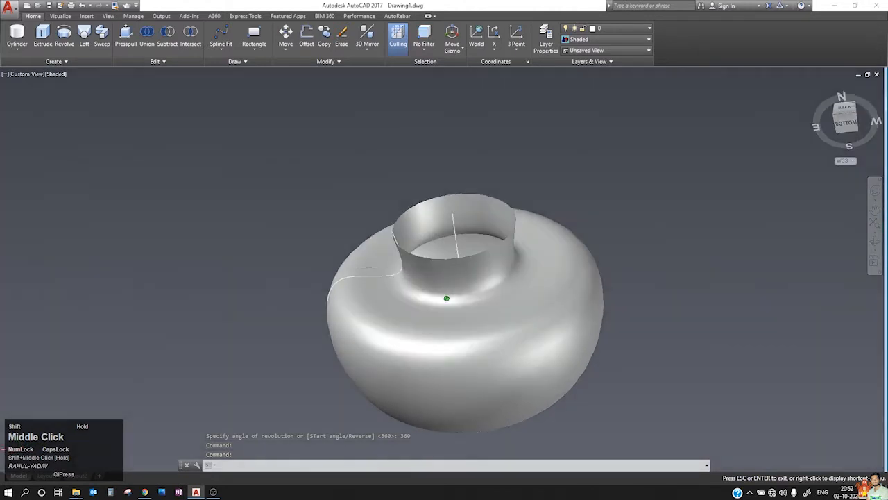
{"action": "left_click", "coordinate": [218, 165]}
{"action": "left_click", "coordinate": [657, 378]}
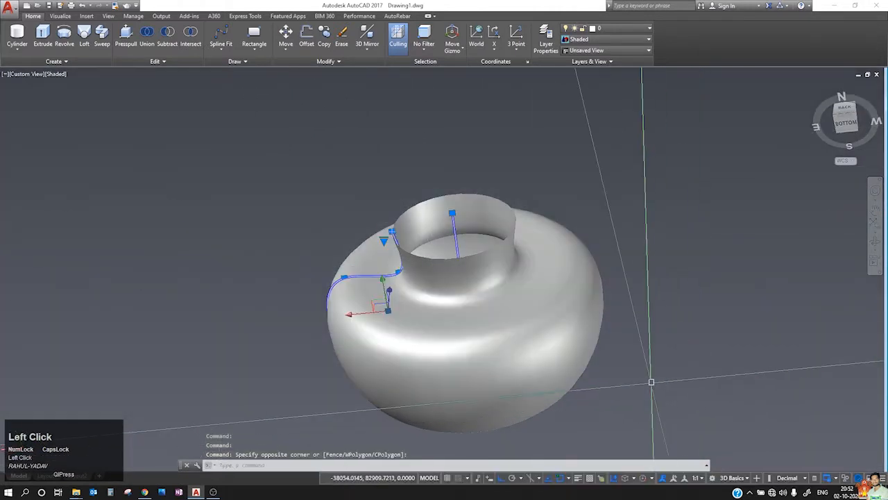
{"action": "left_click", "coordinate": [625, 381]}
{"action": "left_click", "coordinate": [566, 356]}
{"action": "key", "text": "Delete"}
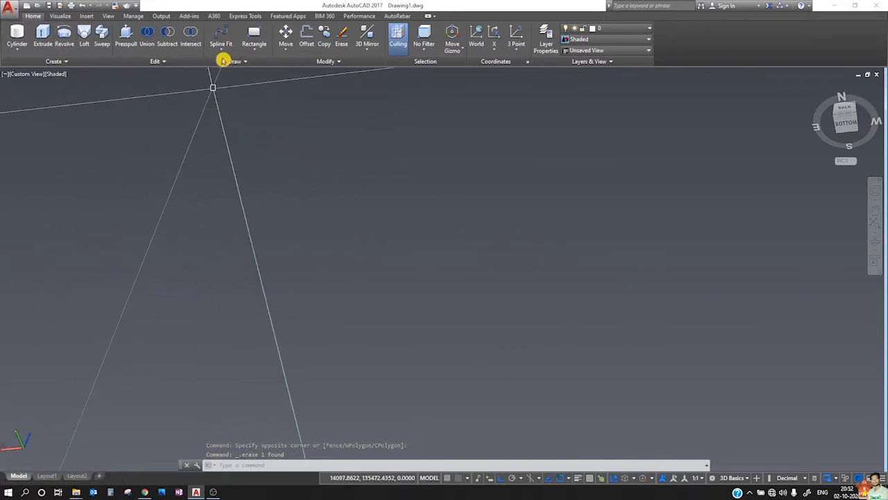
- Switch the empty drawing to the Top view
{"action": "left_click", "coordinate": [222, 50]}
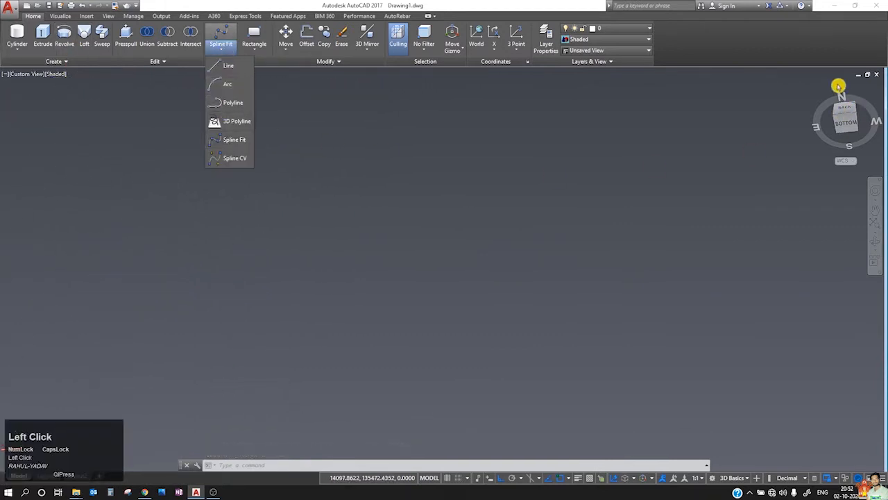
{"action": "left_click", "coordinate": [820, 90]}
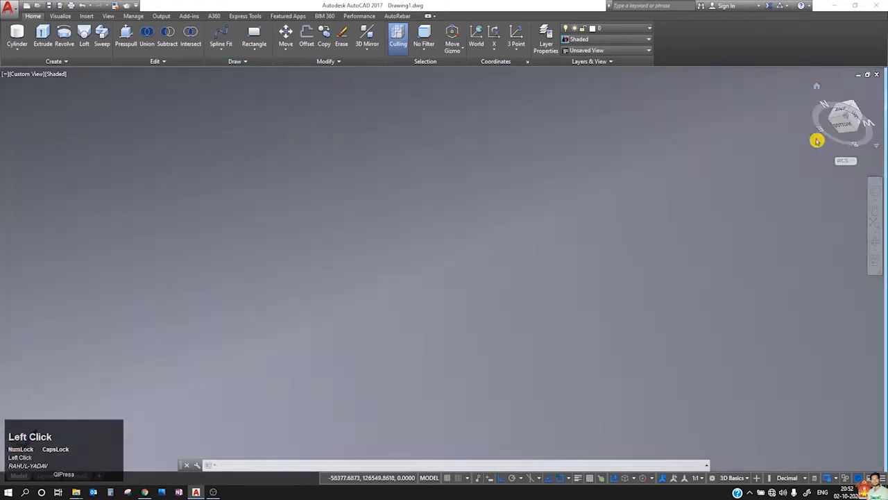
{"action": "left_click", "coordinate": [838, 124]}
{"action": "scroll", "coordinate": [523, 235], "scroll_direction": "up", "scroll_amount": 2}
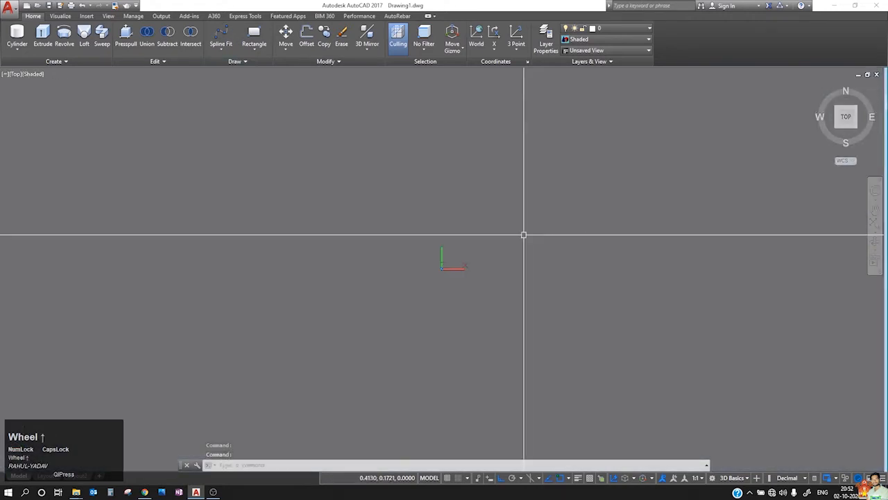
- Draw an open fit-point spline that winds down in wavy steps, beside and above the origin
{"action": "left_click", "coordinate": [226, 50]}
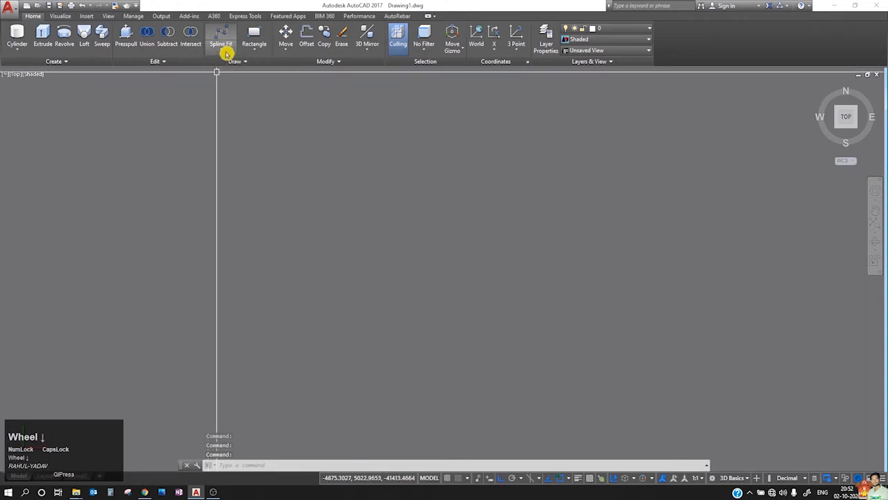
{"action": "left_click", "coordinate": [288, 238]}
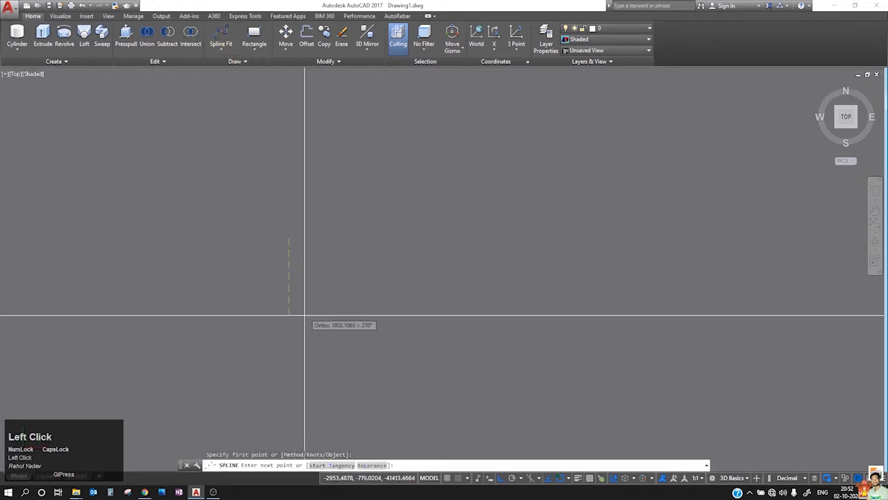
{"action": "left_click", "coordinate": [293, 286]}
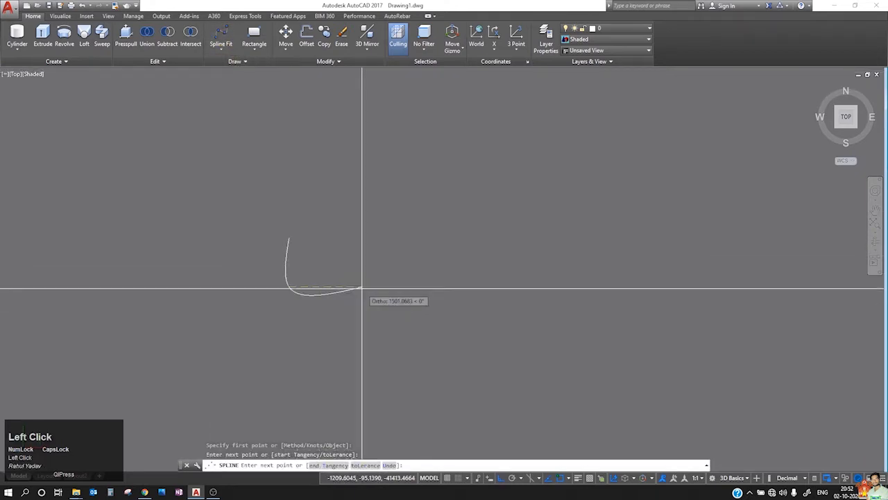
{"action": "left_click", "coordinate": [356, 287]}
{"action": "left_click", "coordinate": [338, 351]}
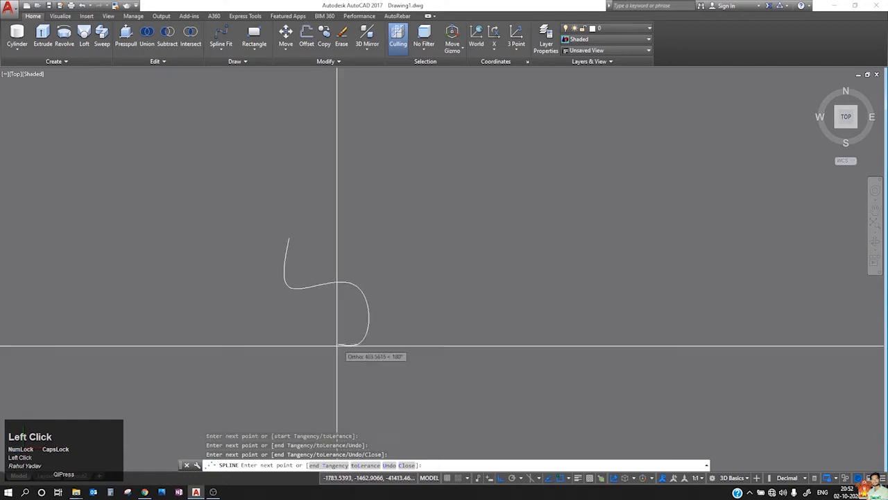
{"action": "scroll", "coordinate": [340, 288], "scroll_direction": "down", "scroll_amount": 3}
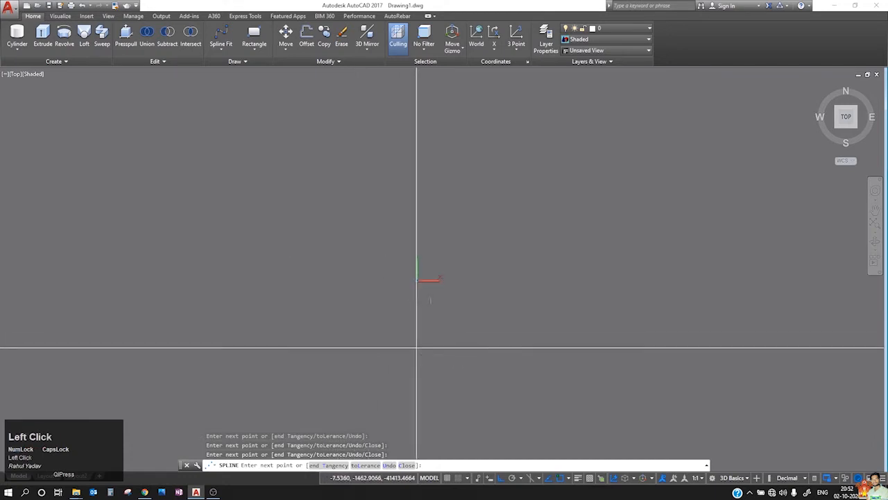
{"action": "scroll", "coordinate": [417, 306], "scroll_direction": "up", "scroll_amount": 2}
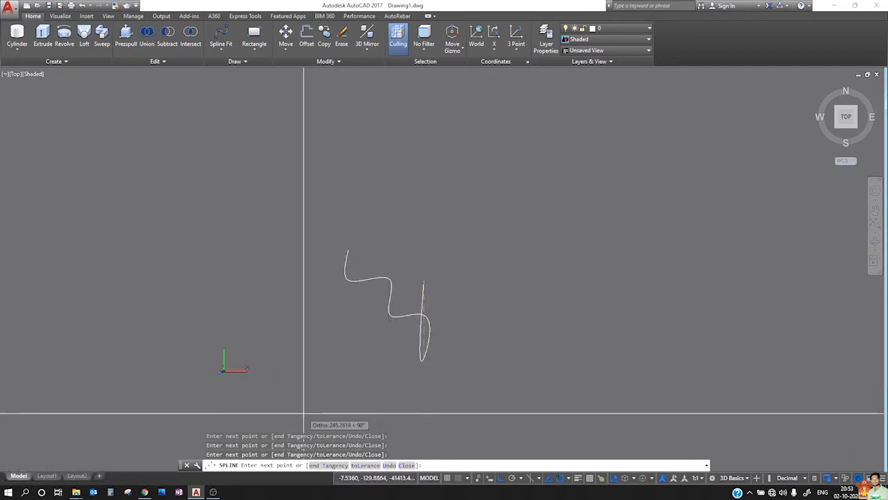
{"action": "key", "text": "space"}
{"action": "key", "text": "space"}
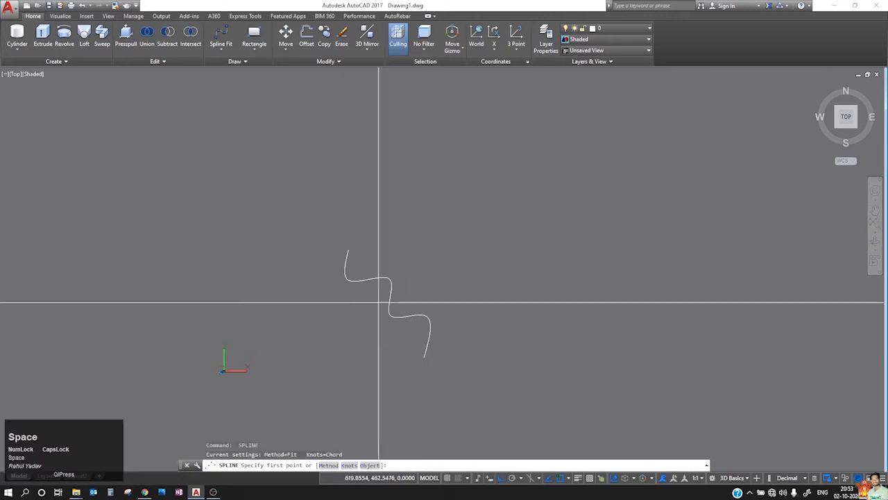
{"action": "left_click", "coordinate": [430, 360]}
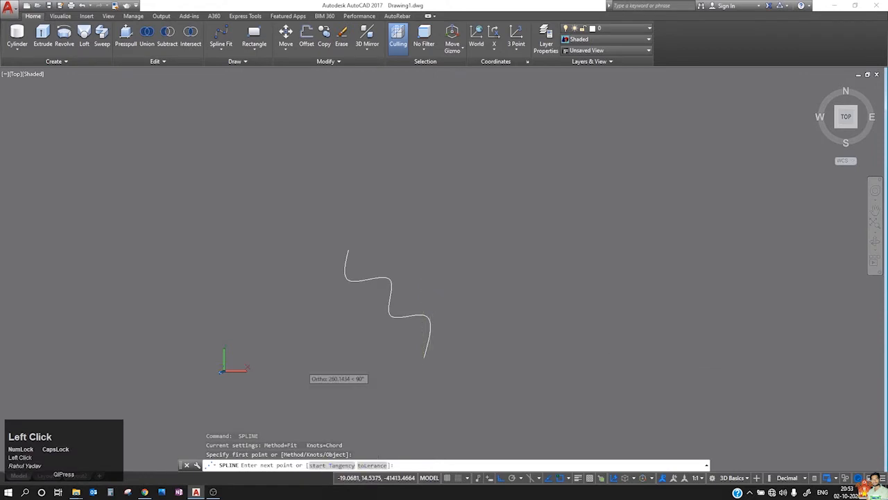
{"action": "key", "text": "Escape"}
{"action": "key", "text": "Escape"}
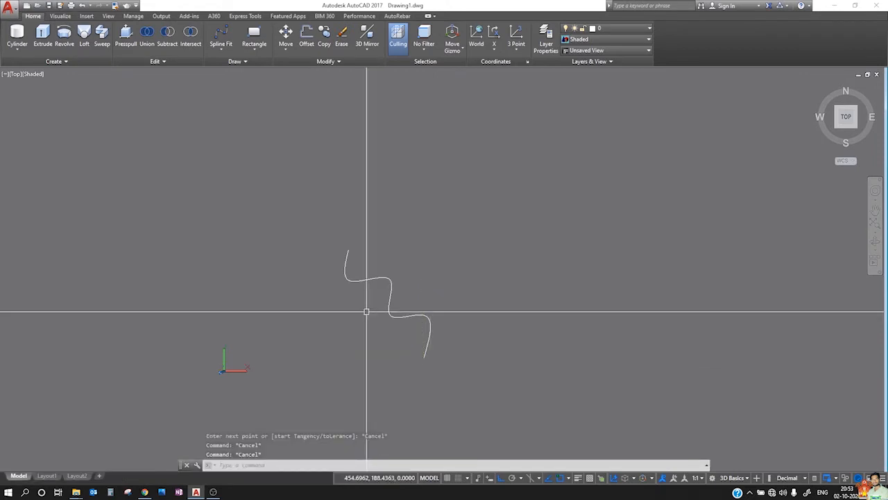
- Erase the wavy stepped spline
{"action": "left_click", "coordinate": [607, 50]}
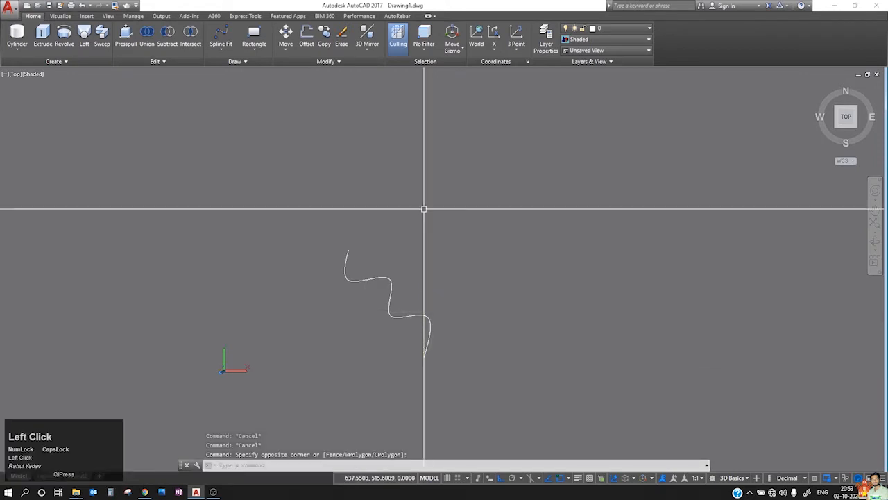
{"action": "left_click", "coordinate": [380, 256]}
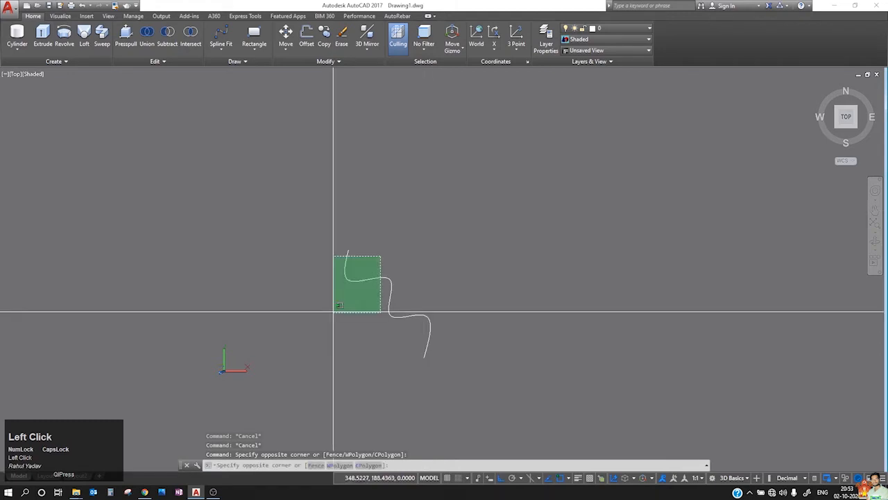
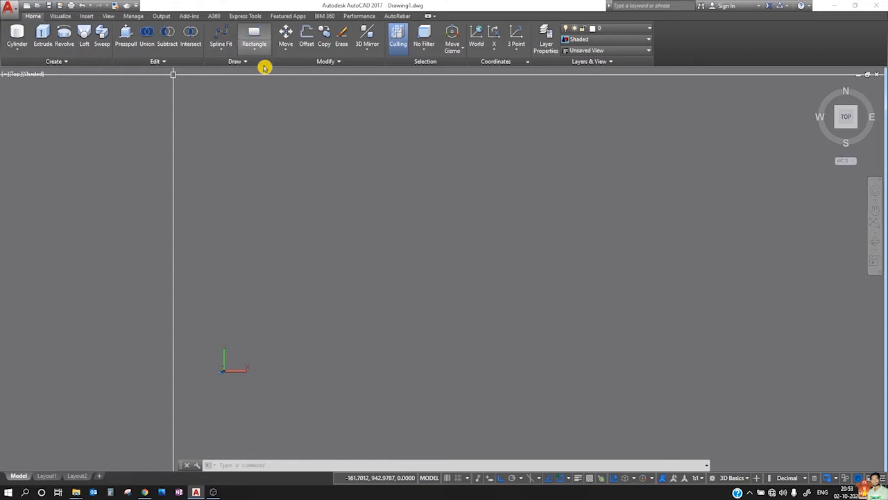
- Draw a small upright rectangle just above and beside the origin as a sweep profile
{"action": "left_click", "coordinate": [254, 38]}
{"action": "left_click", "coordinate": [306, 270]}
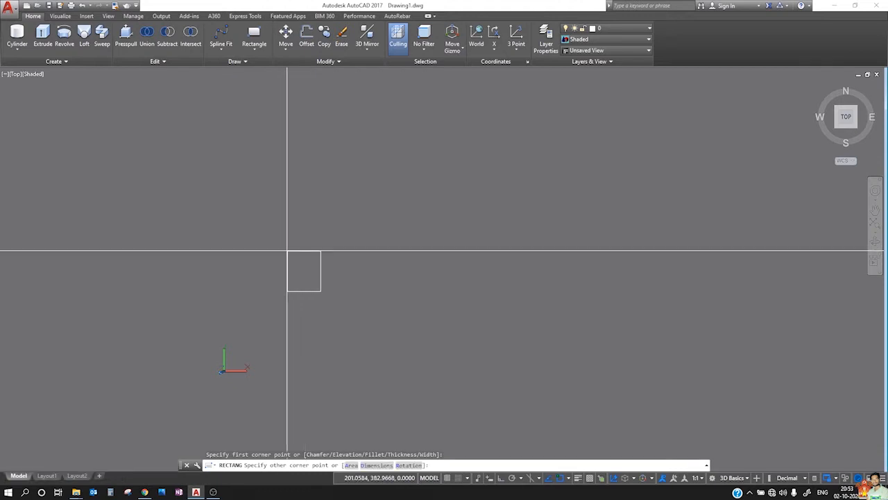
{"action": "left_click", "coordinate": [287, 250]}
{"action": "scroll", "coordinate": [347, 201], "scroll_direction": "down", "scroll_amount": 2}
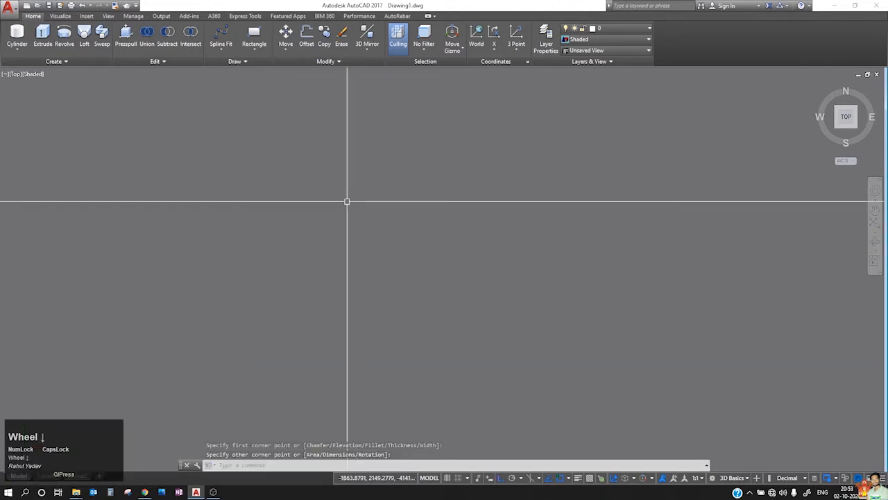
{"action": "scroll", "coordinate": [371, 198], "scroll_direction": "up", "scroll_amount": 3}
{"action": "scroll", "coordinate": [358, 255], "scroll_direction": "up", "scroll_amount": 2}
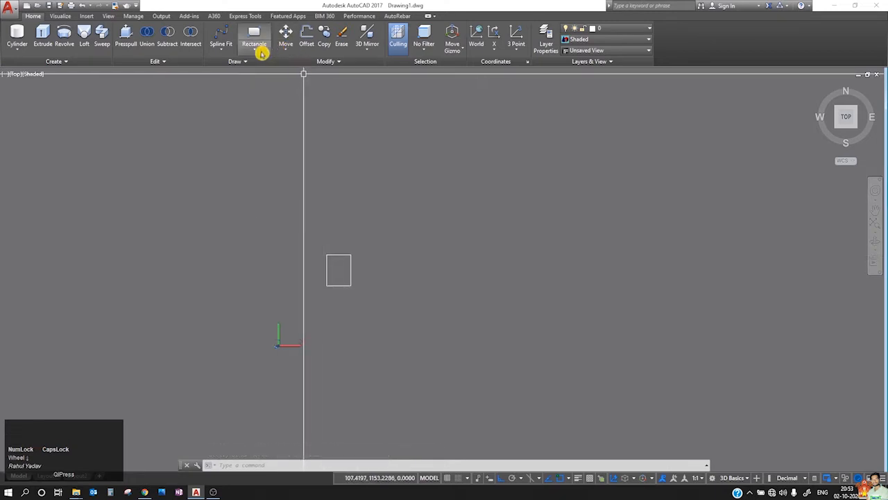
- Draw an open stair-shaped polyline above the rectangle, running up, across, up and across again
{"action": "left_click", "coordinate": [262, 53]}
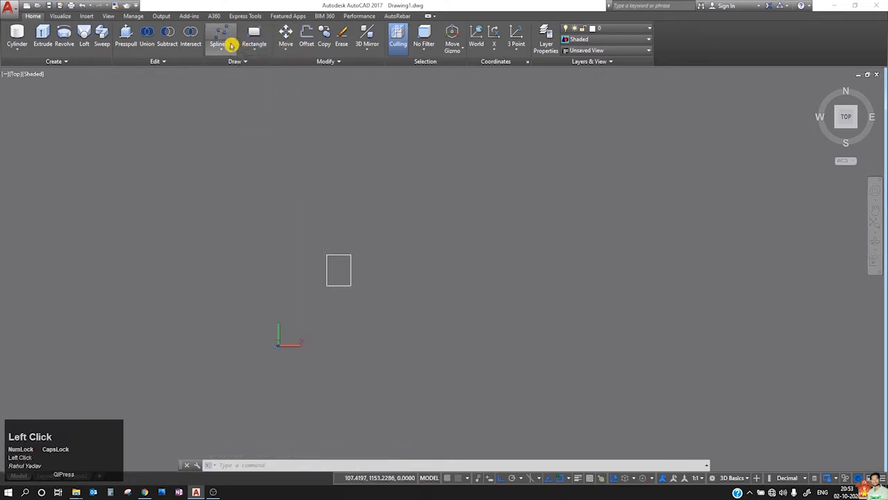
{"action": "left_click", "coordinate": [227, 53]}
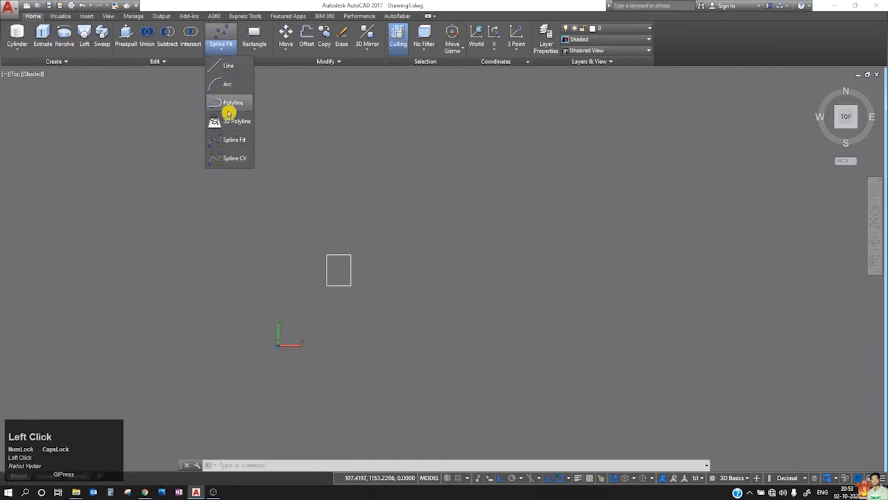
{"action": "left_click", "coordinate": [229, 104]}
{"action": "left_click", "coordinate": [360, 234]}
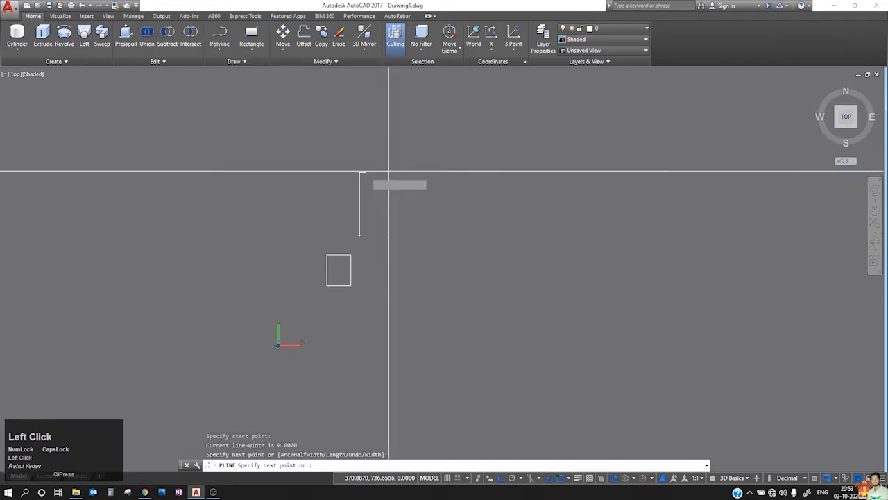
{"action": "left_click", "coordinate": [360, 172]}
{"action": "left_click", "coordinate": [459, 172]}
{"action": "left_click", "coordinate": [460, 129]}
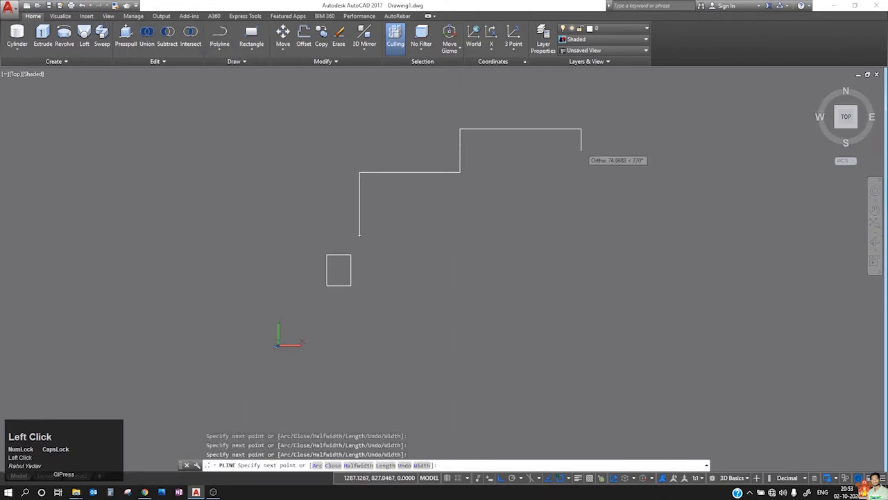
{"action": "key", "text": "Escape"}
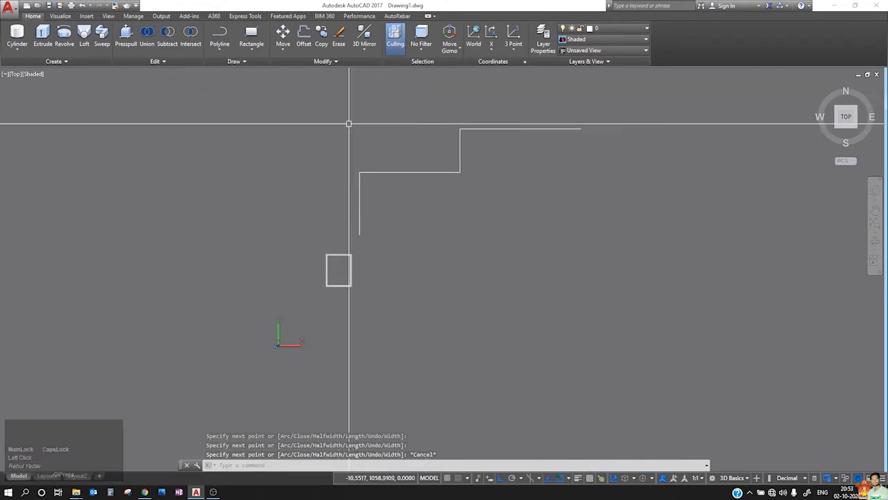
- Sweep the rectangle into a solid along the stair-shaped polyline, with the base point at the rectangle's centre
{"action": "left_click", "coordinate": [113, 40]}
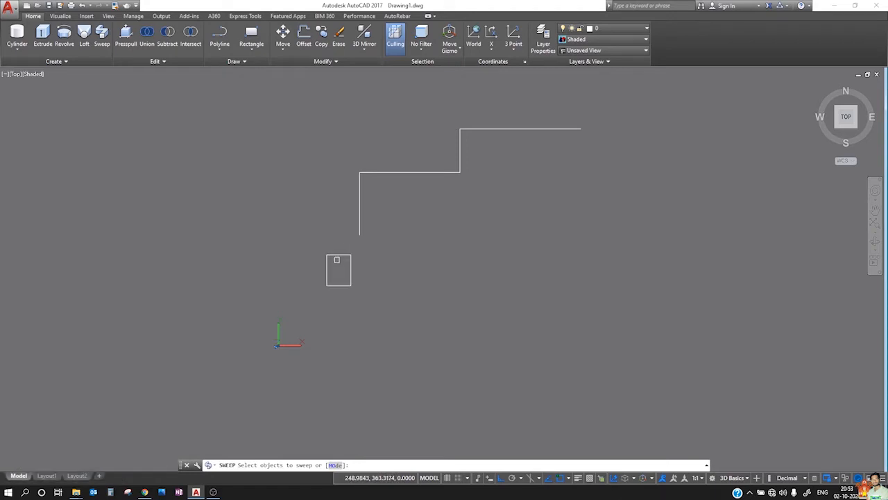
{"action": "left_click", "coordinate": [340, 255]}
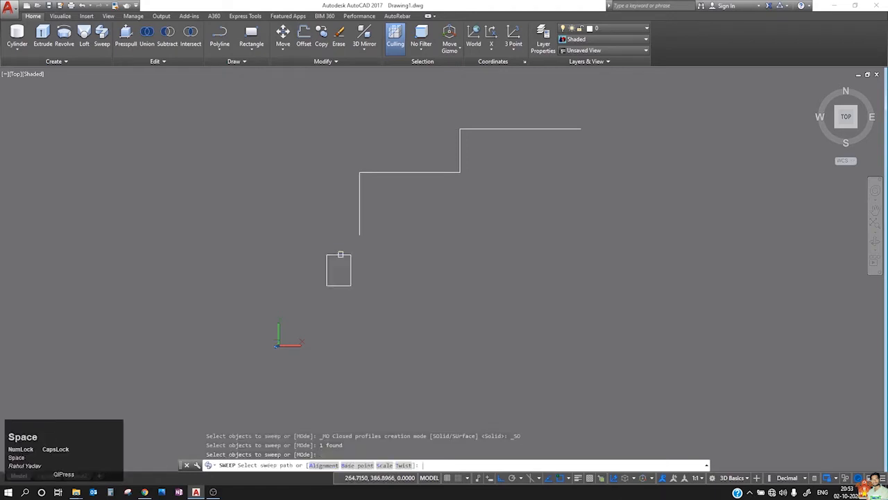
{"action": "left_click", "coordinate": [356, 466]}
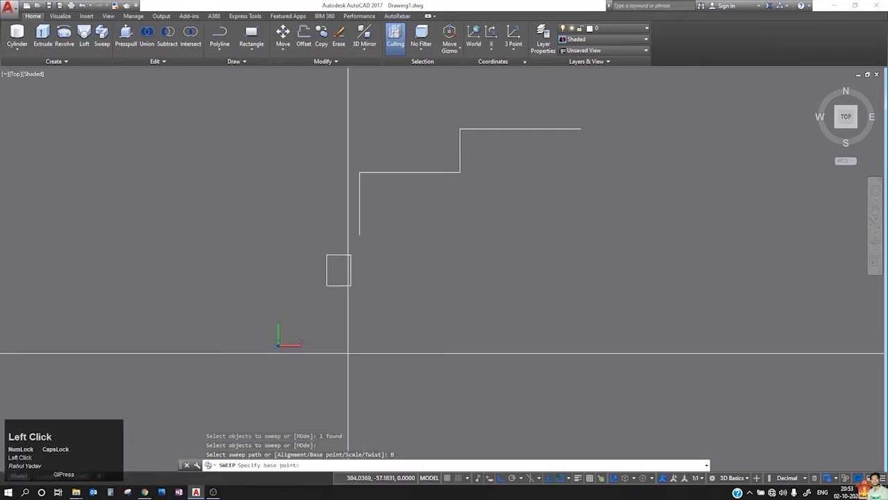
{"action": "left_click", "coordinate": [339, 270]}
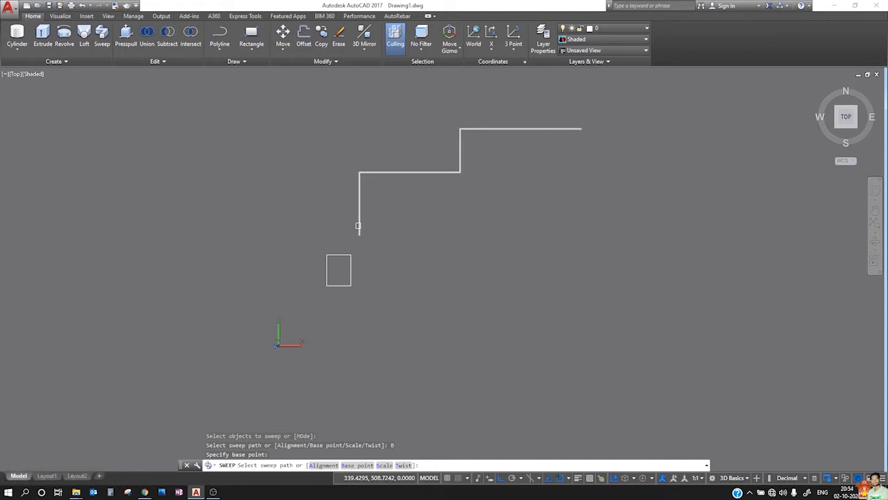
{"action": "left_click", "coordinate": [358, 226]}
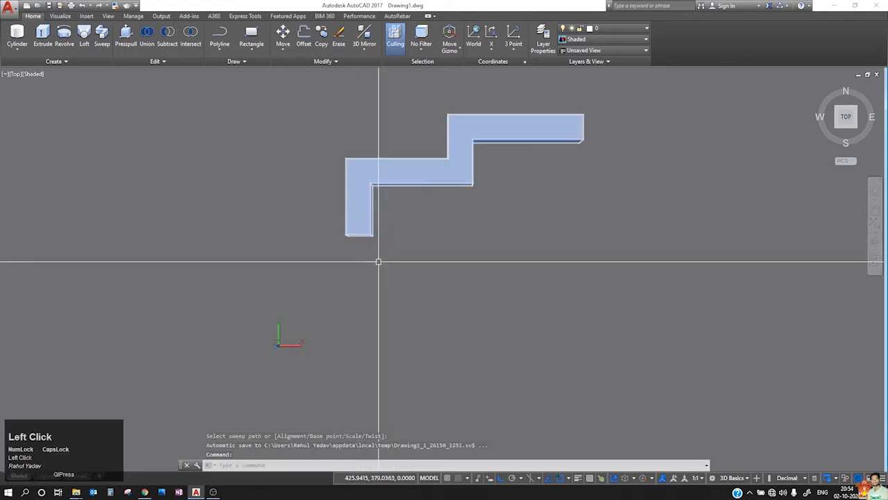
- Examine the swept stair-shaped solid from an oblique angle and return to the top view
{"action": "middle_click_drag", "start_coordinate": [380, 276], "coordinate": [484, 180], "text": "shift"}
{"action": "scroll", "coordinate": [395, 259], "scroll_direction": "down", "scroll_amount": 3}
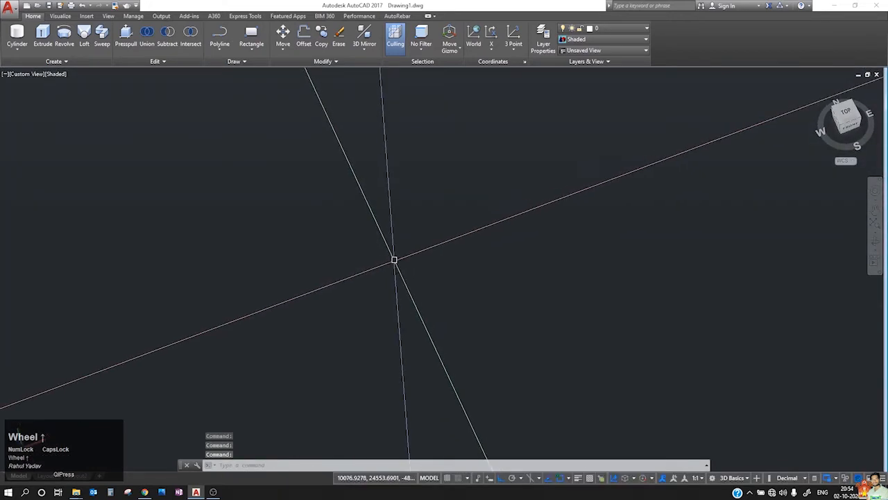
{"action": "scroll", "coordinate": [416, 247], "scroll_direction": "down", "scroll_amount": 2}
{"action": "middle_click", "coordinate": [425, 274]}
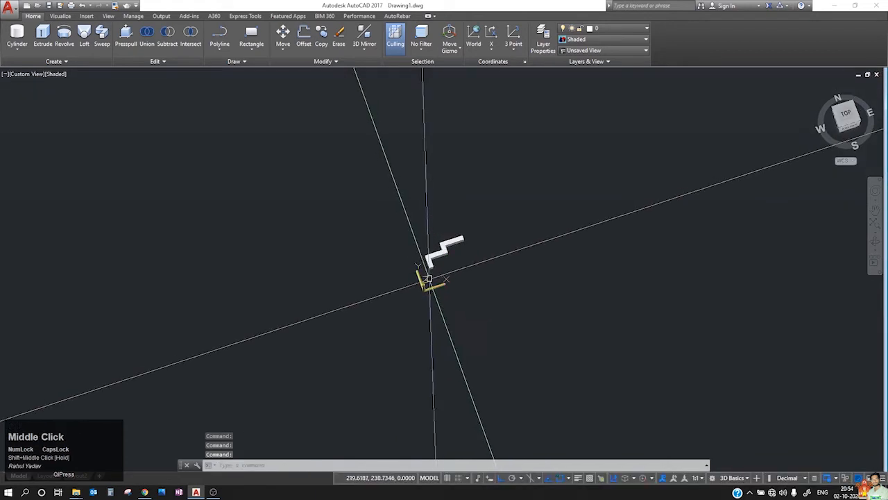
{"action": "scroll", "coordinate": [435, 253], "scroll_direction": "up", "scroll_amount": 5}
{"action": "scroll", "coordinate": [435, 254], "scroll_direction": "down", "scroll_amount": 5}
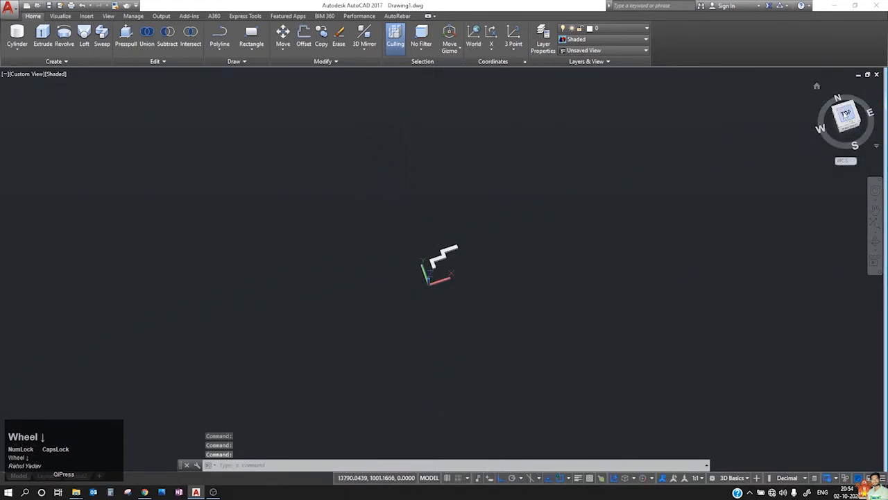
{"action": "left_click", "coordinate": [845, 114]}
{"action": "scroll", "coordinate": [278, 317], "scroll_direction": "up", "scroll_amount": 5}
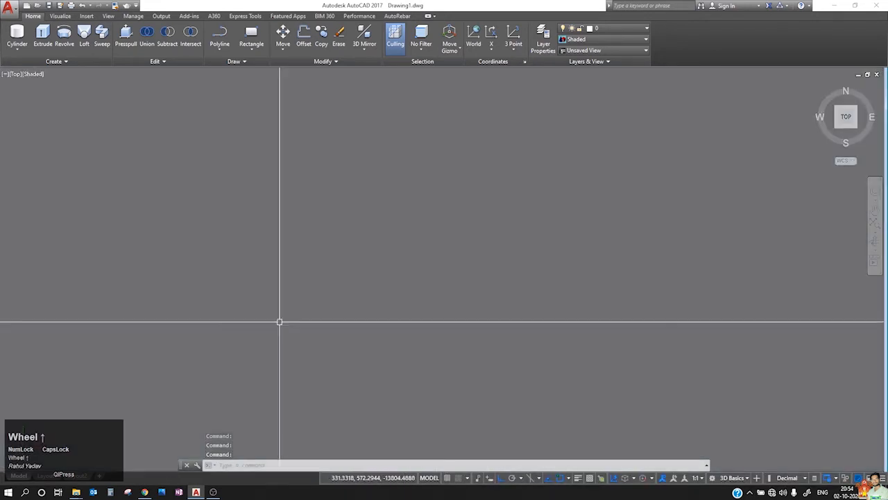
{"action": "scroll", "coordinate": [312, 289], "scroll_direction": "down", "scroll_amount": 3}
- Undo the view changes and the sweep to get back the separate rectangle and stair-shaped polyline
{"action": "key", "text": "ctrl+z"}
{"action": "key", "text": "ctrl+z"}
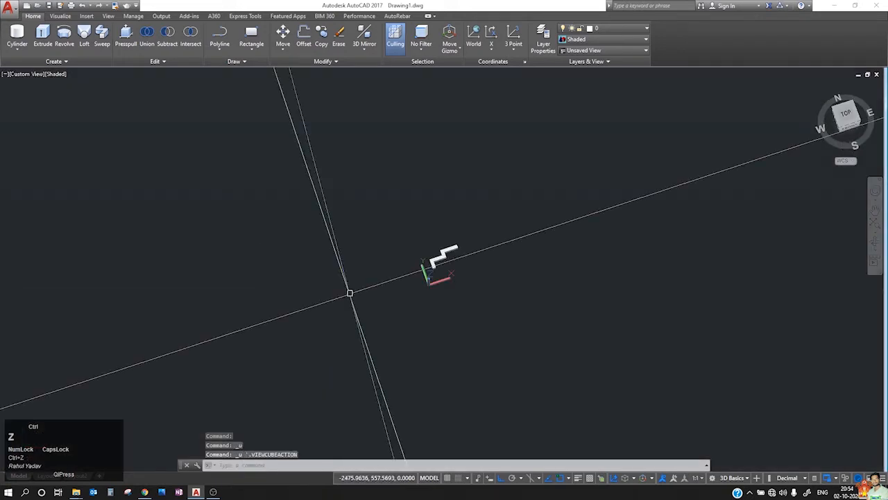
{"action": "key", "text": "ctrl+z"}
{"action": "key", "text": "ctrl+z"}
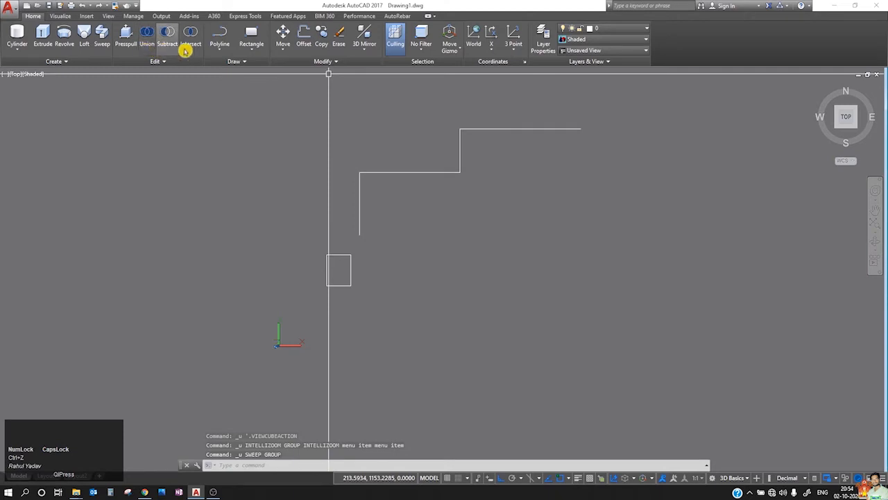
- Draw a circle of about 113 units radius around the small rectangle, centred on the rectangle's centre
{"action": "left_click", "coordinate": [45, 18]}
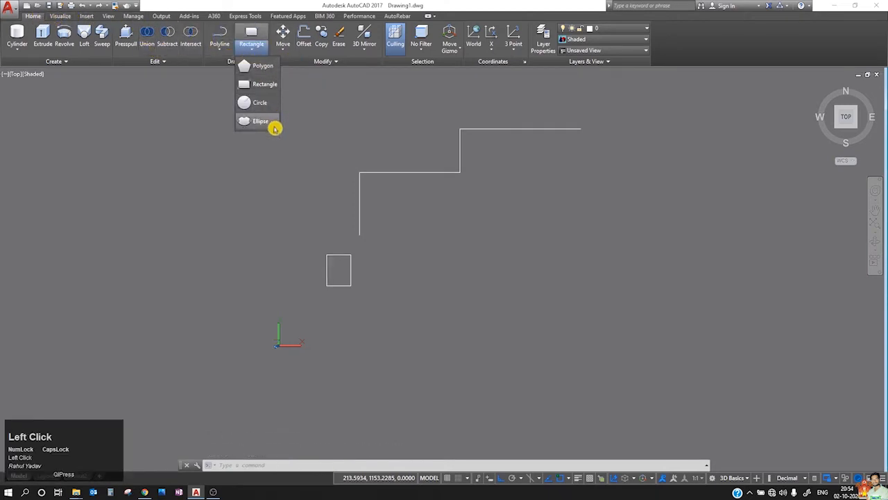
{"action": "left_click", "coordinate": [269, 108]}
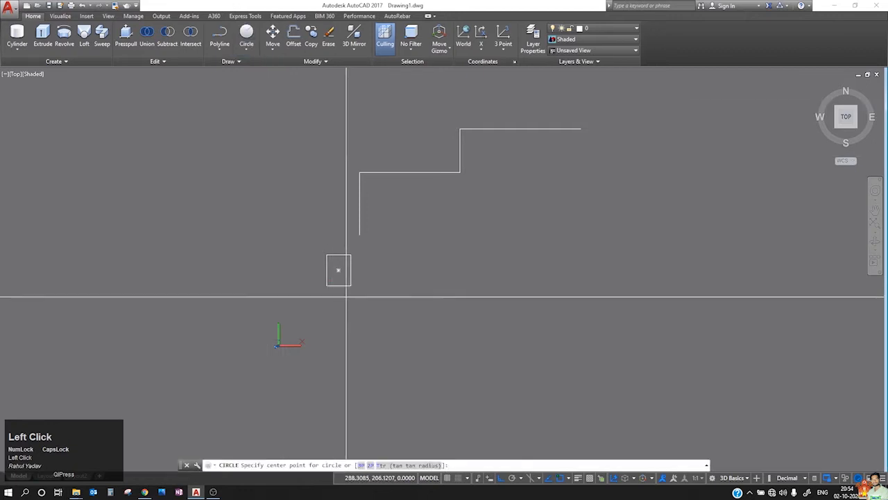
{"action": "scroll", "coordinate": [347, 291], "scroll_direction": "up", "scroll_amount": 5}
{"action": "scroll", "coordinate": [347, 287], "scroll_direction": "down", "scroll_amount": 5}
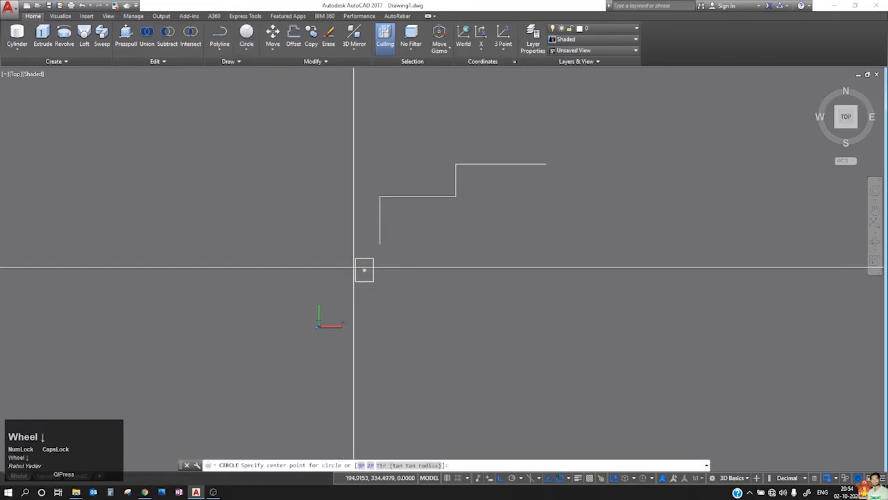
{"action": "left_click", "coordinate": [364, 269]}
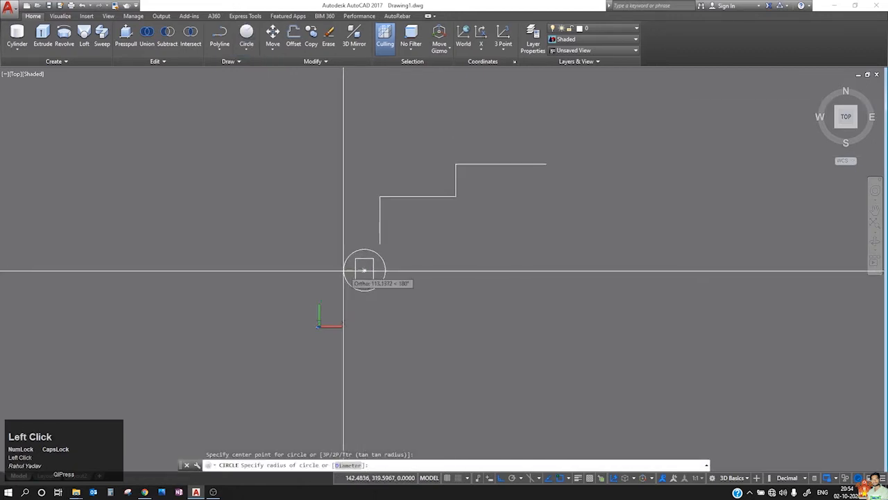
{"action": "left_click", "coordinate": [344, 270]}
- Sweep the circle into a solid along the stair-shaped polyline
{"action": "scroll", "coordinate": [359, 258], "scroll_direction": "down", "scroll_amount": 2}
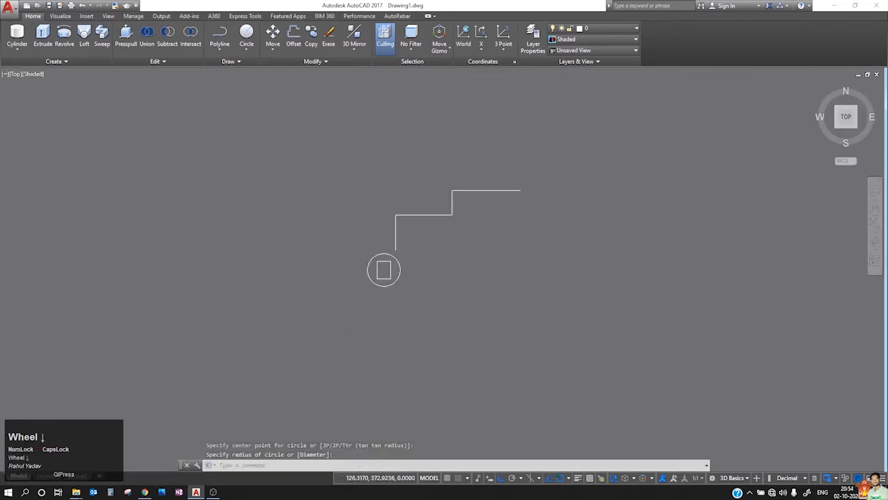
{"action": "scroll", "coordinate": [387, 249], "scroll_direction": "down", "scroll_amount": 5}
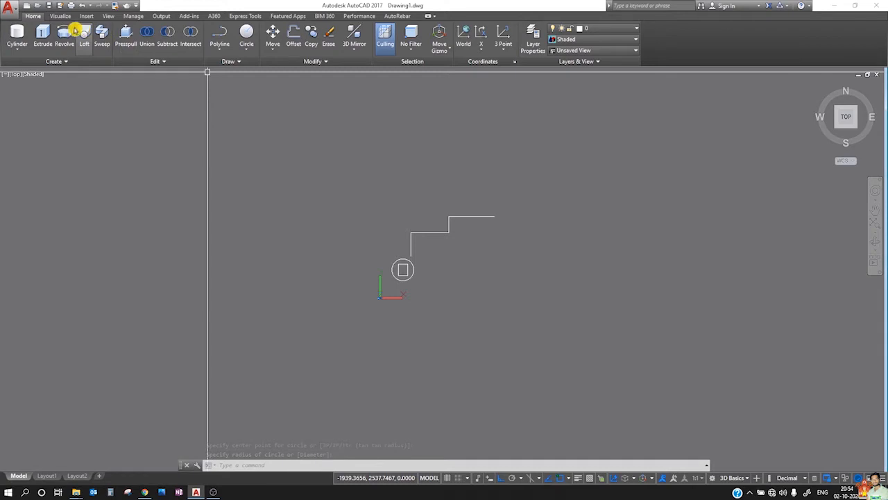
{"action": "left_click", "coordinate": [99, 38]}
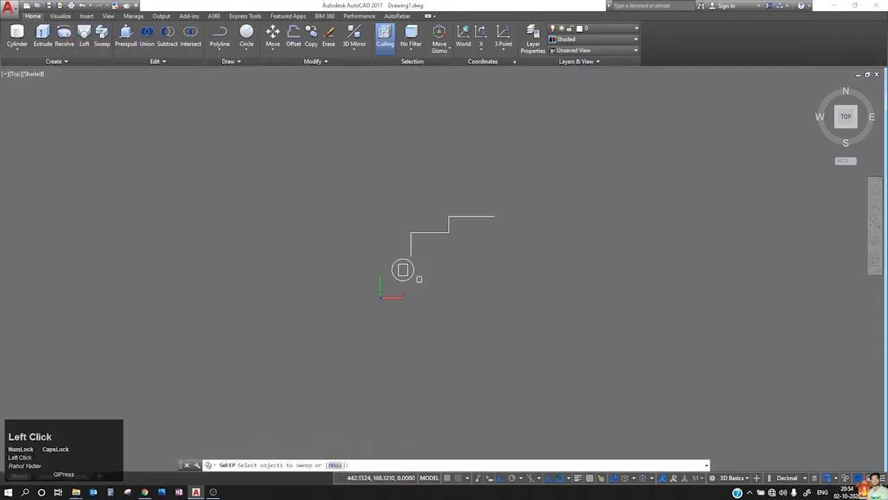
{"action": "key", "text": "space"}
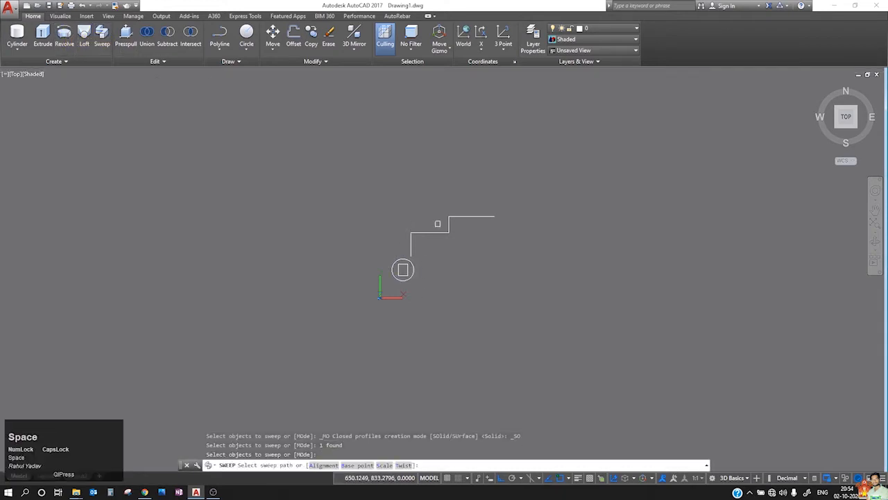
{"action": "left_click", "coordinate": [420, 230]}
- Examine the round swept solid from several oblique angles and distances
{"action": "scroll", "coordinate": [435, 239], "scroll_direction": "up", "scroll_amount": 5}
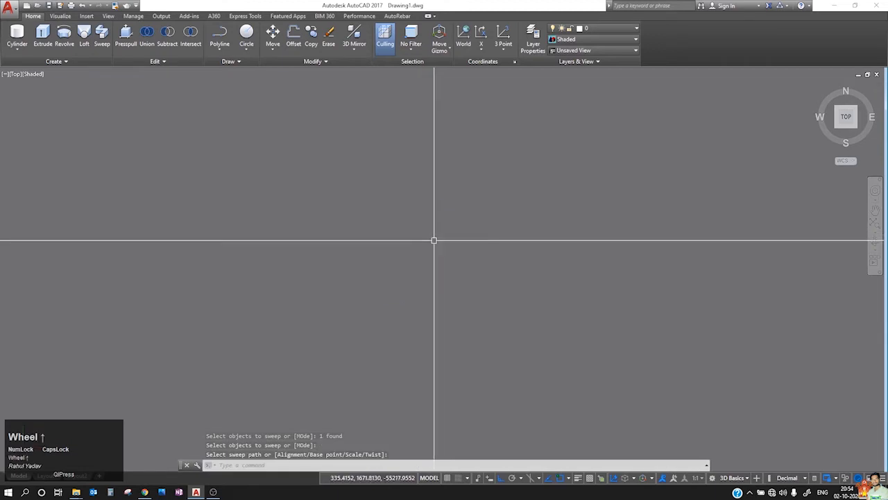
{"action": "middle_click_drag", "start_coordinate": [415, 251], "coordinate": [462, 153], "text": "shift"}
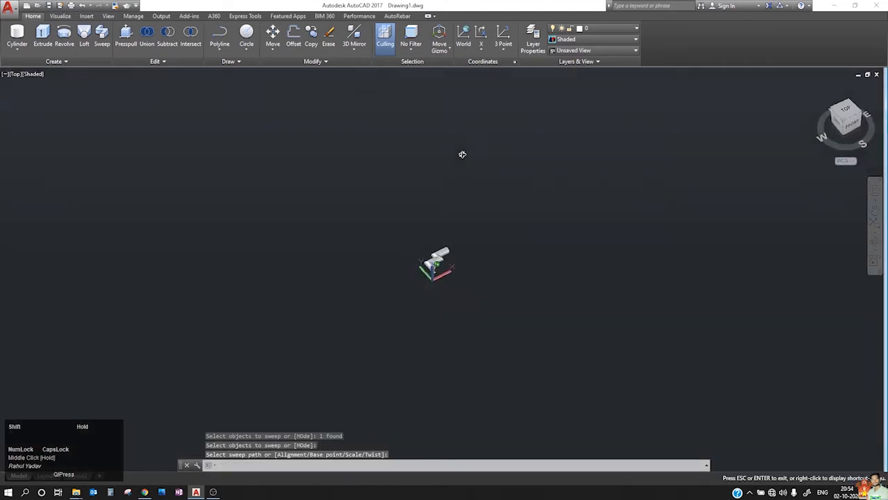
{"action": "scroll", "coordinate": [414, 253], "scroll_direction": "up", "scroll_amount": 5}
{"action": "scroll", "coordinate": [414, 254], "scroll_direction": "down", "scroll_amount": 5}
{"action": "scroll", "coordinate": [395, 250], "scroll_direction": "up", "scroll_amount": 5}
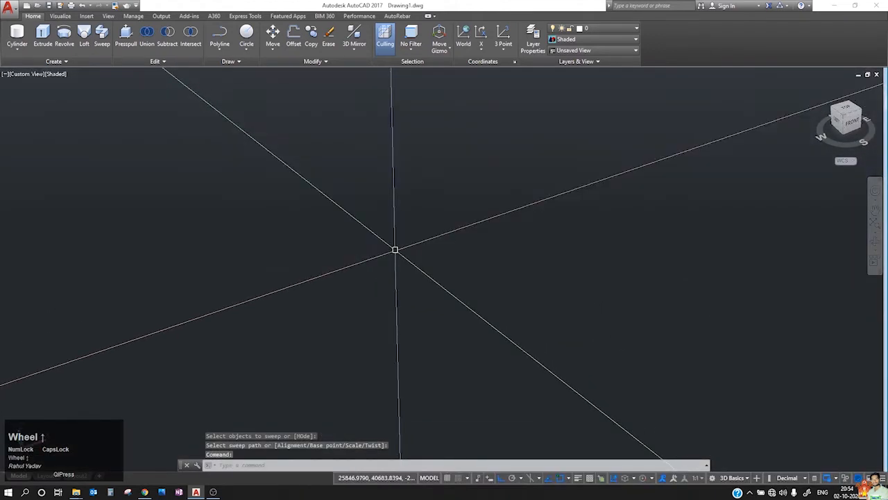
{"action": "scroll", "coordinate": [409, 268], "scroll_direction": "up", "scroll_amount": 5}
{"action": "scroll", "coordinate": [409, 268], "scroll_direction": "down", "scroll_amount": 5}
{"action": "middle_click_drag", "start_coordinate": [409, 269], "coordinate": [229, 250], "text": "shift"}
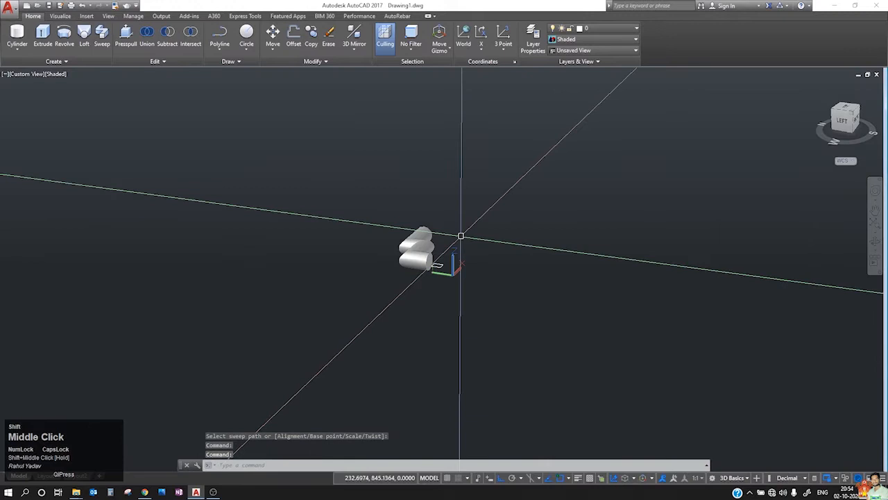
- Erase the round swept solid together with the leftover rectangle
{"action": "left_click", "coordinate": [367, 196]}
{"action": "left_click", "coordinate": [515, 330]}
{"action": "key", "text": "Delete"}
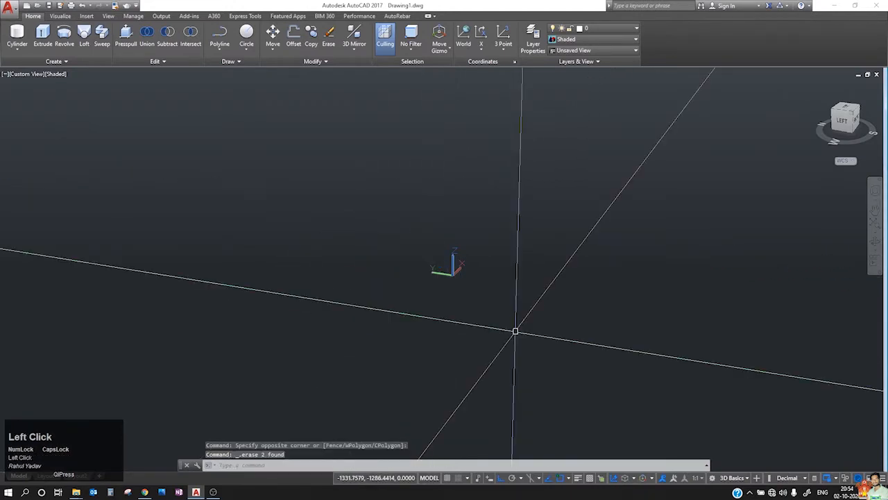
- Switch to the SW Isometric home view and create a roughly cube-shaped mesh box in the empty drawing area
{"action": "left_click", "coordinate": [816, 94]}
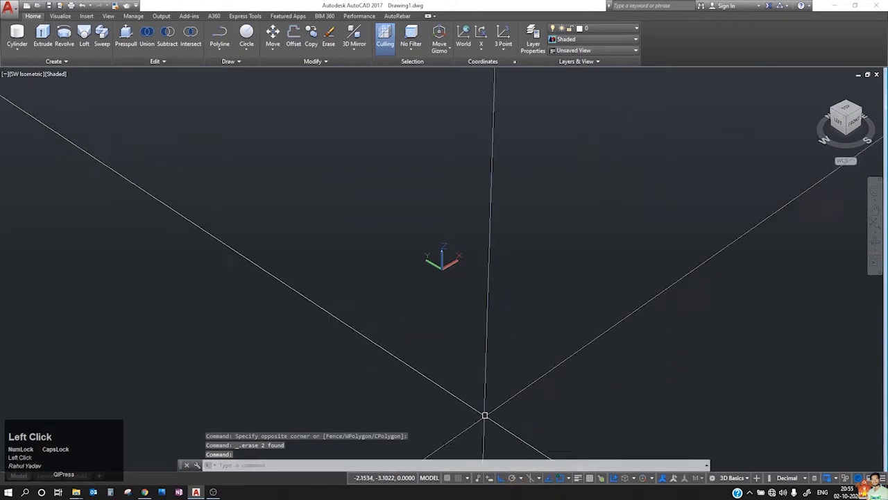
{"action": "scroll", "coordinate": [437, 243], "scroll_direction": "up", "scroll_amount": 6}
{"action": "scroll", "coordinate": [440, 302], "scroll_direction": "down", "scroll_amount": 3}
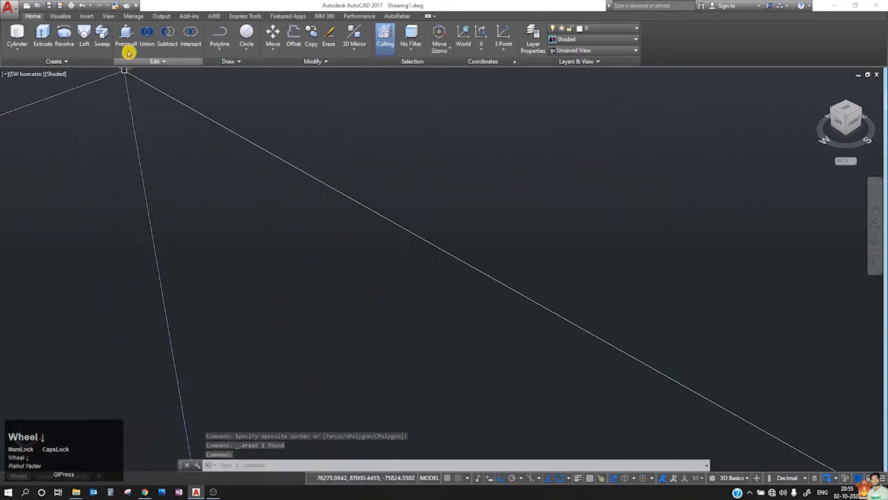
{"action": "left_click", "coordinate": [93, 60]}
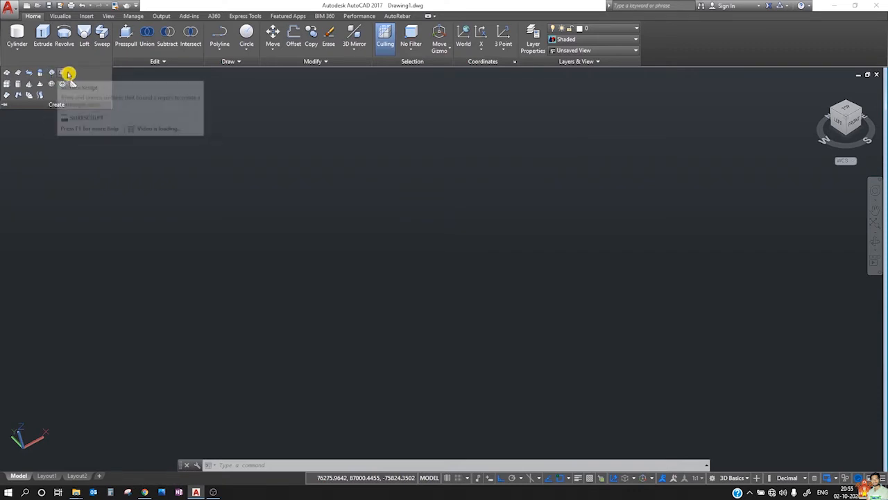
{"action": "left_click", "coordinate": [9, 88]}
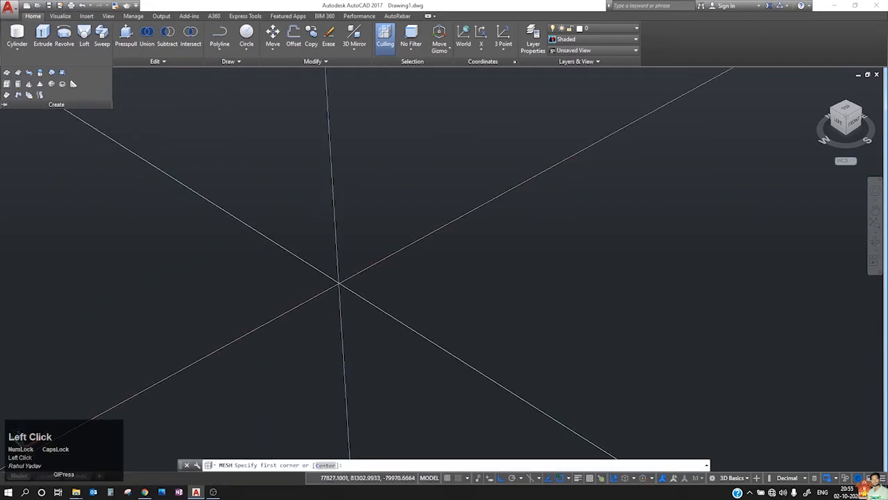
{"action": "left_click", "coordinate": [347, 281]}
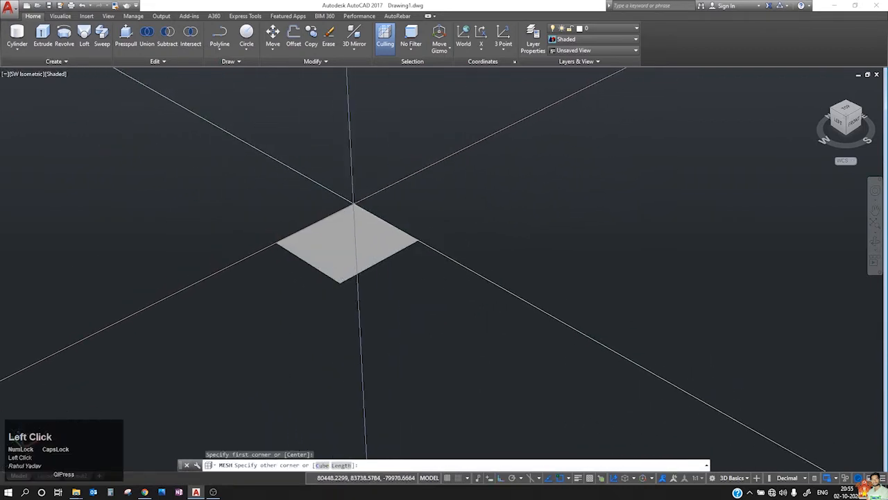
{"action": "left_click", "coordinate": [349, 205]}
{"action": "left_click", "coordinate": [324, 131]}
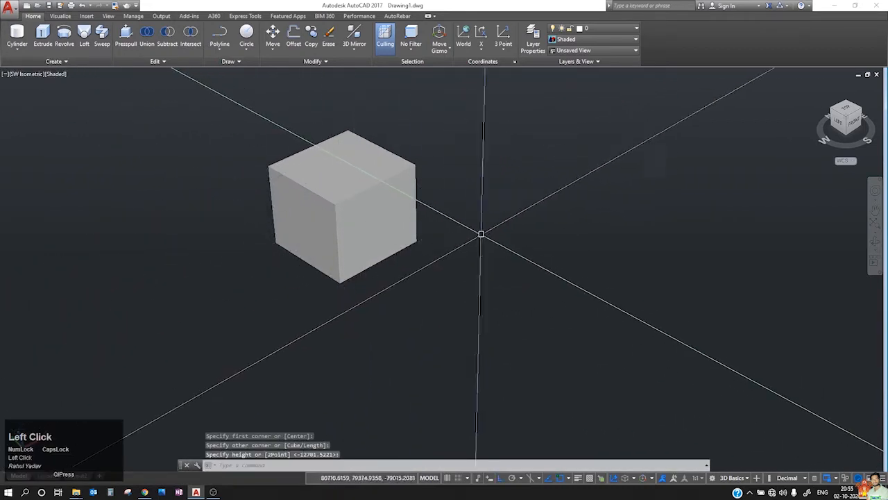
{"action": "key", "text": "Escape"}
- Increase the mesh box's smoothness by one level with Smooth More
{"action": "scroll", "coordinate": [360, 196], "scroll_direction": "up", "scroll_amount": 3}
{"action": "middle_click_drag", "start_coordinate": [360, 196], "coordinate": [410, 259]}
{"action": "scroll", "coordinate": [410, 259], "scroll_direction": "down", "scroll_amount": 3}
{"action": "scroll", "coordinate": [422, 305], "scroll_direction": "down", "scroll_amount": 2}
{"action": "scroll", "coordinate": [527, 382], "scroll_direction": "up", "scroll_amount": 5}
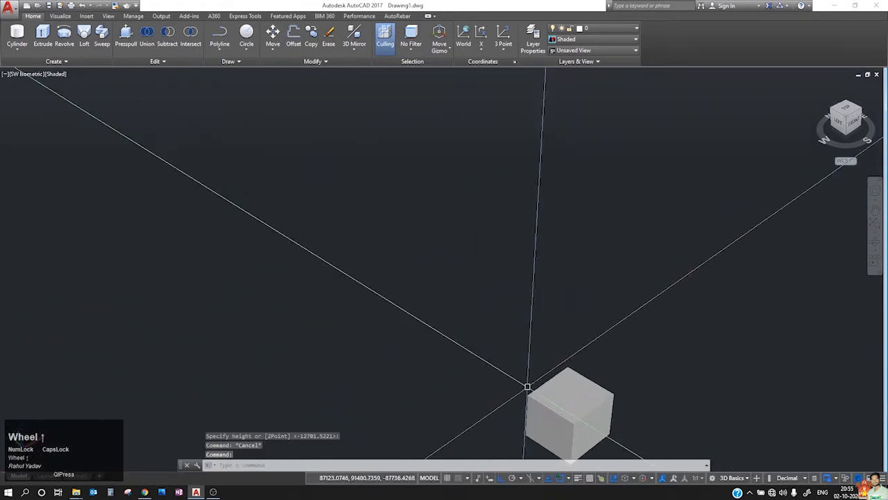
{"action": "scroll", "coordinate": [575, 411], "scroll_direction": "down", "scroll_amount": 3}
{"action": "middle_click_drag", "start_coordinate": [575, 410], "coordinate": [424, 246]}
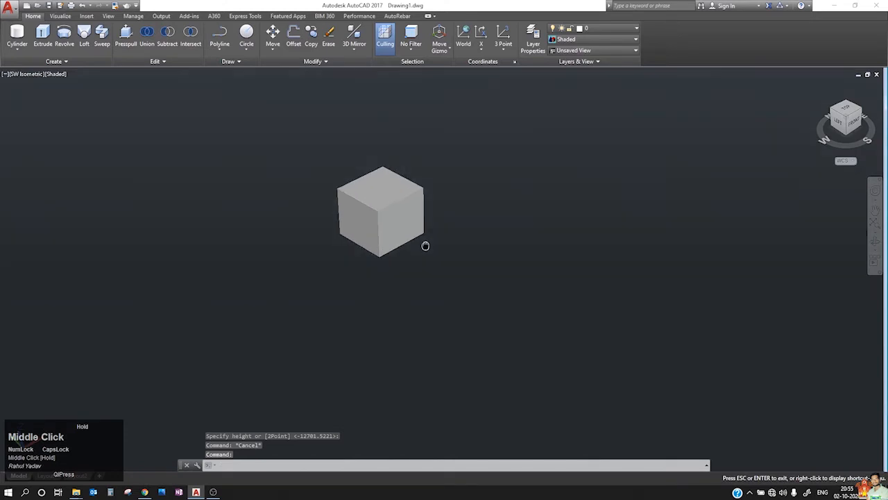
{"action": "scroll", "coordinate": [414, 244], "scroll_direction": "up", "scroll_amount": 3}
{"action": "left_click", "coordinate": [341, 184]}
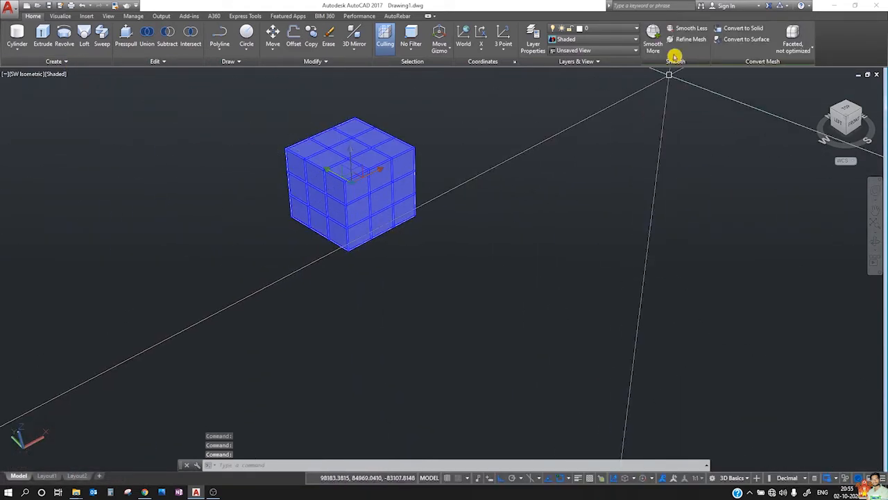
{"action": "left_click", "coordinate": [659, 33]}
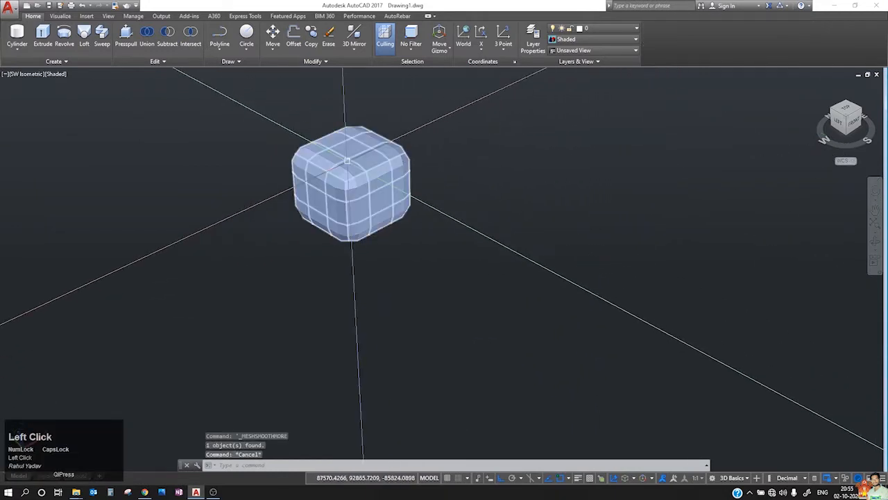
- Smooth the mesh box by three more levels, rounding its edges and corners further
{"action": "left_click", "coordinate": [392, 174]}
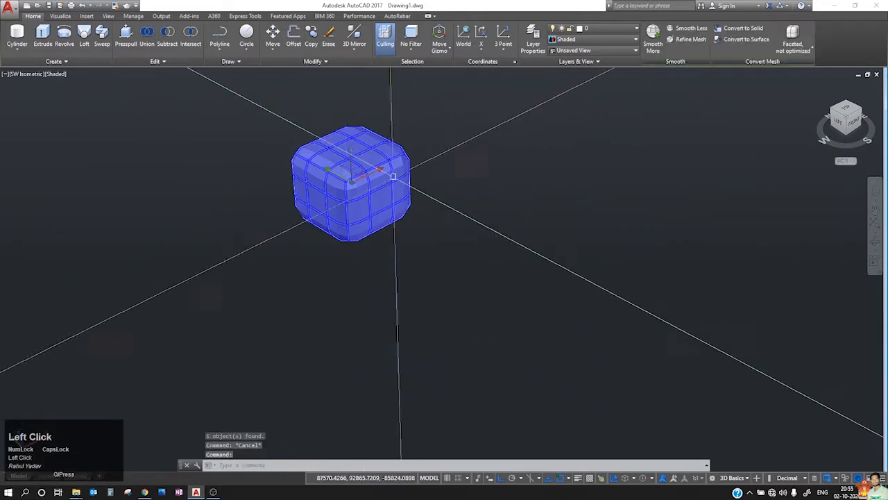
{"action": "left_click", "coordinate": [653, 38]}
{"action": "left_click", "coordinate": [381, 156]}
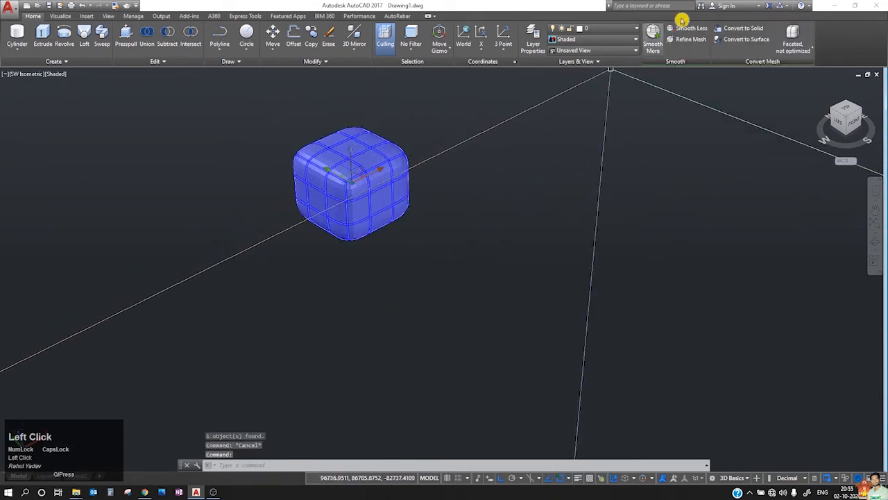
{"action": "left_click", "coordinate": [662, 31]}
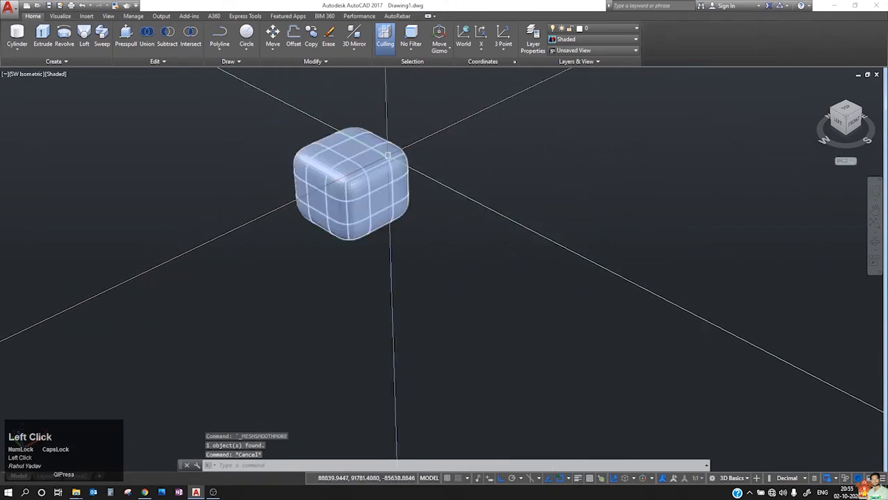
{"action": "left_click", "coordinate": [413, 142]}
{"action": "left_click", "coordinate": [651, 33]}
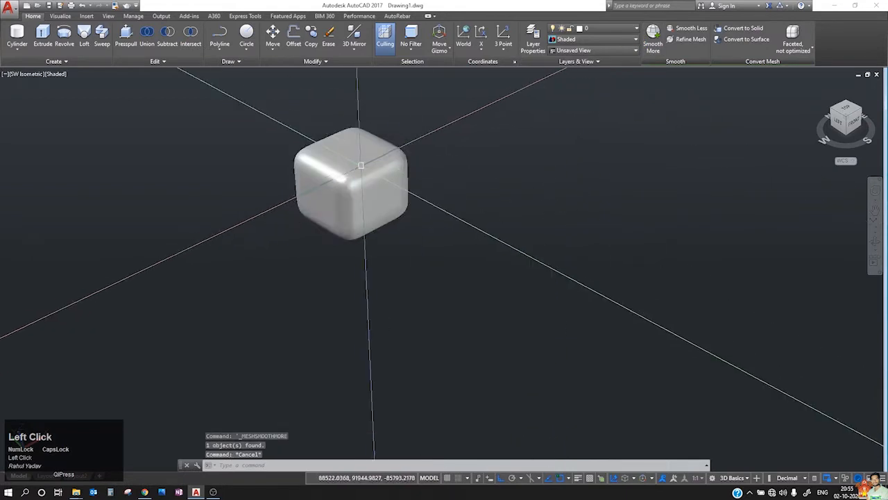
- Try to smooth the already rounded mesh box by one additional level
{"action": "left_click", "coordinate": [363, 161]}
{"action": "left_click", "coordinate": [665, 32]}
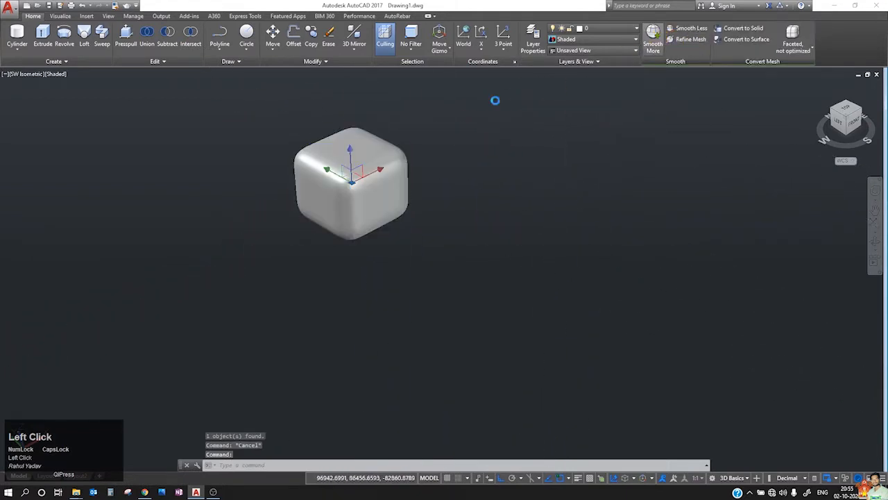
{"action": "left_click", "coordinate": [500, 262]}
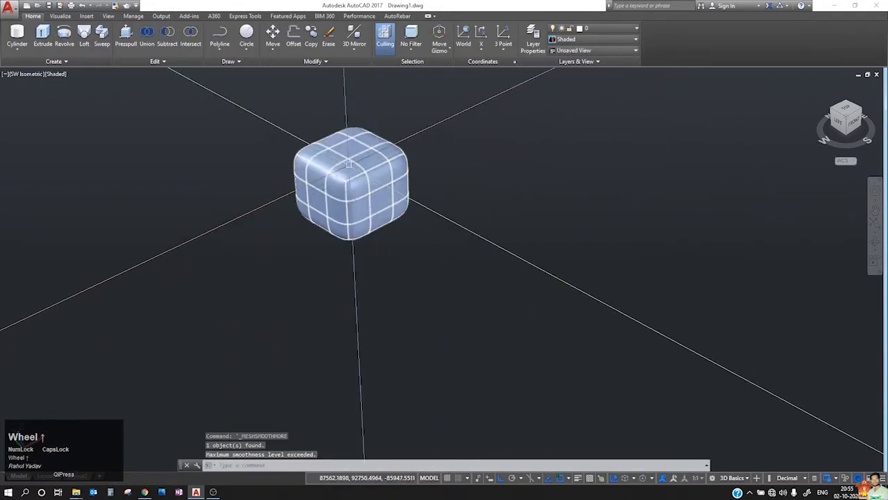
- Select the smoothed mesh box and refine its mesh into a denser set of faces
{"action": "left_click", "coordinate": [374, 159]}
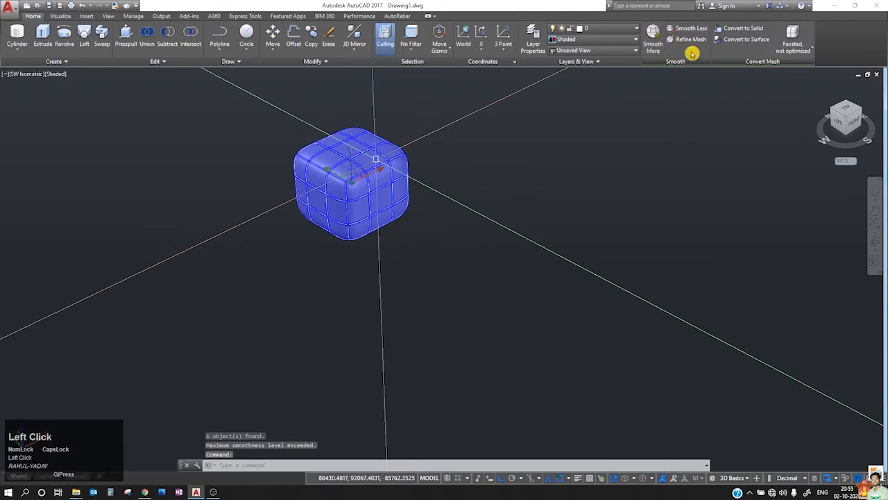
{"action": "left_click", "coordinate": [690, 40]}
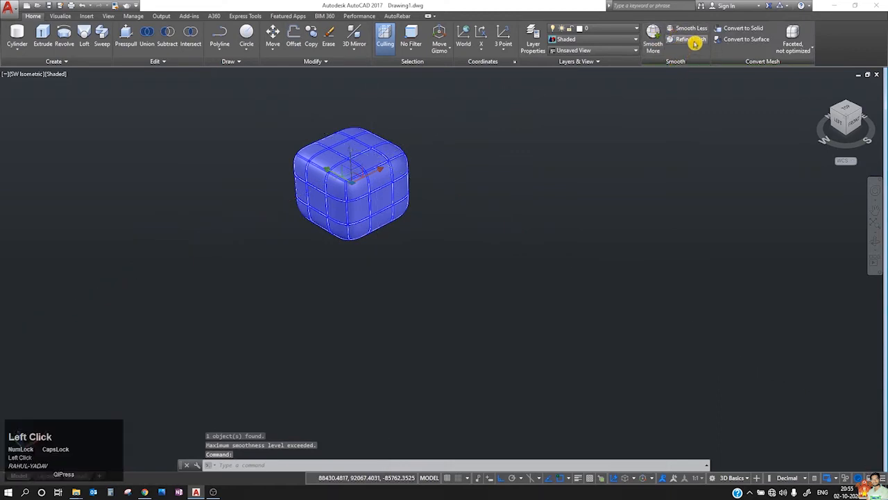
{"action": "left_click", "coordinate": [352, 165]}
{"action": "scroll", "coordinate": [368, 161], "scroll_direction": "up", "scroll_amount": 5}
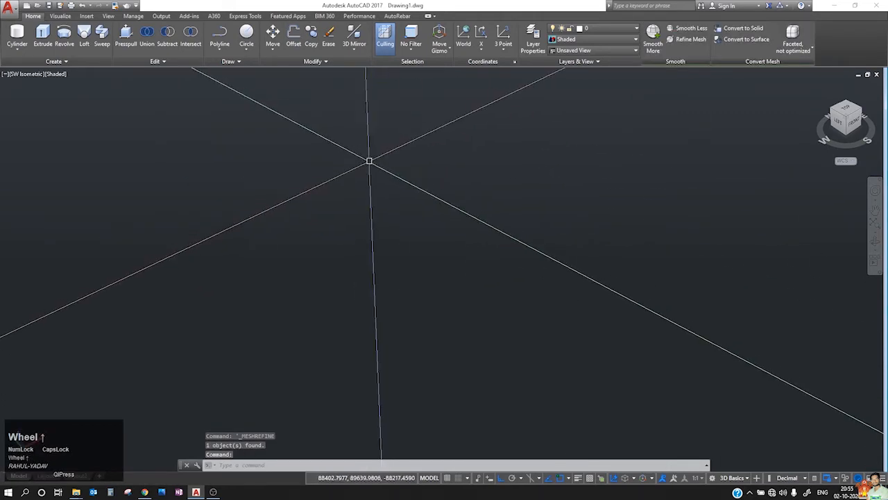
{"action": "middle_click_drag", "start_coordinate": [369, 161], "coordinate": [535, 267]}
{"action": "scroll", "coordinate": [548, 257], "scroll_direction": "down", "scroll_amount": 4}
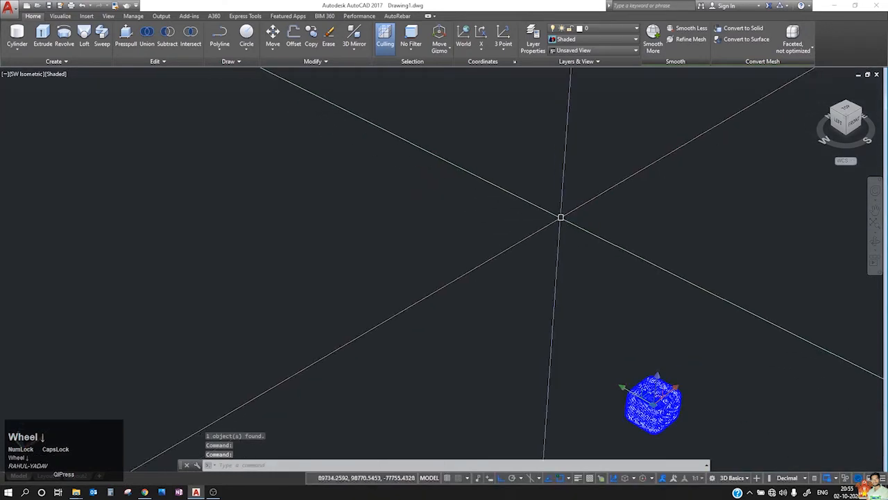
{"action": "scroll", "coordinate": [729, 177], "scroll_direction": "up", "scroll_amount": 2}
{"action": "scroll", "coordinate": [694, 335], "scroll_direction": "down", "scroll_amount": 4}
{"action": "scroll", "coordinate": [694, 335], "scroll_direction": "up", "scroll_amount": 1}
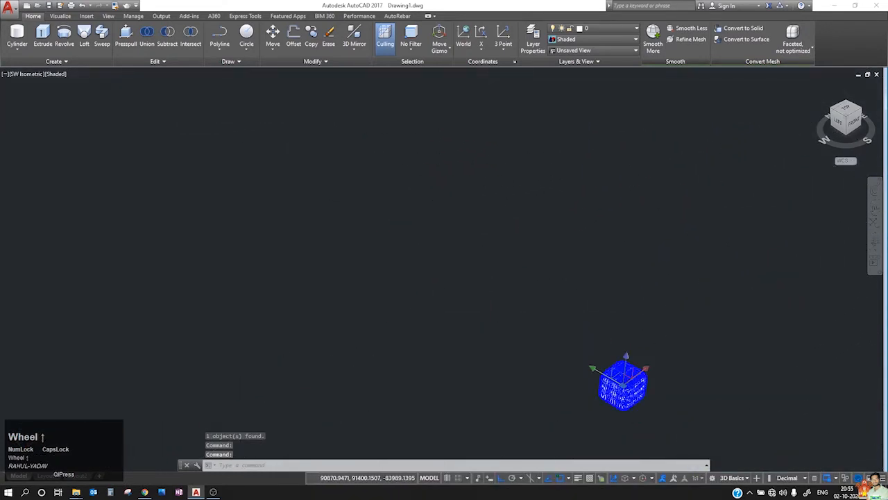
- Set the mesh conversion option to Smooth, optimized and clear the mesh box selection
{"action": "left_click", "coordinate": [795, 54]}
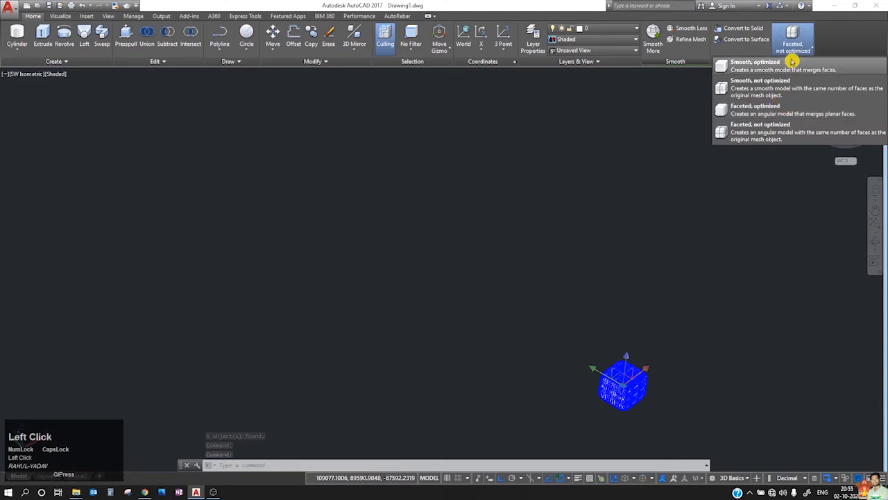
{"action": "left_click", "coordinate": [792, 63]}
{"action": "key", "text": "Escape"}
{"action": "key", "text": "Escape"}
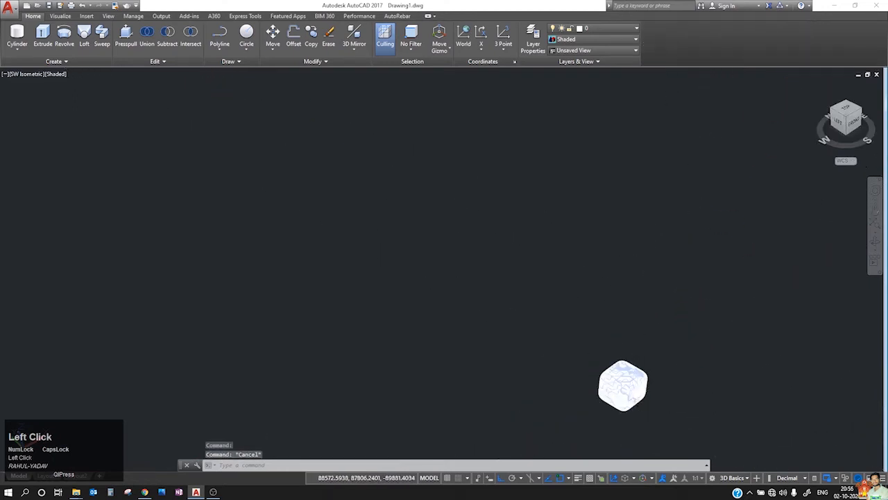
- Erase the refined mesh box from the drawing
{"action": "scroll", "coordinate": [375, 229], "scroll_direction": "up", "scroll_amount": 4}
{"action": "middle_click_drag", "start_coordinate": [715, 431], "coordinate": [514, 303]}
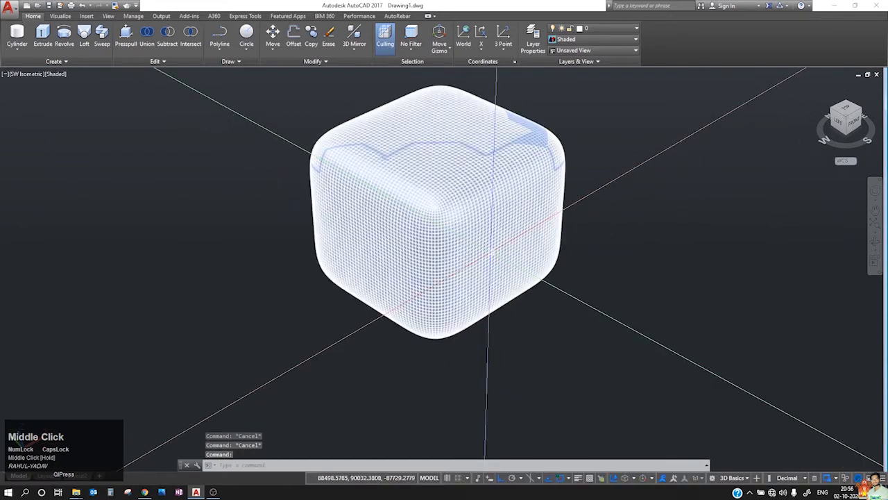
{"action": "scroll", "coordinate": [491, 252], "scroll_direction": "up", "scroll_amount": 5}
{"action": "scroll", "coordinate": [491, 251], "scroll_direction": "down", "scroll_amount": 6}
{"action": "scroll", "coordinate": [439, 260], "scroll_direction": "up", "scroll_amount": 2}
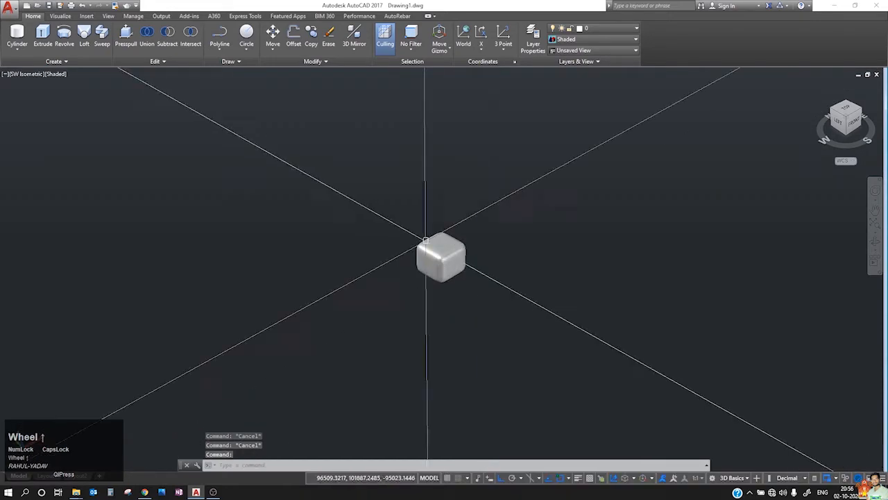
{"action": "left_click", "coordinate": [355, 201]}
{"action": "left_click", "coordinate": [527, 309]}
{"action": "key", "text": "Delete"}
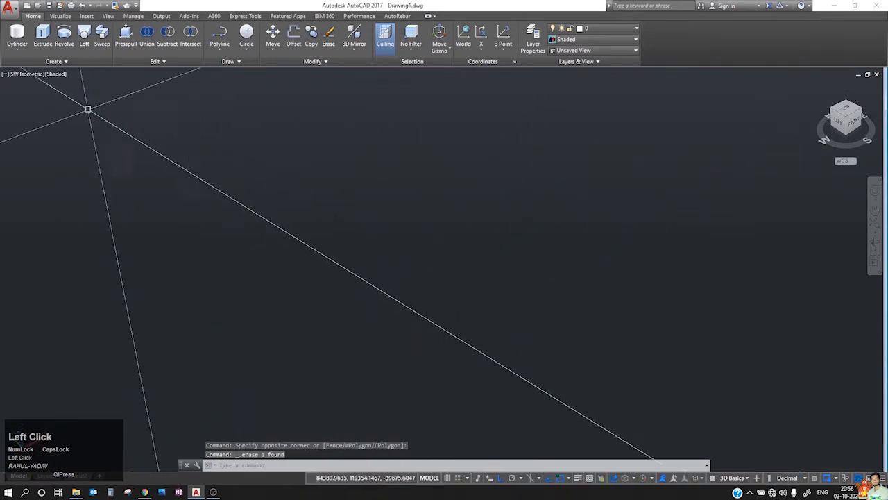
{"action": "left_click", "coordinate": [84, 65]}
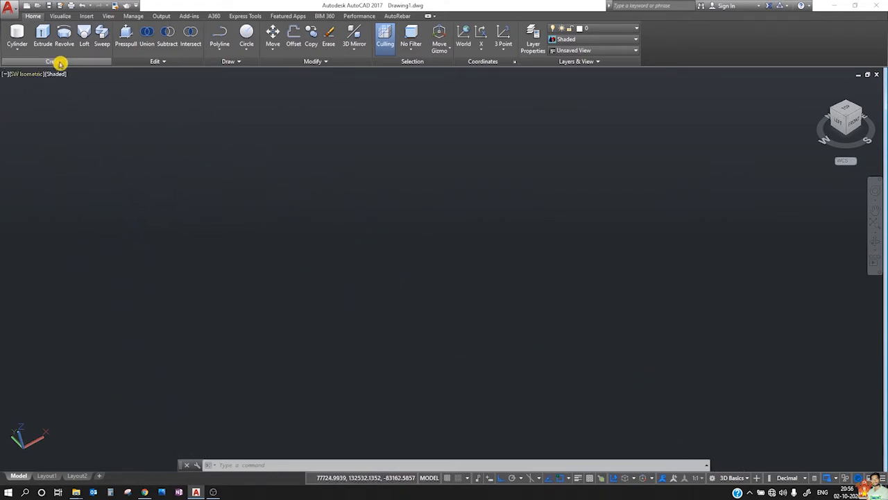
{"action": "left_click", "coordinate": [61, 63]}
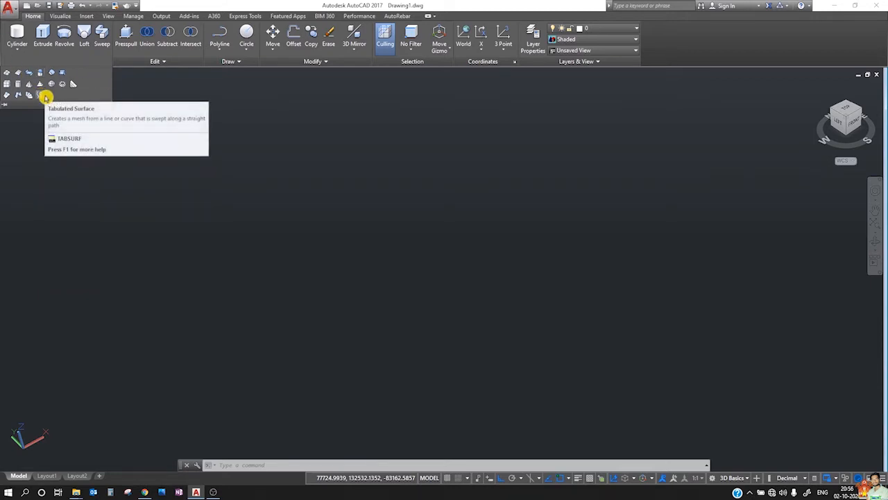
{"action": "left_click", "coordinate": [41, 97]}
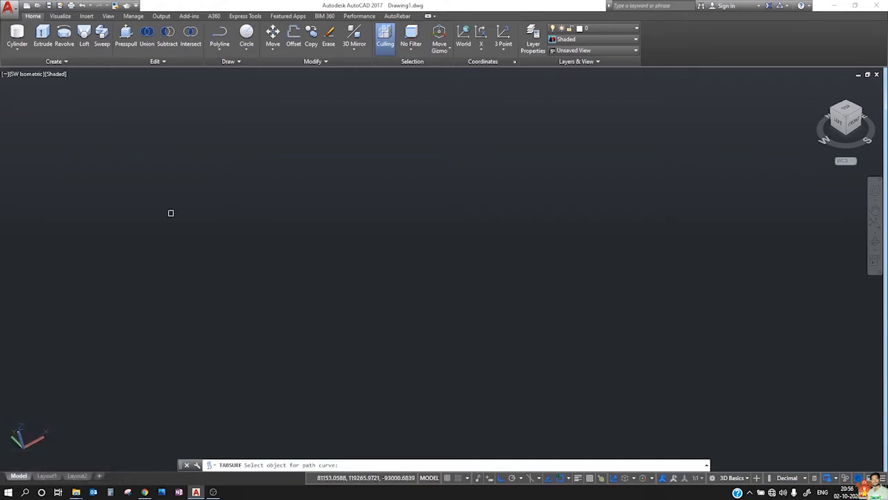
{"action": "key", "text": "Escape"}
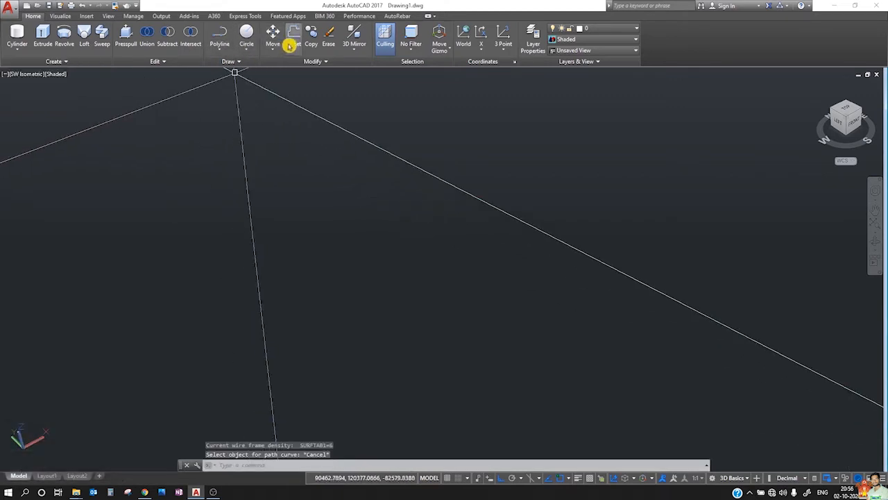
- Draw an open control-vertex spline with a tall arch followed by a dip and a smaller hump
{"action": "left_click", "coordinate": [225, 49]}
{"action": "left_click", "coordinate": [237, 160]}
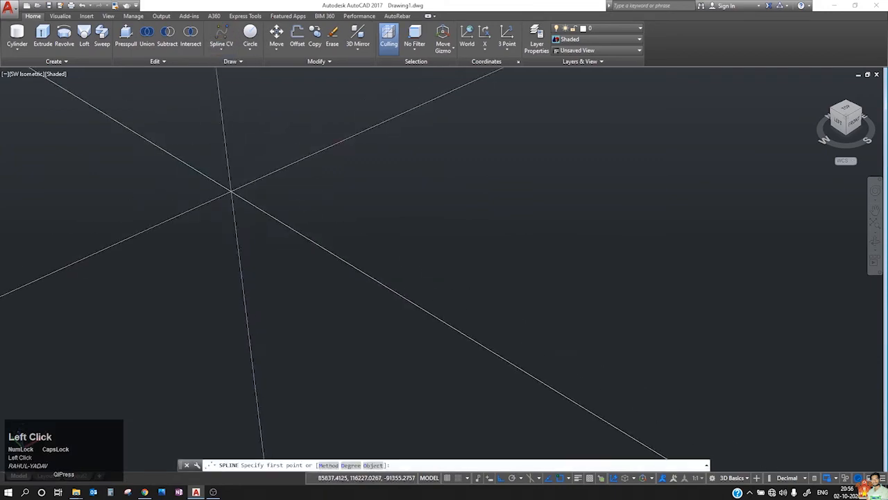
{"action": "left_click", "coordinate": [204, 339]}
{"action": "left_click", "coordinate": [210, 160]}
{"action": "left_click", "coordinate": [340, 272]}
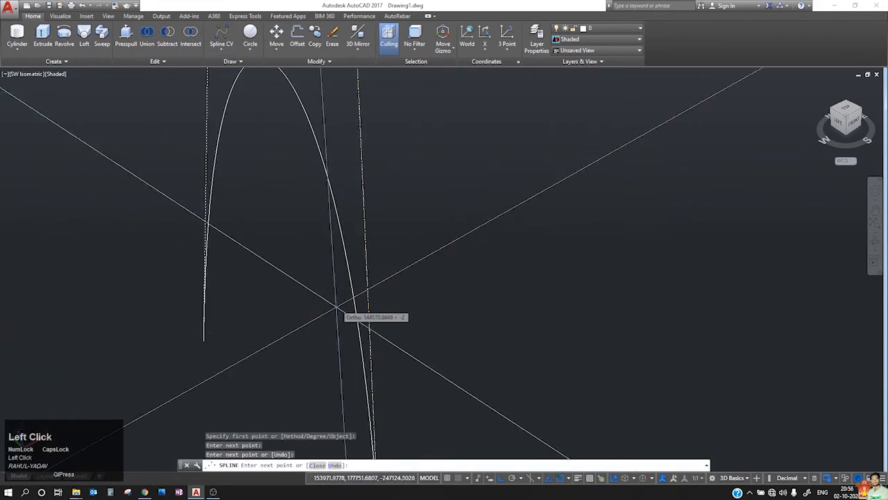
{"action": "left_click", "coordinate": [493, 351]}
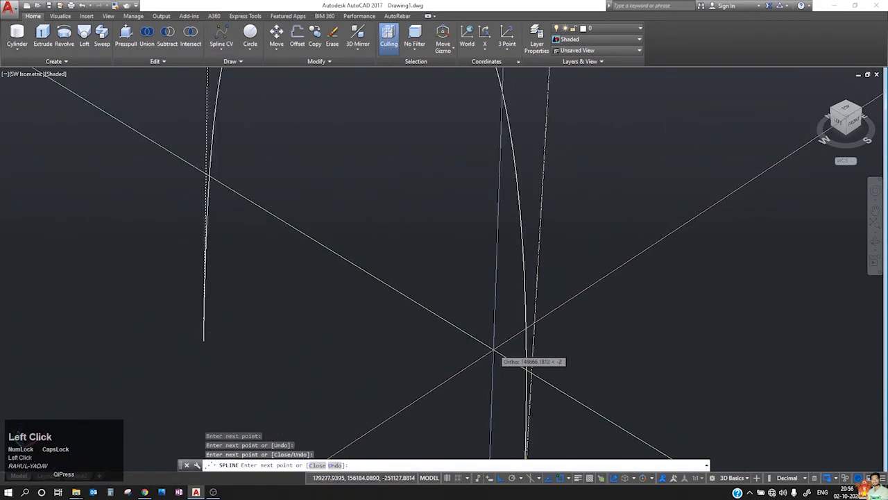
{"action": "scroll", "coordinate": [495, 345], "scroll_direction": "down", "scroll_amount": 3}
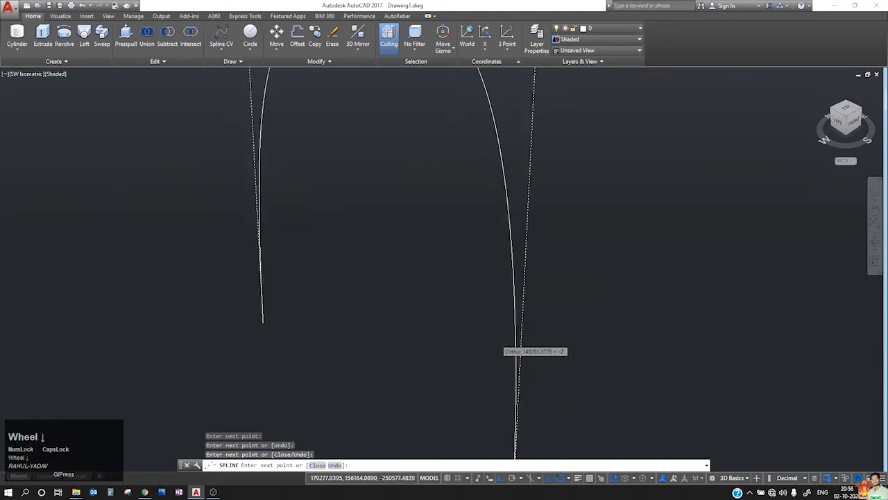
{"action": "left_click", "coordinate": [566, 305]}
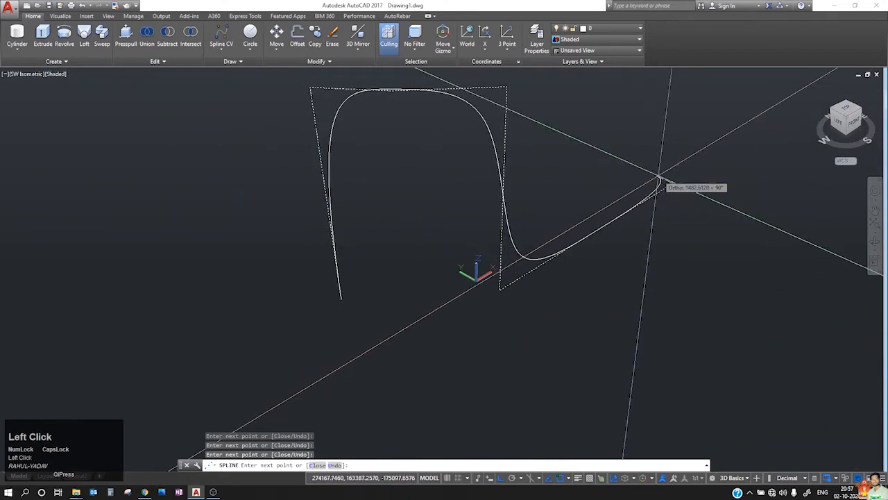
{"action": "left_click", "coordinate": [673, 184]}
{"action": "left_click", "coordinate": [660, 276]}
{"action": "key", "text": "space"}
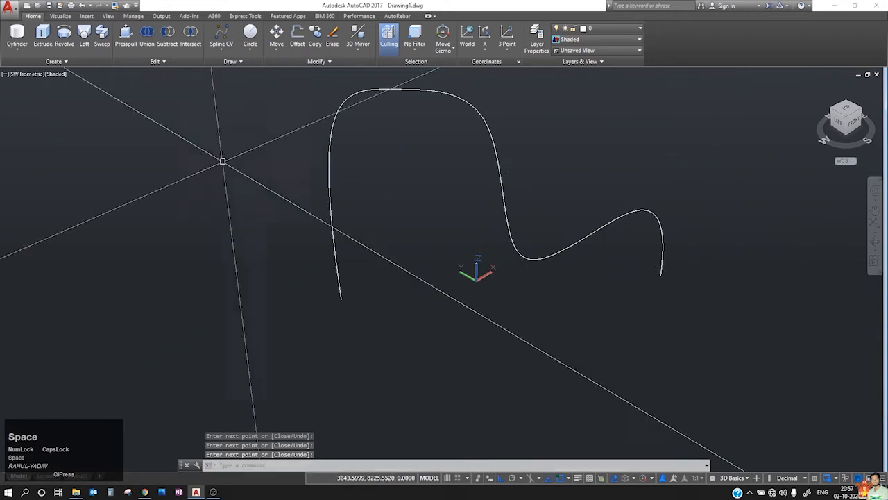
- Try to create a tabulated surface using the spline as both path curve and direction vector
{"action": "left_click", "coordinate": [63, 62]}
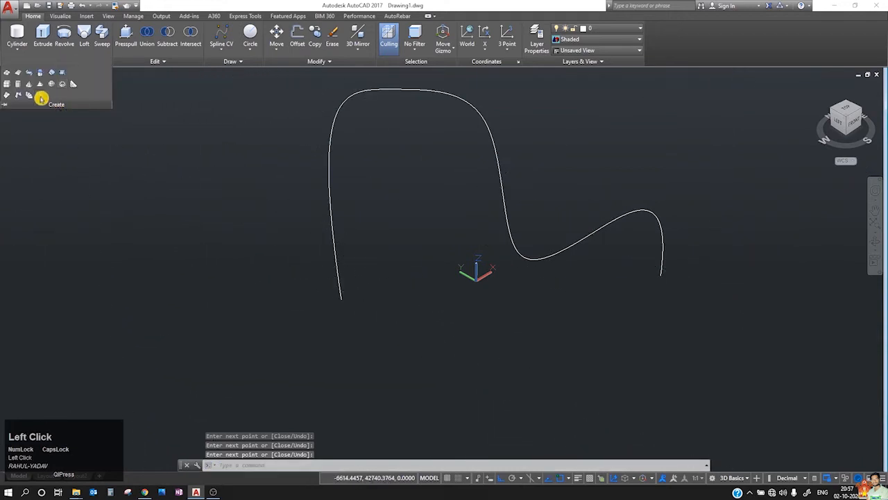
{"action": "left_click", "coordinate": [40, 97]}
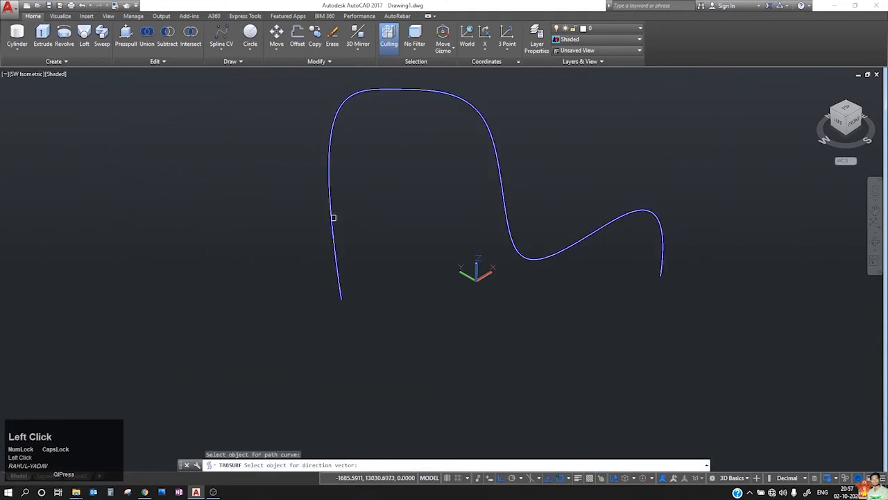
{"action": "left_click", "coordinate": [334, 218]}
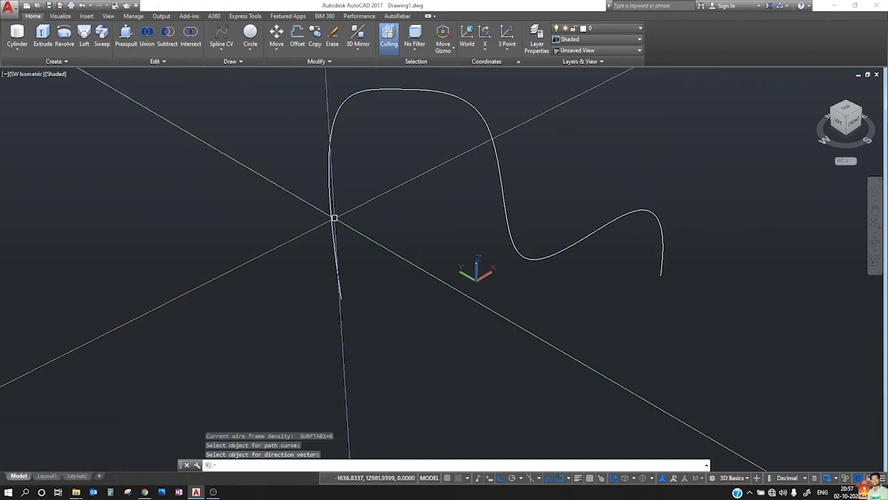
- Erase the wavy spline from the drawing
{"action": "left_click", "coordinate": [370, 225]}
{"action": "left_click", "coordinate": [235, 250]}
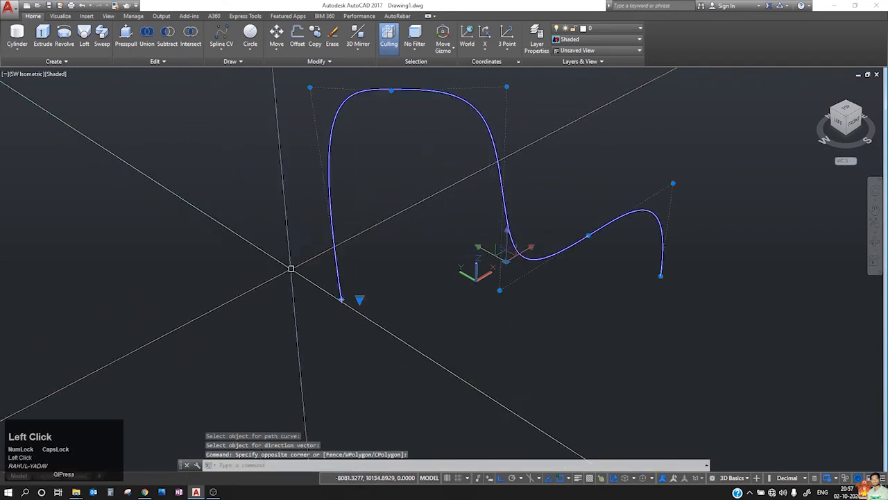
{"action": "key", "text": "Delete"}
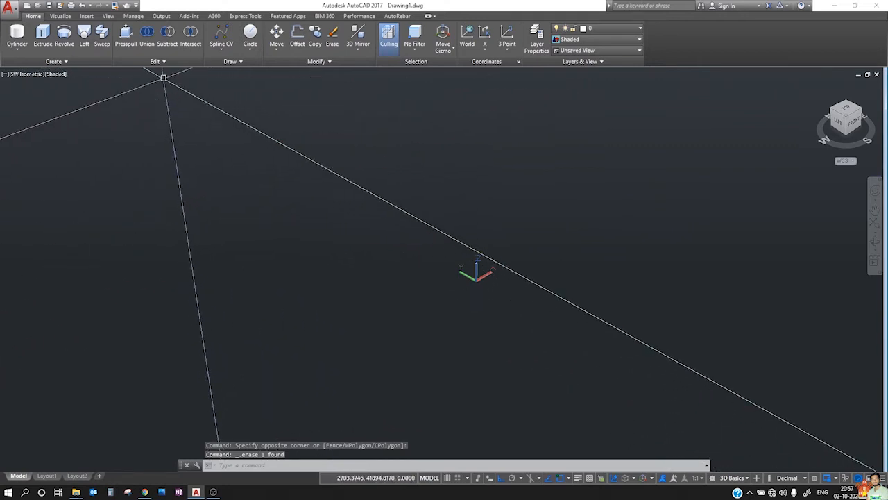
{"action": "left_click", "coordinate": [176, 63]}
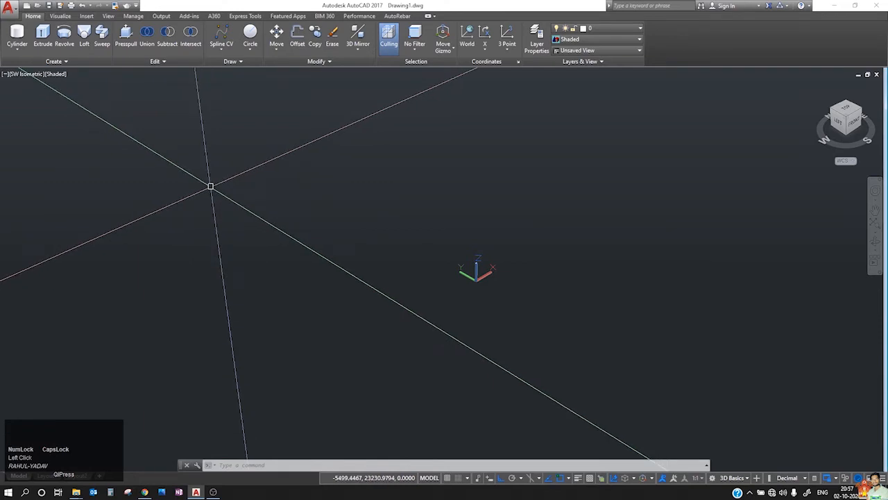
{"action": "key", "text": "Escape"}
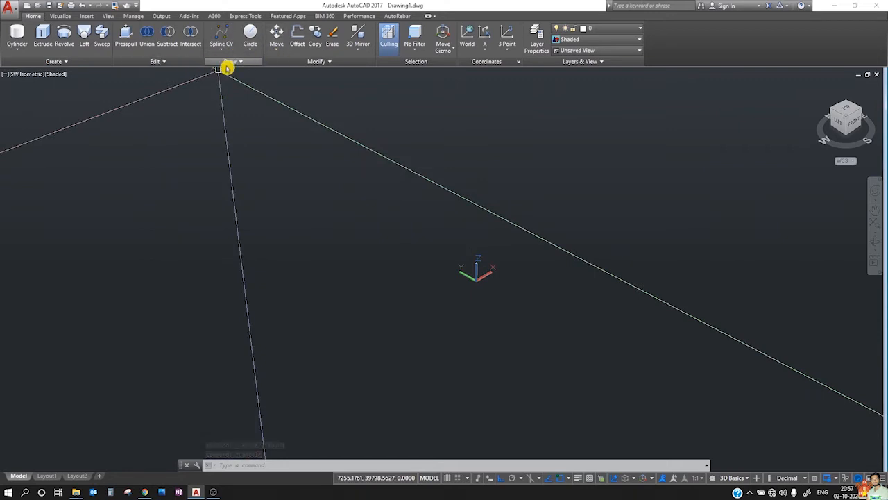
- Draw a large circle on the ground plane beside the origin
{"action": "left_click", "coordinate": [251, 41]}
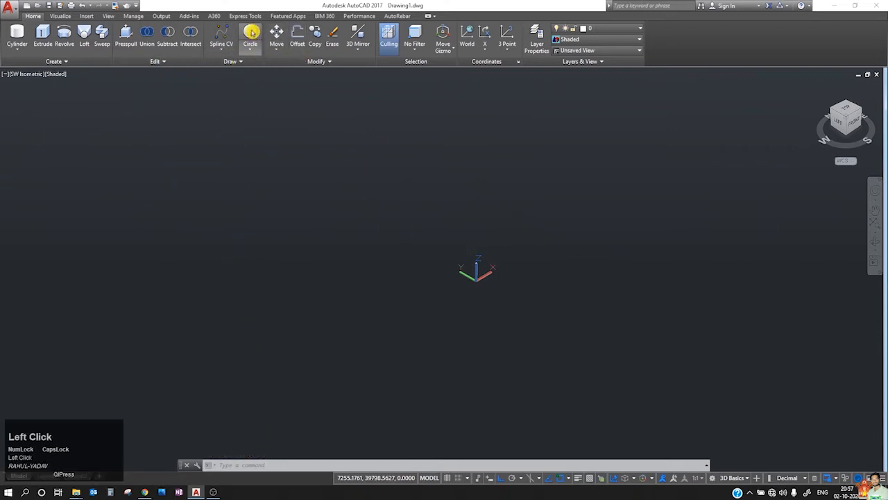
{"action": "left_click", "coordinate": [298, 213]}
{"action": "key", "text": "Escape"}
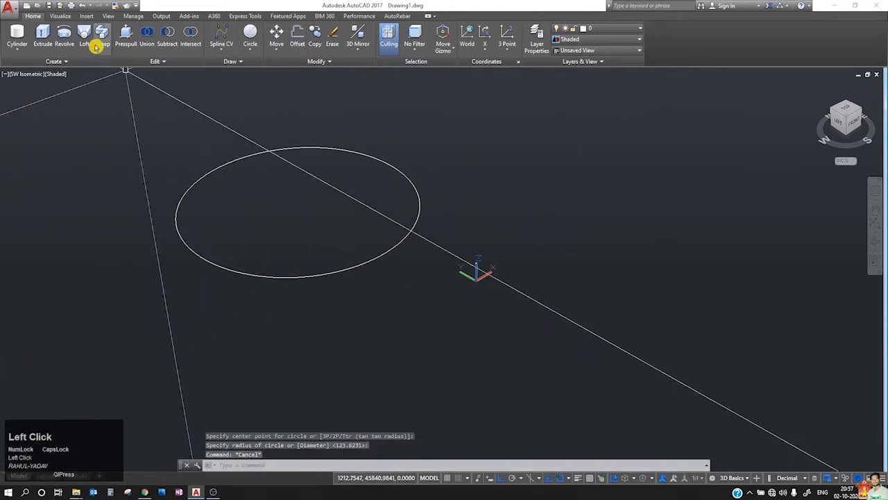
- Presspull the circle upward into a solid cylinder slightly taller than it is wide
{"action": "left_click", "coordinate": [125, 40]}
{"action": "left_click", "coordinate": [232, 166]}
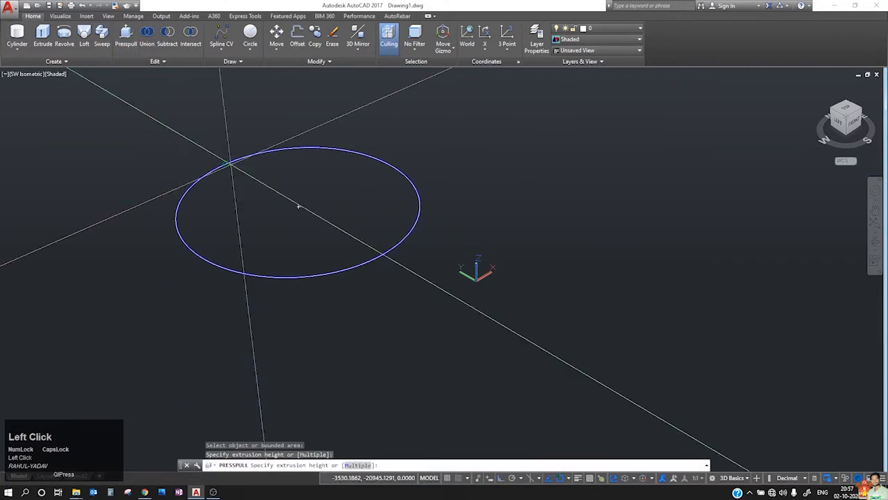
{"action": "scroll", "coordinate": [253, 174], "scroll_direction": "down", "scroll_amount": 4}
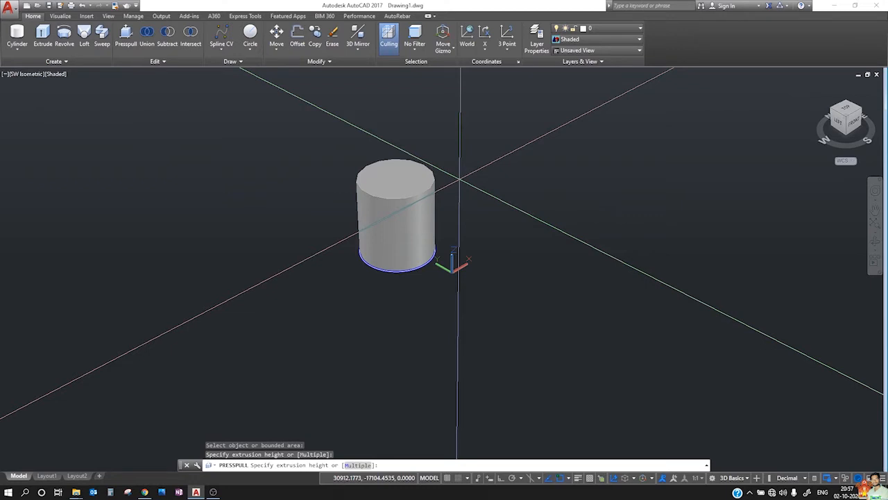
{"action": "left_click", "coordinate": [459, 179]}
- Presspull the cylinder's top face upward to extend the solid by roughly half its height
{"action": "scroll", "coordinate": [433, 269], "scroll_direction": "up", "scroll_amount": 2}
{"action": "middle_click_drag", "start_coordinate": [488, 181], "coordinate": [416, 248]}
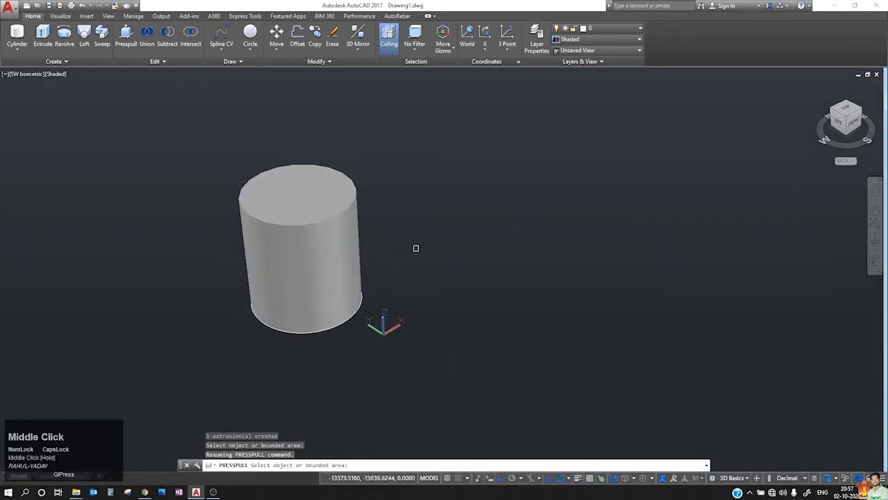
{"action": "left_click", "coordinate": [310, 200]}
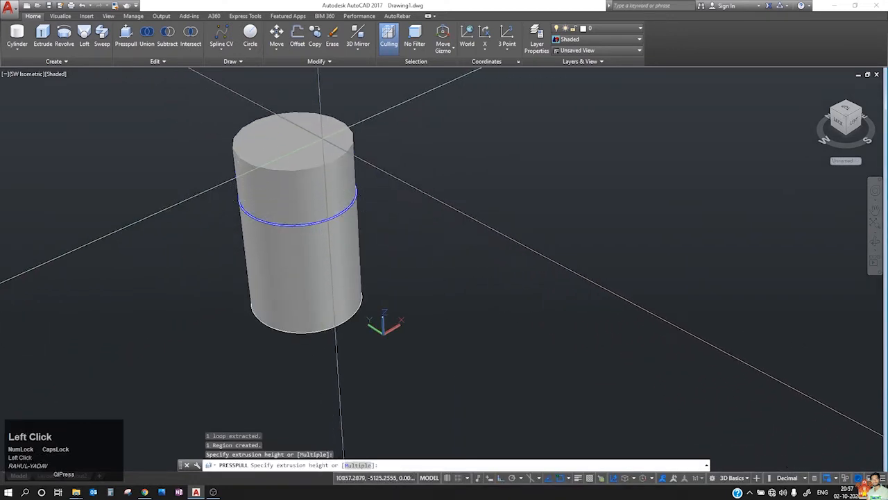
{"action": "left_click", "coordinate": [316, 142]}
- Presspull the circle at the cylinder's base downward into a shorter second cylinder directly beneath the first
{"action": "middle_click_drag", "start_coordinate": [327, 69], "coordinate": [335, 282]}
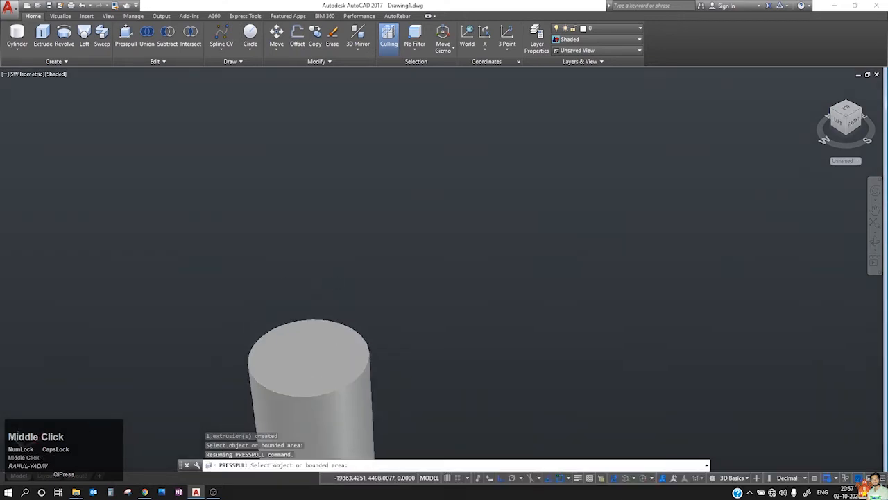
{"action": "middle_click_drag", "start_coordinate": [388, 486], "coordinate": [251, 304]}
{"action": "left_click", "coordinate": [222, 294]}
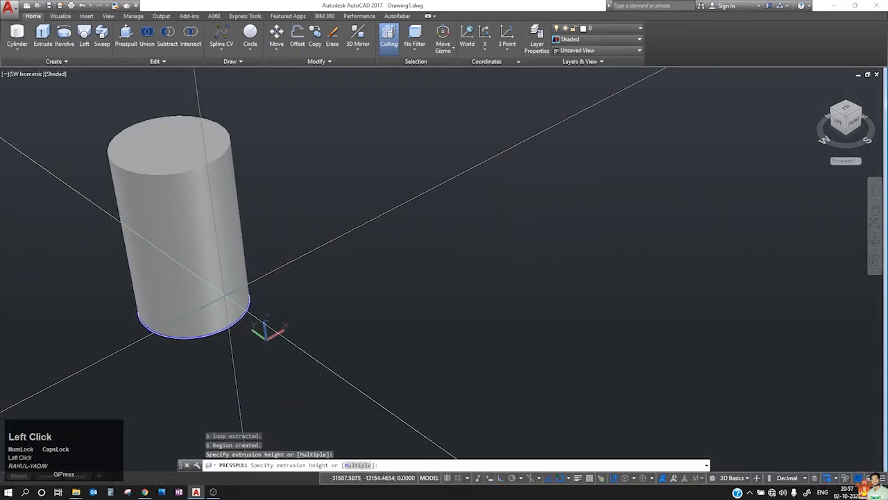
{"action": "left_click", "coordinate": [295, 338]}
{"action": "key", "text": "Escape"}
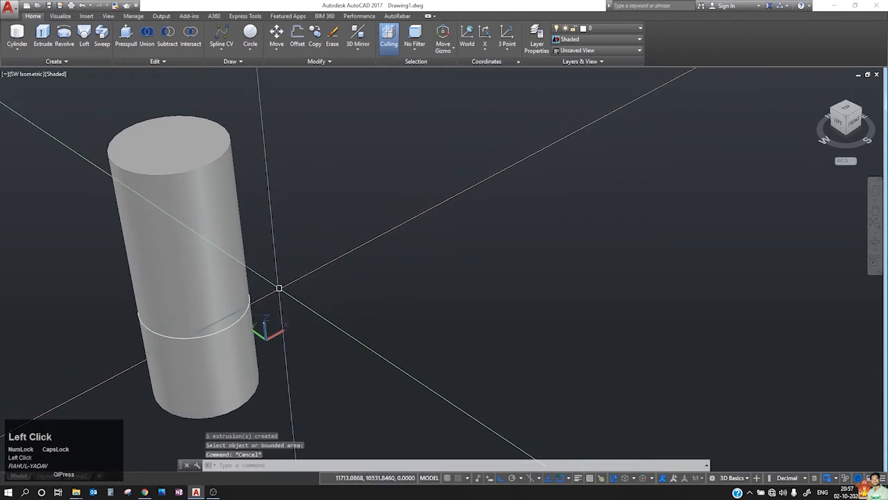
{"action": "scroll", "coordinate": [273, 313], "scroll_direction": "down", "scroll_amount": 4}
{"action": "scroll", "coordinate": [343, 359], "scroll_direction": "up", "scroll_amount": 1}
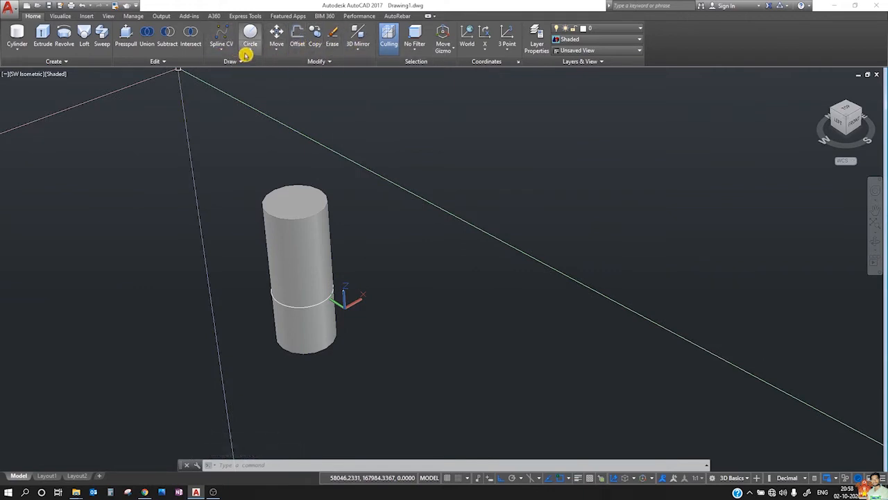
- Move the taller upper cylinder off the short one so that it stands separately beside it
{"action": "left_click", "coordinate": [172, 66]}
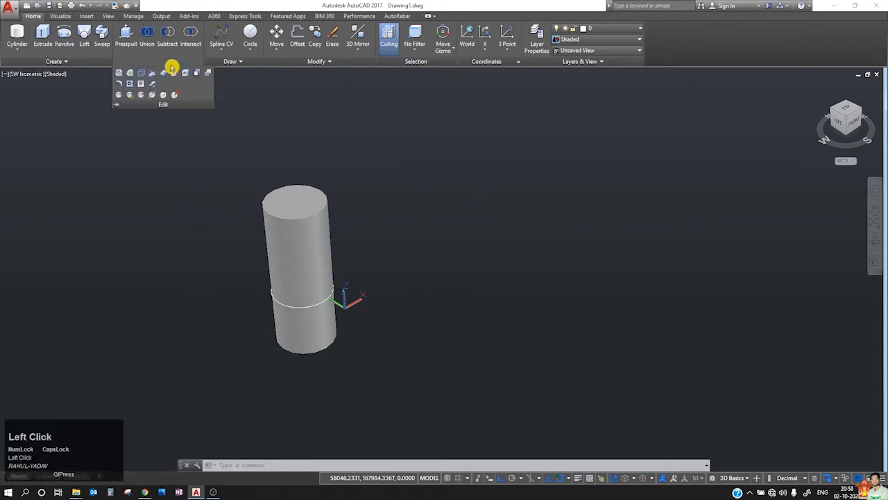
{"action": "left_click", "coordinate": [156, 40]}
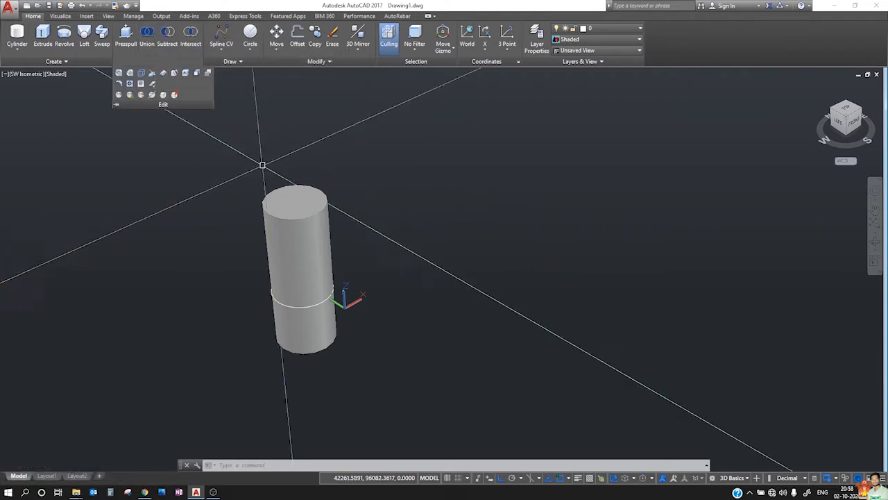
{"action": "left_click", "coordinate": [335, 225]}
{"action": "type", "text": "m"}
{"action": "key", "text": "space"}
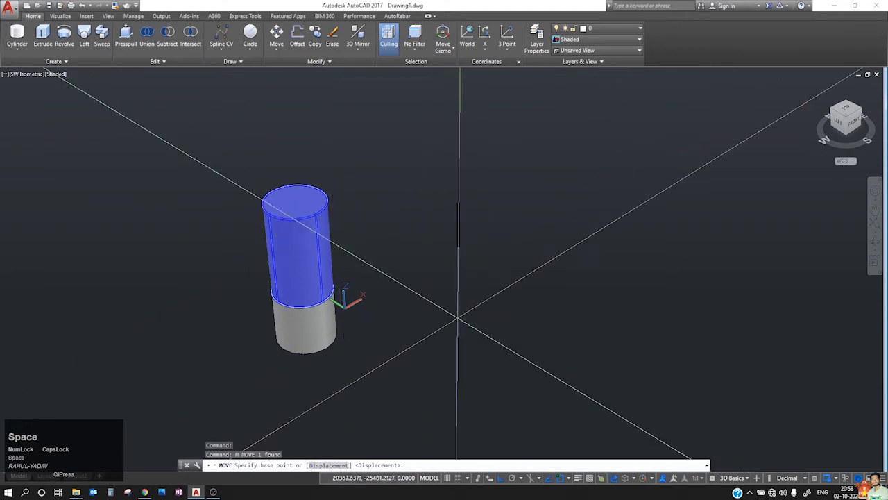
{"action": "left_click", "coordinate": [458, 318]}
{"action": "left_click", "coordinate": [642, 337]}
{"action": "key", "text": "Escape"}
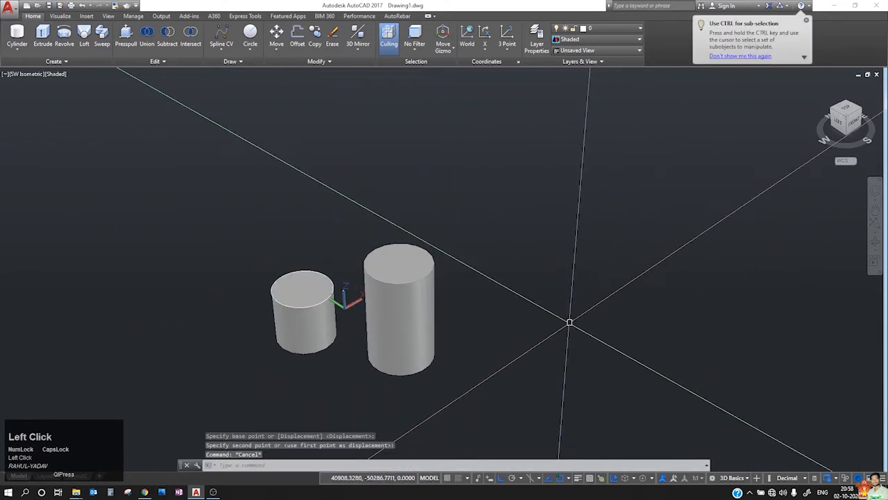
- Select the short and the tall cylinder in turn to check whether they are separate solids
{"action": "scroll", "coordinate": [400, 317], "scroll_direction": "up", "scroll_amount": 2}
{"action": "middle_click_drag", "start_coordinate": [400, 317], "coordinate": [348, 269]}
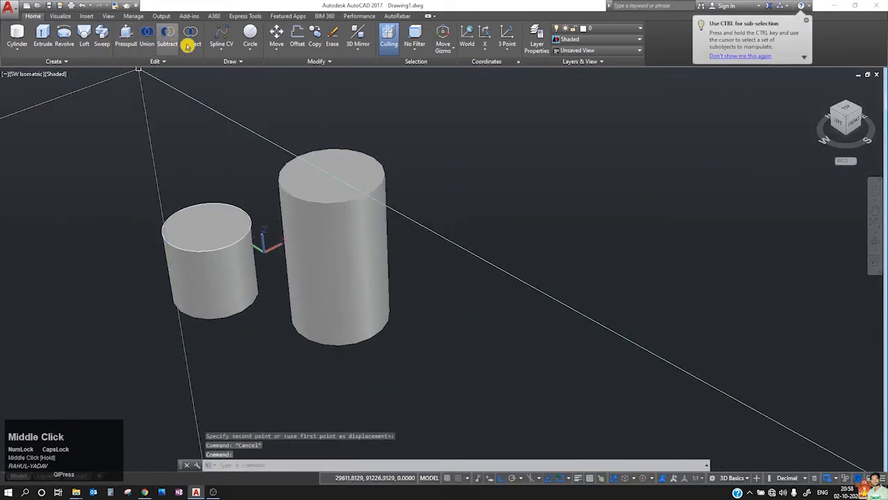
{"action": "left_click", "coordinate": [225, 260]}
{"action": "left_click", "coordinate": [312, 254]}
{"action": "key", "text": "Escape"}
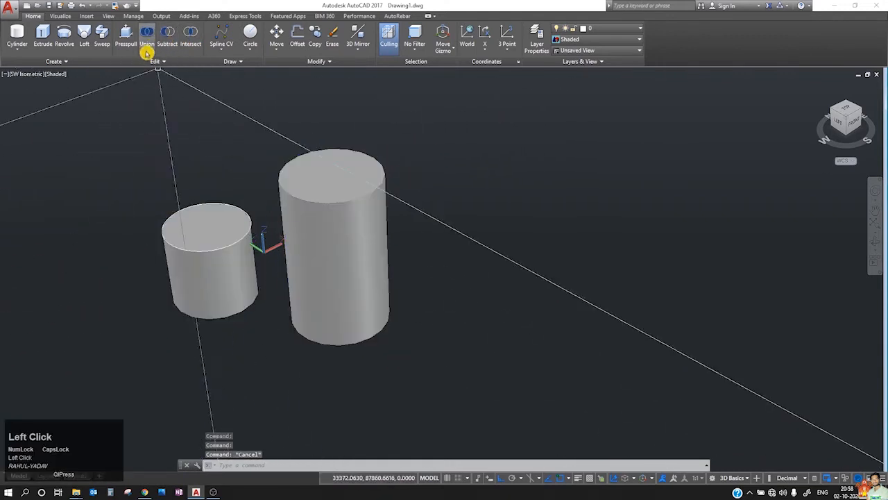
- Try to run Union with only the short cylinder selected
{"action": "left_click", "coordinate": [147, 46]}
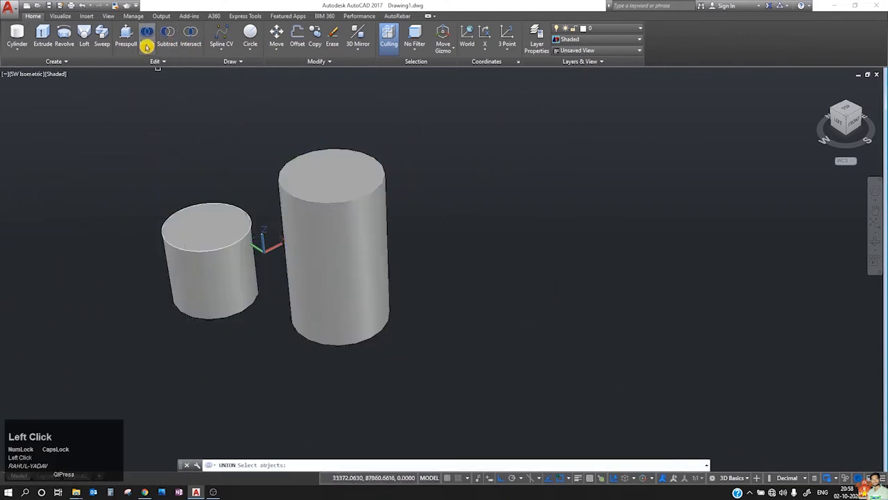
{"action": "left_click", "coordinate": [220, 260]}
{"action": "key", "text": "space"}
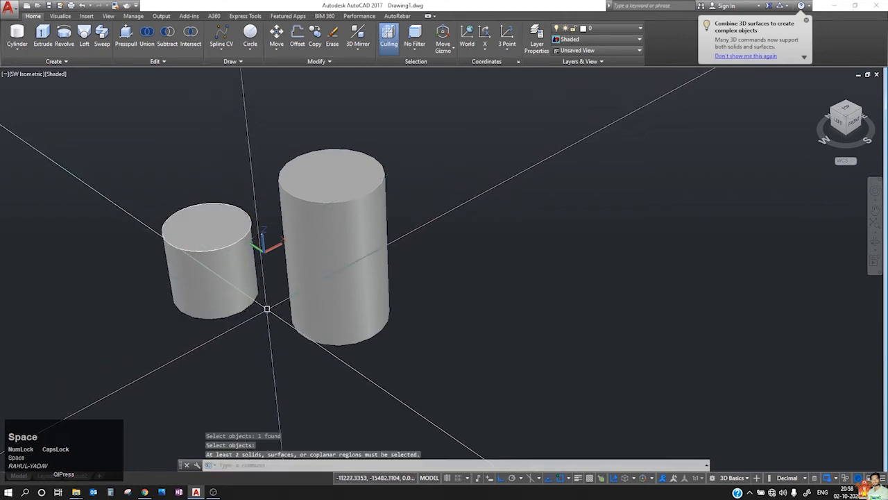
{"action": "left_click", "coordinate": [215, 267]}
{"action": "key", "text": "Escape"}
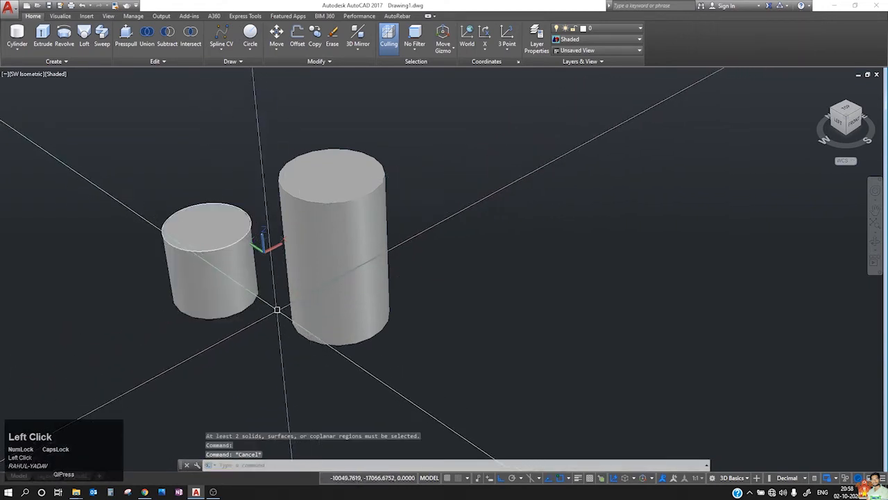
- Union the short and tall cylinders into one solid and check that they select together
{"action": "key", "text": "space"}
{"action": "left_click", "coordinate": [209, 256]}
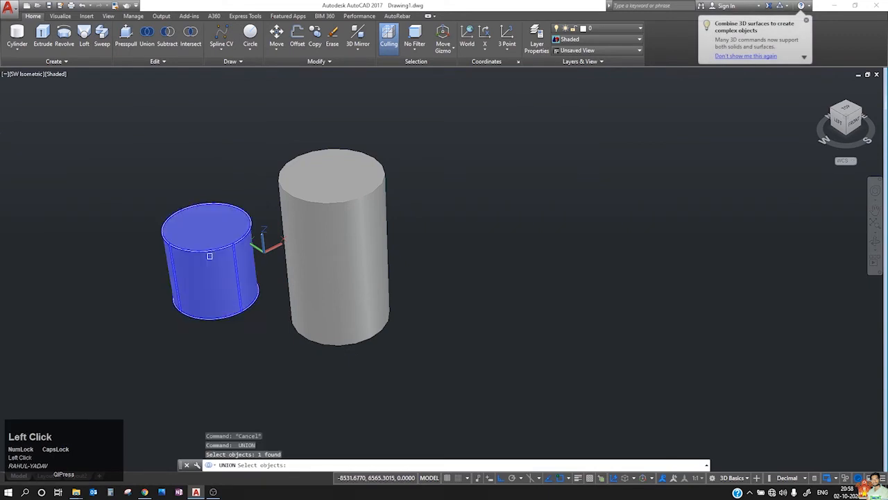
{"action": "left_click", "coordinate": [325, 205]}
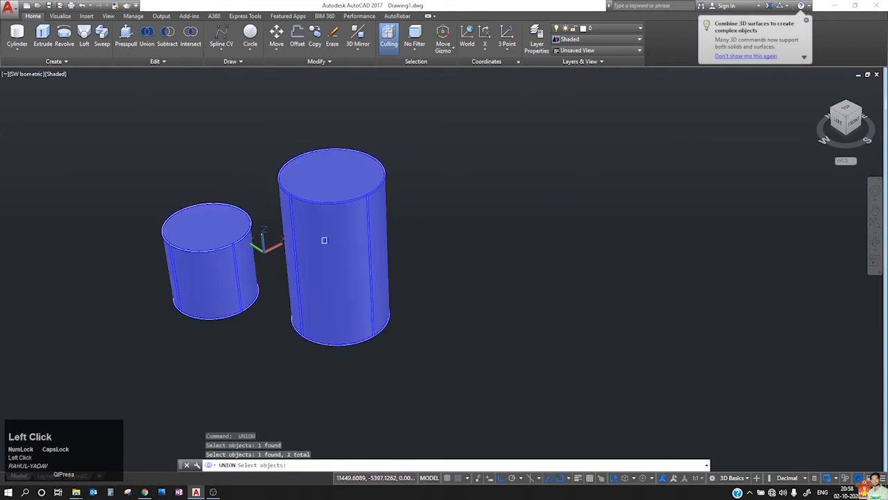
{"action": "key", "text": "space"}
{"action": "left_click", "coordinate": [255, 248]}
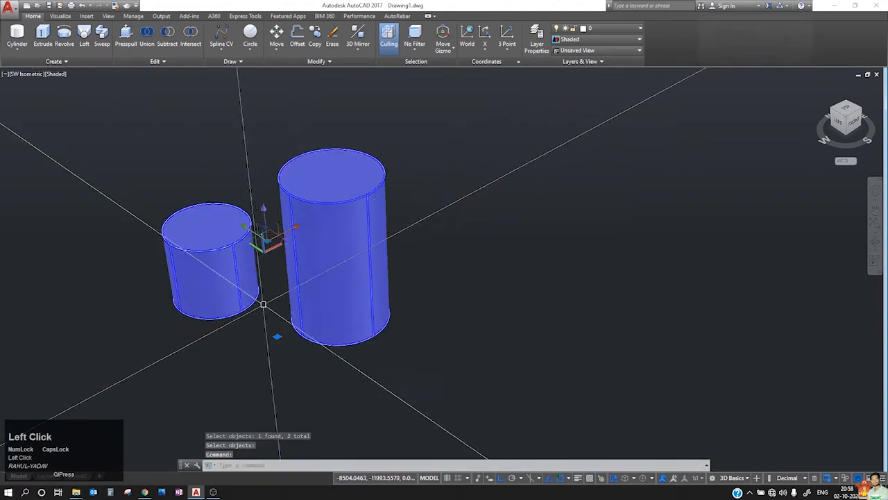
{"action": "key", "text": "Escape"}
{"action": "left_click", "coordinate": [257, 248]}
{"action": "key", "text": "Escape"}
- Grip-move the combined two-cylinder solid away from the original circle and check that it still selects as one object
{"action": "left_click", "coordinate": [333, 208]}
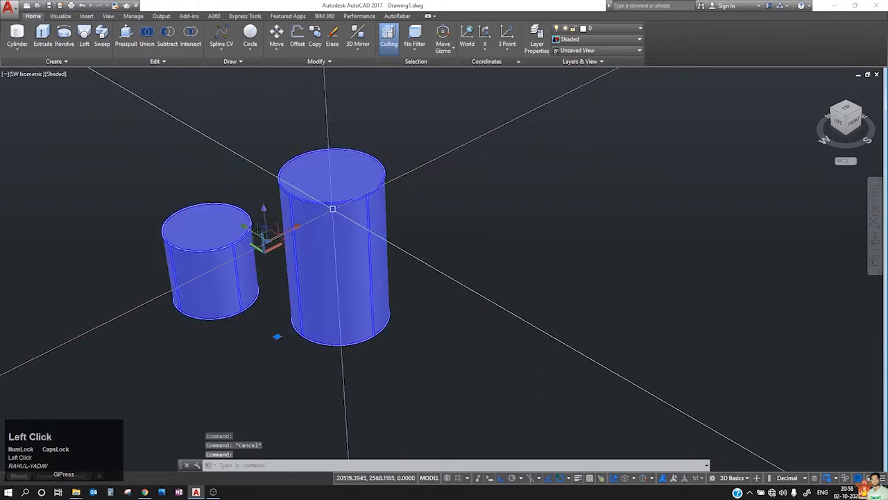
{"action": "left_click", "coordinate": [277, 337]}
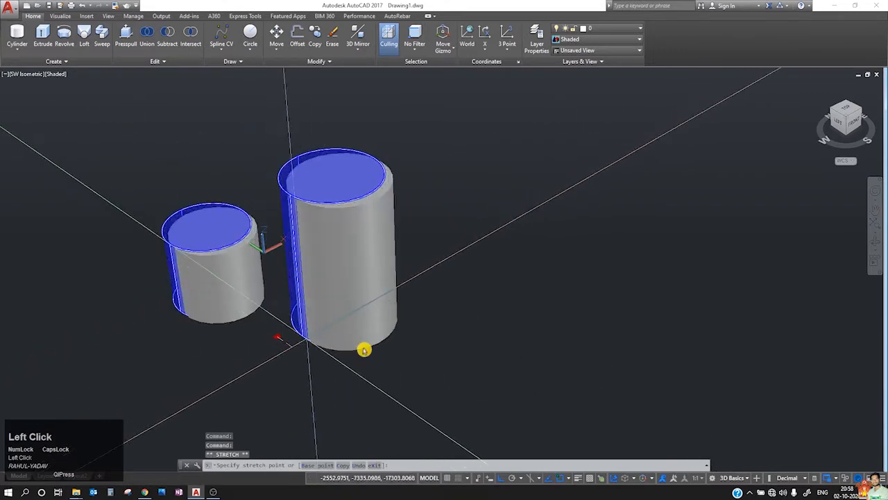
{"action": "key", "text": "Escape"}
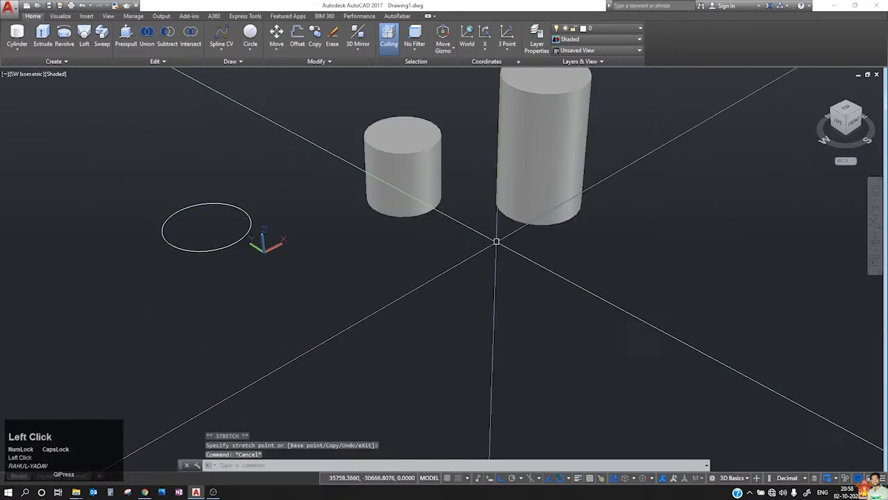
{"action": "middle_click_drag", "start_coordinate": [496, 241], "coordinate": [486, 406]}
{"action": "left_click", "coordinate": [514, 283]}
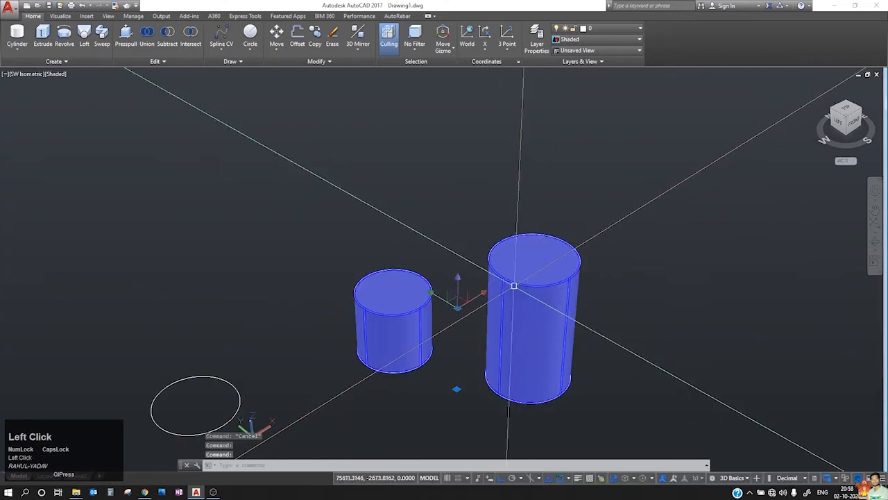
{"action": "key", "text": "Escape"}
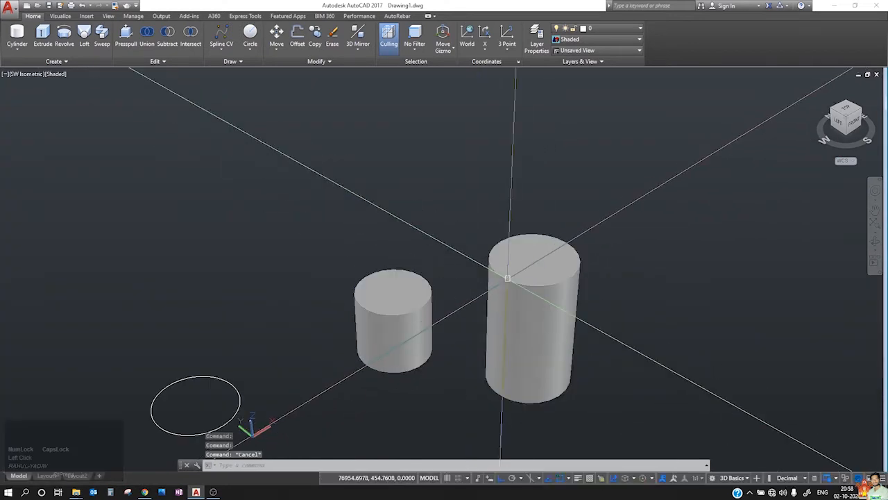
{"action": "left_click", "coordinate": [508, 279]}
{"action": "key", "text": "Escape"}
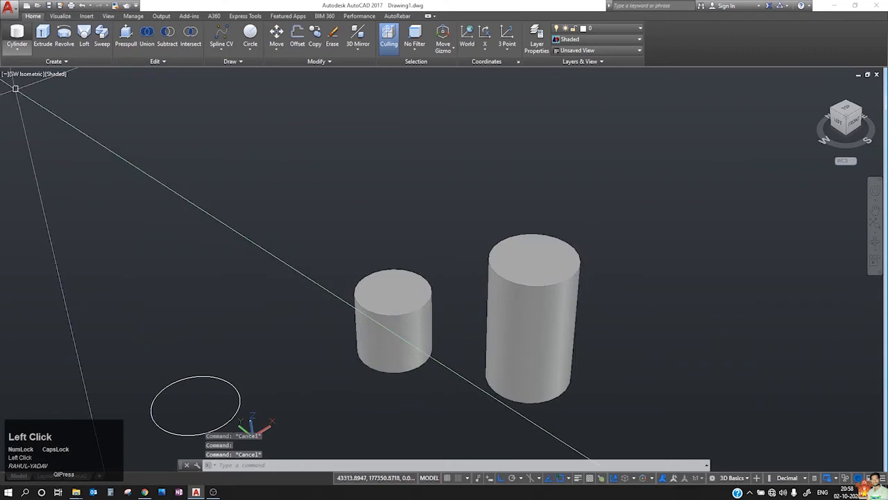
- Draw a tall, narrow box standing on the top face of the short cylinder
{"action": "left_click", "coordinate": [17, 35]}
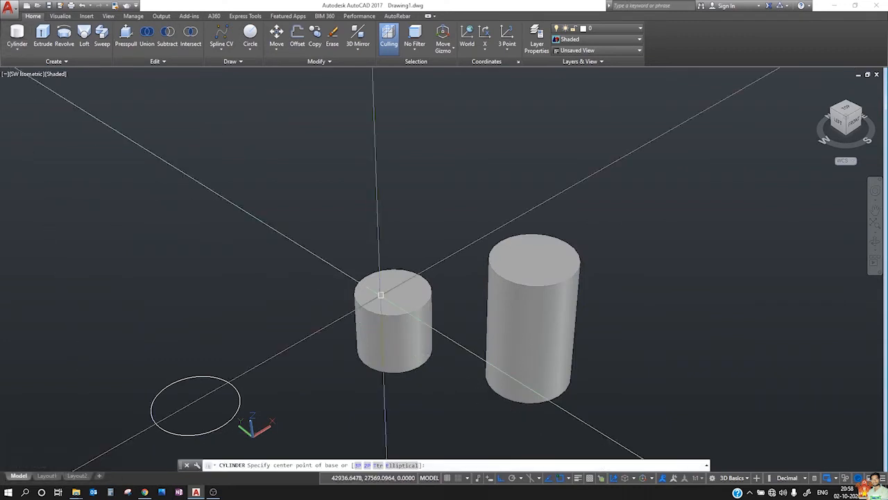
{"action": "left_click", "coordinate": [19, 35]}
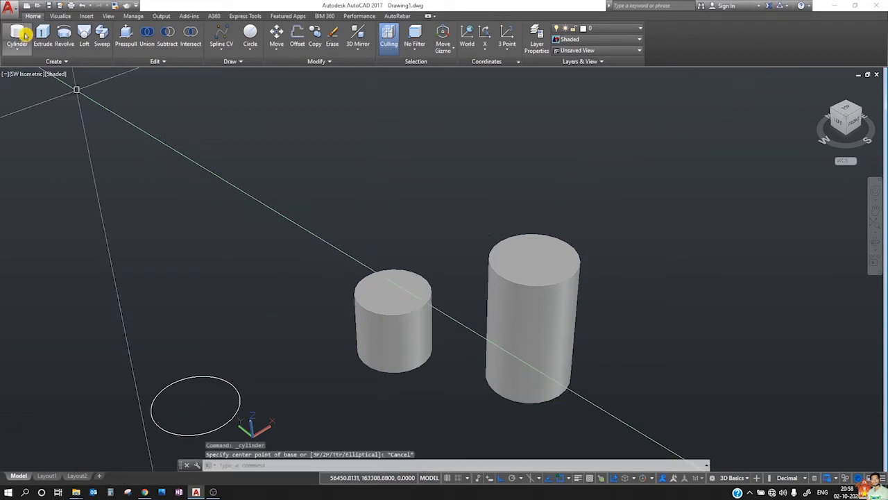
{"action": "left_click", "coordinate": [18, 49]}
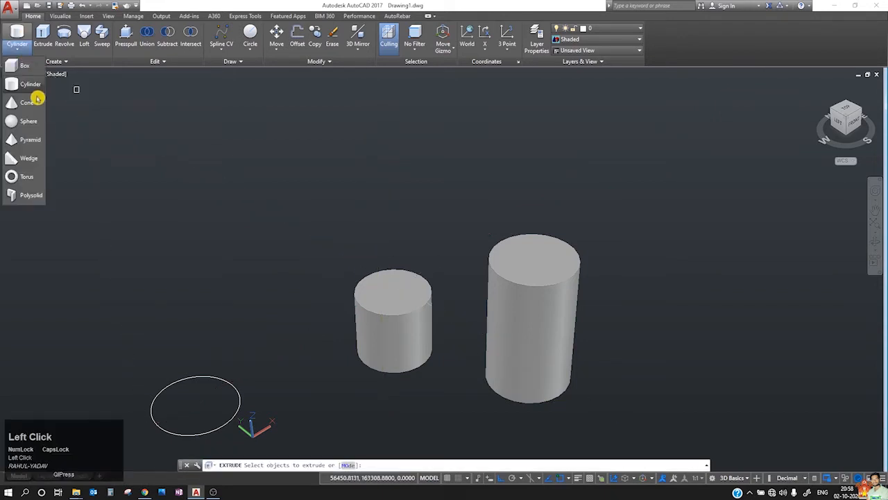
{"action": "left_click", "coordinate": [25, 66]}
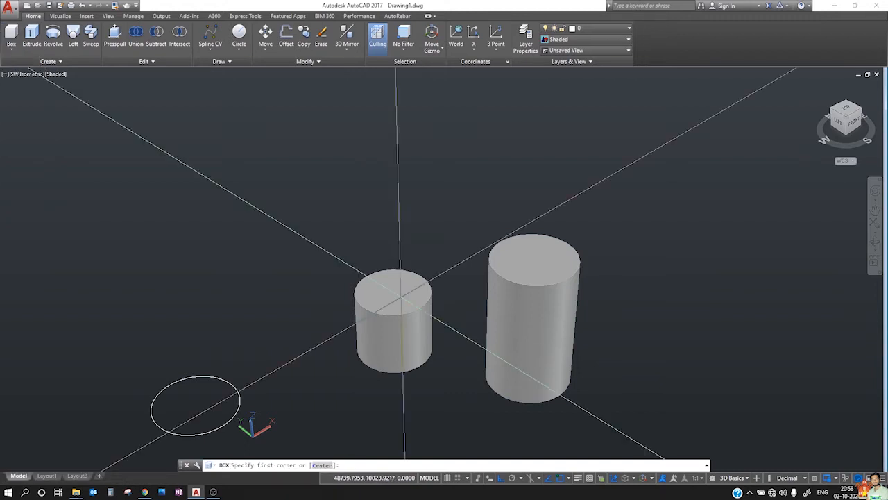
{"action": "left_click", "coordinate": [393, 292]}
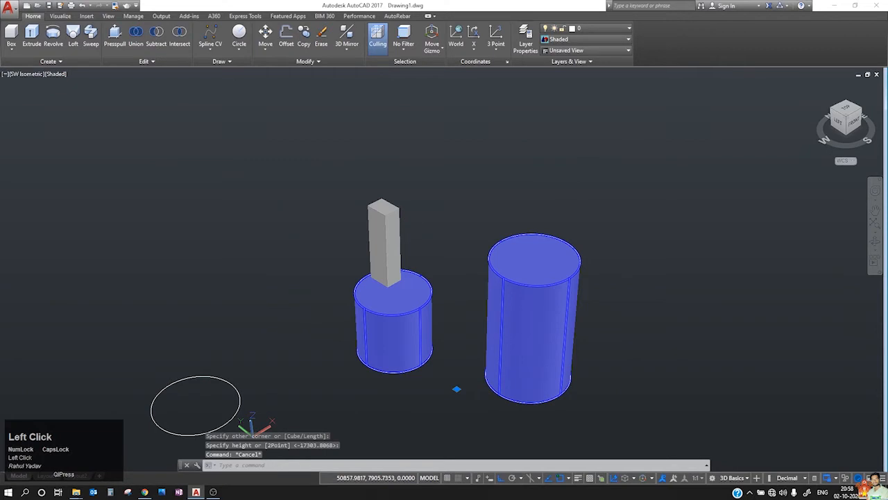
- Select the box and the combined cylinders to check whether they are separate objects
{"action": "left_click", "coordinate": [394, 242]}
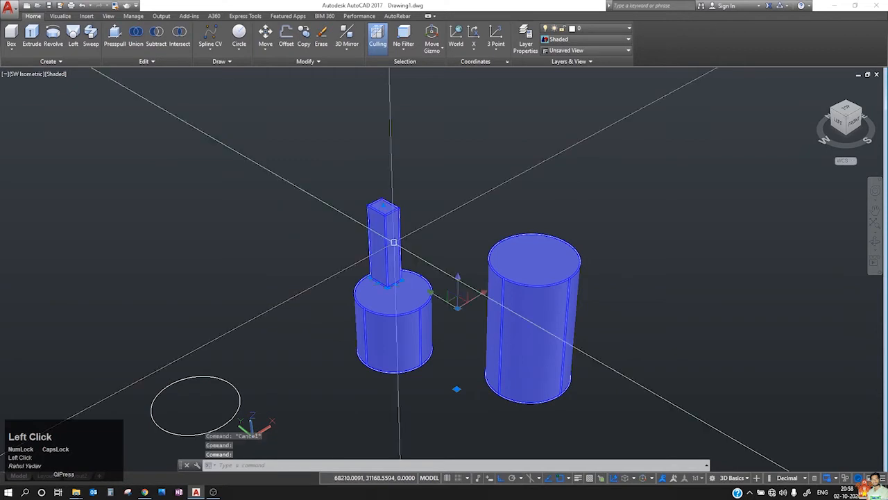
{"action": "key", "text": "Escape"}
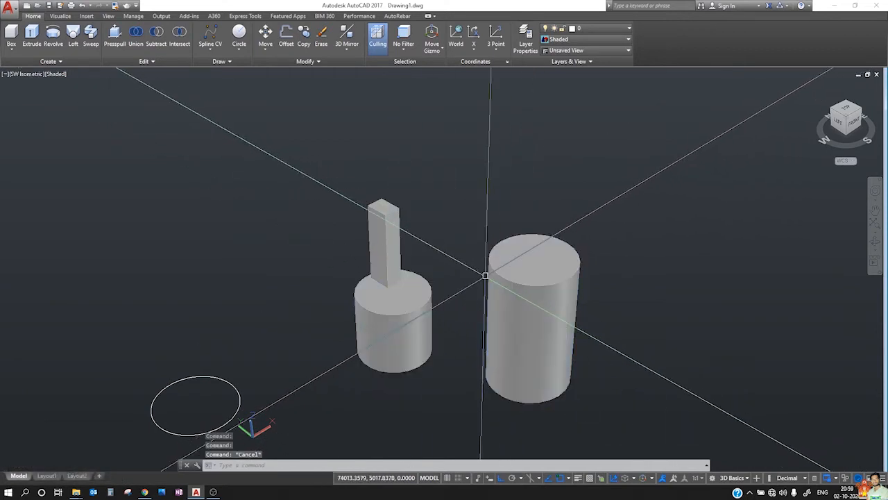
{"action": "key", "text": "Escape"}
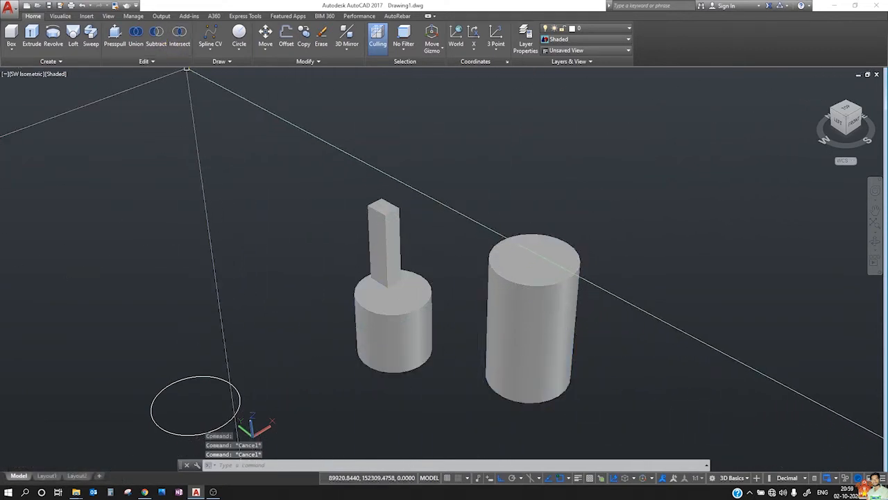
{"action": "left_click", "coordinate": [406, 312]}
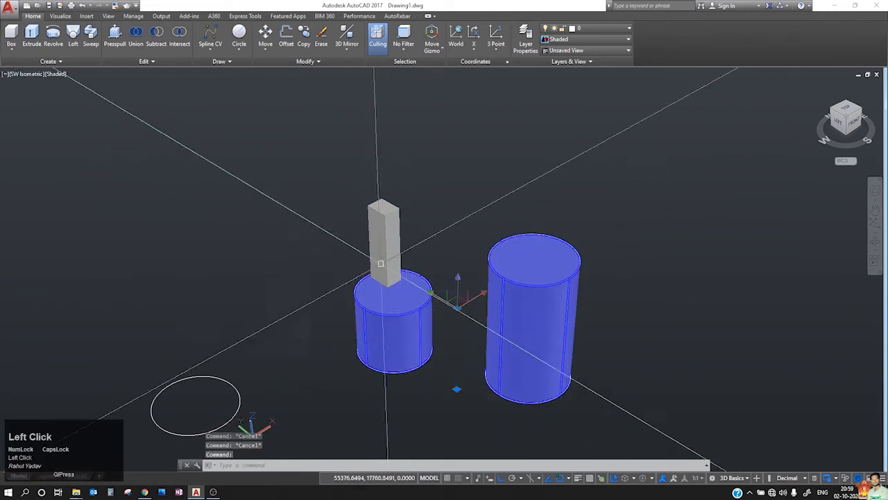
{"action": "key", "text": "Escape"}
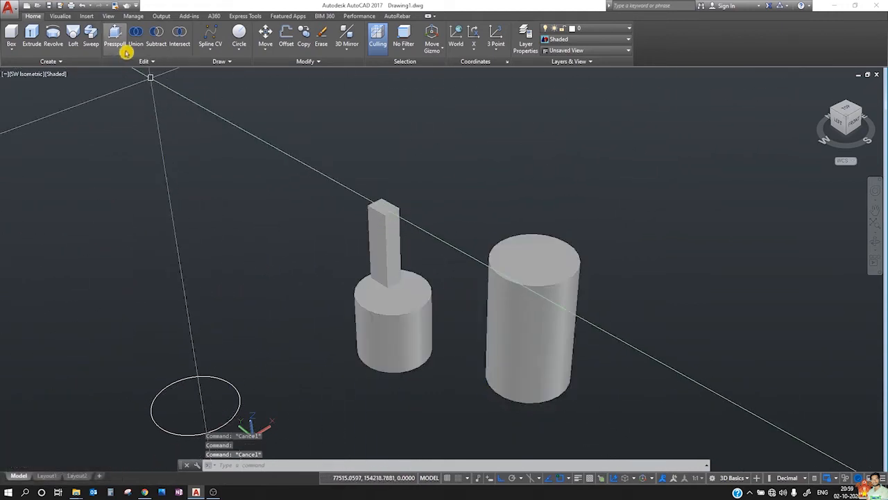
- Union the narrow box with the combined cylinders and select the result to check it is one solid
{"action": "left_click", "coordinate": [126, 51]}
{"action": "left_click", "coordinate": [403, 311]}
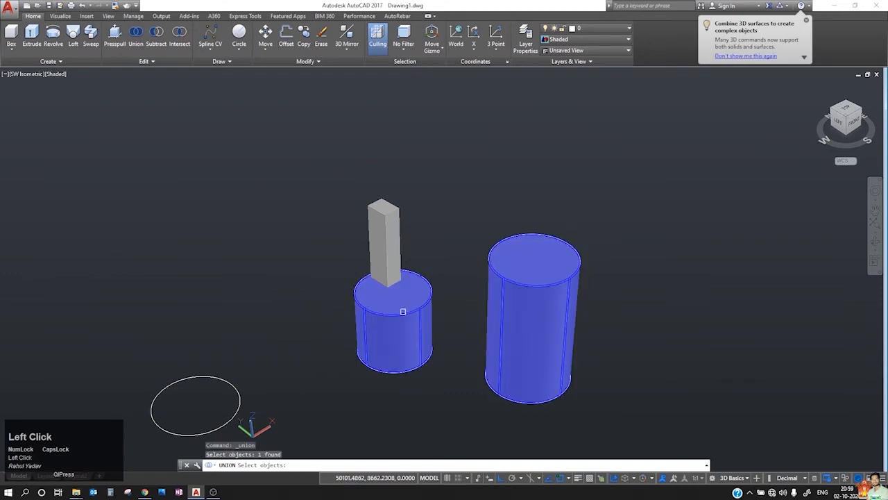
{"action": "key", "text": "Return"}
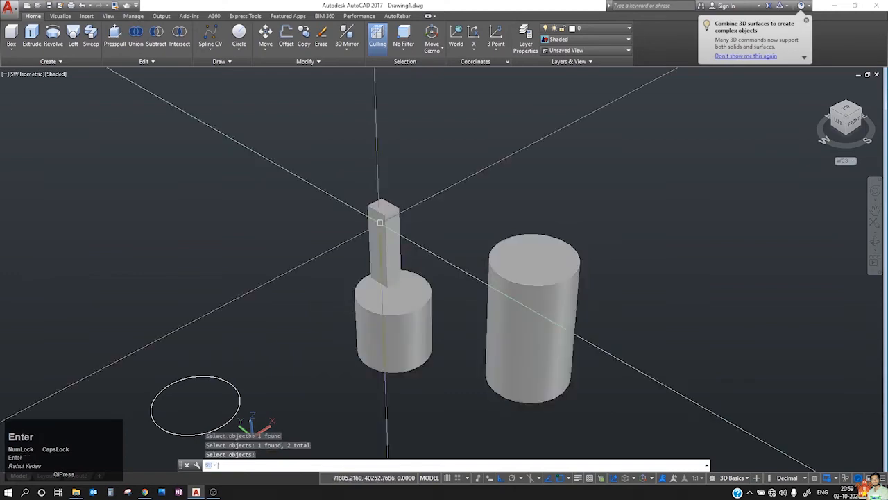
{"action": "left_click", "coordinate": [375, 262]}
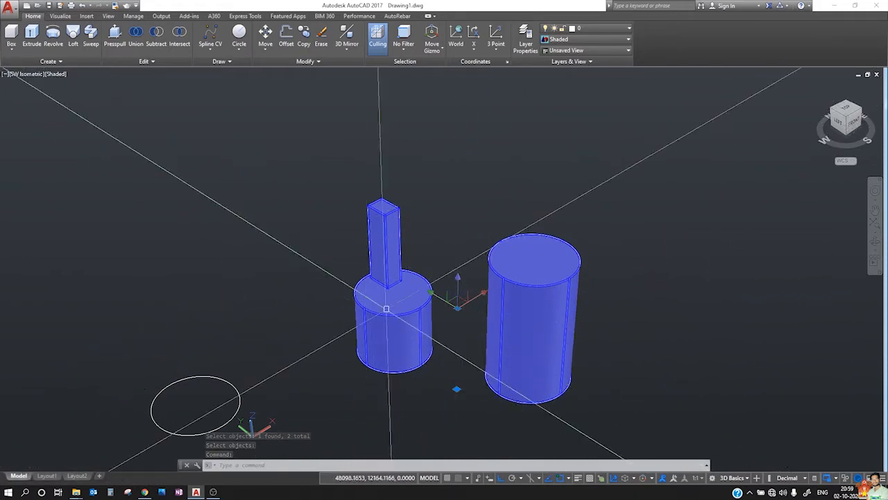
- Select the union of the cylinders and narrow box again to check it is one object, then clear the selection
{"action": "key", "text": "Escape"}
{"action": "left_click", "coordinate": [379, 264]}
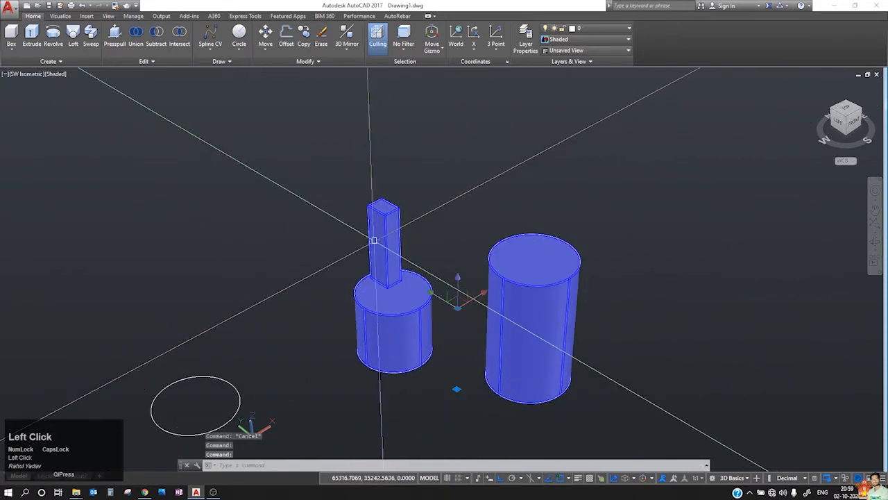
{"action": "key", "text": "Escape"}
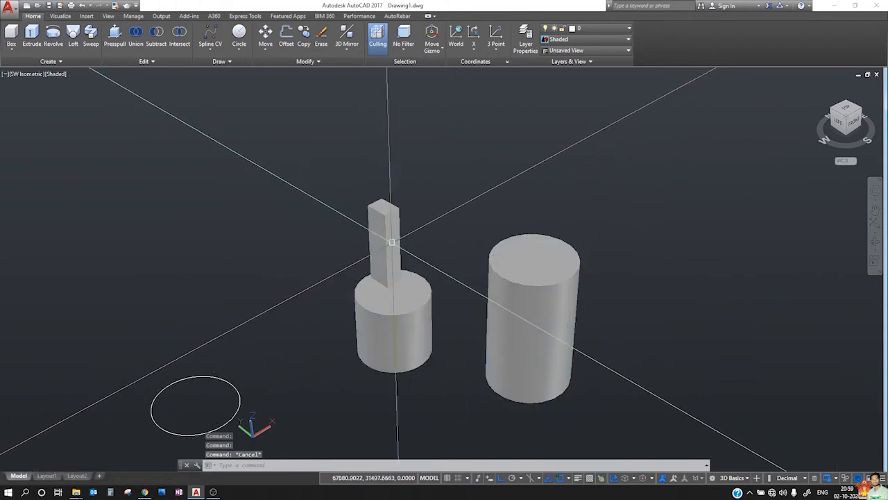
{"action": "left_click", "coordinate": [385, 242]}
{"action": "key", "text": "Escape"}
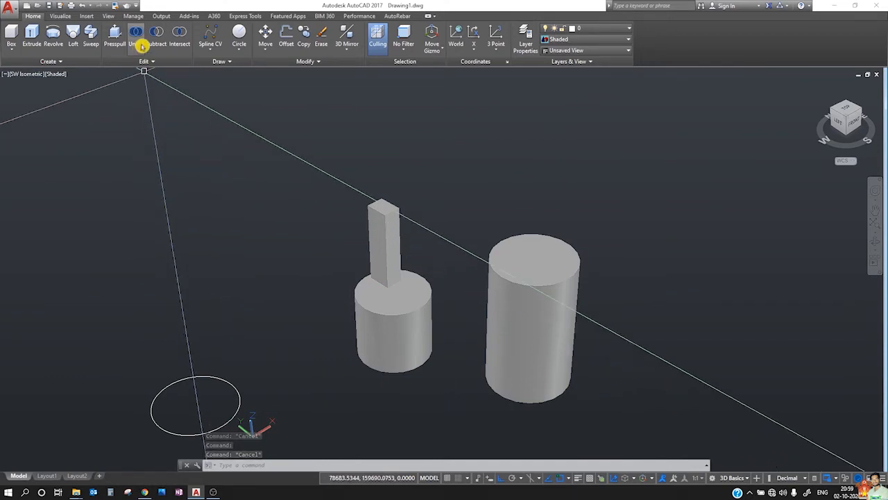
- Try to intersect using only the combined cylinders-and-box solid
{"action": "left_click", "coordinate": [180, 42]}
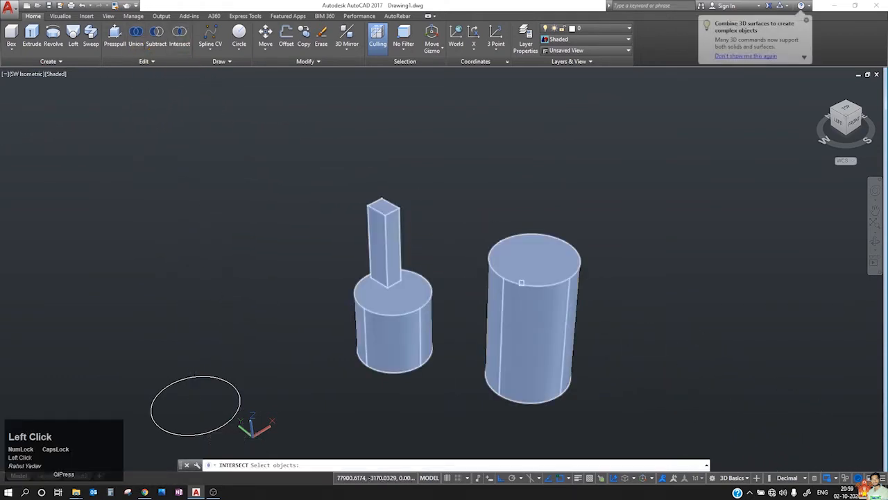
{"action": "left_click", "coordinate": [521, 282]}
{"action": "key", "text": "space"}
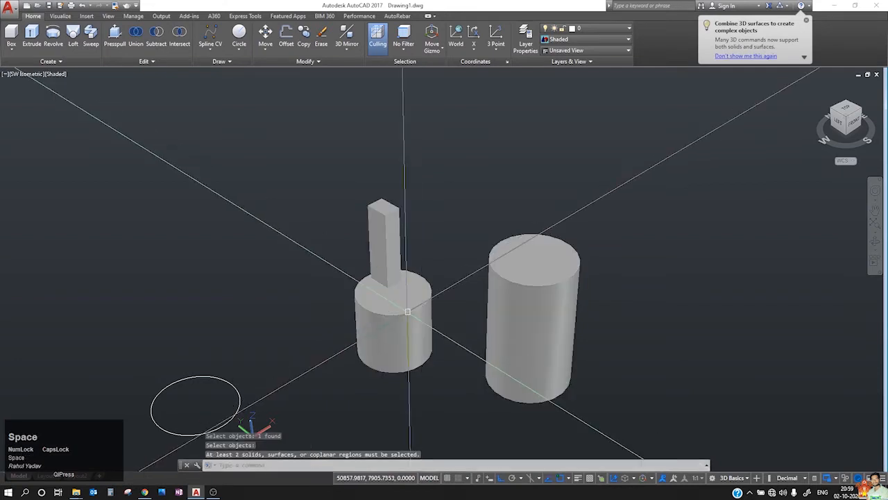
{"action": "left_click", "coordinate": [408, 311]}
{"action": "left_click", "coordinate": [173, 32]}
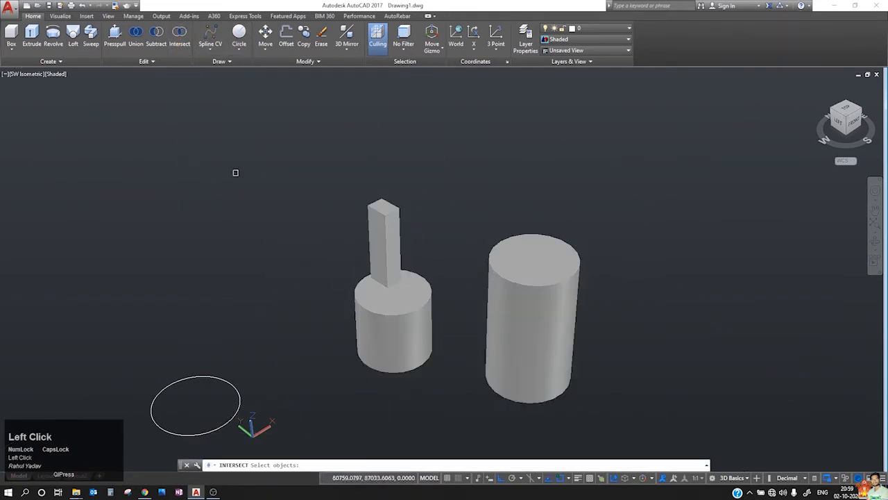
{"action": "left_click", "coordinate": [179, 35]}
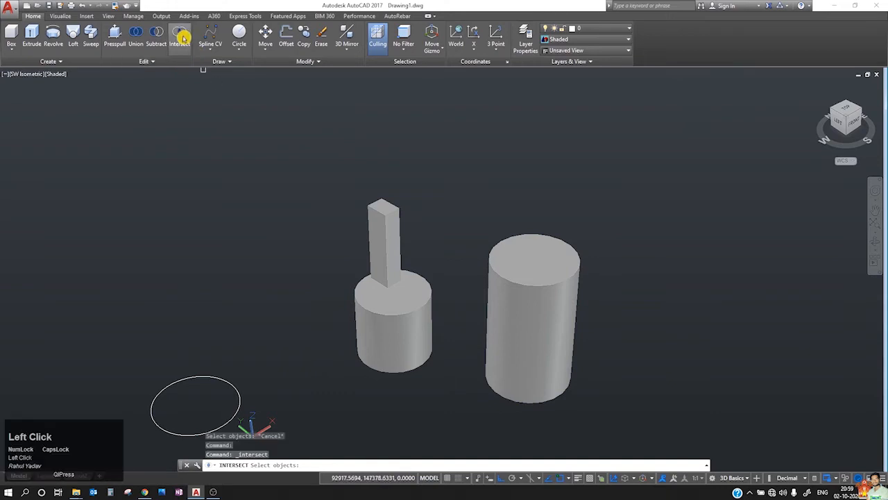
{"action": "left_click", "coordinate": [524, 312]}
{"action": "key", "text": "space"}
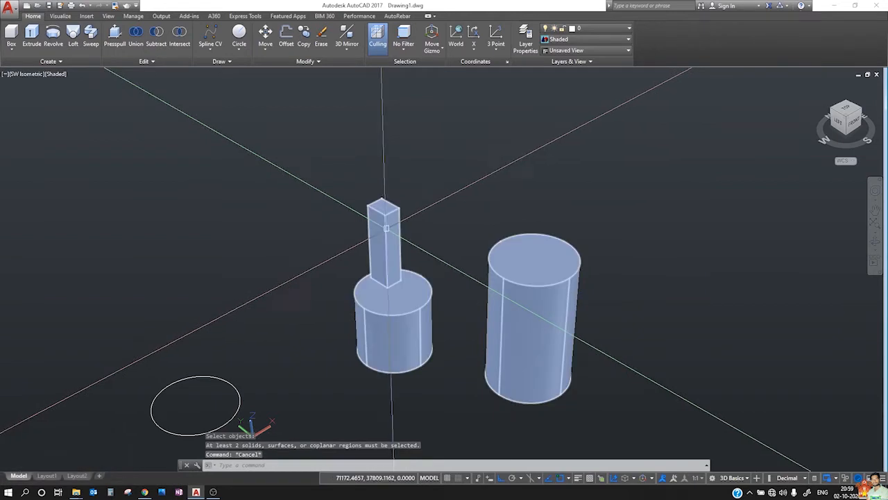
- Draw a thin box from the tall cylinder's top face, overhanging its edge and extending about 43192 units down past its base
{"action": "scroll", "coordinate": [347, 195], "scroll_direction": "up", "scroll_amount": 2}
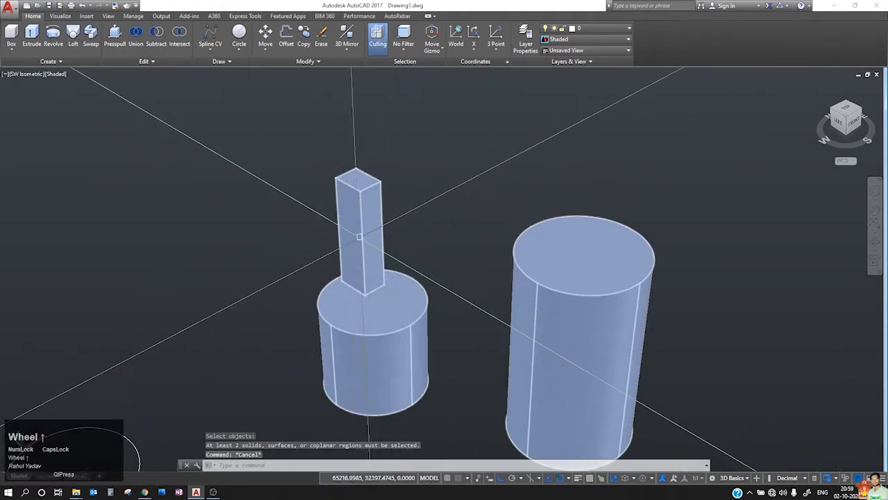
{"action": "middle_click_drag", "start_coordinate": [401, 296], "coordinate": [281, 292]}
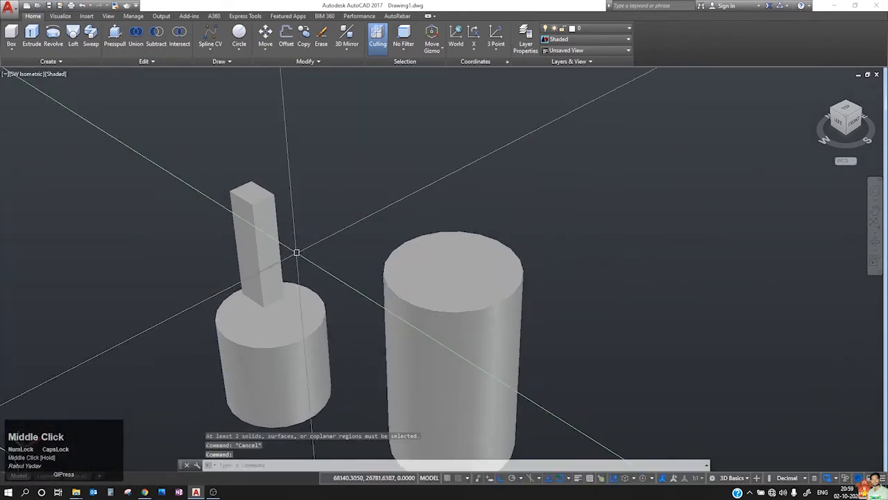
{"action": "left_click", "coordinate": [260, 232]}
{"action": "key", "text": "Escape"}
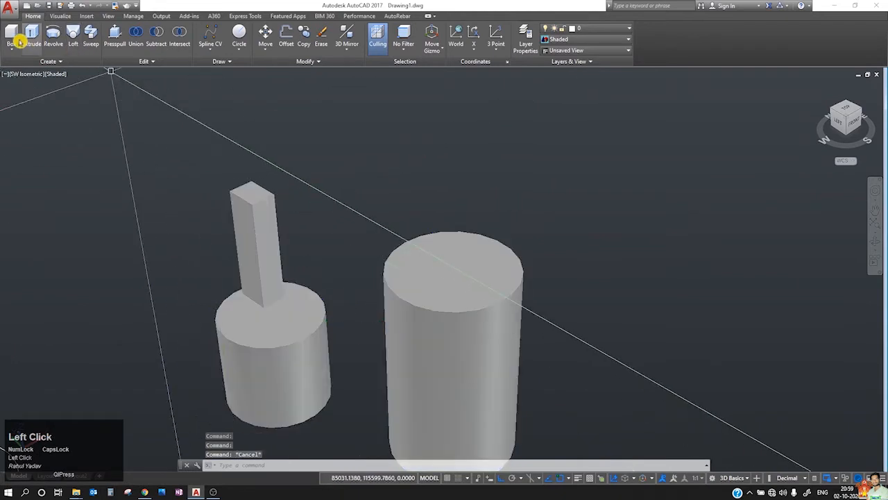
{"action": "left_click", "coordinate": [11, 35]}
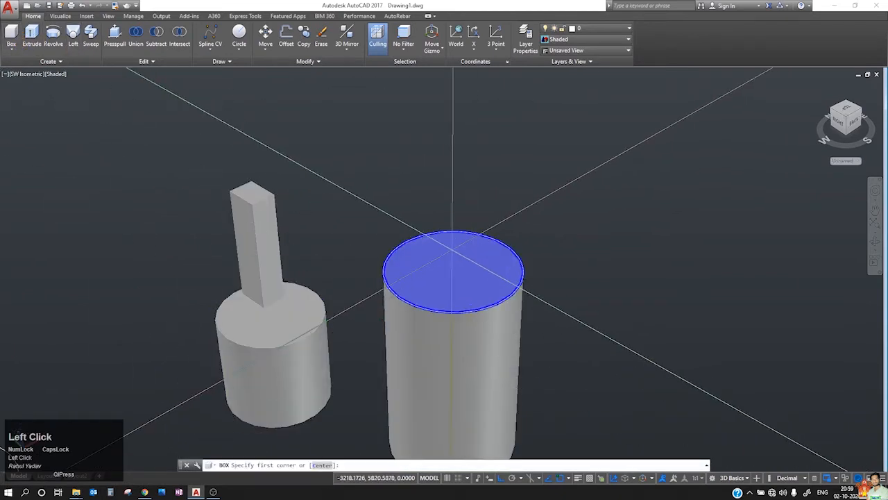
{"action": "left_click", "coordinate": [486, 271]}
{"action": "left_click", "coordinate": [542, 285]}
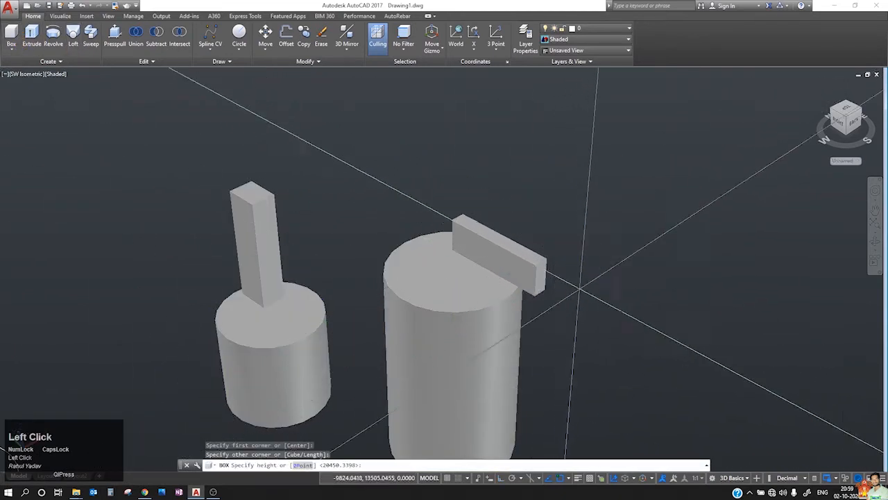
{"action": "middle_click_drag", "start_coordinate": [578, 373], "coordinate": [590, 155]}
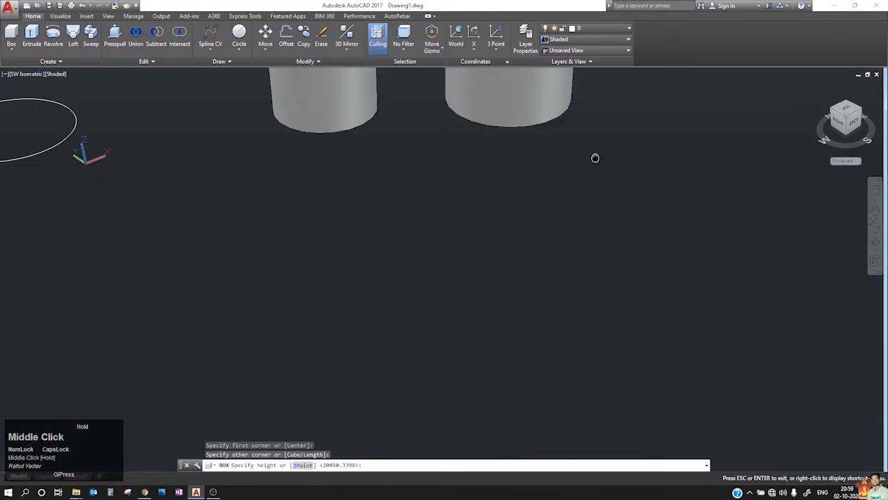
{"action": "scroll", "coordinate": [590, 155], "scroll_direction": "up", "scroll_amount": 1}
{"action": "scroll", "coordinate": [581, 176], "scroll_direction": "down", "scroll_amount": 1}
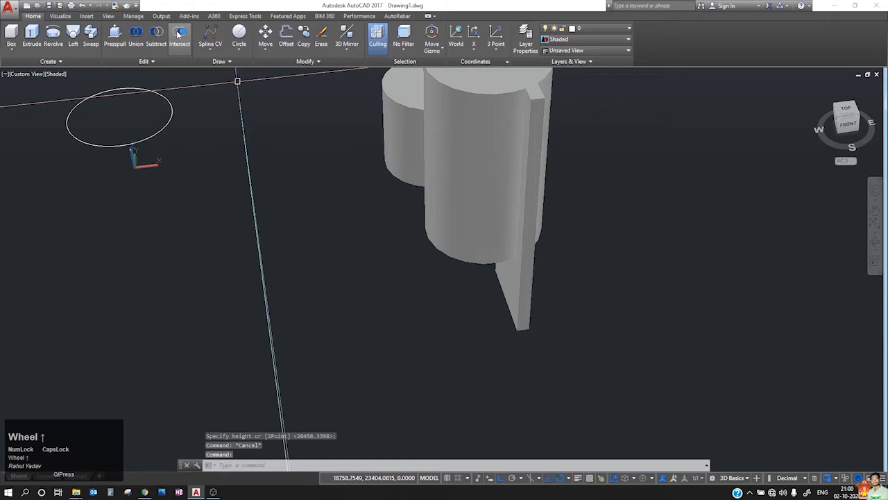
- Intersect the combined solid with the thin box, then undo the intersection
{"action": "left_click", "coordinate": [178, 35]}
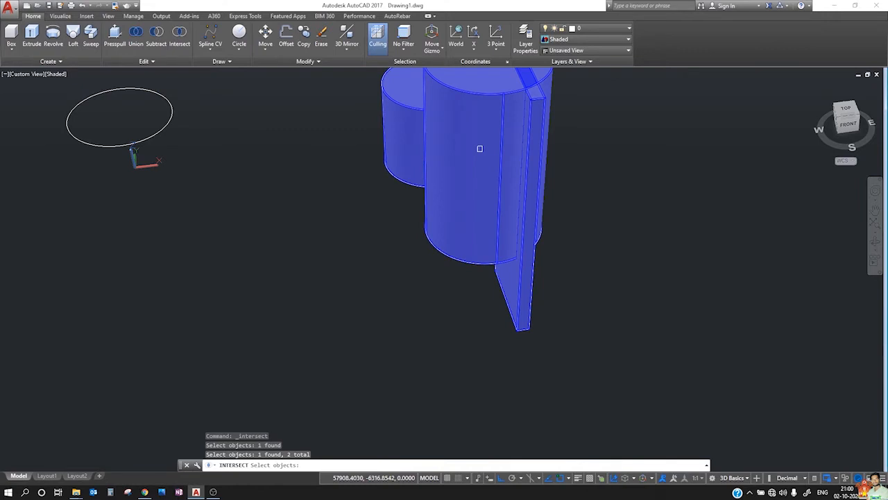
{"action": "key", "text": "Return"}
{"action": "scroll", "coordinate": [485, 144], "scroll_direction": "up", "scroll_amount": 1}
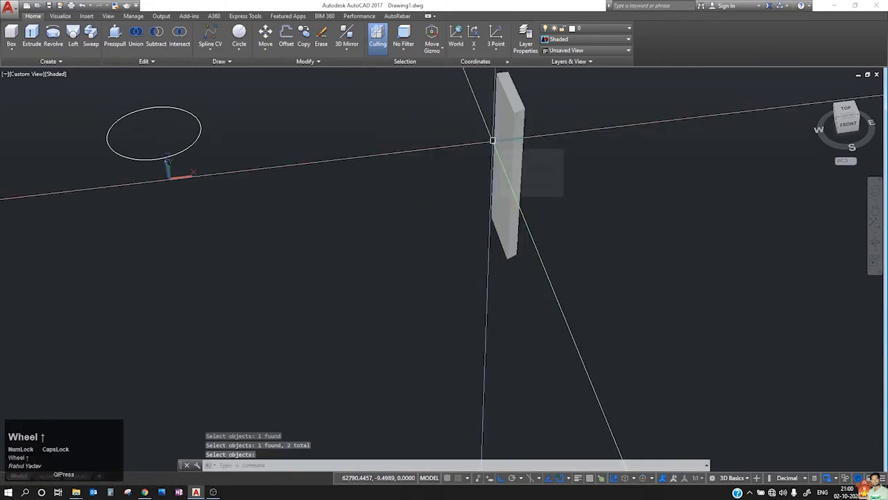
{"action": "key", "text": "ctrl+z"}
{"action": "key", "text": "ctrl+z"}
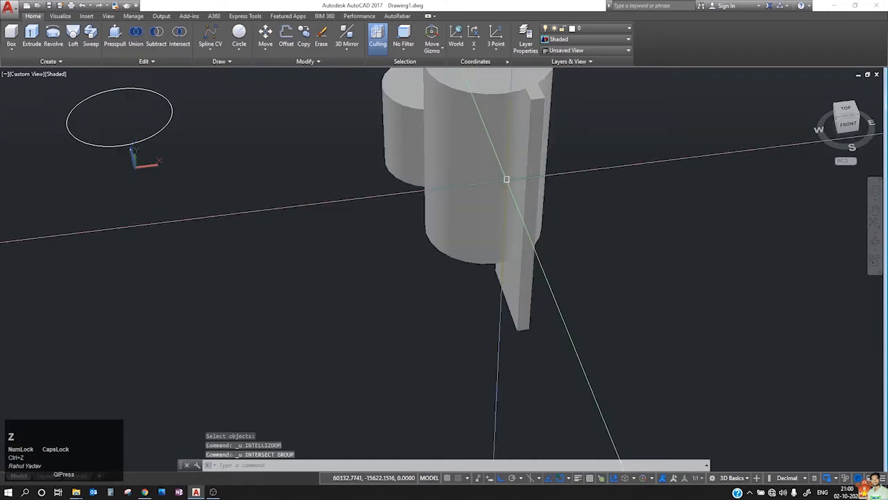
{"action": "scroll", "coordinate": [462, 249], "scroll_direction": "down", "scroll_amount": 2}
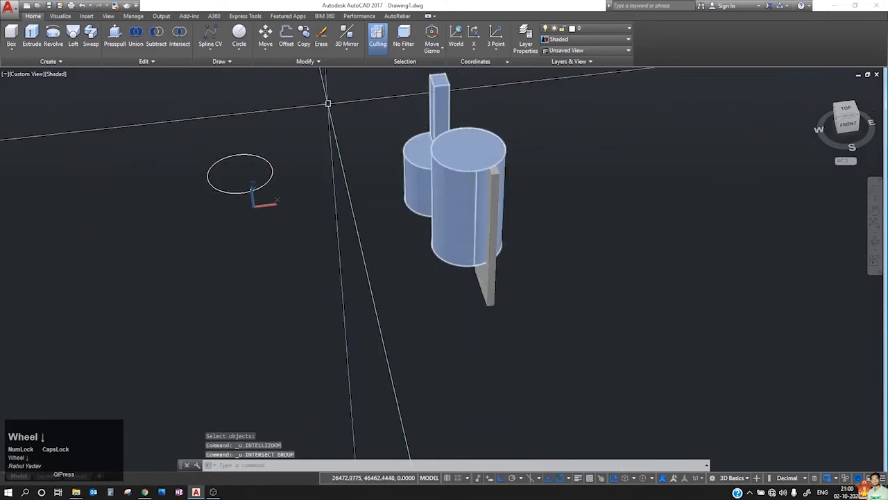
{"action": "left_click", "coordinate": [157, 33]}
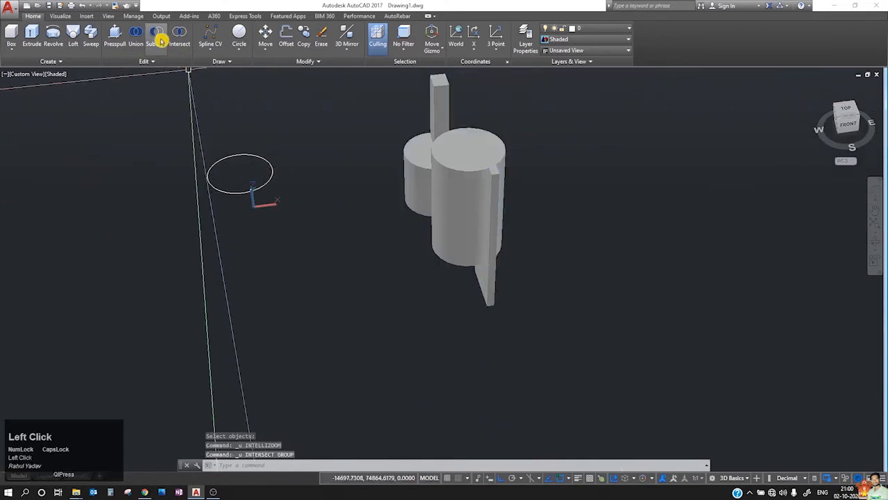
{"action": "left_click", "coordinate": [470, 177]}
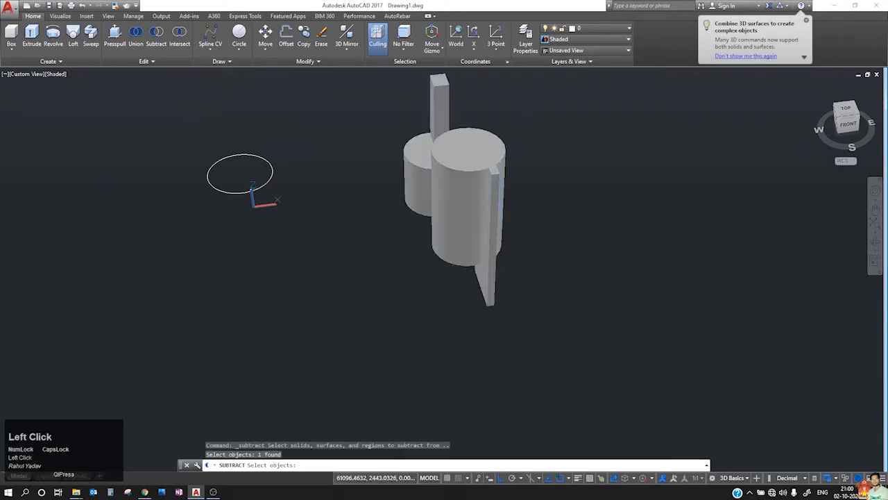
{"action": "left_click", "coordinate": [484, 293]}
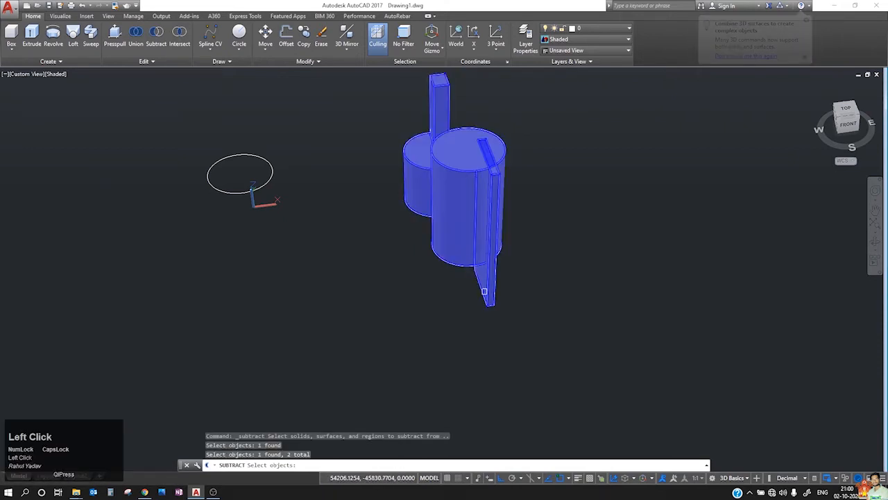
{"action": "key", "text": "Return"}
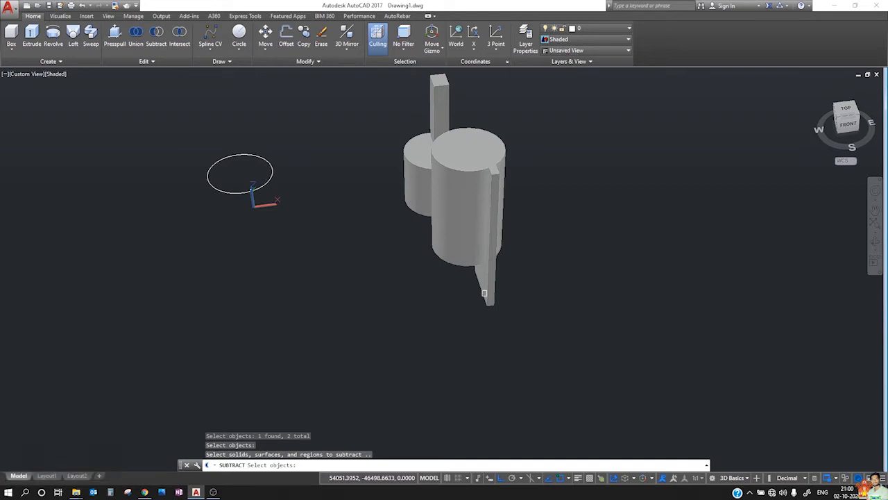
{"action": "key", "text": "Escape"}
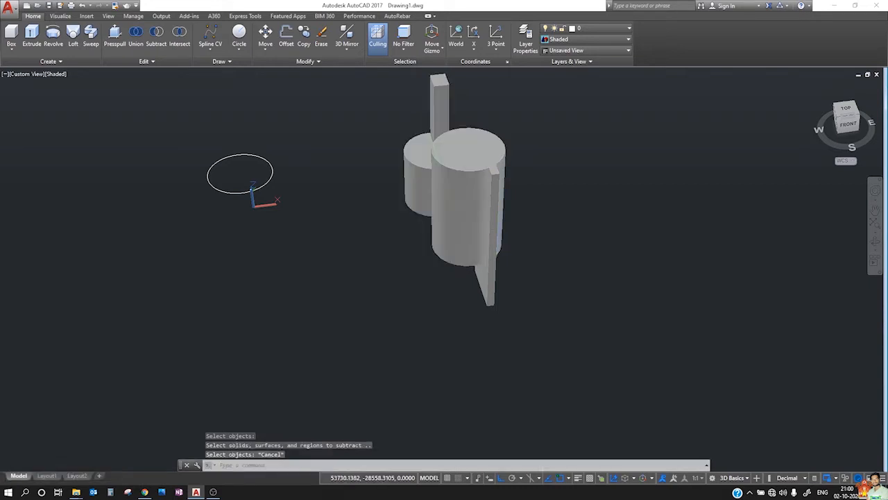
- Subtract the thin box from the combined solid and inspect the slot cut through the tall cylinder
{"action": "left_click", "coordinate": [161, 40]}
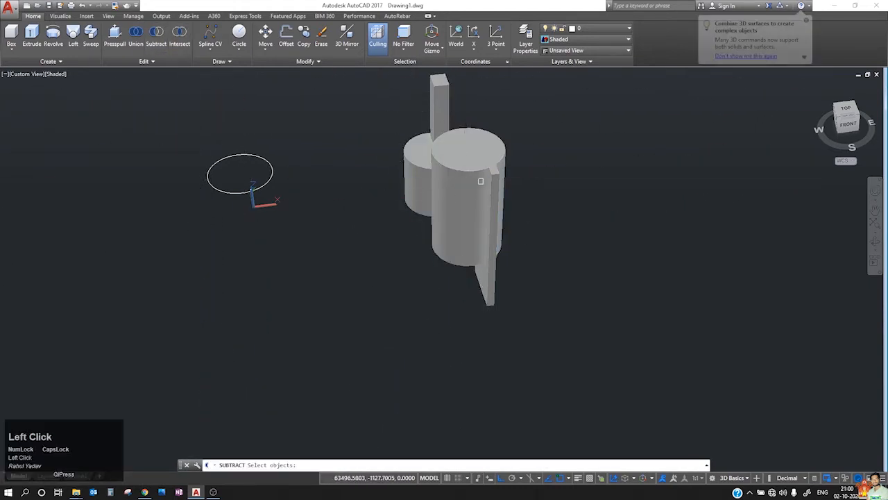
{"action": "left_click", "coordinate": [469, 167]}
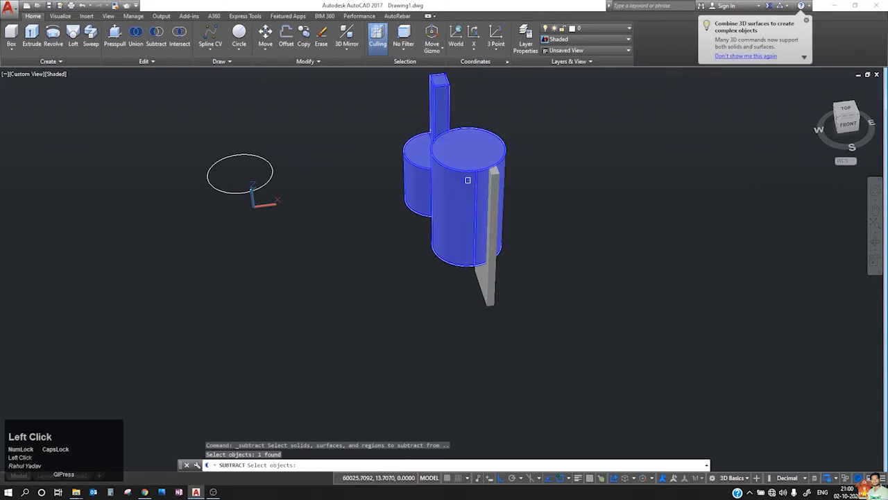
{"action": "key", "text": "Return"}
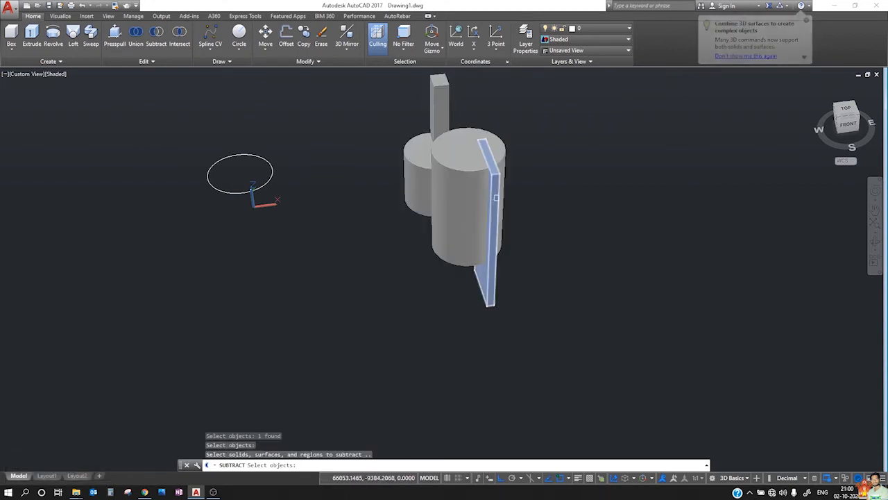
{"action": "left_click", "coordinate": [497, 198]}
{"action": "key", "text": "Return"}
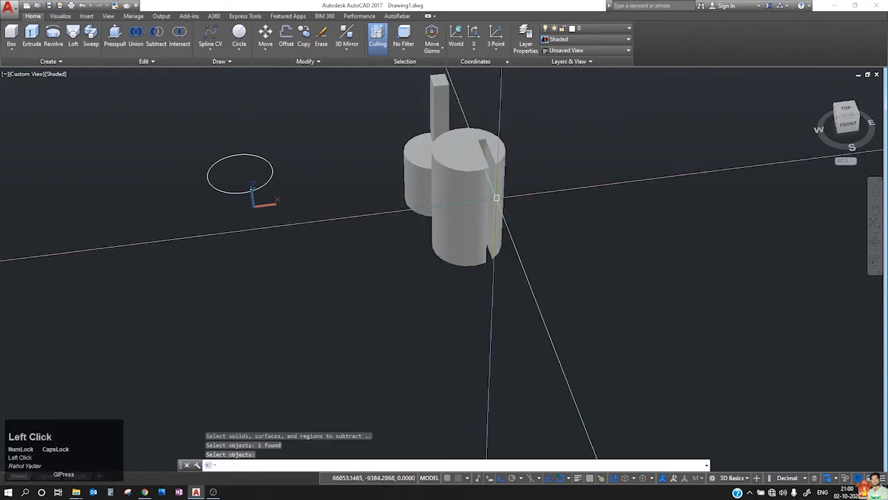
{"action": "middle_click_drag", "start_coordinate": [535, 165], "coordinate": [438, 312], "text": "shift"}
{"action": "scroll", "coordinate": [407, 343], "scroll_direction": "up", "scroll_amount": 5}
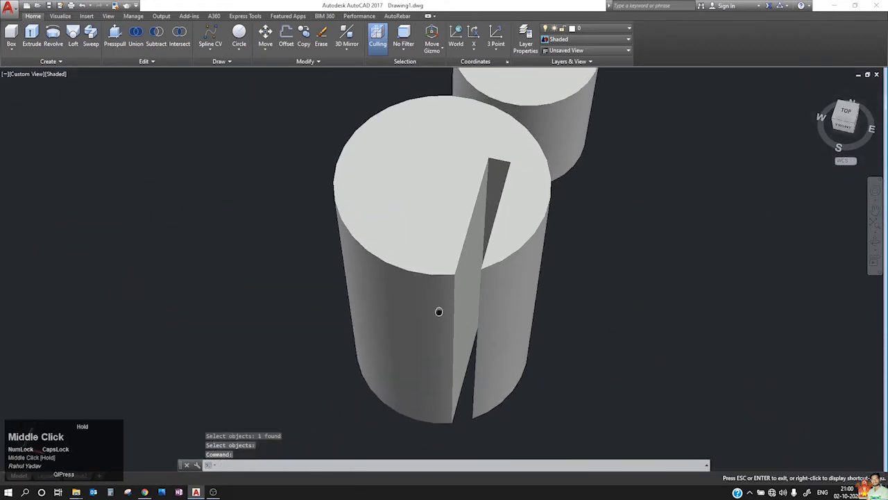
- Delete the circle and the slotted combined solid together to empty the drawing
{"action": "scroll", "coordinate": [458, 170], "scroll_direction": "down", "scroll_amount": 5}
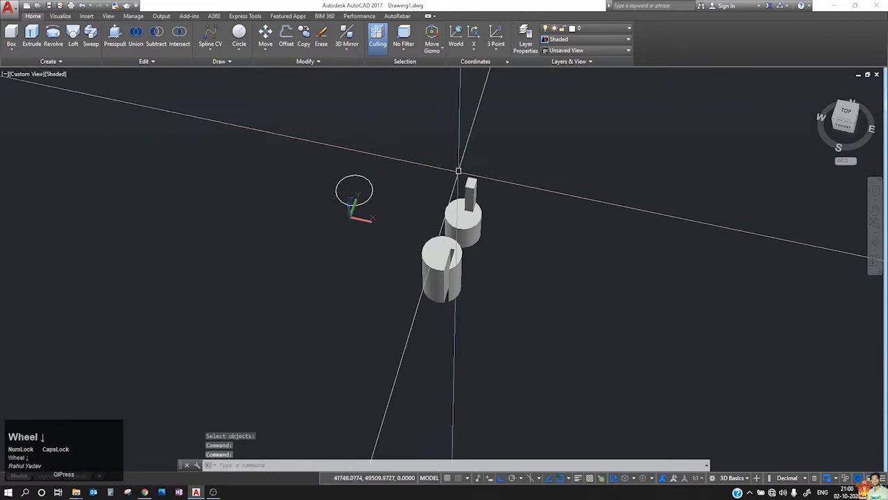
{"action": "left_click", "coordinate": [311, 143]}
{"action": "left_click", "coordinate": [588, 335]}
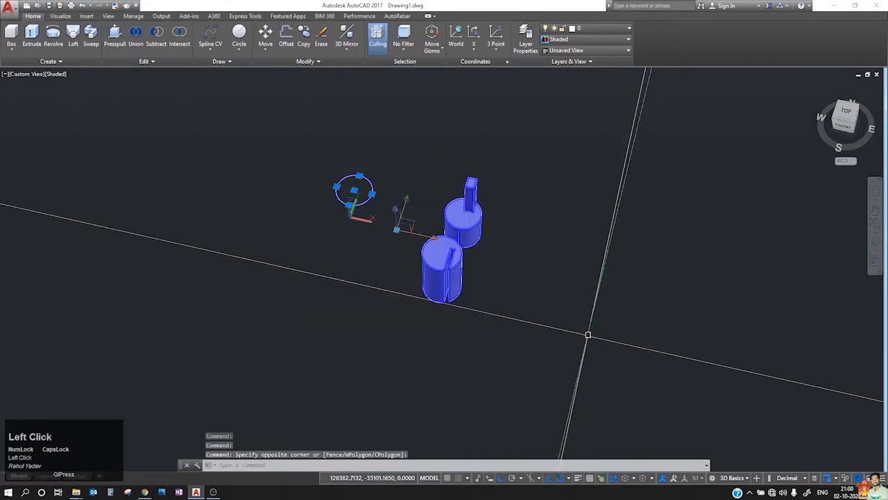
{"action": "key", "text": "Delete"}
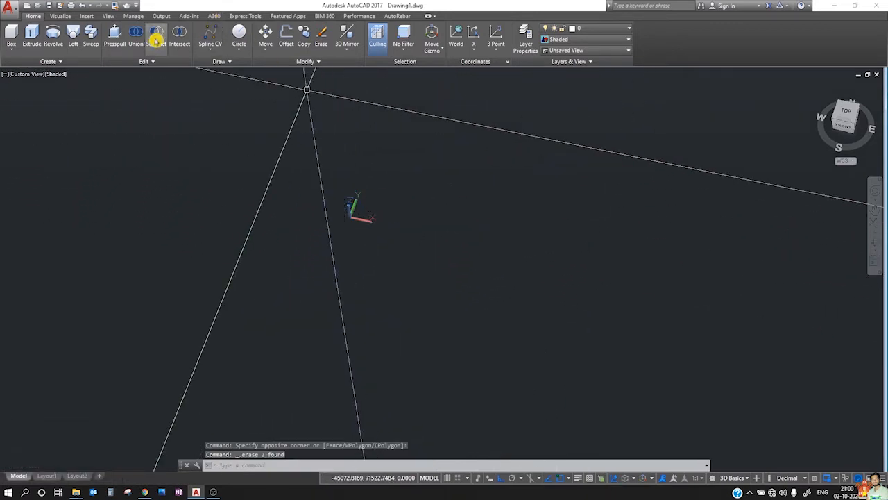
- Draw a new rectangular box next to the origin in the empty drawing
{"action": "left_click", "coordinate": [174, 65]}
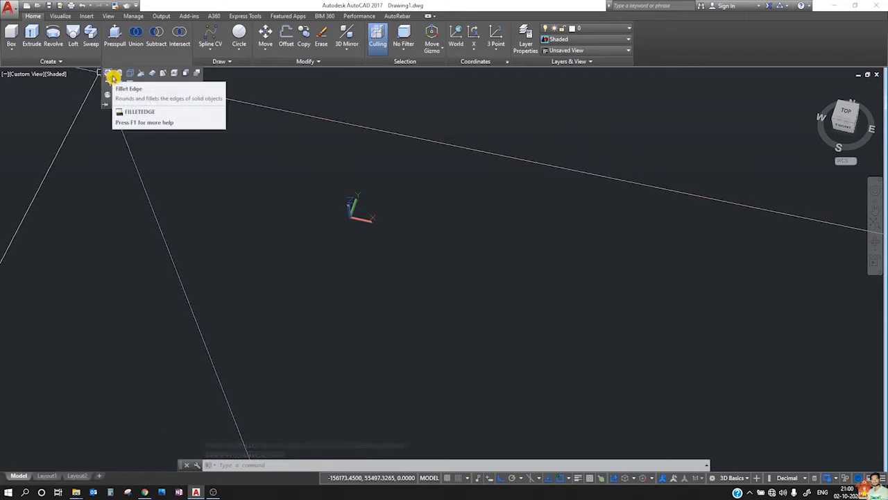
{"action": "left_click", "coordinate": [11, 35]}
{"action": "left_click", "coordinate": [416, 215]}
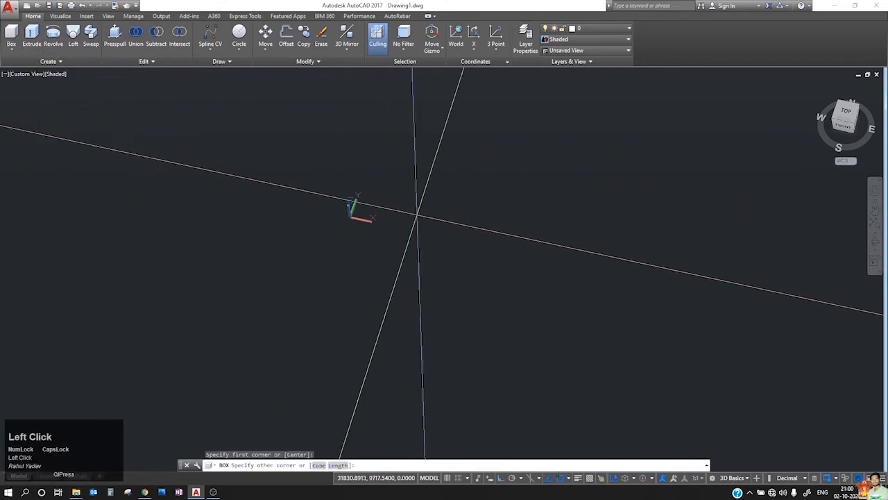
{"action": "left_click", "coordinate": [519, 281]}
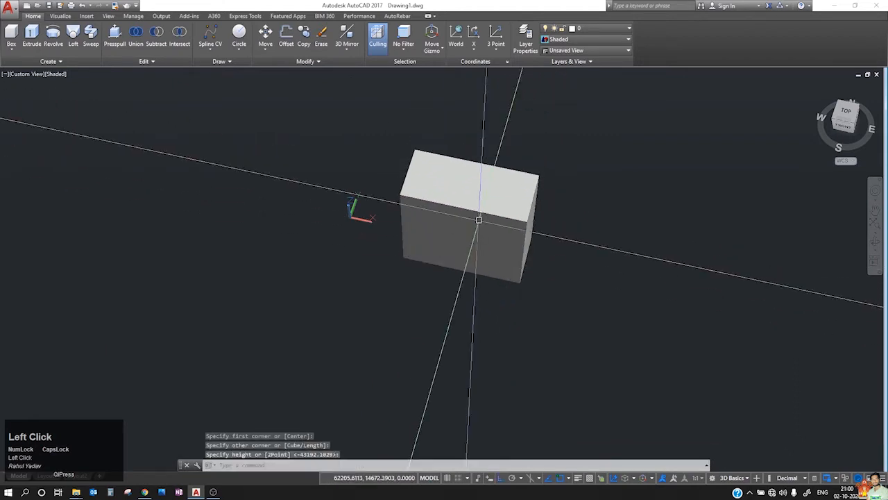
- Fillet the four edges of the box's top face with a radius of 100
{"action": "scroll", "coordinate": [438, 266], "scroll_direction": "up", "scroll_amount": 5}
{"action": "middle_click_drag", "start_coordinate": [456, 185], "coordinate": [363, 313]}
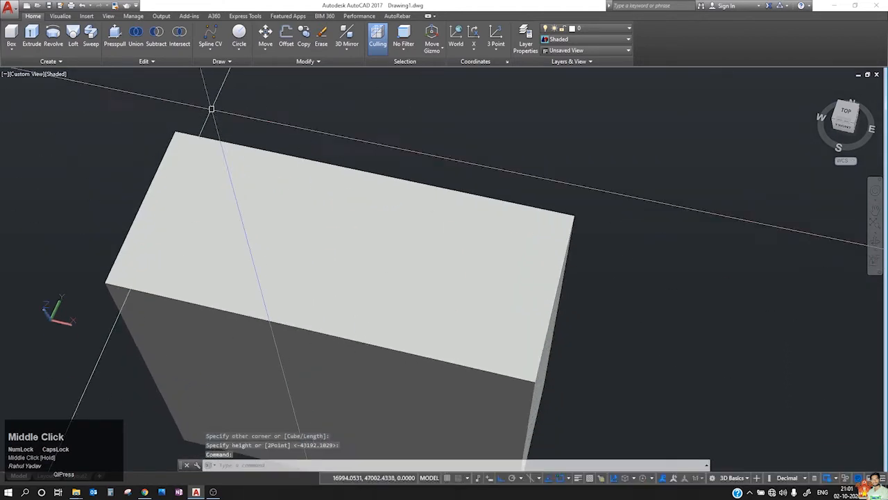
{"action": "left_click", "coordinate": [146, 61]}
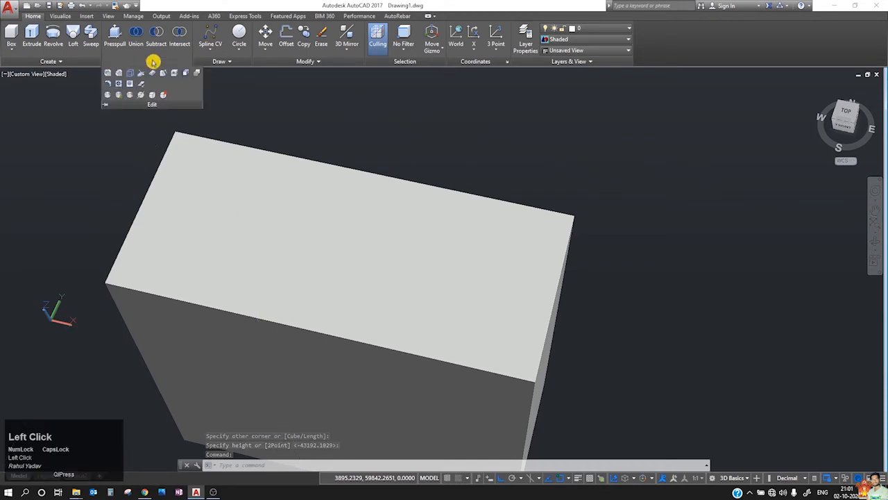
{"action": "left_click", "coordinate": [110, 74]}
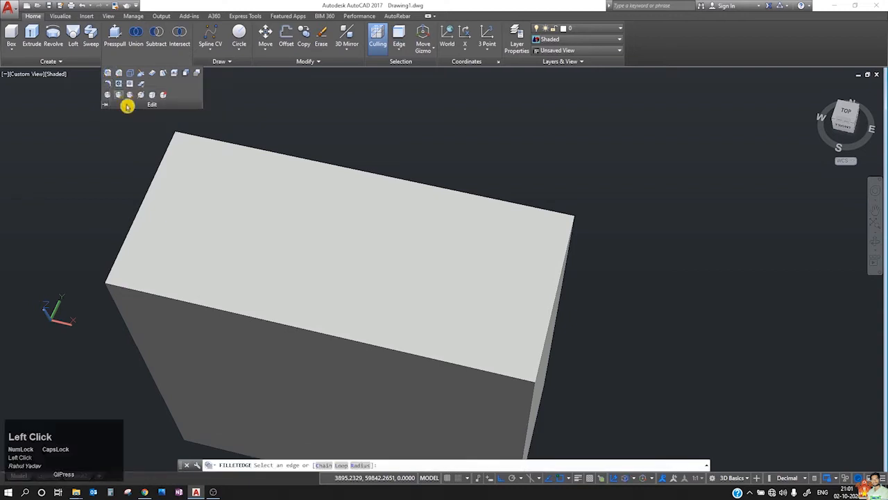
{"action": "left_click", "coordinate": [359, 465]}
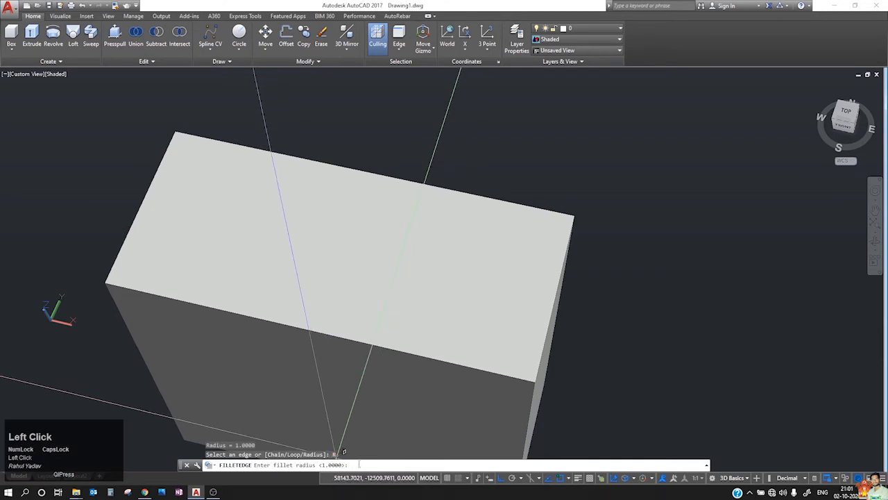
{"action": "type", "text": "100"}
{"action": "key", "text": "Return"}
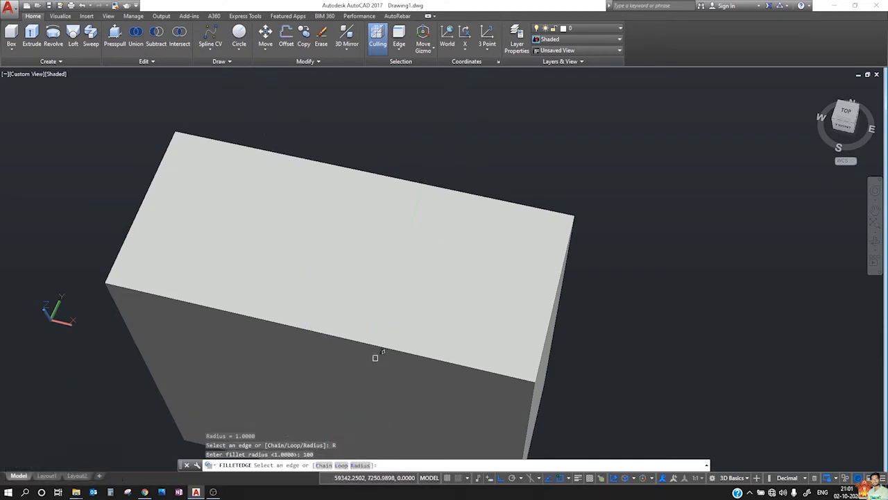
{"action": "left_click", "coordinate": [374, 346]}
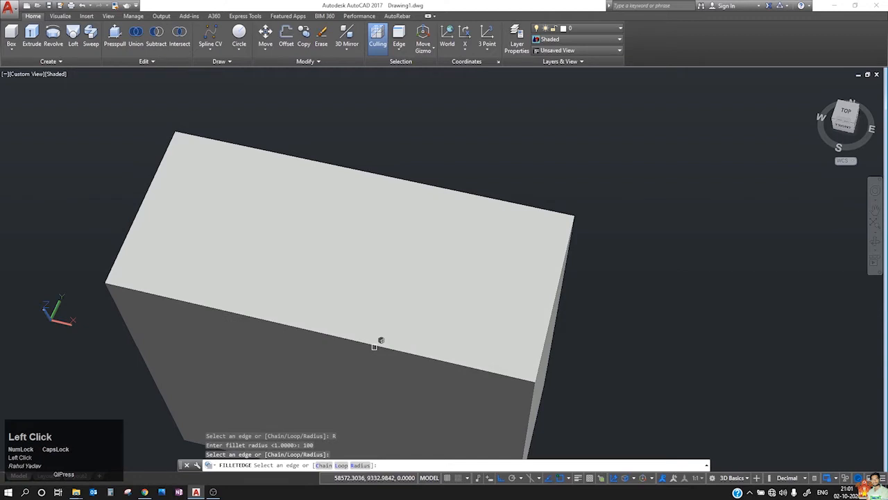
{"action": "left_click", "coordinate": [388, 347]}
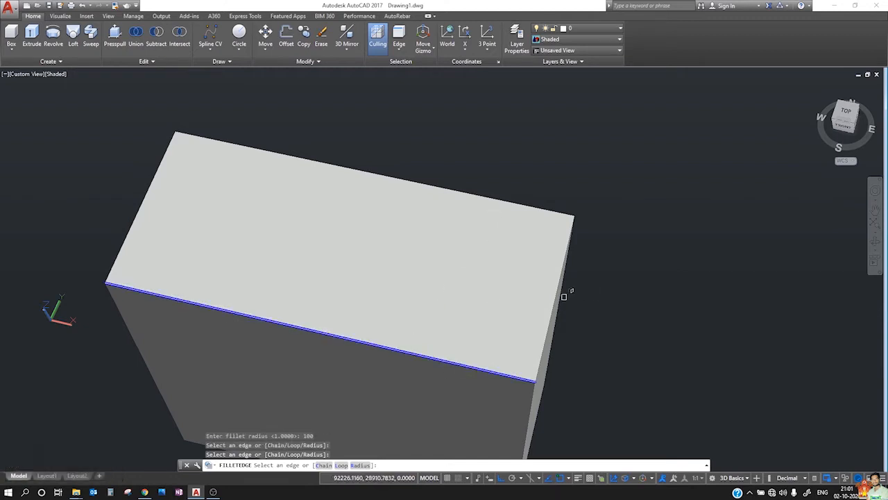
{"action": "left_click", "coordinate": [559, 292]}
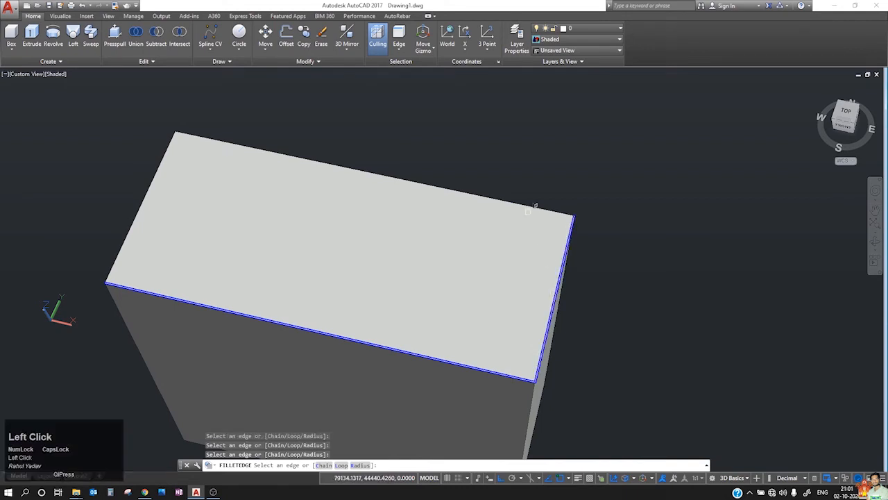
{"action": "left_click", "coordinate": [517, 197]}
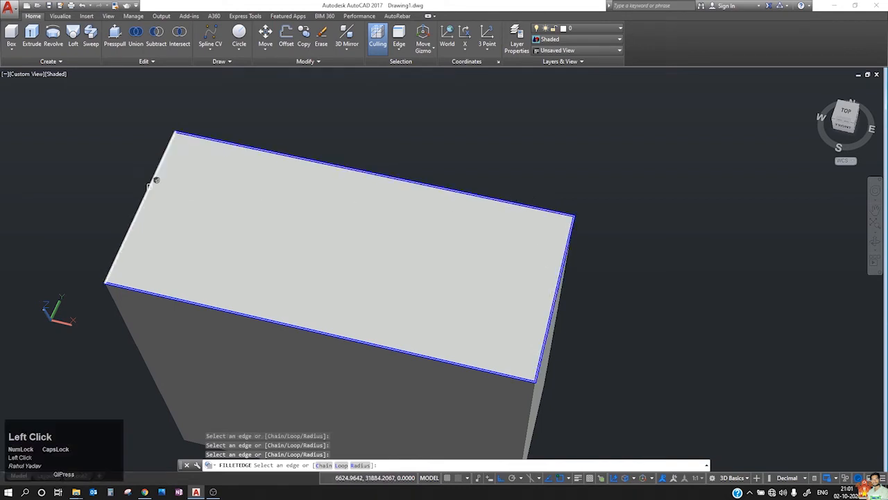
{"action": "key", "text": "Return"}
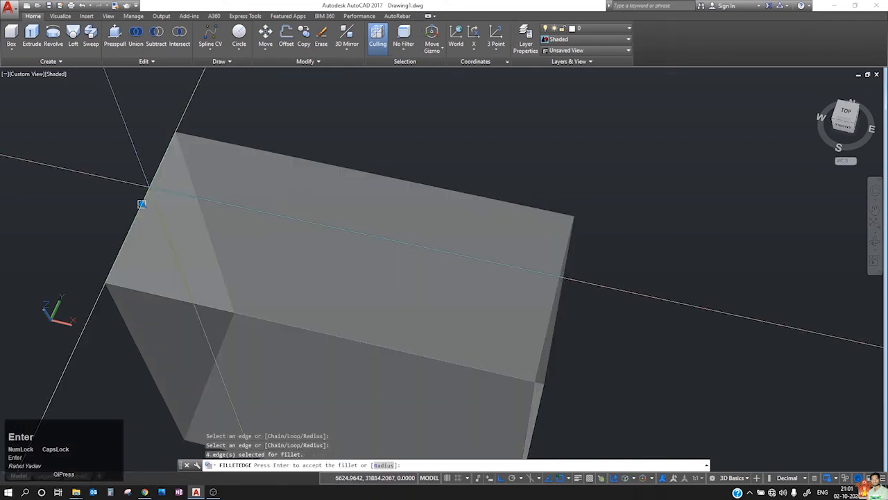
{"action": "scroll", "coordinate": [142, 204], "scroll_direction": "up", "scroll_amount": 1}
{"action": "scroll", "coordinate": [128, 204], "scroll_direction": "up", "scroll_amount": 3}
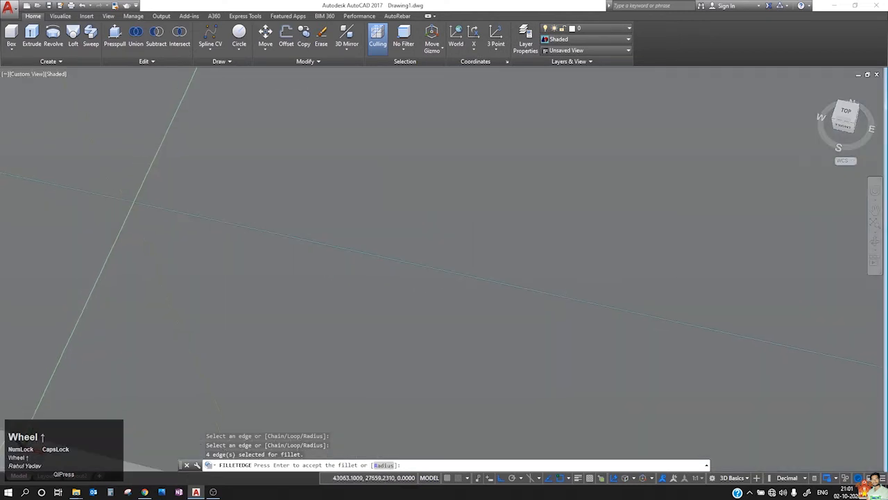
{"action": "scroll", "coordinate": [265, 208], "scroll_direction": "down", "scroll_amount": 4}
{"action": "left_click", "coordinate": [488, 167]}
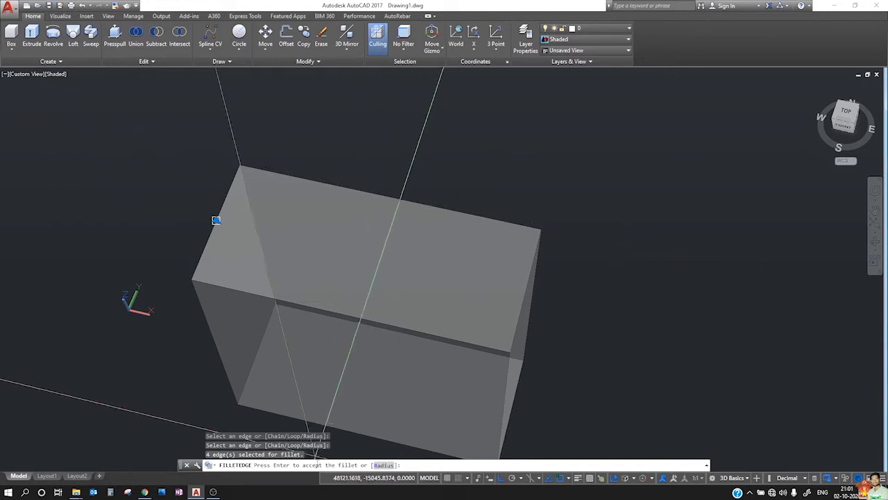
{"action": "key", "text": "Return"}
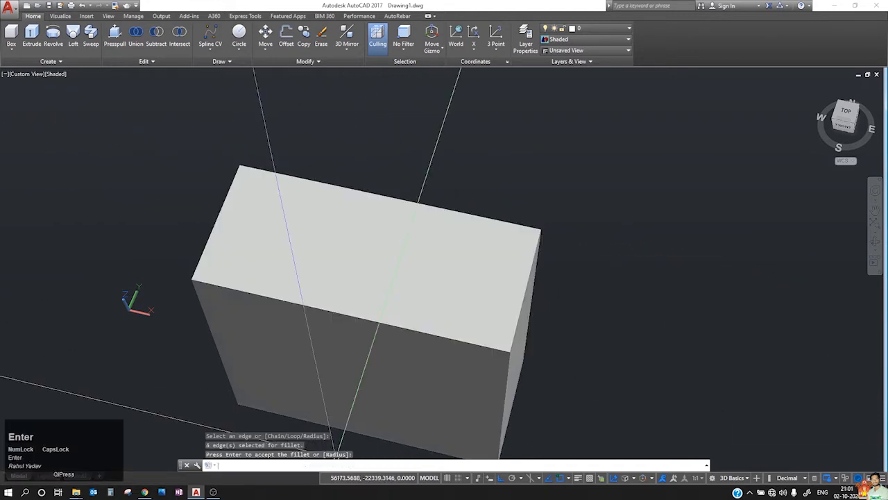
- Examine the box's filleted top edges and corner up close from the right side
{"action": "middle_click_drag", "start_coordinate": [414, 324], "coordinate": [292, 250], "text": "shift"}
{"action": "scroll", "coordinate": [291, 250], "scroll_direction": "up", "scroll_amount": 5}
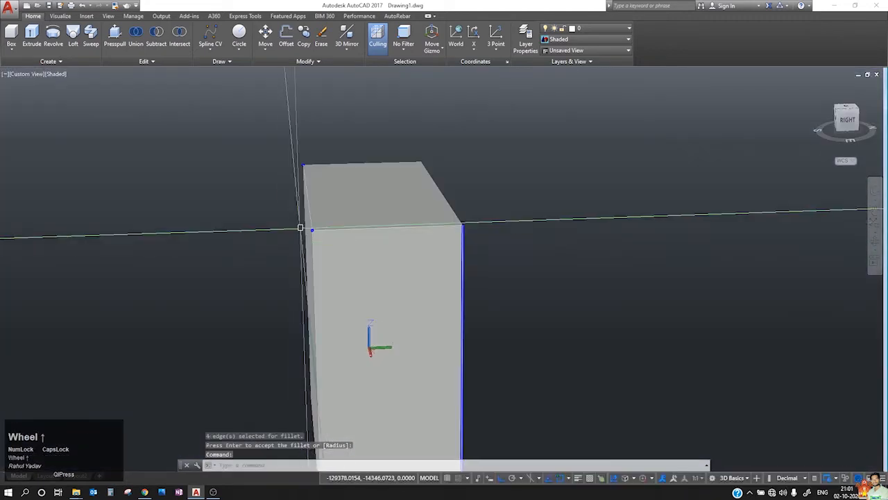
{"action": "scroll", "coordinate": [343, 201], "scroll_direction": "down", "scroll_amount": 3}
{"action": "scroll", "coordinate": [349, 207], "scroll_direction": "up", "scroll_amount": 2}
{"action": "middle_click_drag", "start_coordinate": [348, 207], "coordinate": [474, 269]}
{"action": "scroll", "coordinate": [361, 276], "scroll_direction": "up", "scroll_amount": 2}
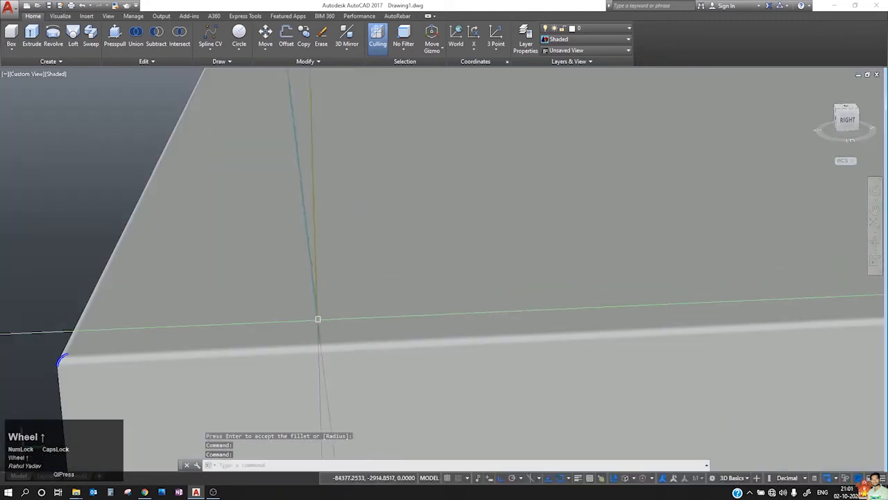
{"action": "key", "text": "Escape"}
{"action": "scroll", "coordinate": [52, 367], "scroll_direction": "down", "scroll_amount": 3}
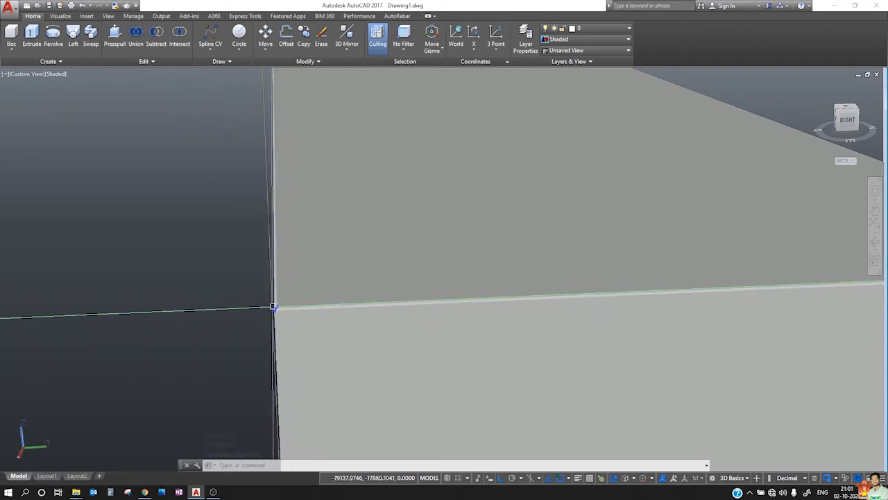
{"action": "scroll", "coordinate": [275, 308], "scroll_direction": "down", "scroll_amount": 5}
- Fillet the vertical edge between the box's front and right faces with a radius of 1000
{"action": "middle_click_drag", "start_coordinate": [421, 345], "coordinate": [506, 337], "text": "shift"}
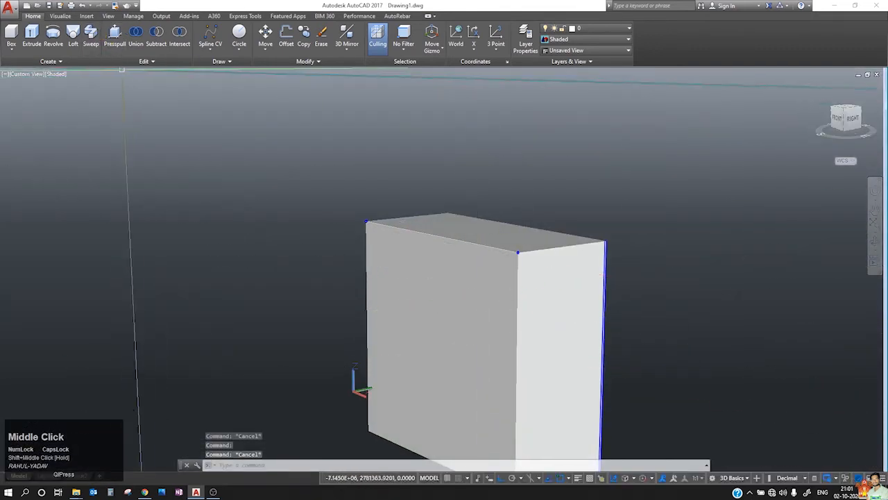
{"action": "left_click", "coordinate": [143, 62]}
{"action": "left_click", "coordinate": [109, 76]}
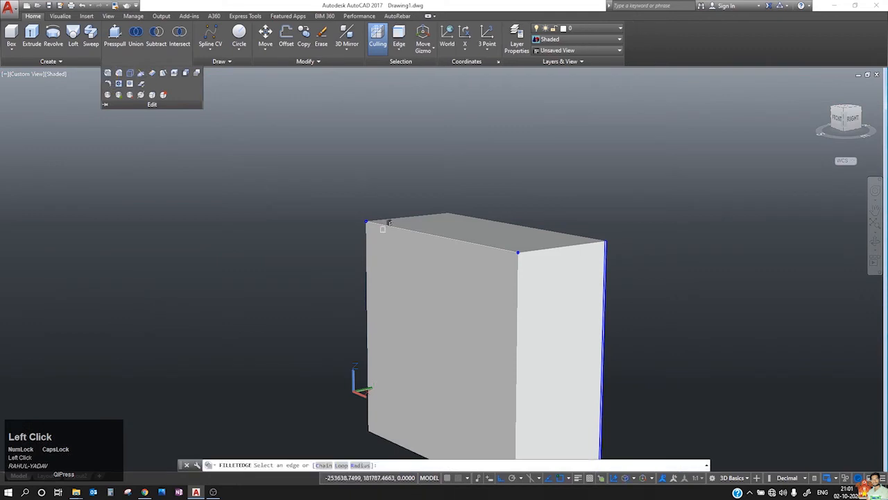
{"action": "left_click", "coordinate": [525, 344]}
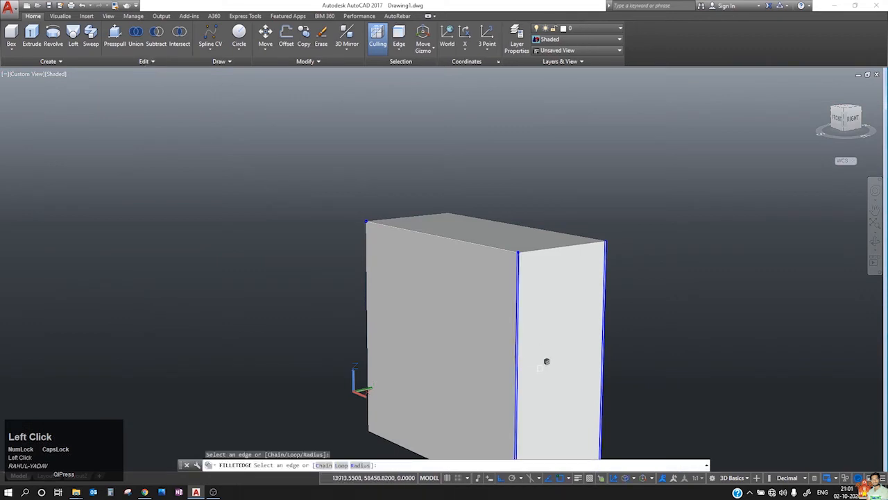
{"action": "type", "text": "R"}
{"action": "key", "text": "Return"}
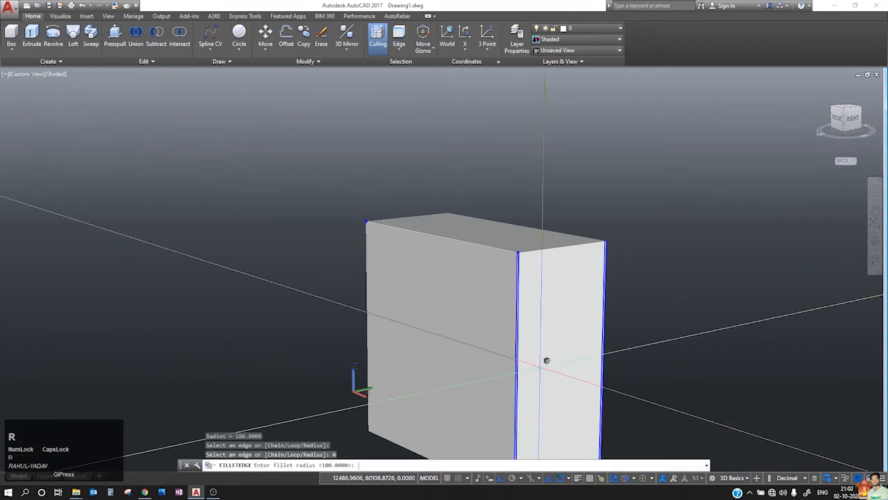
{"action": "type", "text": "1000"}
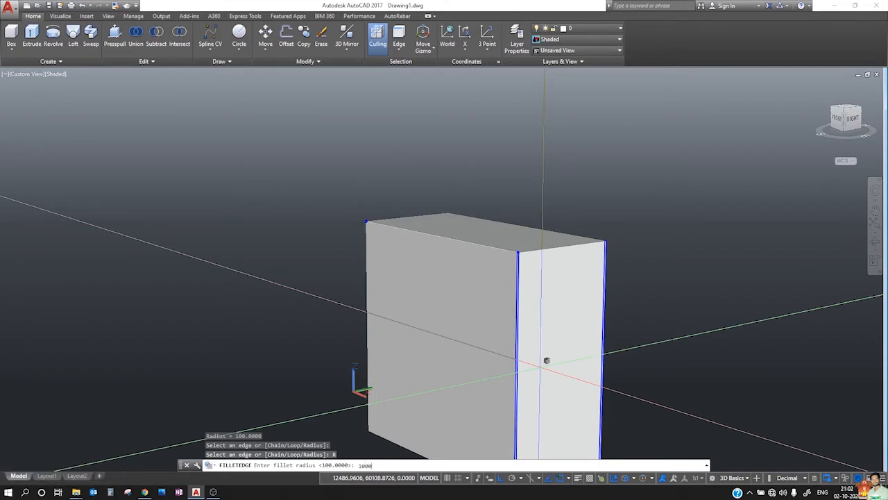
{"action": "key", "text": "Return"}
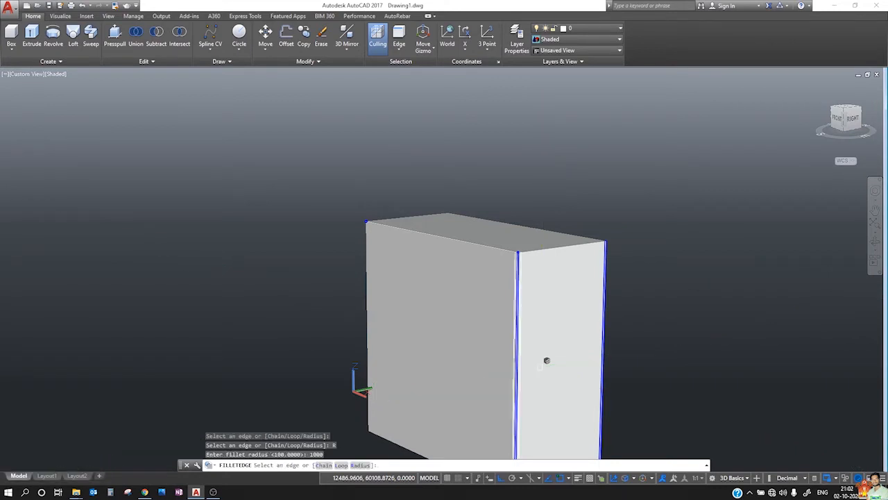
{"action": "left_click", "coordinate": [516, 377]}
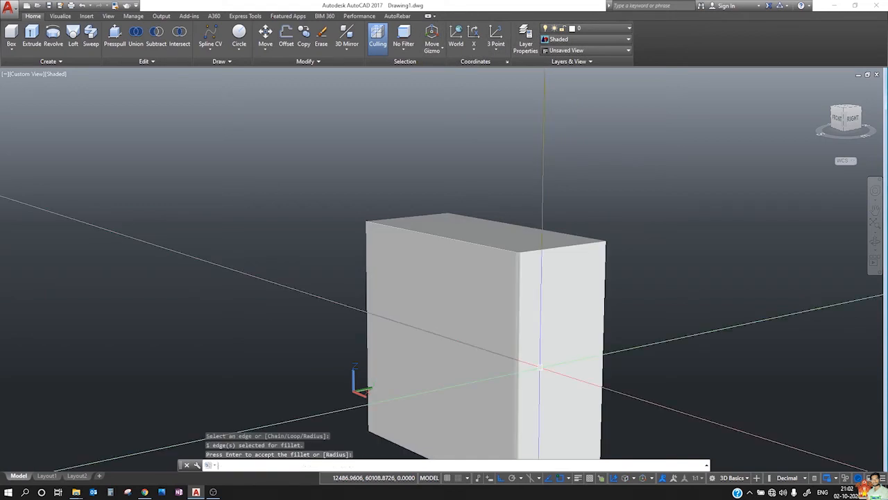
- Examine the filleted front-right vertical edge up close, then view the box from its back-right corner
{"action": "middle_click_drag", "start_coordinate": [516, 377], "coordinate": [699, 479], "text": "shift"}
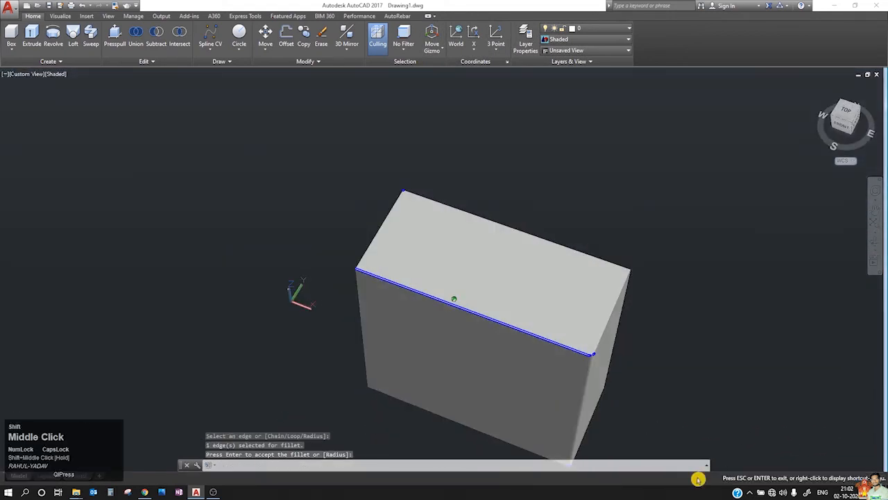
{"action": "scroll", "coordinate": [621, 386], "scroll_direction": "up", "scroll_amount": 3}
{"action": "middle_click_drag", "start_coordinate": [621, 387], "coordinate": [457, 309]}
{"action": "middle_click_drag", "start_coordinate": [310, 347], "coordinate": [360, 287]}
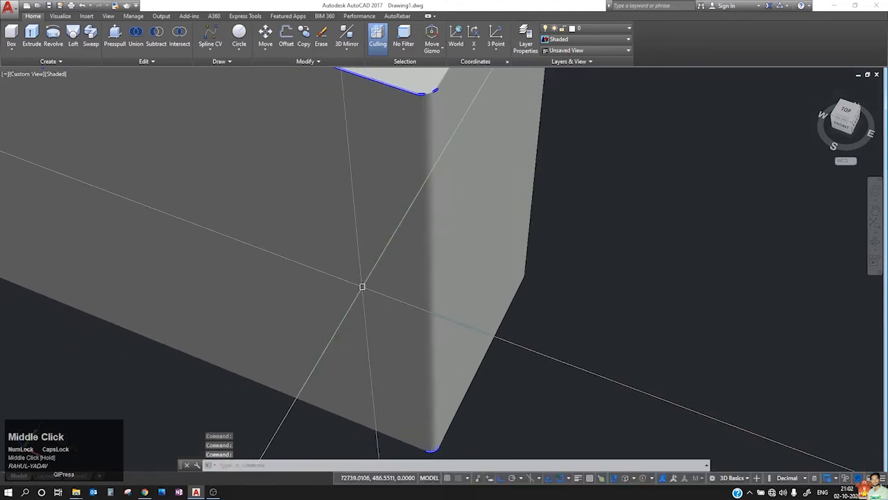
{"action": "scroll", "coordinate": [446, 317], "scroll_direction": "down", "scroll_amount": 3}
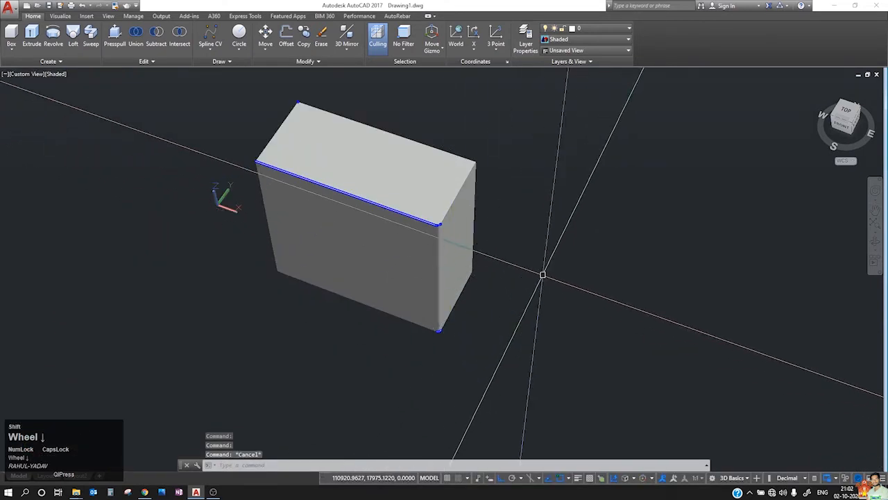
{"action": "middle_click_drag", "start_coordinate": [541, 271], "coordinate": [373, 278], "text": "shift"}
{"action": "scroll", "coordinate": [370, 263], "scroll_direction": "up", "scroll_amount": 3}
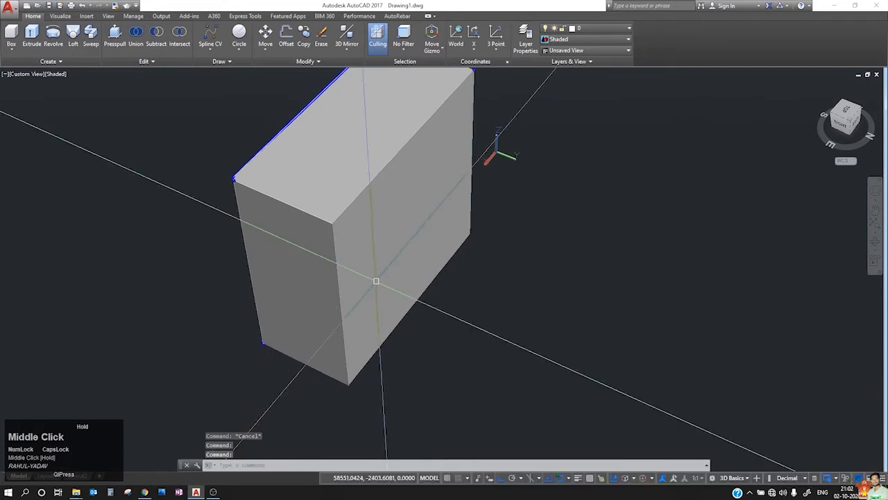
{"action": "left_click", "coordinate": [146, 64]}
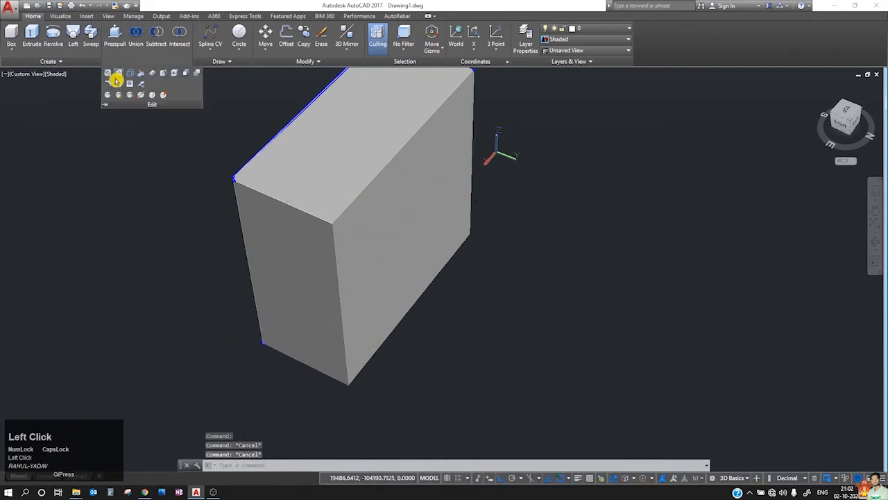
{"action": "left_click", "coordinate": [118, 75]}
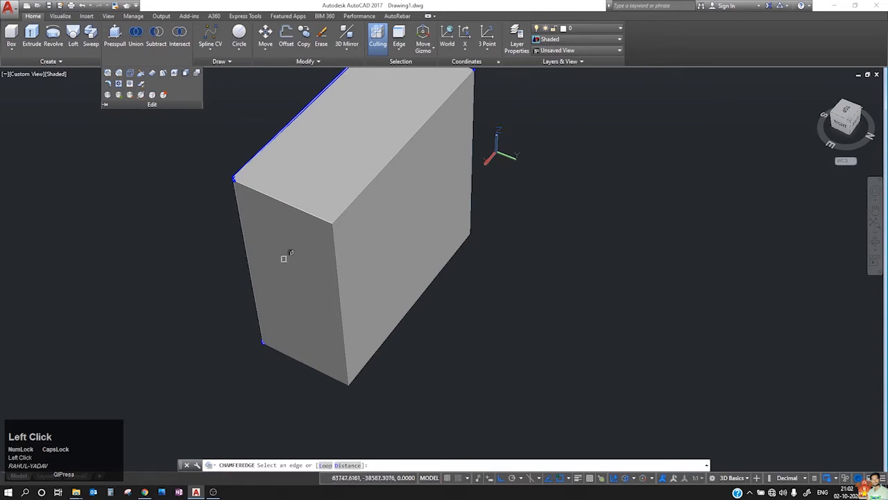
{"action": "left_click", "coordinate": [340, 290]}
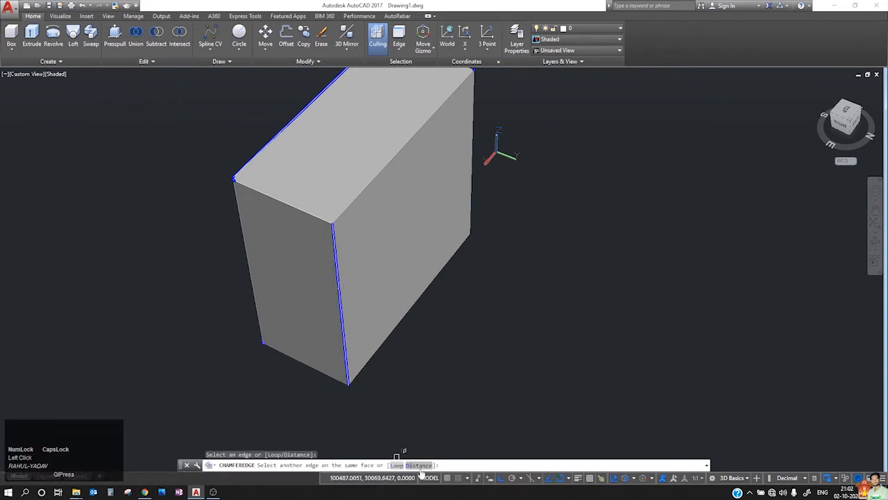
{"action": "left_click", "coordinate": [418, 465]}
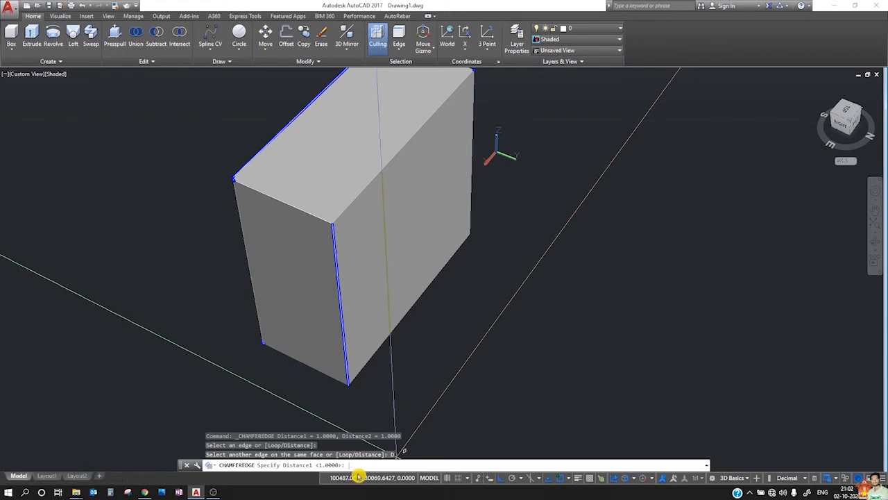
{"action": "type", "text": "80000"}
{"action": "key", "text": "Return"}
{"action": "key", "text": "Escape"}
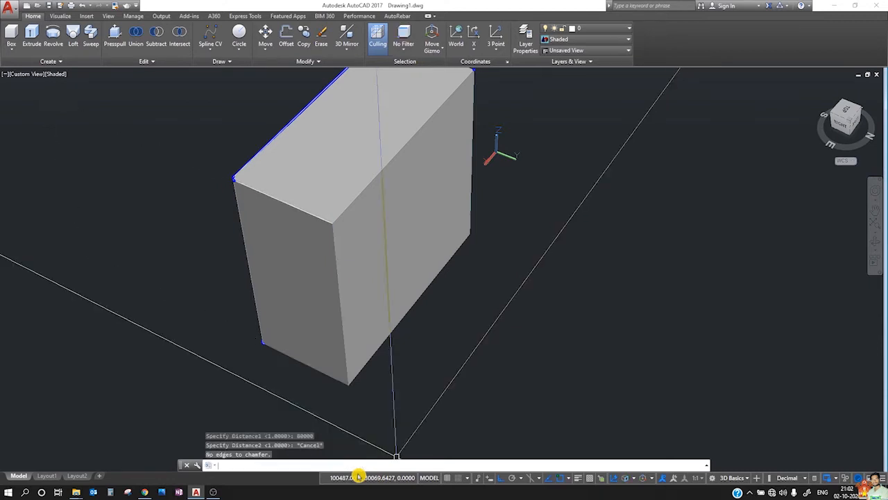
{"action": "left_click", "coordinate": [144, 61]}
{"action": "left_click", "coordinate": [122, 80]}
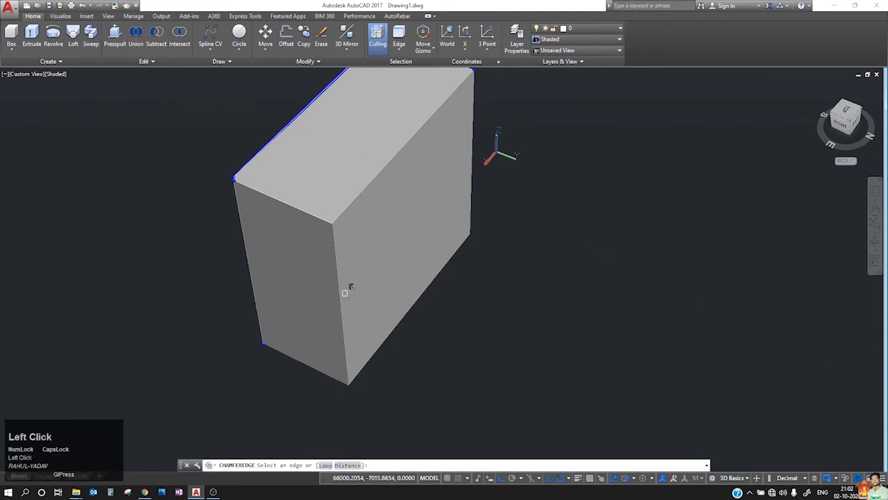
{"action": "left_click", "coordinate": [337, 291]}
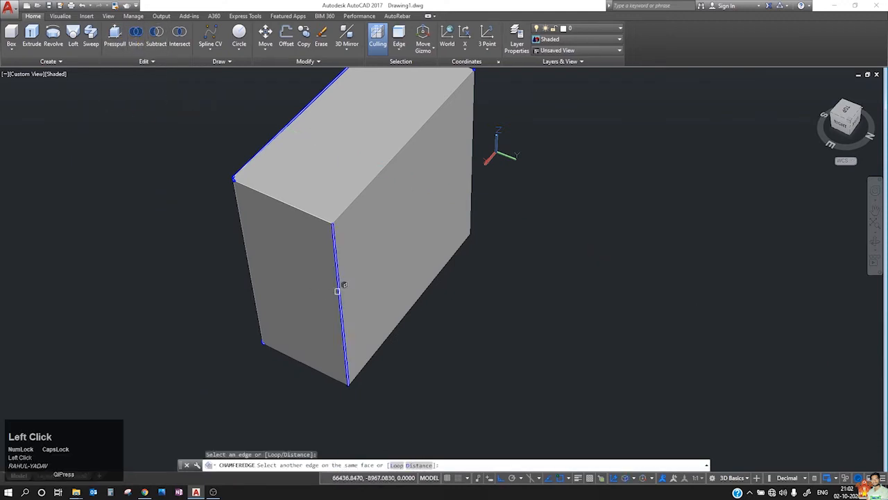
{"action": "type", "text": "D"}
{"action": "key", "text": "Return"}
{"action": "type", "text": "8"}
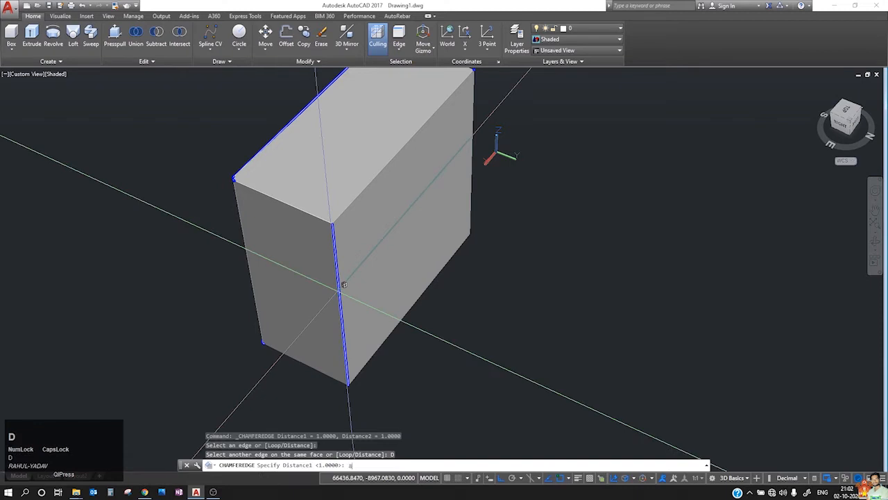
{"action": "type", "text": "000"}
{"action": "key", "text": "Return"}
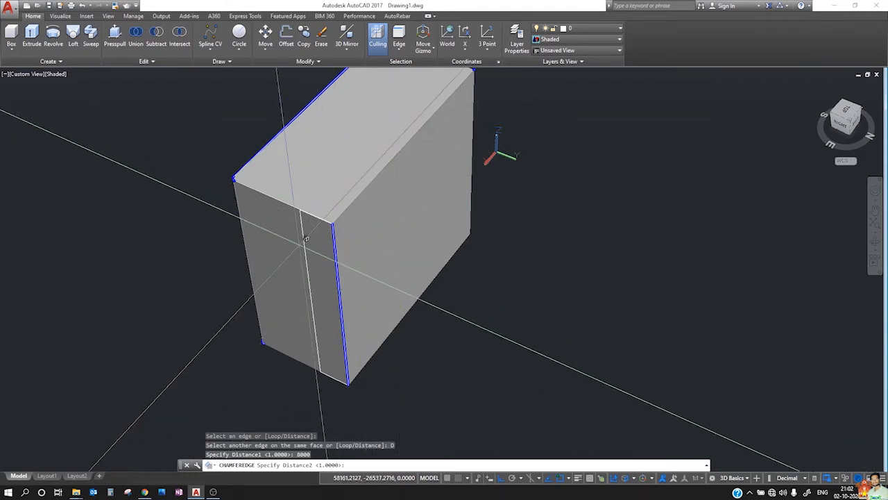
{"action": "key", "text": "Return"}
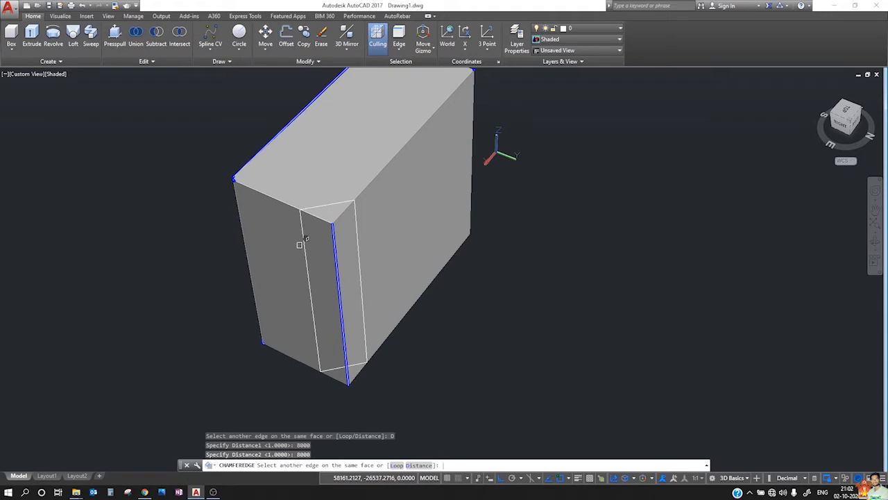
{"action": "left_click", "coordinate": [299, 245]}
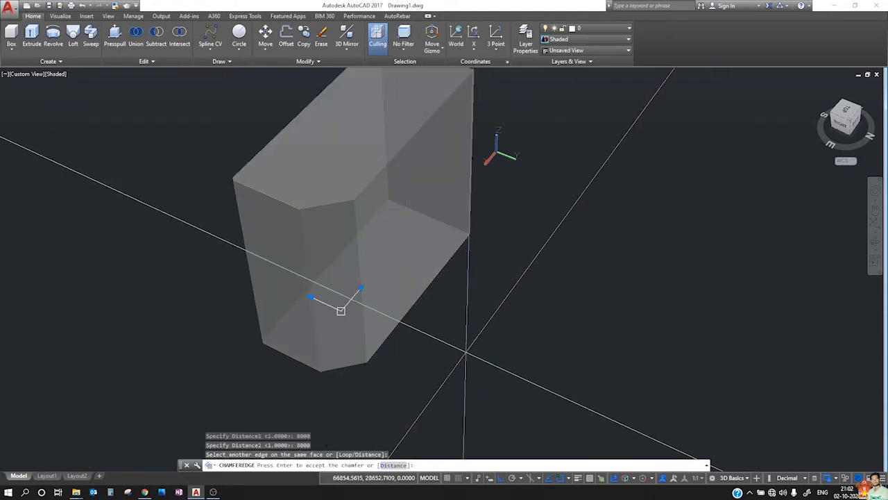
{"action": "key", "text": "Escape"}
- Chamfer the vertical edge between the box's right and back faces with both distances set to 8000
{"action": "key", "text": "space"}
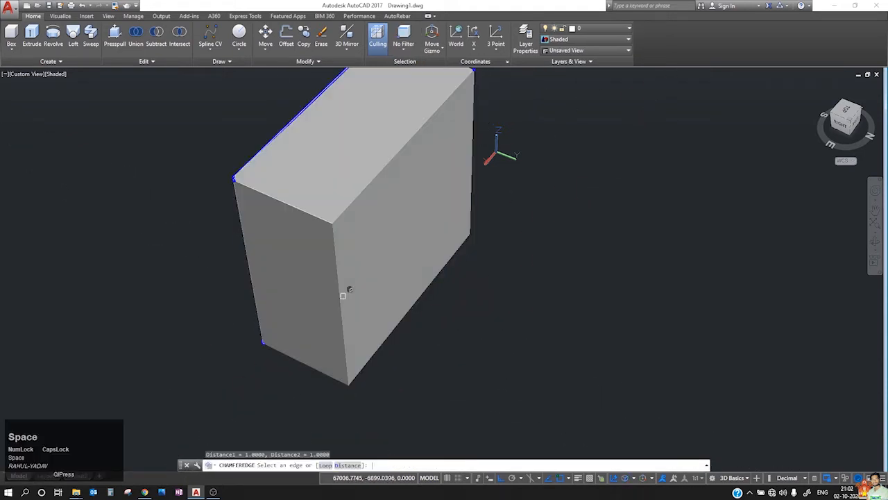
{"action": "left_click", "coordinate": [341, 311]}
{"action": "key", "text": "space"}
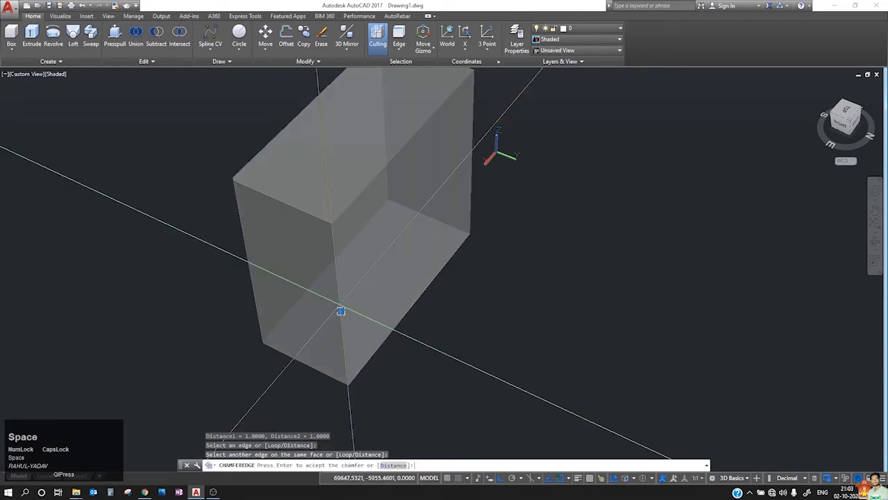
{"action": "type", "text": "D"}
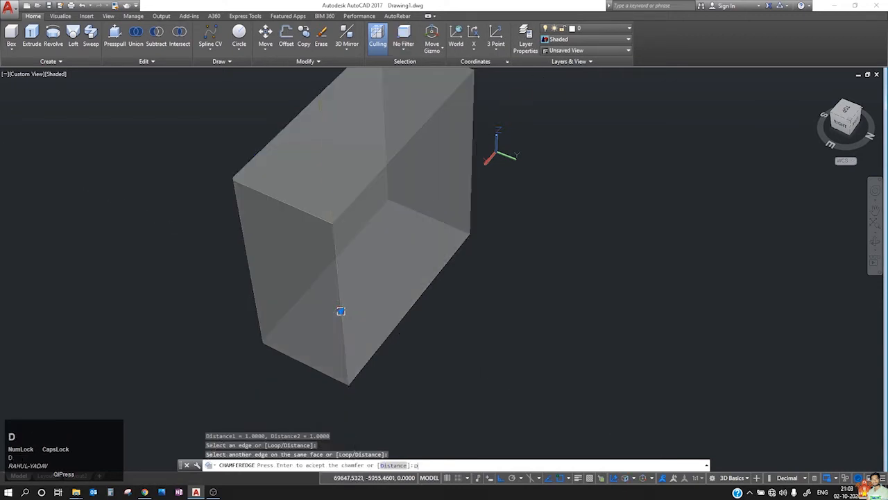
{"action": "key", "text": "Return"}
{"action": "type", "text": "800"}
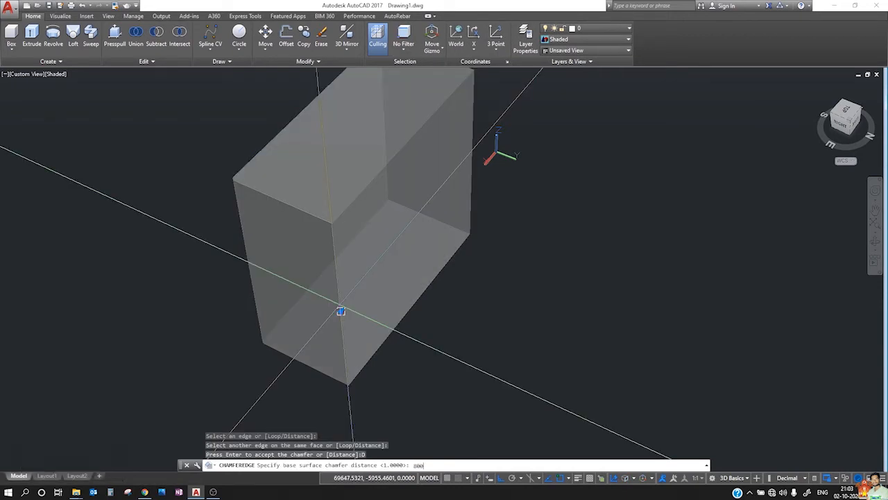
{"action": "type", "text": "0"}
{"action": "key", "text": "Return"}
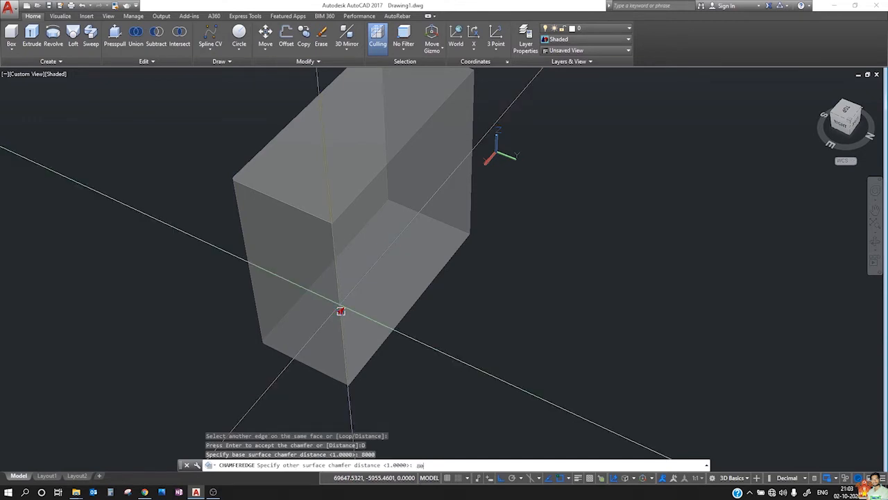
{"action": "type", "text": "8000"}
{"action": "key", "text": "Return"}
{"action": "key", "text": "Return"}
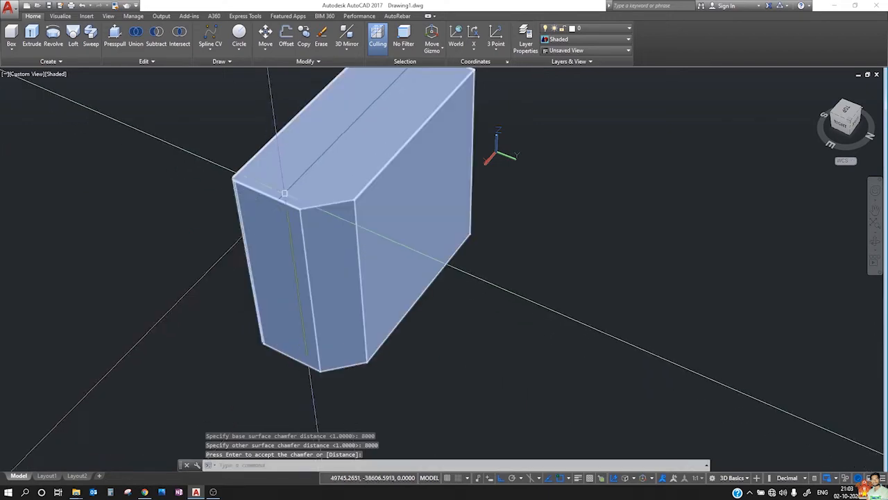
- Examine the chamfered vertical edge up close from above and from the back of the box
{"action": "scroll", "coordinate": [296, 202], "scroll_direction": "up", "scroll_amount": 3}
{"action": "middle_click_drag", "start_coordinate": [295, 202], "coordinate": [482, 192]}
{"action": "middle_click_drag", "start_coordinate": [538, 243], "coordinate": [520, 234], "text": "shift"}
{"action": "scroll", "coordinate": [483, 352], "scroll_direction": "up", "scroll_amount": 5}
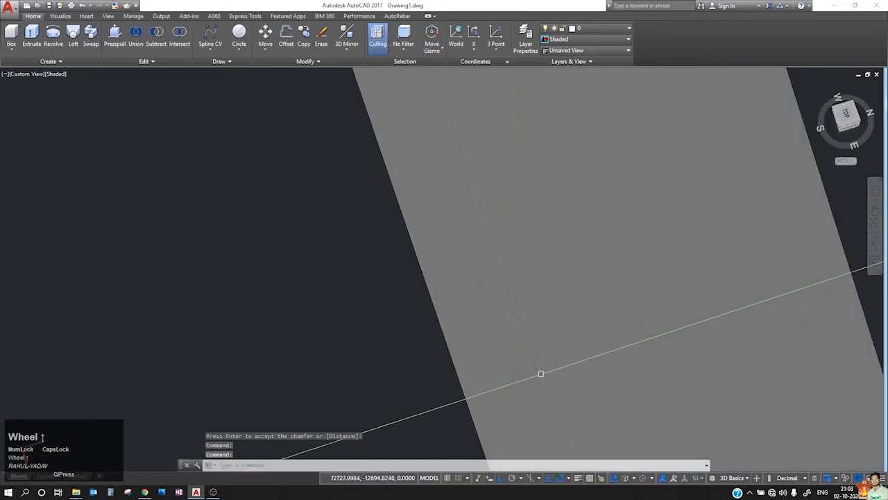
{"action": "middle_click_drag", "start_coordinate": [540, 371], "coordinate": [472, 244]}
{"action": "scroll", "coordinate": [497, 254], "scroll_direction": "down", "scroll_amount": 6}
{"action": "scroll", "coordinate": [471, 246], "scroll_direction": "up", "scroll_amount": 4}
{"action": "middle_click_drag", "start_coordinate": [659, 390], "coordinate": [551, 267]}
{"action": "scroll", "coordinate": [555, 283], "scroll_direction": "up", "scroll_amount": 5}
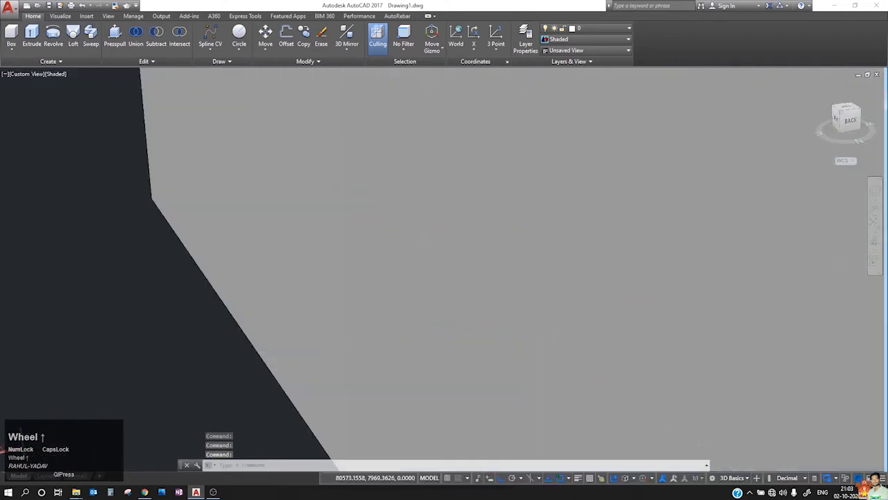
{"action": "middle_click_drag", "start_coordinate": [567, 298], "coordinate": [326, 273]}
{"action": "scroll", "coordinate": [326, 273], "scroll_direction": "down", "scroll_amount": 6}
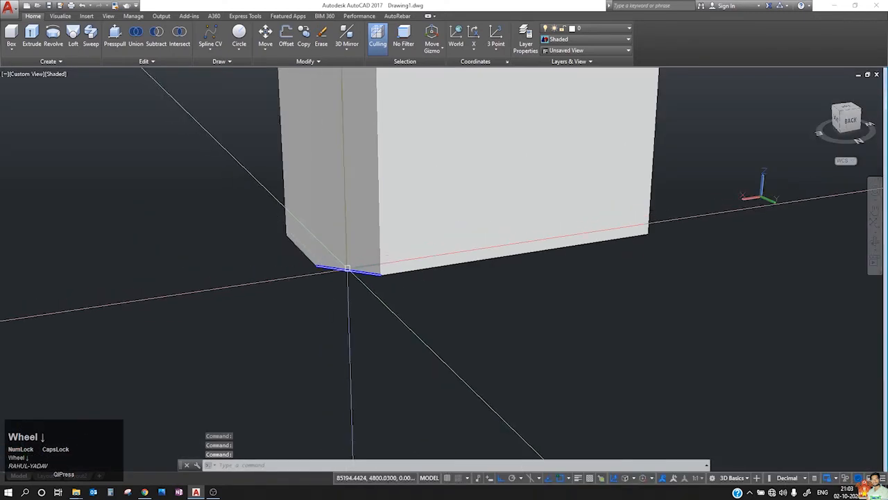
- Fillet the bottom edge of the box's back face with a radius of 8000
{"action": "left_click", "coordinate": [145, 61]}
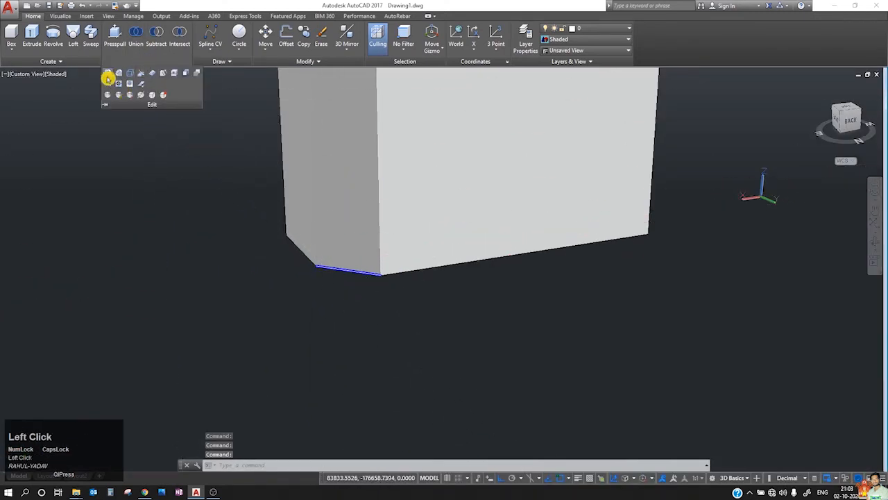
{"action": "left_click", "coordinate": [108, 78]}
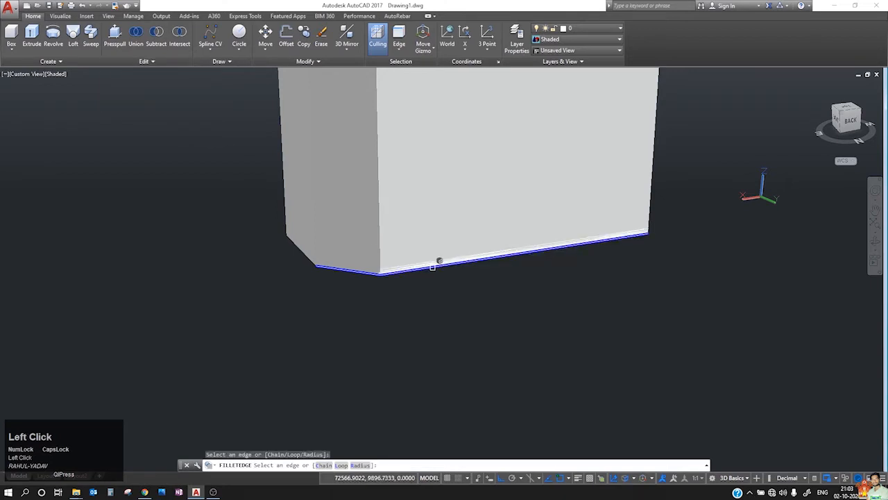
{"action": "type", "text": "R"}
{"action": "key", "text": "Return"}
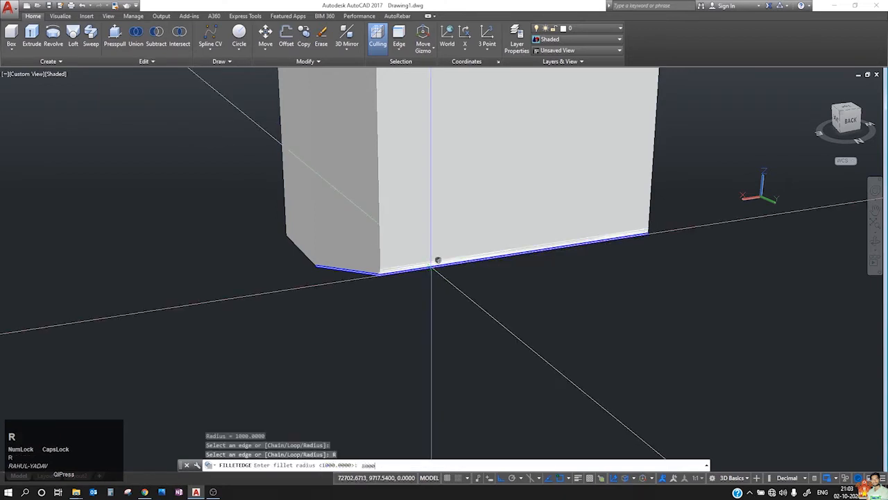
{"action": "key", "text": "Return"}
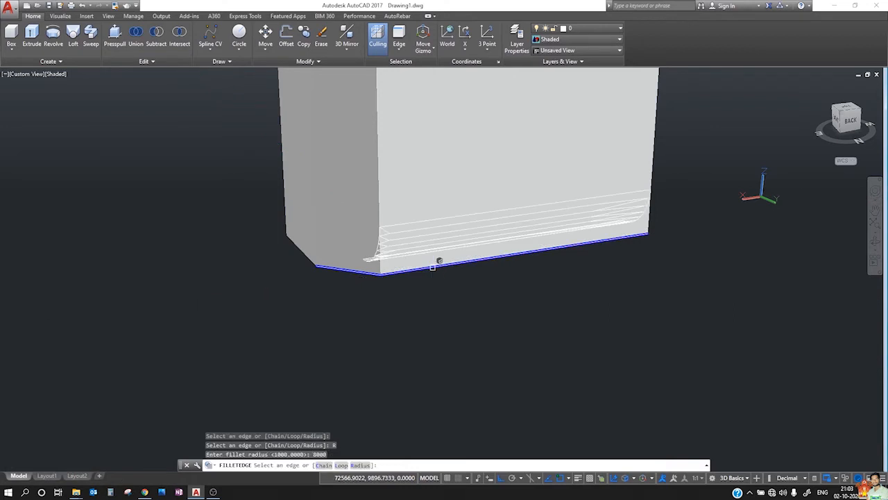
{"action": "left_click", "coordinate": [432, 266]}
{"action": "middle_click_drag", "start_coordinate": [413, 242], "coordinate": [514, 298], "text": "shift"}
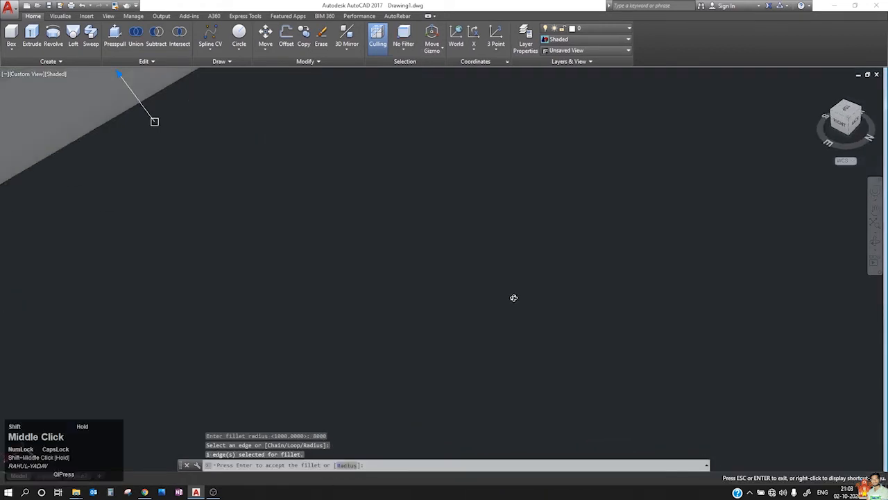
{"action": "scroll", "coordinate": [446, 234], "scroll_direction": "down", "scroll_amount": 5}
{"action": "key", "text": "Return"}
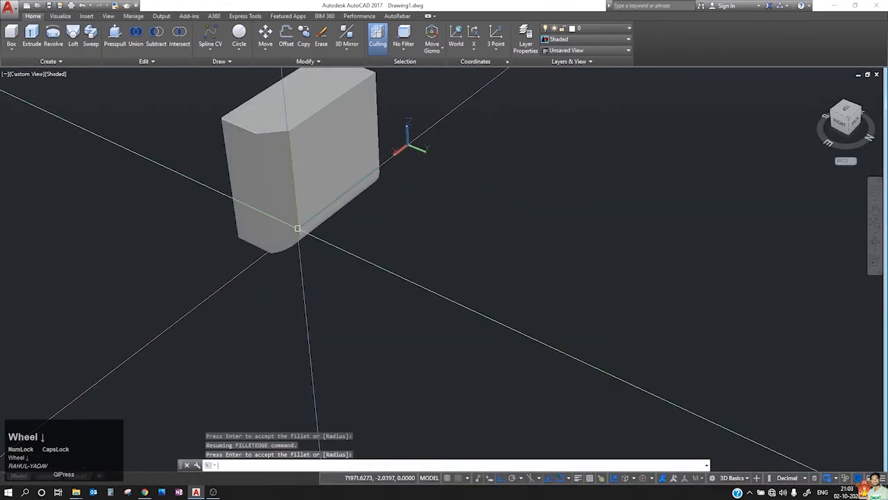
- Examine the box's chamfered and filleted edges from the back-right corner and from the left side
{"action": "scroll", "coordinate": [297, 228], "scroll_direction": "up", "scroll_amount": 4}
{"action": "scroll", "coordinate": [298, 228], "scroll_direction": "down", "scroll_amount": 3}
{"action": "middle_click_drag", "start_coordinate": [298, 229], "coordinate": [516, 329]}
{"action": "middle_click_drag", "start_coordinate": [493, 121], "coordinate": [432, 164]}
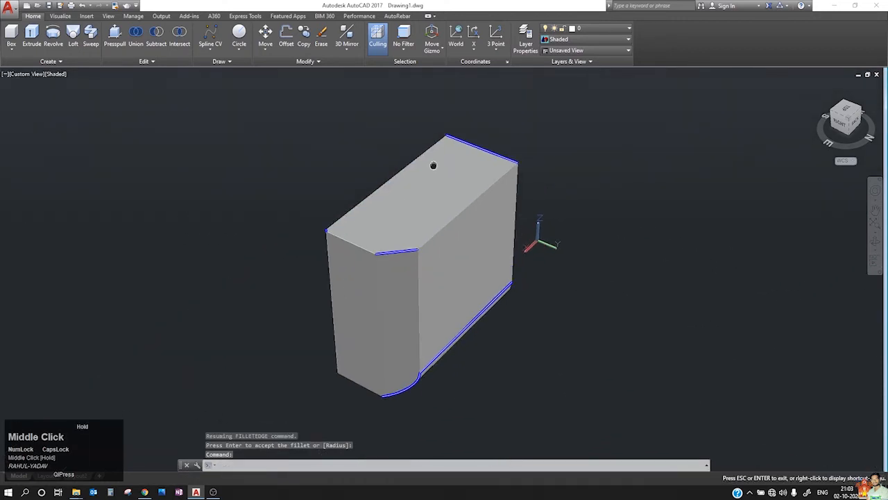
{"action": "scroll", "coordinate": [446, 258], "scroll_direction": "up", "scroll_amount": 4}
{"action": "middle_click_drag", "start_coordinate": [446, 259], "coordinate": [397, 302]}
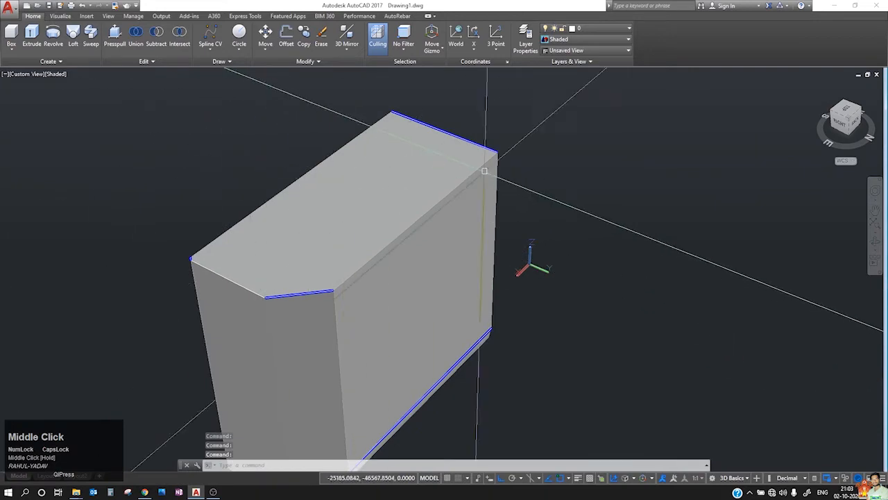
{"action": "middle_click_drag", "start_coordinate": [484, 166], "coordinate": [267, 162], "text": "shift"}
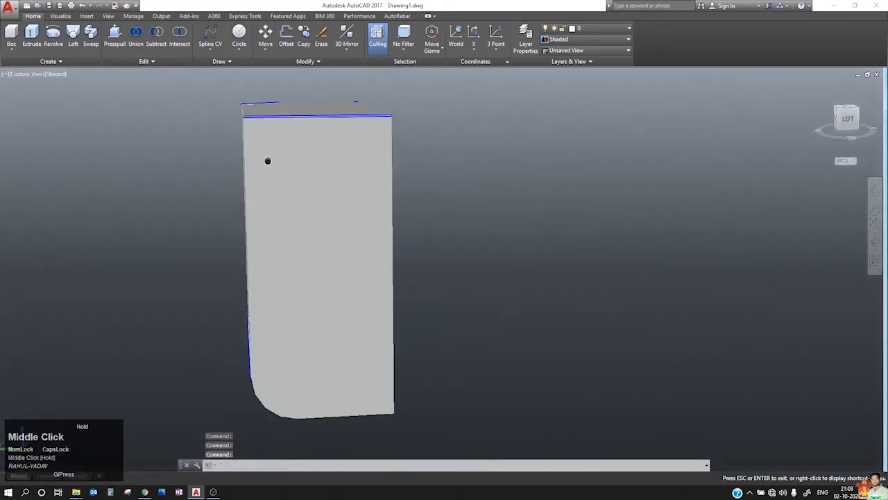
- Try to fillet the vertical edge between the box's left and front faces and adjust the radius with the fillet grip
{"action": "left_click", "coordinate": [129, 63]}
{"action": "left_click", "coordinate": [107, 83]}
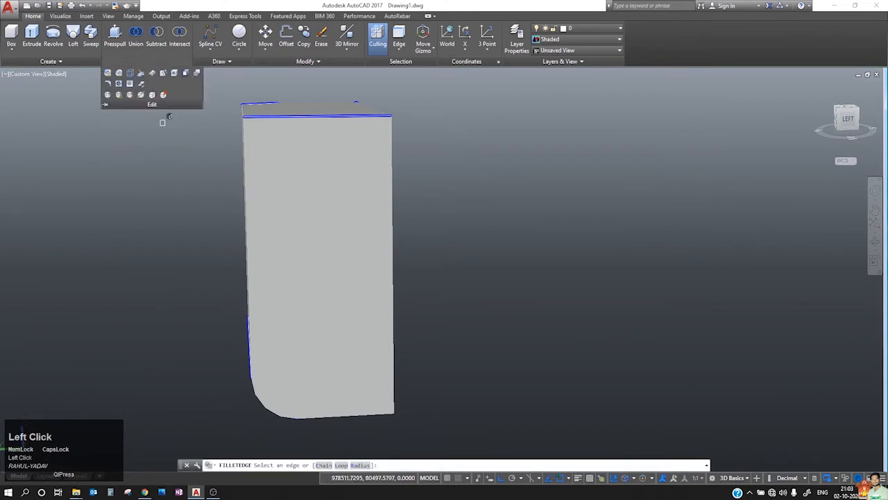
{"action": "left_click", "coordinate": [392, 253]}
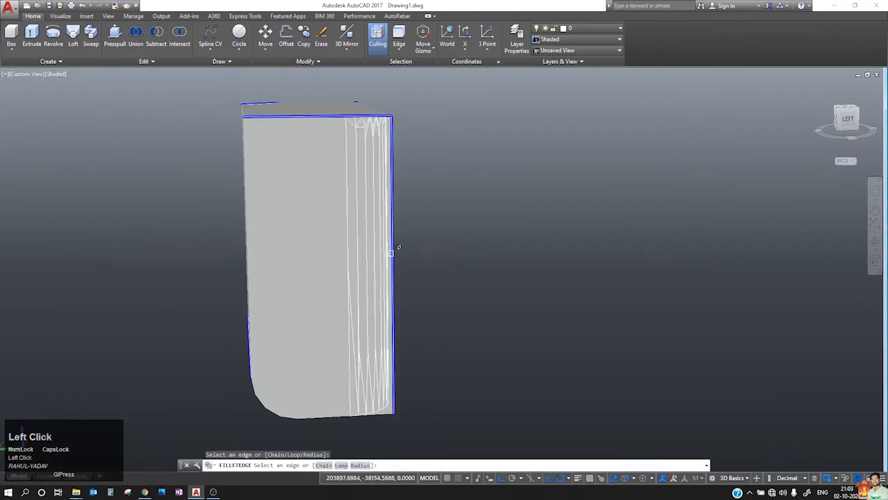
{"action": "key", "text": "Return"}
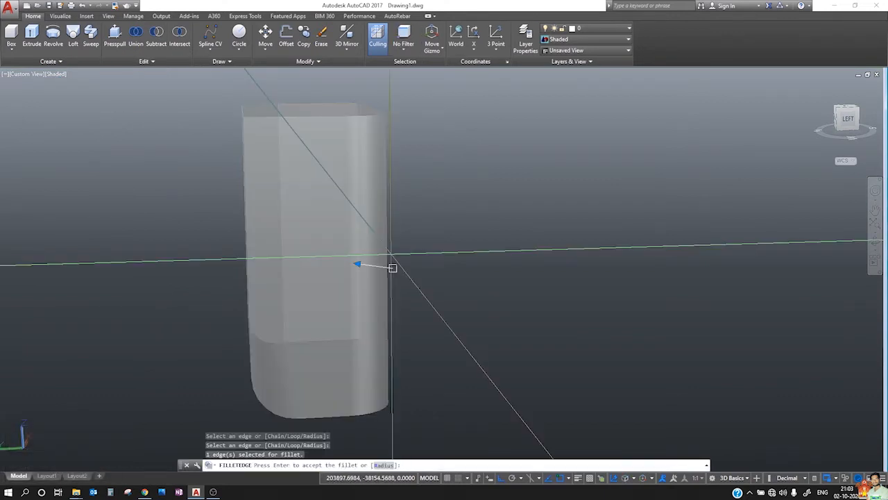
{"action": "left_click", "coordinate": [392, 267]}
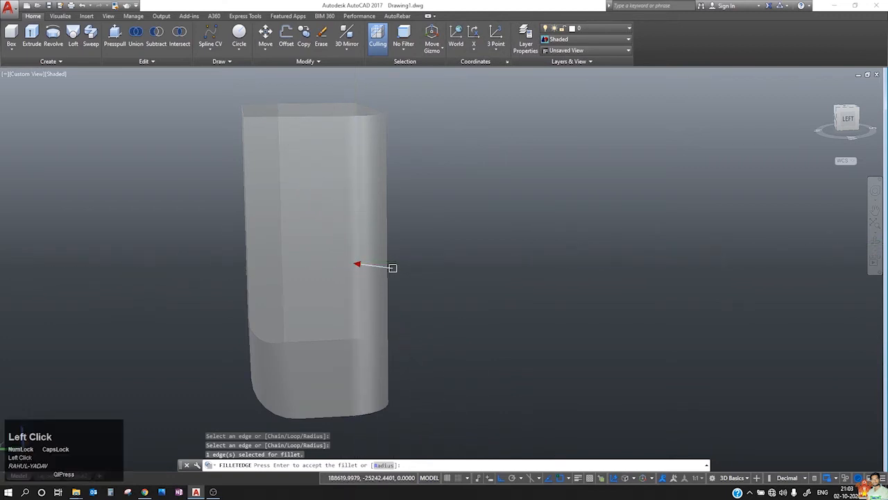
{"action": "left_click_drag", "start_coordinate": [421, 279], "coordinate": [365, 265]}
{"action": "middle_click_drag", "start_coordinate": [392, 268], "coordinate": [337, 361], "text": "shift"}
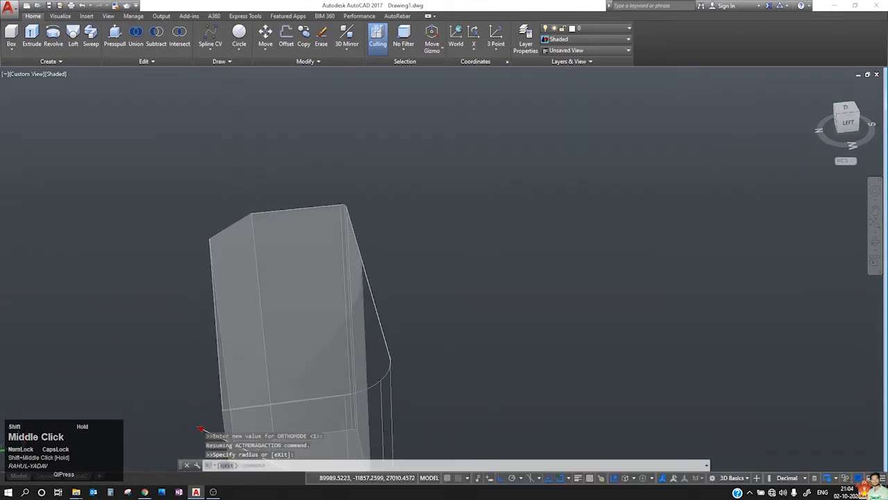
{"action": "left_click", "coordinate": [337, 362]}
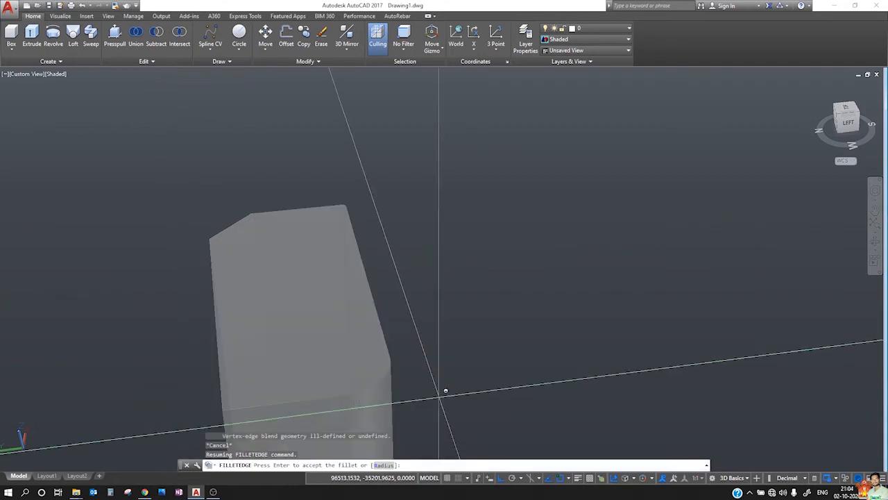
{"action": "middle_click_drag", "start_coordinate": [440, 398], "coordinate": [359, 225], "text": "shift"}
{"action": "key", "text": "Escape"}
- Delete the chamfered and filleted box from the drawing
{"action": "scroll", "coordinate": [358, 225], "scroll_direction": "down", "scroll_amount": 5}
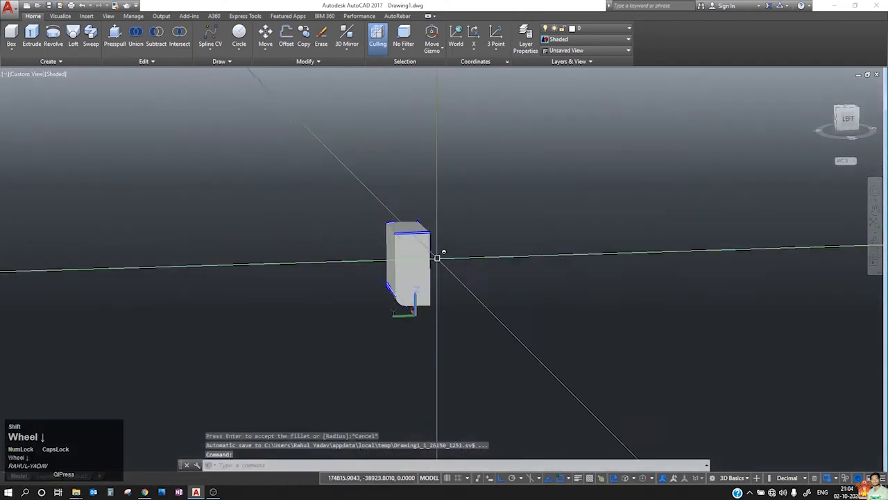
{"action": "middle_click_drag", "start_coordinate": [438, 254], "coordinate": [574, 192], "text": "shift"}
{"action": "key", "text": "Escape"}
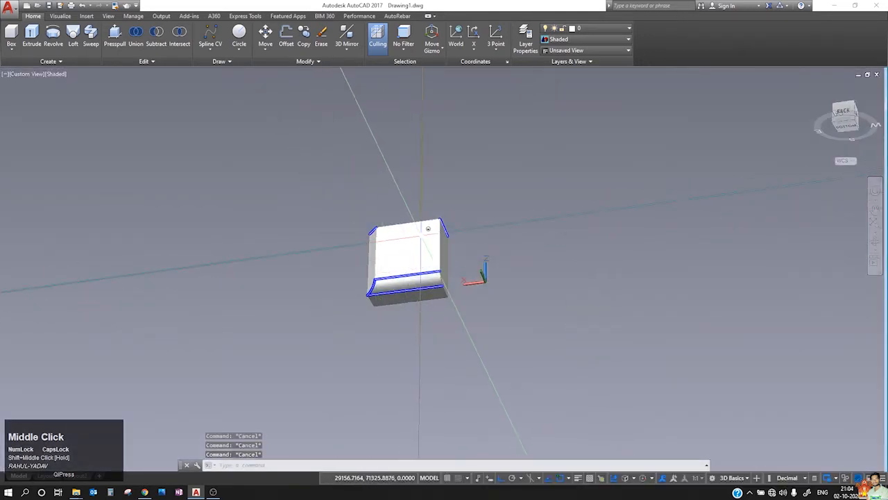
{"action": "left_click", "coordinate": [141, 65]}
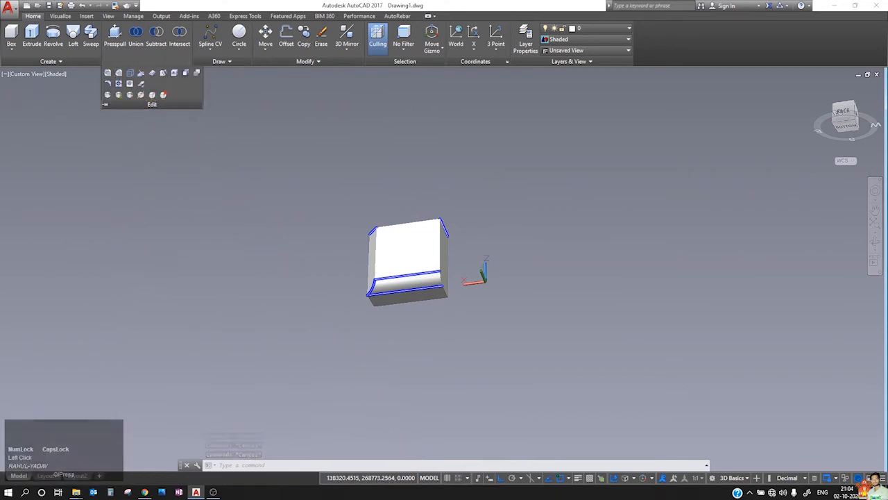
{"action": "left_click", "coordinate": [379, 262]}
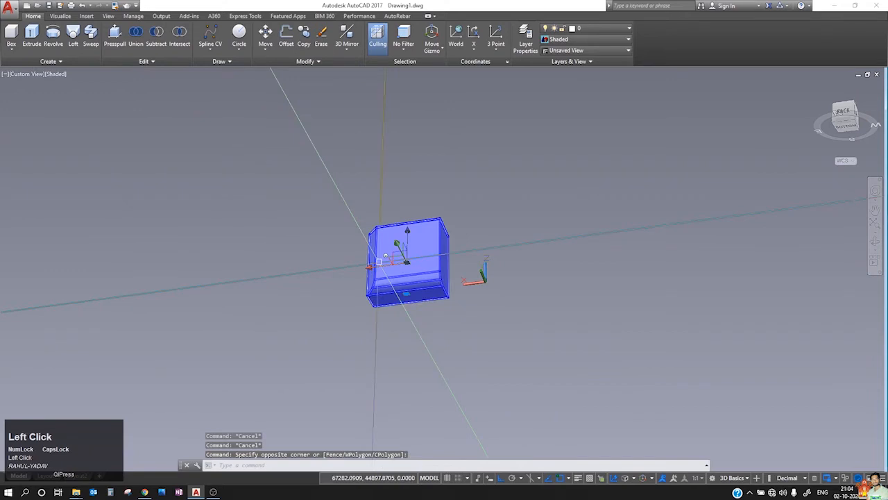
{"action": "key", "text": "Delete"}
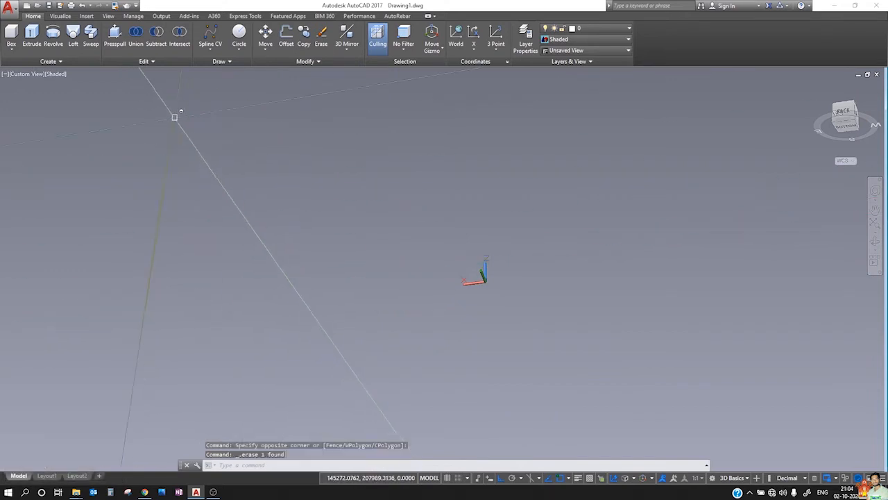
- Draw a solid box in the empty drawing and view it from its left side
{"action": "left_click", "coordinate": [19, 33]}
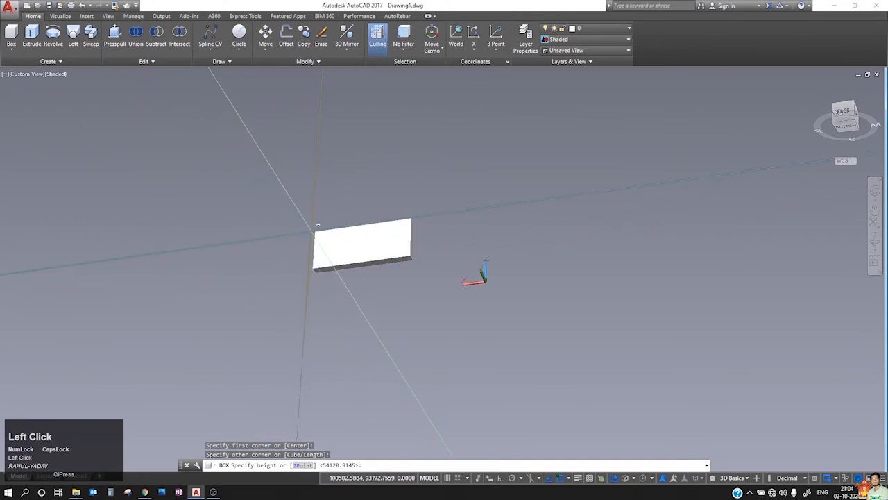
{"action": "left_click", "coordinate": [359, 241]}
{"action": "scroll", "coordinate": [359, 241], "scroll_direction": "up", "scroll_amount": 8}
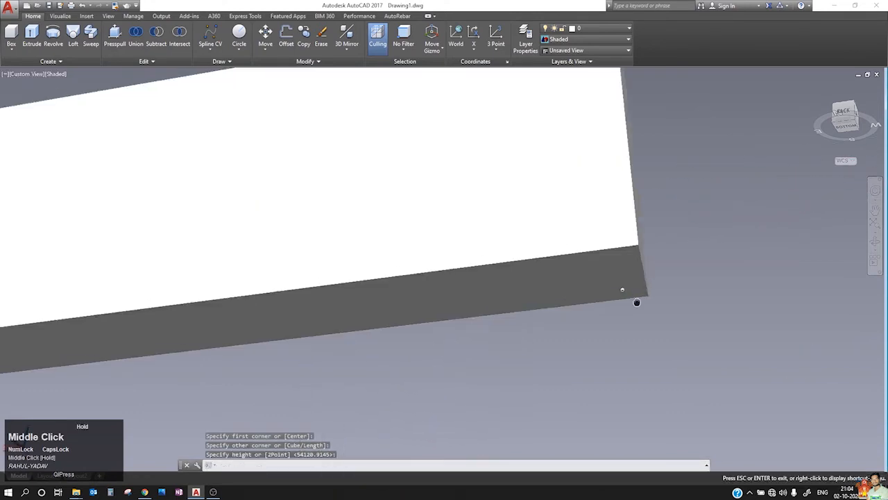
{"action": "middle_click_drag", "start_coordinate": [634, 301], "coordinate": [706, 302]}
{"action": "scroll", "coordinate": [706, 302], "scroll_direction": "down", "scroll_amount": 8}
{"action": "middle_click_drag", "start_coordinate": [635, 280], "coordinate": [495, 340], "text": "shift"}
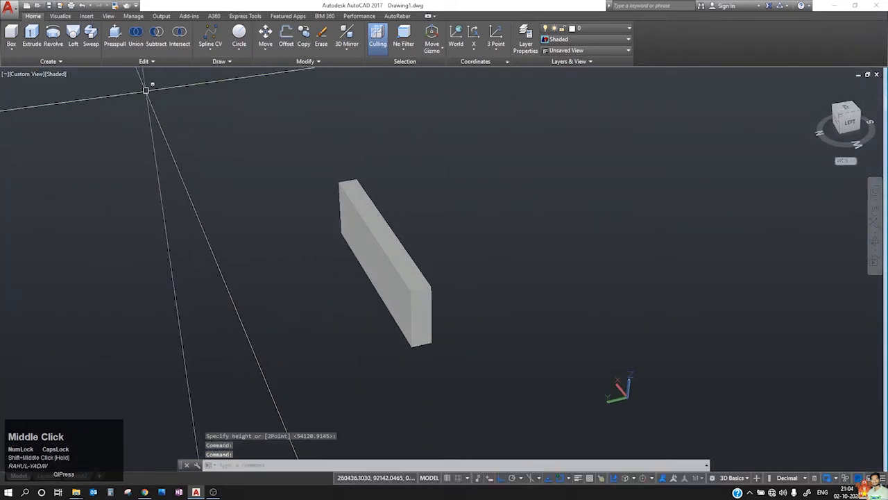
- Extract the edges of the solid box as wireframe geometry
{"action": "left_click", "coordinate": [147, 62]}
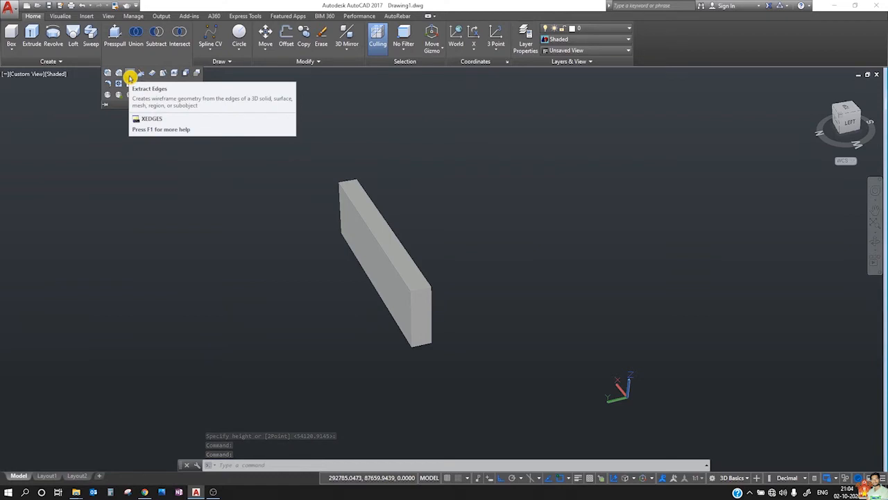
{"action": "left_click", "coordinate": [130, 78]}
{"action": "left_click", "coordinate": [380, 222]}
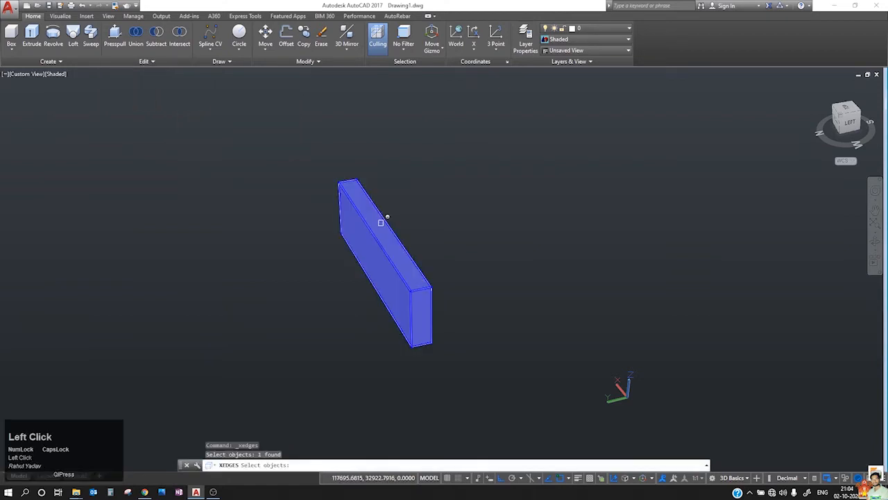
{"action": "key", "text": "Return"}
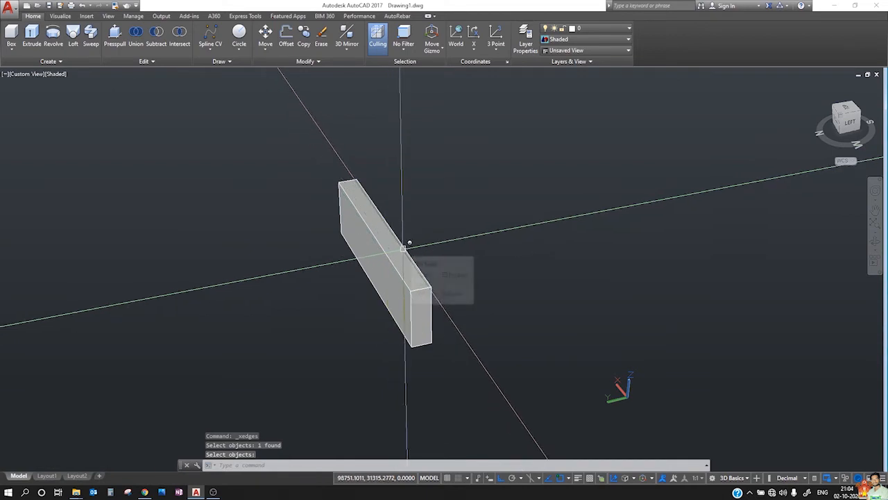
- Move the solid box away from its extracted wireframe edges
{"action": "left_click", "coordinate": [400, 254]}
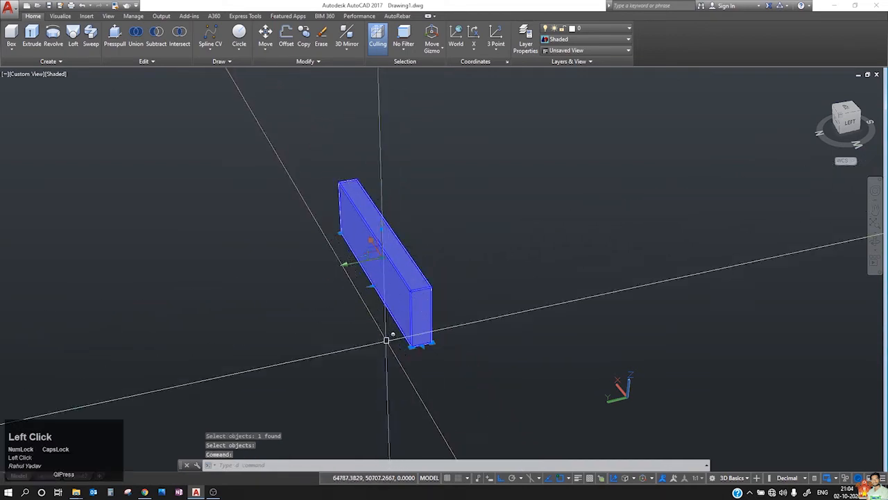
{"action": "scroll", "coordinate": [424, 339], "scroll_direction": "up", "scroll_amount": 2}
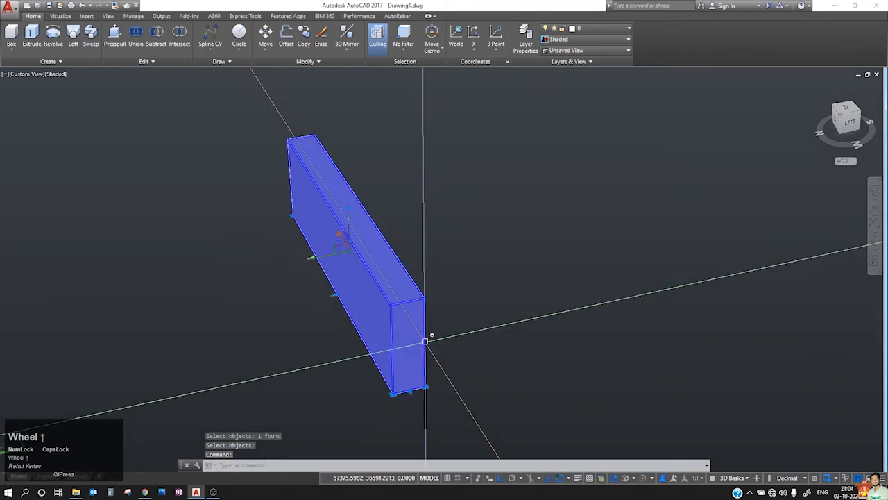
{"action": "type", "text": "m"}
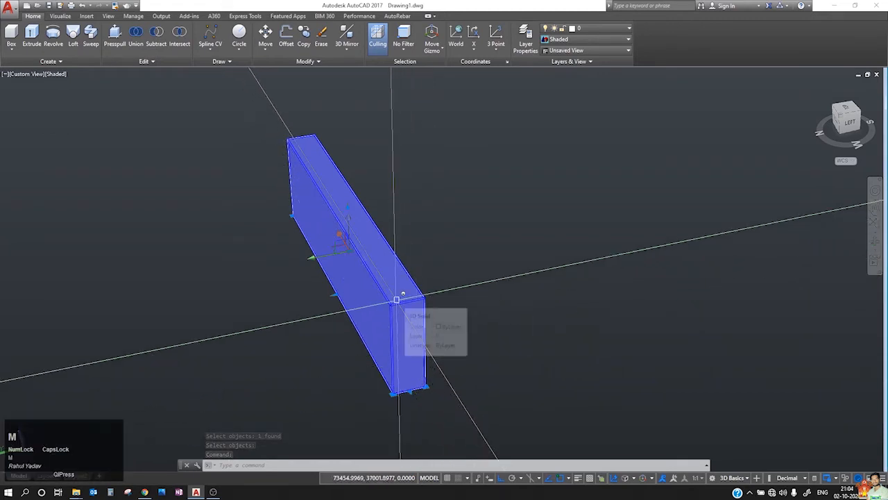
{"action": "key", "text": "space"}
{"action": "left_click", "coordinate": [394, 256]}
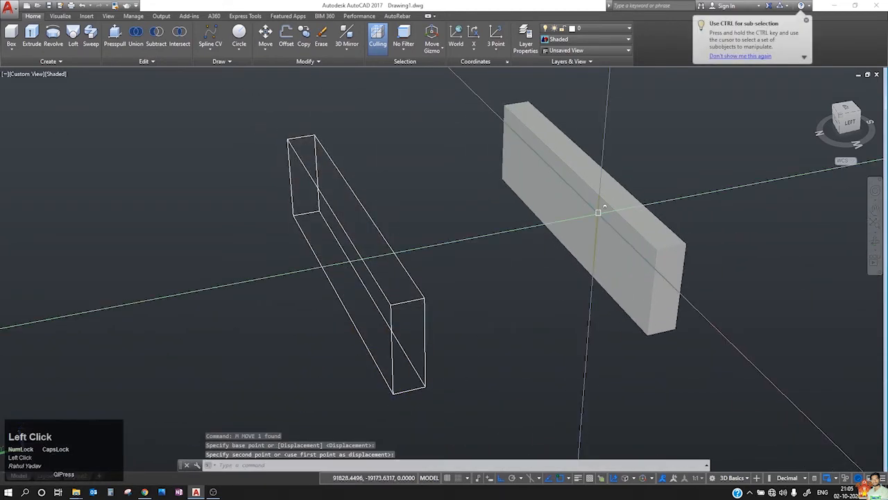
{"action": "key", "text": "Escape"}
- Examine the extracted wireframe edges by selecting them, leaving them unchanged
{"action": "left_click", "coordinate": [389, 194]}
{"action": "left_click", "coordinate": [287, 271]}
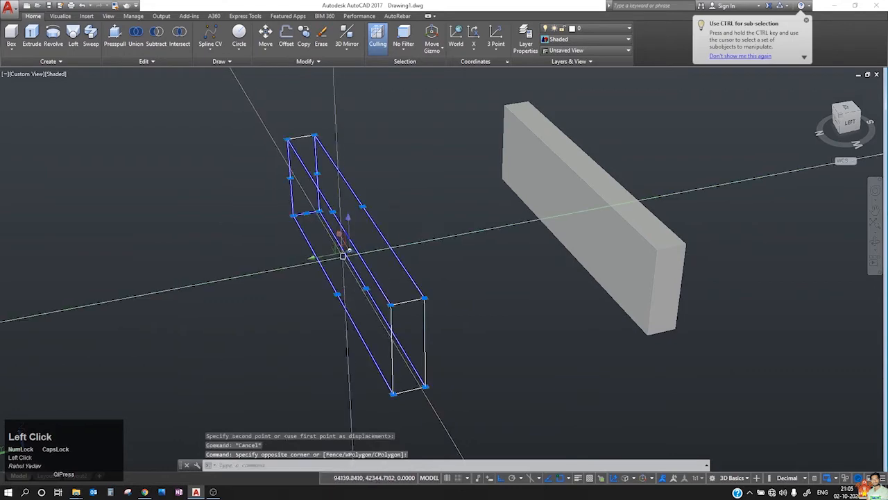
{"action": "left_click", "coordinate": [452, 382]}
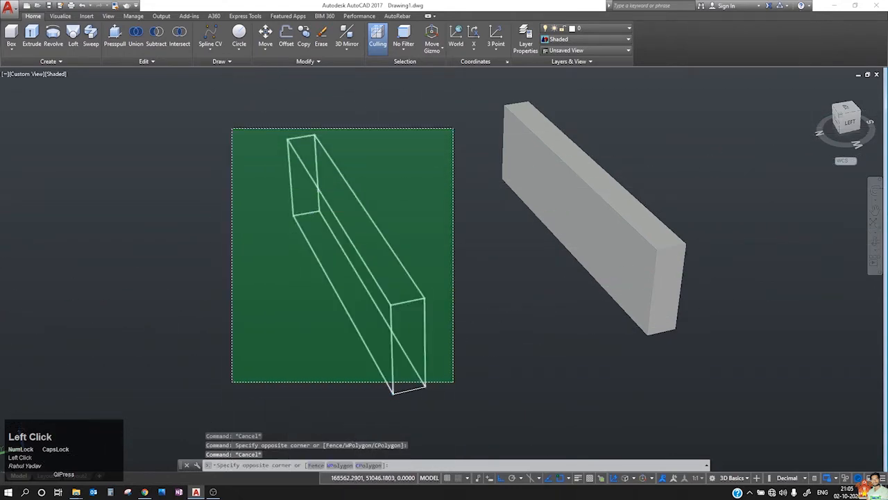
{"action": "left_click", "coordinate": [231, 129]}
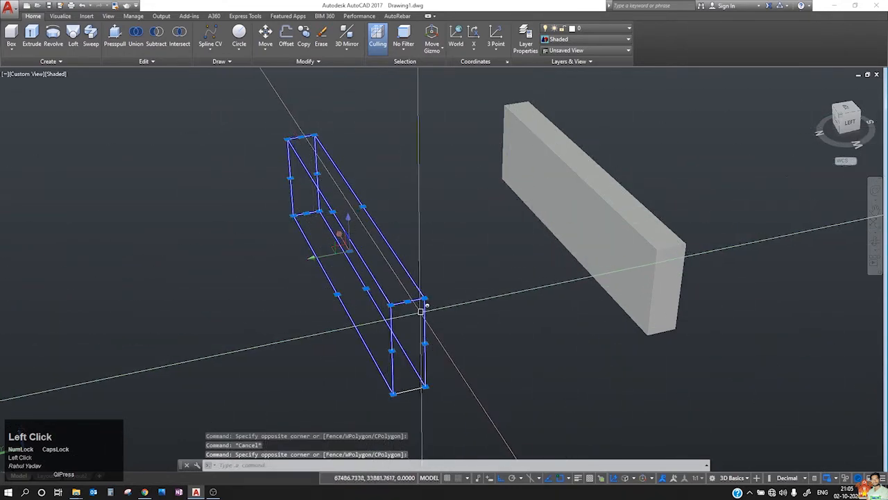
{"action": "key", "text": "Escape"}
{"action": "left_click", "coordinate": [397, 207]}
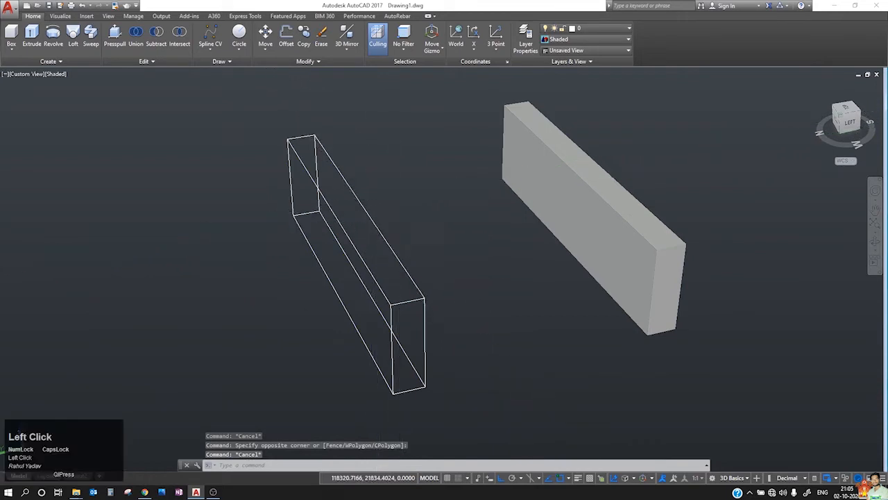
{"action": "left_click", "coordinate": [282, 258]}
{"action": "key", "text": "Escape"}
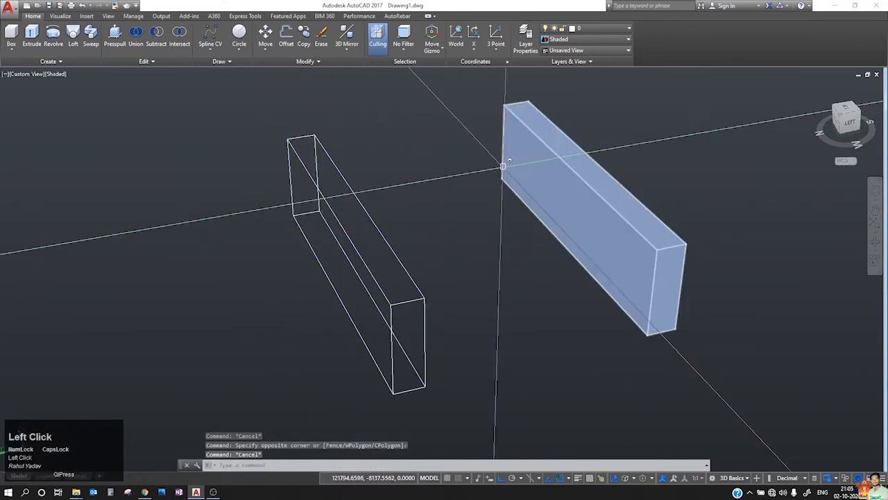
- Delete all the extracted wireframe edges and the solid box from the drawing
{"action": "left_click", "coordinate": [367, 176]}
{"action": "left_click", "coordinate": [251, 261]}
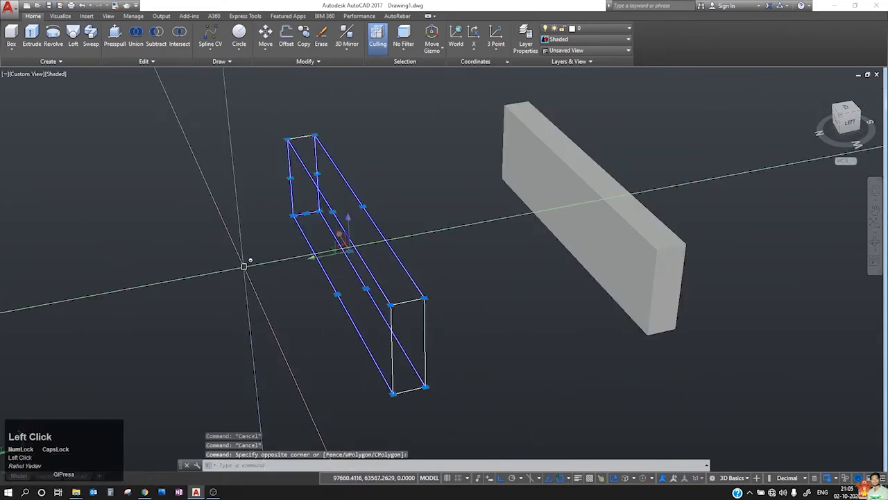
{"action": "key", "text": "Delete"}
{"action": "left_click", "coordinate": [490, 365]}
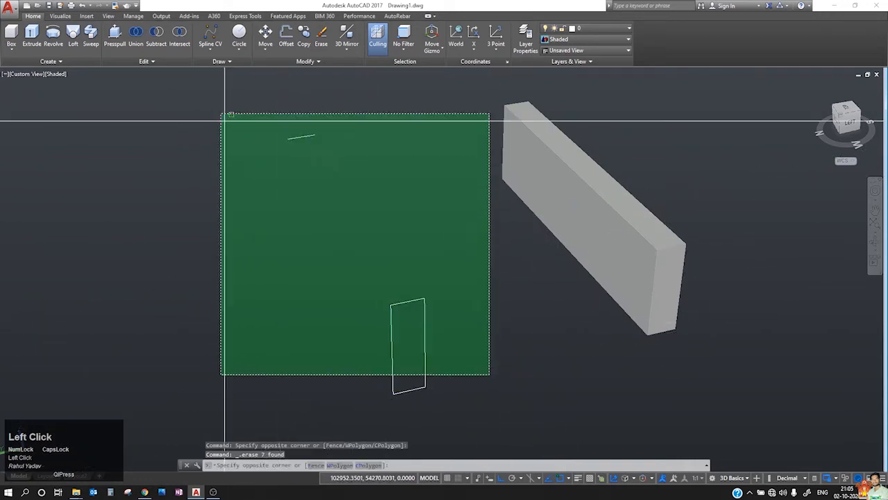
{"action": "left_click", "coordinate": [222, 110]}
{"action": "key", "text": "Delete"}
{"action": "left_click", "coordinate": [686, 137]}
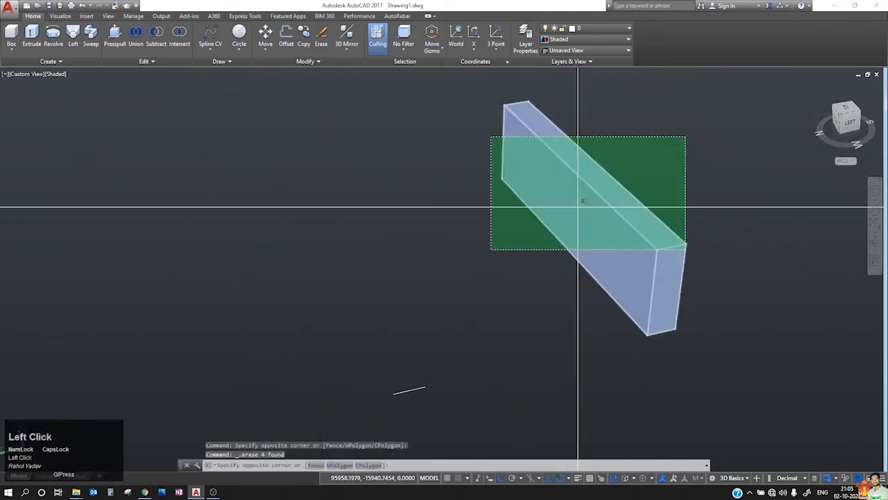
{"action": "left_click", "coordinate": [477, 262]}
{"action": "key", "text": "Delete"}
{"action": "left_click_drag", "start_coordinate": [451, 419], "coordinate": [342, 326]}
{"action": "key", "text": "Delete"}
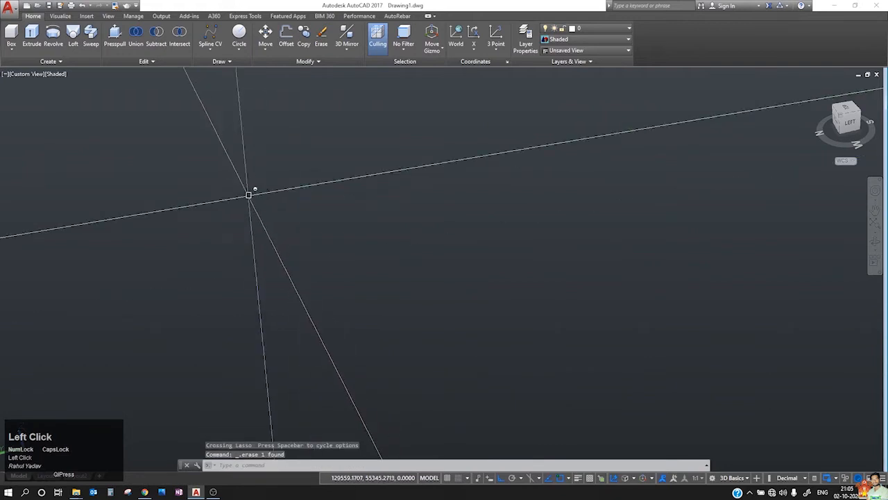
- Switch the workspace from 3D Basics to 3D Modeling
{"action": "left_click", "coordinate": [138, 63]}
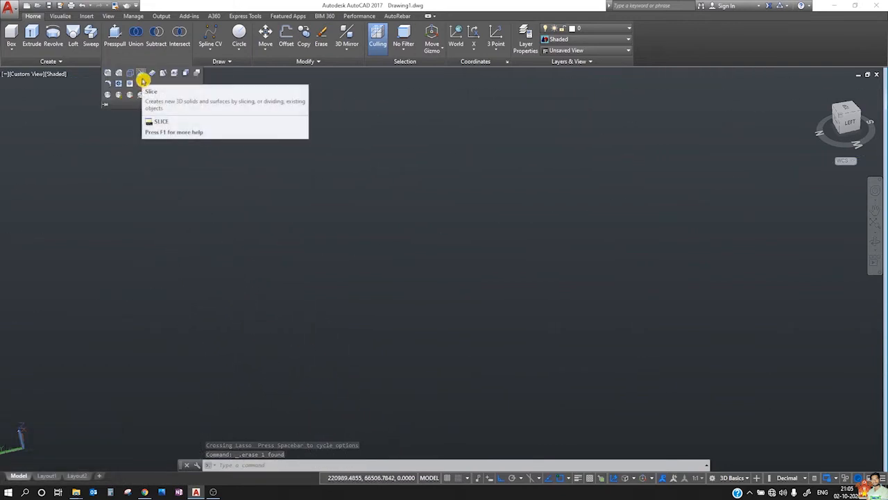
{"action": "middle_click_drag", "start_coordinate": [223, 141], "coordinate": [723, 449]}
{"action": "left_click", "coordinate": [747, 477]}
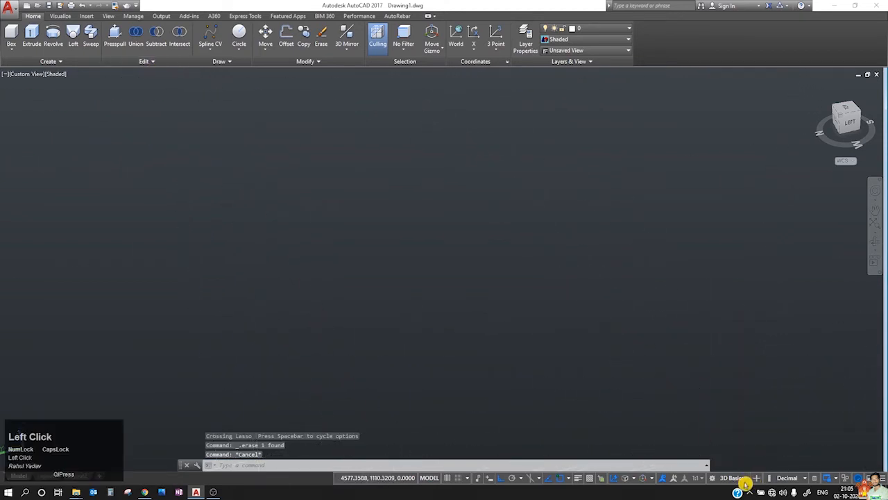
{"action": "left_click", "coordinate": [739, 419]}
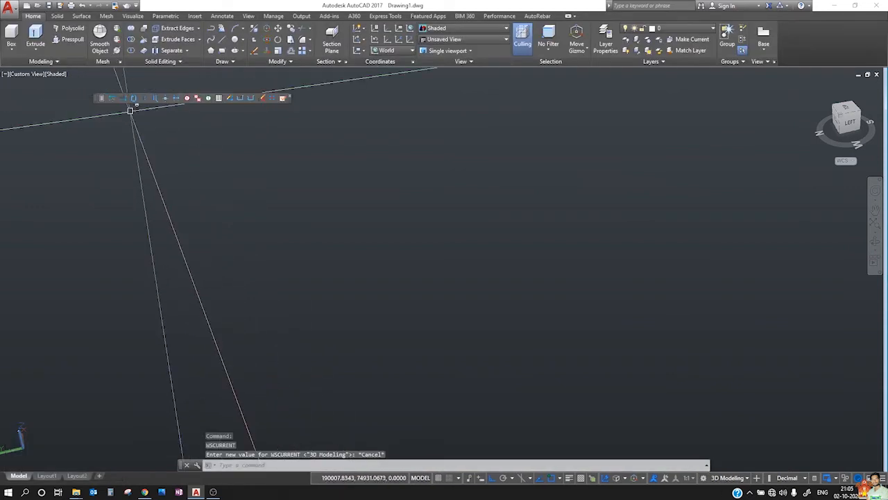
- Try the Smooth Object mesh command and close the floating toolbar over the drawing area
{"action": "left_click", "coordinate": [12, 56]}
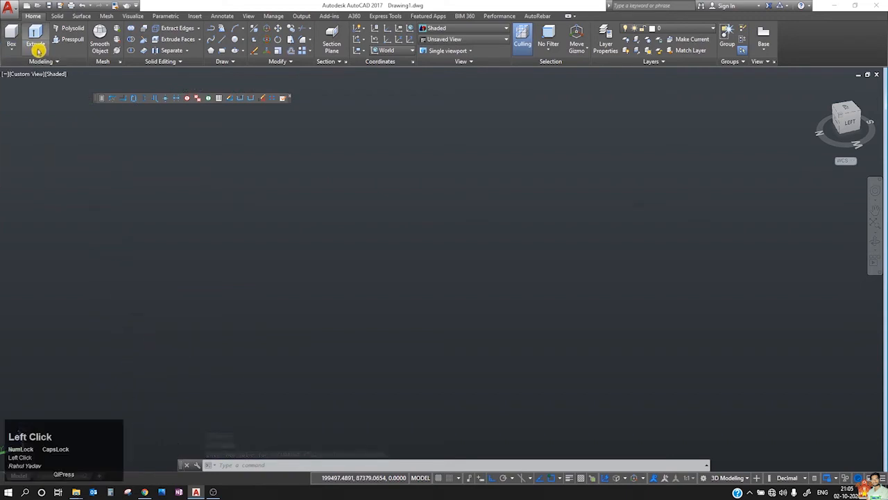
{"action": "left_click", "coordinate": [39, 51]}
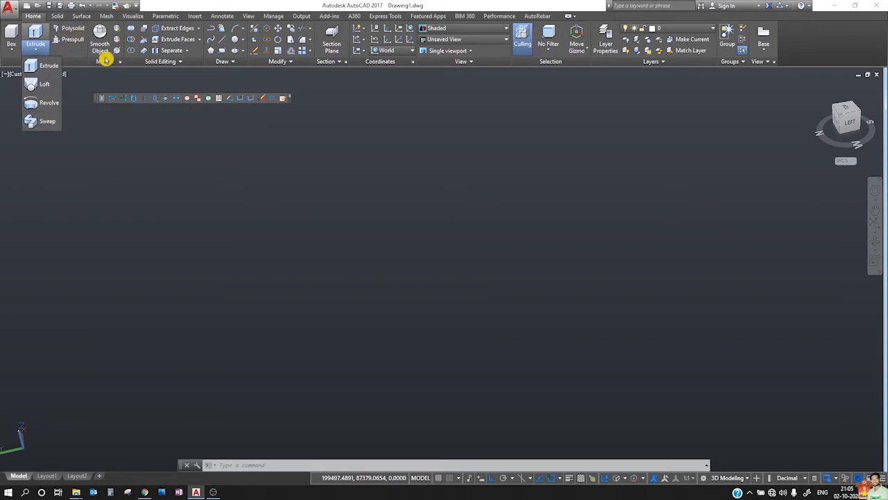
{"action": "left_click", "coordinate": [101, 47]}
{"action": "left_click", "coordinate": [102, 46]}
{"action": "key", "text": "Escape"}
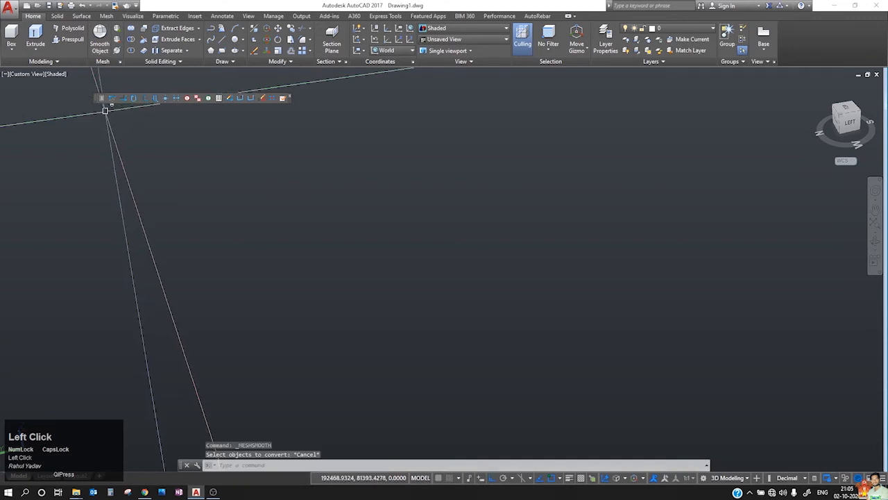
{"action": "left_click", "coordinate": [289, 97]}
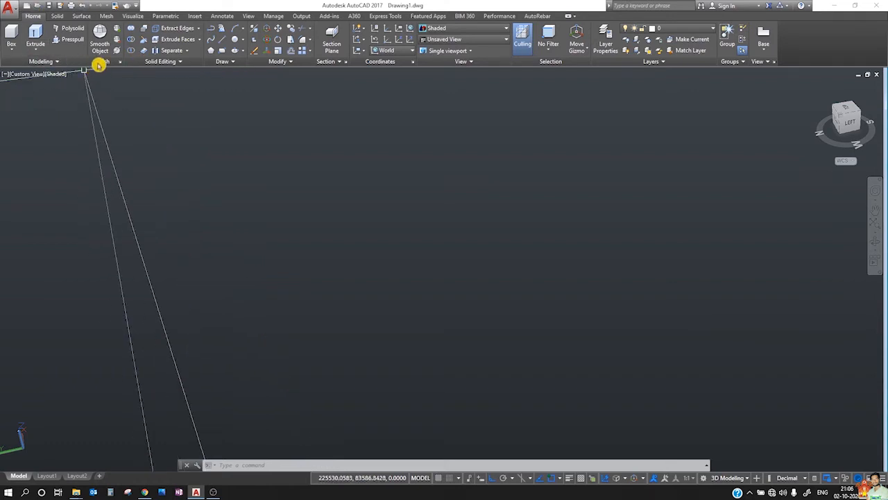
- Try the Solid Profile and Solid Drawing commands from model space, and return to model space
{"action": "left_click", "coordinate": [29, 62]}
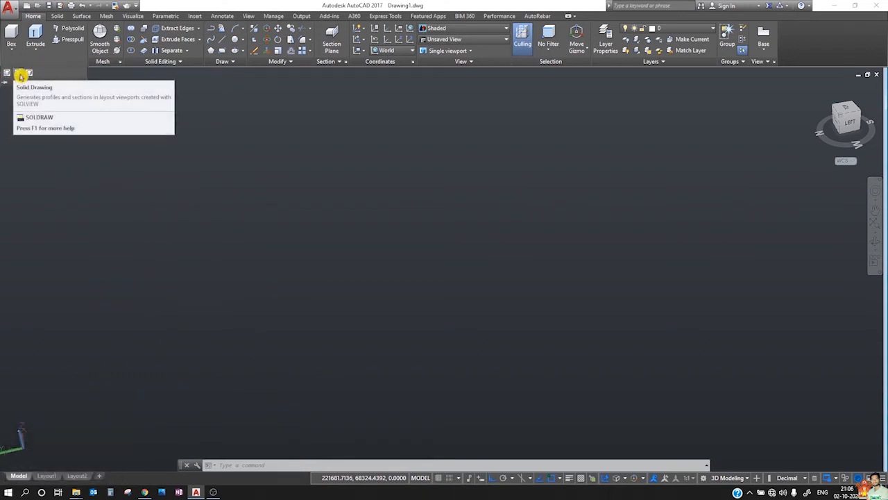
{"action": "left_click", "coordinate": [28, 77]}
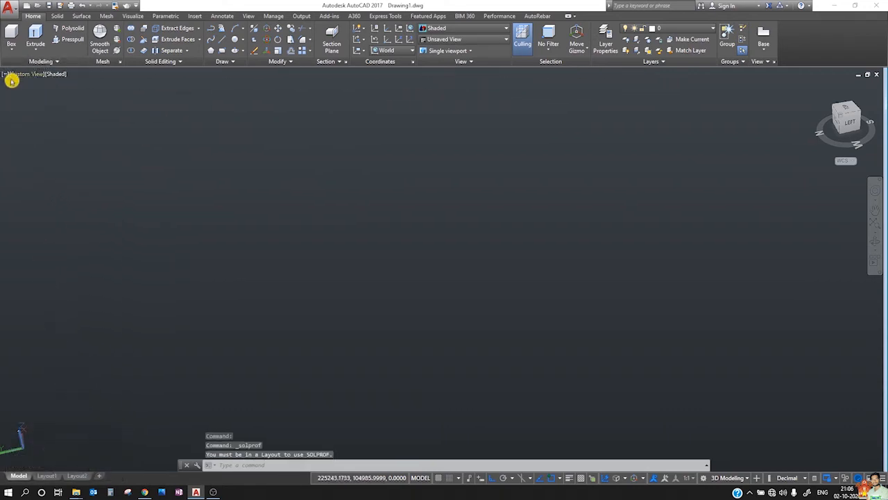
{"action": "left_click", "coordinate": [29, 66]}
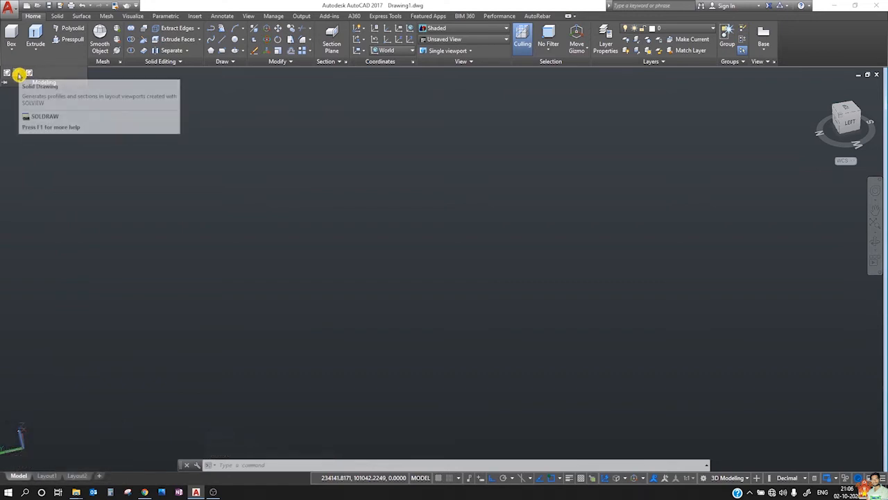
{"action": "left_click", "coordinate": [19, 73]}
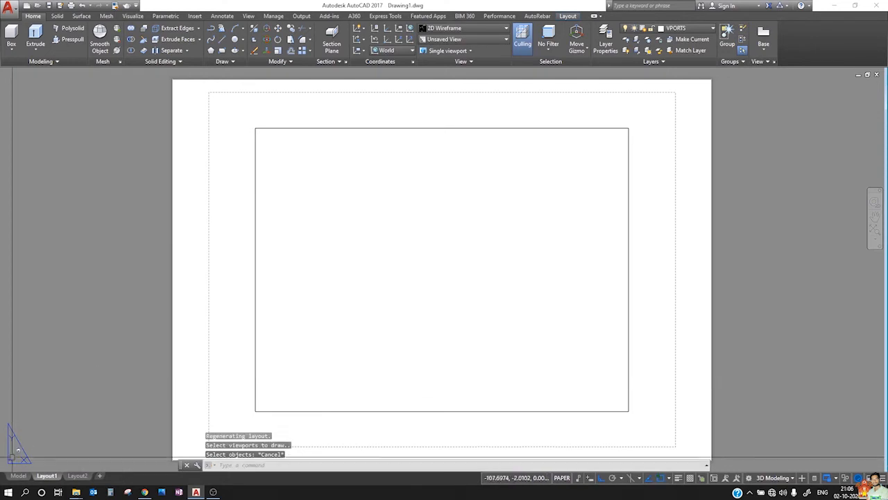
{"action": "left_click", "coordinate": [20, 477]}
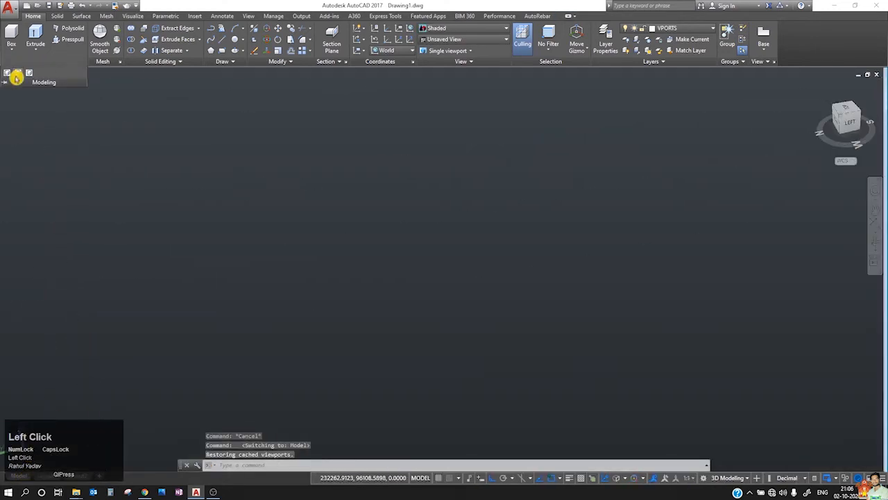
- Try the Solid View, Solid Drawing and Solid Profile commands in Layout1
{"action": "left_click", "coordinate": [6, 74]}
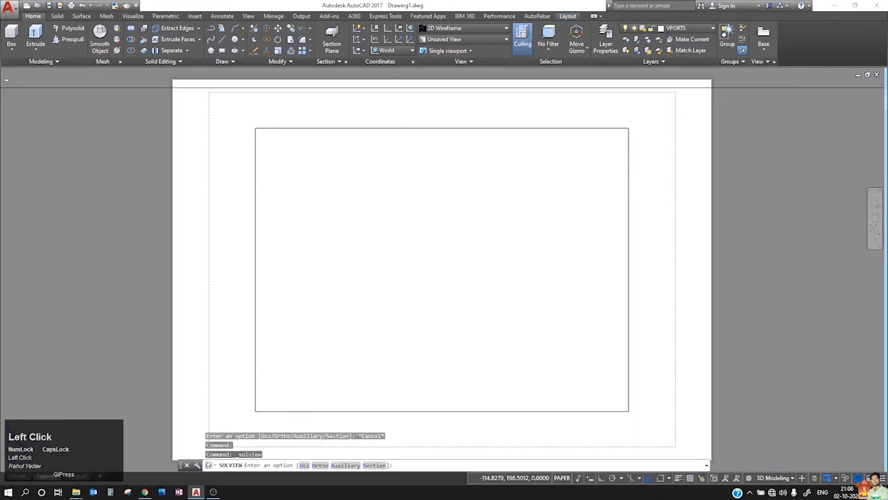
{"action": "left_click", "coordinate": [21, 63]}
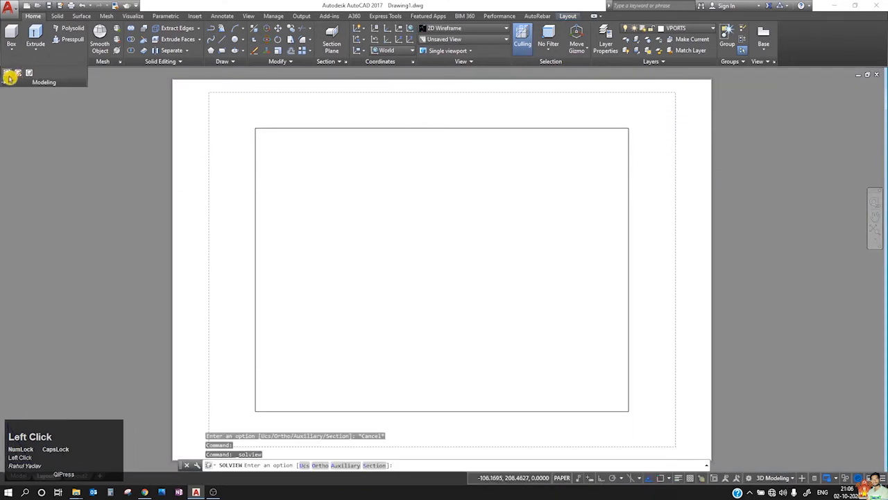
{"action": "left_click", "coordinate": [10, 76]}
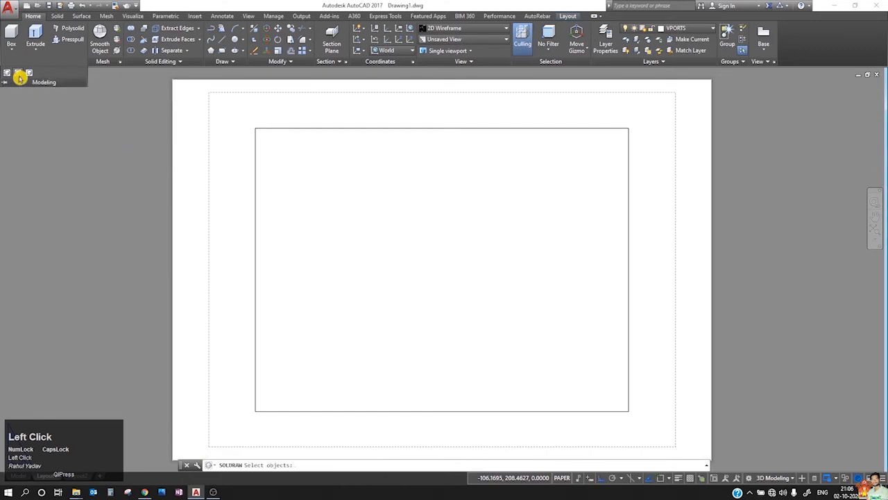
{"action": "left_click", "coordinate": [33, 75]}
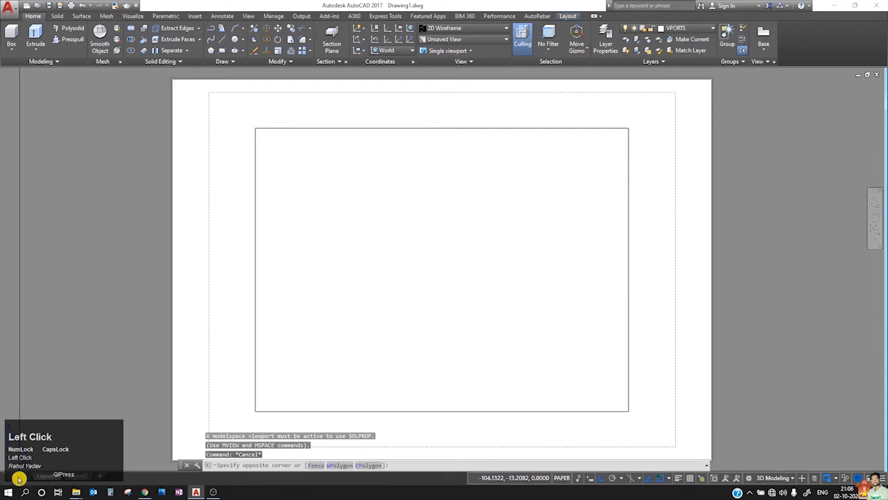
- Cancel the pending selection in Layout1 and return to model space
{"action": "key", "text": "Escape"}
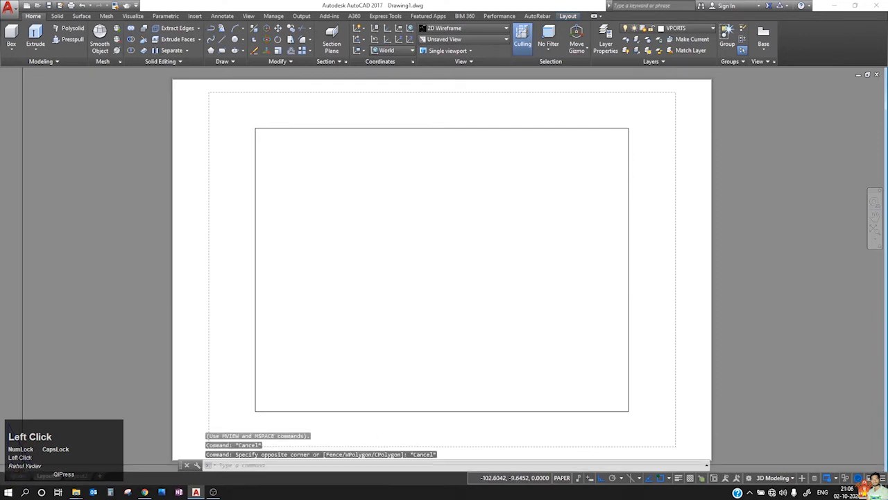
{"action": "key", "text": "Escape"}
{"action": "left_click", "coordinate": [19, 476]}
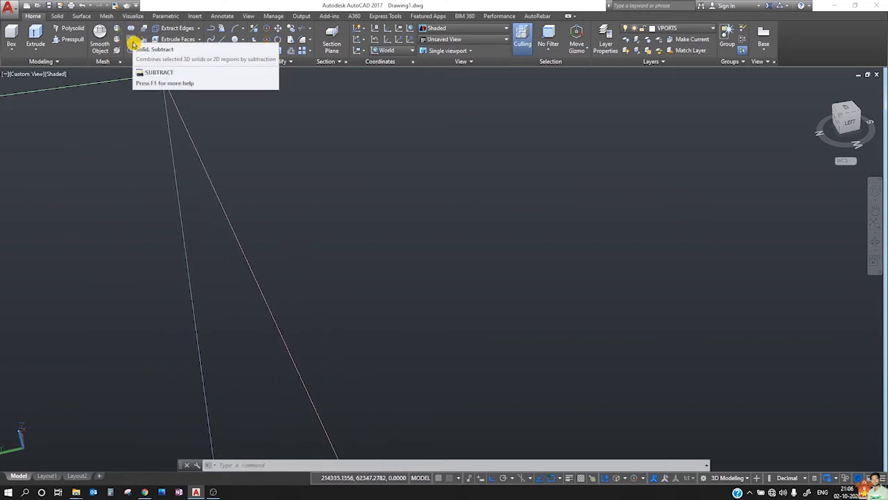
{"action": "left_click", "coordinate": [134, 44]}
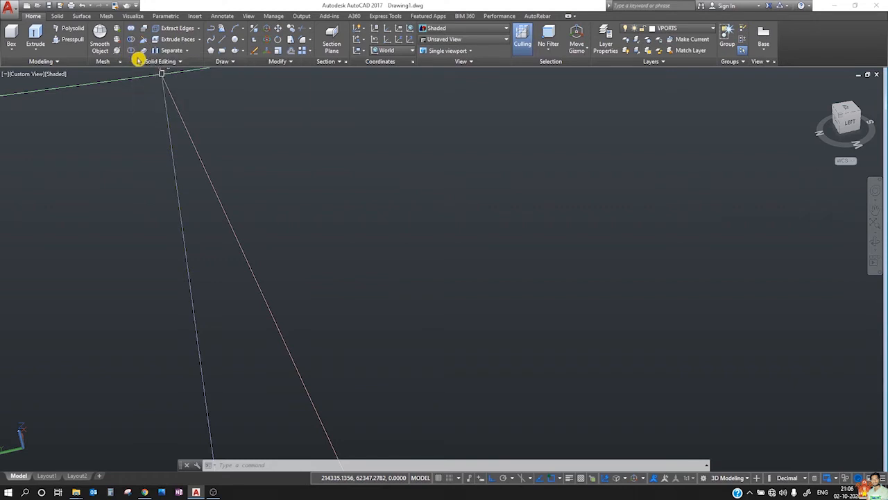
{"action": "left_click", "coordinate": [138, 59]}
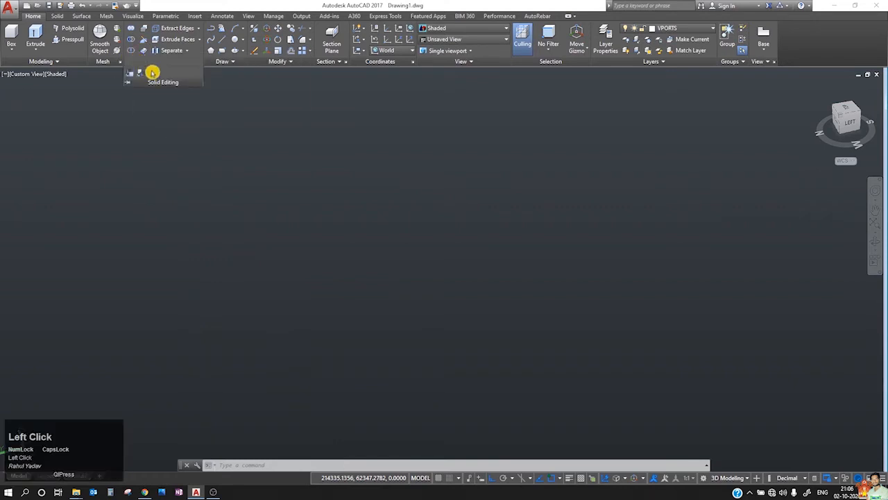
{"action": "left_click", "coordinate": [200, 43]}
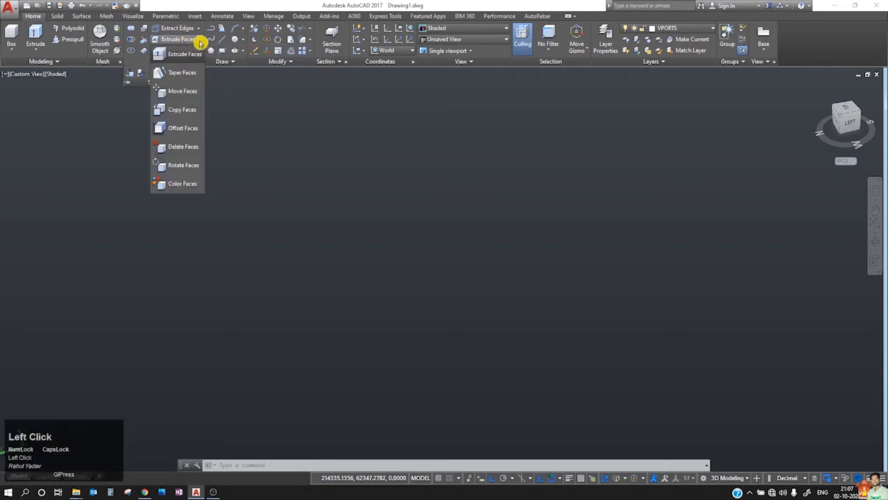
{"action": "left_click", "coordinate": [203, 41]}
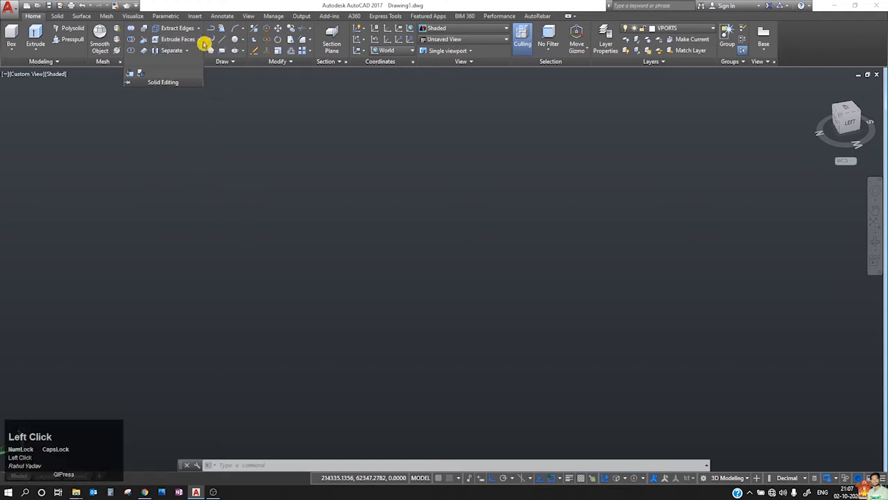
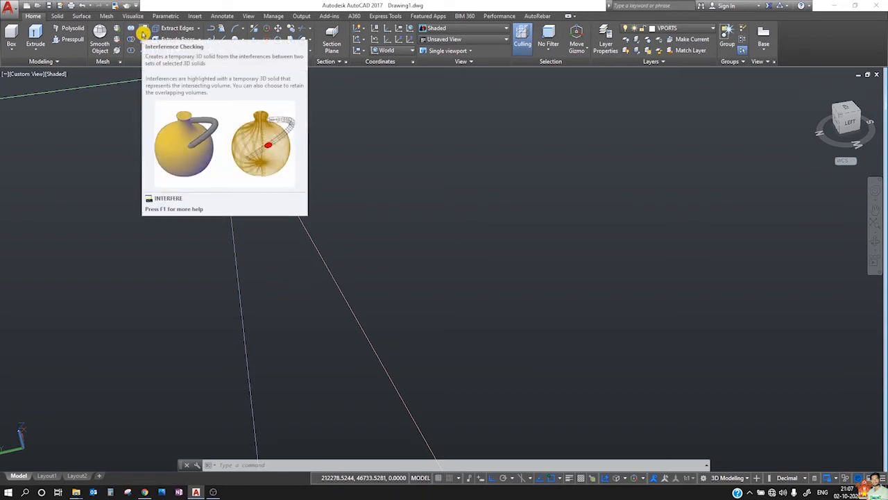
- Create a wide solid box about 22392 units high in the empty model space
{"action": "left_click", "coordinate": [143, 33]}
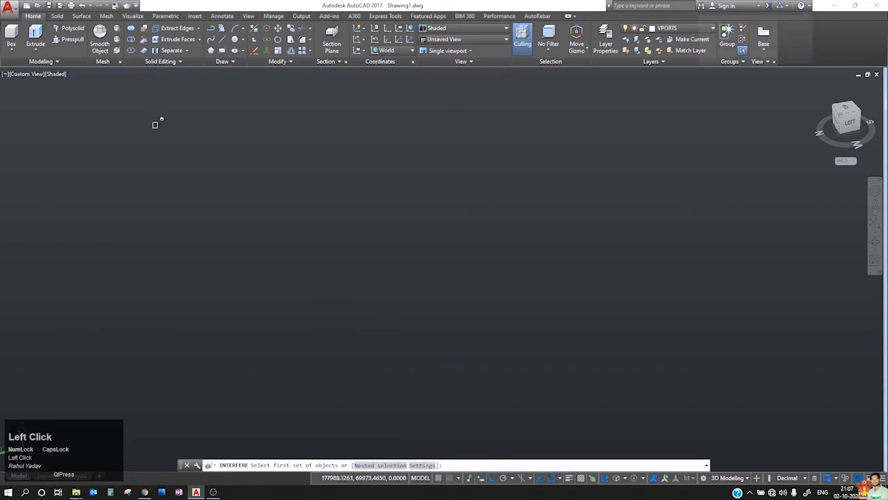
{"action": "left_click", "coordinate": [11, 33]}
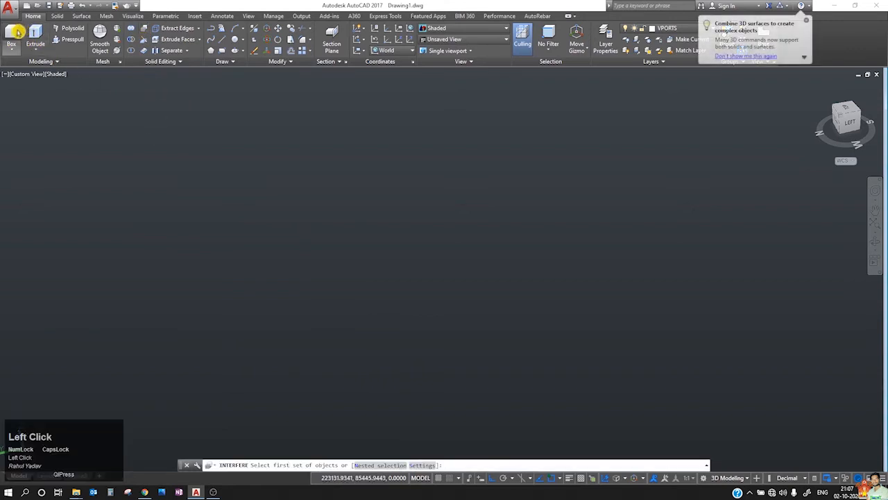
{"action": "left_click", "coordinate": [232, 225]}
{"action": "left_click", "coordinate": [448, 294]}
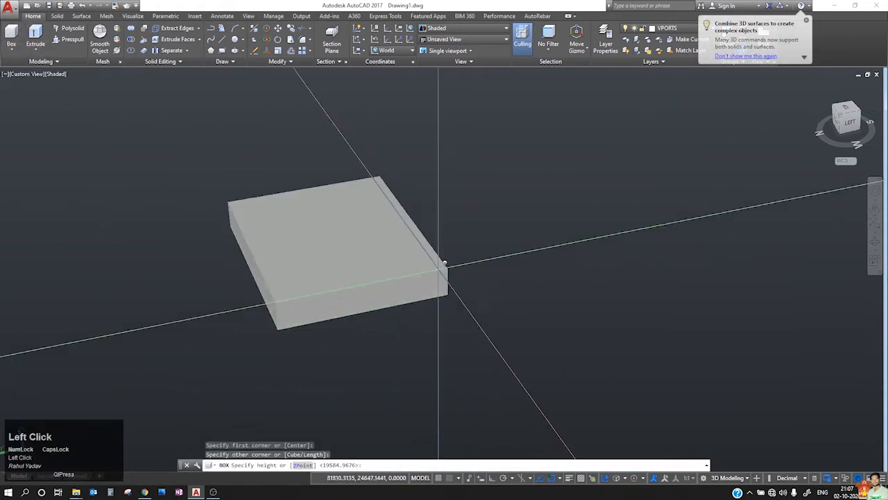
{"action": "left_click", "coordinate": [410, 200]}
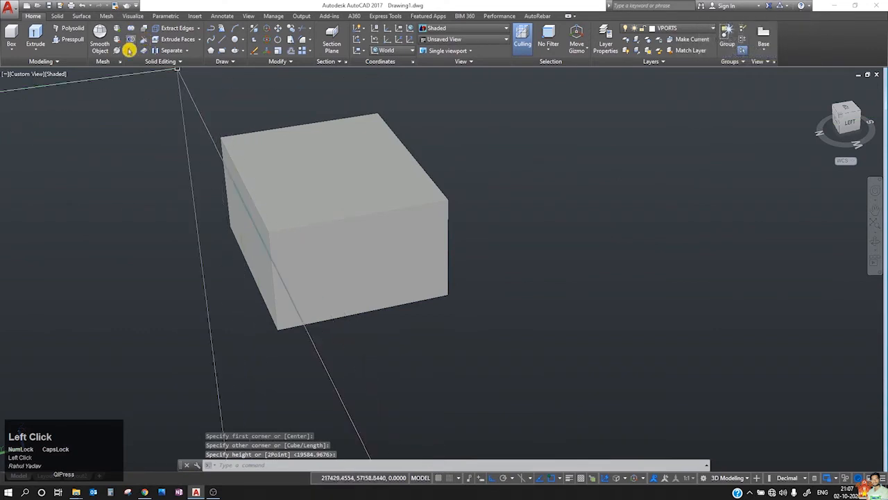
{"action": "left_click", "coordinate": [146, 33]}
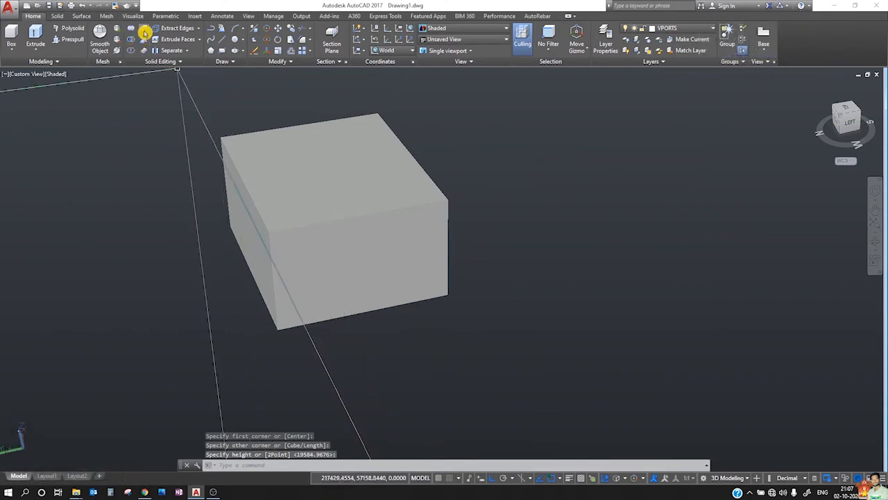
{"action": "left_click", "coordinate": [264, 182]}
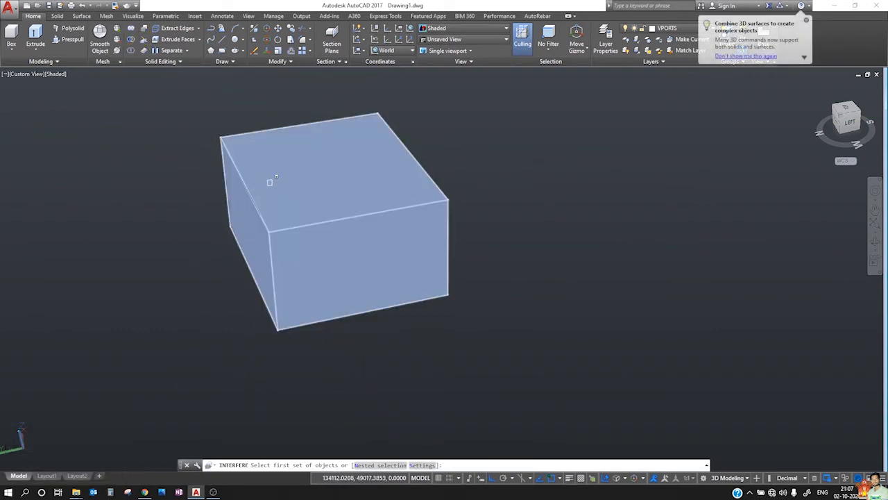
{"action": "left_click", "coordinate": [311, 179]}
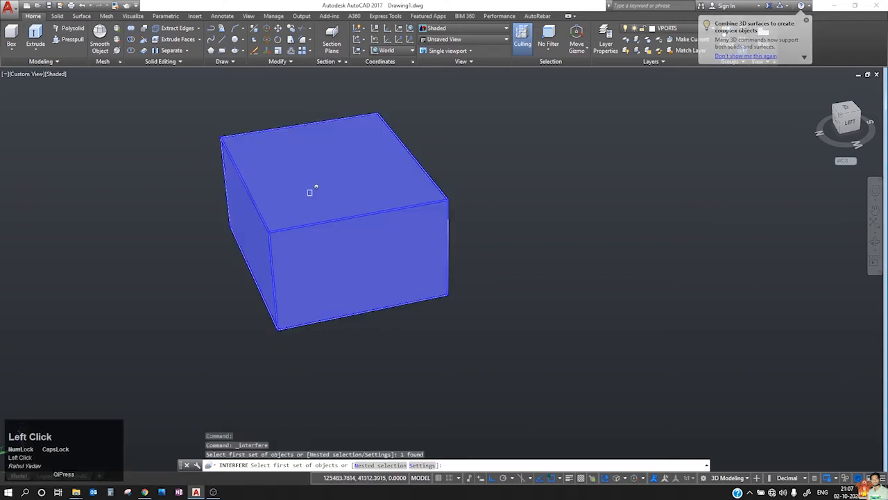
{"action": "key", "text": "Return"}
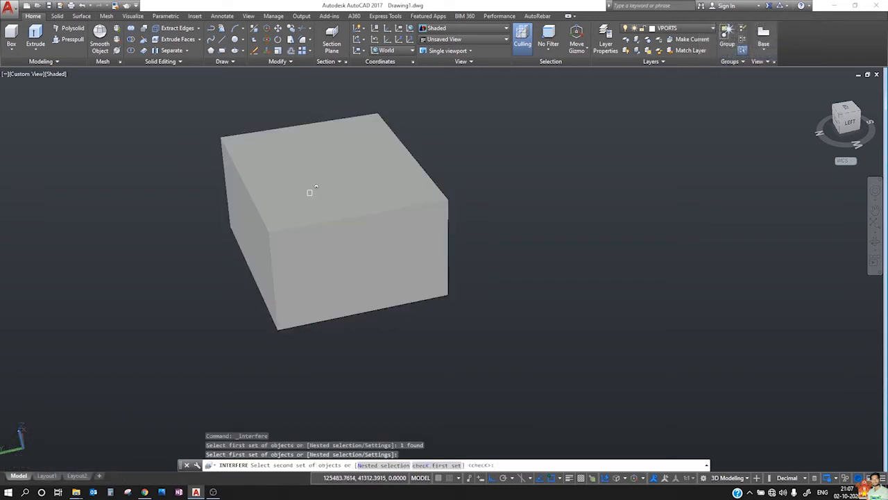
{"action": "key", "text": "Escape"}
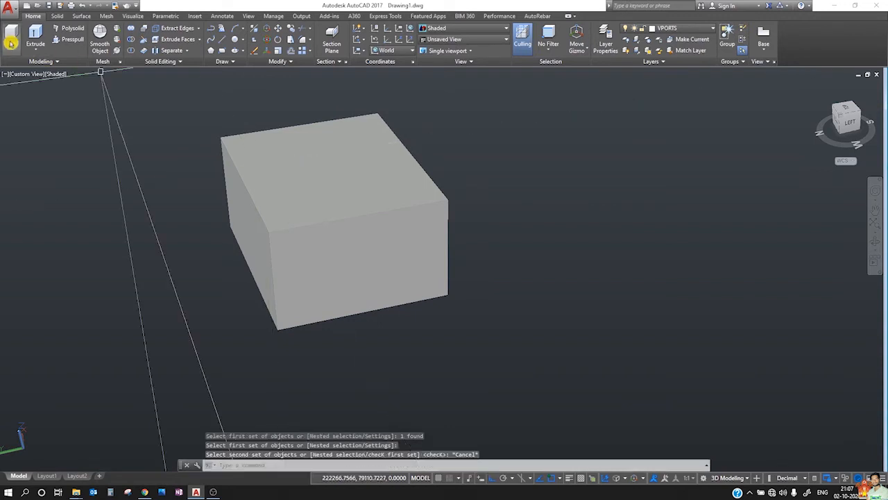
- Create a second, narrower solid box standing apart from the wide box and clear any selection
{"action": "left_click", "coordinate": [11, 39]}
{"action": "left_click", "coordinate": [689, 206]}
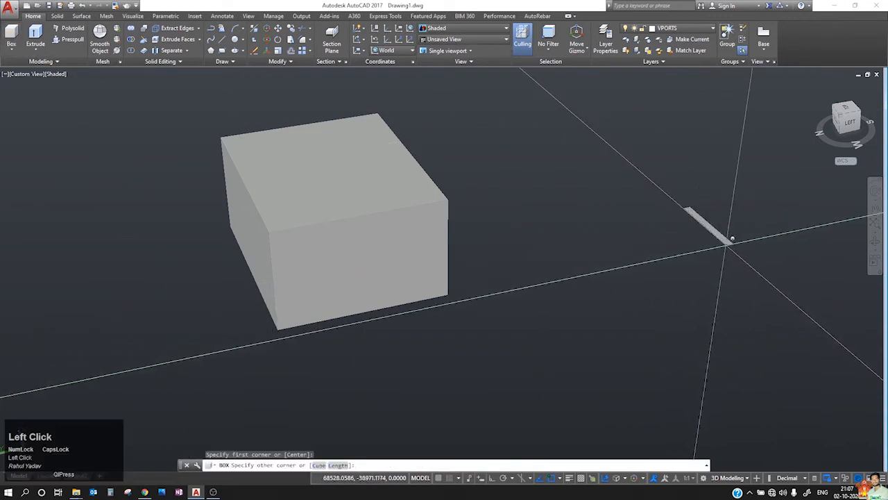
{"action": "left_click", "coordinate": [728, 280]}
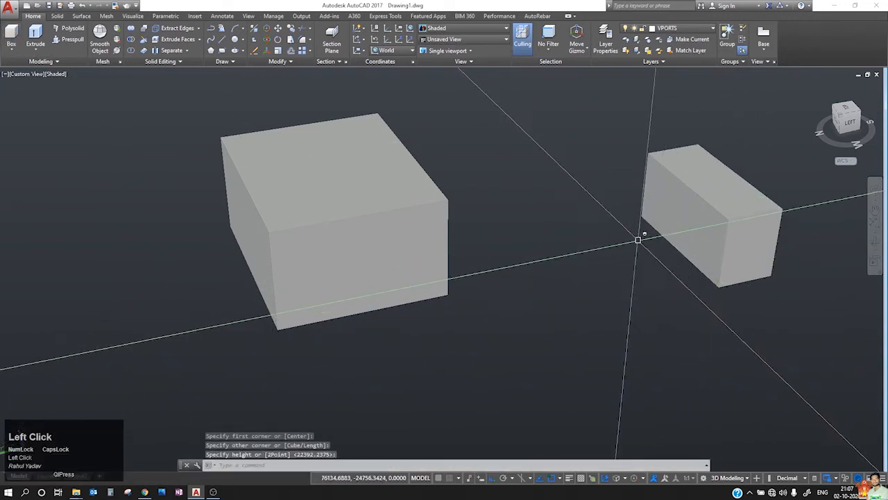
{"action": "left_click", "coordinate": [633, 236]}
{"action": "key", "text": "Escape"}
{"action": "left_click", "coordinate": [678, 224]}
{"action": "key", "text": "Escape"}
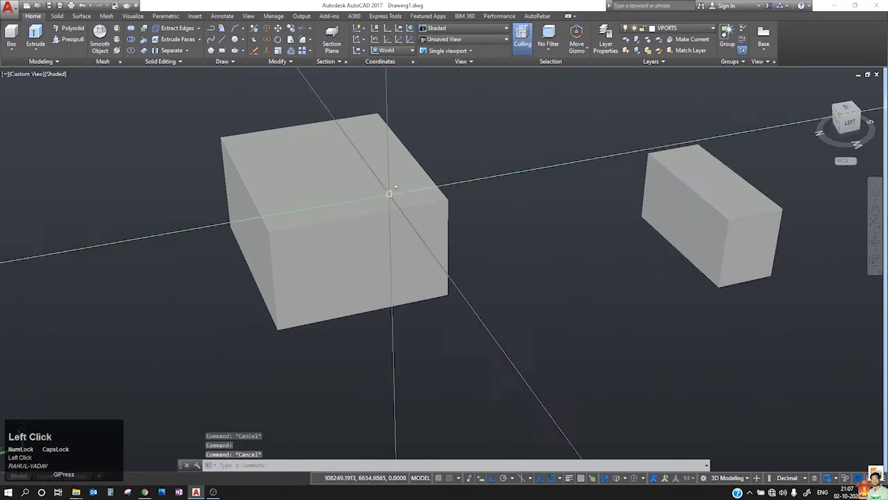
- Start Interference Checking for the two separate boxes
{"action": "left_click", "coordinate": [144, 28]}
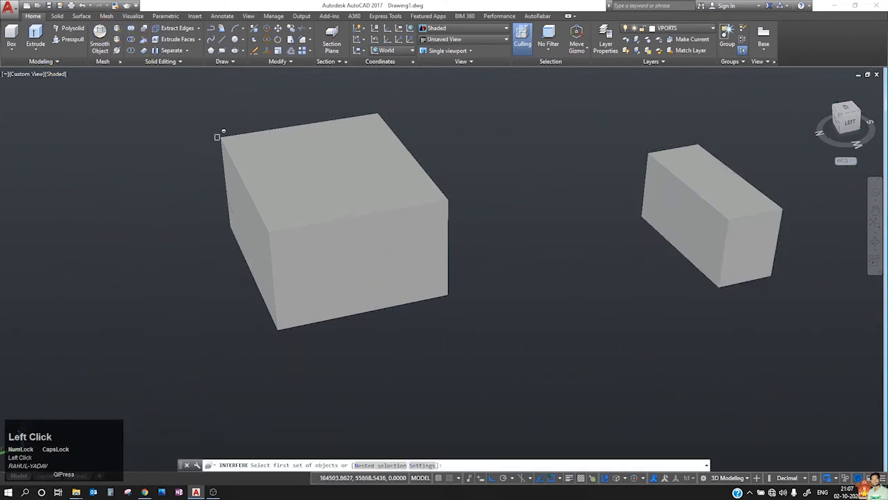
- Cancel the running interference check and move the small box so it partly overlaps the front of the large box
{"action": "left_click", "coordinate": [318, 221]}
{"action": "key", "text": "Escape"}
{"action": "left_click", "coordinate": [789, 167]}
{"action": "left_click", "coordinate": [712, 239]}
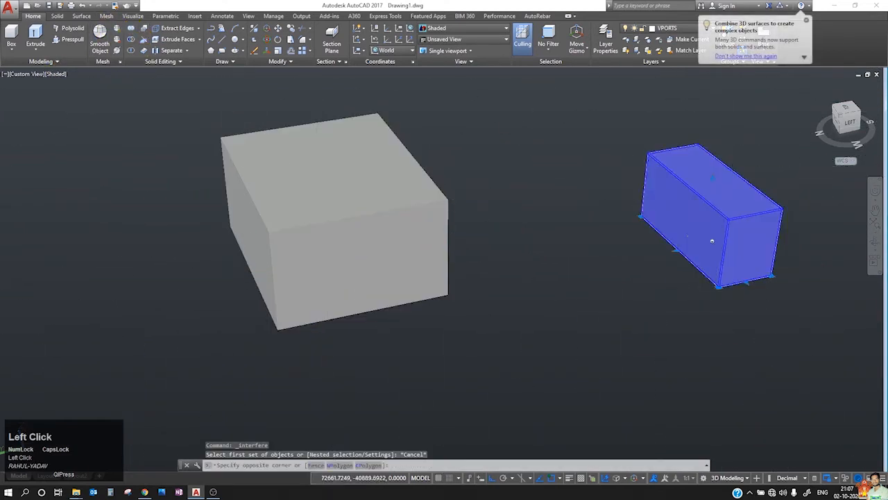
{"action": "type", "text": "m"}
{"action": "key", "text": "space"}
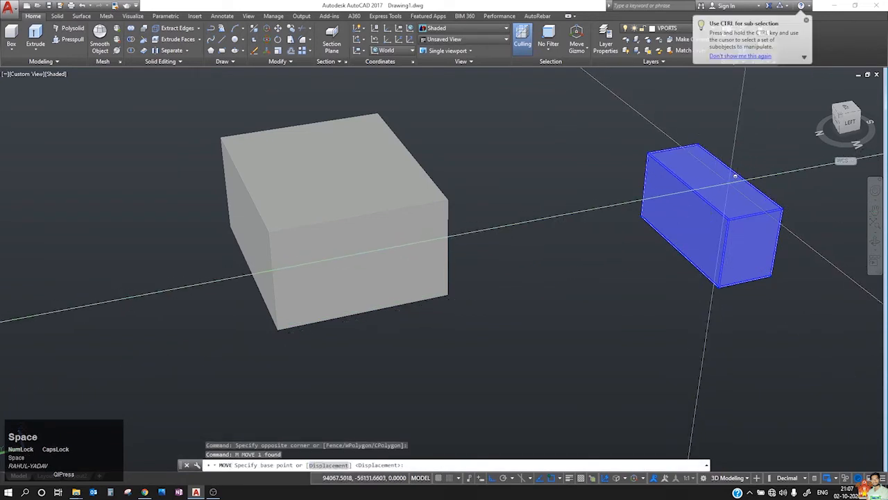
{"action": "left_click", "coordinate": [735, 174]}
{"action": "left_click", "coordinate": [423, 258]}
{"action": "key", "text": "Escape"}
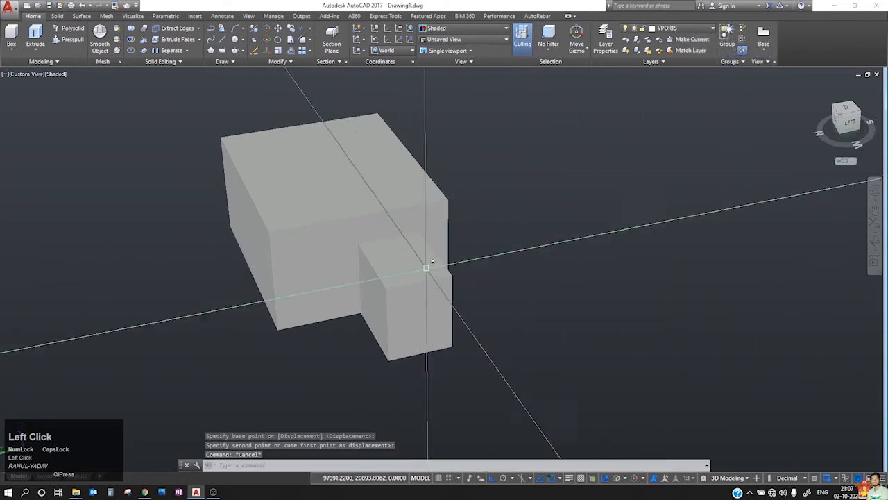
- Run an interference check with the large box as the first set and the small box as the second set
{"action": "left_click", "coordinate": [148, 30]}
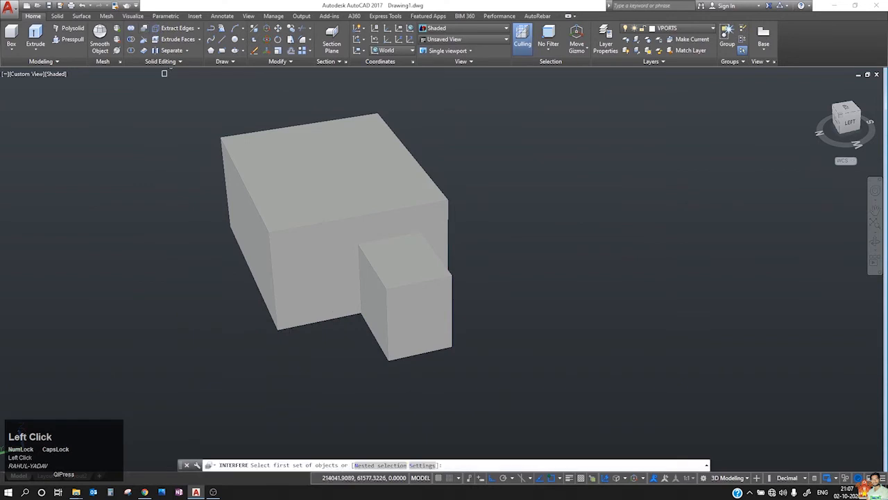
{"action": "left_click", "coordinate": [289, 205]}
{"action": "key", "text": "space"}
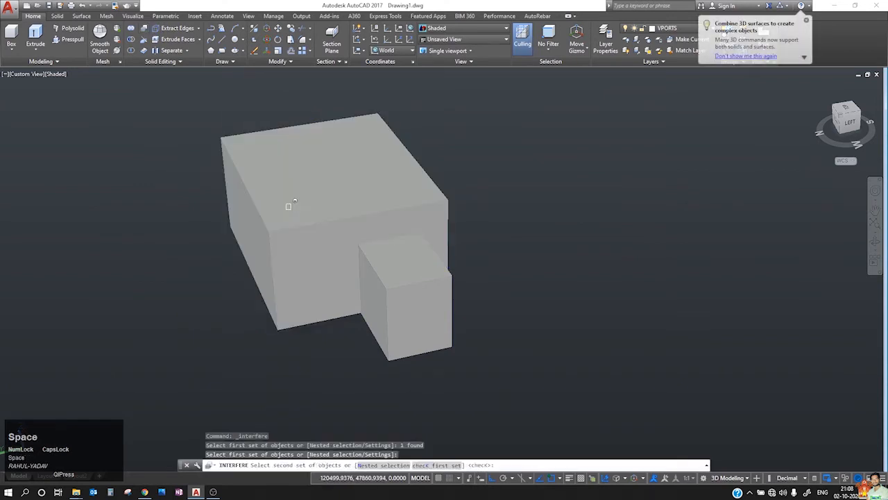
{"action": "left_click", "coordinate": [384, 291]}
{"action": "key", "text": "space"}
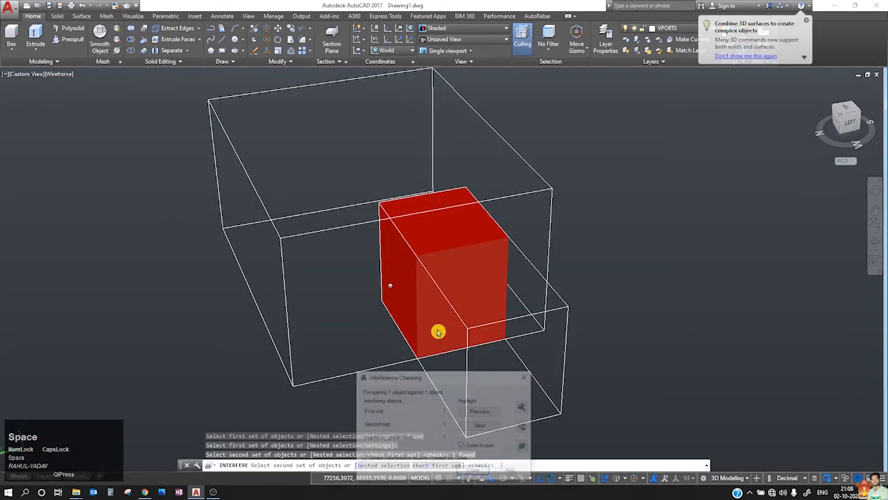
- Cycle through the interfering pair, examine the overlap volume from other angles, and close the interference check with its temporary objects deleted
{"action": "left_click_drag", "start_coordinate": [479, 383], "coordinate": [707, 166]}
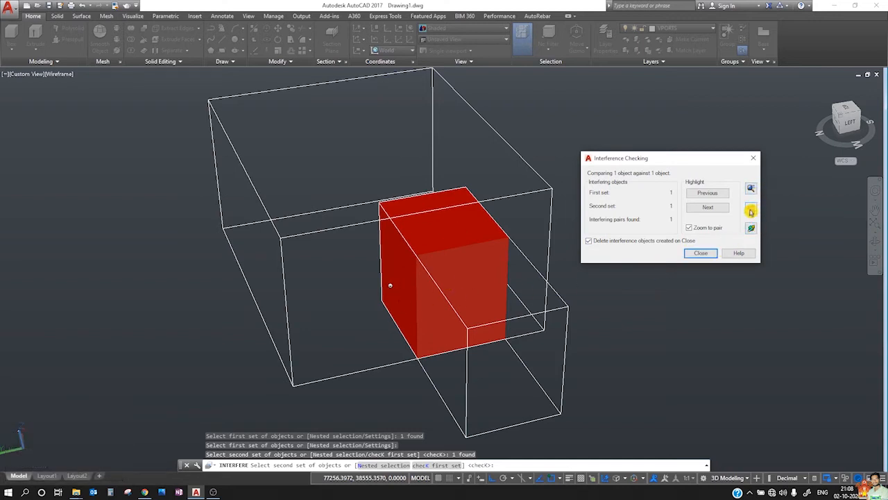
{"action": "left_click", "coordinate": [703, 208]}
{"action": "left_click", "coordinate": [704, 210]}
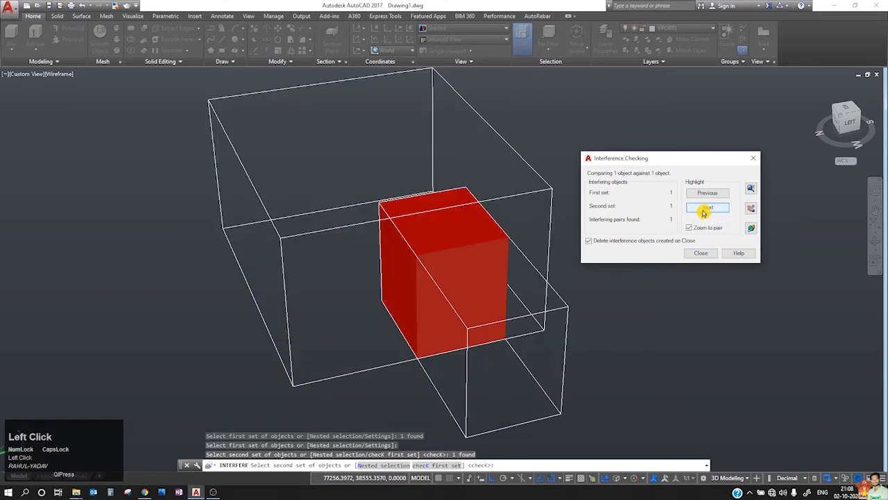
{"action": "left_click", "coordinate": [705, 210]}
{"action": "left_click", "coordinate": [705, 209]}
{"action": "left_click", "coordinate": [755, 210]}
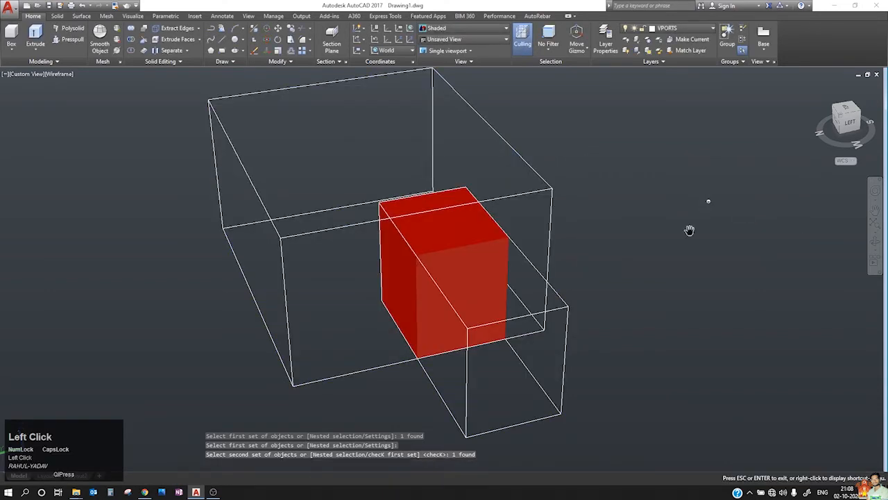
{"action": "left_click_drag", "start_coordinate": [607, 253], "coordinate": [550, 248]}
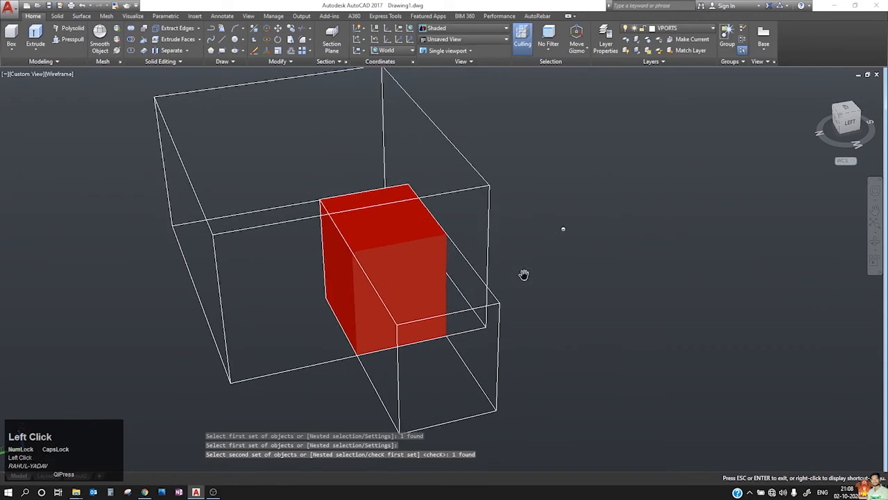
{"action": "key", "text": "Escape"}
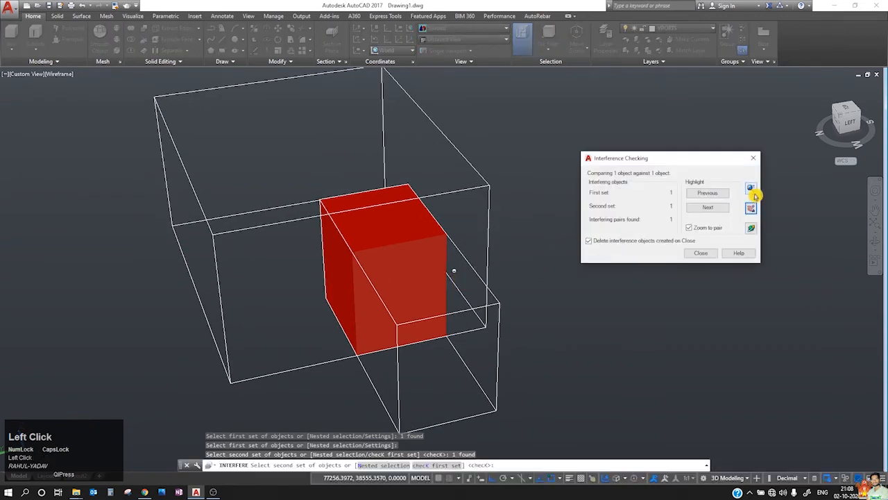
{"action": "left_click", "coordinate": [749, 228]}
{"action": "left_click_drag", "start_coordinate": [551, 295], "coordinate": [168, 114]}
{"action": "left_click", "coordinate": [141, 36]}
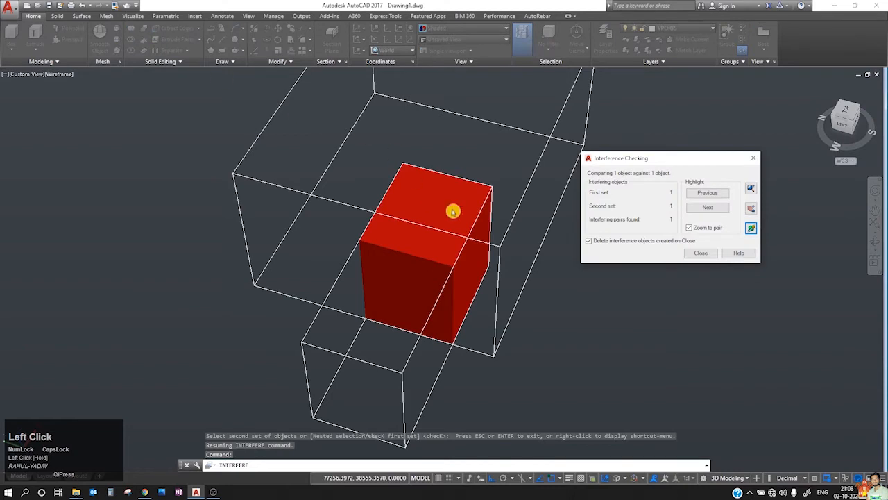
{"action": "left_click", "coordinate": [701, 253]}
- Try to slice the small box with a plane through its top front corner and a second picked point, picking the side to keep
{"action": "left_click", "coordinate": [402, 320]}
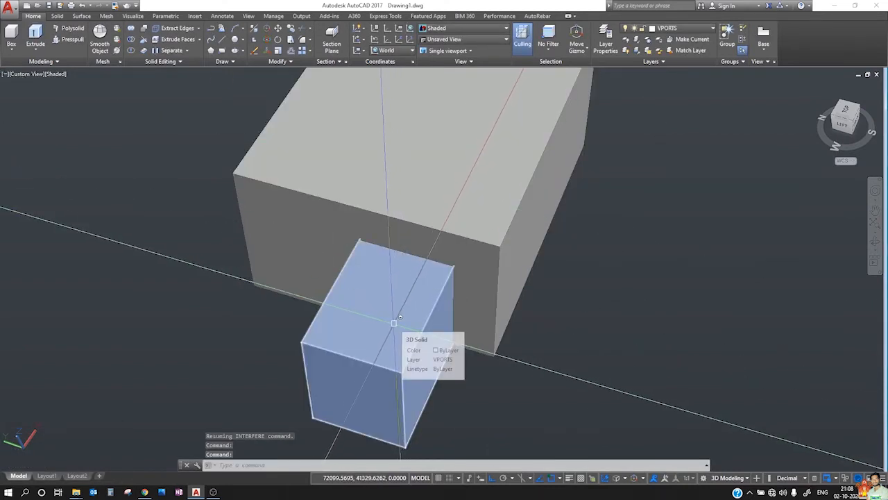
{"action": "left_click", "coordinate": [150, 52]}
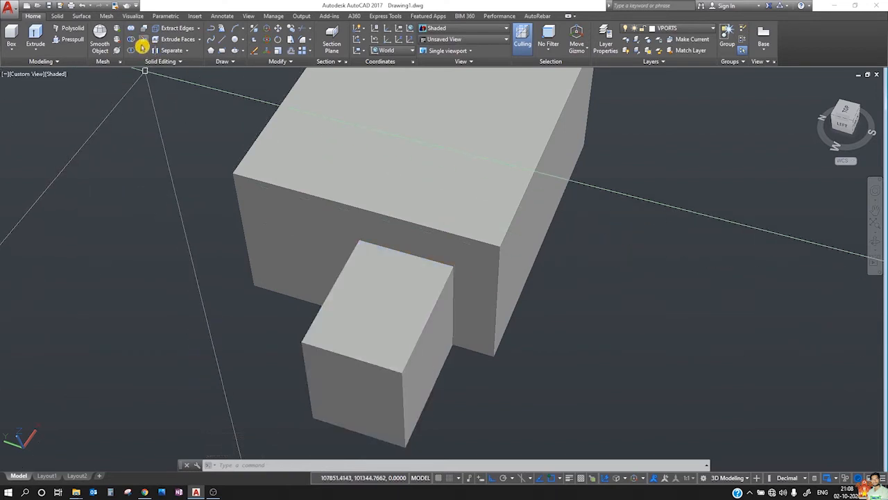
{"action": "left_click", "coordinate": [142, 46]}
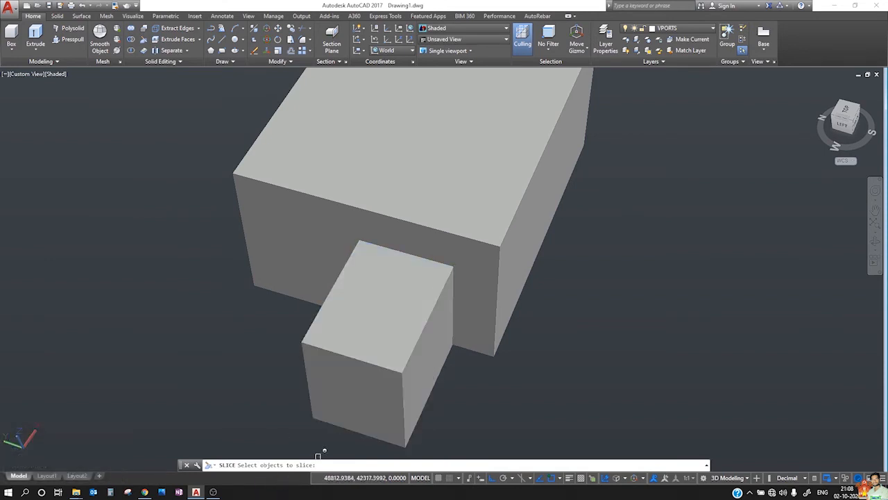
{"action": "left_click", "coordinate": [377, 368]}
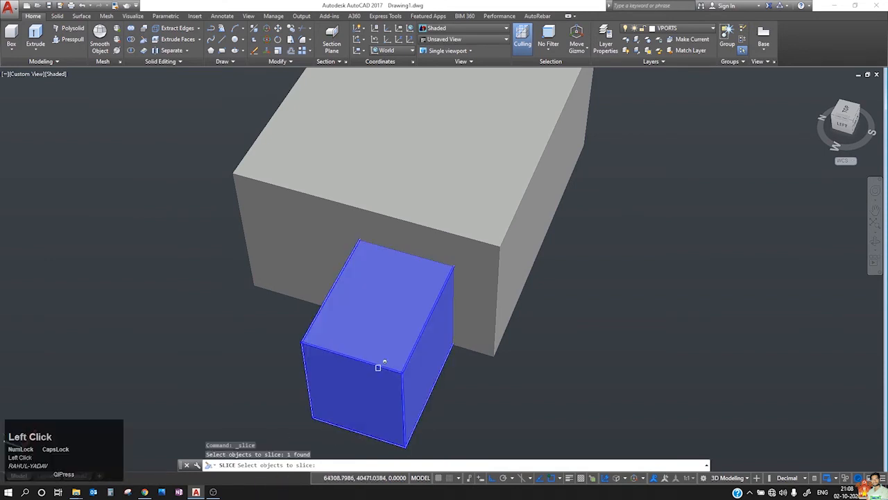
{"action": "key", "text": "space"}
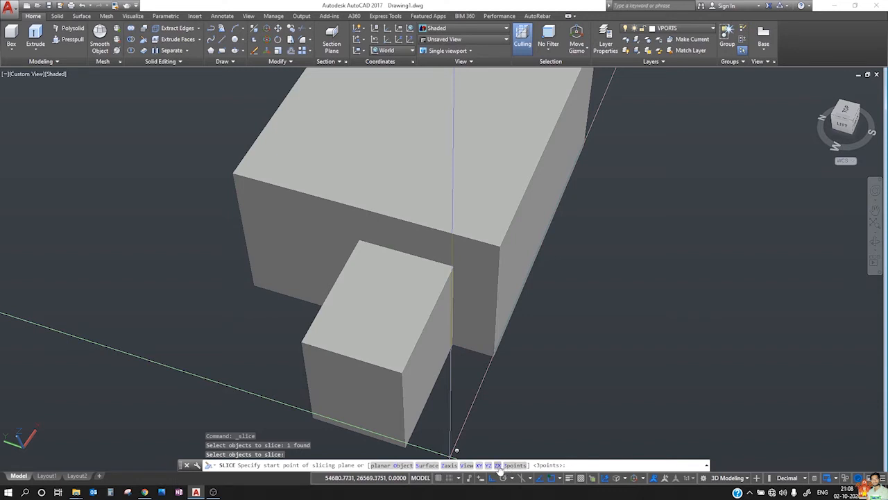
{"action": "left_click", "coordinate": [401, 373]}
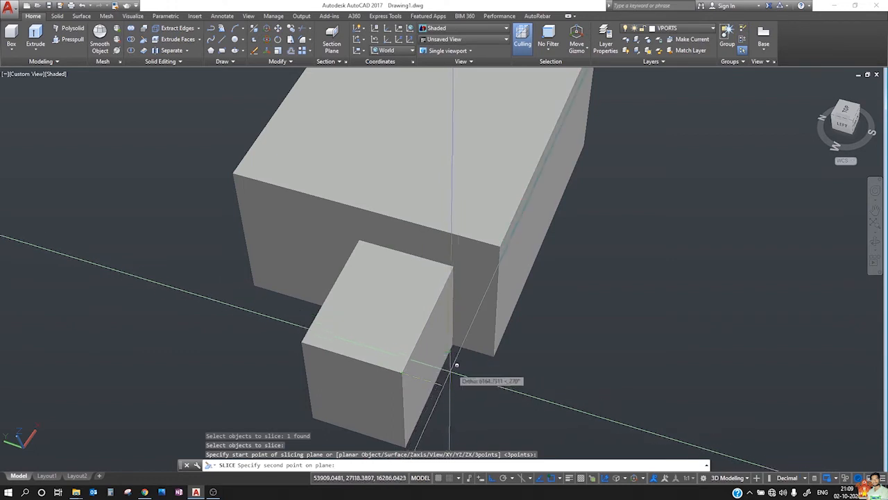
{"action": "middle_click_drag", "start_coordinate": [444, 366], "coordinate": [373, 308], "text": "shift"}
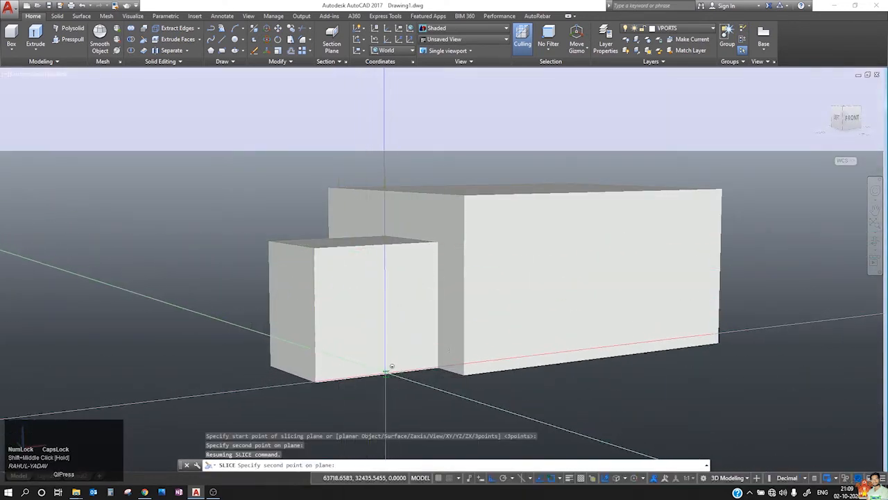
{"action": "left_click", "coordinate": [387, 370]}
{"action": "middle_click_drag", "start_coordinate": [398, 373], "coordinate": [574, 387], "text": "shift"}
{"action": "left_click", "coordinate": [574, 387]}
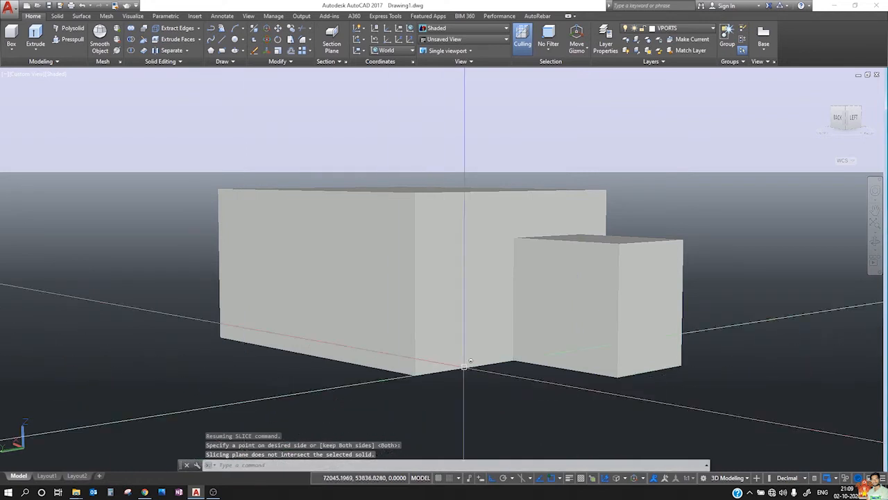
- Try to slice the small box with the Surface option, using the faces of the boxes as the cutting surface
{"action": "left_click", "coordinate": [143, 53]}
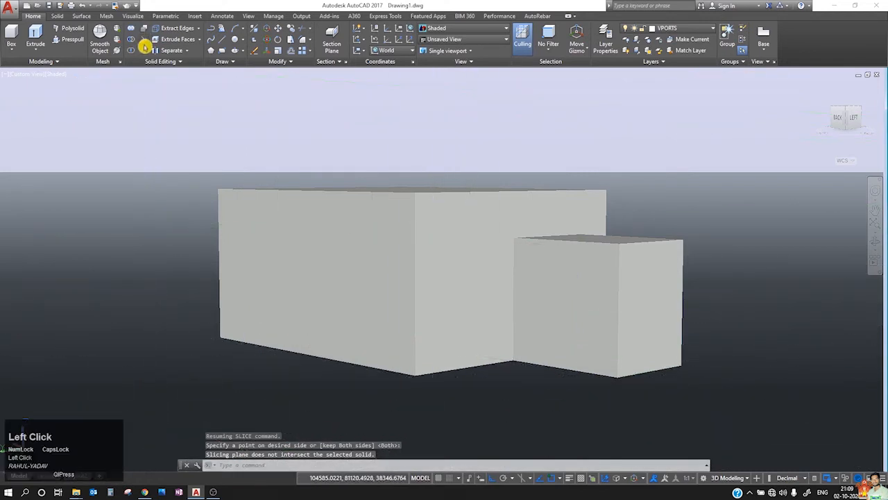
{"action": "left_click", "coordinate": [660, 280]}
{"action": "left_click", "coordinate": [647, 247]}
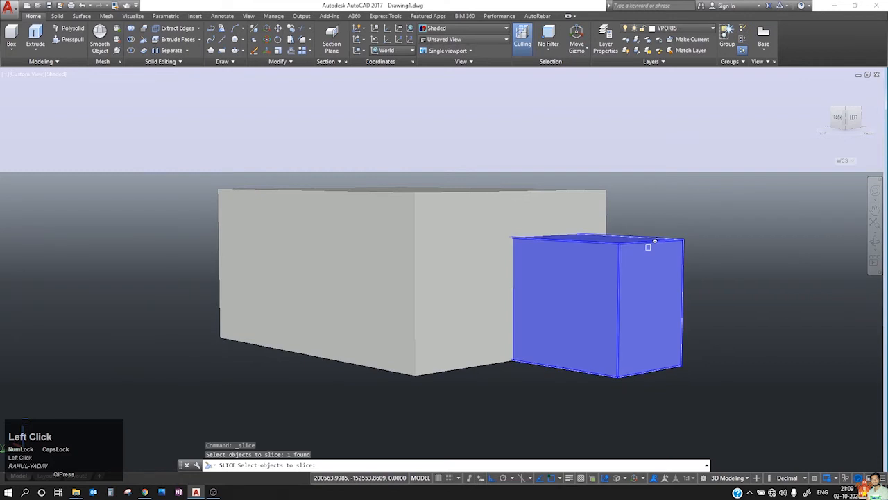
{"action": "key", "text": "space"}
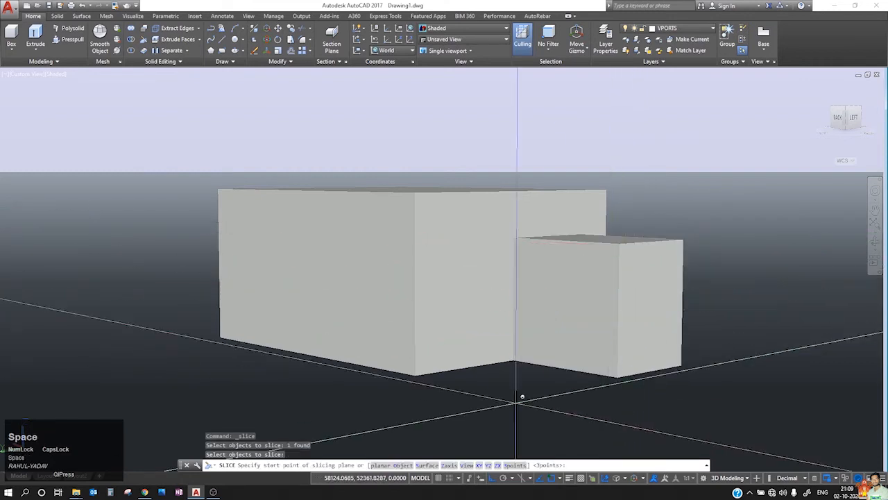
{"action": "left_click", "coordinate": [429, 464]}
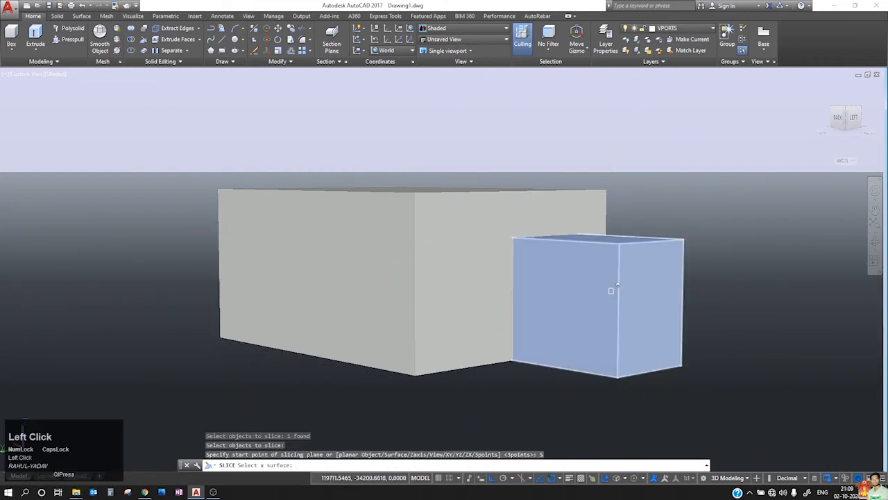
{"action": "left_click", "coordinate": [501, 257]}
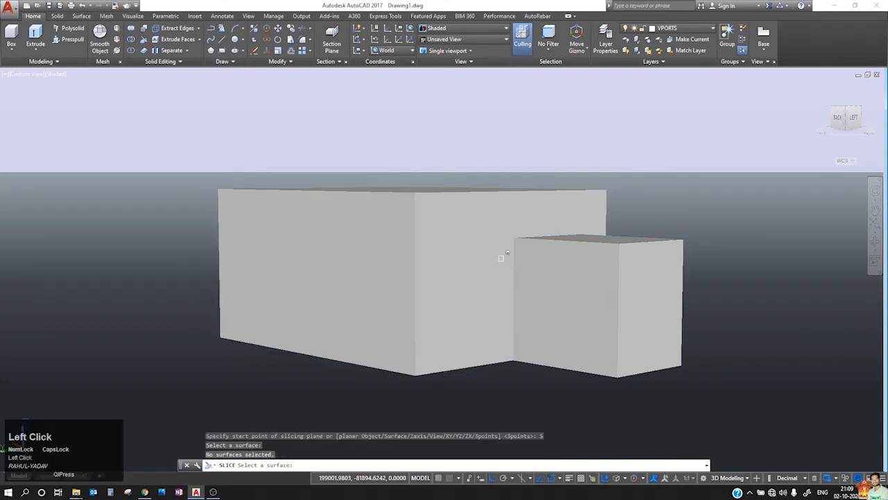
{"action": "left_click", "coordinate": [466, 293]}
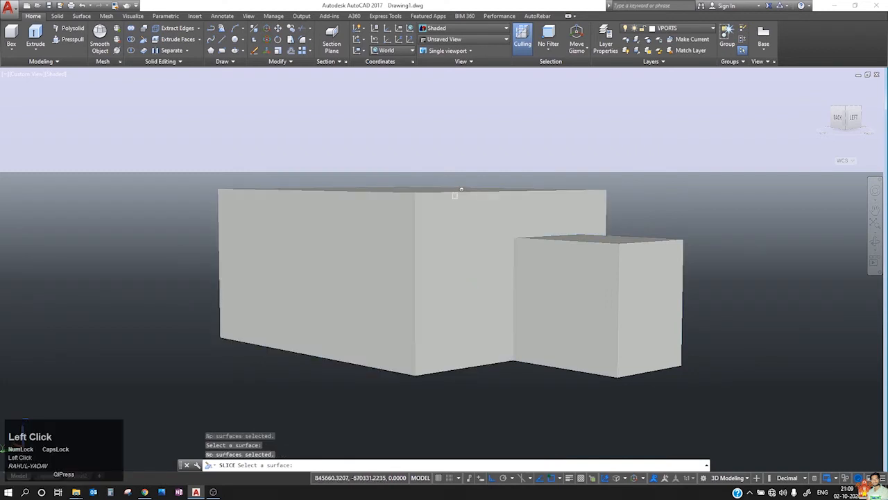
{"action": "left_click", "coordinate": [568, 240]}
{"action": "key", "text": "Escape"}
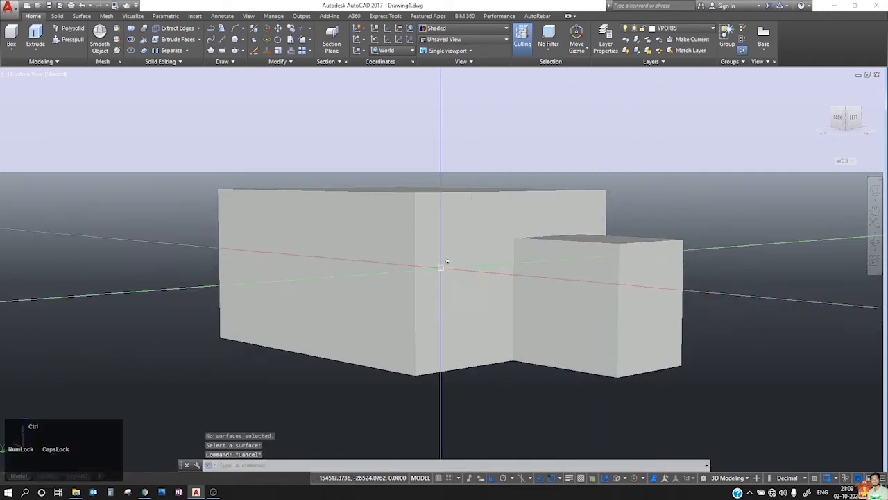
- Move the small box away from the large box and undo that move
{"action": "middle_click_drag", "start_coordinate": [440, 264], "coordinate": [326, 314], "text": "ctrl"}
{"action": "scroll", "coordinate": [458, 278], "scroll_direction": "down", "scroll_amount": 2}
{"action": "middle_click_drag", "start_coordinate": [469, 257], "coordinate": [521, 302]}
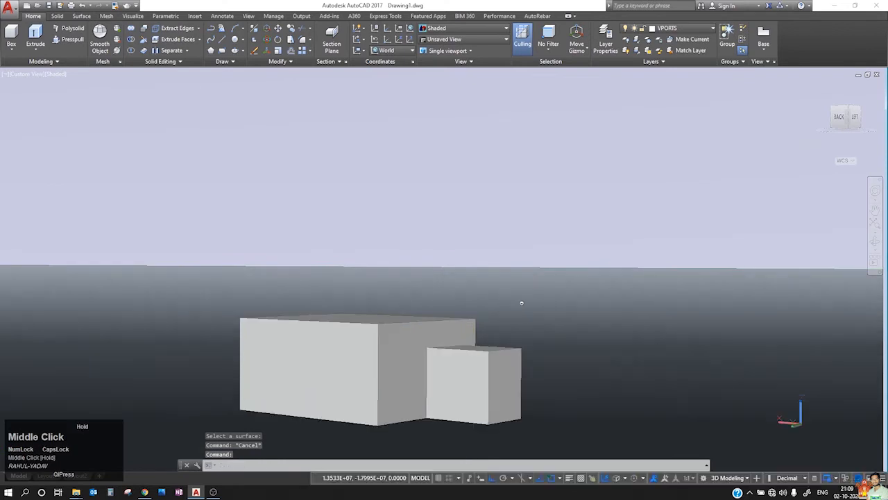
{"action": "middle_click_drag", "start_coordinate": [519, 391], "coordinate": [460, 260], "text": "shift"}
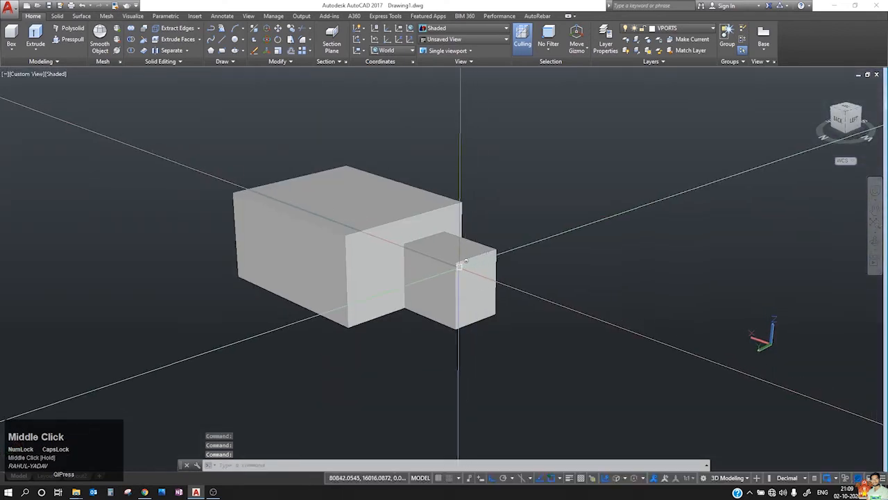
{"action": "left_click", "coordinate": [460, 266]}
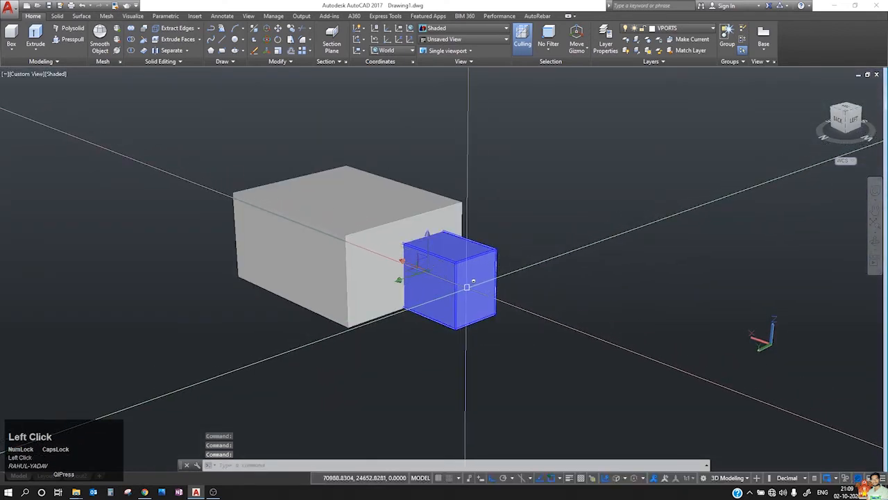
{"action": "type", "text": "m"}
{"action": "key", "text": "space"}
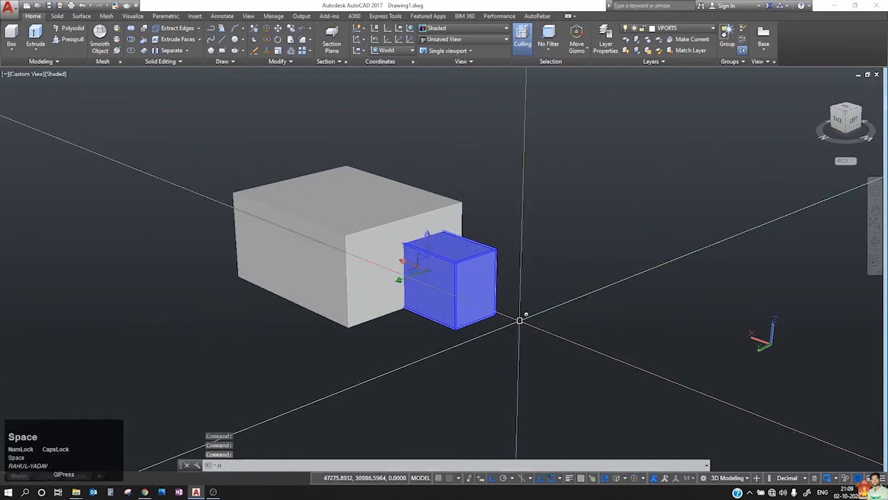
{"action": "left_click", "coordinate": [551, 347]}
{"action": "left_click", "coordinate": [728, 347]}
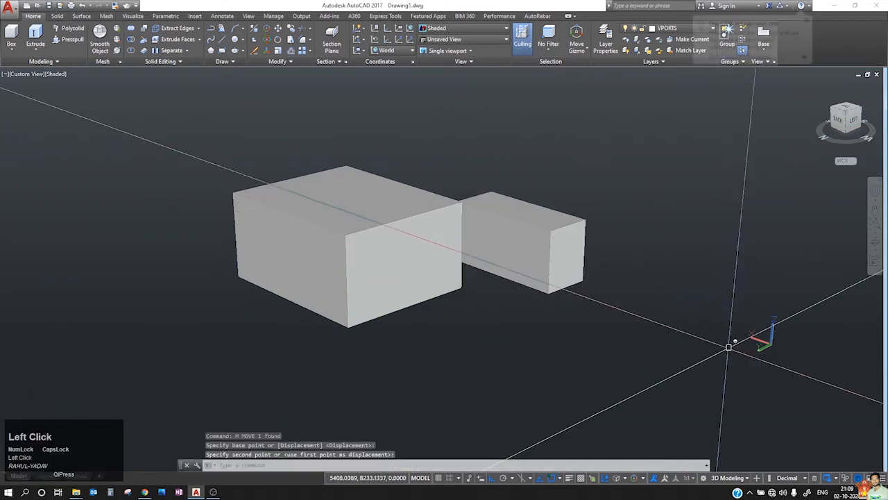
{"action": "key", "text": "ctrl+z"}
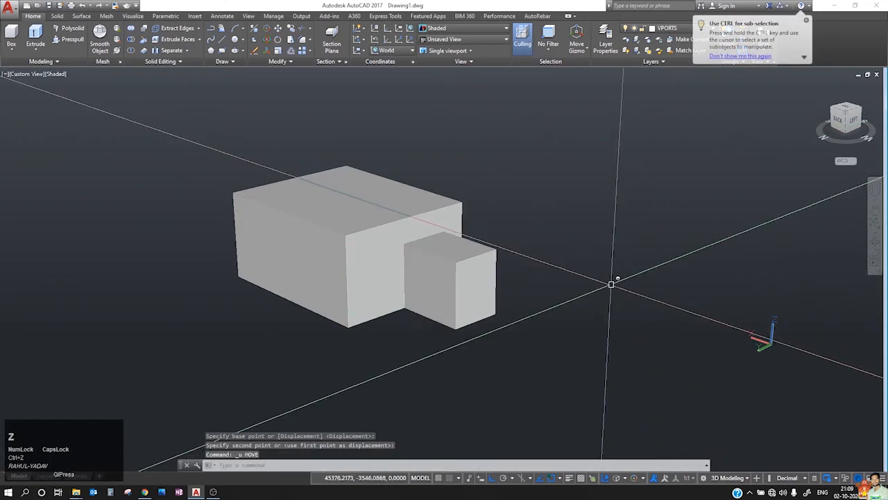
- Try to slice the small box with a plane through both ends of its vertical edge against the large box, picking the side to keep
{"action": "key", "text": "Escape"}
{"action": "left_click", "coordinate": [141, 43]}
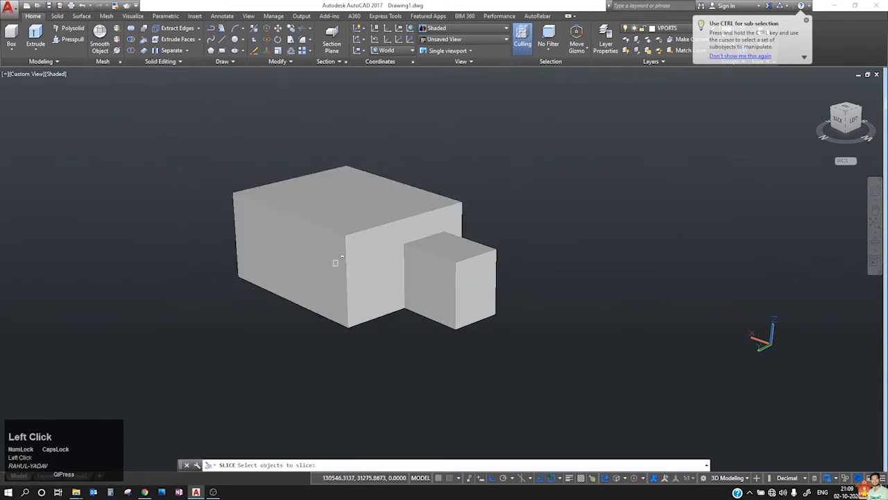
{"action": "left_click", "coordinate": [463, 285]}
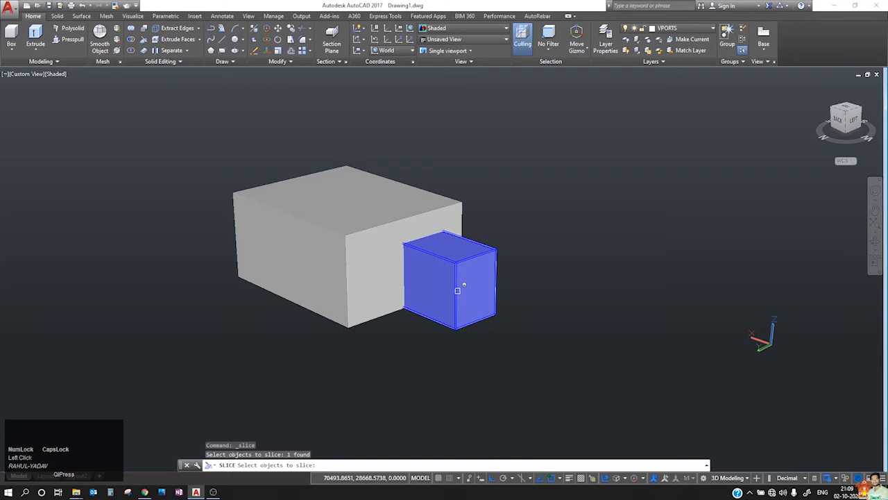
{"action": "key", "text": "Return"}
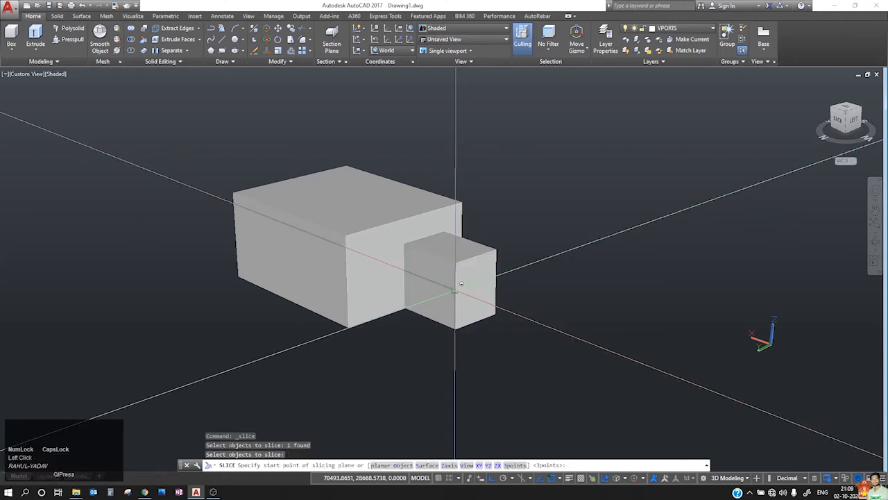
{"action": "scroll", "coordinate": [434, 236], "scroll_direction": "up", "scroll_amount": 2}
{"action": "scroll", "coordinate": [433, 221], "scroll_direction": "up", "scroll_amount": 4}
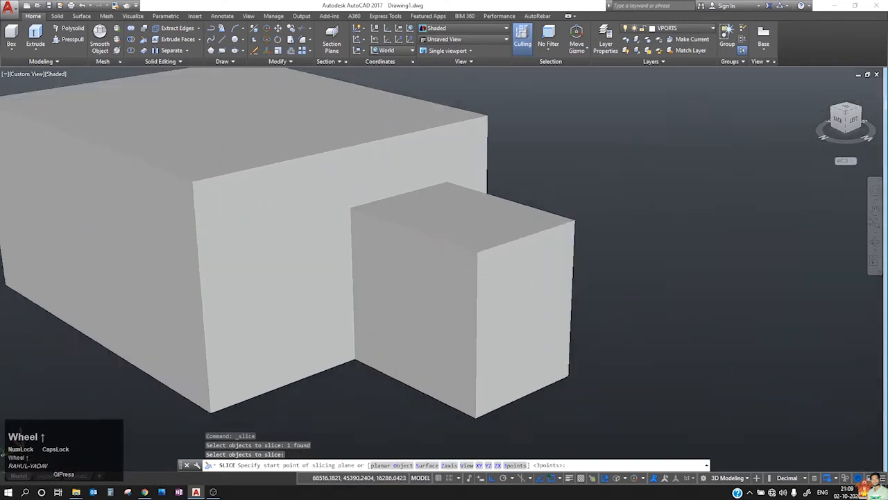
{"action": "scroll", "coordinate": [303, 175], "scroll_direction": "up", "scroll_amount": 3}
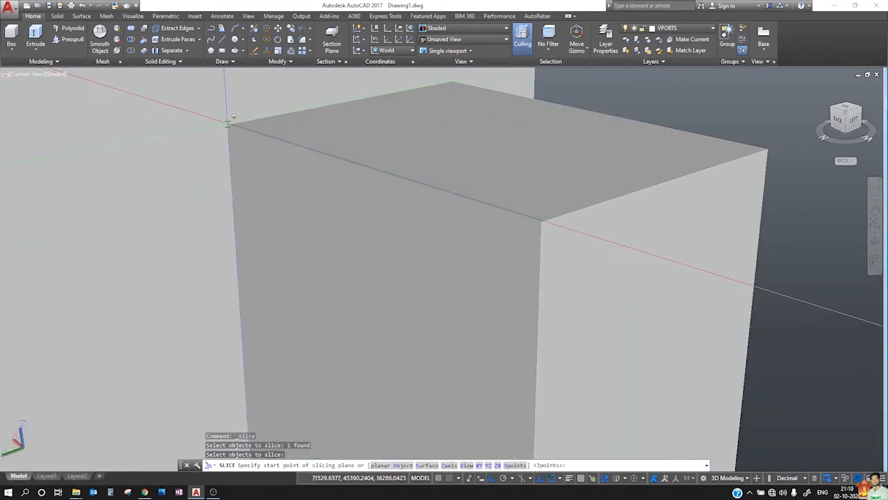
{"action": "left_click", "coordinate": [235, 118]}
{"action": "middle_click_drag", "start_coordinate": [264, 284], "coordinate": [381, 172]}
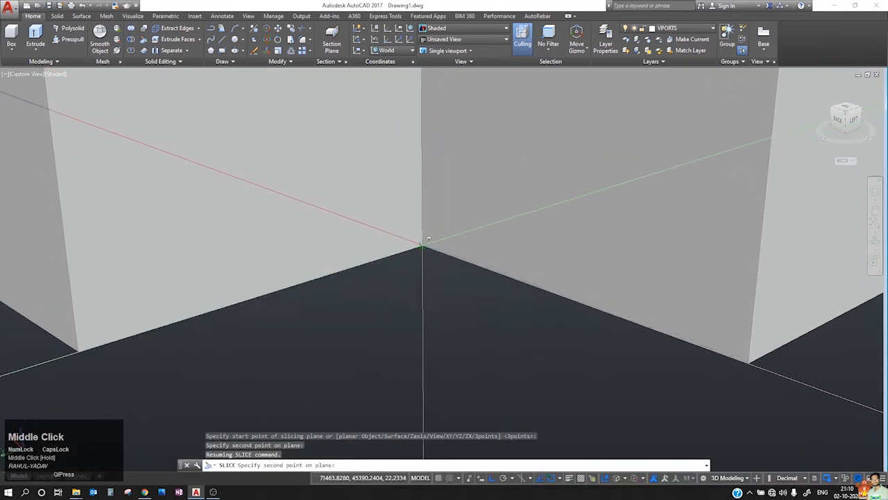
{"action": "left_click", "coordinate": [423, 245]}
{"action": "middle_click_drag", "start_coordinate": [482, 284], "coordinate": [330, 281], "text": "shift"}
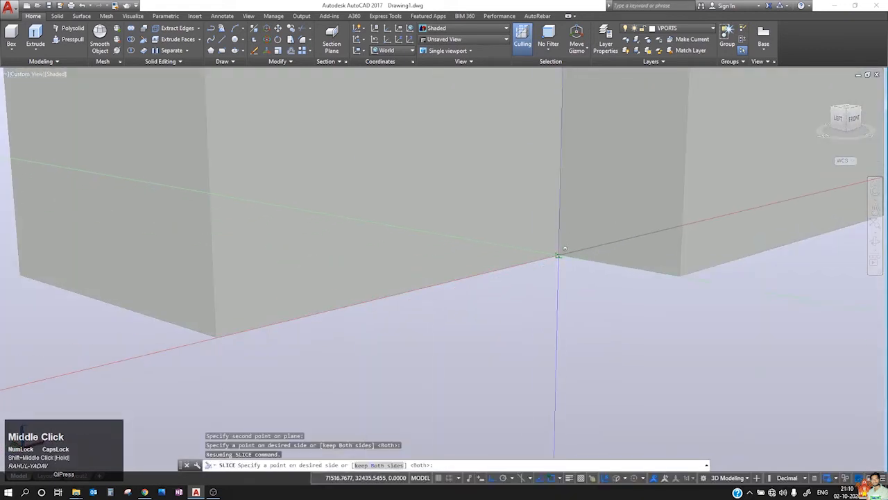
{"action": "left_click", "coordinate": [562, 298]}
{"action": "scroll", "coordinate": [489, 298], "scroll_direction": "down", "scroll_amount": 5}
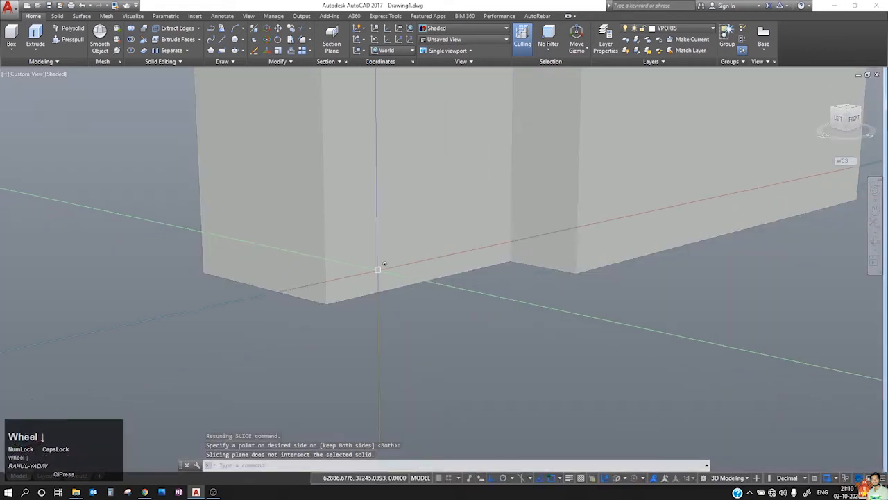
{"action": "left_click", "coordinate": [378, 270]}
{"action": "scroll", "coordinate": [444, 256], "scroll_direction": "down", "scroll_amount": 3}
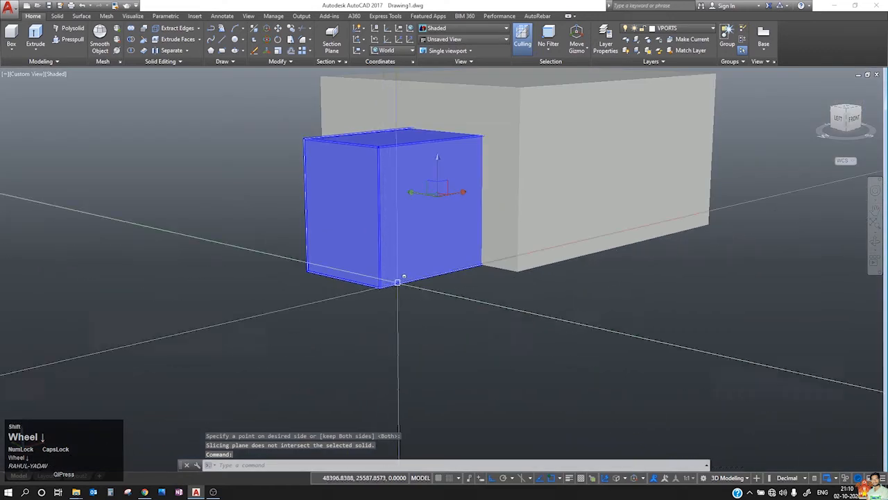
{"action": "middle_click_drag", "start_coordinate": [398, 282], "coordinate": [429, 381], "text": "shift"}
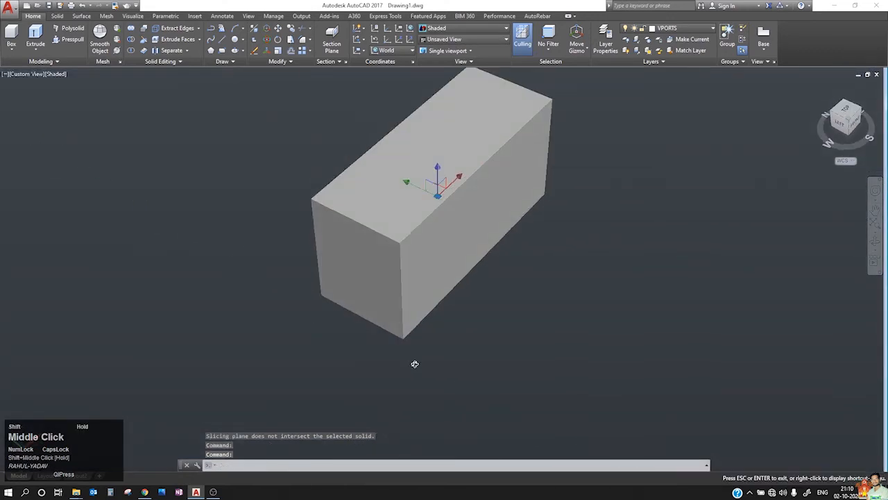
{"action": "scroll", "coordinate": [410, 347], "scroll_direction": "down", "scroll_amount": 1}
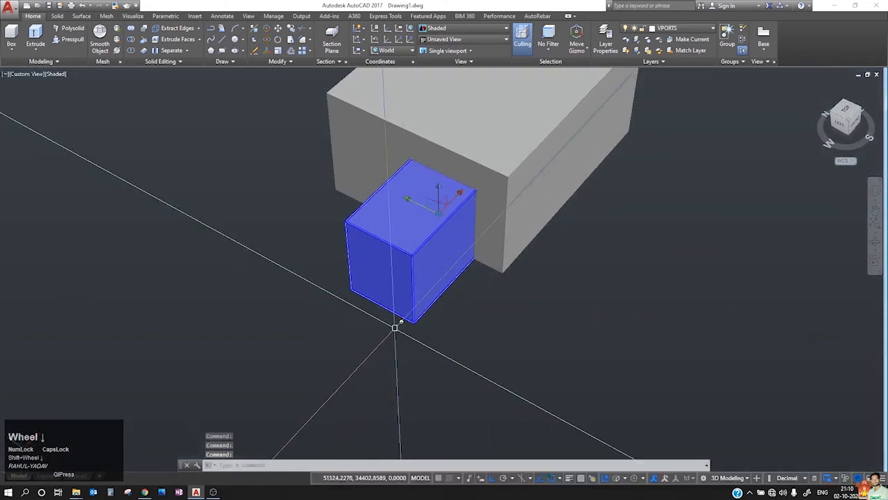
{"action": "type", "text": "slice"}
{"action": "key", "text": "Return"}
{"action": "left_click", "coordinate": [427, 237]}
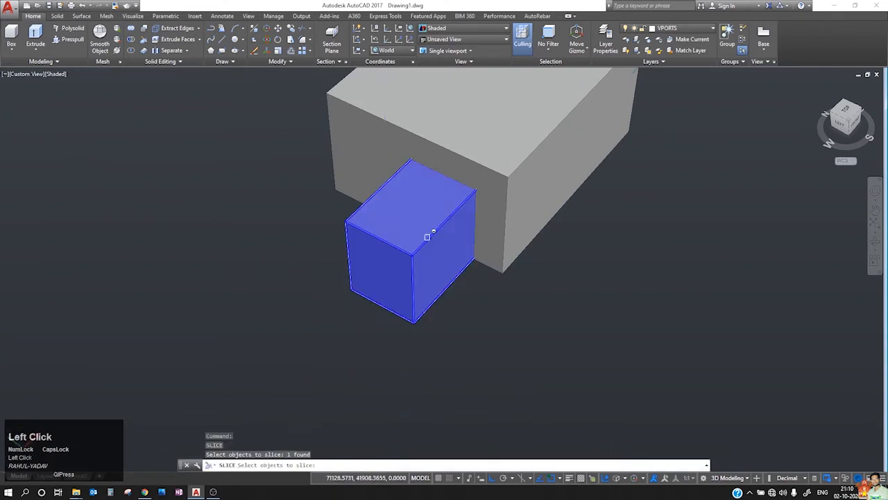
{"action": "left_click", "coordinate": [460, 365]}
{"action": "left_click", "coordinate": [206, 127]}
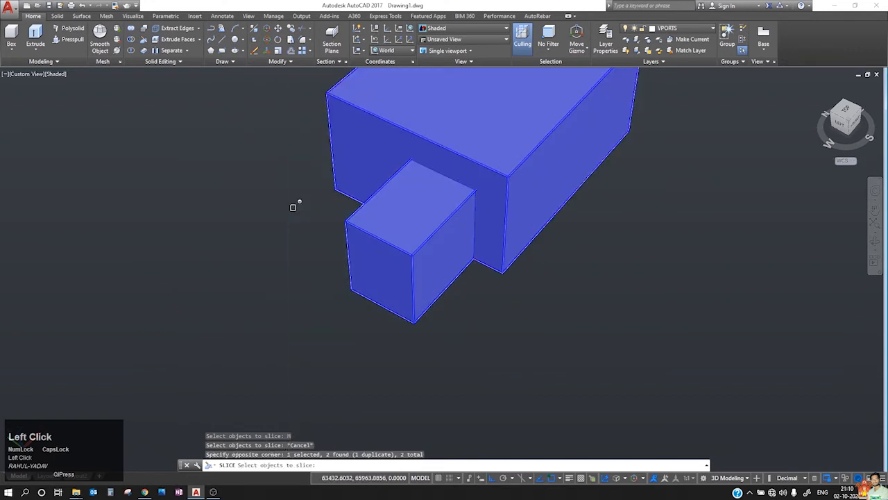
{"action": "key", "text": "Escape"}
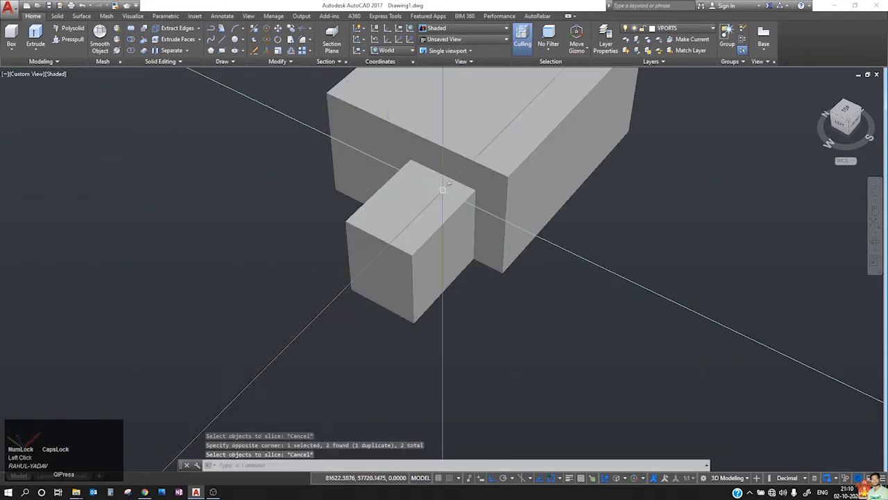
- Try to move the small box vertically along the Z axis with the move gizmo
{"action": "left_click", "coordinate": [479, 164]}
{"action": "key", "text": "Escape"}
{"action": "left_click", "coordinate": [416, 201]}
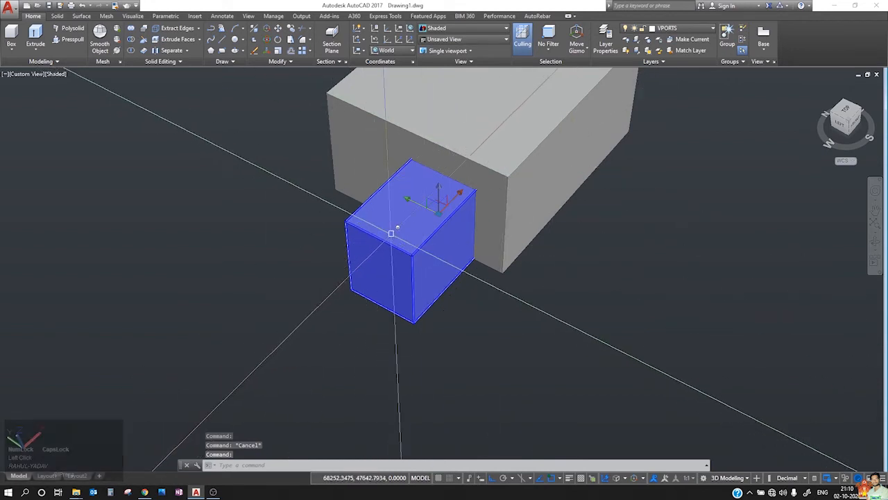
{"action": "key", "text": "Escape"}
{"action": "left_click", "coordinate": [410, 236]}
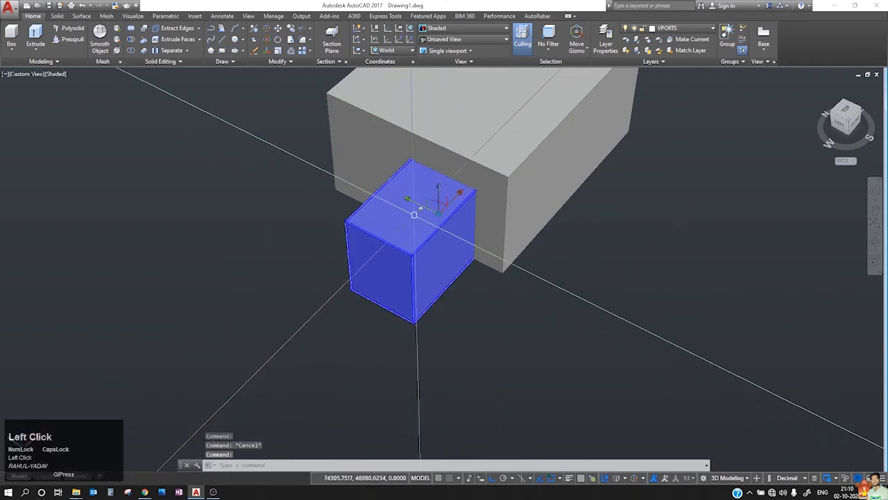
{"action": "left_click_drag", "start_coordinate": [438, 207], "coordinate": [448, 157]}
{"action": "key", "text": "Escape"}
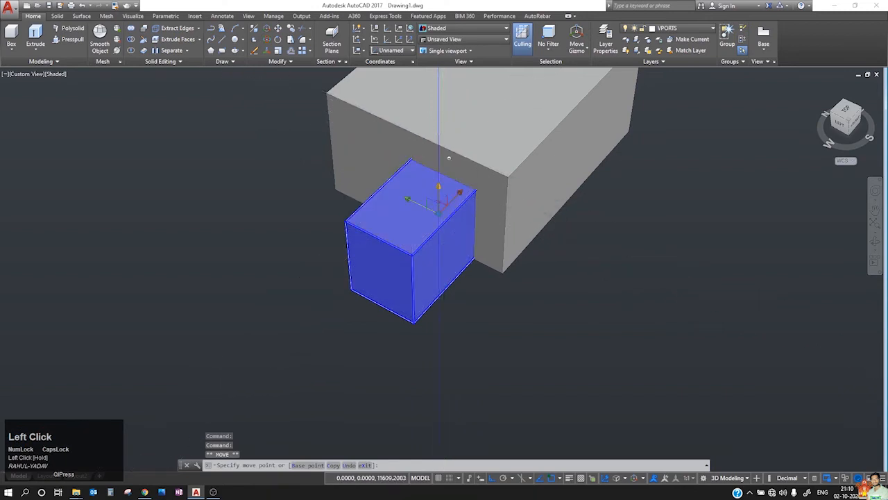
- Delete both the large box and the small box from the drawing
{"action": "middle_click", "coordinate": [429, 220]}
{"action": "middle_click_drag", "start_coordinate": [429, 220], "coordinate": [228, 358]}
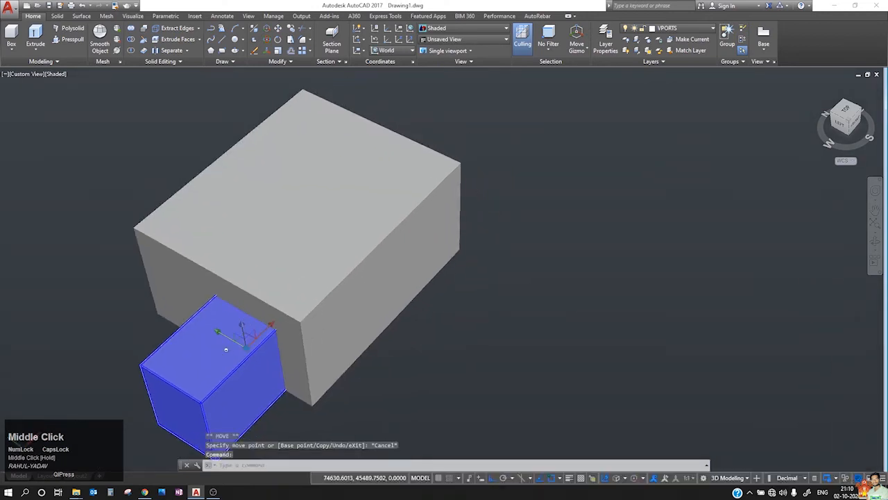
{"action": "left_click", "coordinate": [267, 231]}
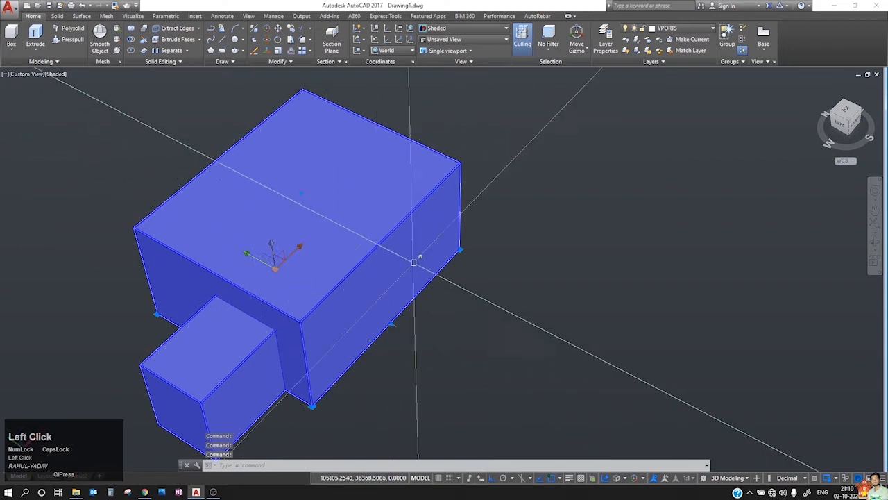
{"action": "scroll", "coordinate": [416, 263], "scroll_direction": "down", "scroll_amount": 4}
{"action": "key", "text": "Escape"}
{"action": "left_click", "coordinate": [454, 354]}
{"action": "left_click", "coordinate": [254, 218]}
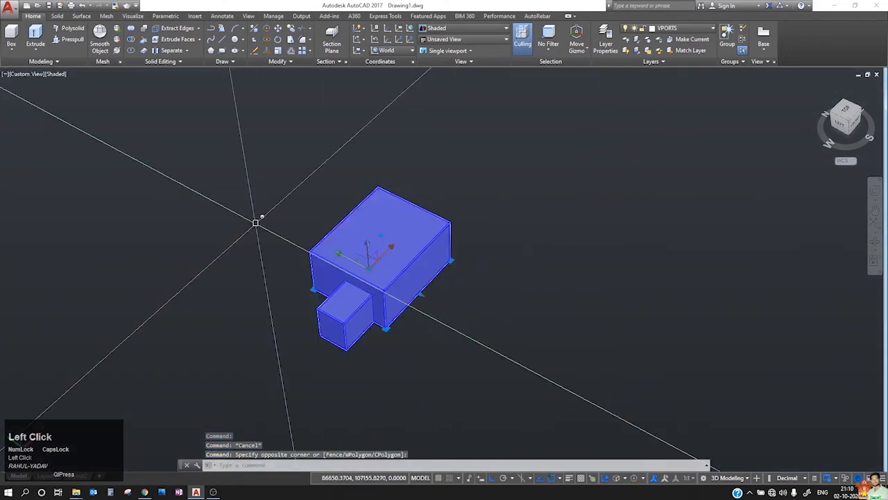
{"action": "key", "text": "Delete"}
- Draw a new solid box from two picked base corners and a picked height
{"action": "left_click", "coordinate": [11, 34]}
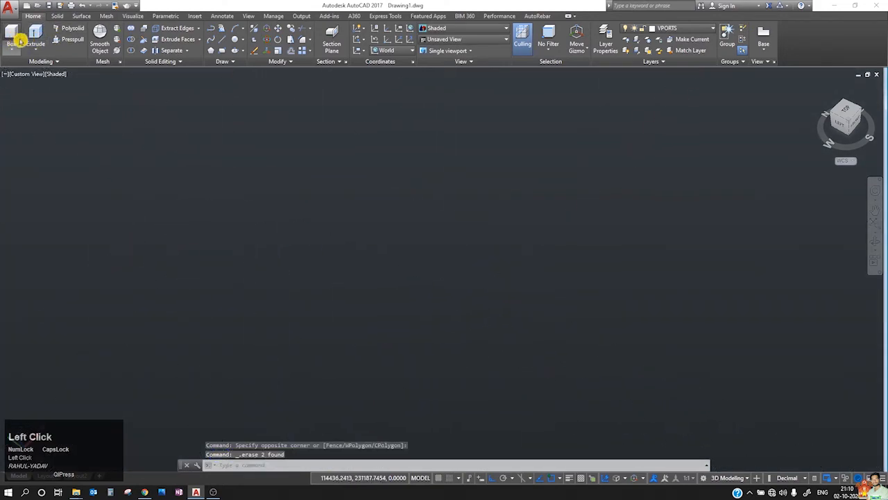
{"action": "left_click", "coordinate": [254, 203]}
{"action": "left_click", "coordinate": [313, 319]}
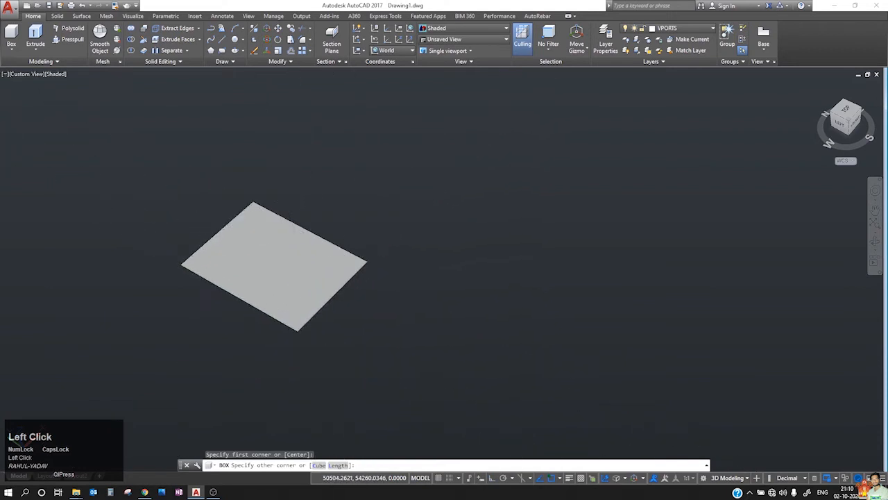
{"action": "left_click", "coordinate": [318, 254]}
- Select the new box and move it to a new position with the move gizmo
{"action": "left_click", "coordinate": [261, 215]}
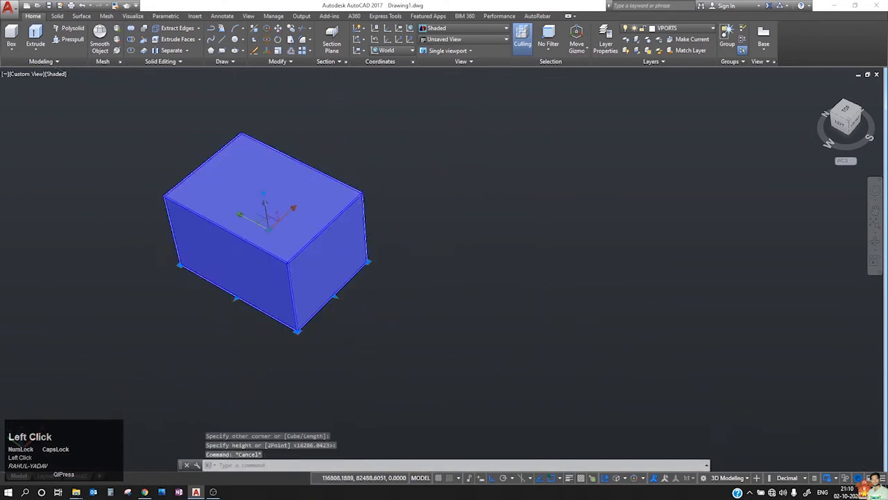
{"action": "scroll", "coordinate": [264, 208], "scroll_direction": "up", "scroll_amount": 3}
{"action": "middle_click_drag", "start_coordinate": [264, 208], "coordinate": [502, 292]}
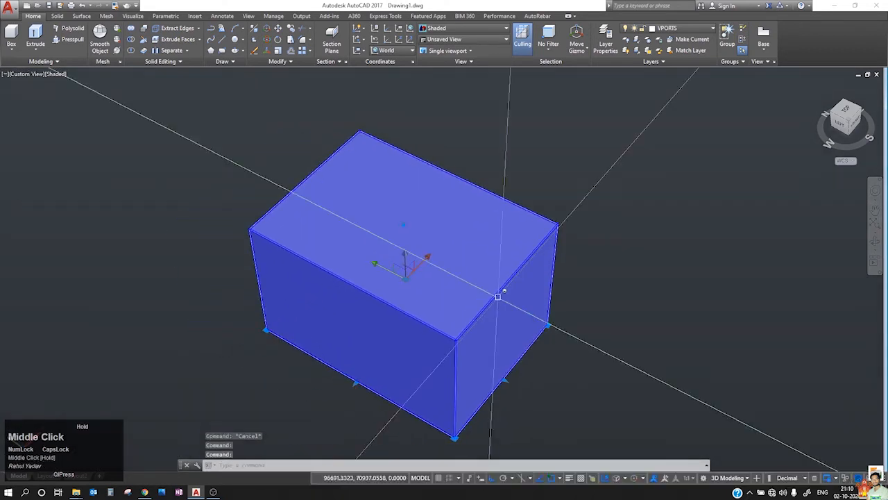
{"action": "left_click", "coordinate": [508, 379]}
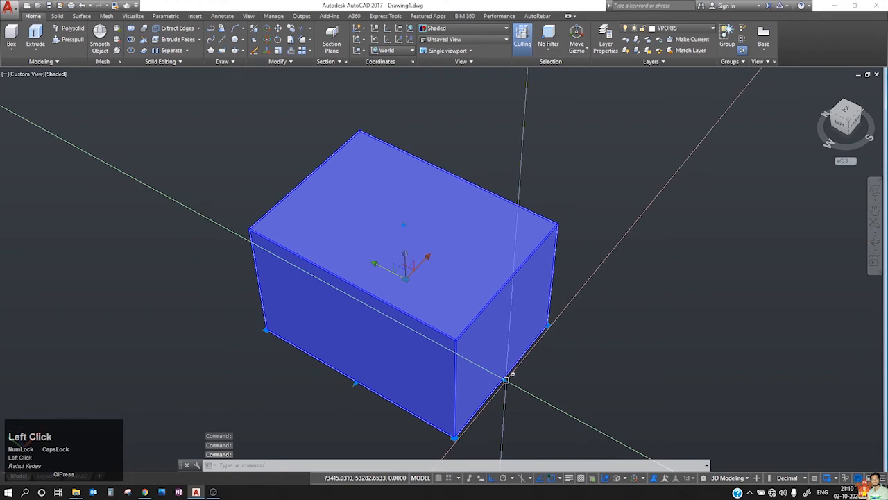
{"action": "key", "text": "Escape"}
{"action": "left_click", "coordinate": [322, 321]}
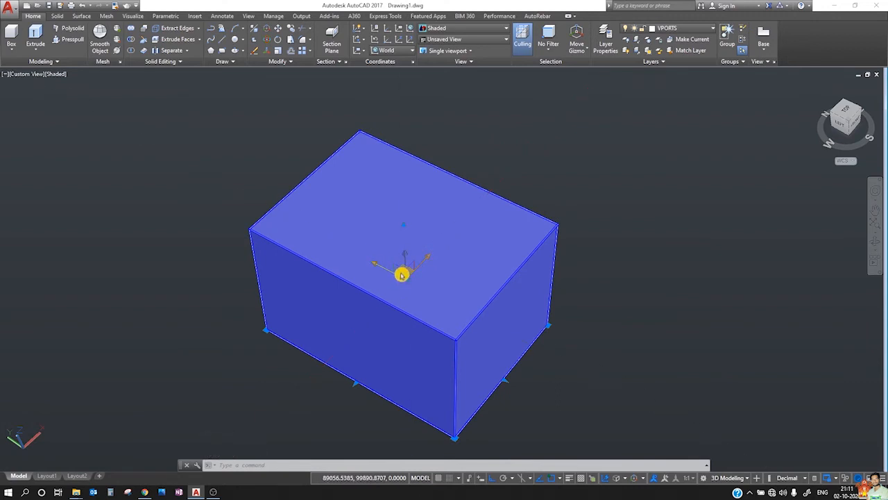
{"action": "scroll", "coordinate": [402, 275], "scroll_direction": "up", "scroll_amount": 6}
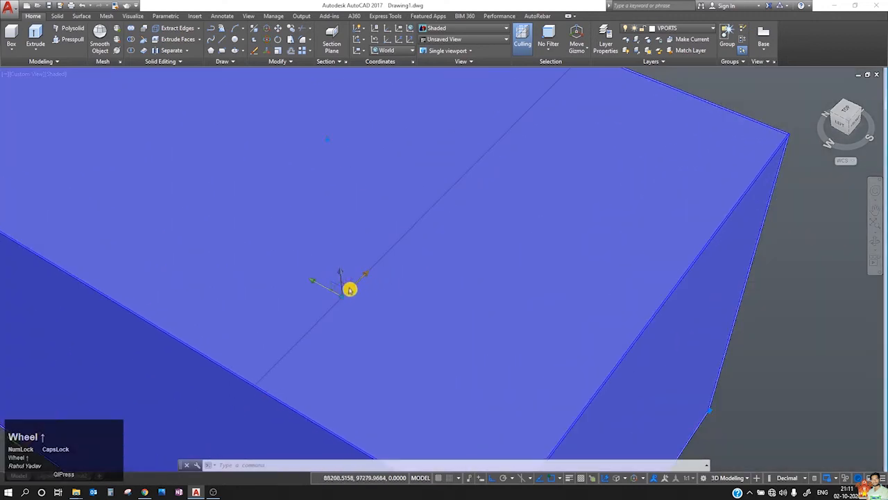
{"action": "left_click_drag", "start_coordinate": [342, 276], "coordinate": [394, 161]}
{"action": "left_click", "coordinate": [396, 170]}
{"action": "scroll", "coordinate": [405, 190], "scroll_direction": "down", "scroll_amount": 3}
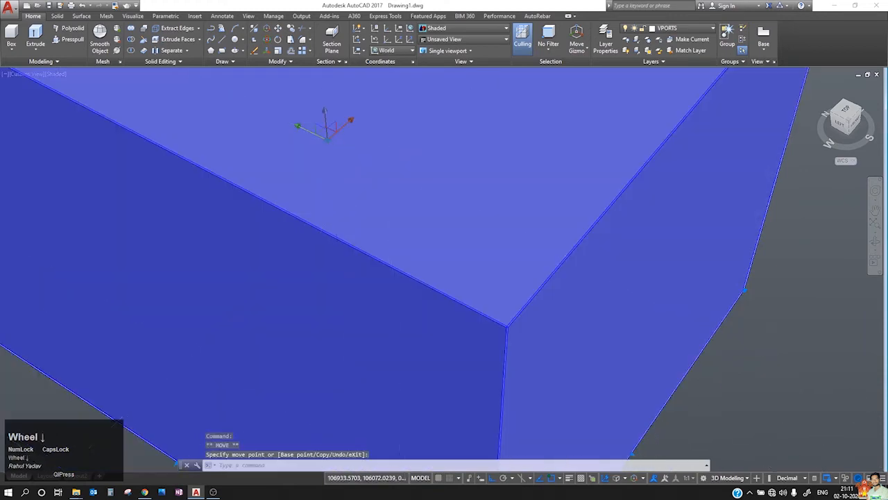
- Lower the height of the box with its top height grip, making it a flatter block
{"action": "mouse_move", "coordinate": [406, 192]}
{"action": "middle_mouse_down", "text": "shift"}
{"action": "mouse_move", "coordinate": [420, 236]}
{"action": "mouse_move", "coordinate": [442, 171]}
{"action": "middle_mouse_up", "text": "shift"}
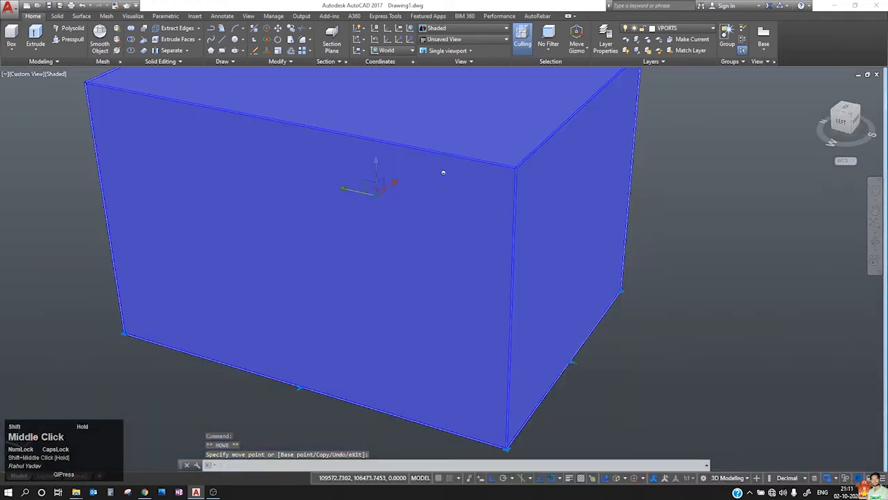
{"action": "scroll", "coordinate": [437, 177], "scroll_direction": "down", "scroll_amount": 3}
{"action": "left_click", "coordinate": [404, 156]}
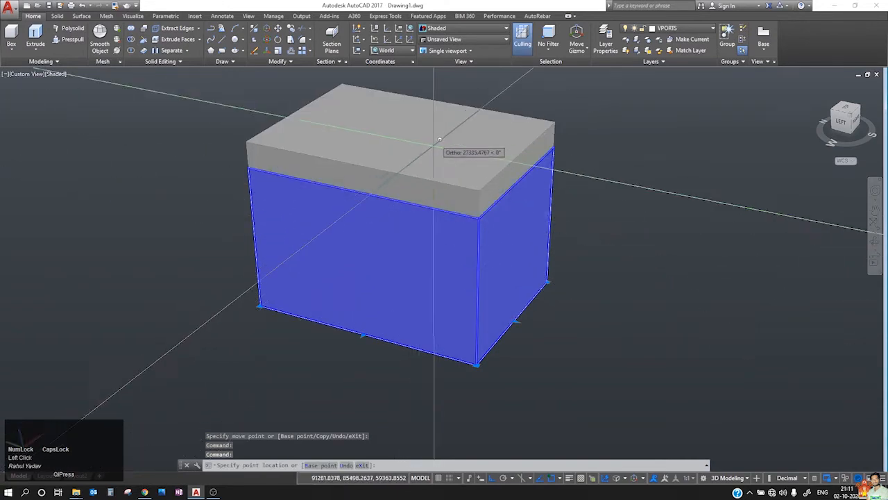
{"action": "left_click", "coordinate": [437, 269]}
{"action": "scroll", "coordinate": [409, 218], "scroll_direction": "up", "scroll_amount": 2}
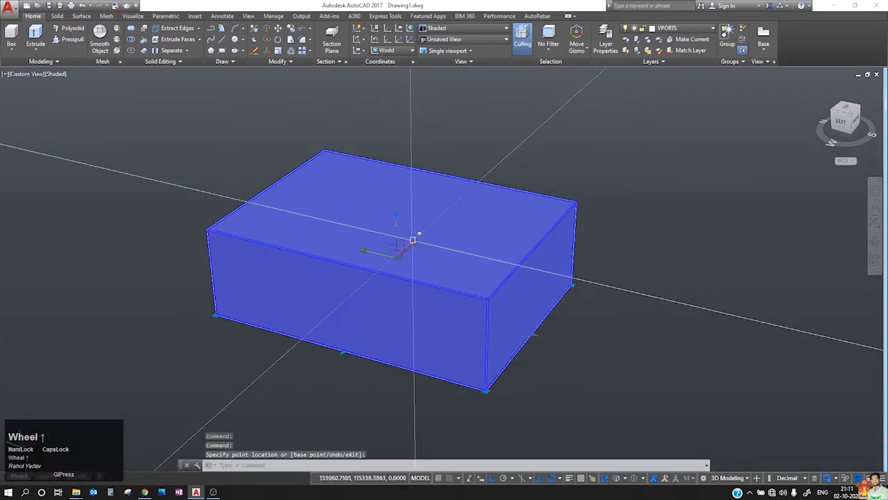
- Move the flattened box about 65679 units along the X axis with the move gizmo, and select it again
{"action": "key", "text": "Escape"}
{"action": "left_click", "coordinate": [412, 284]}
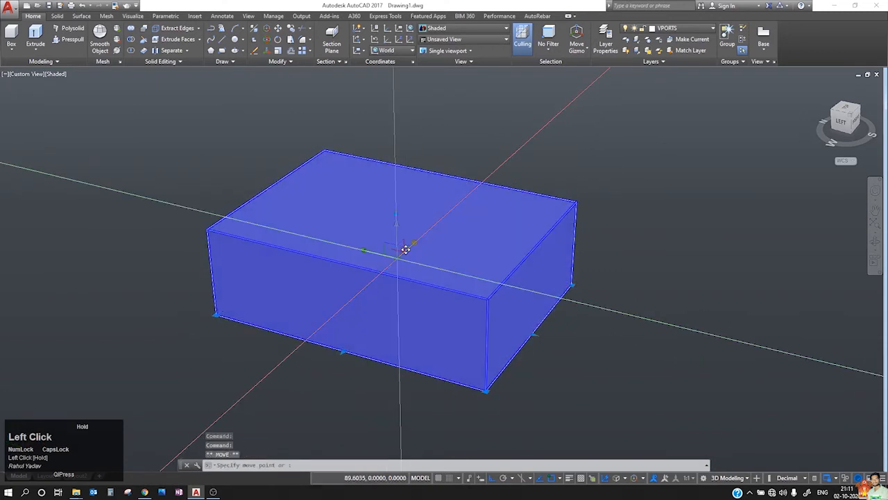
{"action": "left_click_drag", "start_coordinate": [405, 249], "coordinate": [519, 144]}
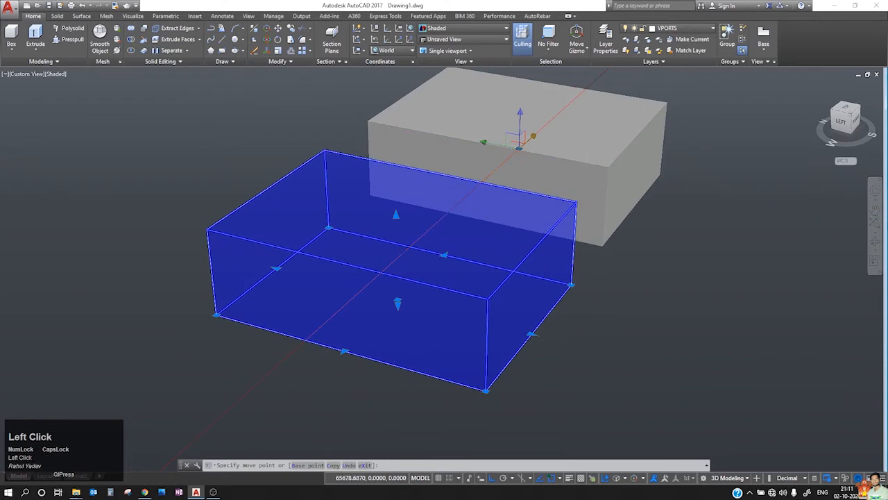
{"action": "middle_click_drag", "start_coordinate": [519, 142], "coordinate": [506, 285]}
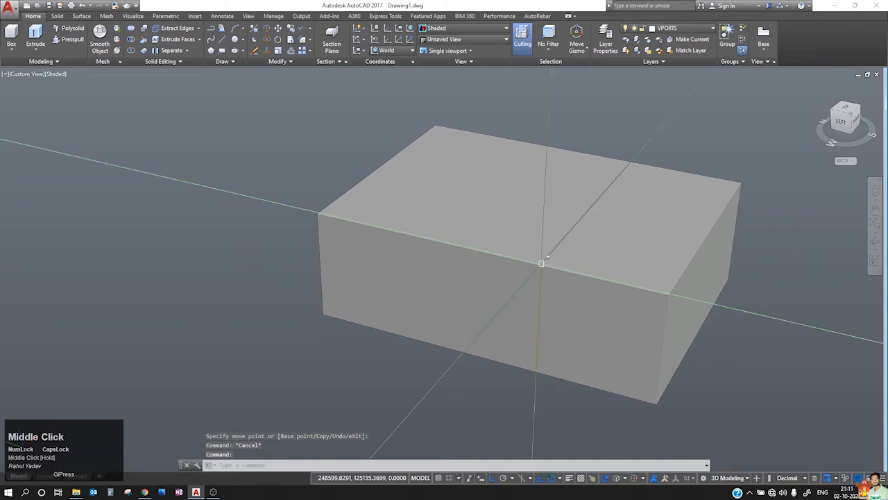
{"action": "left_click", "coordinate": [499, 246]}
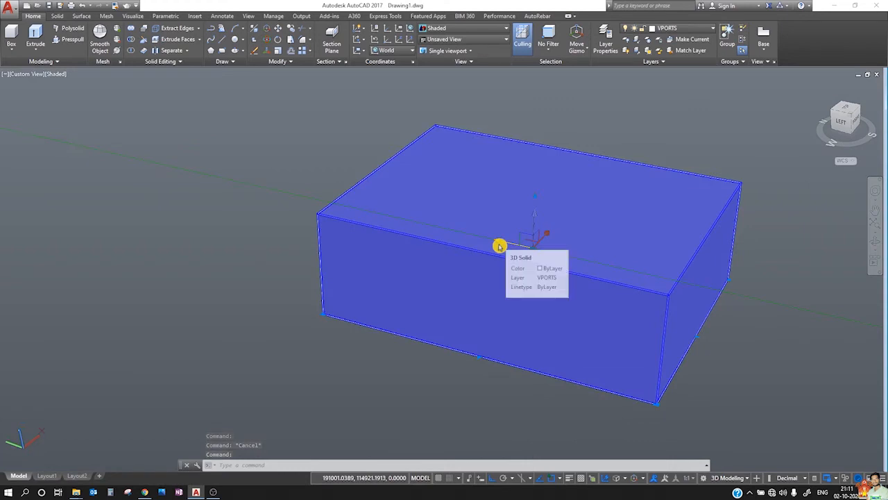
- Shift the selected box to another spot in the drawing with its move gizmo and clear the selection
{"action": "left_click_drag", "start_coordinate": [541, 239], "coordinate": [541, 239]}
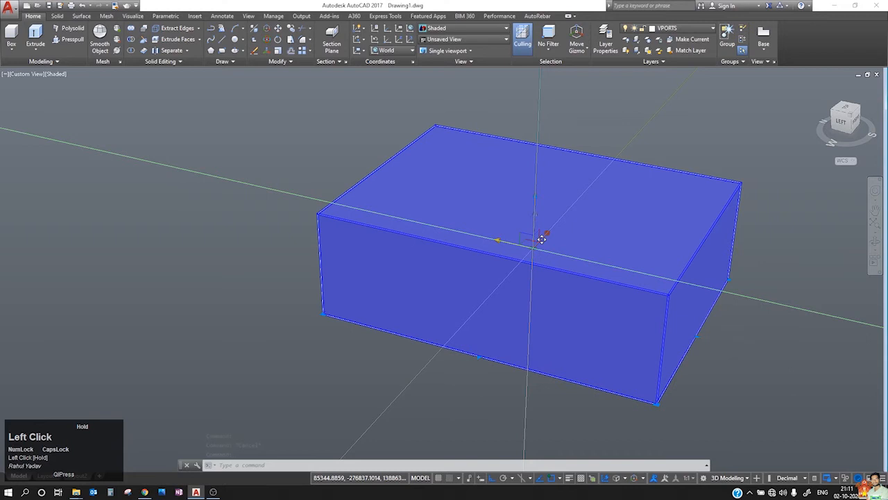
{"action": "left_click_drag", "start_coordinate": [542, 239], "coordinate": [256, 129]}
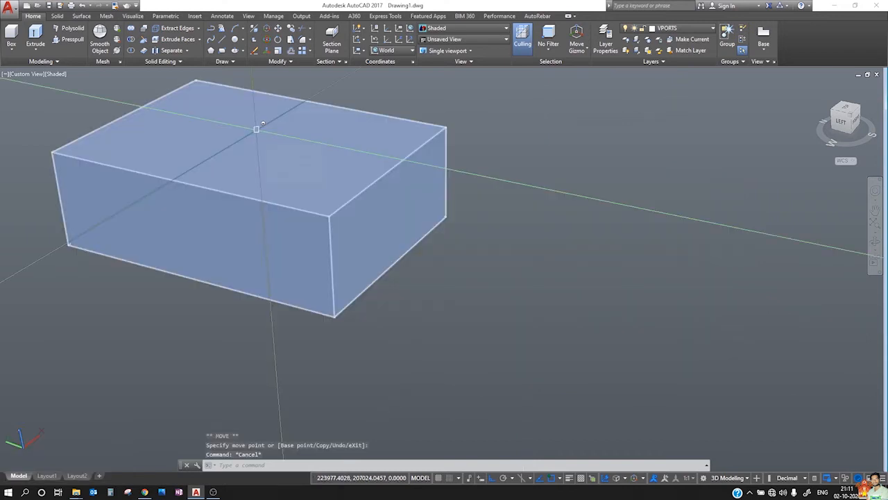
- Reselect the box and try moving it with two different plane handles of the move gizmo, cancelling each move
{"action": "left_click", "coordinate": [281, 197]}
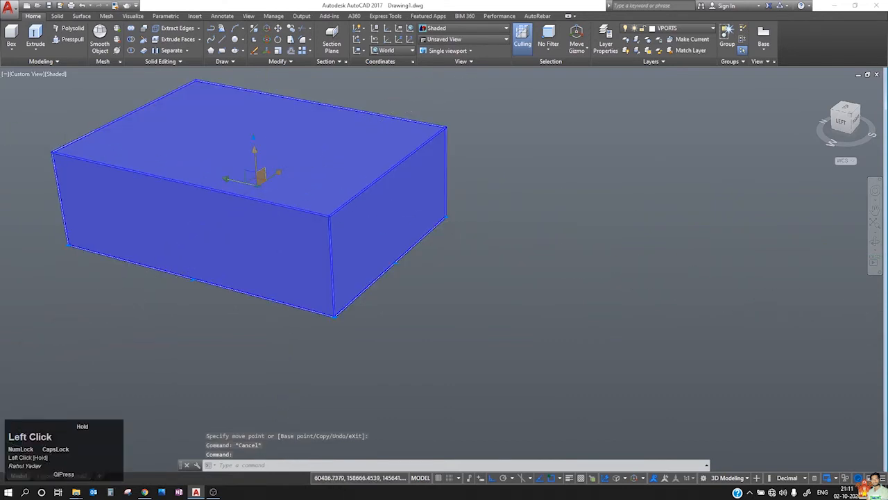
{"action": "left_click_drag", "start_coordinate": [261, 178], "coordinate": [277, 326]}
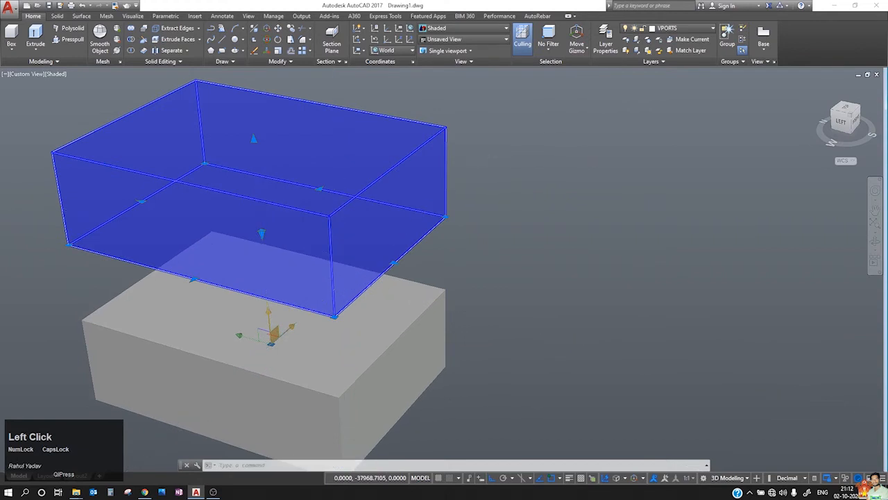
{"action": "key", "text": "Escape"}
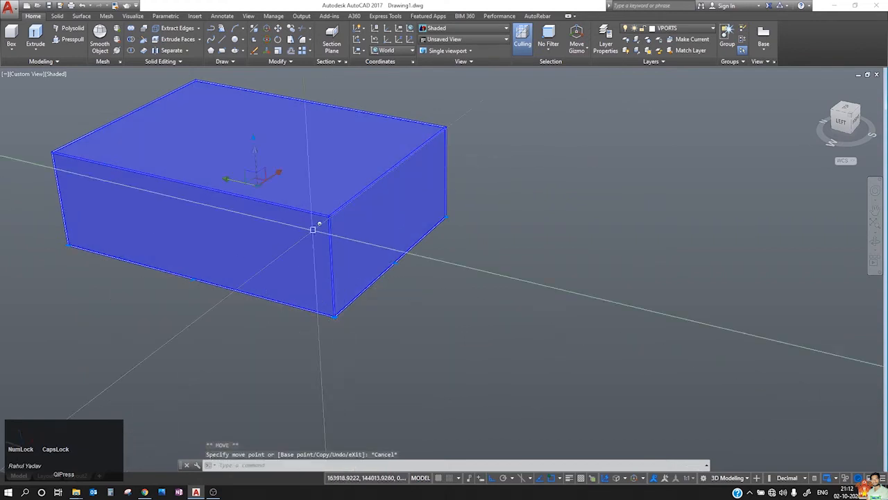
{"action": "left_click", "coordinate": [250, 176]}
{"action": "mouse_move", "coordinate": [249, 176]}
{"action": "left_mouse_down"}
{"action": "mouse_move", "coordinate": [492, 201]}
{"action": "mouse_move", "coordinate": [565, 222]}
{"action": "mouse_move", "coordinate": [363, 166]}
{"action": "mouse_move", "coordinate": [297, 139]}
{"action": "mouse_move", "coordinate": [277, 386]}
{"action": "mouse_move", "coordinate": [367, 418]}
{"action": "mouse_move", "coordinate": [499, 250]}
{"action": "mouse_move", "coordinate": [555, 261]}
{"action": "mouse_move", "coordinate": [410, 236]}
{"action": "mouse_move", "coordinate": [299, 278]}
{"action": "mouse_move", "coordinate": [277, 185]}
{"action": "mouse_move", "coordinate": [234, 174]}
{"action": "left_mouse_up"}
{"action": "key", "text": "Escape"}
{"action": "key", "text": "Escape"}
{"action": "scroll", "coordinate": [424, 216], "scroll_direction": "down", "scroll_amount": 5}
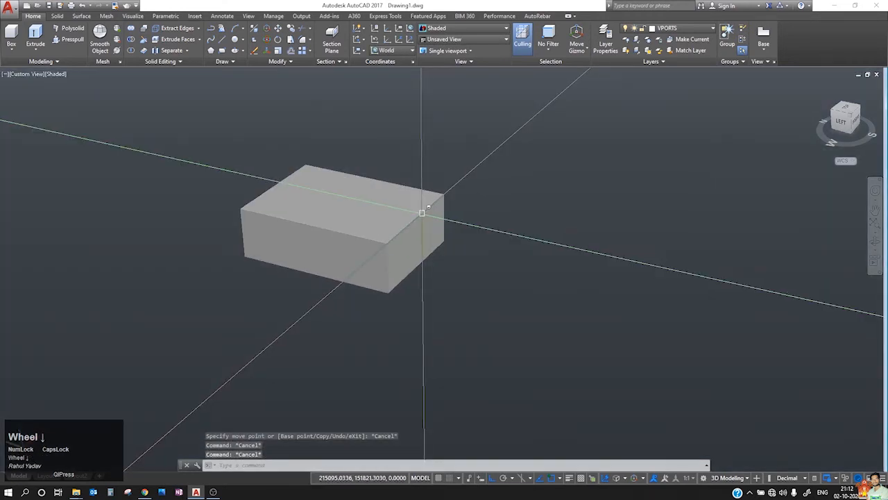
{"action": "left_click", "coordinate": [479, 139]}
{"action": "left_click", "coordinate": [320, 249]}
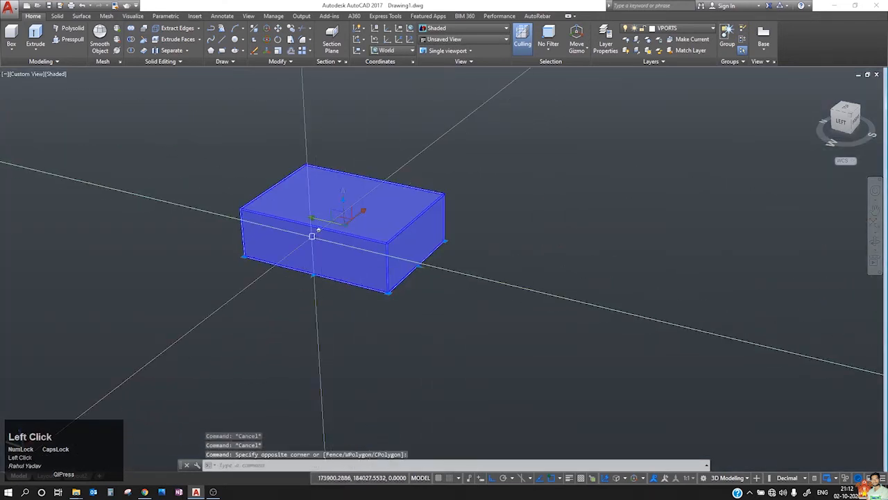
{"action": "key", "text": "Escape"}
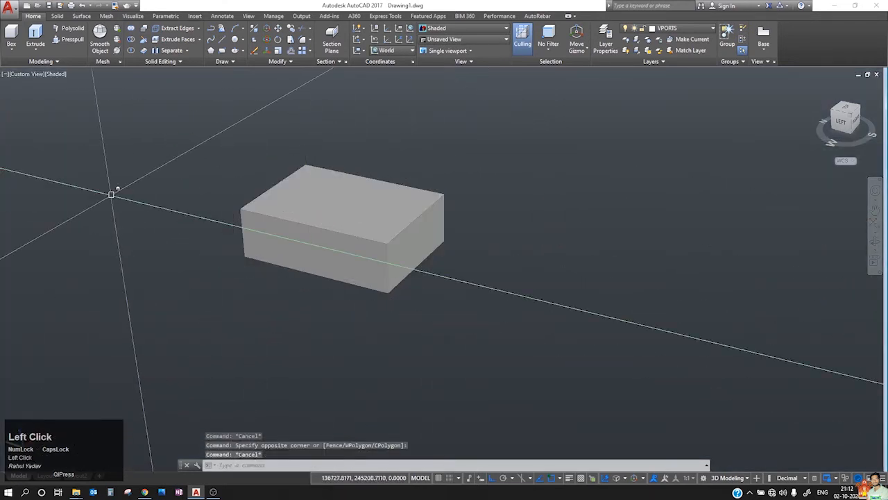
- Try to use Thicken on the solid box
{"action": "left_click", "coordinate": [144, 52]}
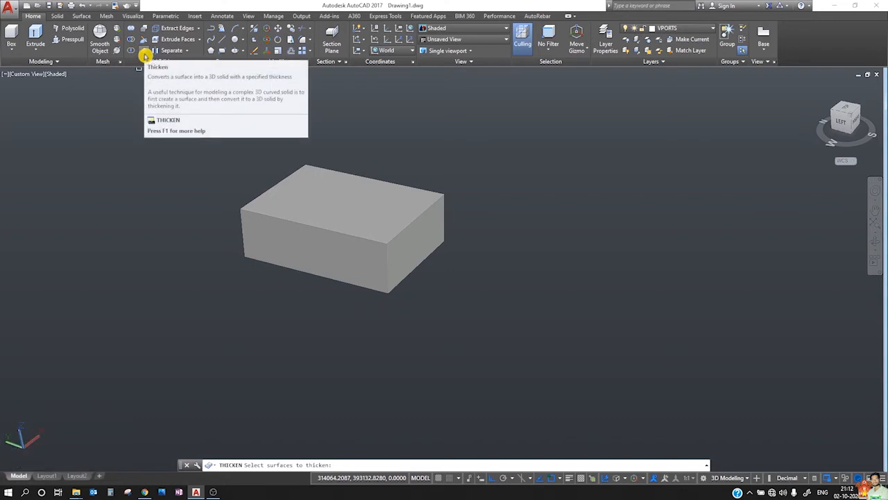
{"action": "left_click", "coordinate": [330, 230]}
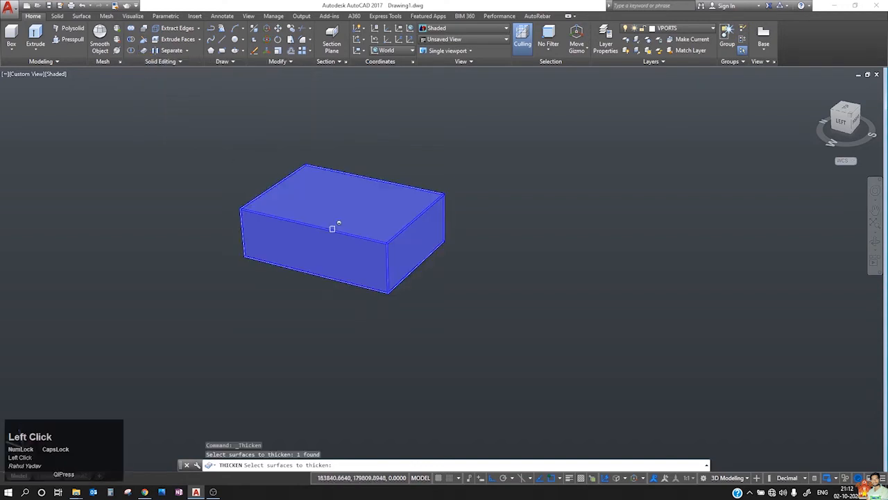
{"action": "key", "text": "Return"}
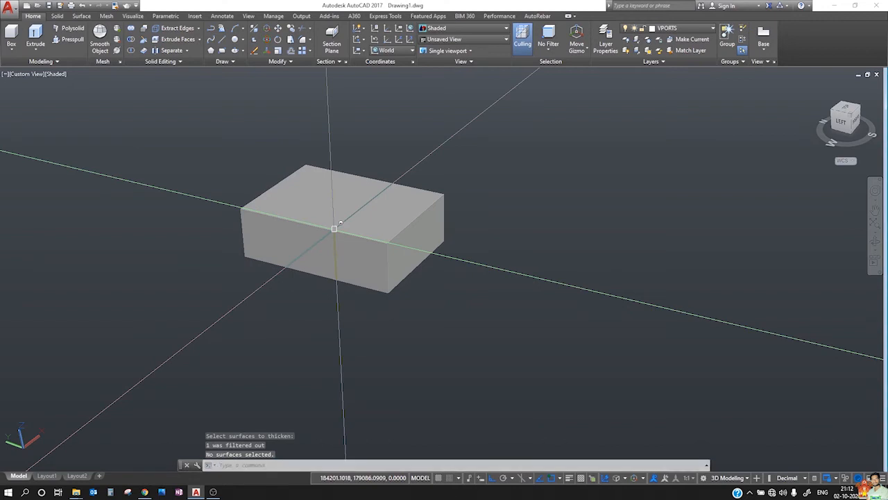
{"action": "scroll", "coordinate": [337, 221], "scroll_direction": "up", "scroll_amount": 5}
{"action": "middle_click_drag", "start_coordinate": [170, 177], "coordinate": [304, 200]}
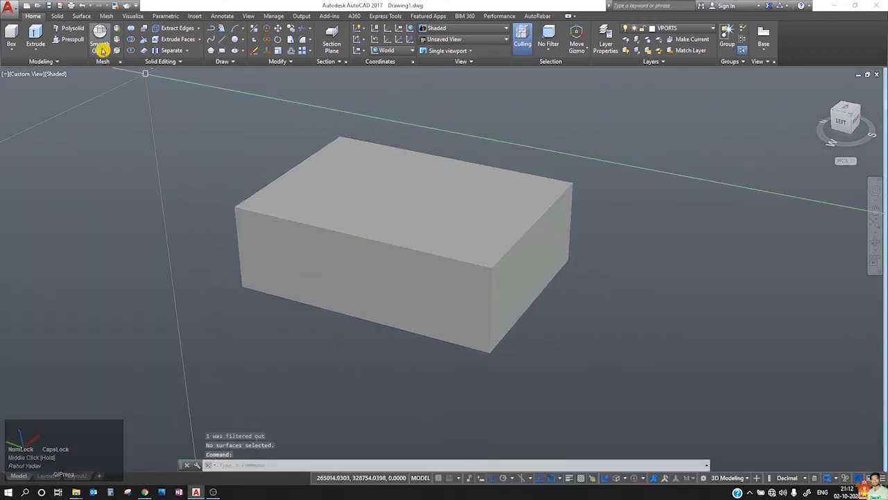
{"action": "left_click", "coordinate": [58, 62]}
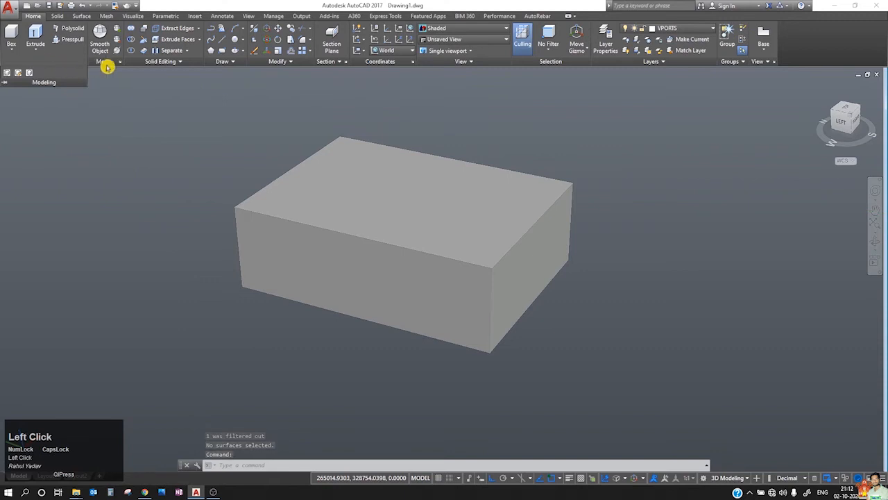
{"action": "left_click", "coordinate": [116, 30]}
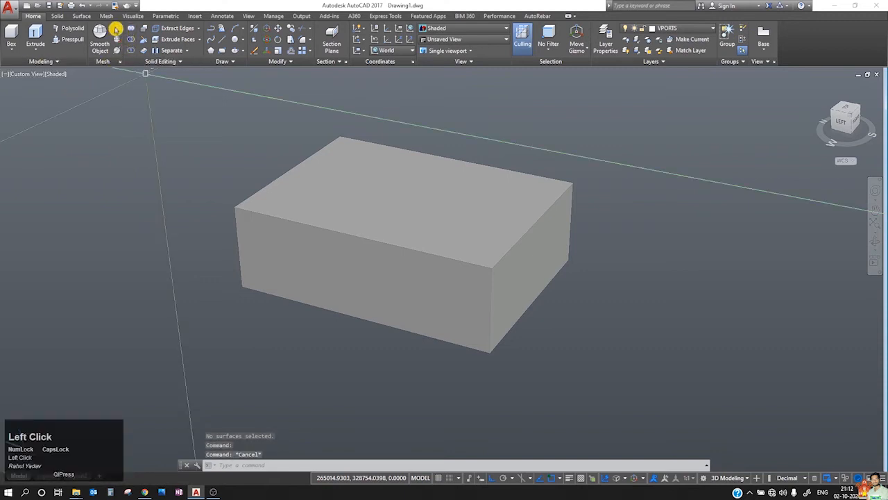
{"action": "key", "text": "Escape"}
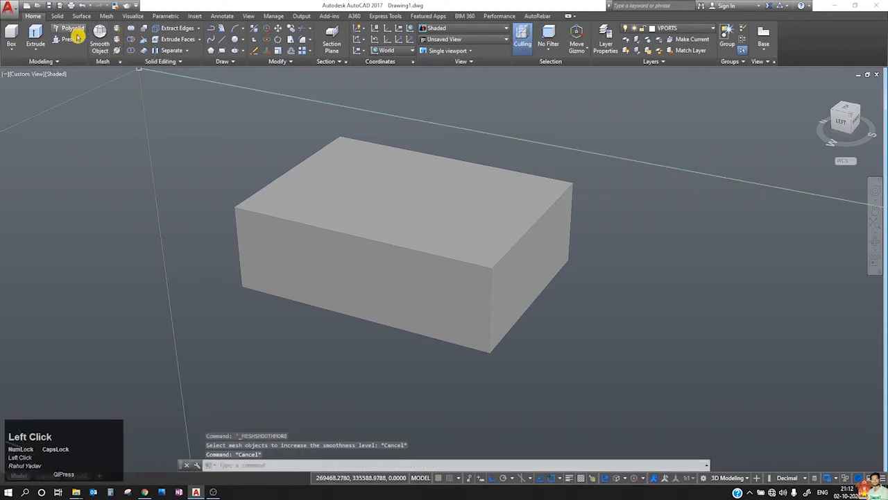
- Draw a circle next to the box from a picked center point and radius
{"action": "left_click", "coordinate": [81, 16]}
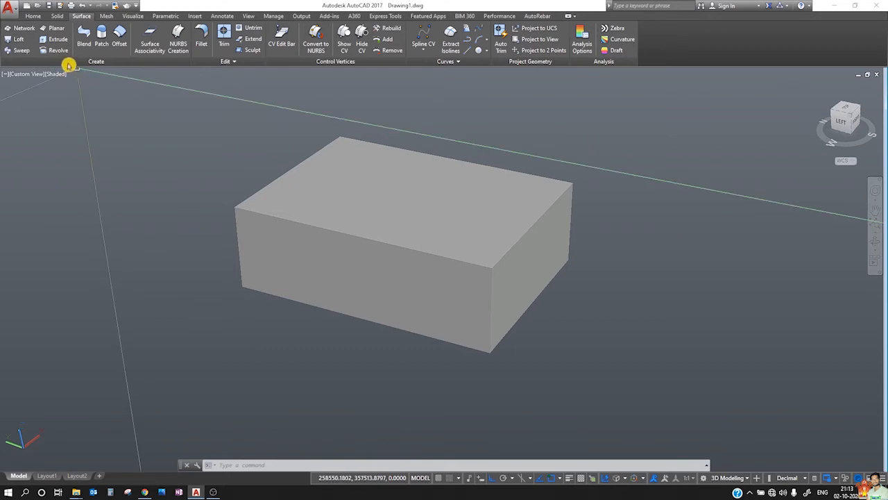
{"action": "left_click", "coordinate": [21, 35]}
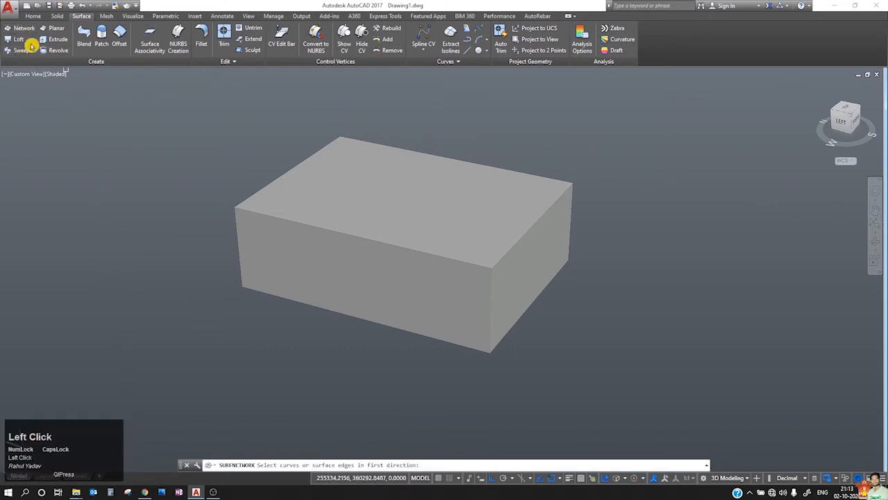
{"action": "left_click", "coordinate": [484, 55]}
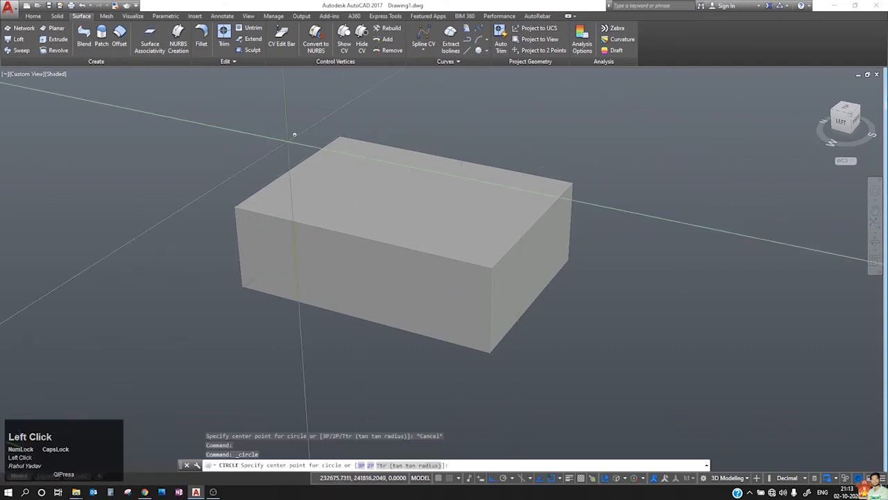
{"action": "left_click", "coordinate": [134, 260]}
{"action": "left_click", "coordinate": [113, 204]}
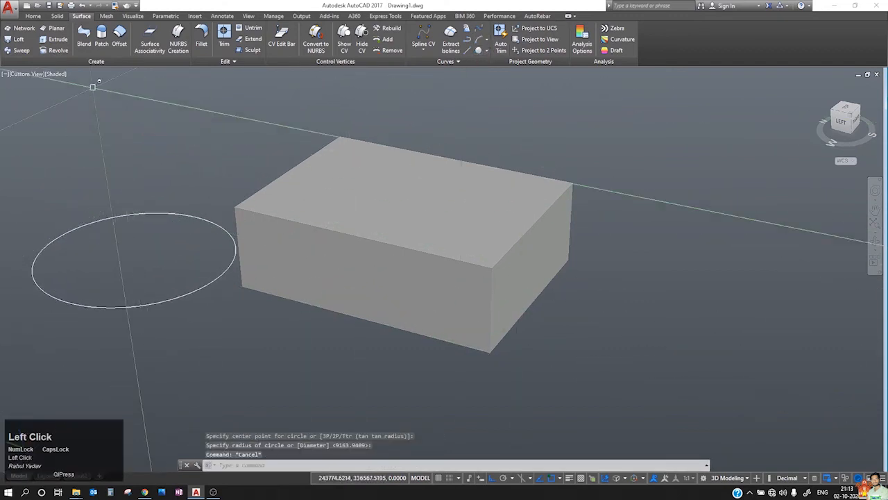
- Extrude the circle upward as a surface to a picked height taller than the box, forming an open tube
{"action": "left_click", "coordinate": [17, 50]}
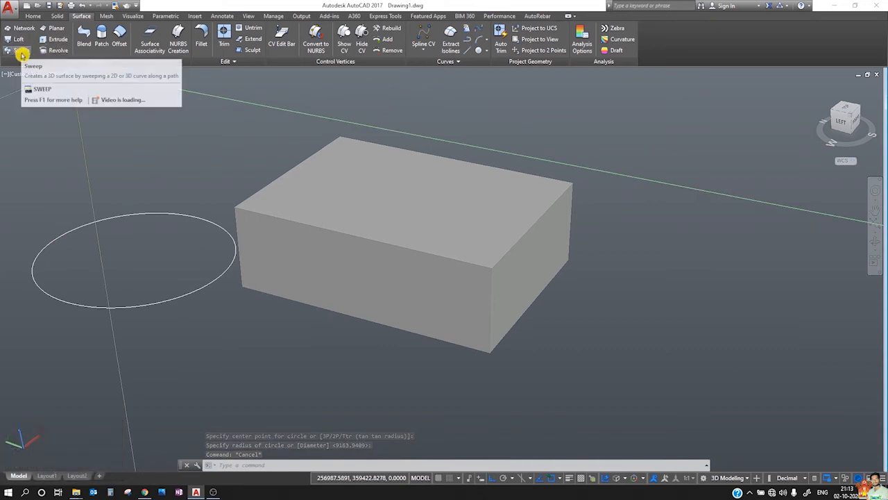
{"action": "left_click", "coordinate": [58, 40]}
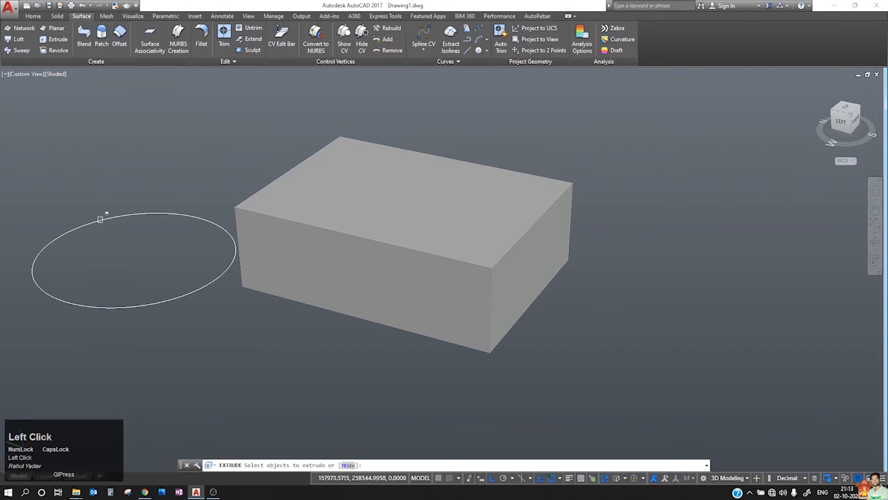
{"action": "left_click", "coordinate": [104, 220]}
{"action": "key", "text": "space"}
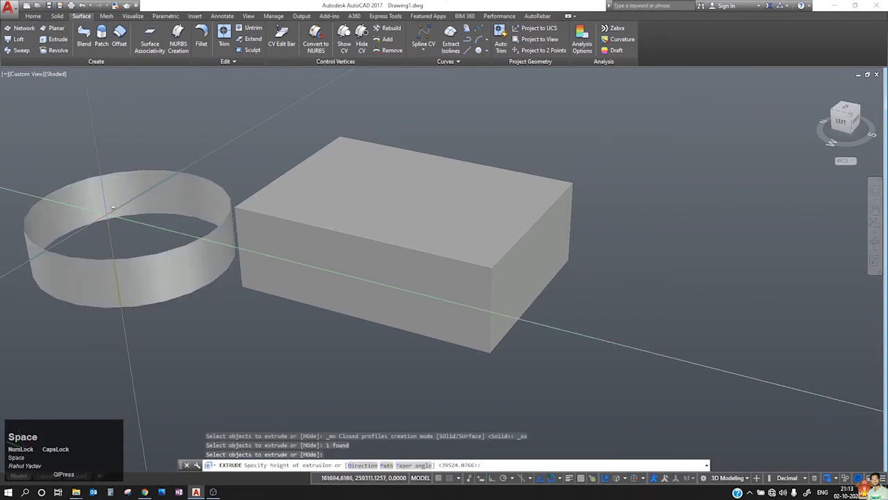
{"action": "scroll", "coordinate": [113, 208], "scroll_direction": "down", "scroll_amount": 2}
{"action": "left_click", "coordinate": [257, 150]}
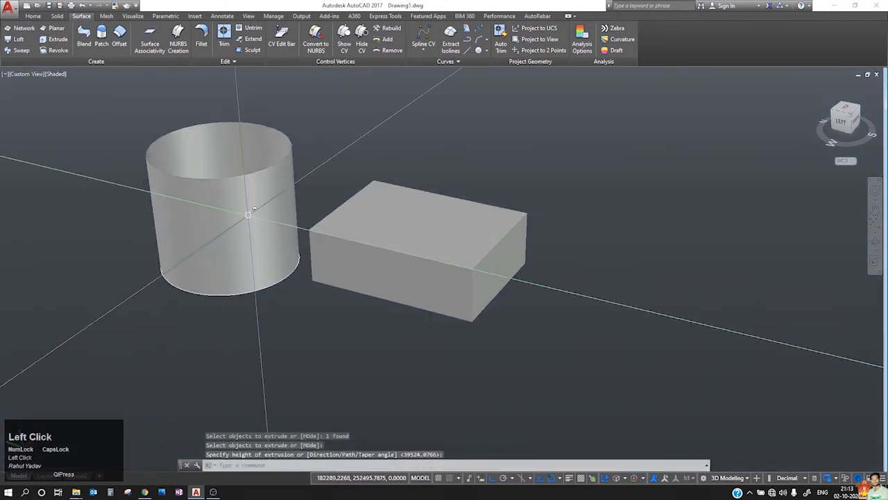
- Examine the extruded surface from several angles, checking its hollow interior and its surface grid
{"action": "middle_click_drag", "start_coordinate": [297, 234], "coordinate": [498, 304], "text": "shift"}
{"action": "scroll", "coordinate": [359, 317], "scroll_direction": "up", "scroll_amount": 2}
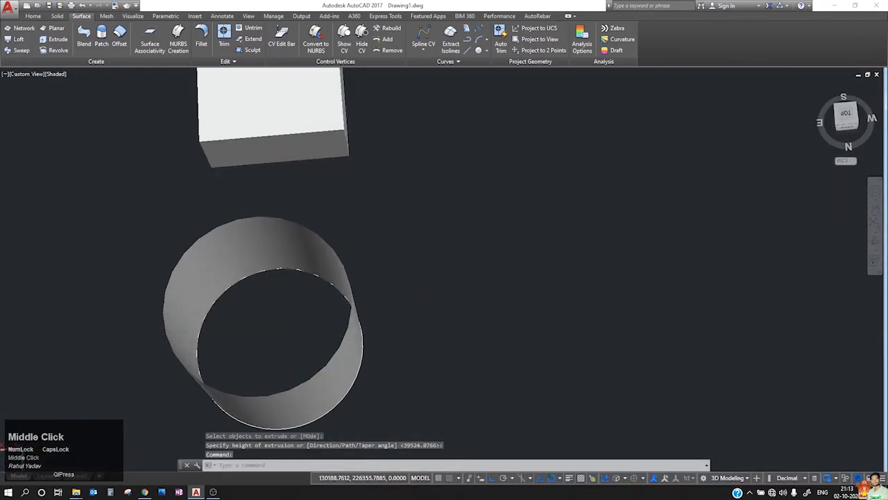
{"action": "middle_click_drag", "start_coordinate": [292, 332], "coordinate": [510, 244]}
{"action": "scroll", "coordinate": [511, 243], "scroll_direction": "down", "scroll_amount": 3}
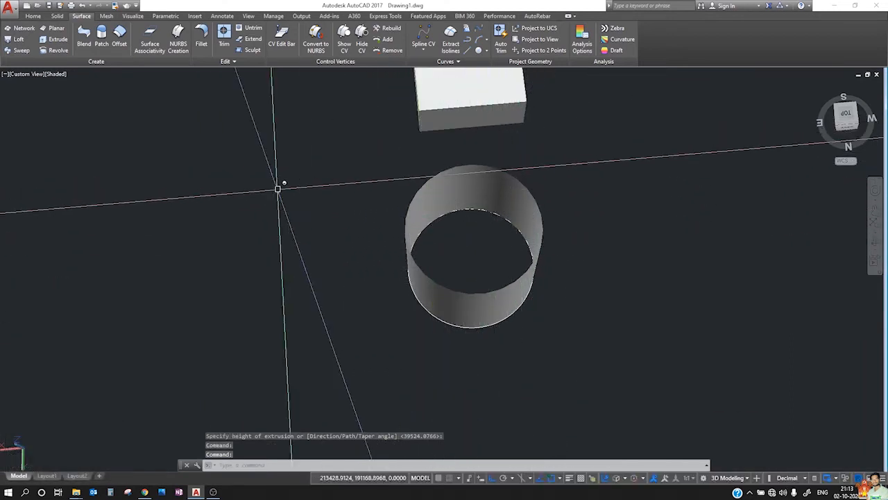
{"action": "middle_click_drag", "start_coordinate": [200, 198], "coordinate": [202, 268], "text": "shift"}
{"action": "middle_click_drag", "start_coordinate": [199, 262], "coordinate": [308, 222], "text": "shift"}
{"action": "left_click", "coordinate": [331, 179]}
{"action": "left_click", "coordinate": [337, 174]}
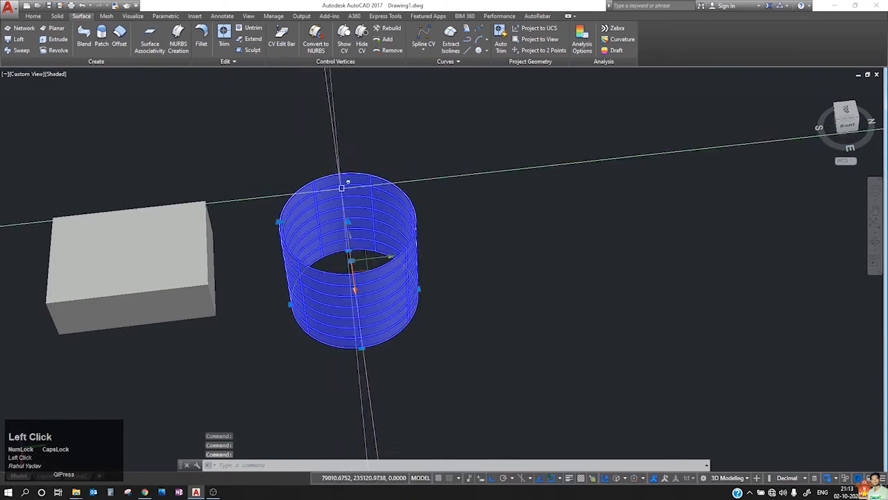
{"action": "key", "text": "Escape"}
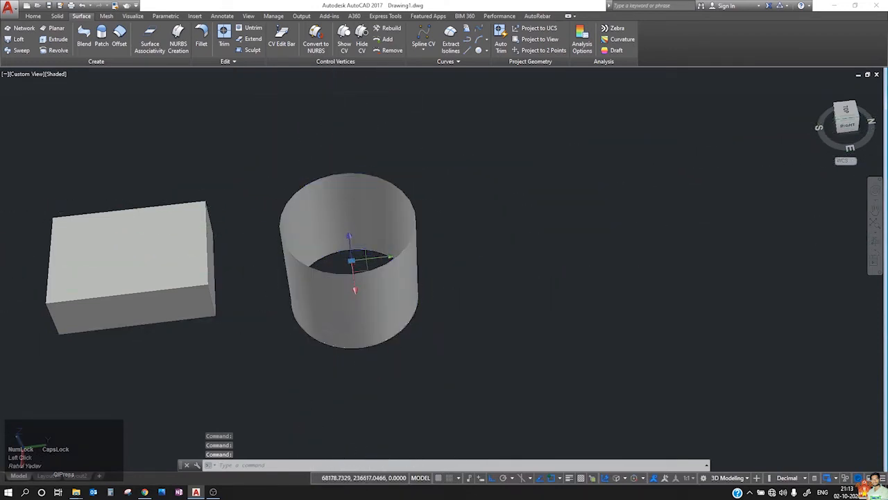
- Draw a solid cylinder beside the extruded surface, picking its base center, a similar radius and a similar height
{"action": "left_click", "coordinate": [57, 16]}
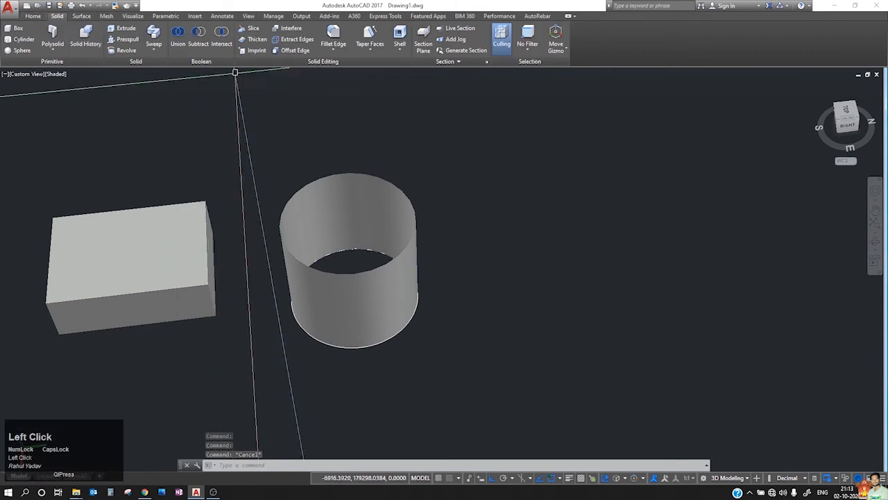
{"action": "left_click", "coordinate": [29, 53]}
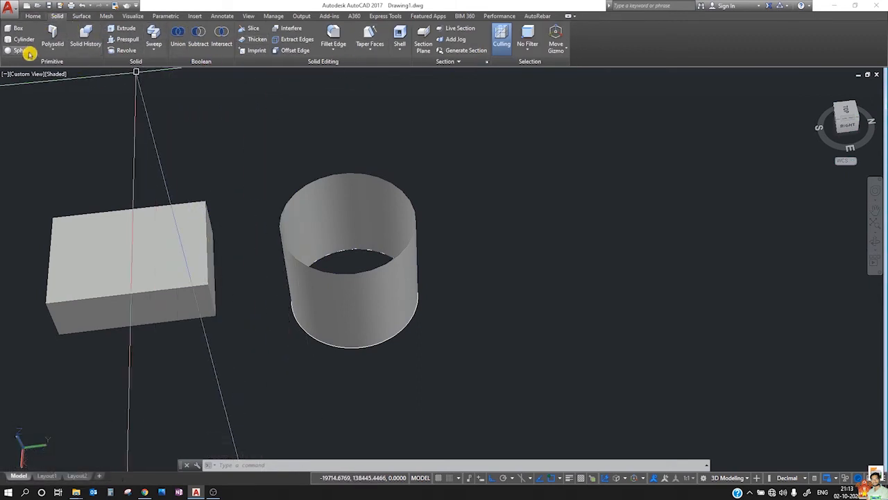
{"action": "left_click", "coordinate": [28, 43]}
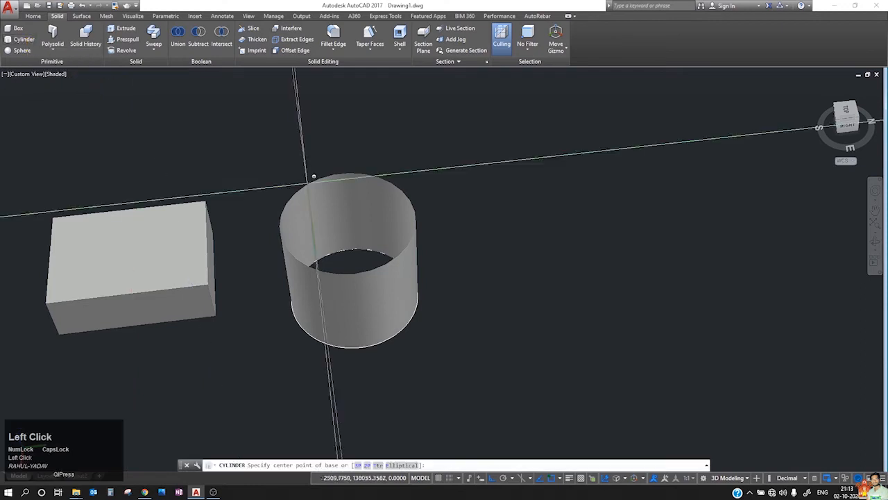
{"action": "left_click", "coordinate": [535, 315]}
{"action": "left_click", "coordinate": [549, 278]}
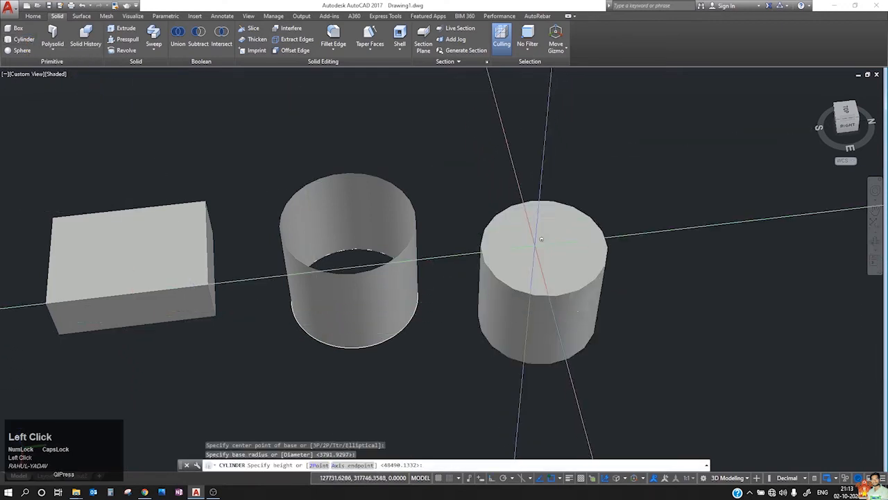
{"action": "left_click", "coordinate": [540, 222]}
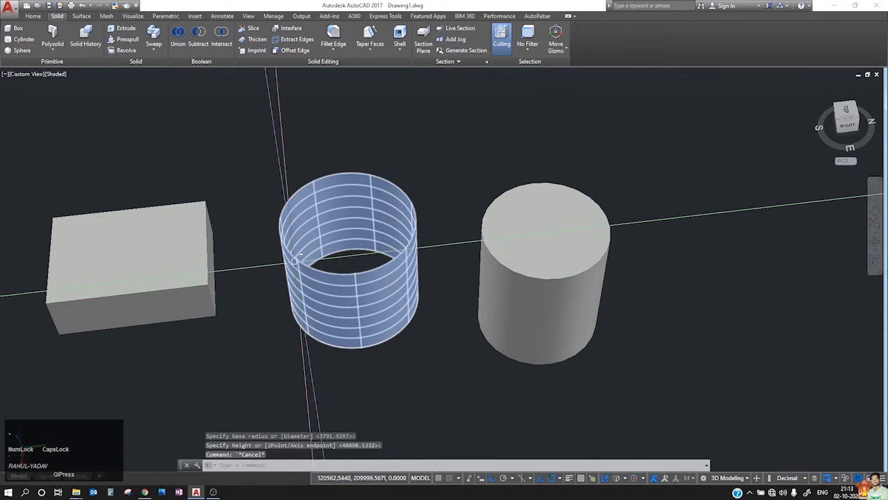
{"action": "key", "text": "Escape"}
{"action": "key", "text": "Escape"}
- Thicken the extruded circular surface by 5500 to turn it into a solid tube wall
{"action": "left_click", "coordinate": [34, 16]}
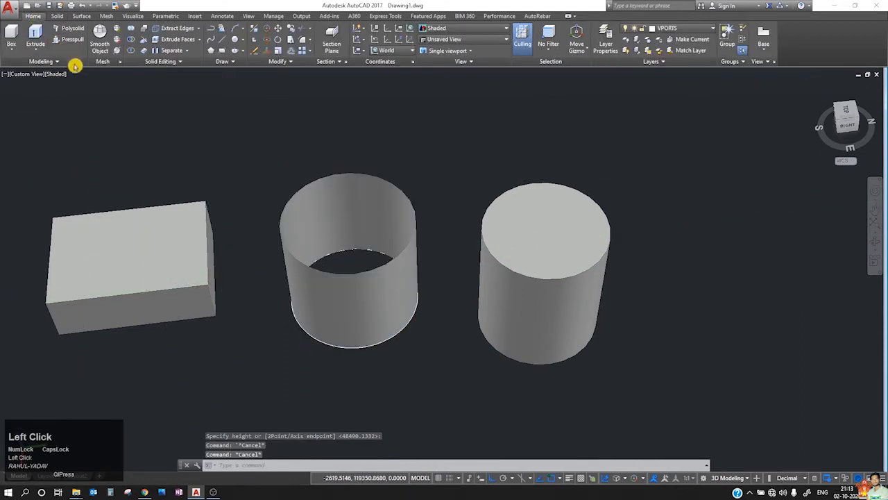
{"action": "left_click", "coordinate": [146, 53]}
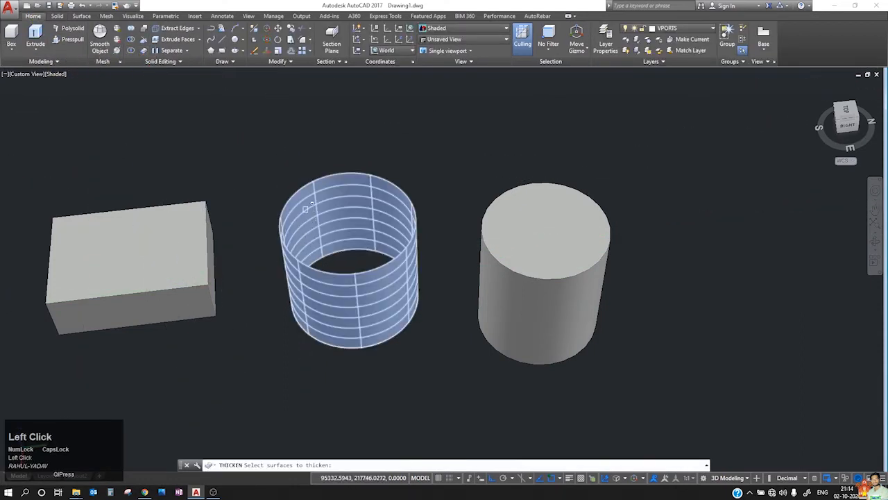
{"action": "left_click", "coordinate": [293, 190]}
{"action": "left_click", "coordinate": [283, 210]}
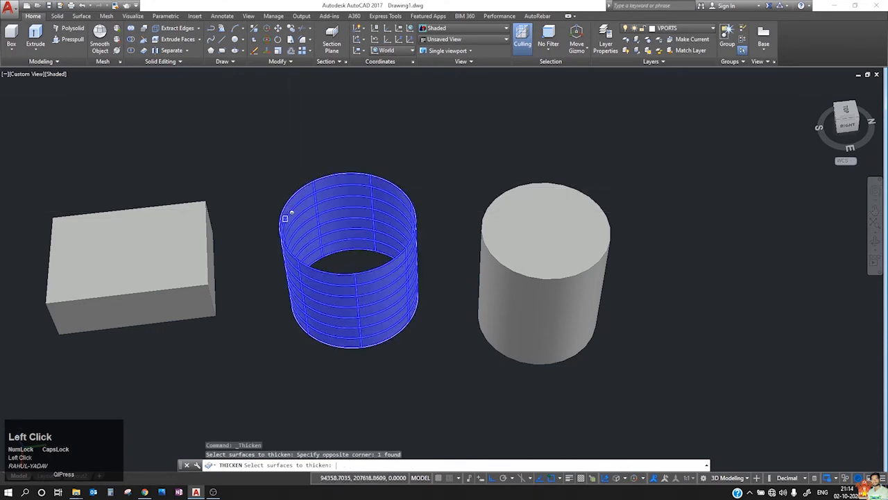
{"action": "key", "text": "space"}
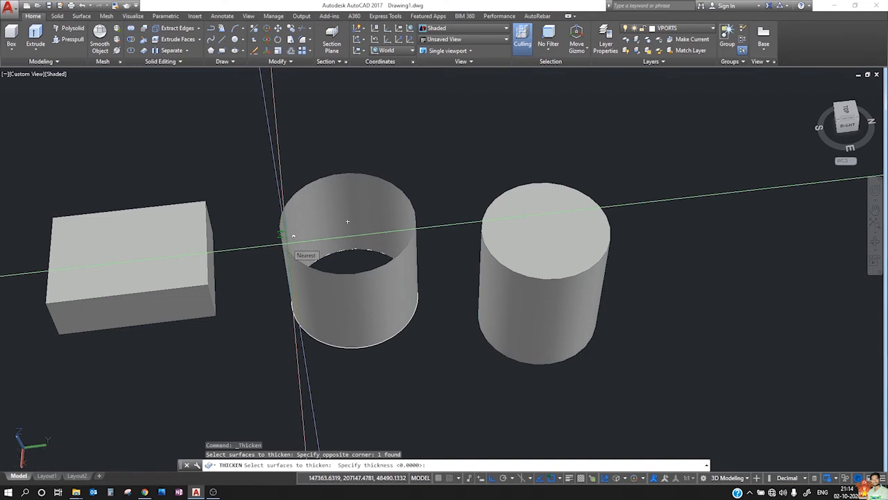
{"action": "type", "text": "5"}
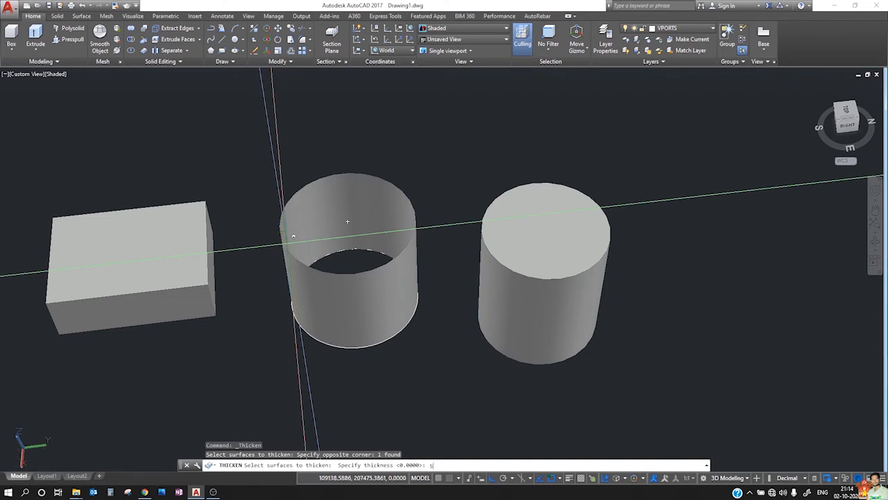
{"action": "type", "text": "500"}
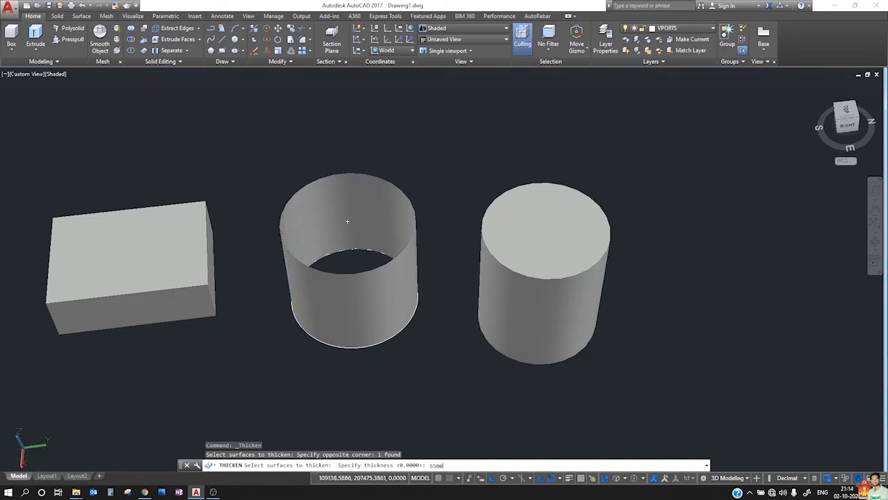
{"action": "key", "text": "Return"}
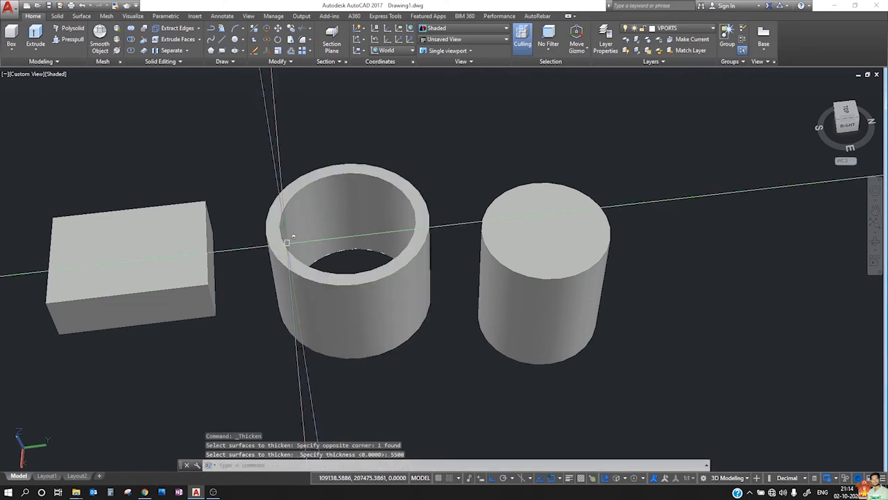
- Examine the thickened tube from above and from the opposite side, selecting it to check its wall
{"action": "middle_click", "coordinate": [366, 140], "text": "shift"}
{"action": "middle_click_drag", "start_coordinate": [365, 140], "coordinate": [632, 296], "text": "shift"}
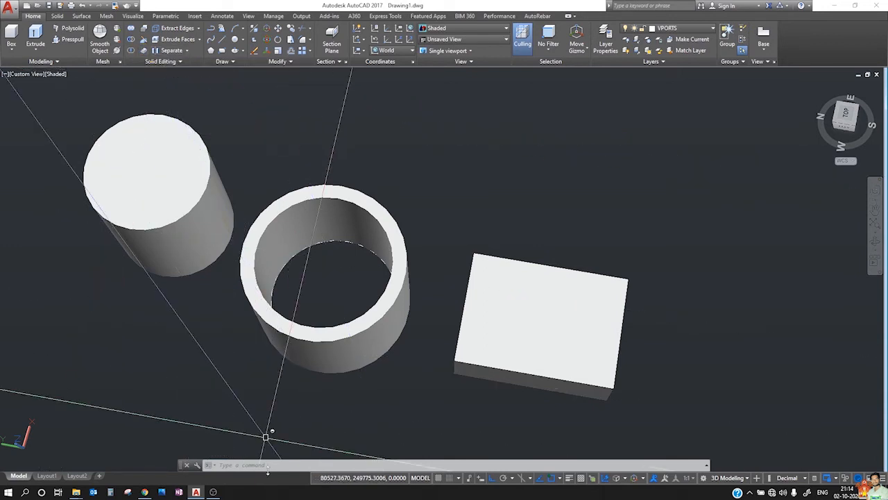
{"action": "scroll", "coordinate": [297, 199], "scroll_direction": "up", "scroll_amount": 3}
{"action": "middle_click", "coordinate": [331, 207], "text": "shift"}
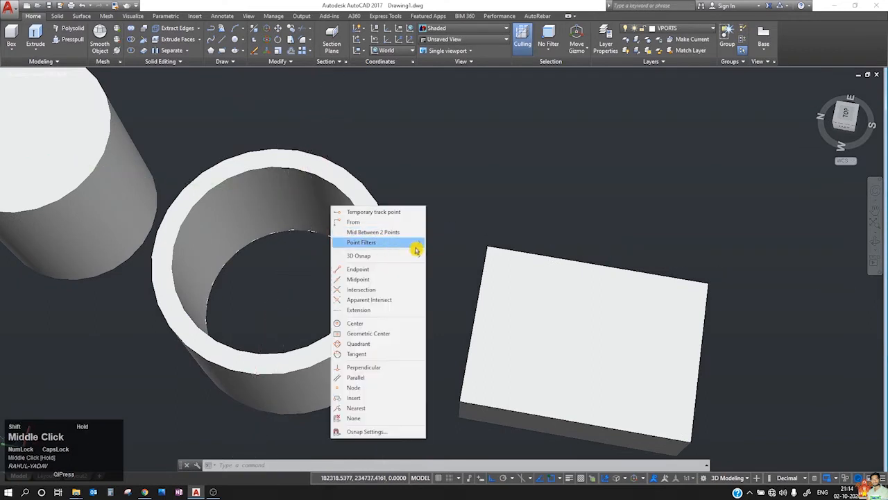
{"action": "right_click", "coordinate": [392, 161]}
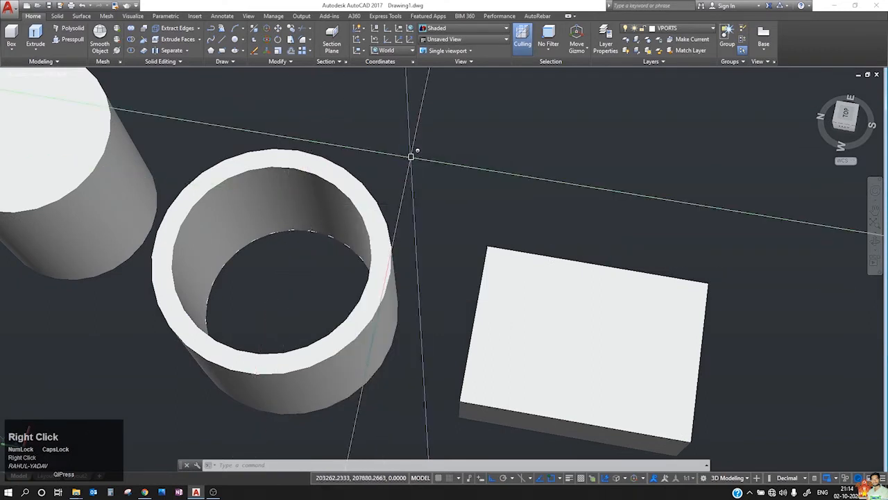
{"action": "right_click", "coordinate": [411, 161]}
{"action": "left_click", "coordinate": [383, 161]}
{"action": "left_click", "coordinate": [298, 161]}
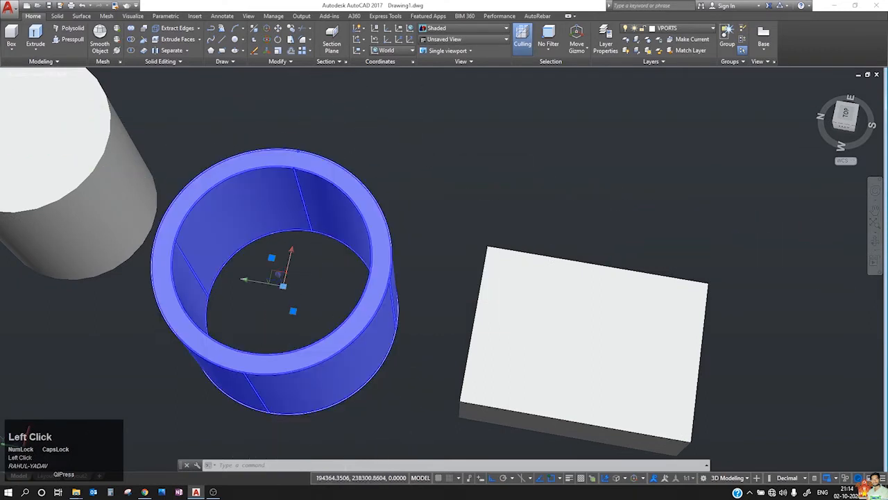
{"action": "right_click", "coordinate": [297, 253]}
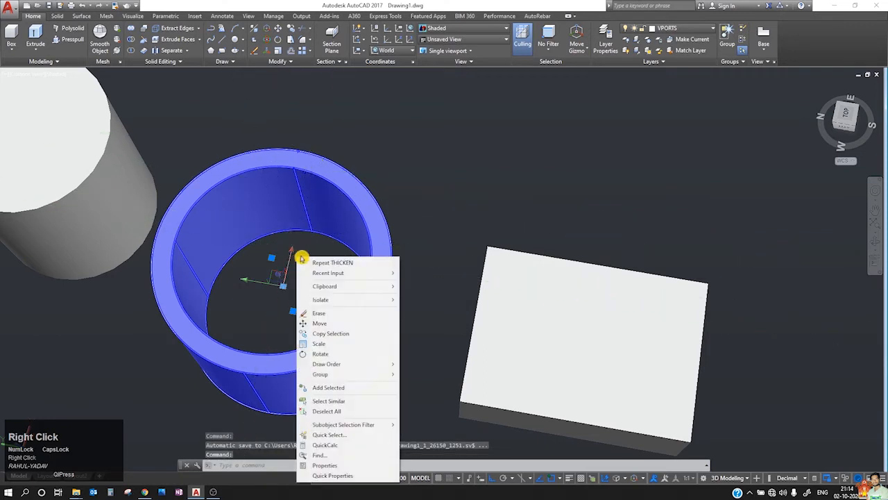
{"action": "right_click", "coordinate": [410, 154]}
{"action": "right_click", "coordinate": [411, 154], "text": "ctrl"}
- Undo the thickening of the tube and clear any active selection
{"action": "key", "text": "ctrl+z"}
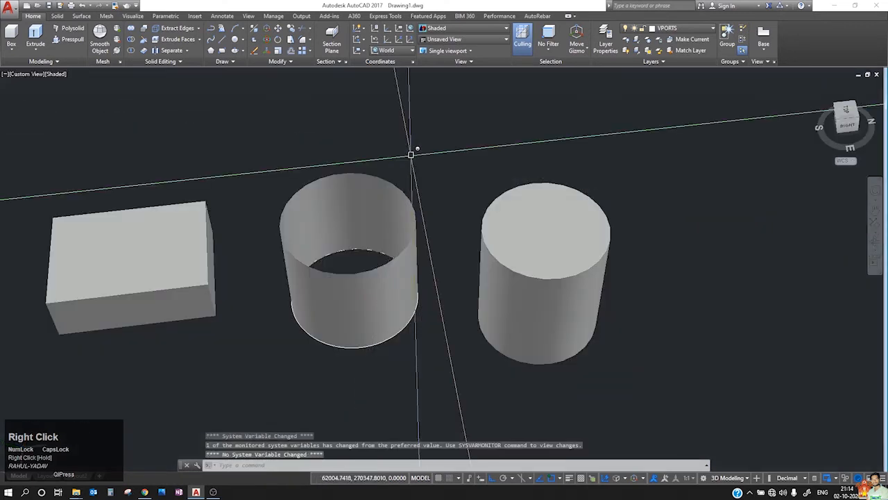
{"action": "right_click", "coordinate": [416, 157], "text": "ctrl"}
{"action": "left_click", "coordinate": [418, 147]}
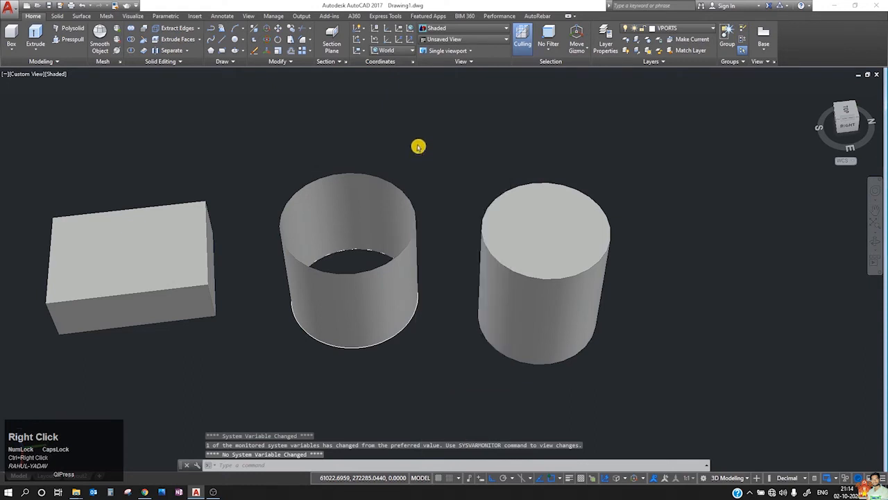
{"action": "left_click", "coordinate": [494, 155]}
{"action": "key", "text": "Escape"}
{"action": "key", "text": "Escape"}
{"action": "key", "text": "Escape"}
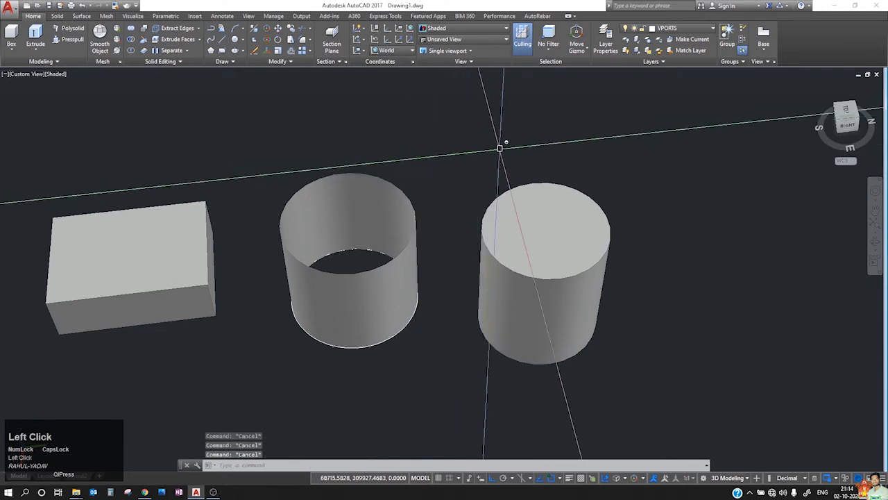
{"action": "right_click", "coordinate": [510, 139], "text": "ctrl"}
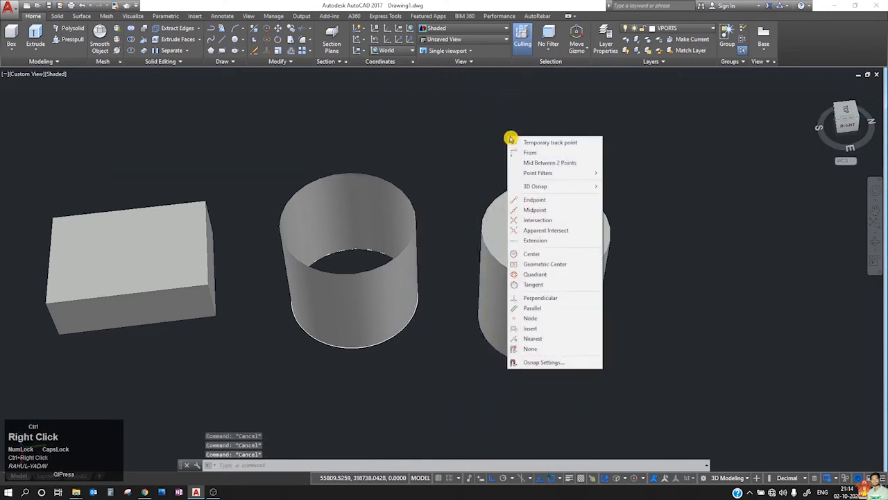
{"action": "left_click", "coordinate": [552, 142]}
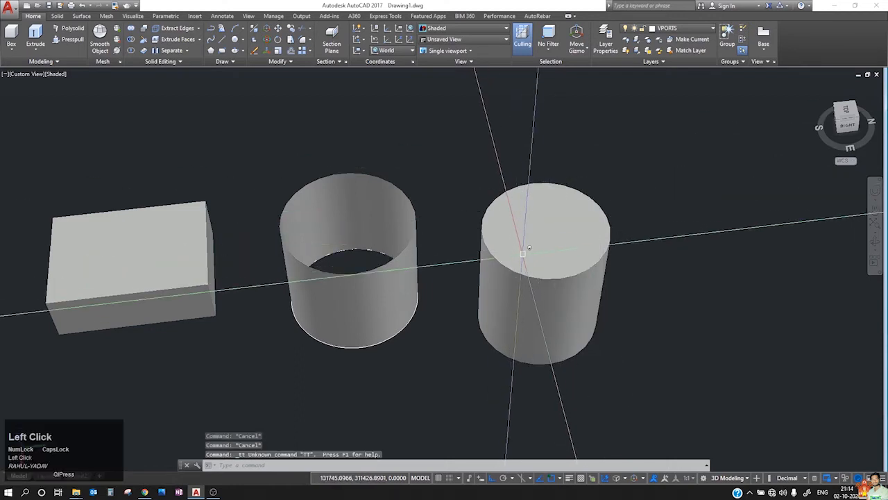
{"action": "left_click", "coordinate": [430, 146]}
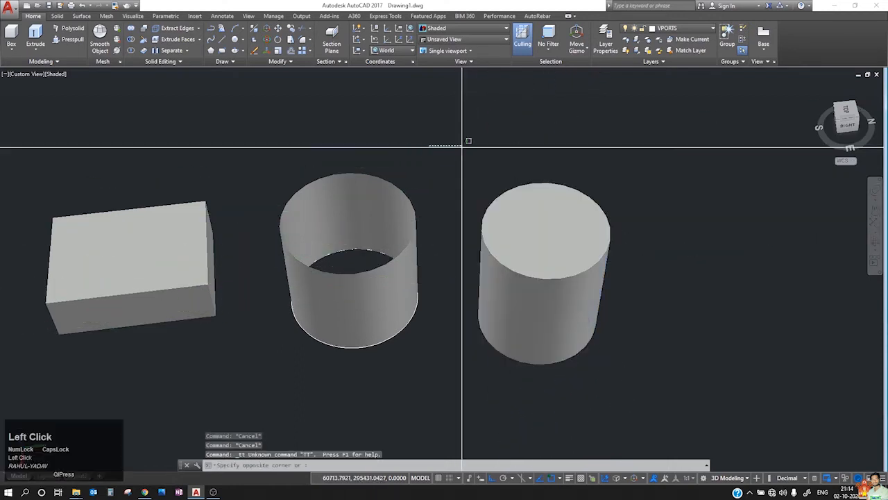
{"action": "key", "text": "Escape"}
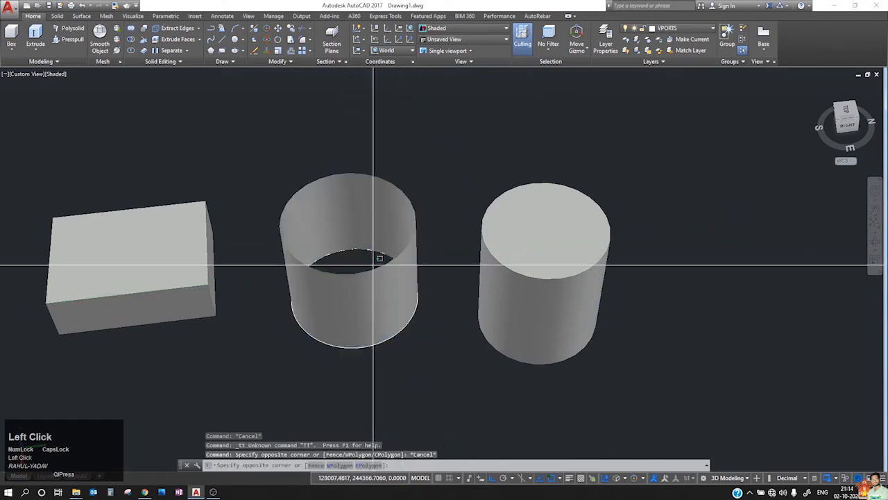
{"action": "key", "text": "Escape"}
{"action": "key", "text": "Escape"}
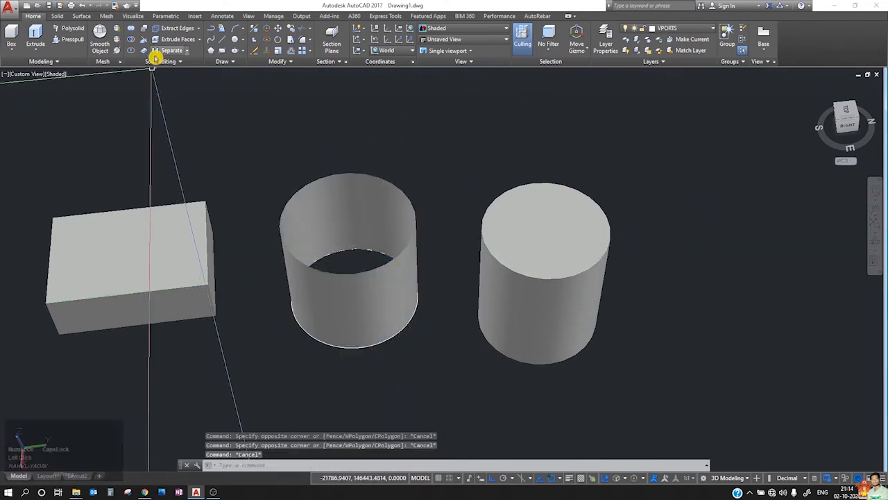
{"action": "left_click", "coordinate": [193, 32]}
{"action": "left_click", "coordinate": [198, 35]}
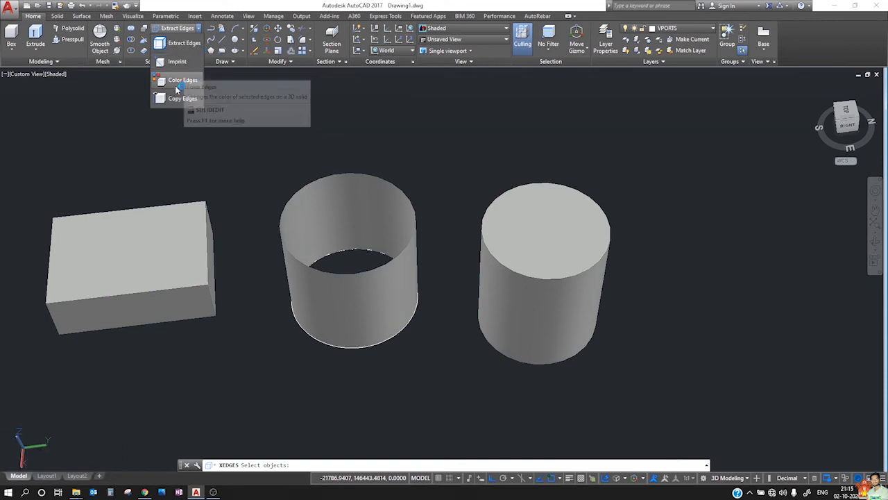
{"action": "key", "text": "Escape"}
{"action": "key", "text": "Escape"}
{"action": "key", "text": "Escape"}
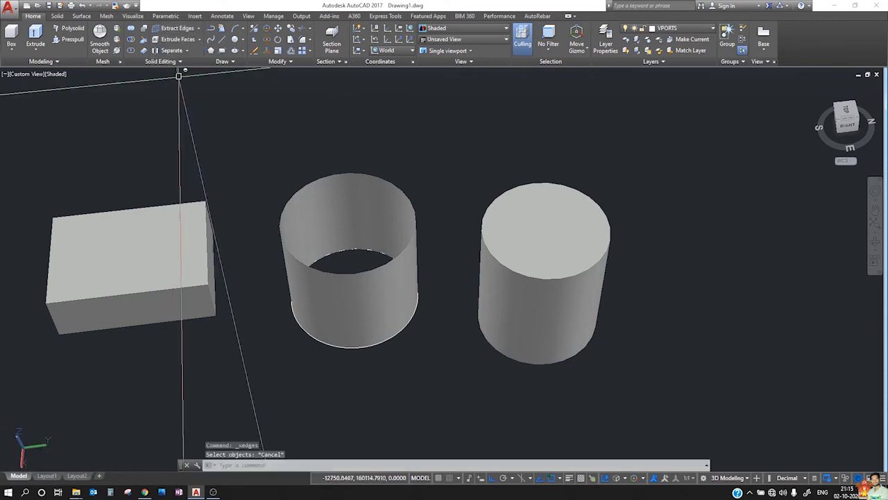
- Try to extrude the box's top face upward by about 53600, accepting the default 302° taper angle
{"action": "left_click", "coordinate": [200, 43]}
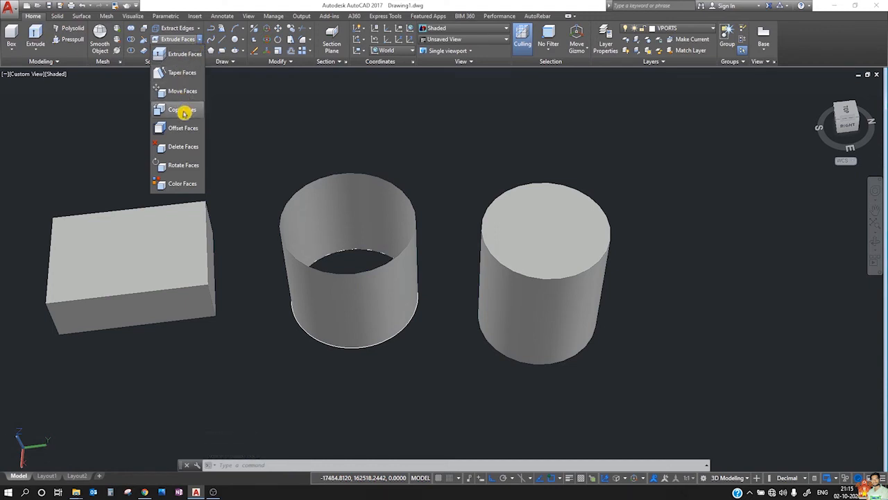
{"action": "left_click", "coordinate": [179, 40]}
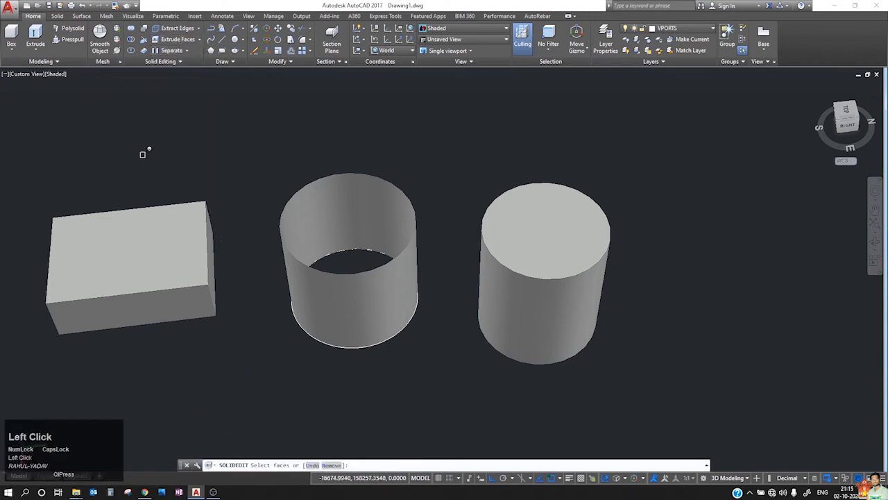
{"action": "left_click", "coordinate": [141, 275]}
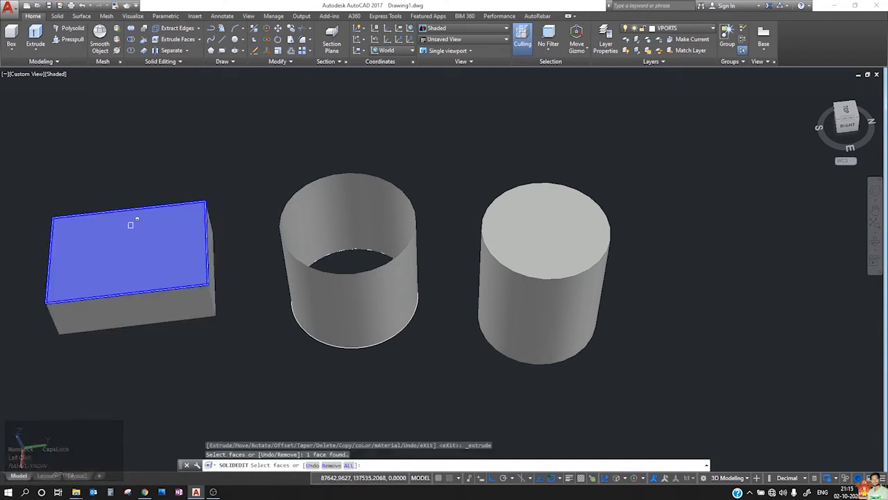
{"action": "key", "text": "space"}
{"action": "left_click", "coordinate": [128, 259]}
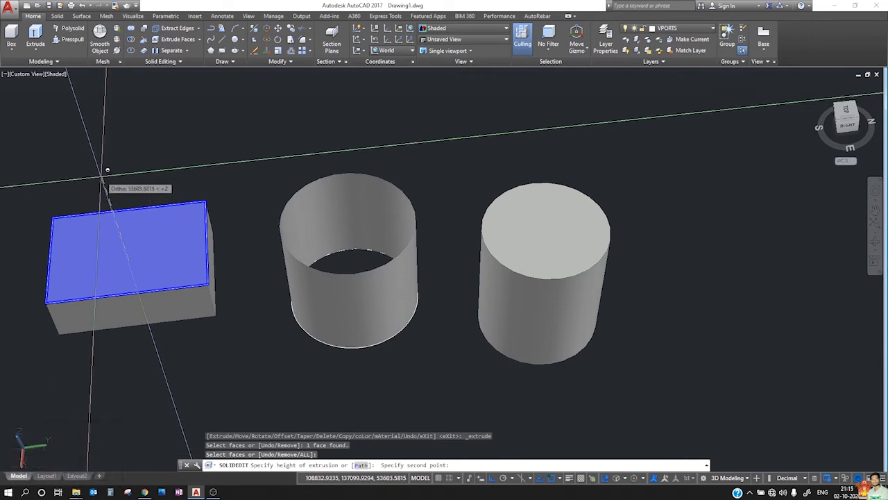
{"action": "left_click", "coordinate": [108, 170]}
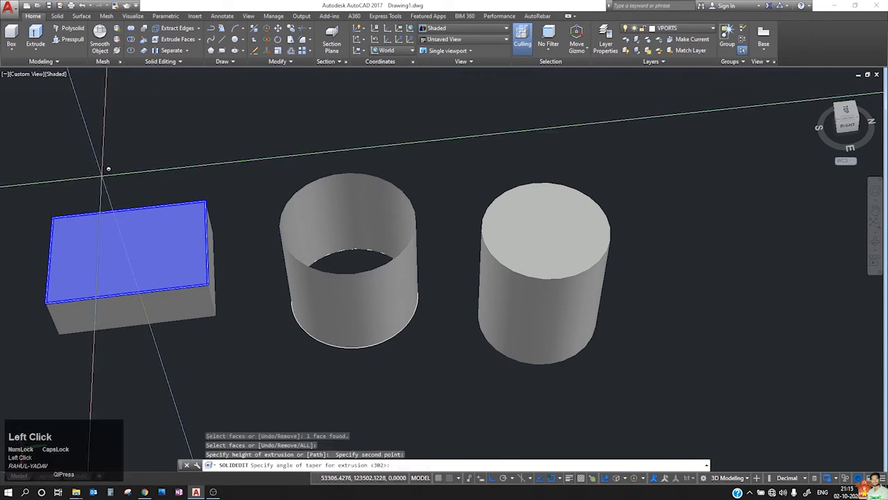
{"action": "key", "text": "space"}
{"action": "scroll", "coordinate": [301, 237], "scroll_direction": "down", "scroll_amount": 3}
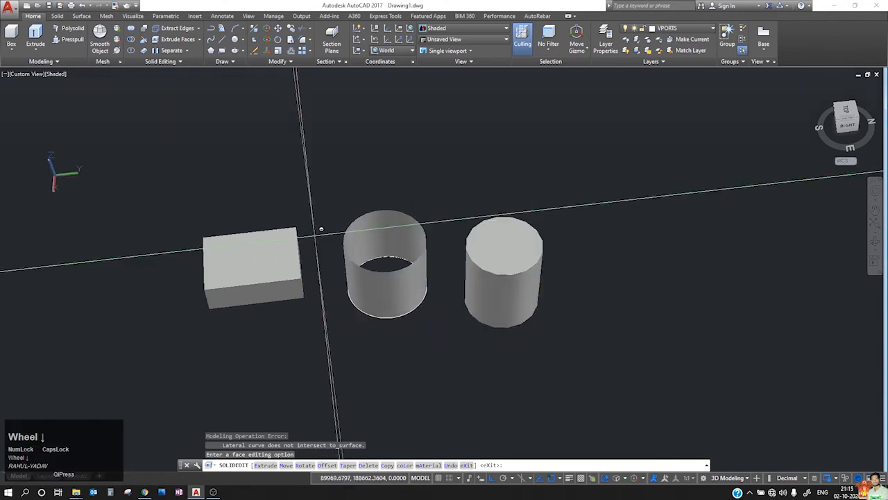
{"action": "middle_click_drag", "start_coordinate": [291, 260], "coordinate": [363, 270], "text": "shift"}
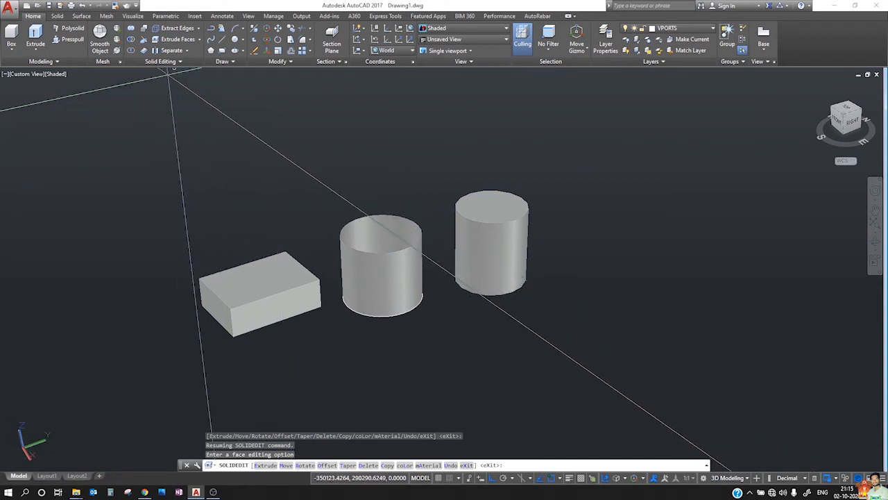
- Clean redundant edges and vertices from the box solid and exit solid editing
{"action": "left_click", "coordinate": [189, 54]}
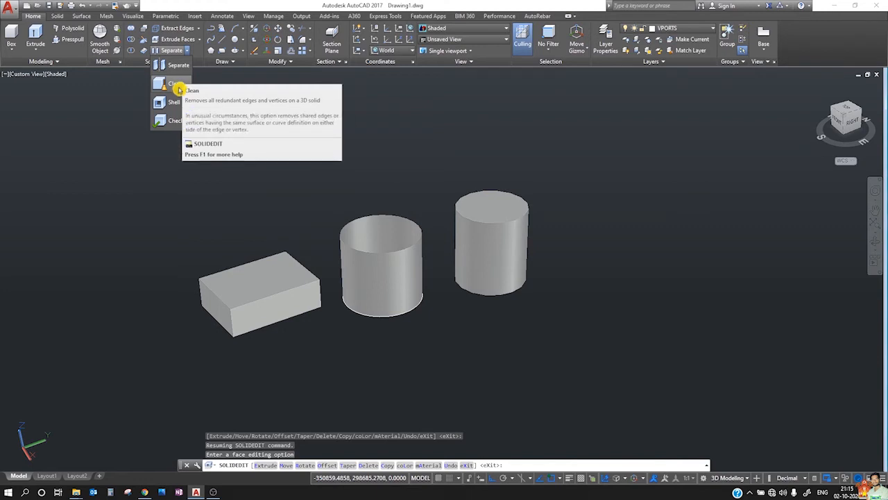
{"action": "left_click", "coordinate": [171, 86]}
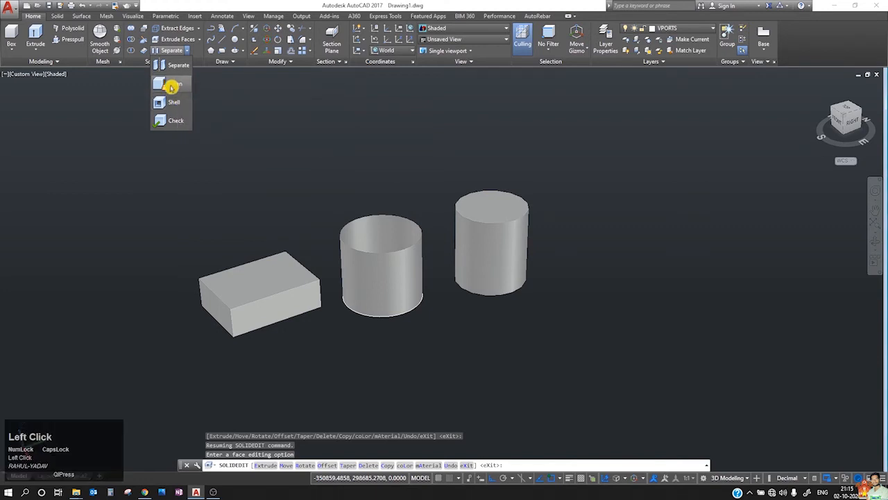
{"action": "left_click", "coordinate": [275, 292]}
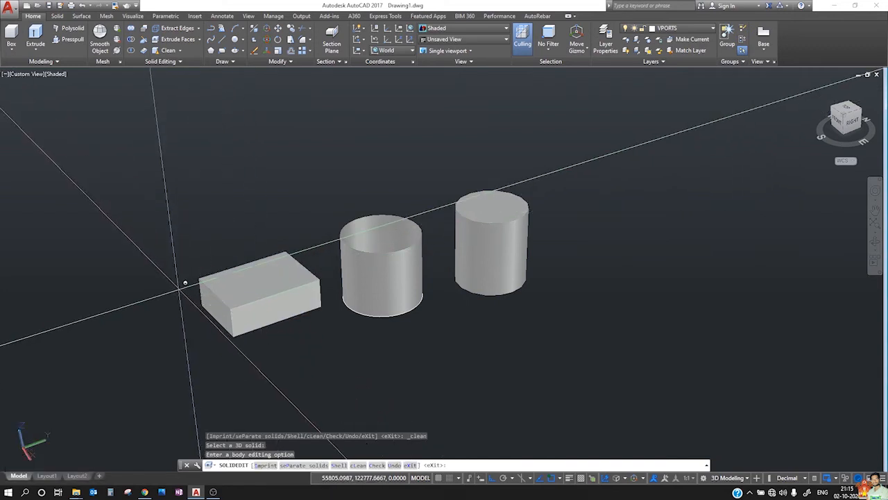
{"action": "key", "text": "Return"}
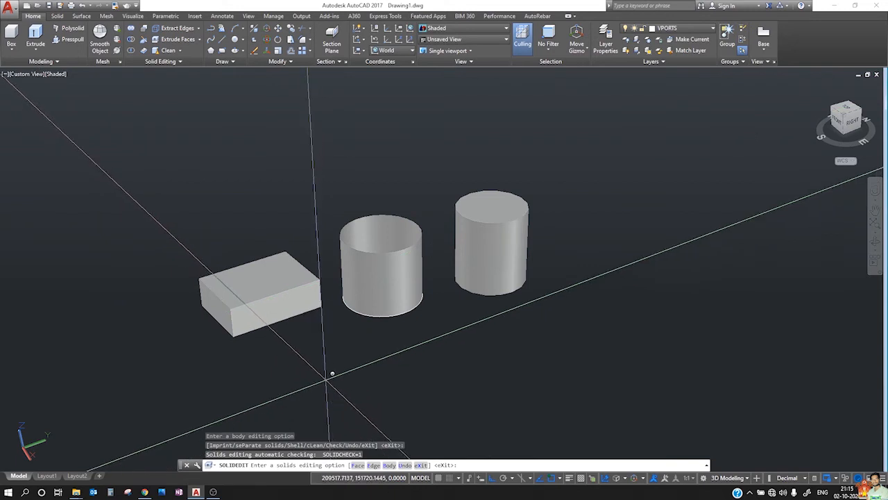
{"action": "key", "text": "Return"}
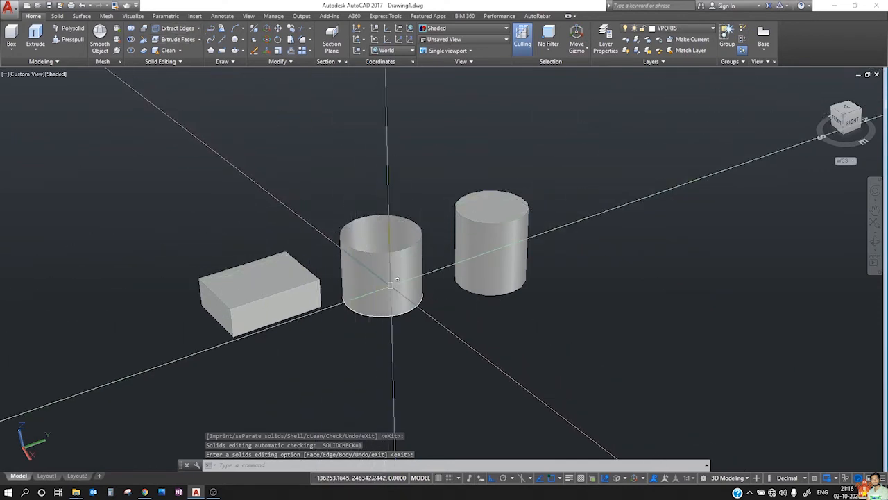
{"action": "left_click", "coordinate": [407, 311]}
{"action": "key", "text": "Escape"}
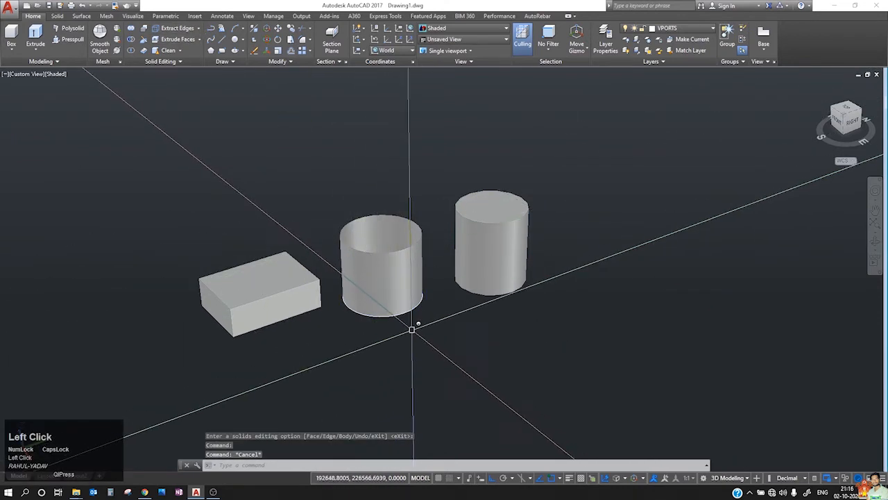
- Try to shell the box solid without removing any faces, picking two points near its front corner as the offset distance
{"action": "left_click", "coordinate": [184, 51]}
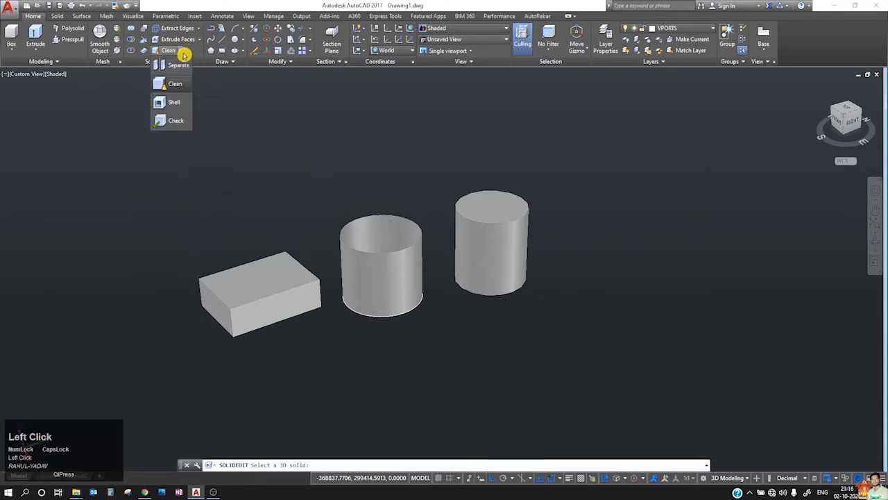
{"action": "left_click", "coordinate": [181, 105]}
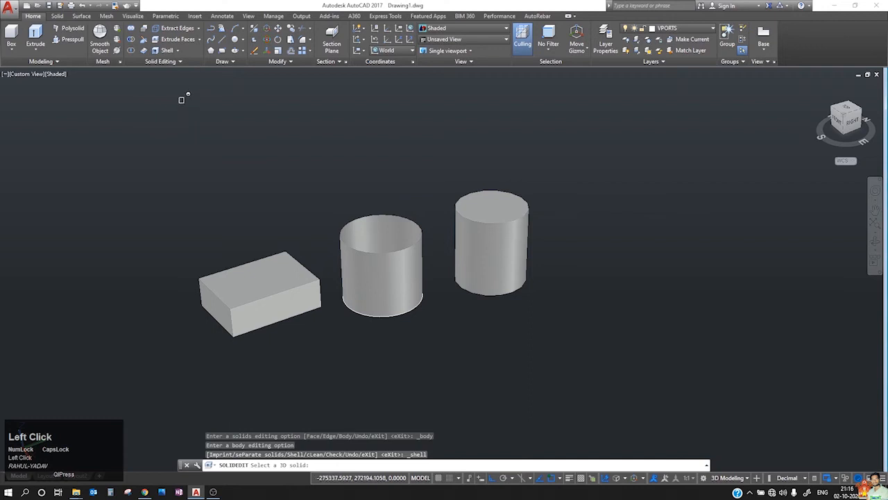
{"action": "left_click", "coordinate": [270, 302]}
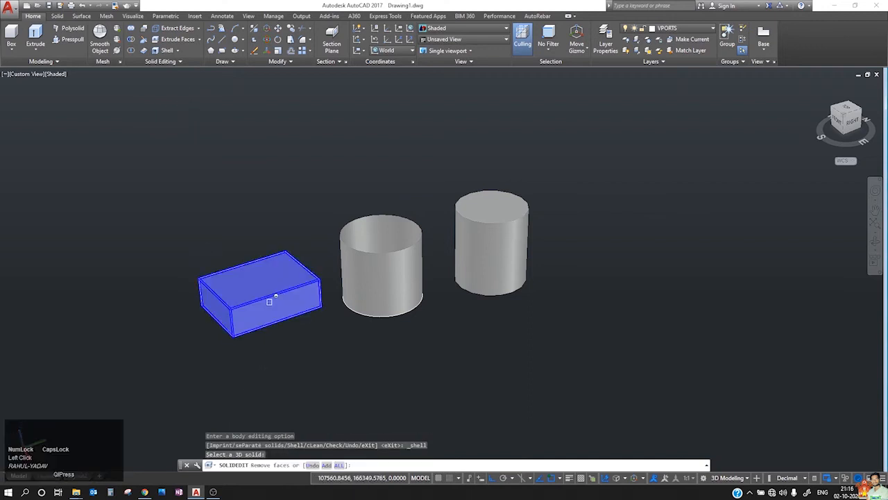
{"action": "key", "text": "Return"}
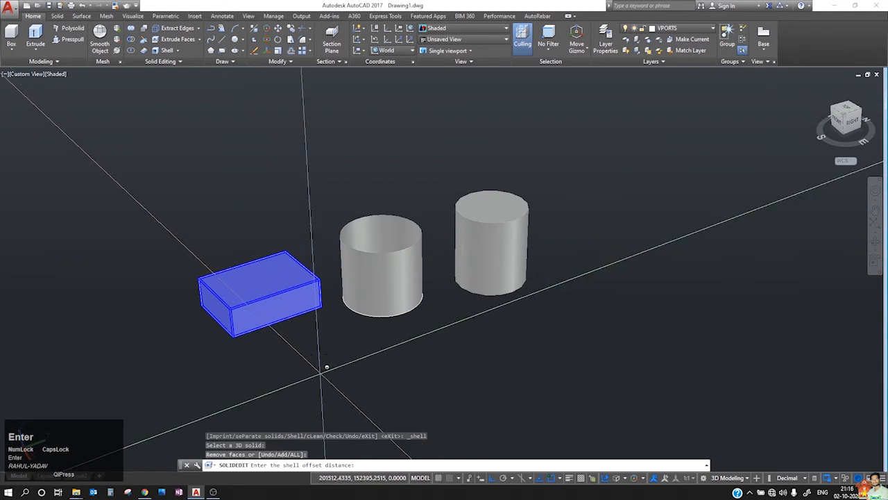
{"action": "scroll", "coordinate": [283, 335], "scroll_direction": "up", "scroll_amount": 3}
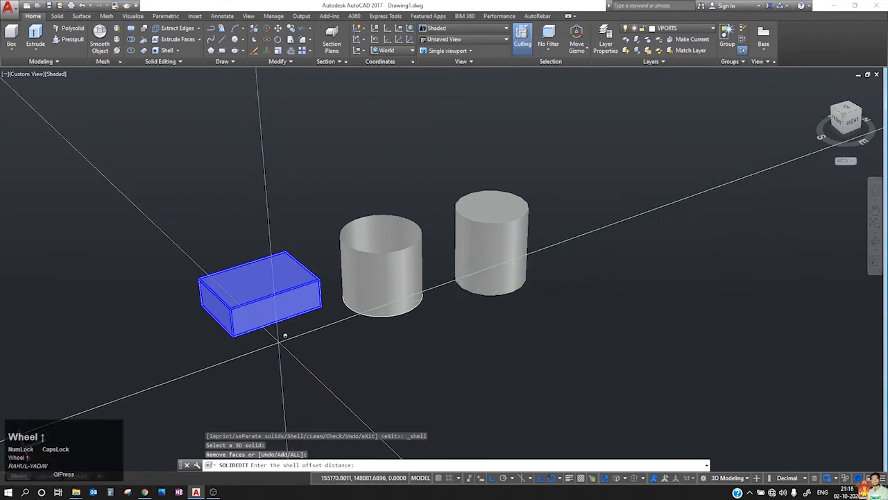
{"action": "left_click", "coordinate": [122, 351]}
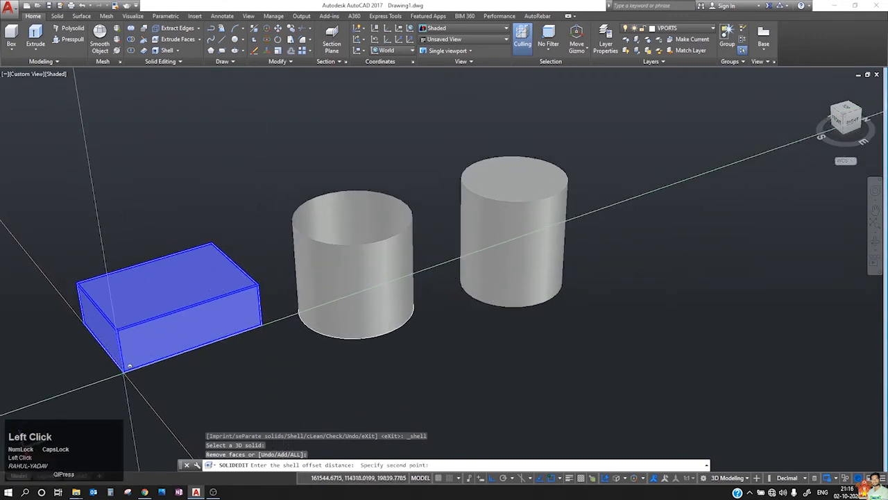
{"action": "left_click", "coordinate": [121, 350]}
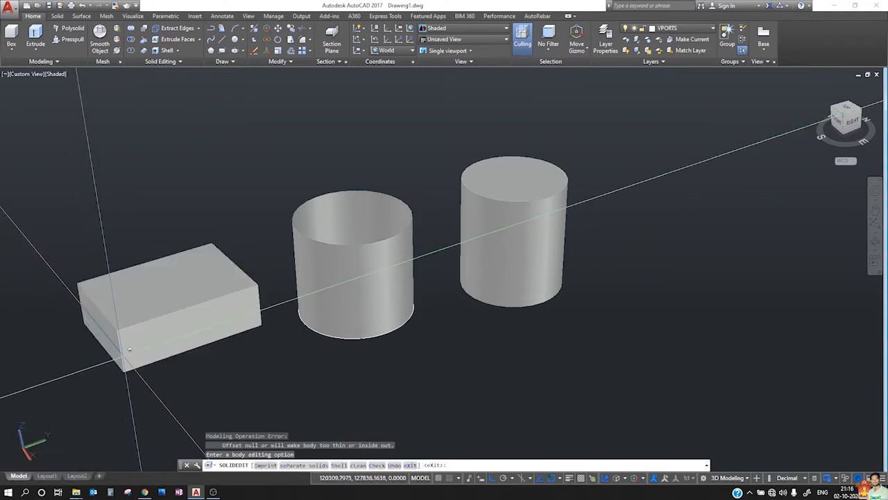
{"action": "key", "text": "Return"}
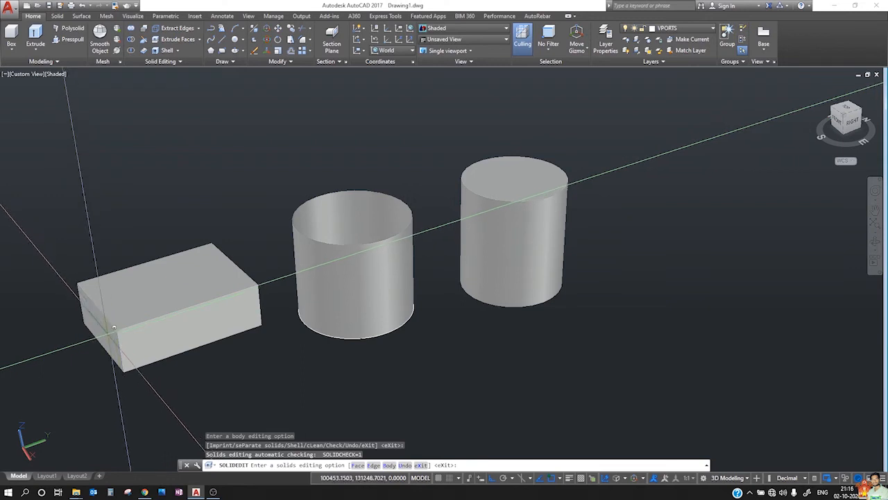
{"action": "left_click", "coordinate": [132, 341]}
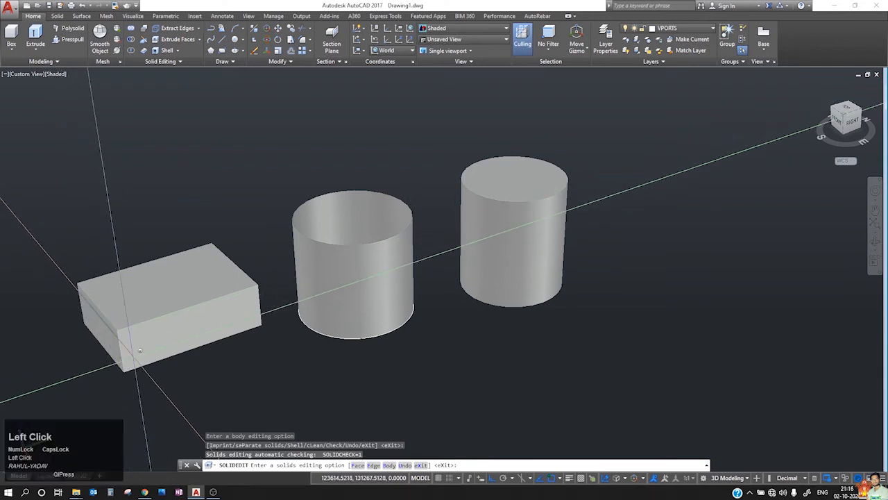
{"action": "key", "text": "Return"}
{"action": "scroll", "coordinate": [129, 353], "scroll_direction": "down", "scroll_amount": 3}
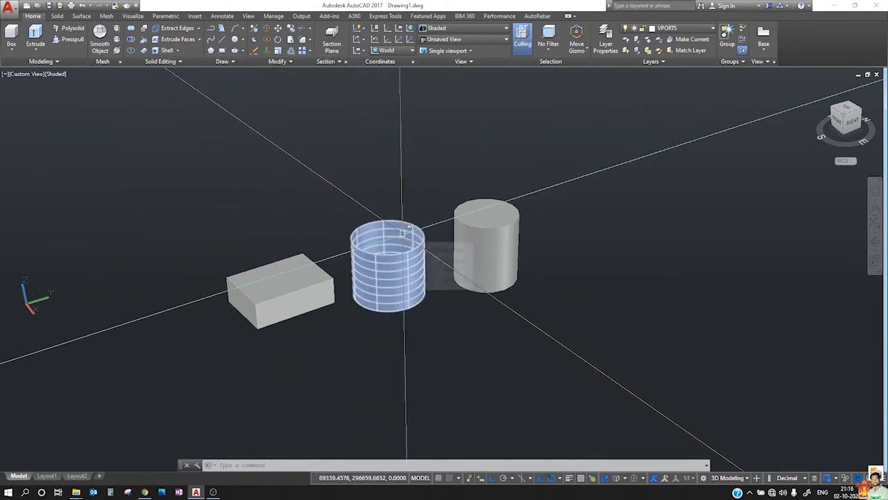
- Validate the box's solid geometry with Check and exit solid editing
{"action": "left_click", "coordinate": [180, 51]}
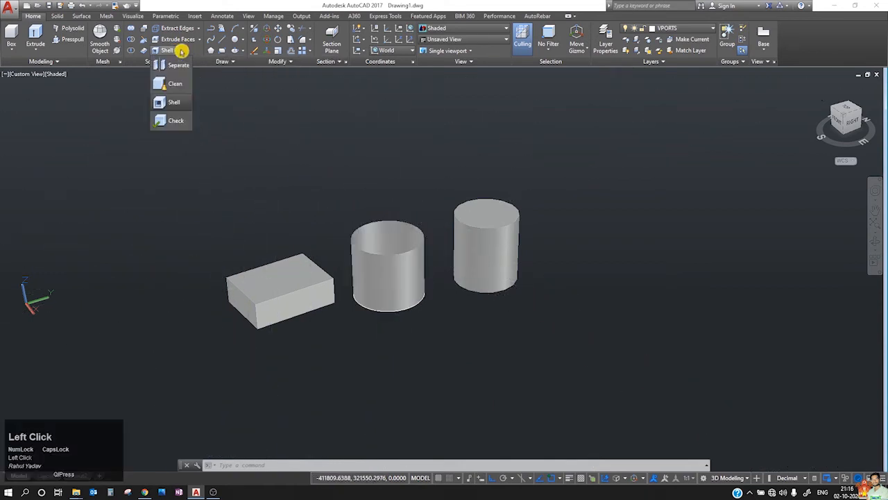
{"action": "left_click", "coordinate": [174, 121]}
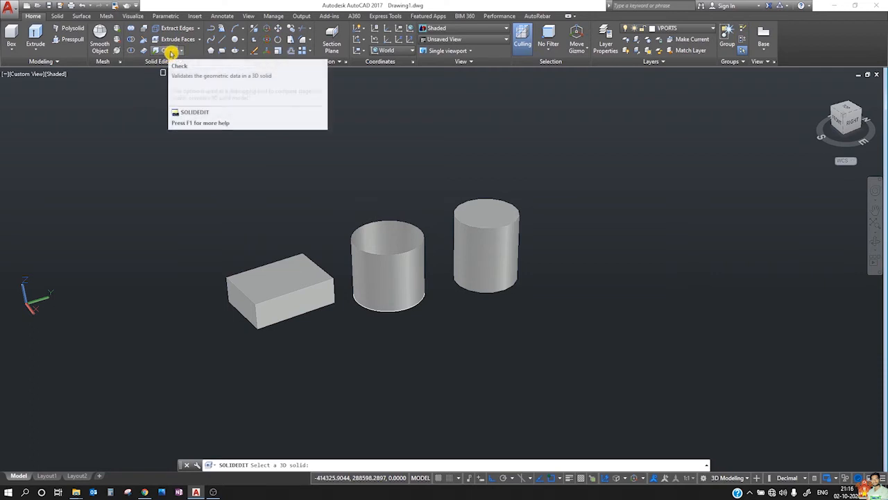
{"action": "left_click", "coordinate": [298, 288]}
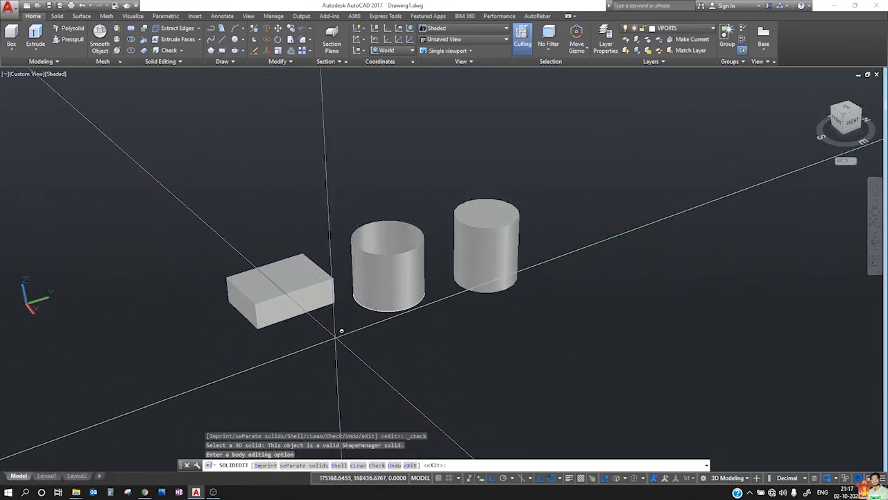
{"action": "key", "text": "Escape"}
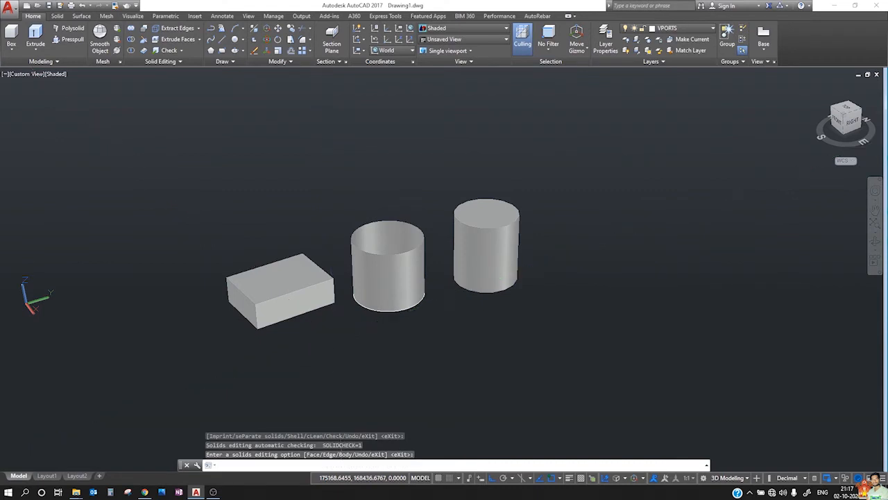
- Run the Check body option on the box two more times in one command, ending by cancelling it
{"action": "left_click", "coordinate": [179, 49]}
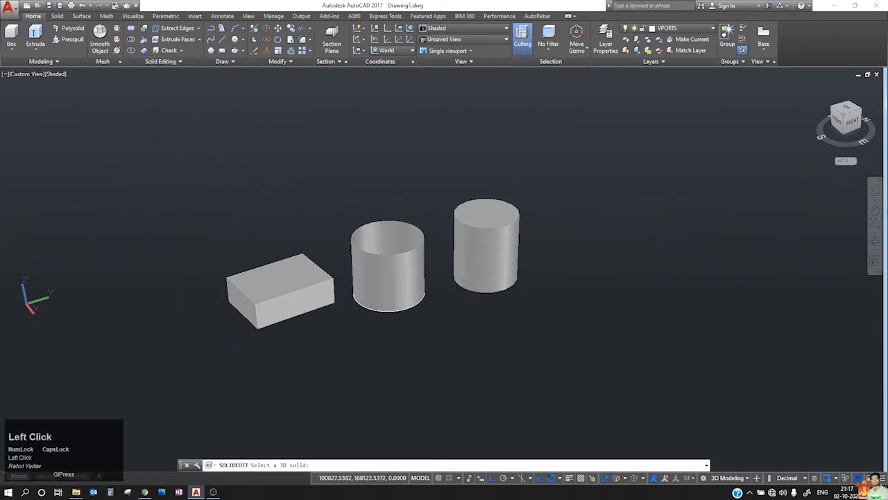
{"action": "left_click", "coordinate": [286, 292]}
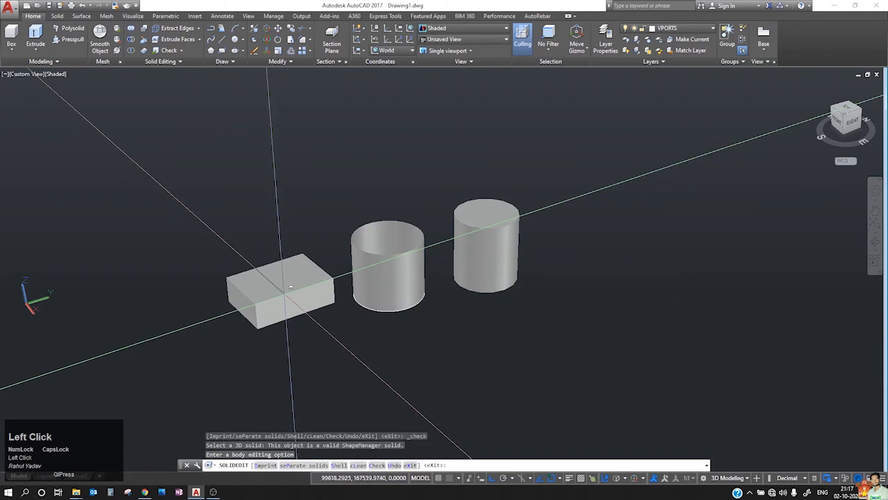
{"action": "left_click", "coordinate": [375, 465]}
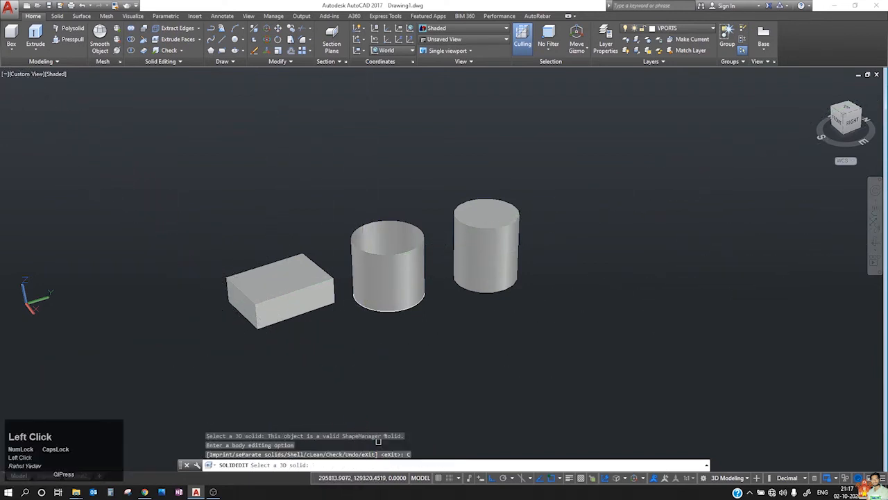
{"action": "left_click", "coordinate": [270, 323]}
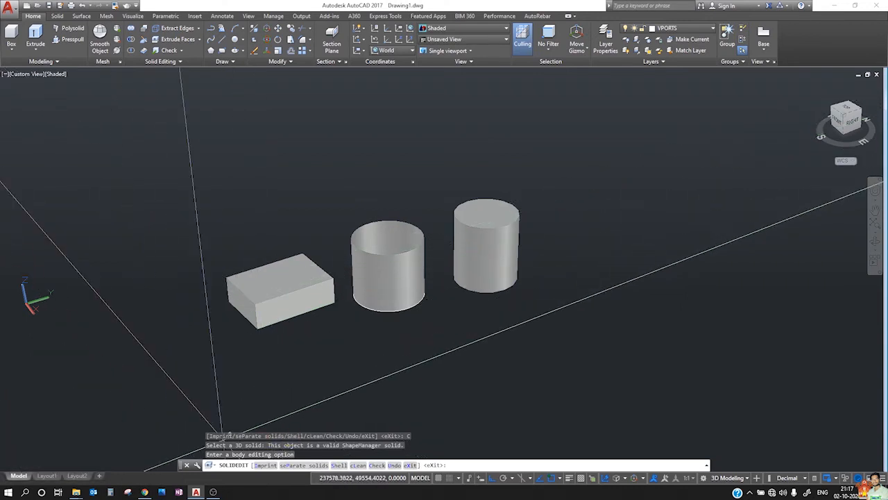
{"action": "key", "text": "Escape"}
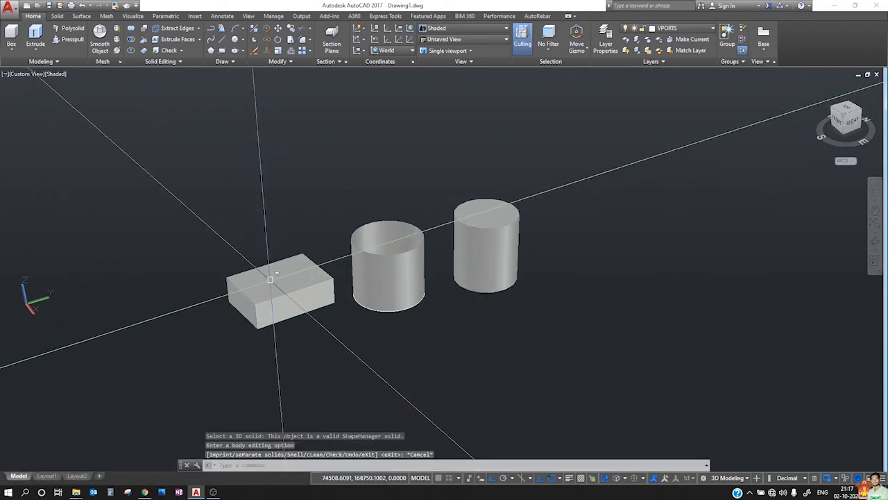
- Convert the box solid to surfaces and select one of them to inspect the result
{"action": "left_click", "coordinate": [158, 65]}
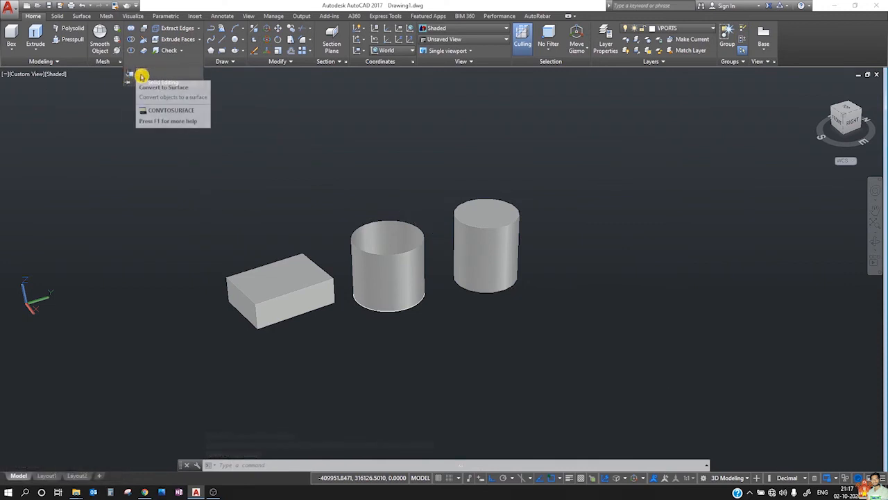
{"action": "left_click", "coordinate": [277, 295]}
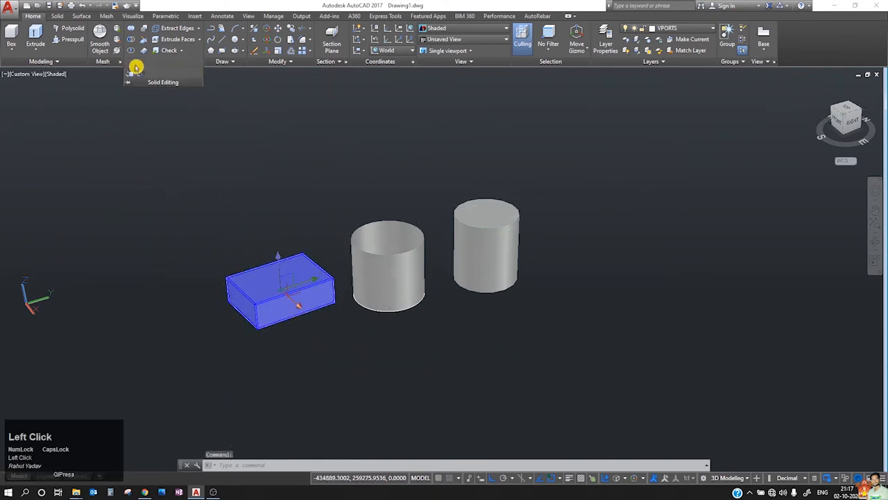
{"action": "left_click", "coordinate": [142, 73]}
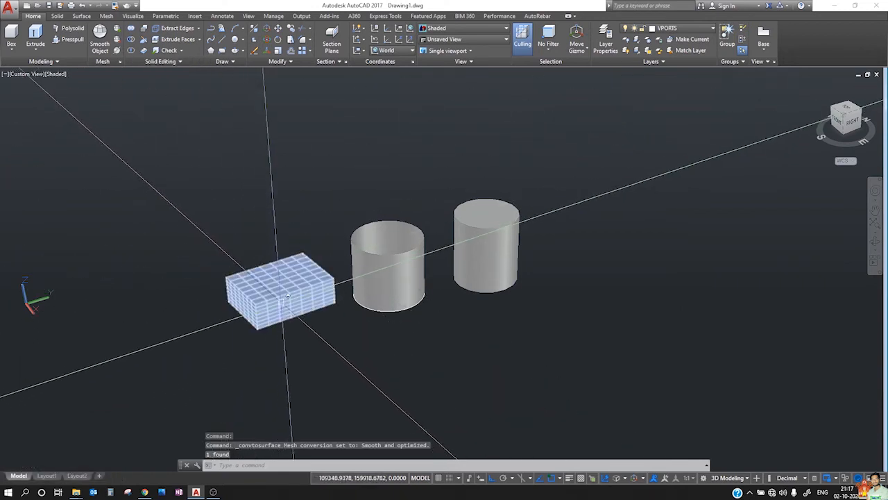
{"action": "left_click", "coordinate": [287, 301]}
{"action": "scroll", "coordinate": [289, 299], "scroll_direction": "up", "scroll_amount": 2}
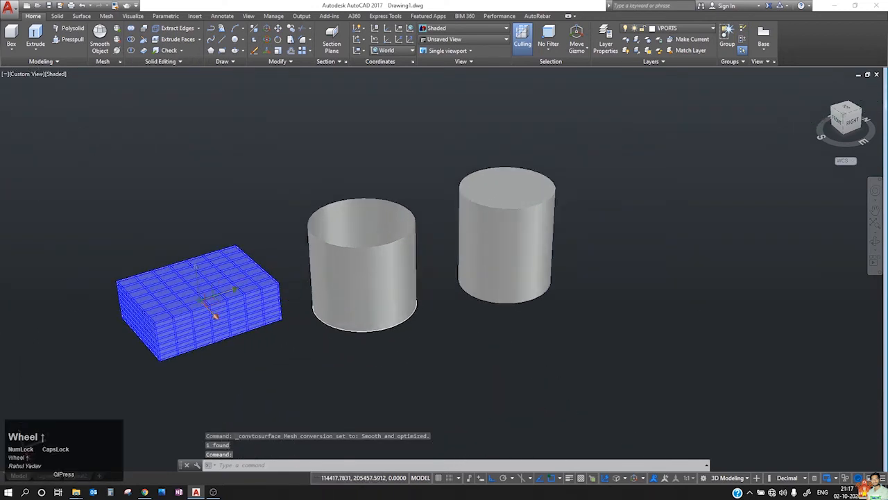
{"action": "key", "text": "Escape"}
- Convert the box-shaped surface back to a 3D solid and select it
{"action": "left_click", "coordinate": [207, 303]}
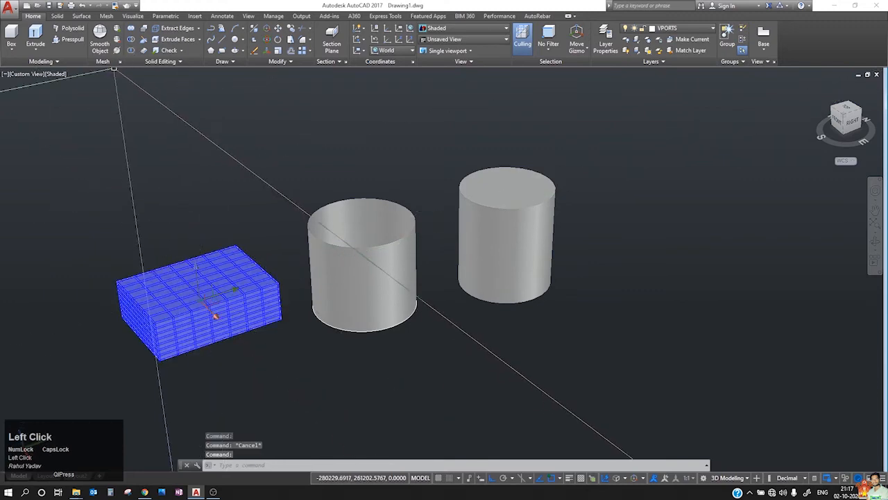
{"action": "left_click", "coordinate": [132, 75]}
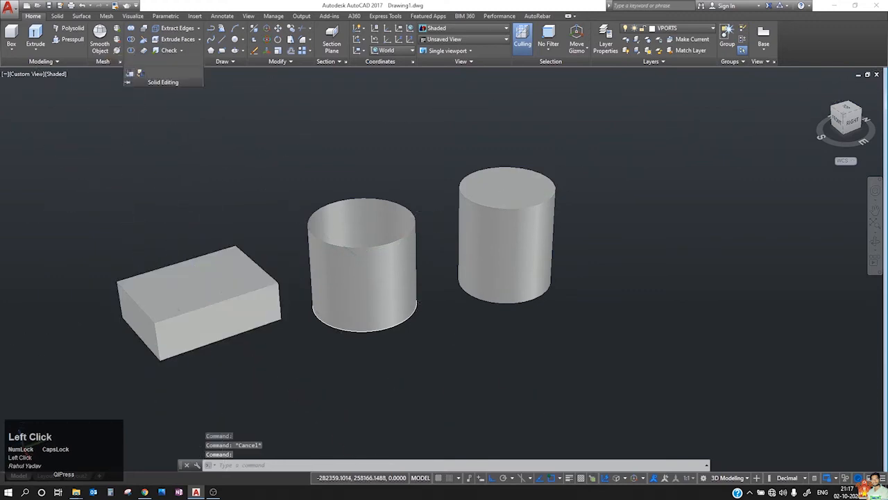
{"action": "left_click", "coordinate": [182, 311]}
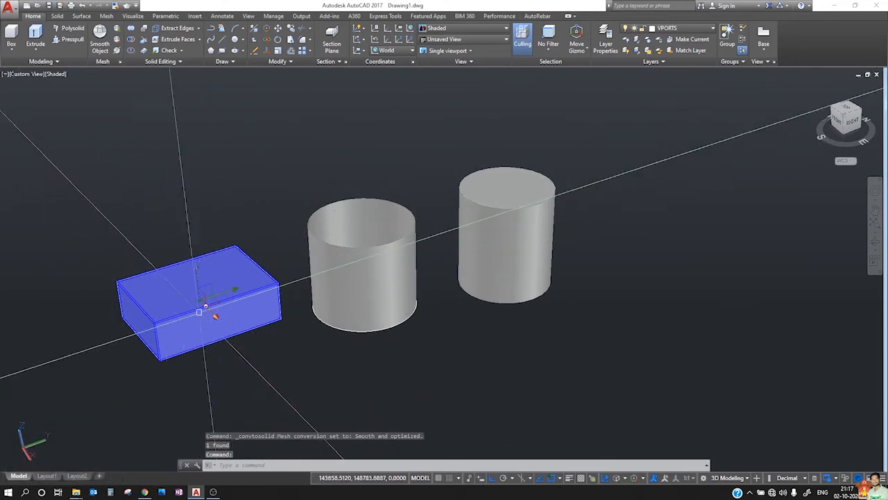
- Convert the selected box solid to a surface once more, checking it by selection and clearing the selection
{"action": "left_click", "coordinate": [159, 61]}
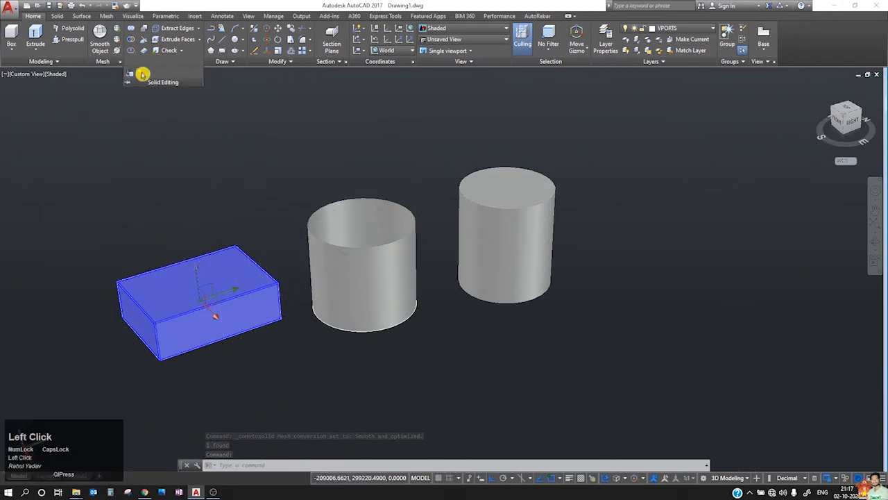
{"action": "left_click", "coordinate": [142, 75]}
{"action": "left_click", "coordinate": [188, 308]}
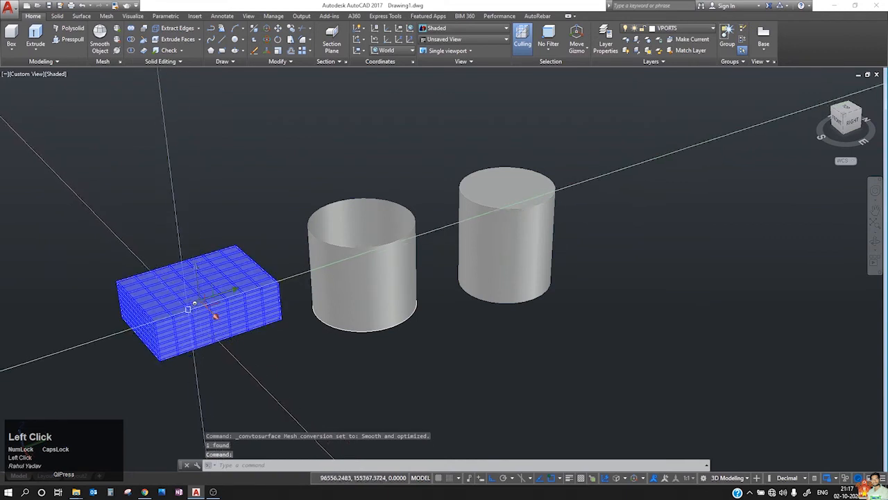
{"action": "key", "text": "Escape"}
- Turn the box-shaped surface into a smooth mesh with Smooth Object, choosing to create the mesh despite the non-primitive geometry
{"action": "left_click", "coordinate": [142, 335]}
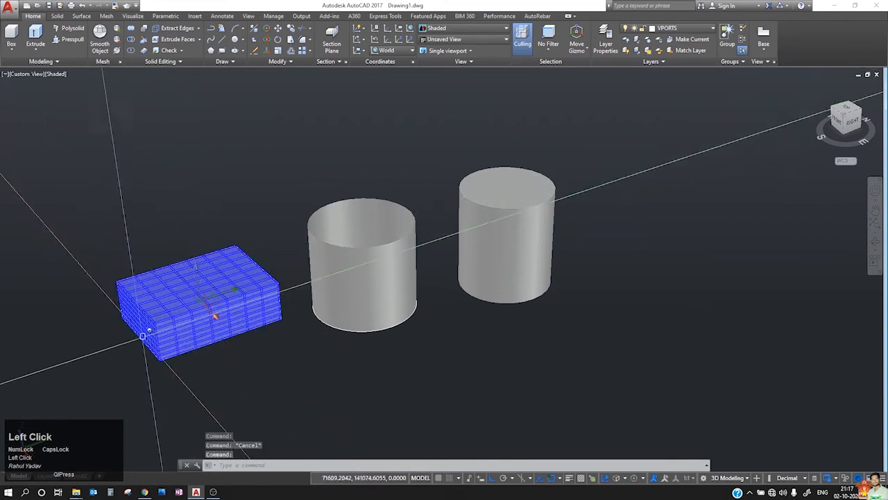
{"action": "left_click", "coordinate": [97, 37]}
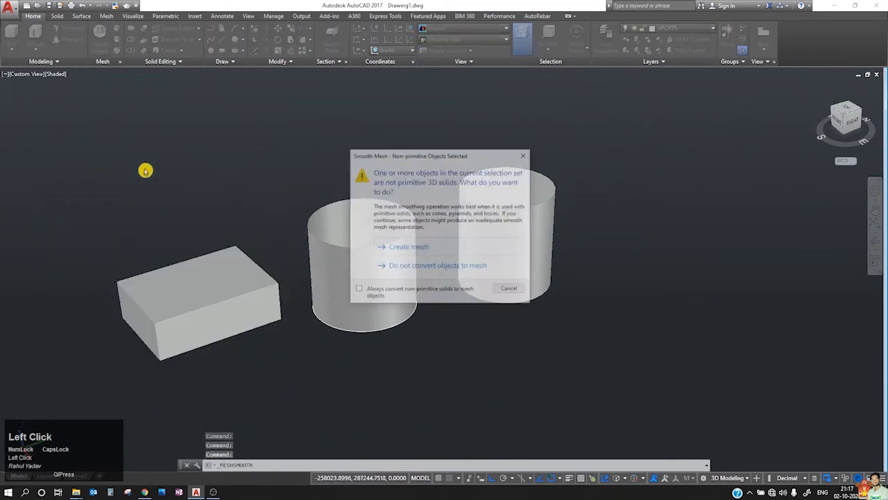
{"action": "left_click", "coordinate": [422, 247]}
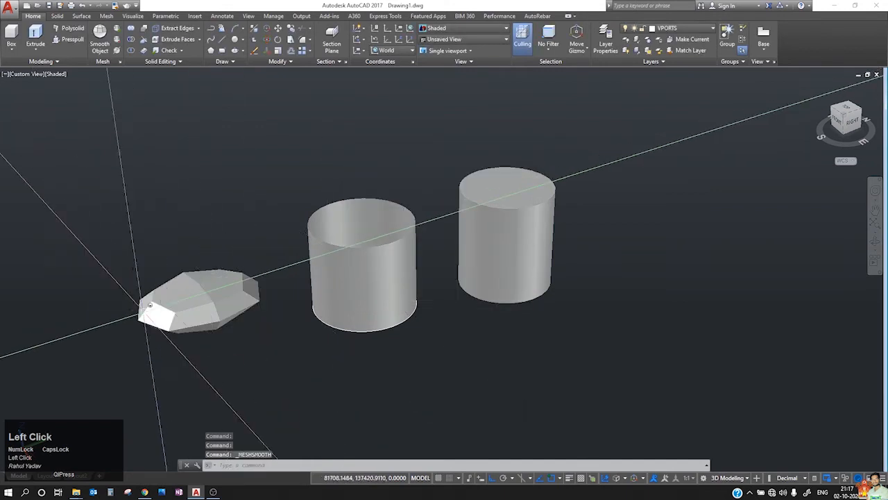
- Decrease the smoothness level of the faceted mesh made from the box by one level
{"action": "scroll", "coordinate": [194, 313], "scroll_direction": "up", "scroll_amount": 5}
{"action": "middle_click_drag", "start_coordinate": [195, 322], "coordinate": [382, 227]}
{"action": "scroll", "coordinate": [383, 226], "scroll_direction": "up", "scroll_amount": 2}
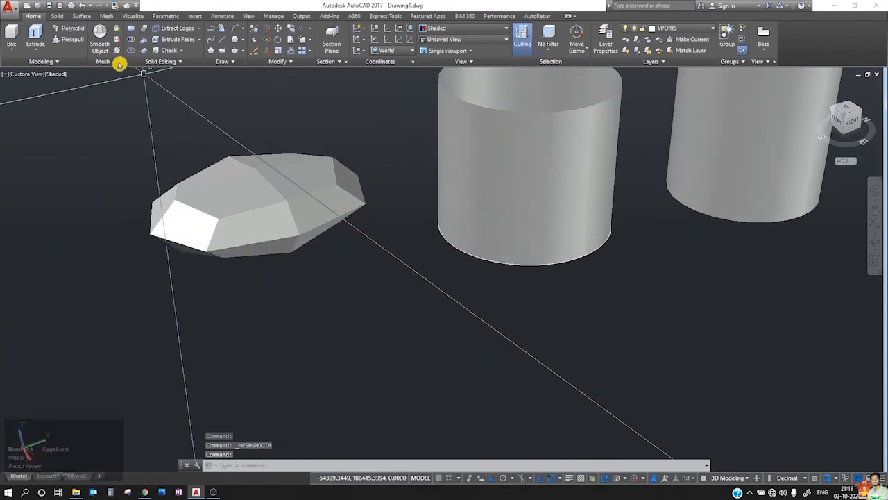
{"action": "left_click", "coordinate": [115, 39]}
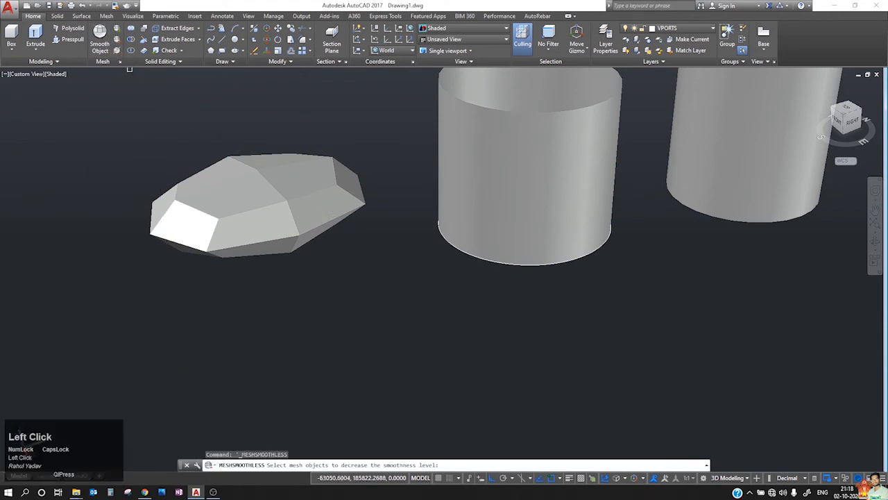
{"action": "left_click", "coordinate": [211, 187]}
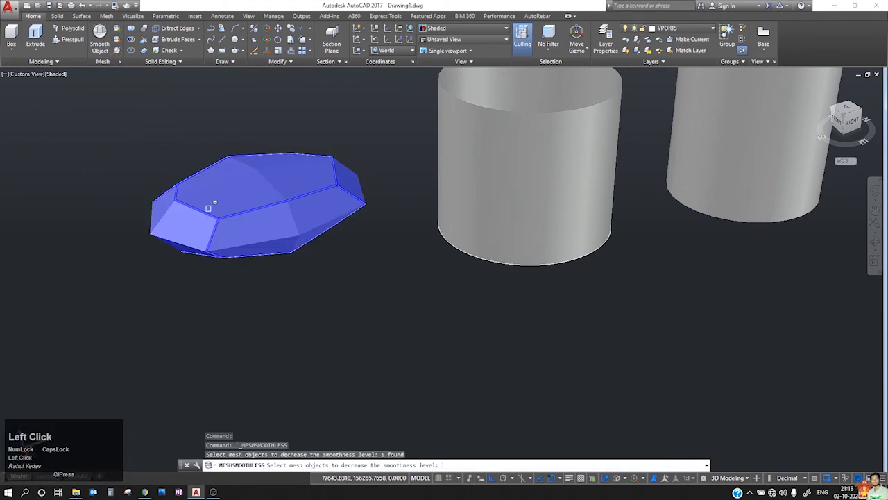
{"action": "key", "text": "Return"}
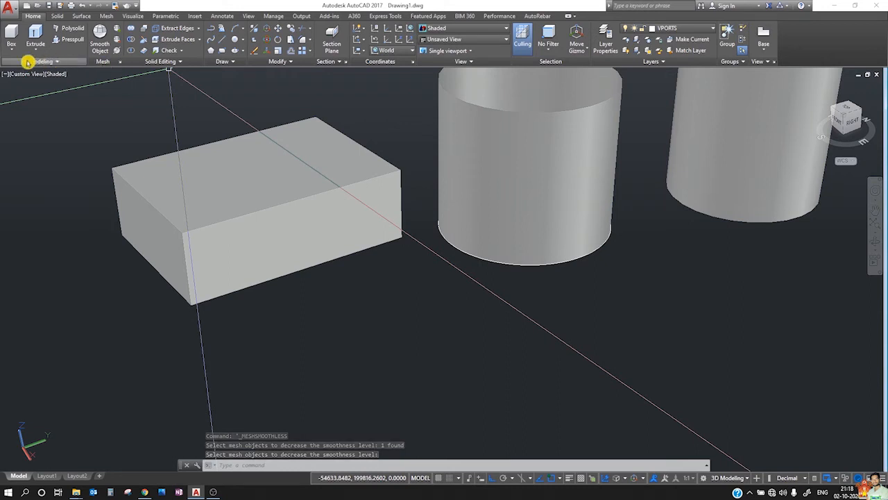
- Start a 3D polyline on the ground in front of the box and open cylinder, drawing four straight orthogonal segments
{"action": "left_click", "coordinate": [229, 64]}
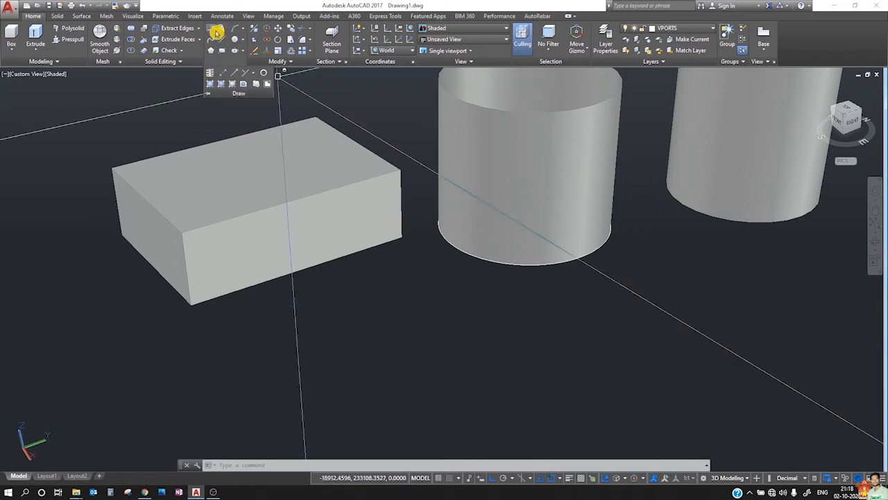
{"action": "left_click", "coordinate": [225, 35]}
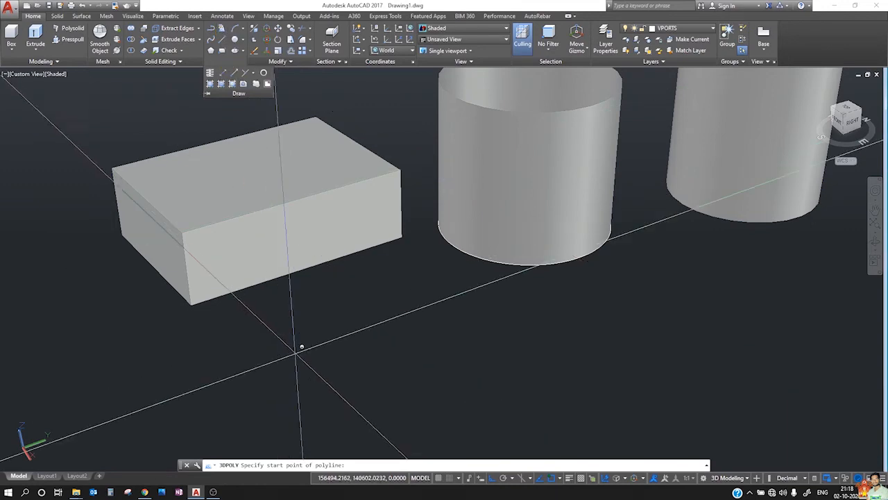
{"action": "left_click", "coordinate": [306, 377]}
{"action": "left_click", "coordinate": [439, 329]}
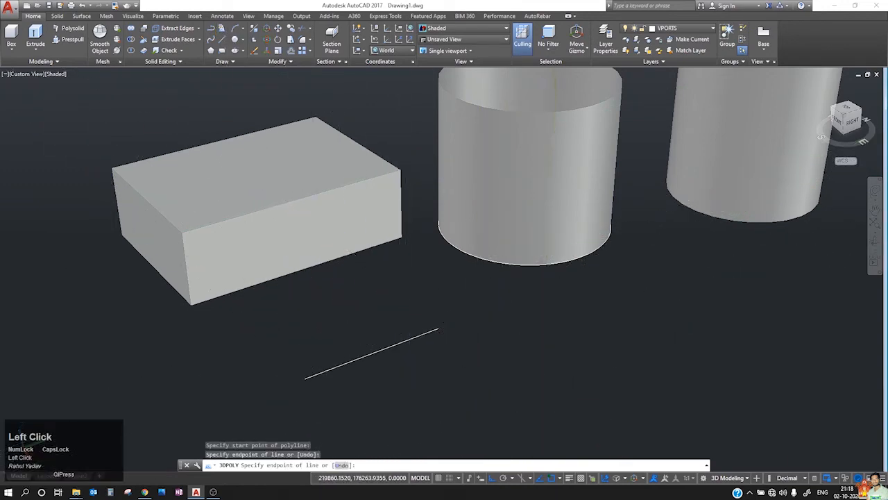
{"action": "left_click", "coordinate": [531, 400]}
{"action": "scroll", "coordinate": [453, 432], "scroll_direction": "up", "scroll_amount": 5}
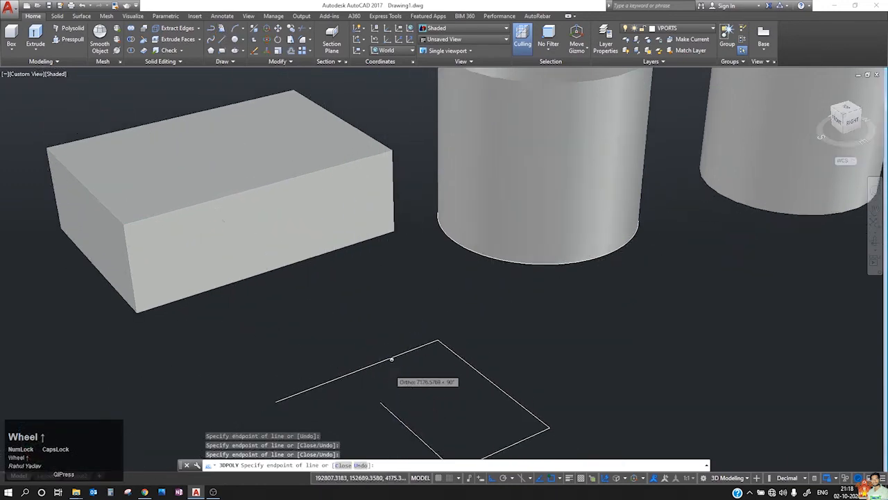
- Add a fifth segment parallel to the first one, end the 3D polyline as an open shape, and clear the selection
{"action": "middle_click_drag", "start_coordinate": [456, 414], "coordinate": [500, 132]}
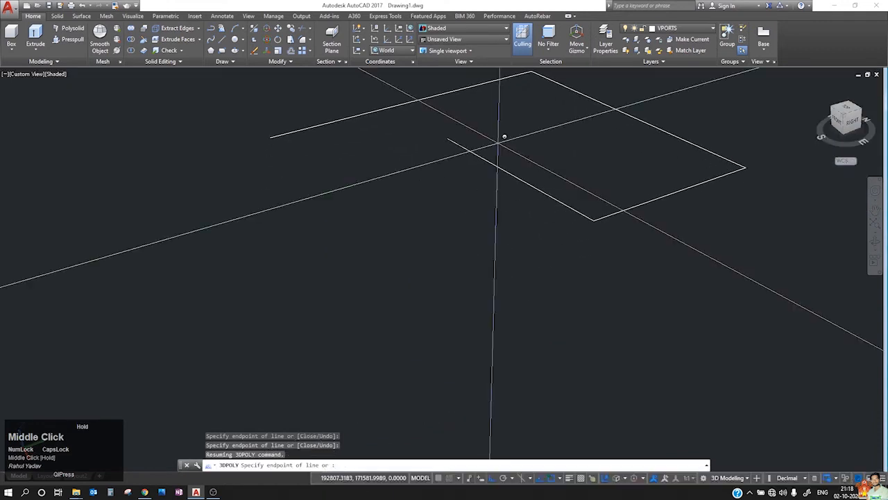
{"action": "scroll", "coordinate": [494, 145], "scroll_direction": "up", "scroll_amount": 3}
{"action": "scroll", "coordinate": [495, 150], "scroll_direction": "down", "scroll_amount": 2}
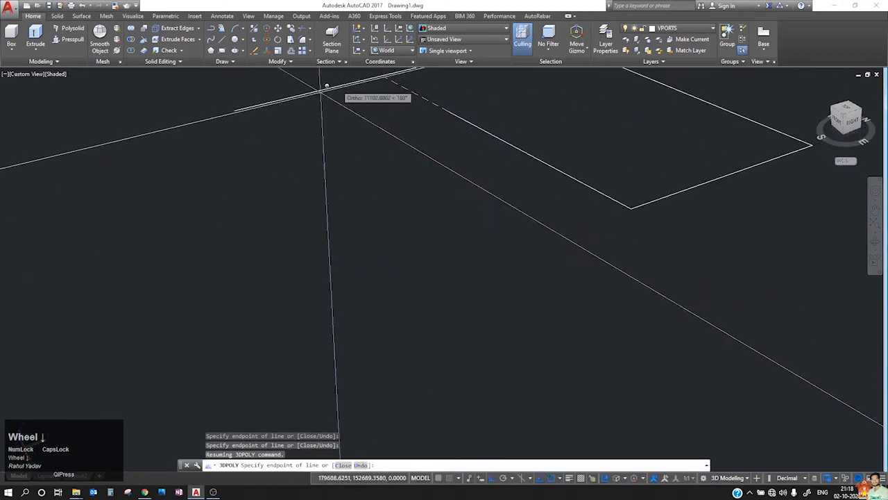
{"action": "left_click", "coordinate": [287, 165]}
{"action": "scroll", "coordinate": [254, 115], "scroll_direction": "up", "scroll_amount": 4}
{"action": "middle_click_drag", "start_coordinate": [254, 115], "coordinate": [409, 267]}
{"action": "key", "text": "Escape"}
{"action": "scroll", "coordinate": [423, 242], "scroll_direction": "up", "scroll_amount": 4}
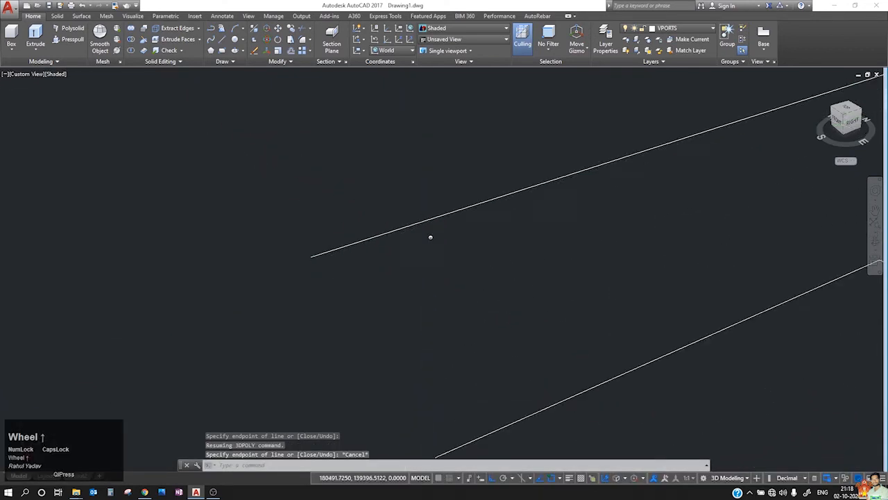
{"action": "left_click_drag", "start_coordinate": [424, 242], "coordinate": [348, 123]}
{"action": "key", "text": "Escape"}
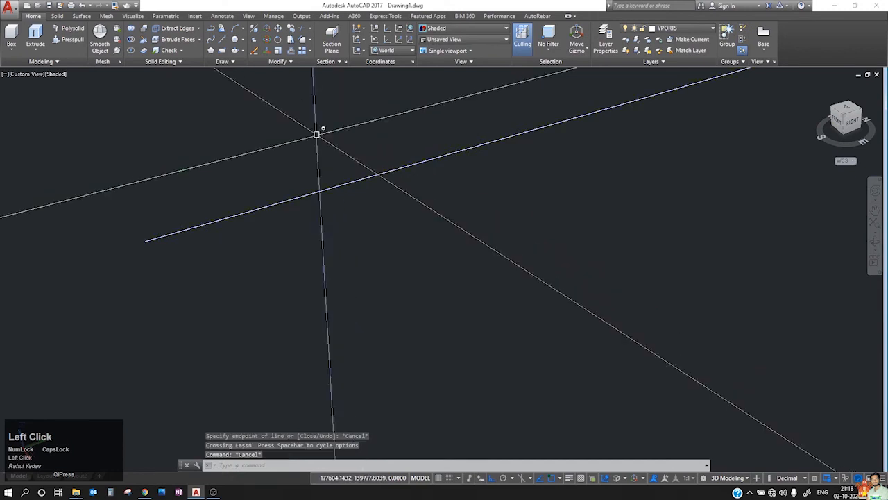
- Draw a second 3D polyline from the box's upper front edge, with one horizontal segment outward and one vertical segment downward
{"action": "scroll", "coordinate": [268, 159], "scroll_direction": "down", "scroll_amount": 6}
{"action": "scroll", "coordinate": [266, 170], "scroll_direction": "down", "scroll_amount": 3}
{"action": "key", "text": "Caps_Lock"}
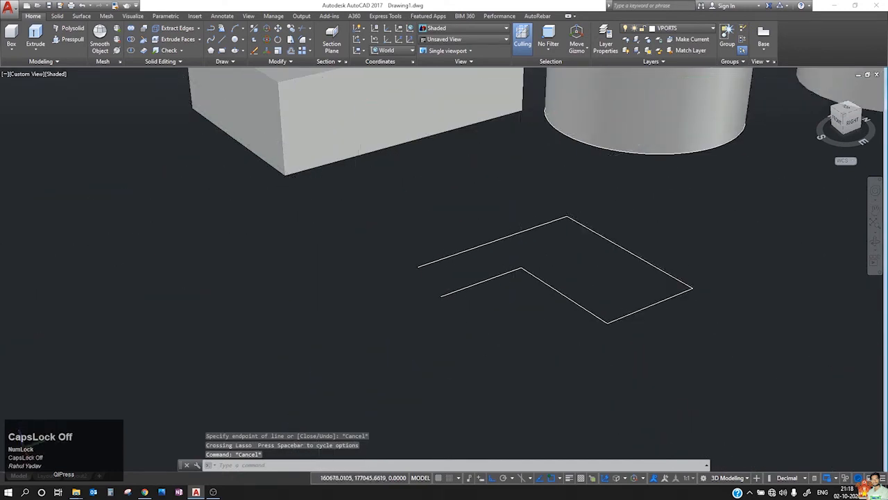
{"action": "middle_click_drag", "start_coordinate": [519, 191], "coordinate": [530, 285]}
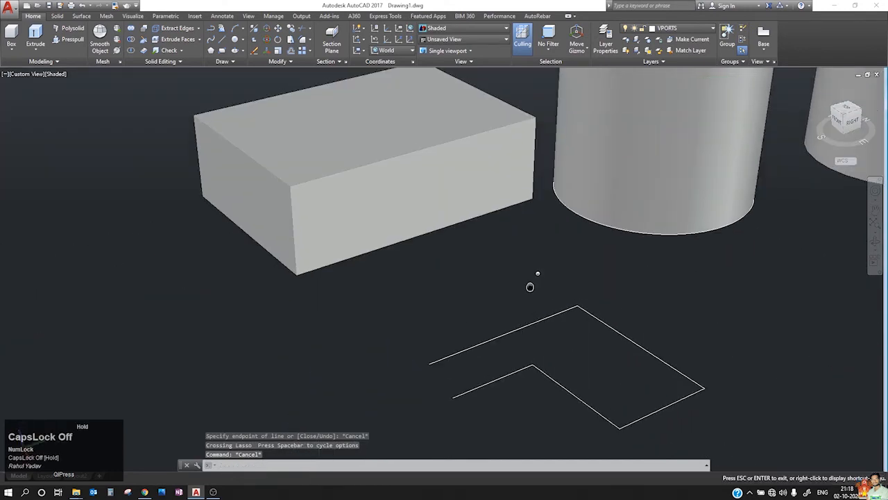
{"action": "left_click", "coordinate": [225, 32]}
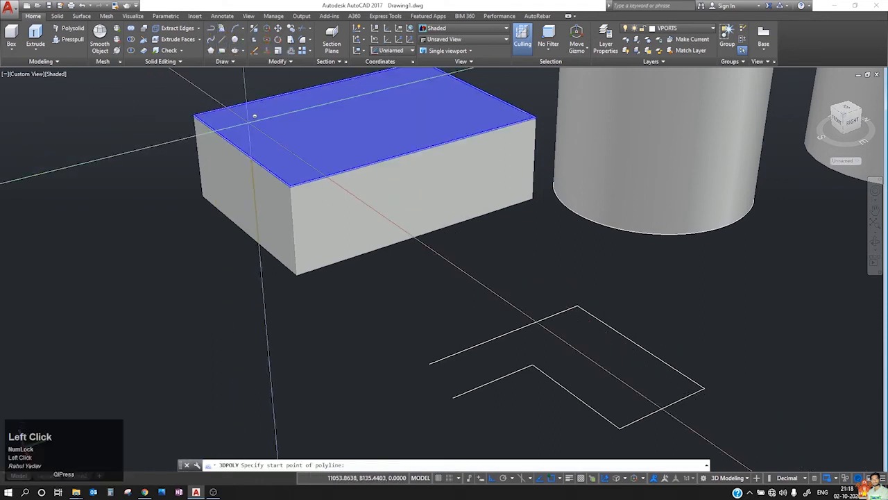
{"action": "left_click", "coordinate": [335, 181]}
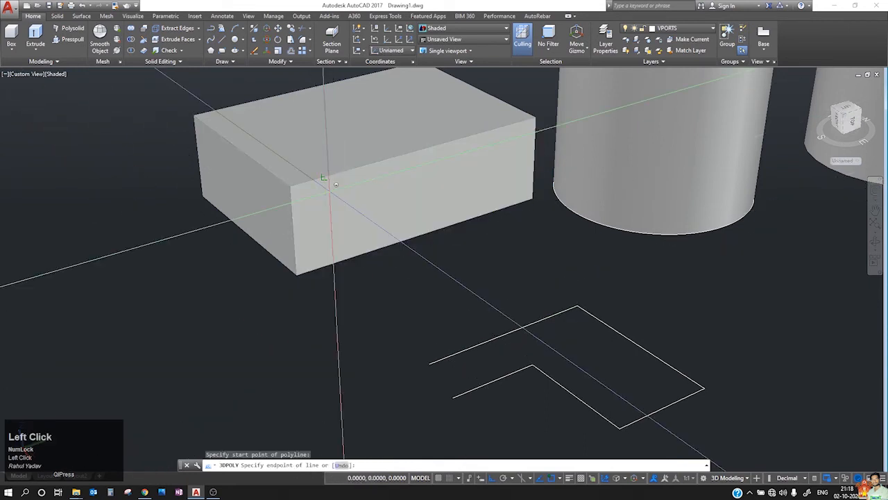
{"action": "left_click", "coordinate": [392, 243]}
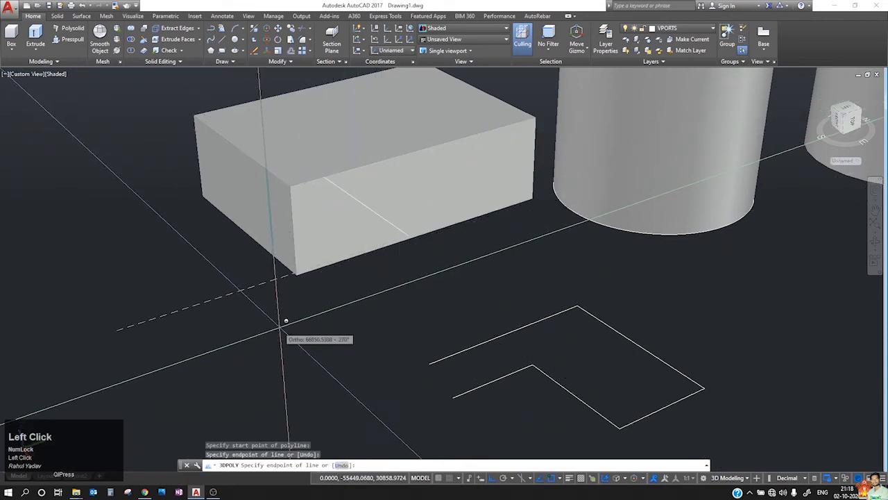
{"action": "left_click", "coordinate": [408, 351]}
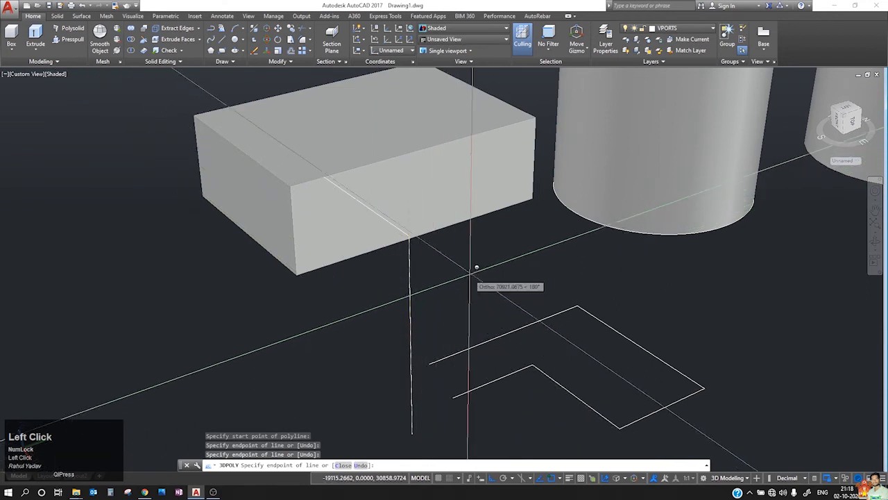
{"action": "key", "text": "Escape"}
{"action": "left_click", "coordinate": [409, 281]}
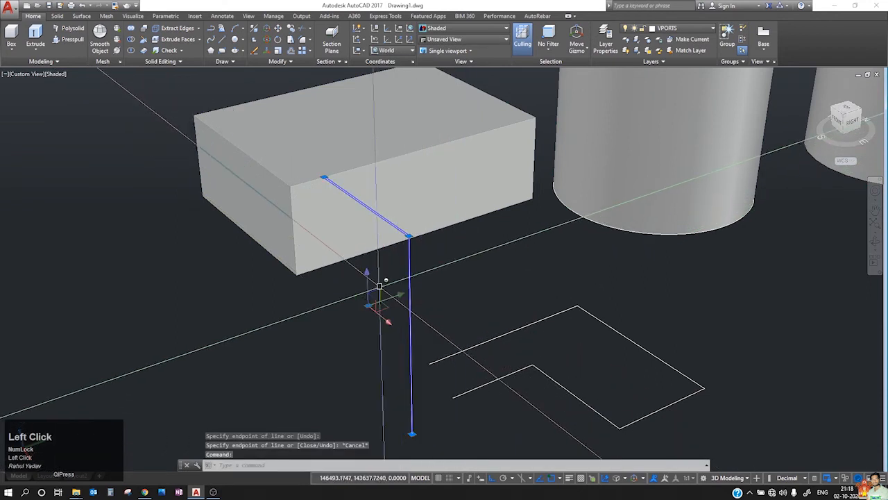
{"action": "key", "text": "Escape"}
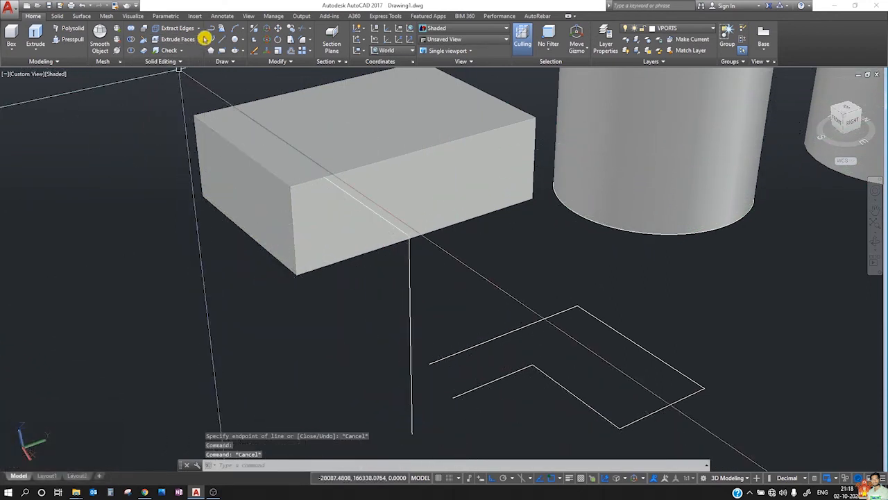
- Draw a regular polyline of three segments on the ground beside the vertical segment of the 3D polyline
{"action": "left_click", "coordinate": [210, 30]}
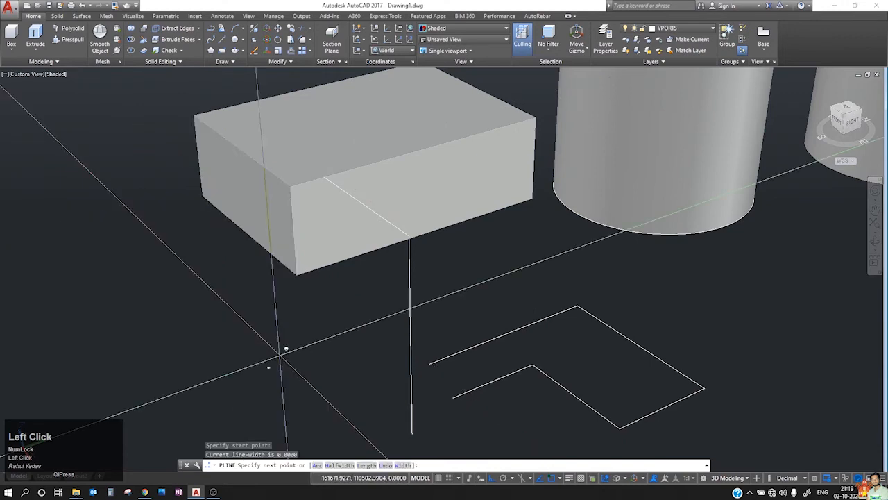
{"action": "left_click", "coordinate": [412, 414]}
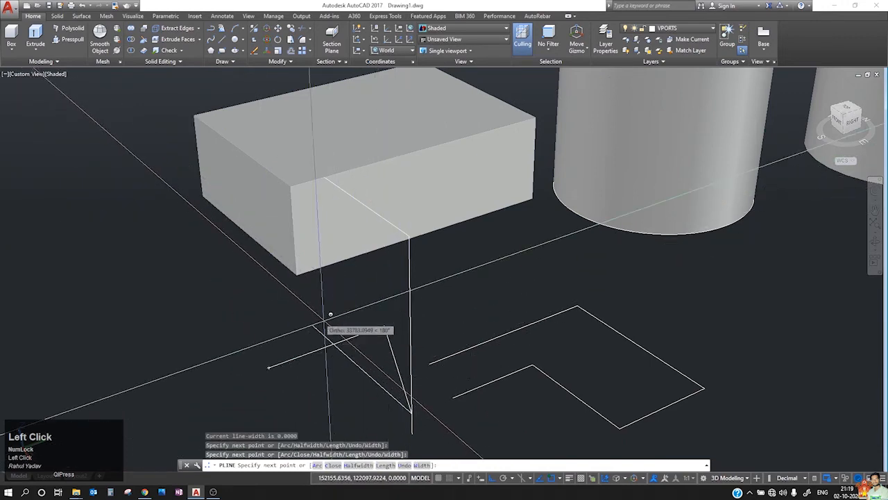
{"action": "left_click", "coordinate": [305, 319]}
{"action": "key", "text": "Escape"}
{"action": "scroll", "coordinate": [345, 245], "scroll_direction": "down", "scroll_amount": 5}
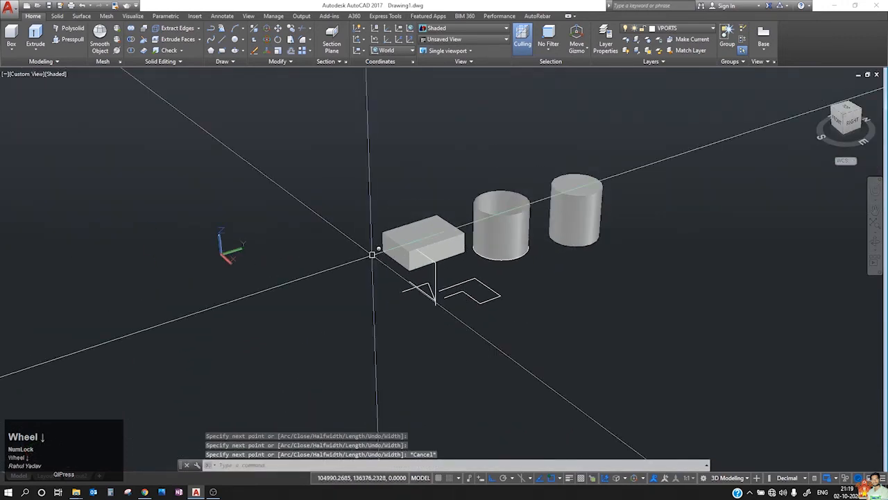
{"action": "key", "text": "Escape"}
{"action": "key", "text": "Escape"}
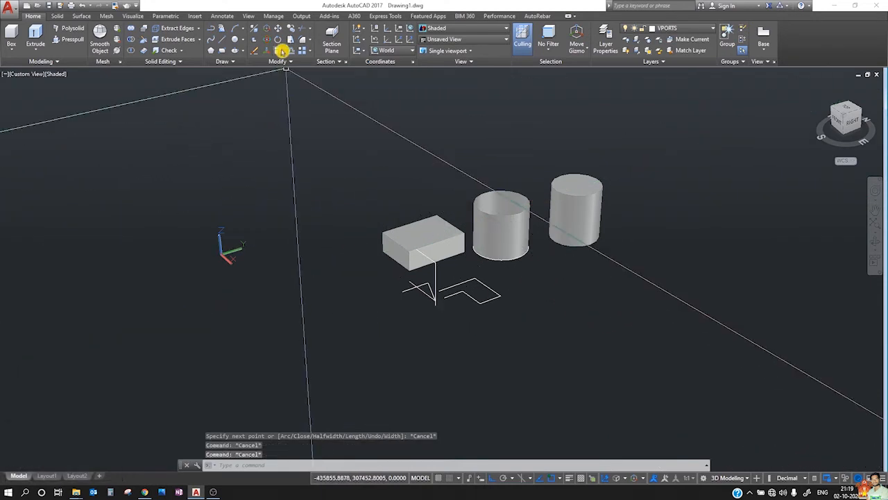
{"action": "scroll", "coordinate": [280, 45], "scroll_direction": "up", "scroll_amount": 1}
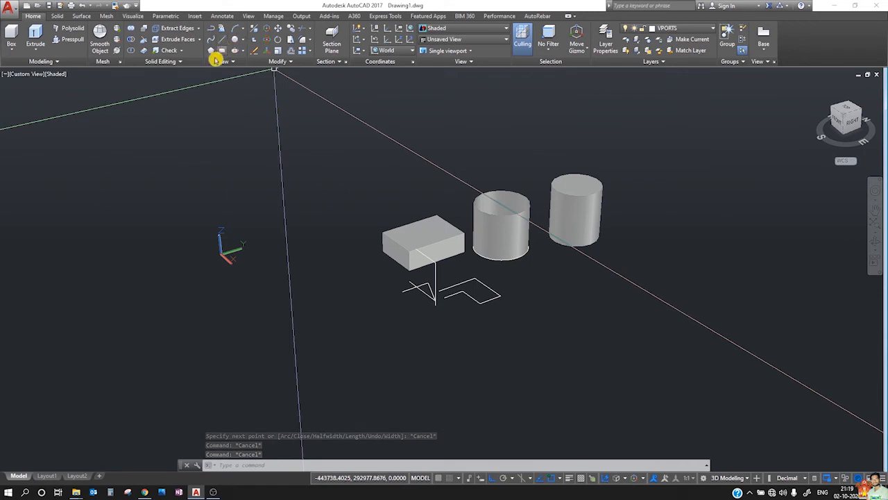
{"action": "left_click", "coordinate": [235, 62]}
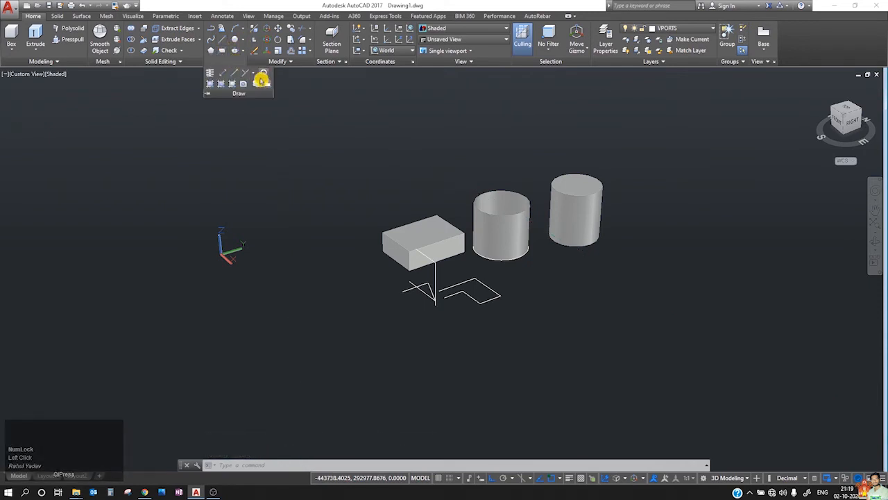
{"action": "left_click", "coordinate": [255, 70]}
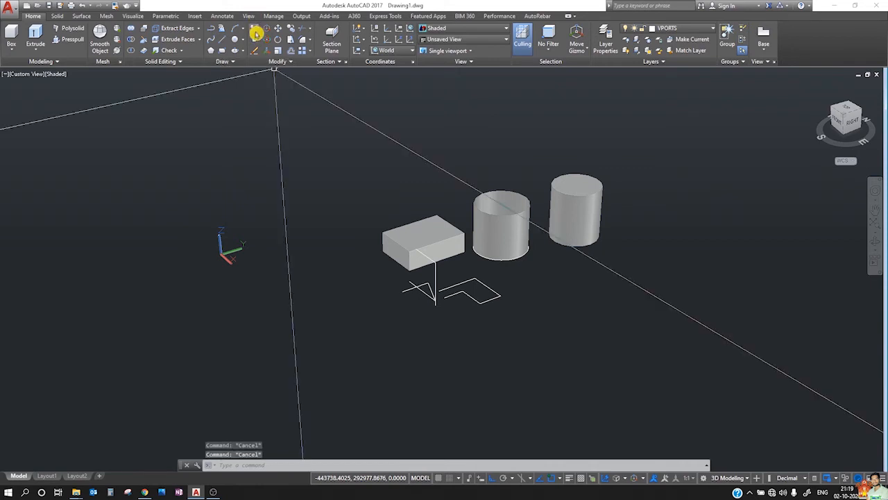
{"action": "left_click", "coordinate": [285, 68]}
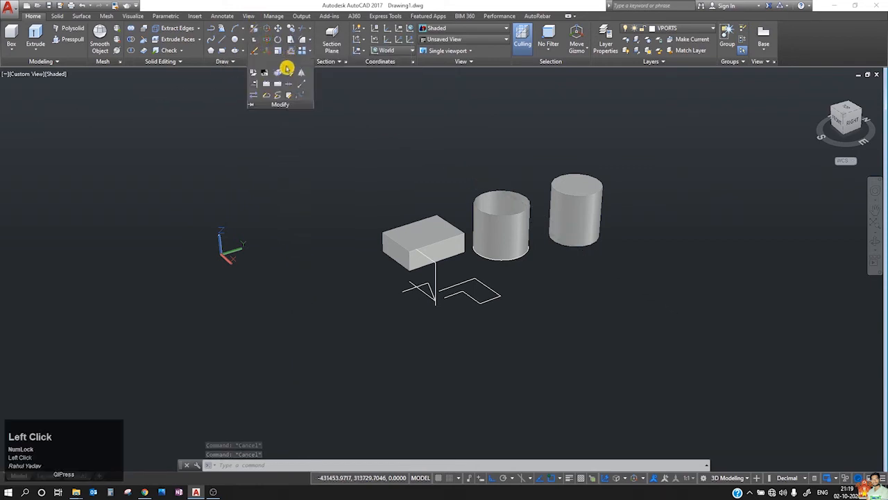
- Mirror the closed solid cylinder with 3D Mirror across a ZX plane through a point beyond it, keeping the source object
{"action": "left_click", "coordinate": [286, 60]}
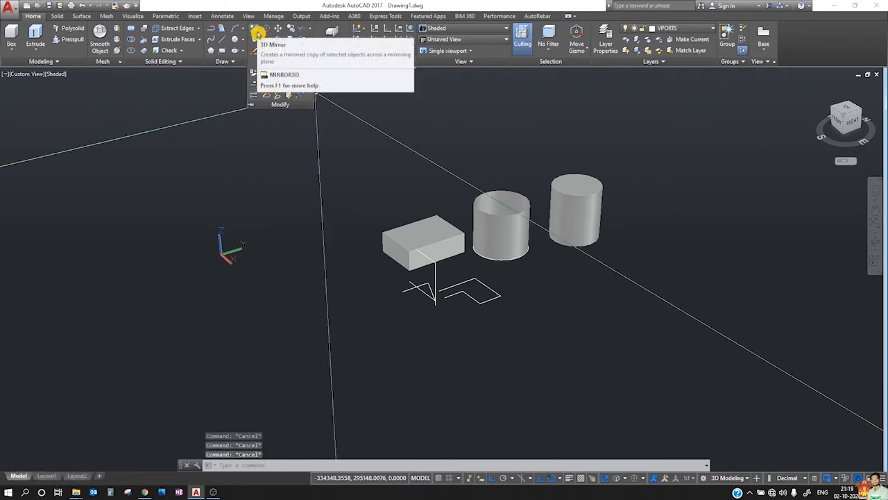
{"action": "left_click", "coordinate": [268, 52]}
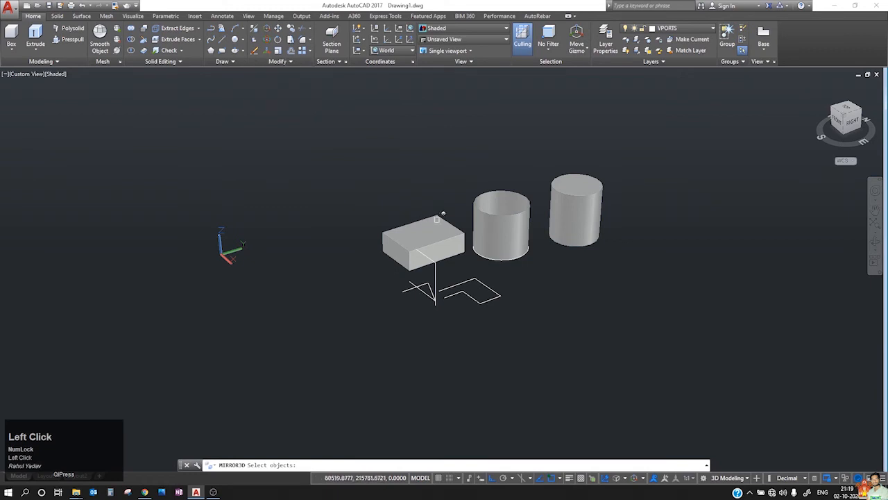
{"action": "left_click", "coordinate": [581, 207]}
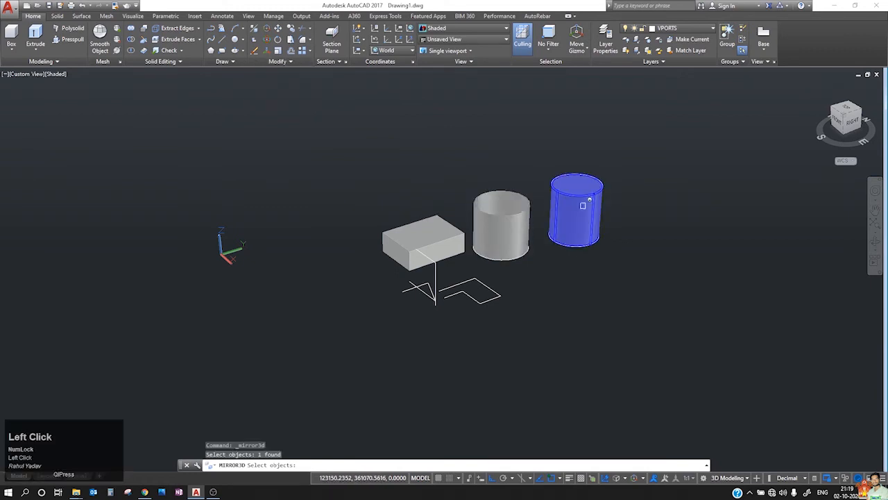
{"action": "key", "text": "Return"}
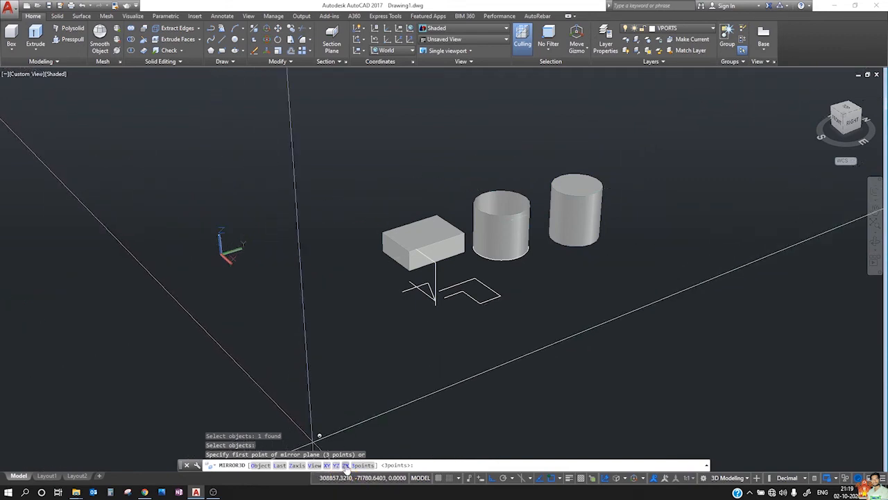
{"action": "left_click", "coordinate": [345, 466]}
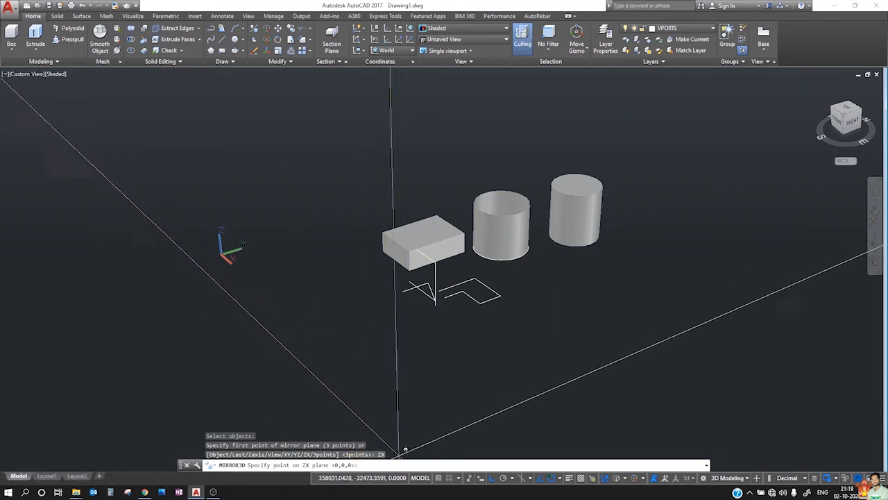
{"action": "left_click", "coordinate": [637, 179]}
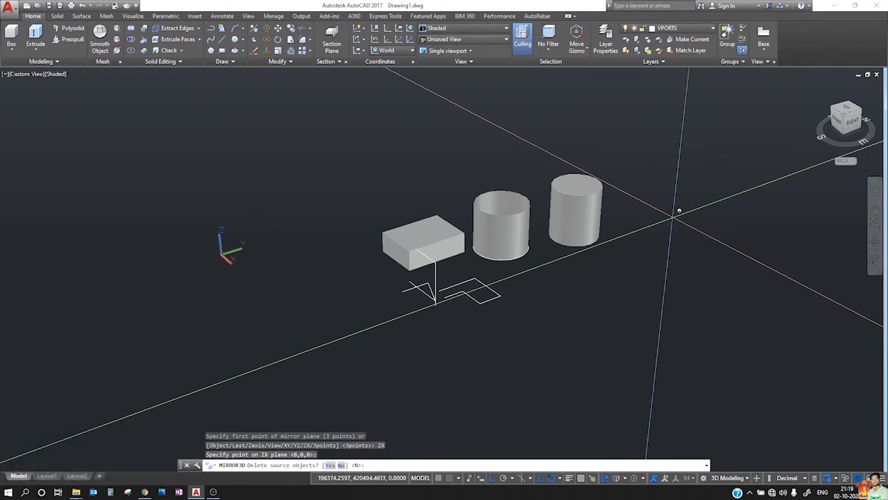
{"action": "type", "text": "n"}
{"action": "key", "text": "Return"}
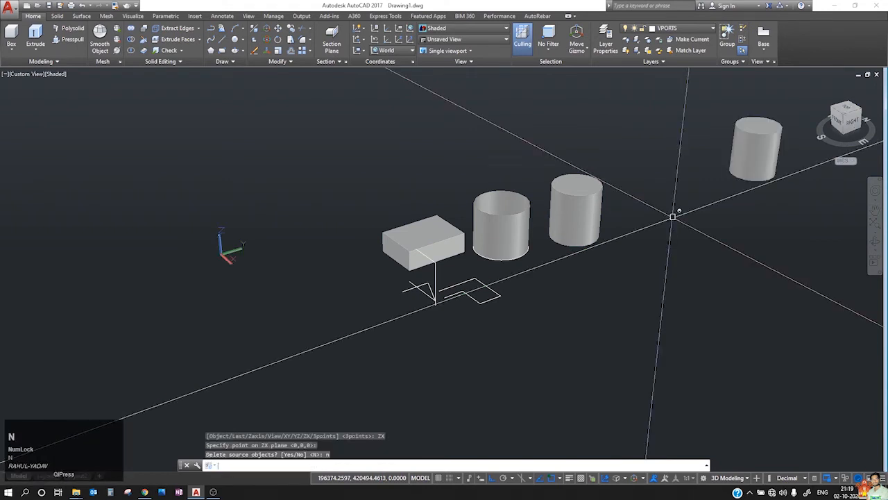
- Mirror both the original closed cylinder and its mirrored copy with 3D Mirror across a YZ plane through a point in front, keeping the sources
{"action": "middle_click_drag", "start_coordinate": [672, 216], "coordinate": [305, 297]}
{"action": "scroll", "coordinate": [303, 287], "scroll_direction": "down", "scroll_amount": 1}
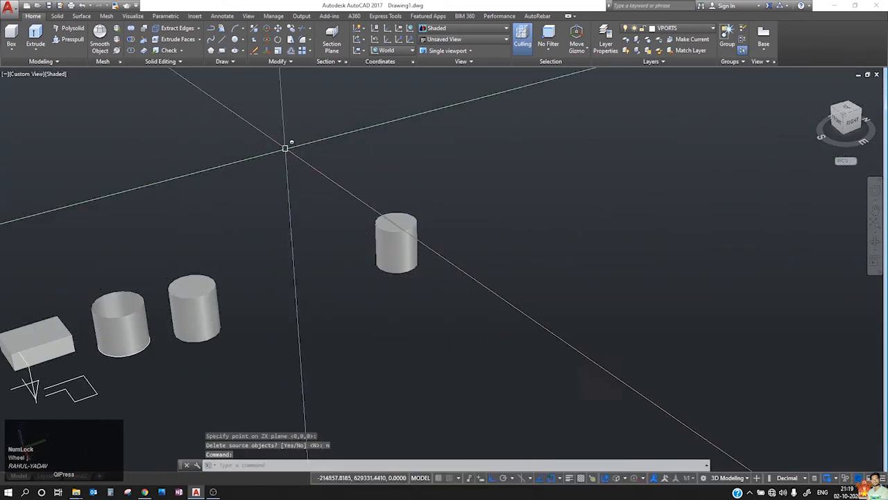
{"action": "left_click", "coordinate": [201, 299]}
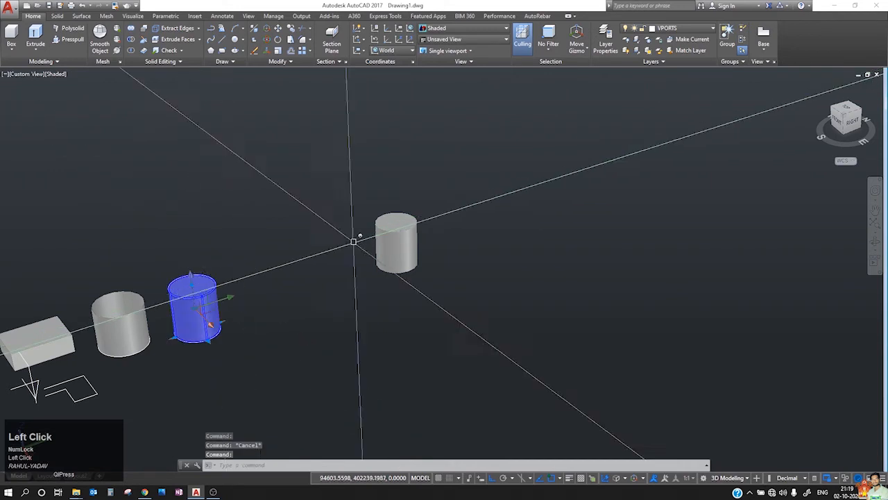
{"action": "left_click", "coordinate": [396, 242]}
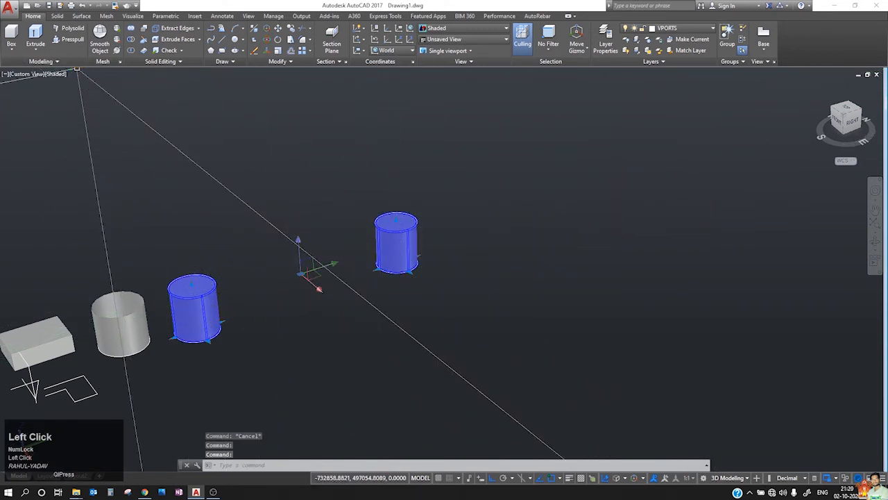
{"action": "left_click", "coordinate": [254, 39]}
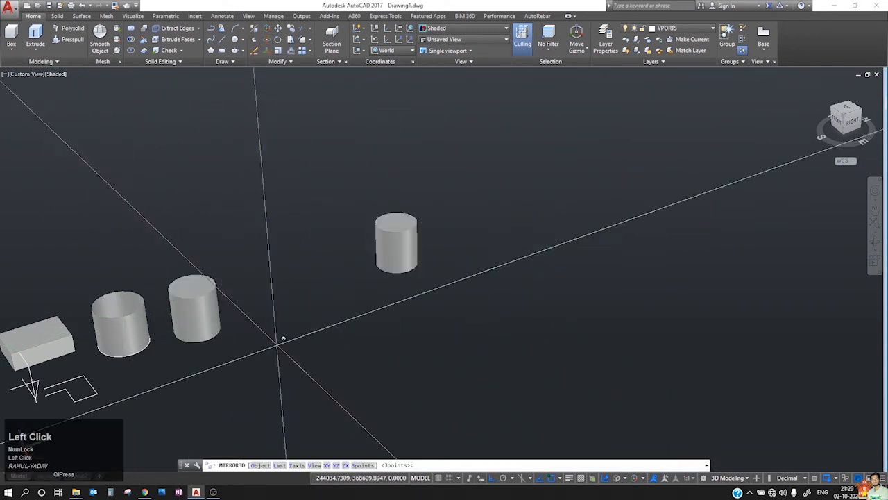
{"action": "middle_click", "coordinate": [388, 352]}
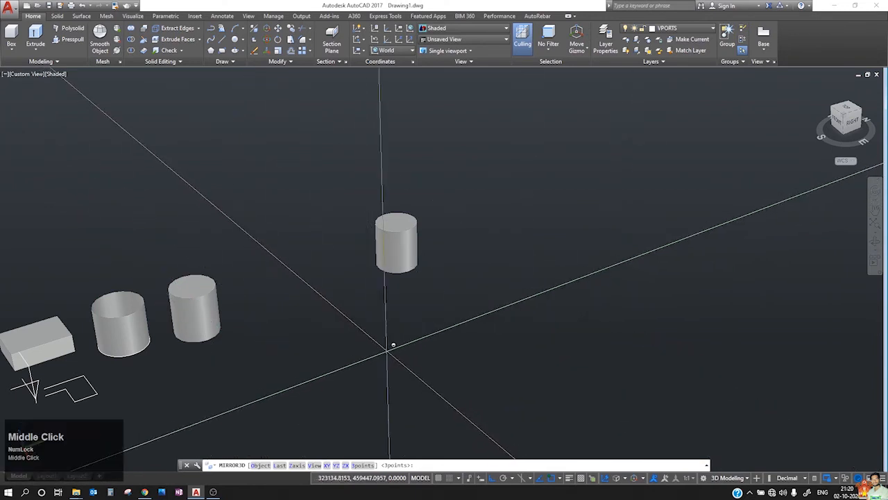
{"action": "middle_click_drag", "start_coordinate": [387, 351], "coordinate": [554, 288]}
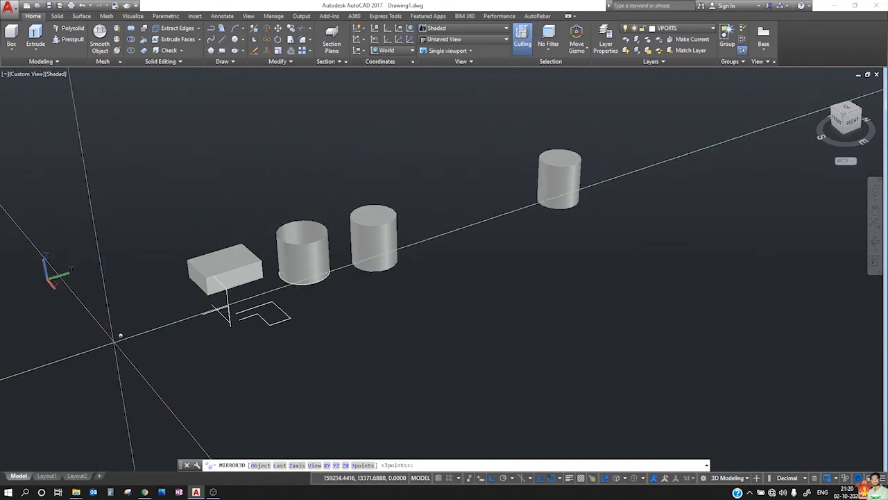
{"action": "left_click", "coordinate": [337, 465]}
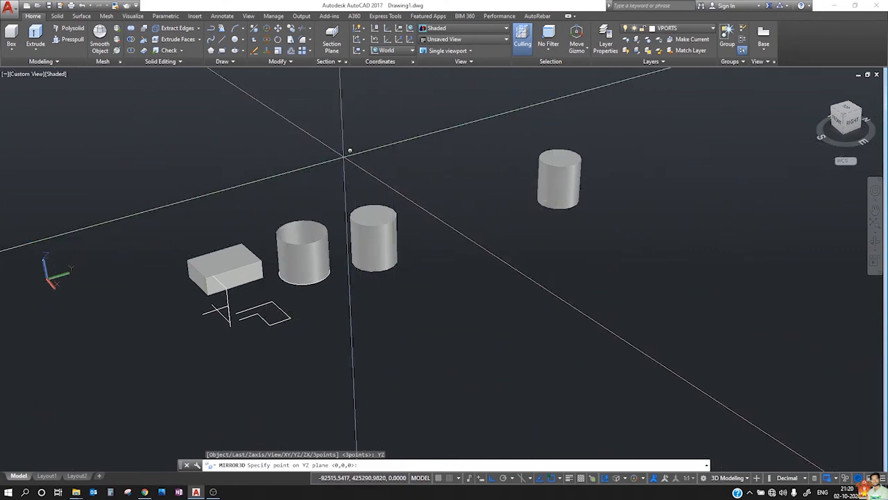
{"action": "left_click", "coordinate": [409, 309]}
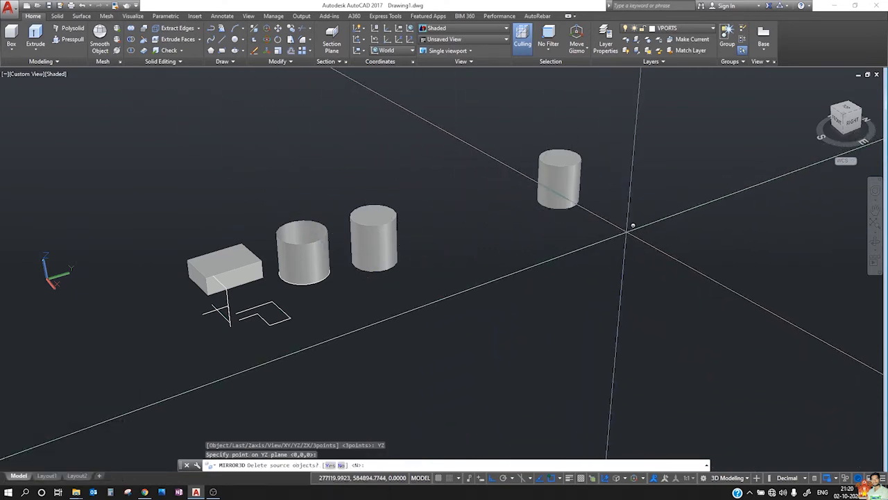
{"action": "key", "text": "Return"}
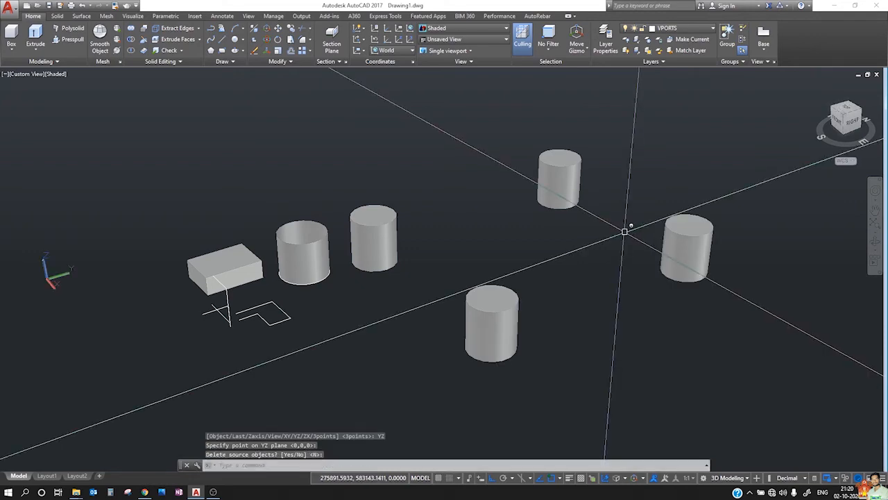
{"action": "scroll", "coordinate": [623, 230], "scroll_direction": "down", "scroll_amount": 4}
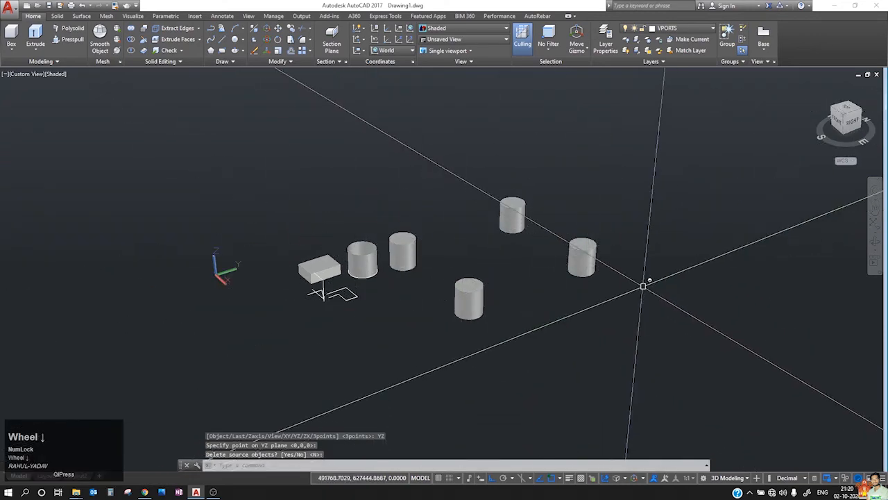
{"action": "left_click", "coordinate": [270, 29]}
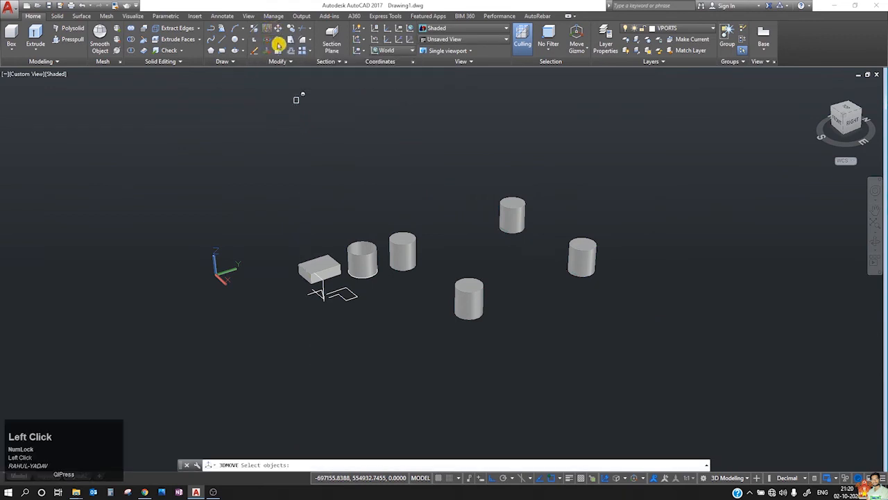
{"action": "left_click", "coordinate": [405, 251]}
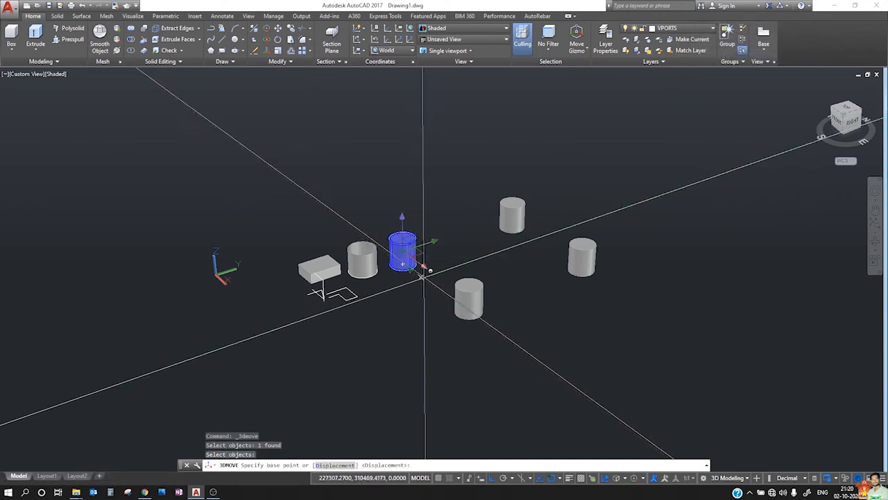
{"action": "scroll", "coordinate": [462, 256], "scroll_direction": "up", "scroll_amount": 3}
{"action": "scroll", "coordinate": [443, 267], "scroll_direction": "up", "scroll_amount": 2}
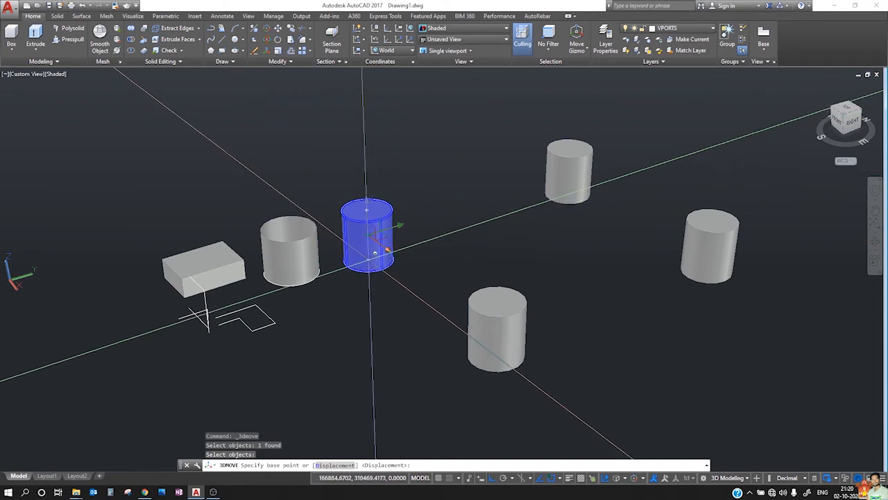
{"action": "left_click", "coordinate": [375, 253]}
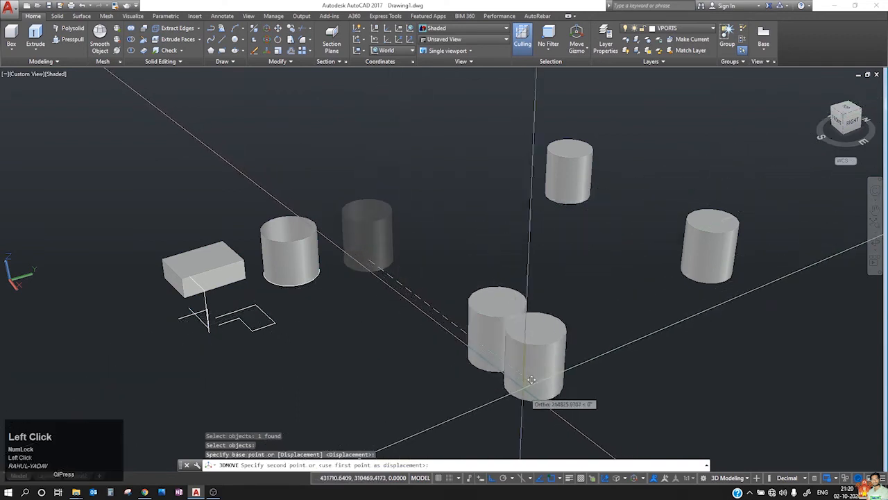
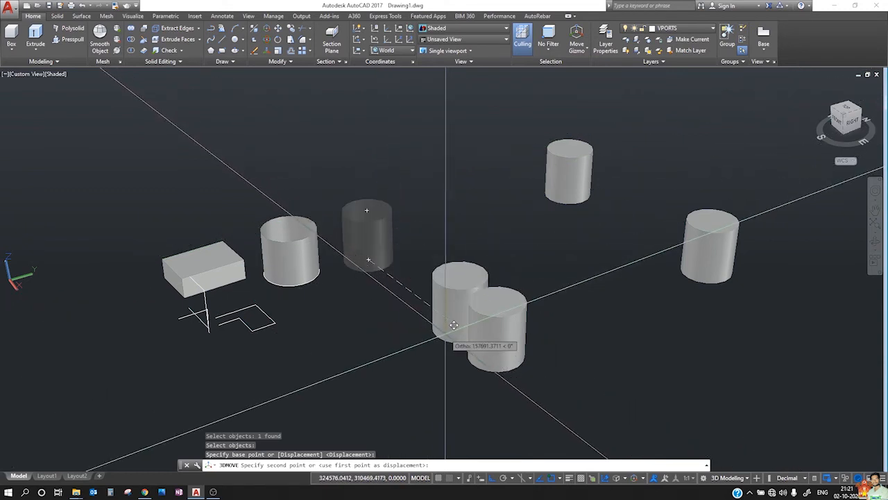
{"action": "key", "text": "Escape"}
- Raise the closed cylinder beside the open one straight up along the Z axis by about 141,800 units with the move gizmo
{"action": "left_click", "coordinate": [361, 198]}
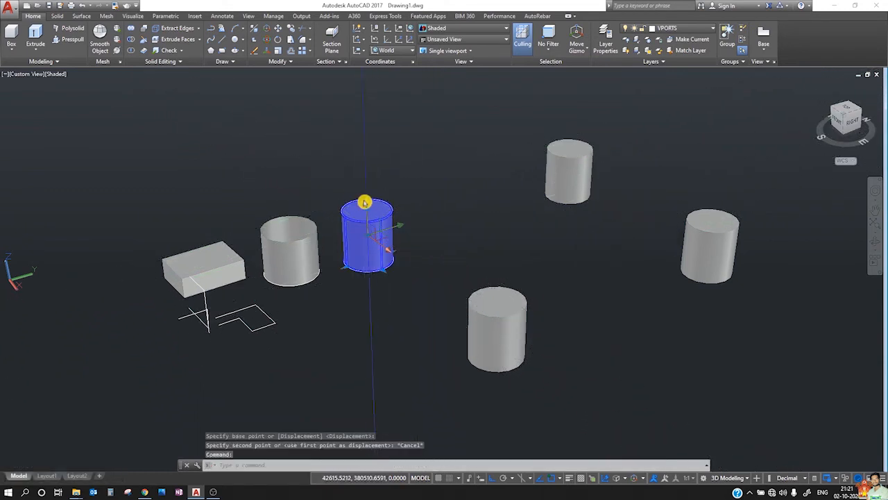
{"action": "left_click_drag", "start_coordinate": [363, 202], "coordinate": [384, 91]}
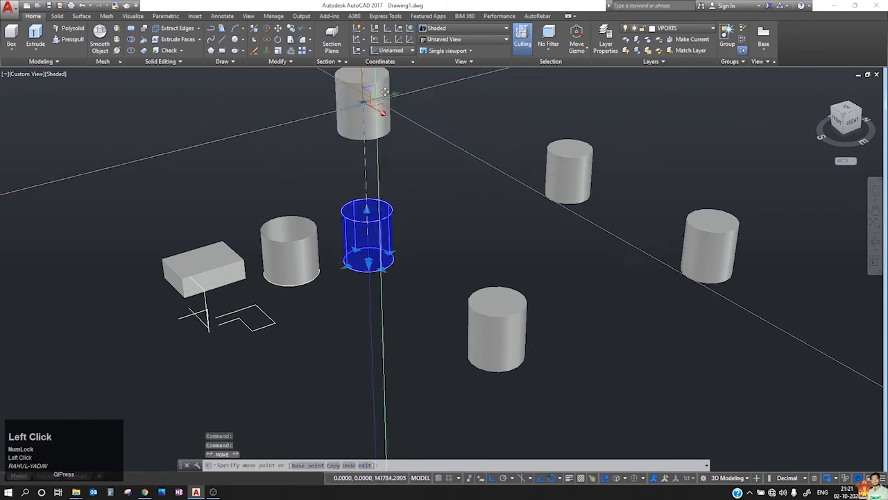
{"action": "key", "text": "Escape"}
{"action": "scroll", "coordinate": [274, 188], "scroll_direction": "down", "scroll_amount": 2}
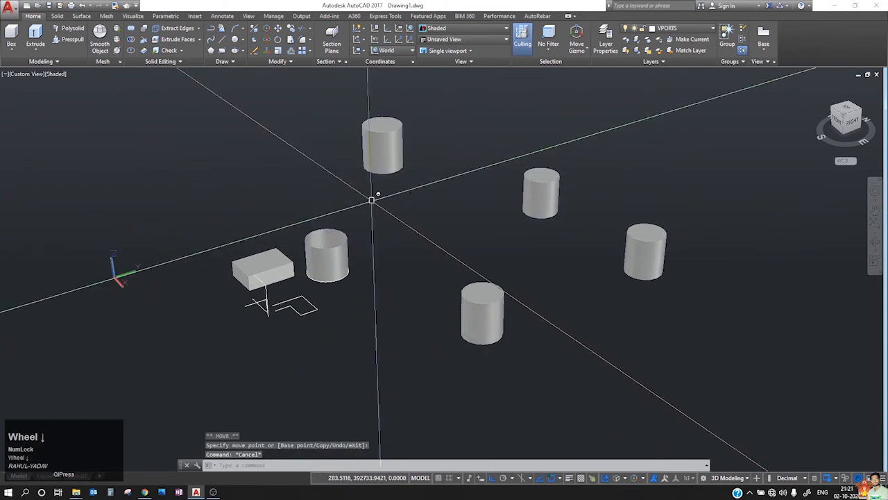
- Move the elevated cylinder with the regular Move command, from its top centre to a point on the box's top
{"action": "left_click", "coordinate": [268, 31]}
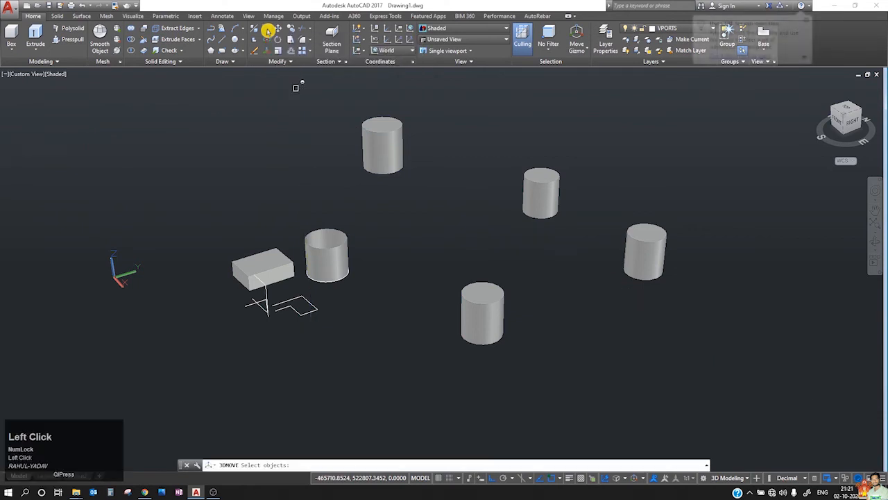
{"action": "key", "text": "Escape"}
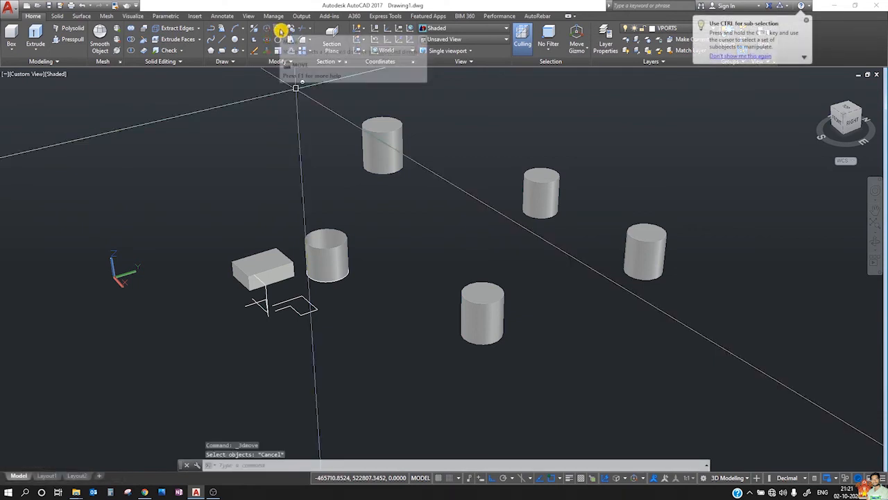
{"action": "left_click", "coordinate": [280, 31]}
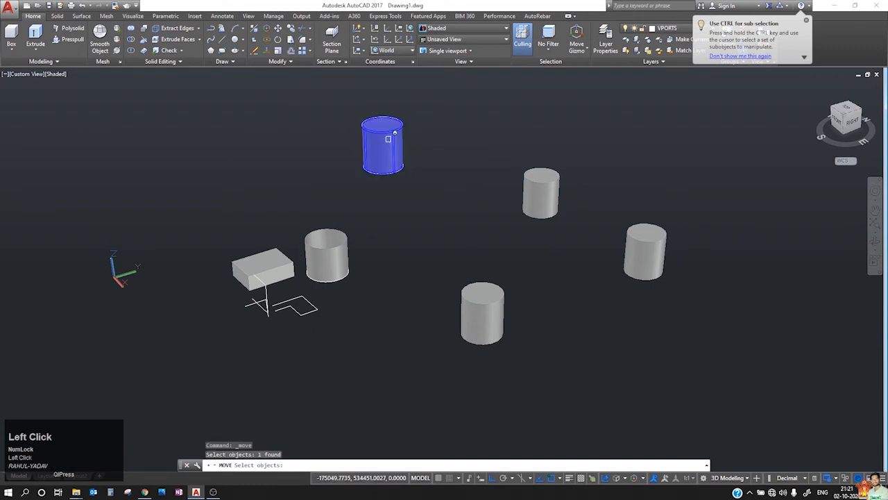
{"action": "key", "text": "space"}
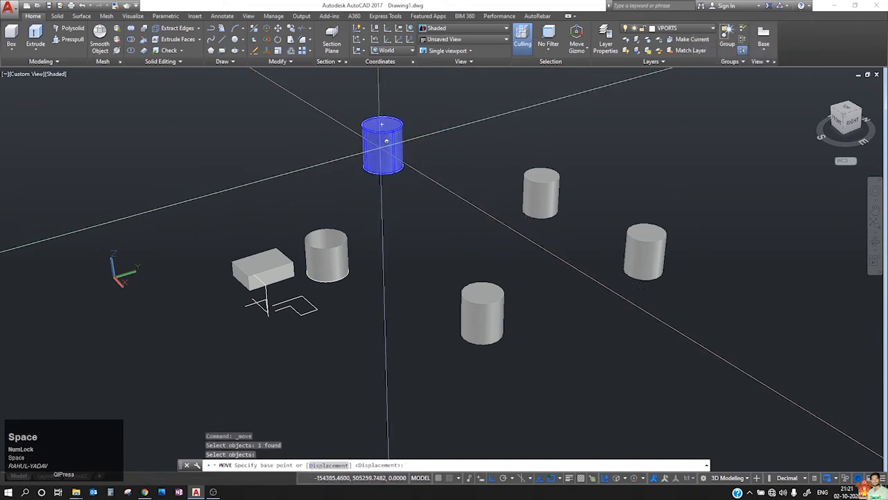
{"action": "left_click", "coordinate": [382, 124]}
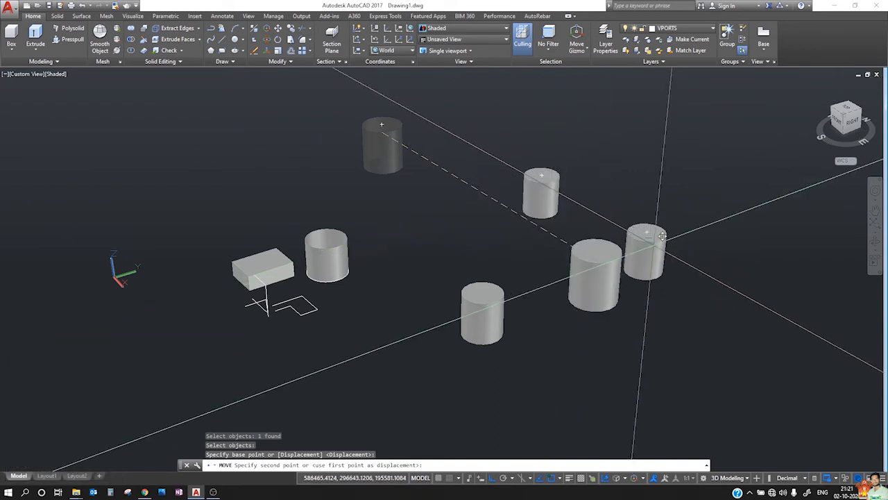
{"action": "left_click", "coordinate": [255, 263]}
- Copy the cylinder at the box to two places, one at the open cylinder's upper rim and one at its lower rim
{"action": "scroll", "coordinate": [465, 255], "scroll_direction": "up", "scroll_amount": 2}
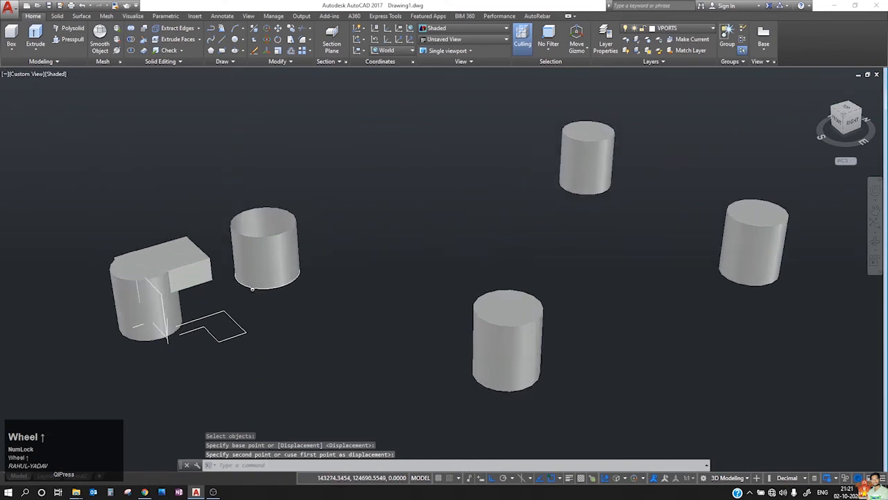
{"action": "middle_click", "coordinate": [258, 261]}
{"action": "middle_click_drag", "start_coordinate": [255, 264], "coordinate": [418, 260]}
{"action": "scroll", "coordinate": [589, 254], "scroll_direction": "up", "scroll_amount": 3}
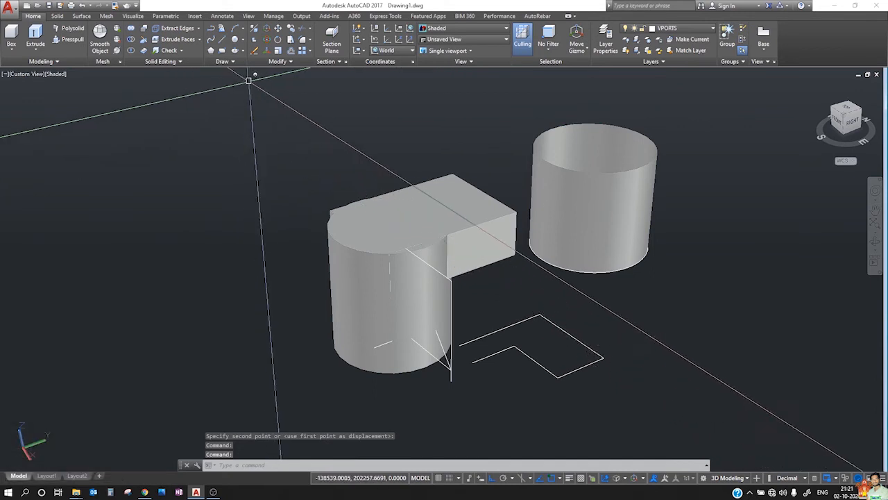
{"action": "left_click", "coordinate": [290, 35]}
{"action": "left_click", "coordinate": [369, 243]}
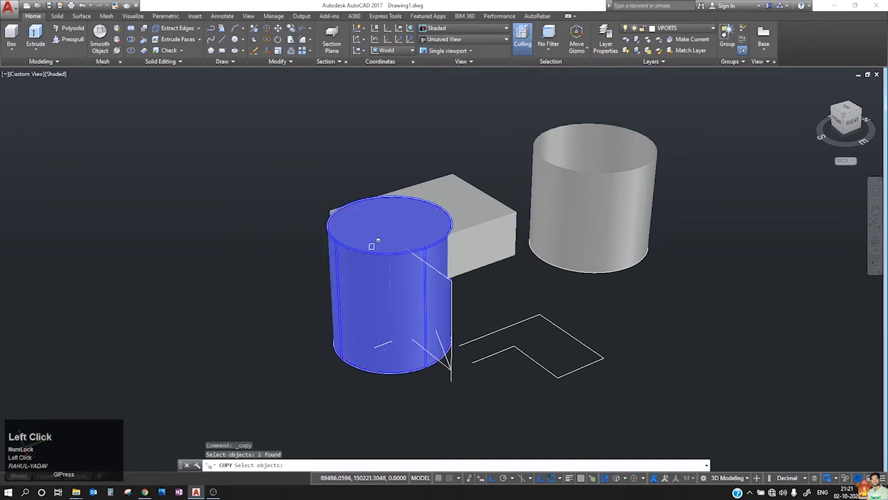
{"action": "left_click", "coordinate": [394, 258]}
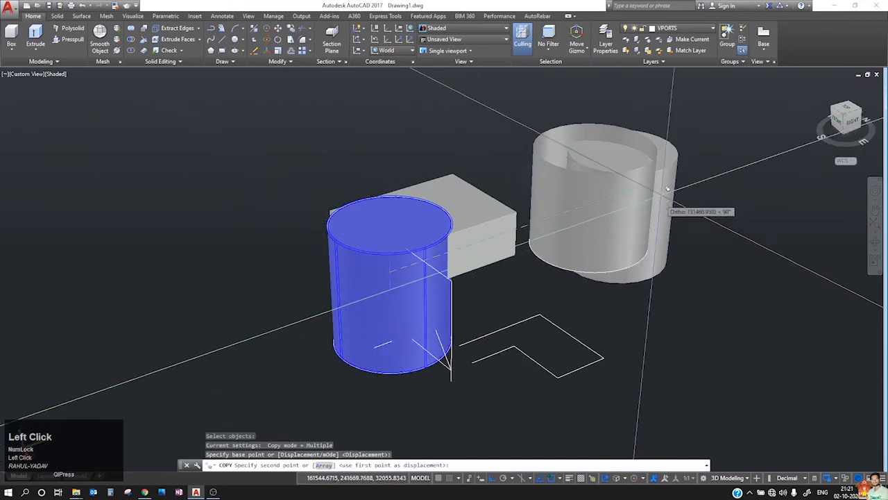
{"action": "left_click", "coordinate": [646, 145]}
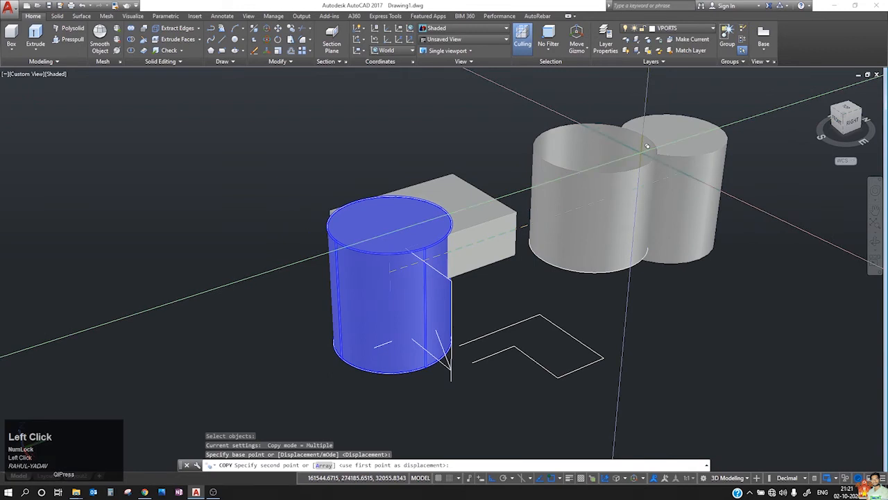
{"action": "left_click", "coordinate": [648, 248]}
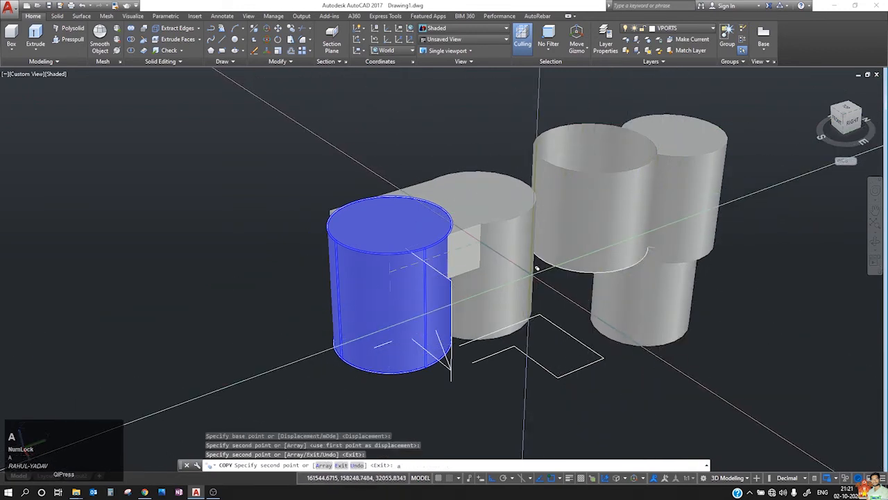
{"action": "scroll", "coordinate": [537, 268], "scroll_direction": "down", "scroll_amount": 5}
{"action": "key", "text": "Escape"}
{"action": "key", "text": "Escape"}
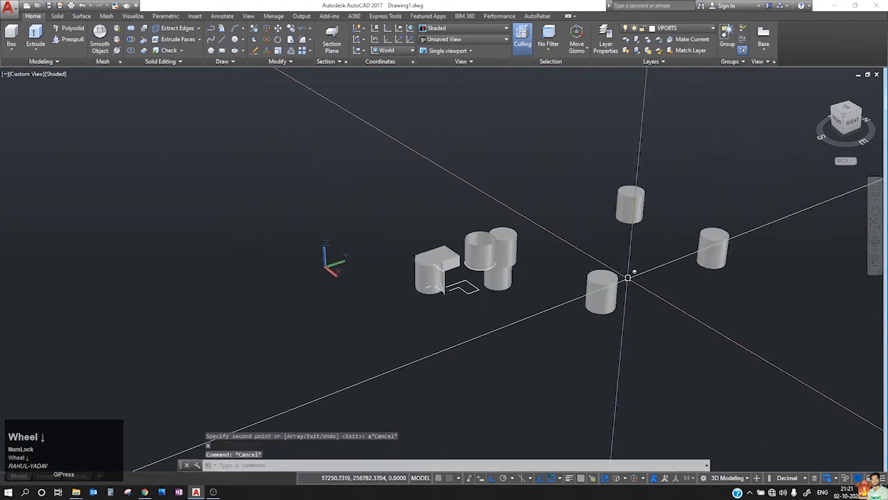
- Copy the farthest mirrored cylinder from its base as a straight array of 50 closely spaced items running away along the Y direction
{"action": "middle_click_drag", "start_coordinate": [627, 278], "coordinate": [436, 278]}
{"action": "left_click", "coordinate": [479, 243]}
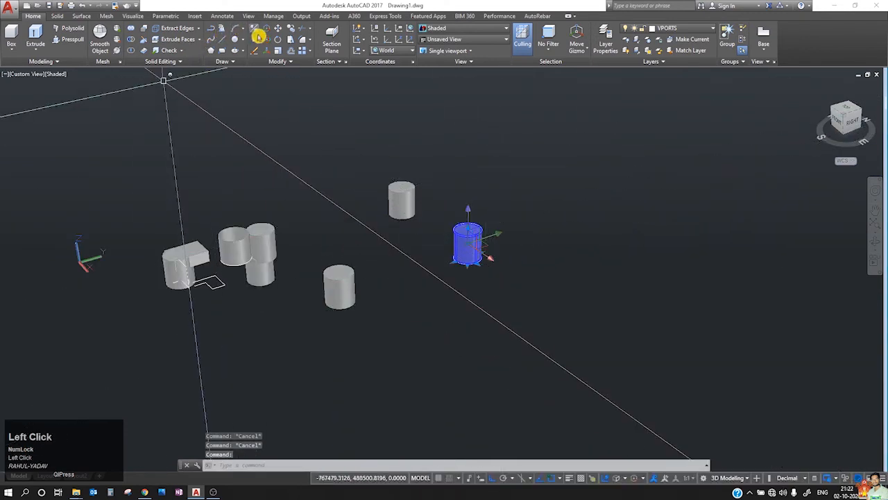
{"action": "left_click", "coordinate": [290, 30]}
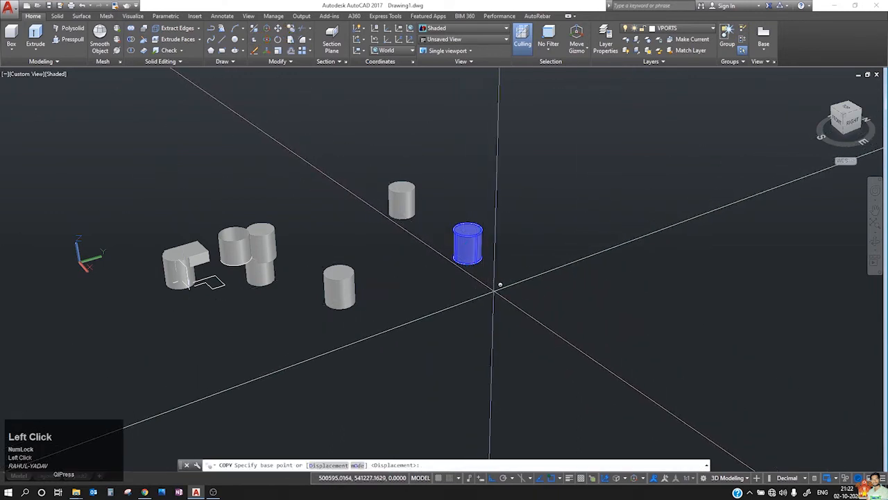
{"action": "left_click", "coordinate": [467, 259]}
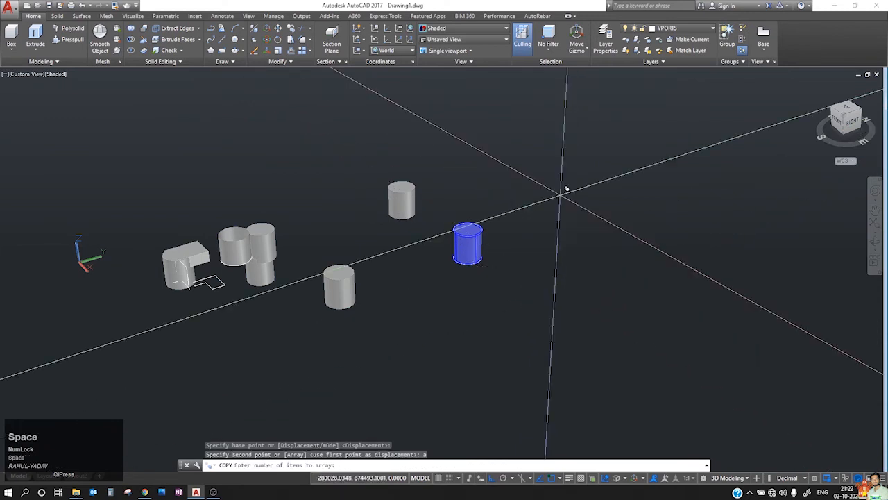
{"action": "type", "text": "50"}
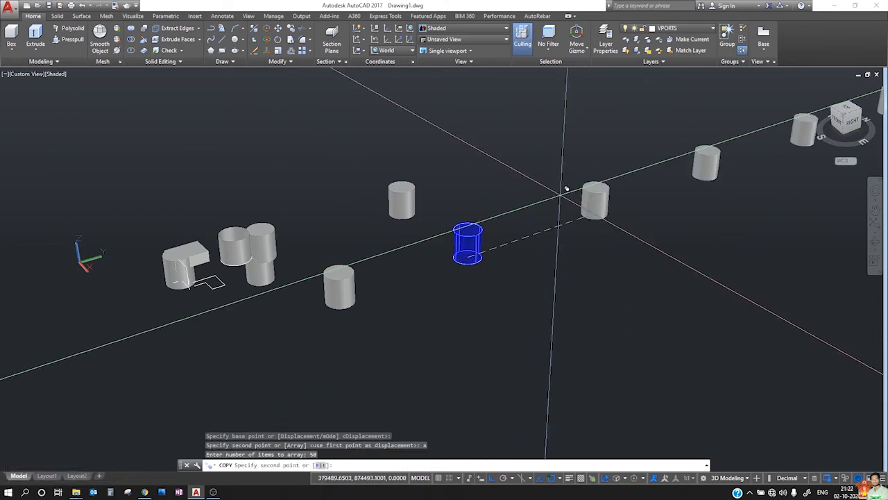
{"action": "left_click", "coordinate": [521, 224]}
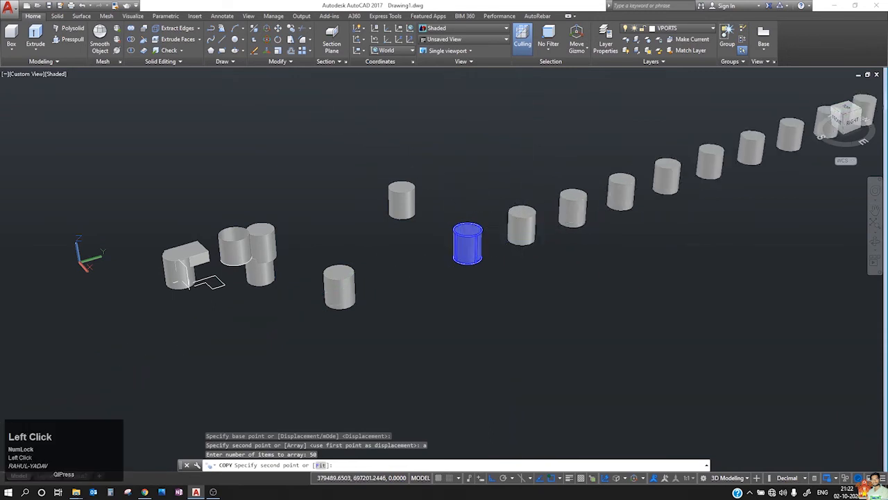
- Erase every object in the drawing, including the full row of arrayed cylinders
{"action": "scroll", "coordinate": [3, 238], "scroll_direction": "down", "scroll_amount": 6}
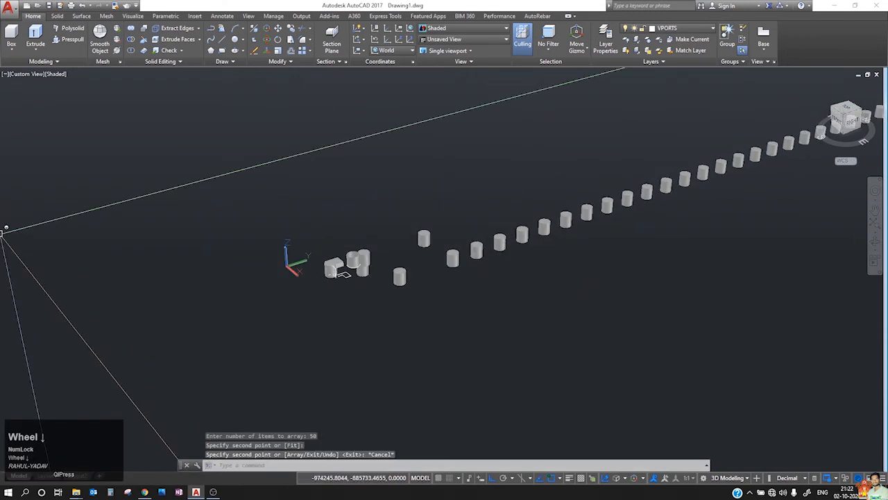
{"action": "middle_click_drag", "start_coordinate": [662, 251], "coordinate": [444, 292]}
{"action": "scroll", "coordinate": [423, 232], "scroll_direction": "up", "scroll_amount": 5}
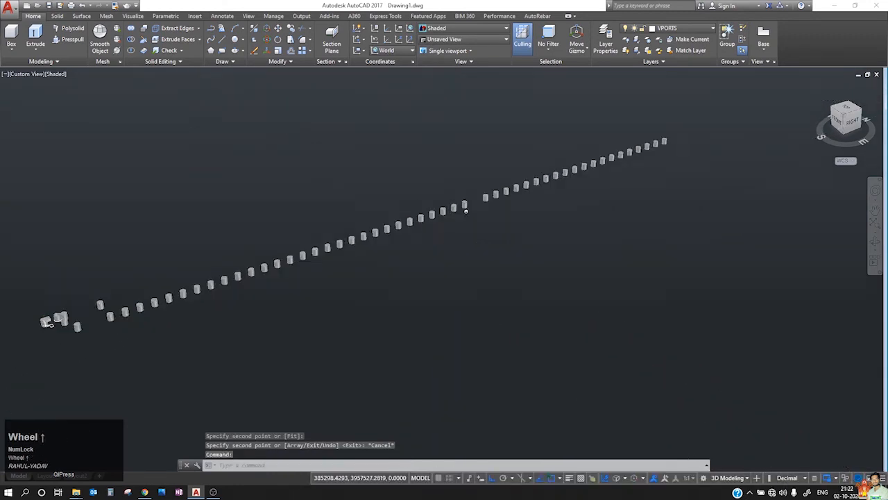
{"action": "scroll", "coordinate": [518, 141], "scroll_direction": "down", "scroll_amount": 6}
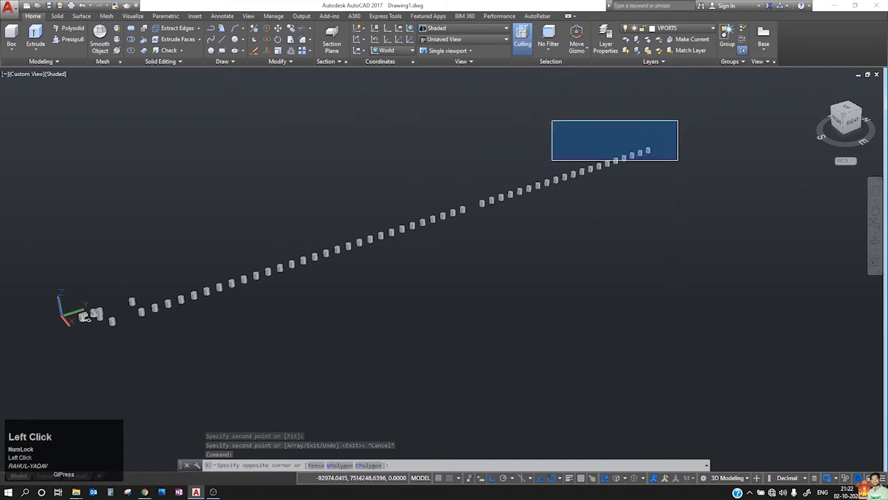
{"action": "left_click", "coordinate": [17, 350]}
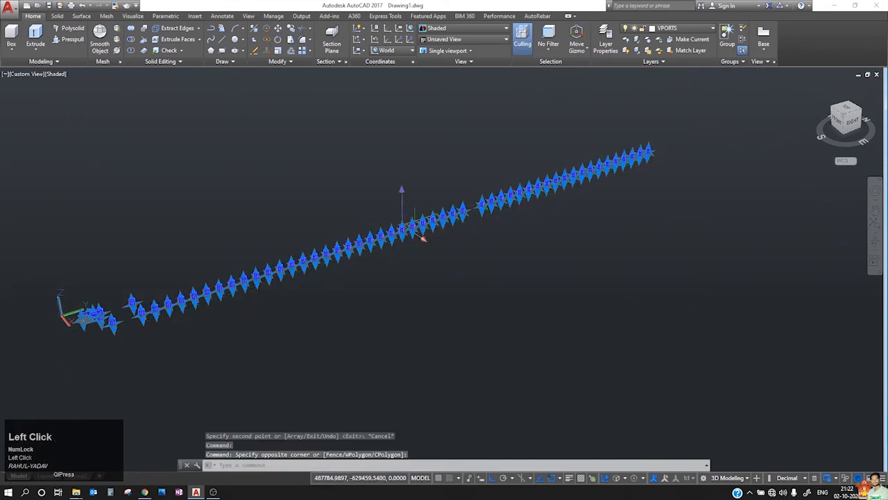
{"action": "key", "text": "Delete"}
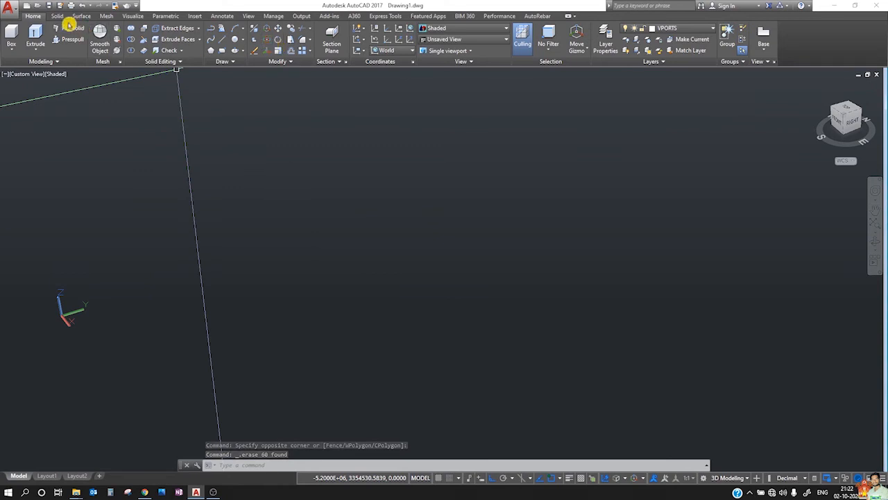
- Draw a narrow upright box in the empty drawing, long in the X direction and about 716,400 units high
{"action": "left_click", "coordinate": [11, 35]}
{"action": "left_click", "coordinate": [310, 224]}
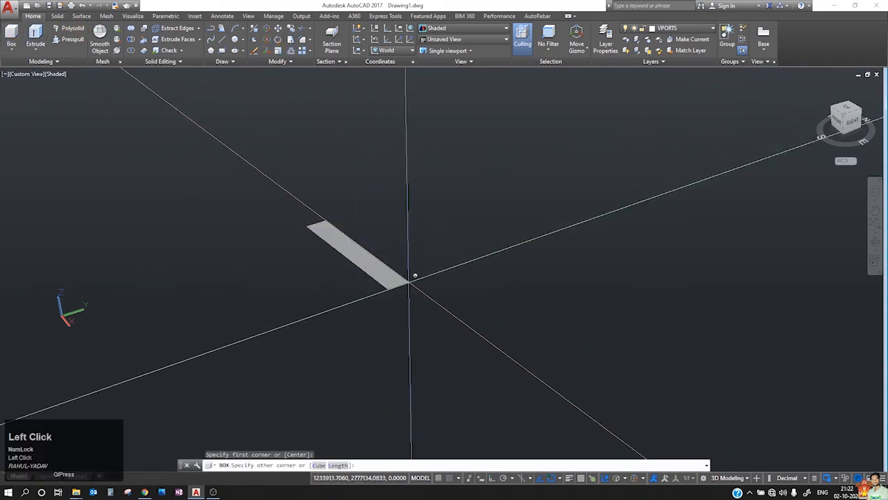
{"action": "left_click", "coordinate": [414, 275]}
{"action": "left_click", "coordinate": [375, 160]}
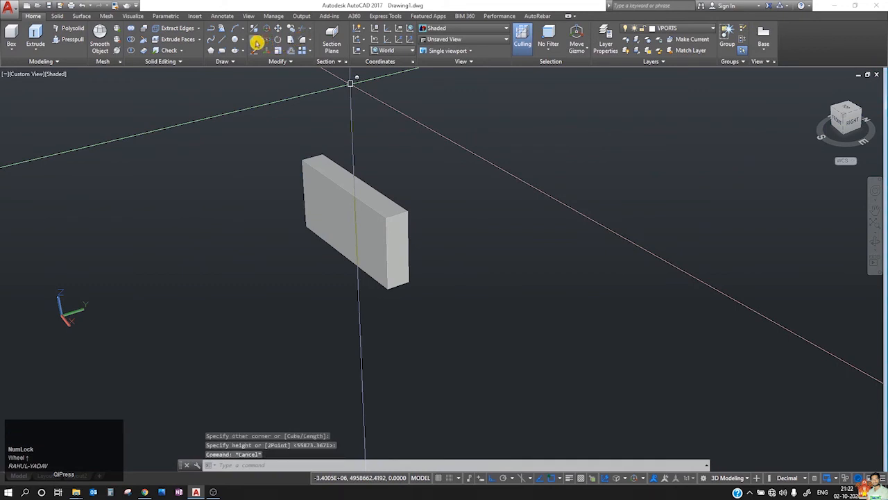
- Try to trim the box with the Trim command, with the implied edge extension mode set to Extend
{"action": "left_click", "coordinate": [309, 33]}
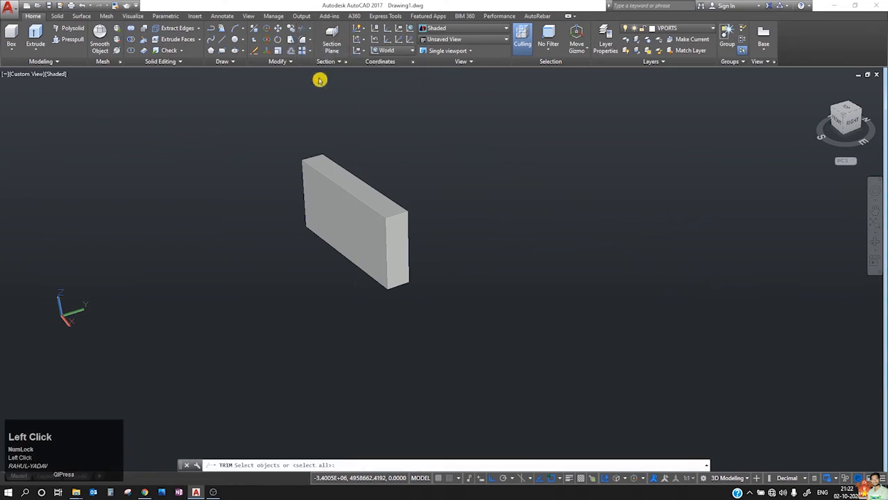
{"action": "scroll", "coordinate": [397, 223], "scroll_direction": "up", "scroll_amount": 2}
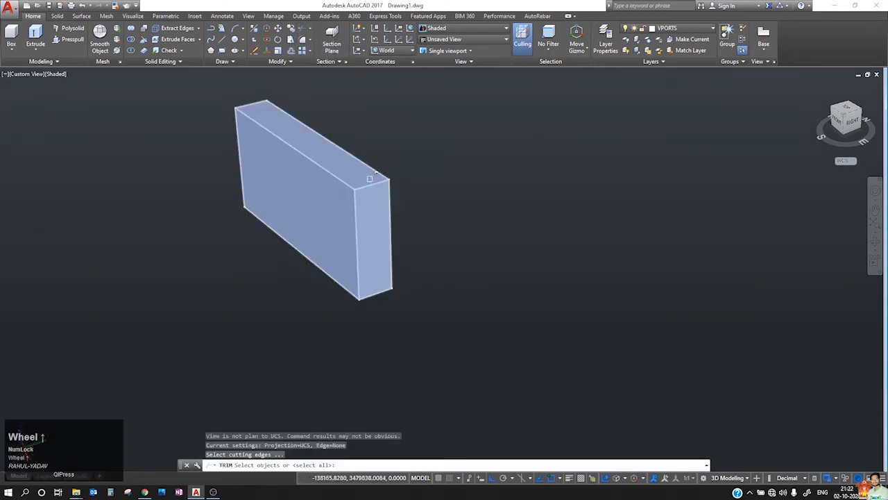
{"action": "left_click", "coordinate": [371, 181]}
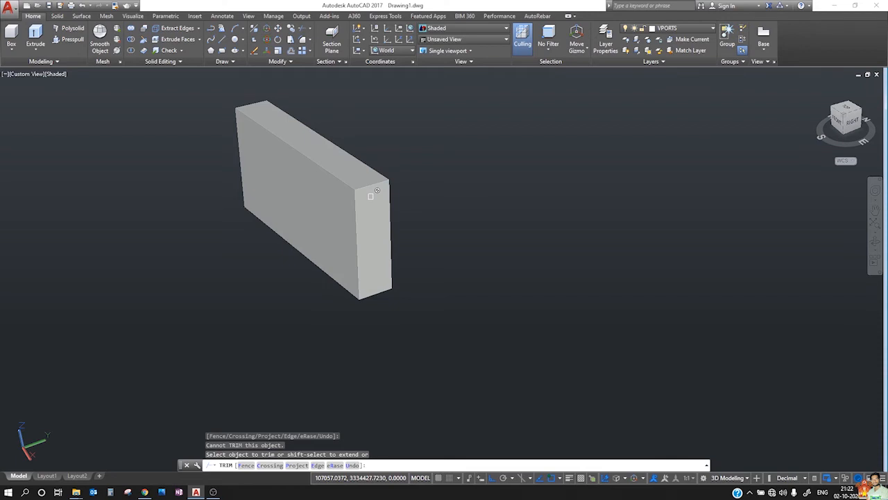
{"action": "type", "text": "e"}
{"action": "key", "text": "Return"}
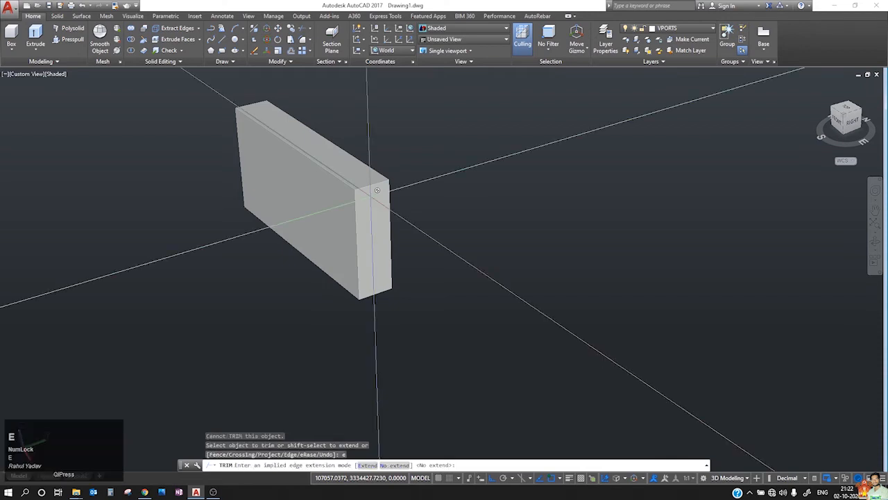
{"action": "type", "text": "e"}
{"action": "key", "text": "Return"}
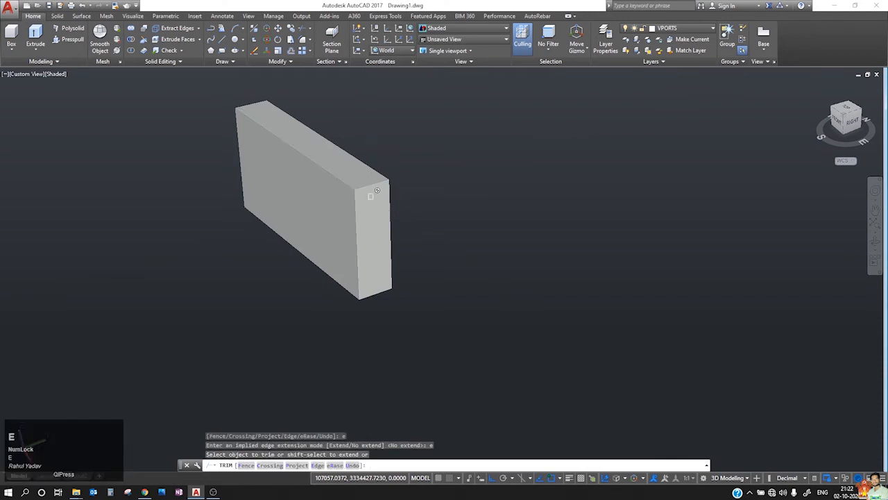
{"action": "scroll", "coordinate": [357, 200], "scroll_direction": "up", "scroll_amount": 1}
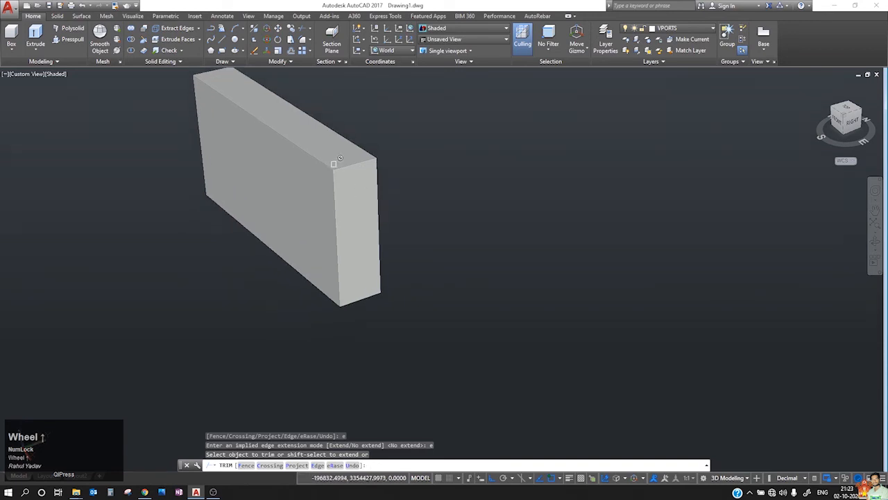
{"action": "key", "text": "Escape"}
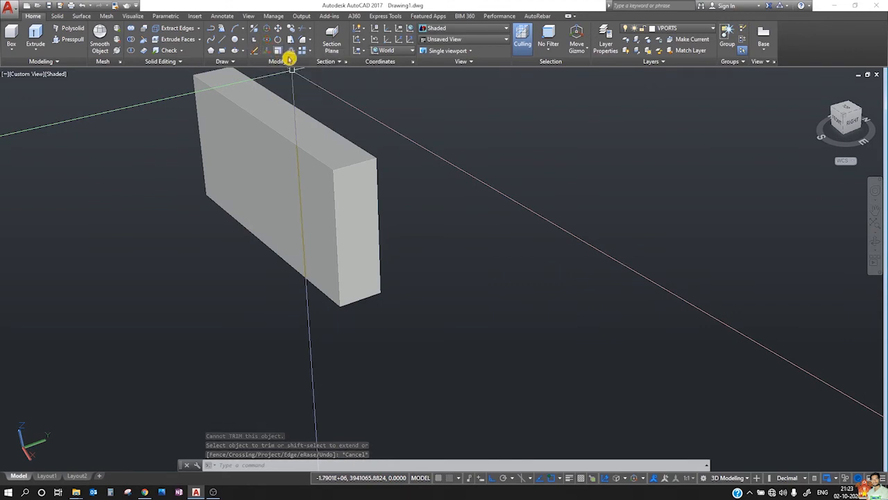
- 3D Align the box from its lower front corner to a point farther along X, turning its length toward the Y direction
{"action": "left_click", "coordinate": [255, 43]}
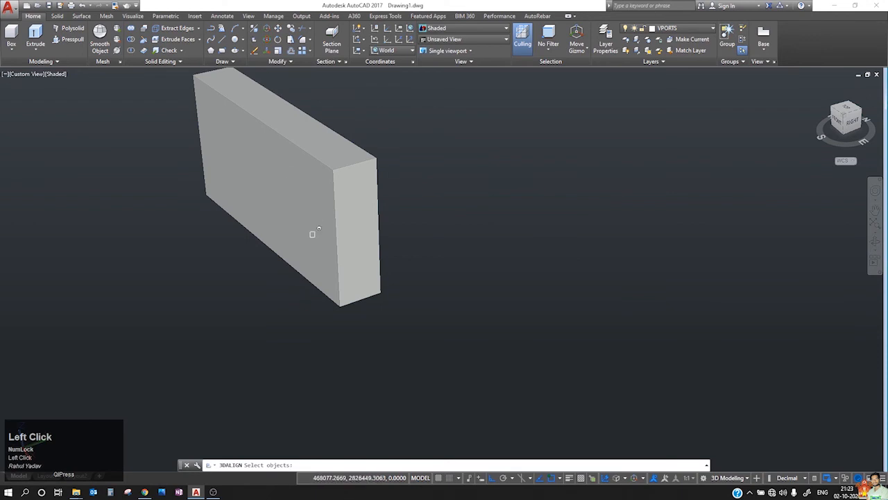
{"action": "left_click", "coordinate": [344, 281]}
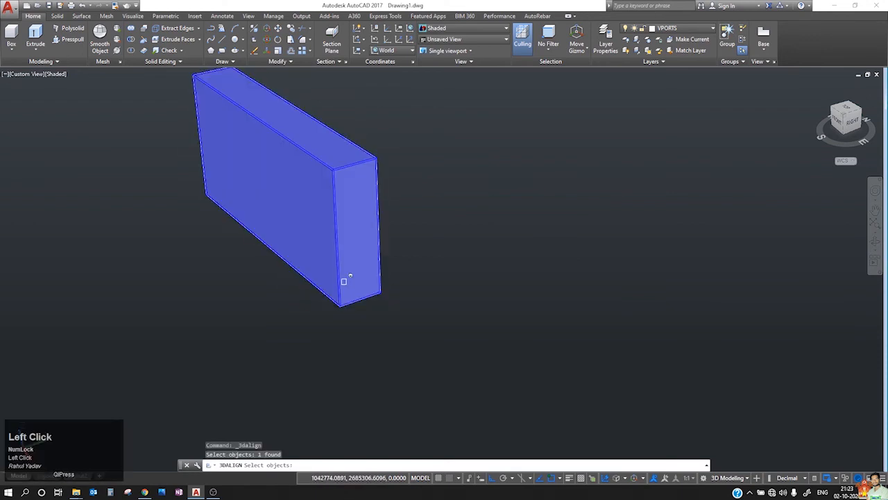
{"action": "key", "text": "Return"}
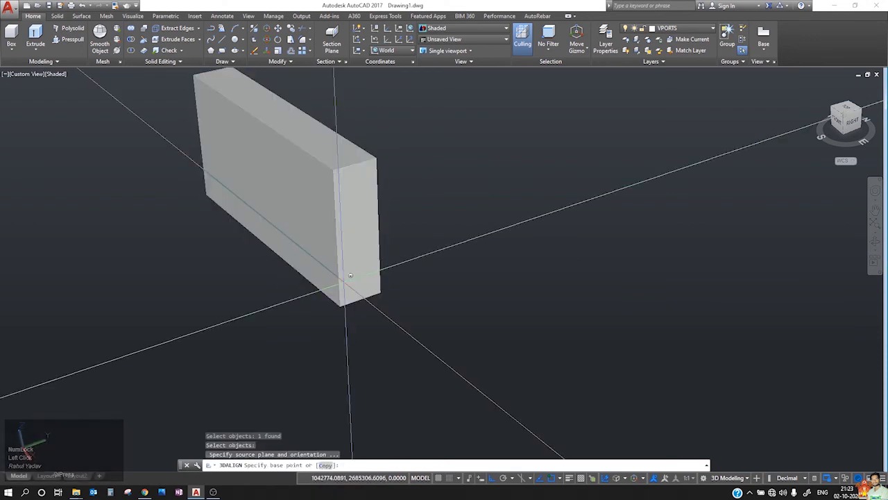
{"action": "left_click", "coordinate": [340, 305]}
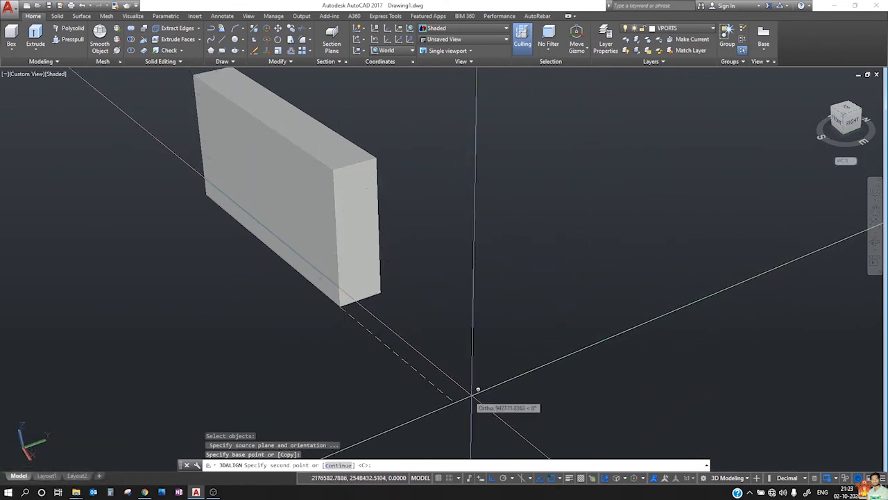
{"action": "left_click", "coordinate": [472, 388]}
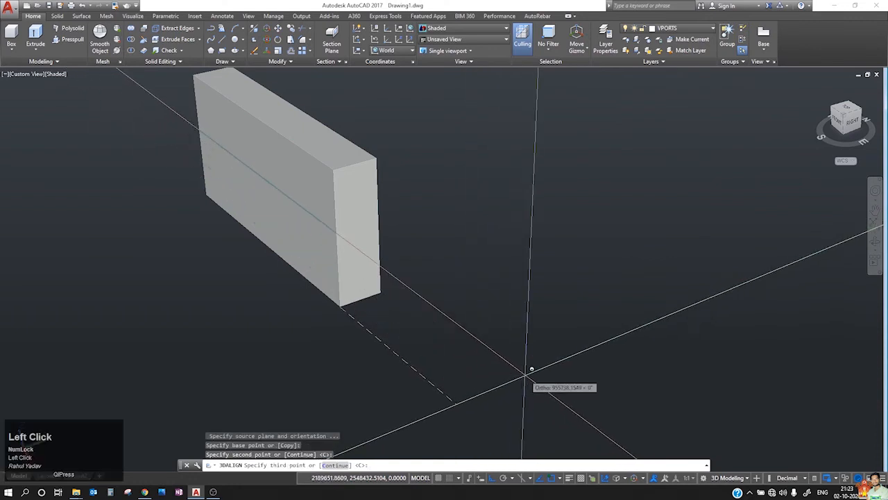
{"action": "left_click", "coordinate": [532, 369]}
{"action": "scroll", "coordinate": [530, 369], "scroll_direction": "down", "scroll_amount": 2}
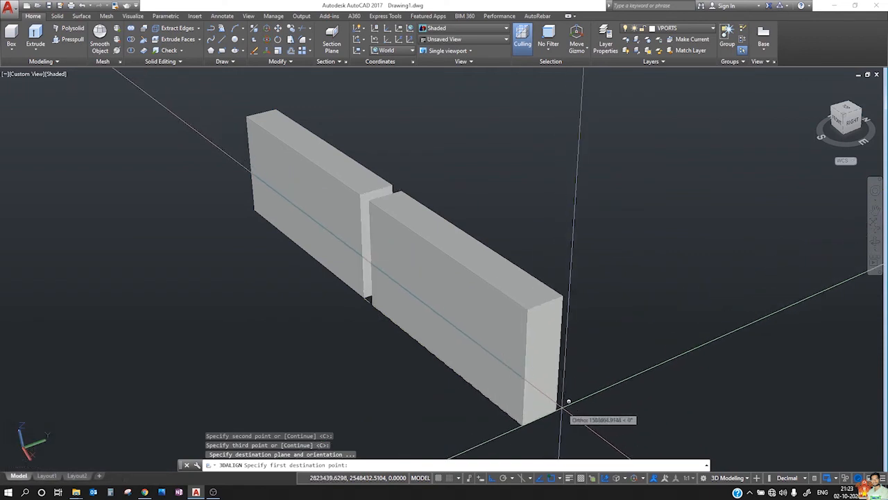
{"action": "left_click", "coordinate": [568, 401]}
{"action": "scroll", "coordinate": [594, 258], "scroll_direction": "down", "scroll_amount": 1}
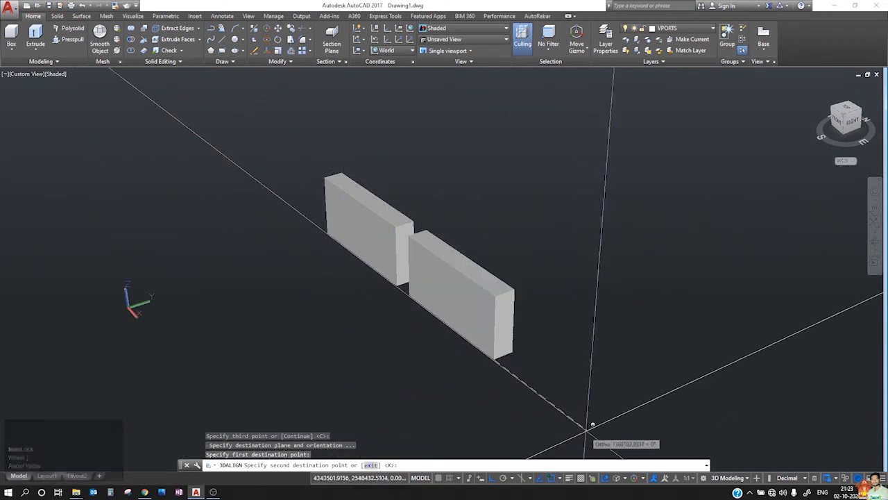
{"action": "left_click", "coordinate": [633, 294]}
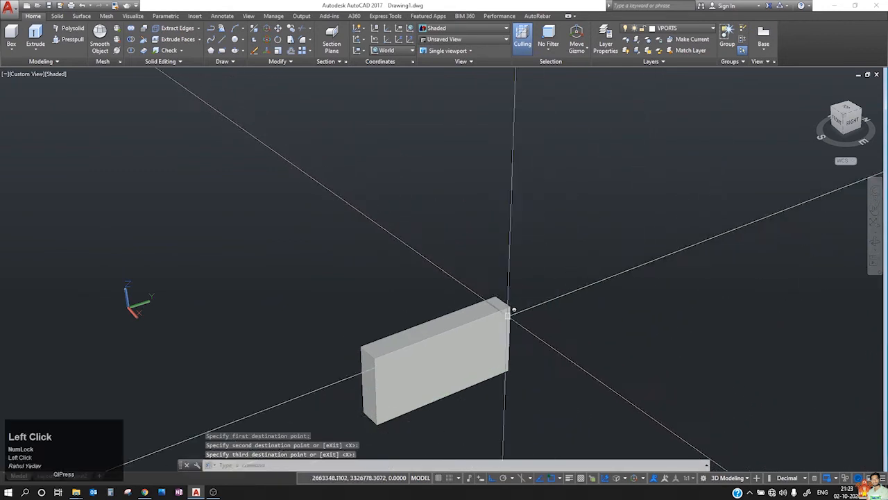
- Erase the aligned box from the drawing
{"action": "scroll", "coordinate": [509, 314], "scroll_direction": "down", "scroll_amount": 3}
{"action": "middle_click_drag", "start_coordinate": [509, 315], "coordinate": [349, 289]}
{"action": "scroll", "coordinate": [350, 290], "scroll_direction": "down", "scroll_amount": 1}
{"action": "scroll", "coordinate": [347, 288], "scroll_direction": "up", "scroll_amount": 1}
{"action": "left_click", "coordinate": [278, 282]}
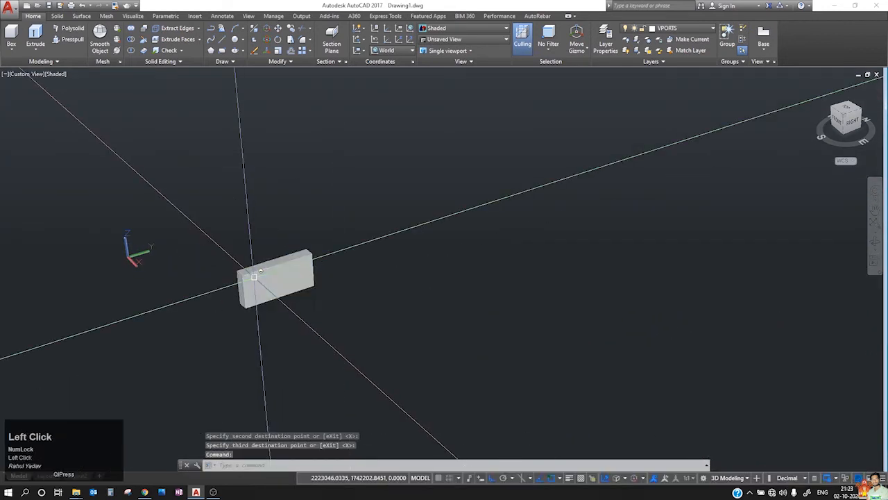
{"action": "key", "text": "Delete"}
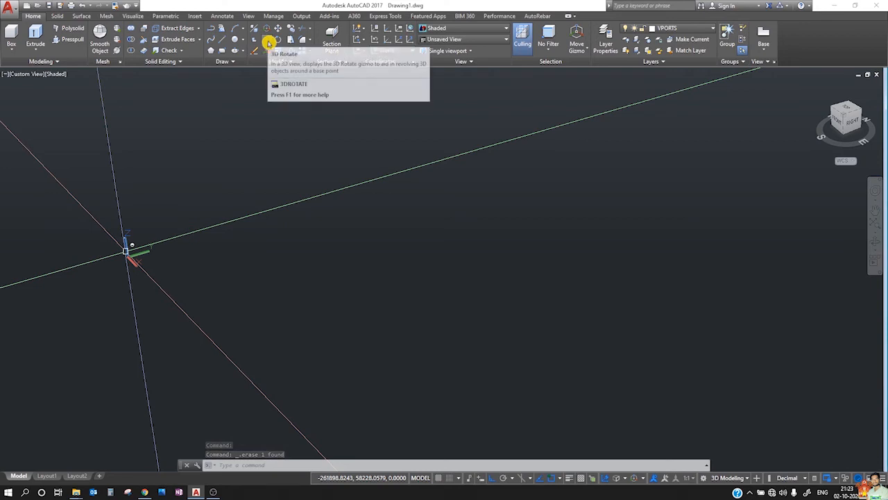
- Draw a new, wider box with a nearly square base in the empty drawing
{"action": "left_click", "coordinate": [11, 36]}
{"action": "left_click", "coordinate": [383, 192]}
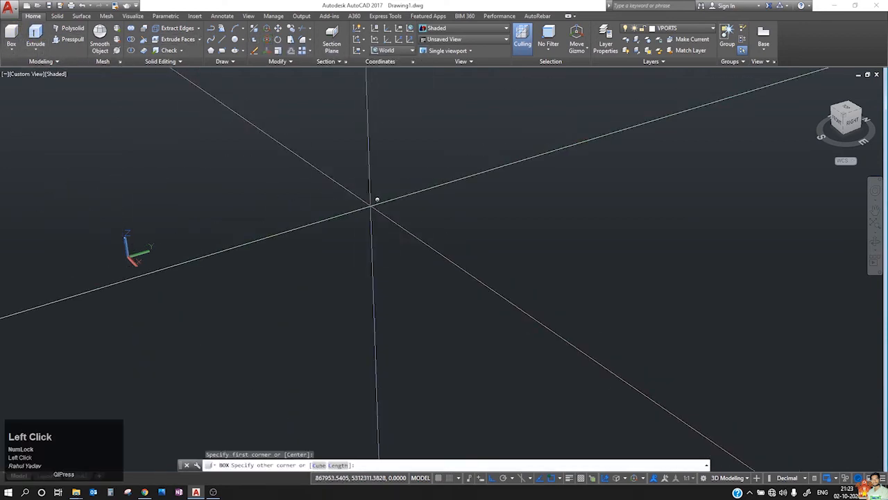
{"action": "left_click", "coordinate": [469, 216]}
{"action": "left_click", "coordinate": [486, 203]}
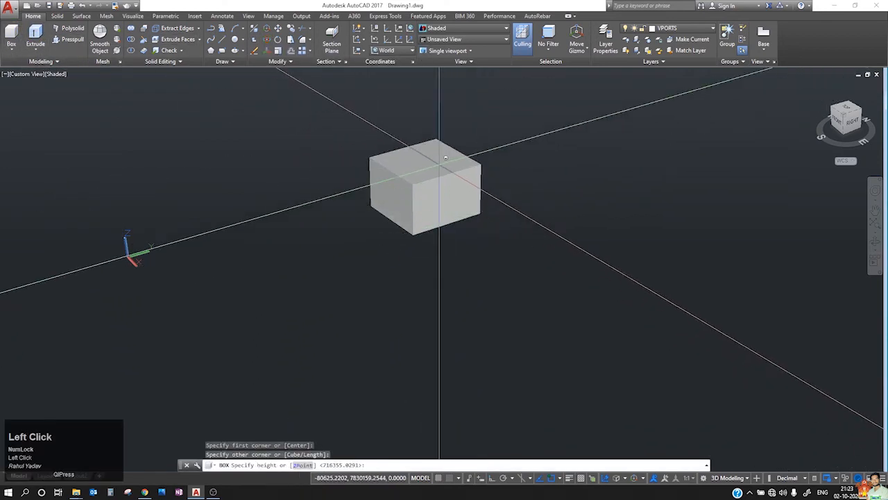
- Rotate the new box a quarter turn about its X axis with the 3D Rotate gizmo, and turn Ortho off
{"action": "left_click", "coordinate": [269, 42]}
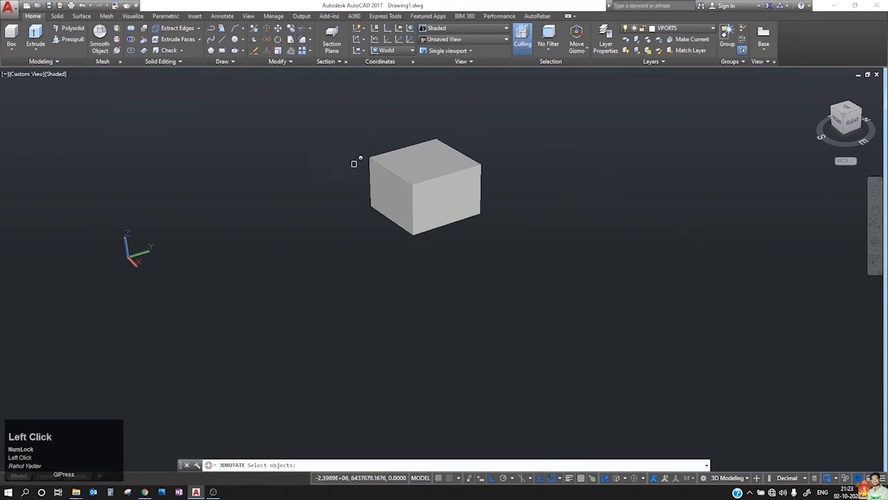
{"action": "left_click", "coordinate": [418, 186]}
{"action": "key", "text": "Return"}
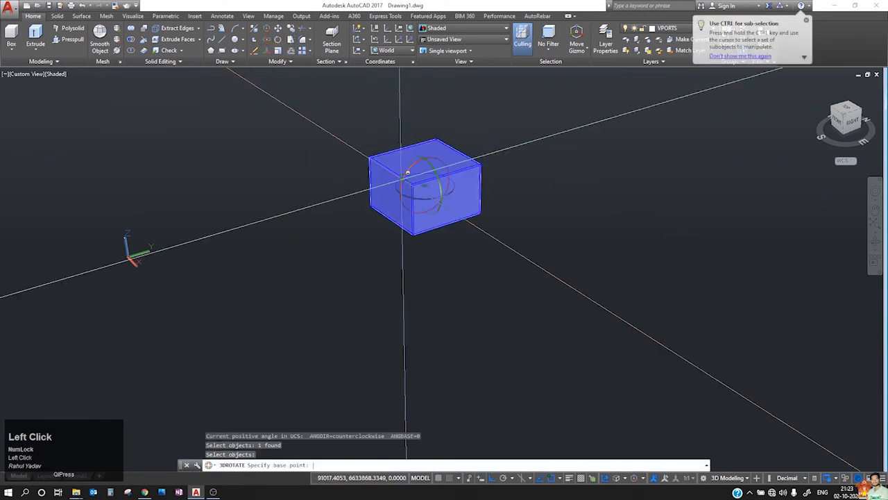
{"action": "scroll", "coordinate": [417, 166], "scroll_direction": "up", "scroll_amount": 2}
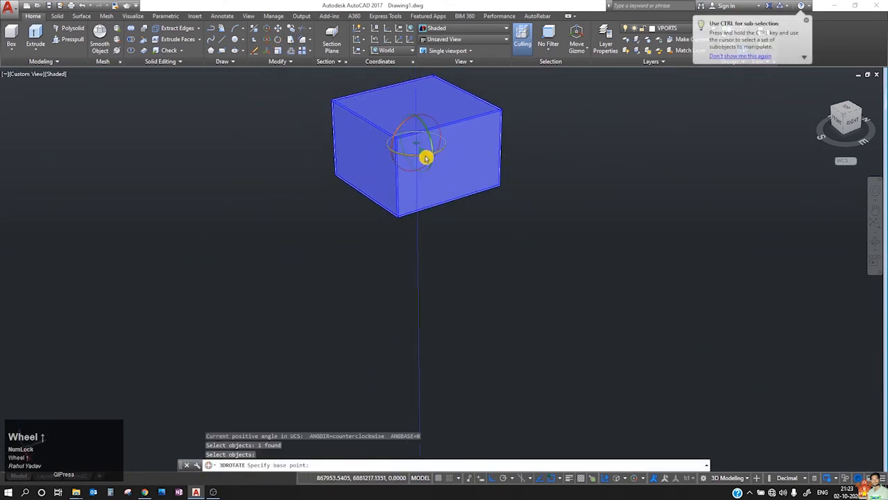
{"action": "scroll", "coordinate": [423, 118], "scroll_direction": "up", "scroll_amount": 2}
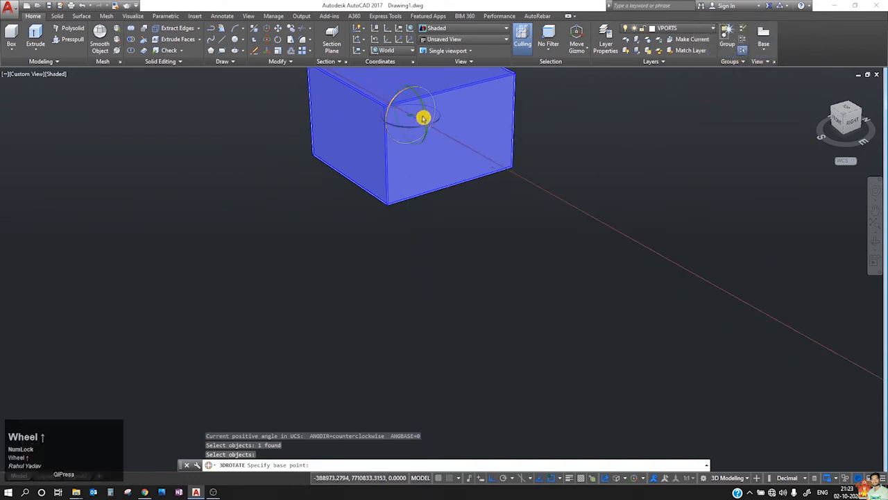
{"action": "middle_click_drag", "start_coordinate": [422, 117], "coordinate": [460, 247]}
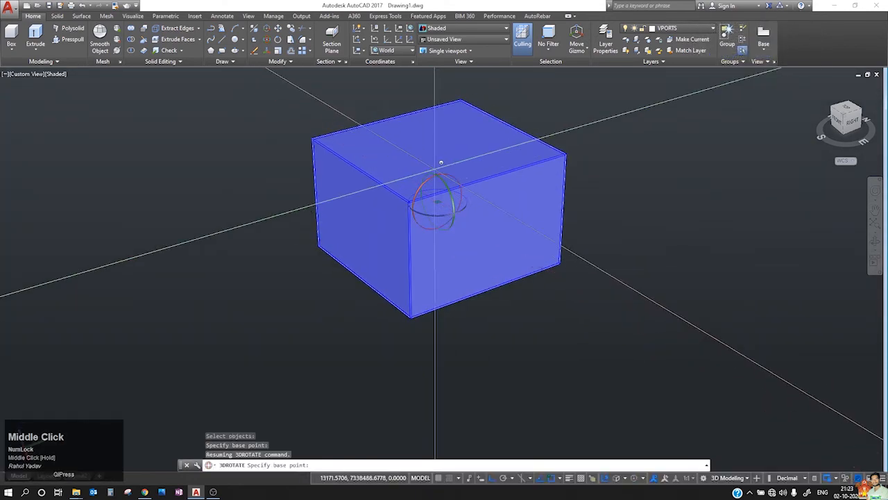
{"action": "scroll", "coordinate": [435, 176], "scroll_direction": "up", "scroll_amount": 2}
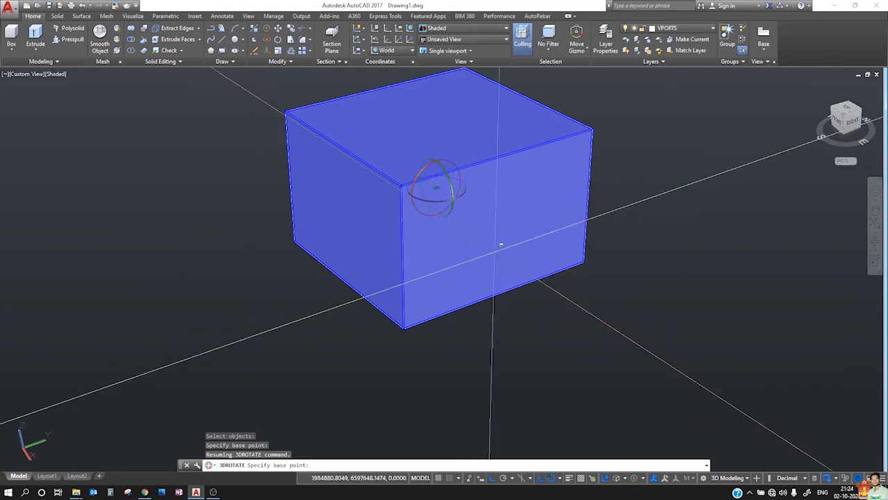
{"action": "left_click", "coordinate": [431, 167]}
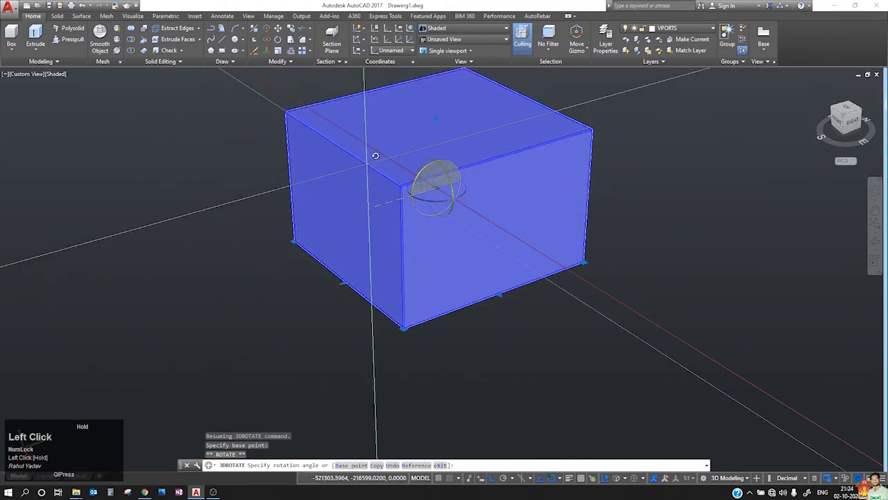
{"action": "left_click", "coordinate": [423, 159]}
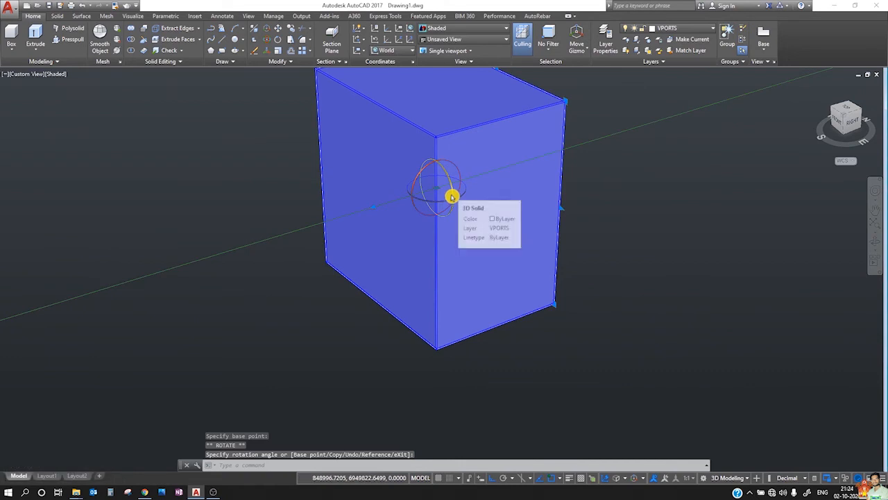
{"action": "key", "text": "F8"}
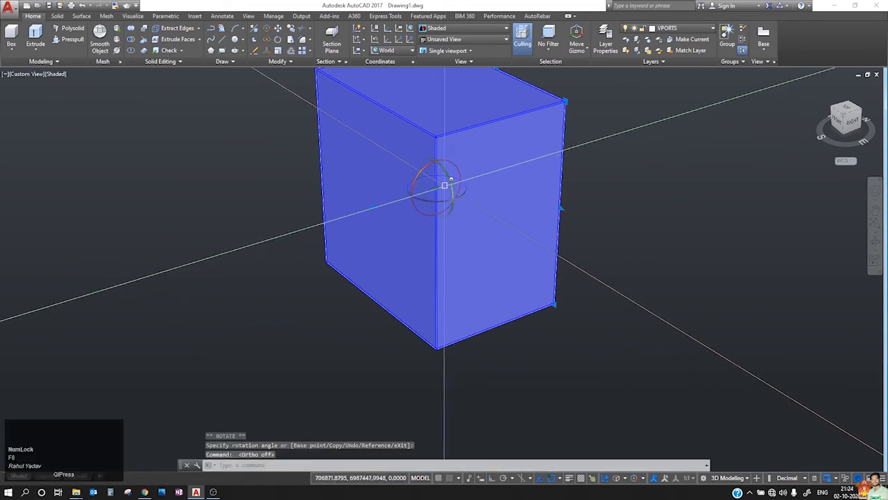
- Rotate the box by an oblique angle about the Y axis with the rotate gizmo, and turn it again about another axis
{"action": "left_click", "coordinate": [451, 181]}
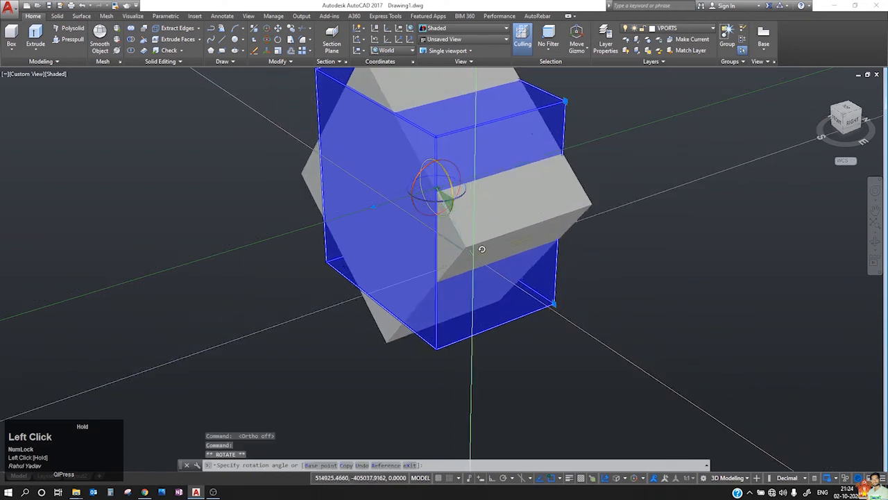
{"action": "left_click", "coordinate": [502, 284]}
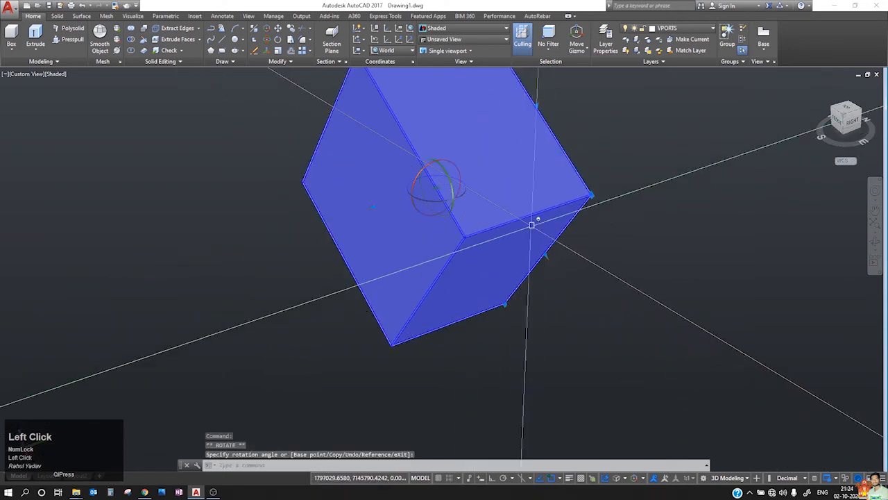
{"action": "left_click_drag", "start_coordinate": [448, 165], "coordinate": [497, 207]}
{"action": "key", "text": "Escape"}
{"action": "scroll", "coordinate": [342, 177], "scroll_direction": "down", "scroll_amount": 4}
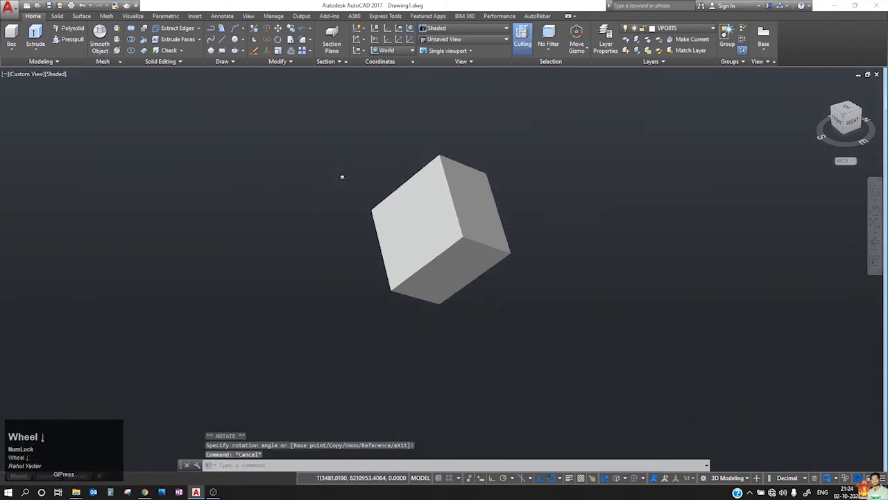
- Erase the tilted box from the drawing
{"action": "left_click", "coordinate": [411, 158]}
{"action": "left_click", "coordinate": [312, 277]}
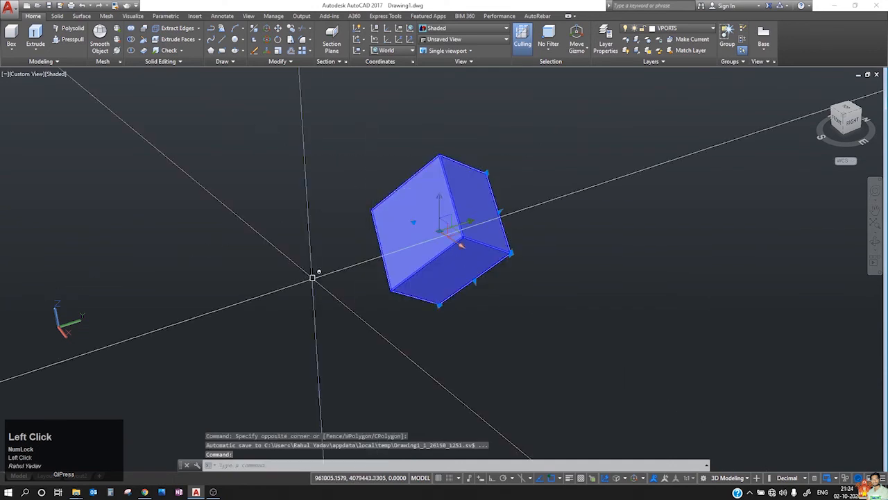
{"action": "key", "text": "Delete"}
{"action": "middle_click_drag", "start_coordinate": [312, 278], "coordinate": [211, 81]}
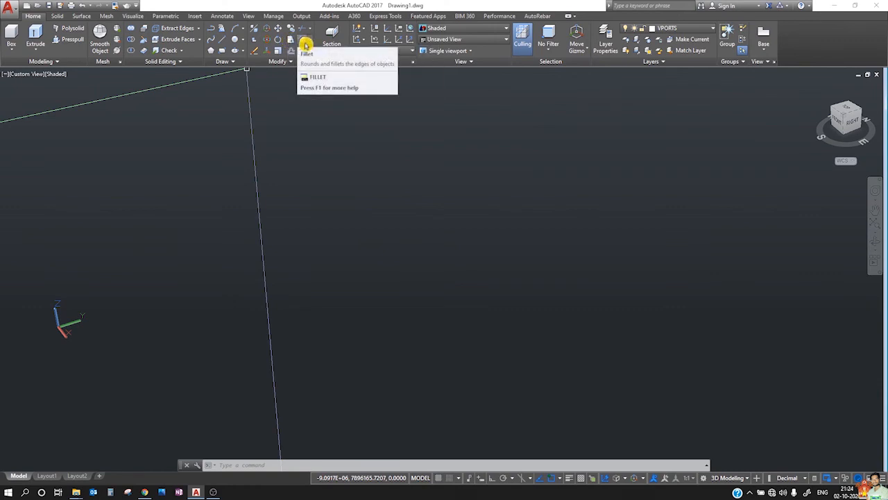
{"action": "left_click", "coordinate": [310, 43]}
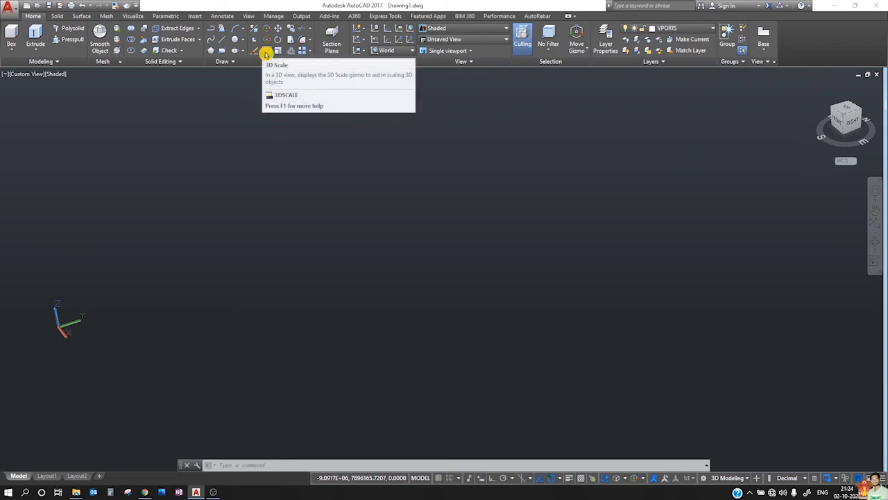
- Draw a new solid box in the empty drawing, with its longer side along the Y direction
{"action": "left_click", "coordinate": [11, 34]}
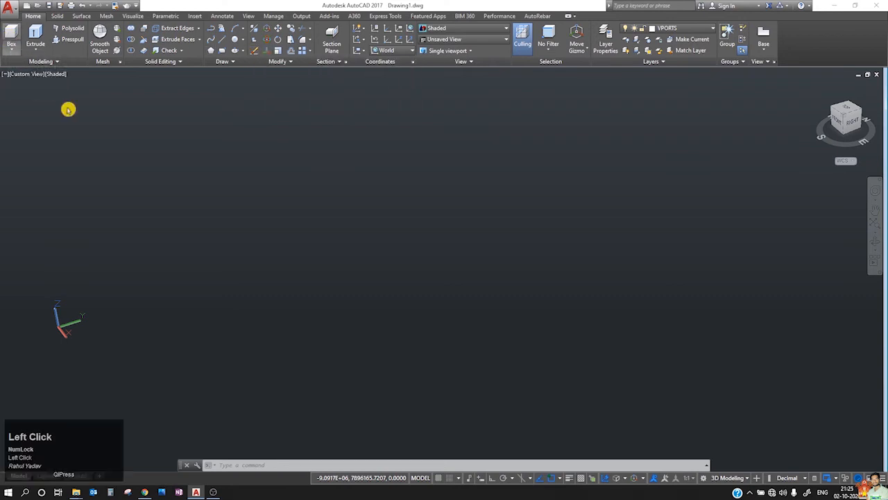
{"action": "left_click", "coordinate": [248, 224]}
{"action": "left_click", "coordinate": [407, 225]}
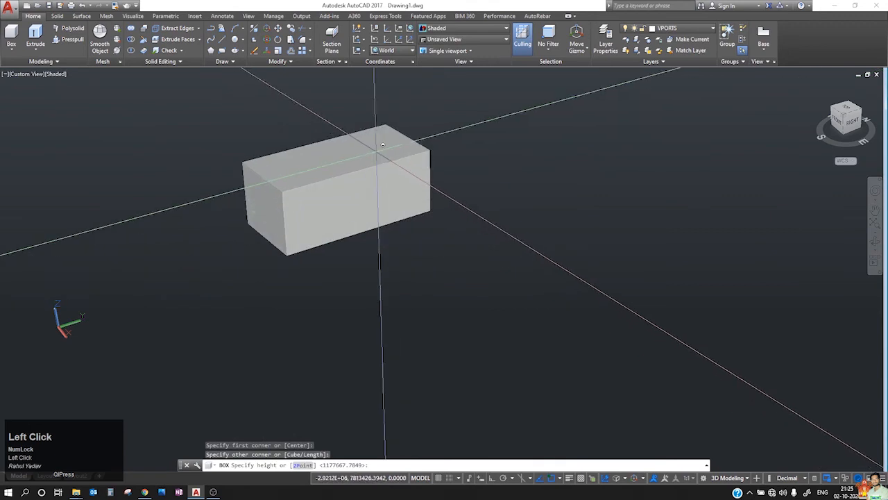
{"action": "left_click", "coordinate": [377, 143]}
{"action": "key", "text": "Escape"}
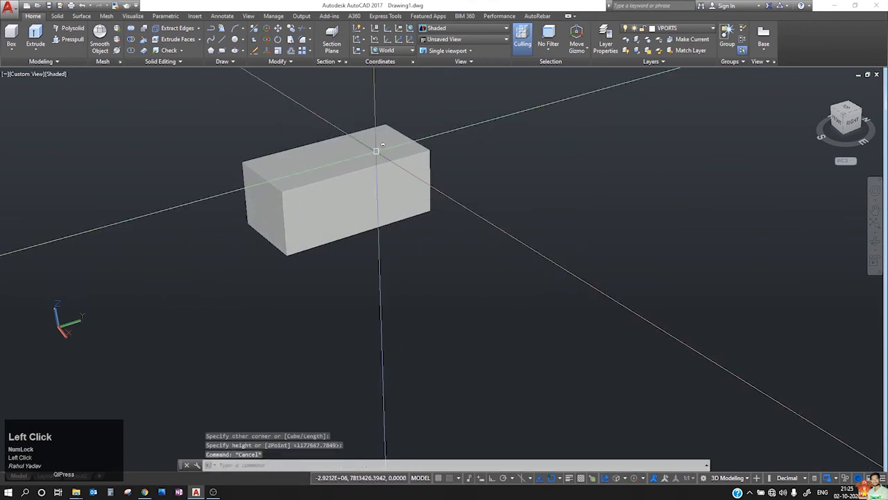
- Enlarge the box uniformly with 3D Scale, using its lower front corner as the base point
{"action": "left_click", "coordinate": [267, 43]}
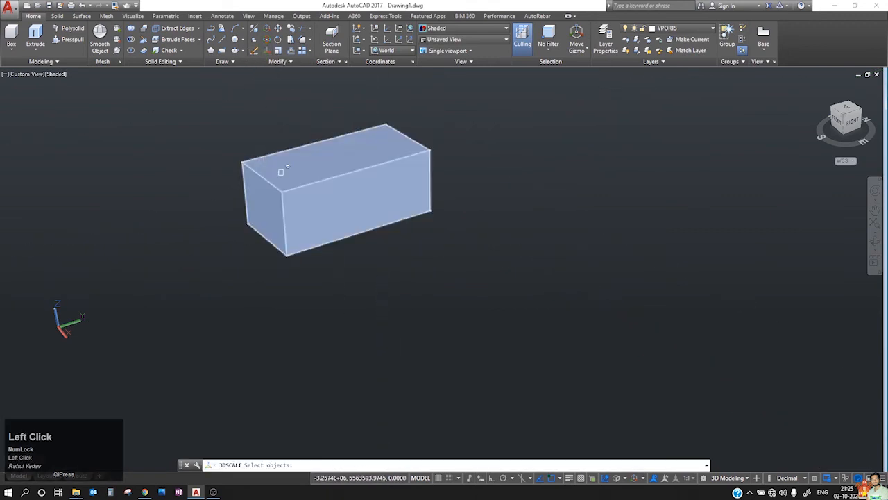
{"action": "left_click", "coordinate": [284, 170]}
{"action": "key", "text": "space"}
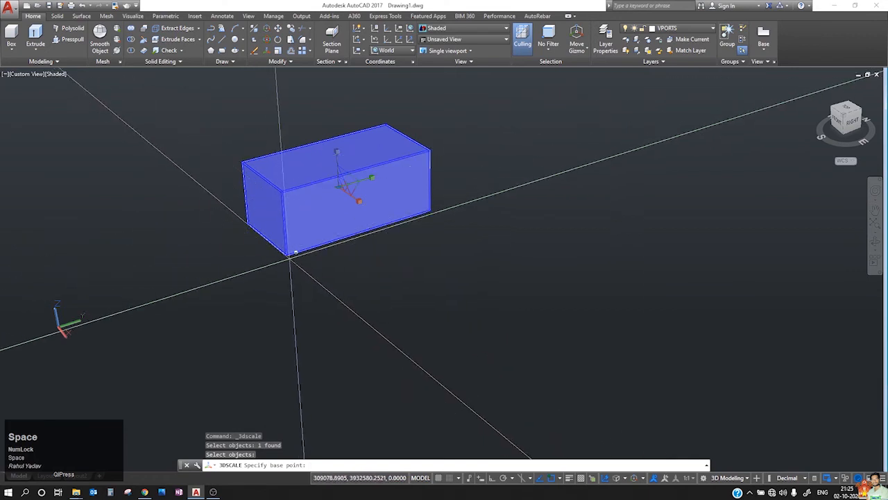
{"action": "left_click", "coordinate": [288, 253]}
{"action": "scroll", "coordinate": [299, 258], "scroll_direction": "down", "scroll_amount": 2}
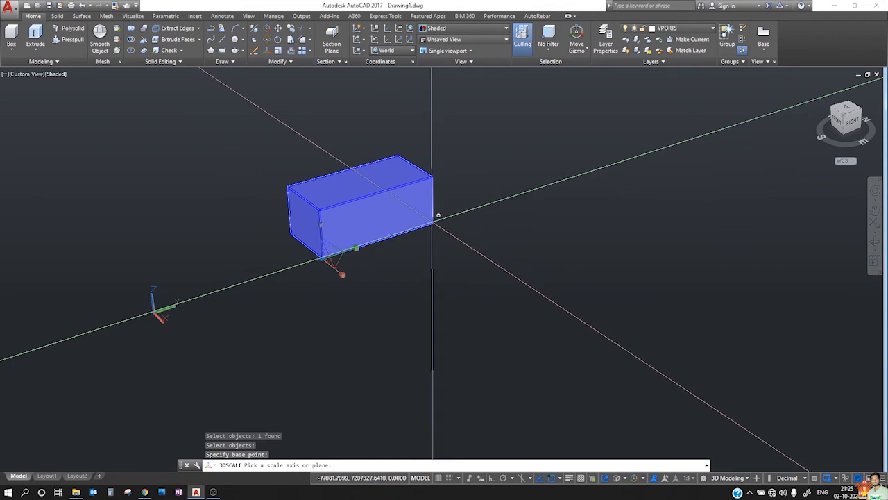
{"action": "scroll", "coordinate": [345, 275], "scroll_direction": "up", "scroll_amount": 1}
{"action": "scroll", "coordinate": [345, 276], "scroll_direction": "up", "scroll_amount": 2}
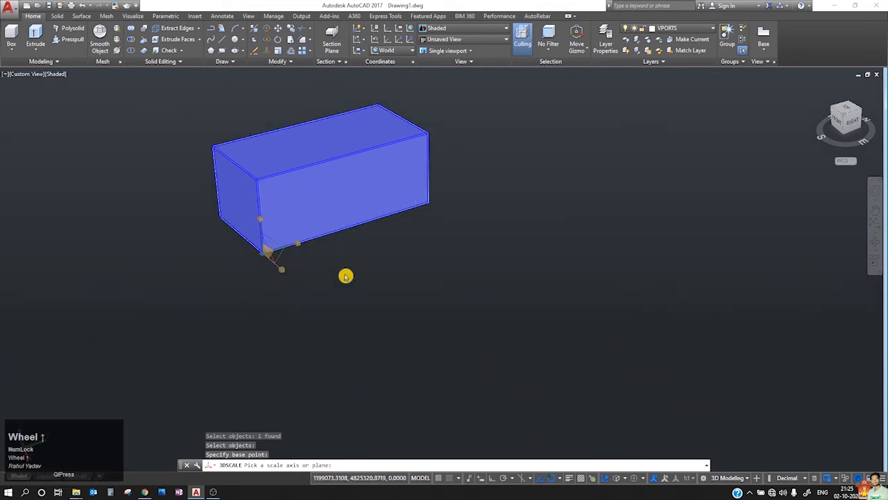
{"action": "left_click", "coordinate": [285, 273]}
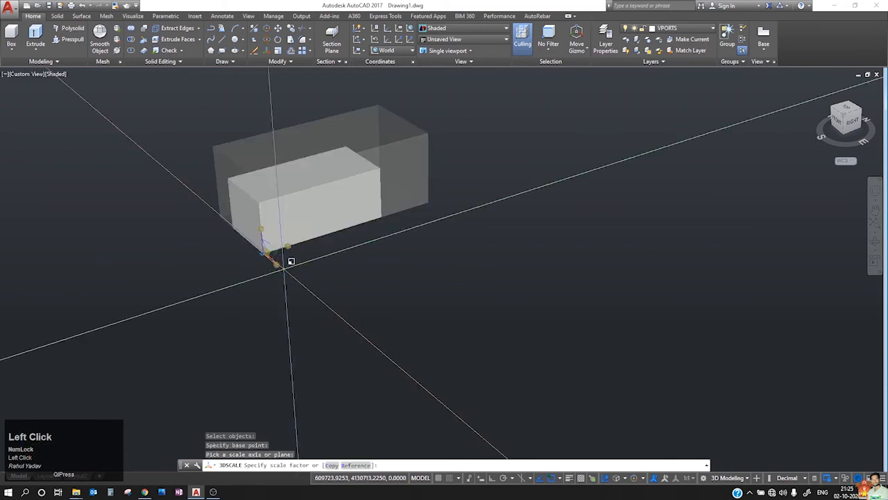
{"action": "scroll", "coordinate": [318, 243], "scroll_direction": "down", "scroll_amount": 1}
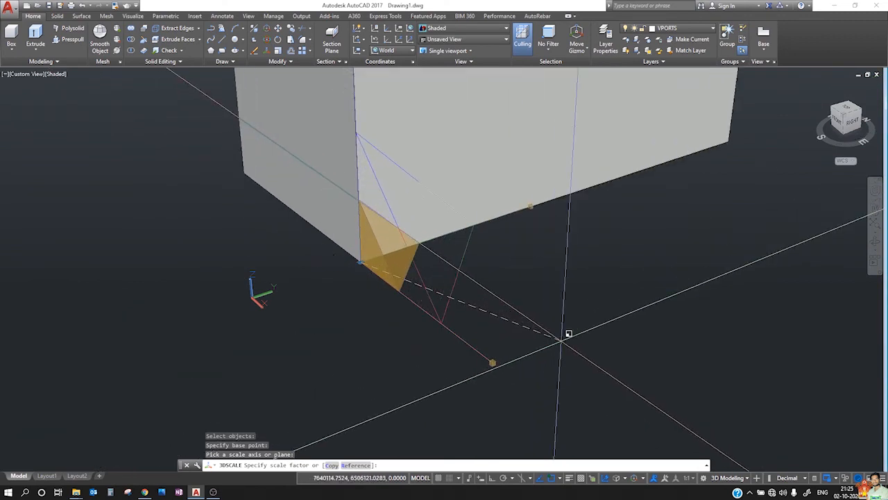
{"action": "left_click", "coordinate": [580, 336]}
{"action": "scroll", "coordinate": [448, 284], "scroll_direction": "down", "scroll_amount": 2}
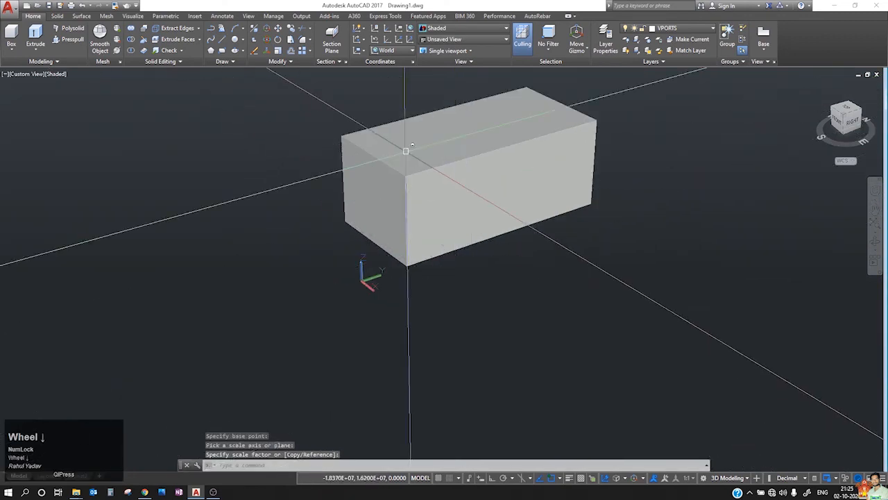
{"action": "key", "text": "Escape"}
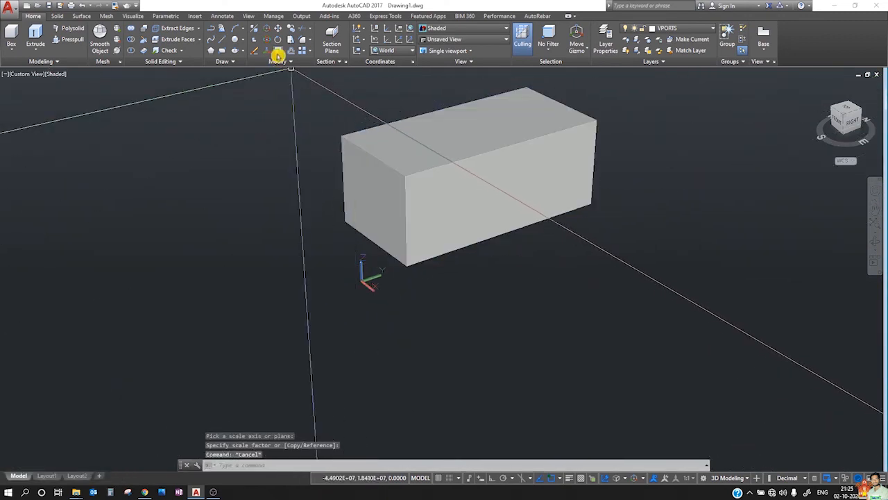
- Enlarge the box further with the regular Scale command from its lower front corner, picking the scale factor freehand
{"action": "left_click", "coordinate": [276, 54]}
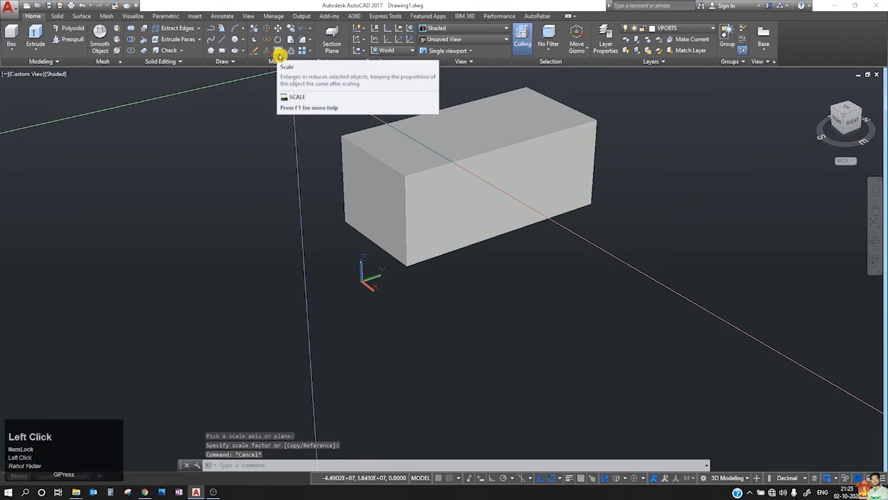
{"action": "left_click", "coordinate": [410, 174]}
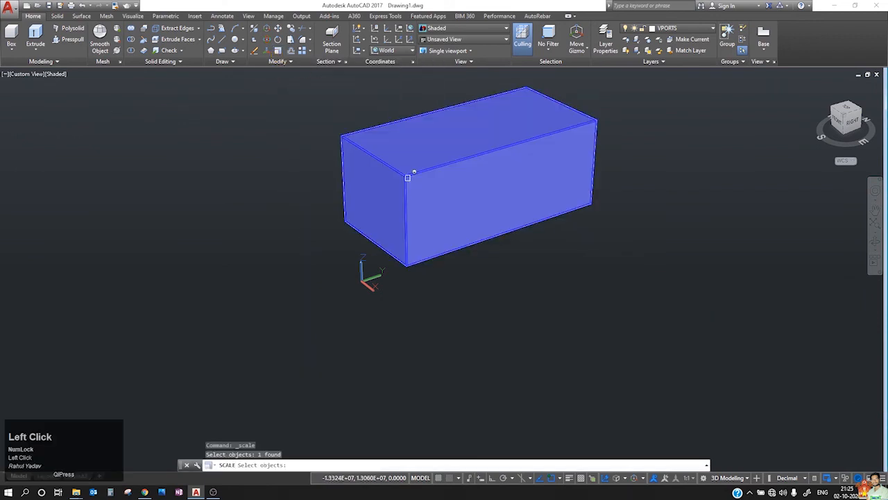
{"action": "key", "text": "space"}
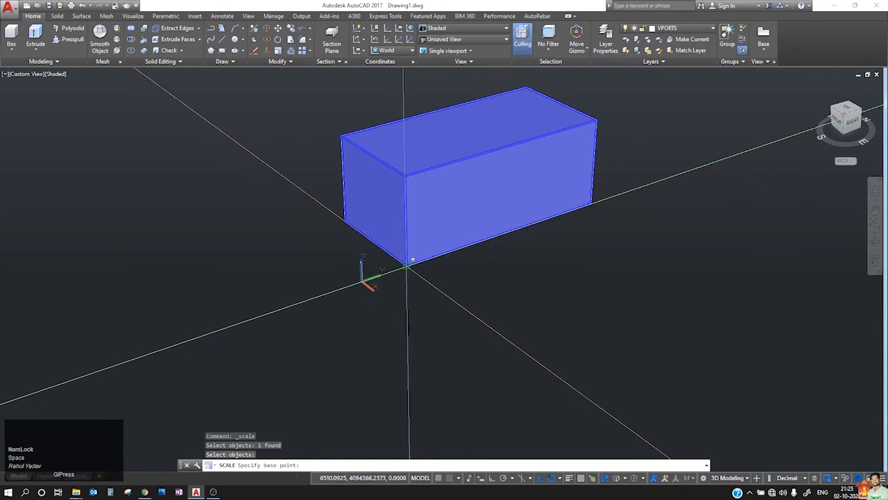
{"action": "left_click", "coordinate": [408, 267]}
{"action": "scroll", "coordinate": [407, 267], "scroll_direction": "down", "scroll_amount": 3}
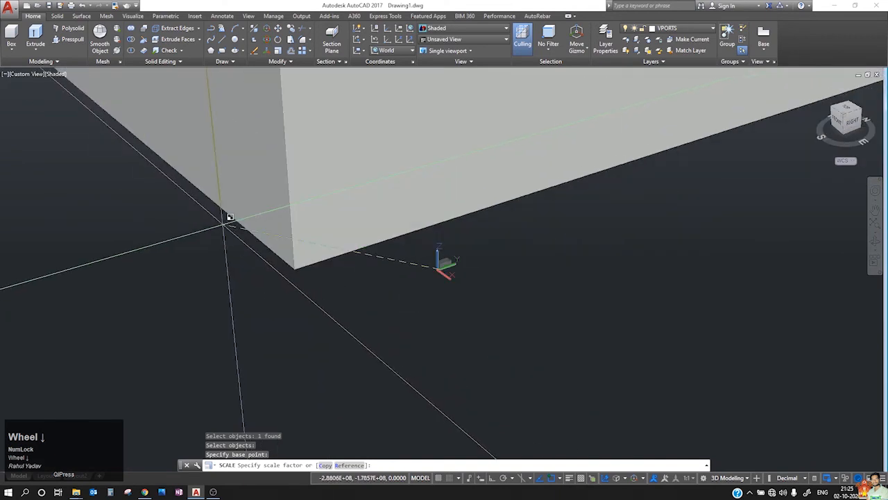
{"action": "left_click", "coordinate": [238, 234]}
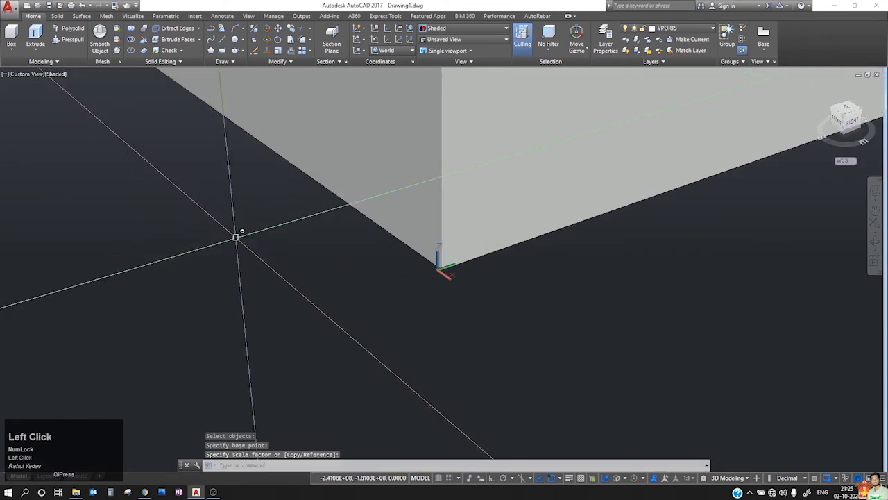
{"action": "key", "text": "Escape"}
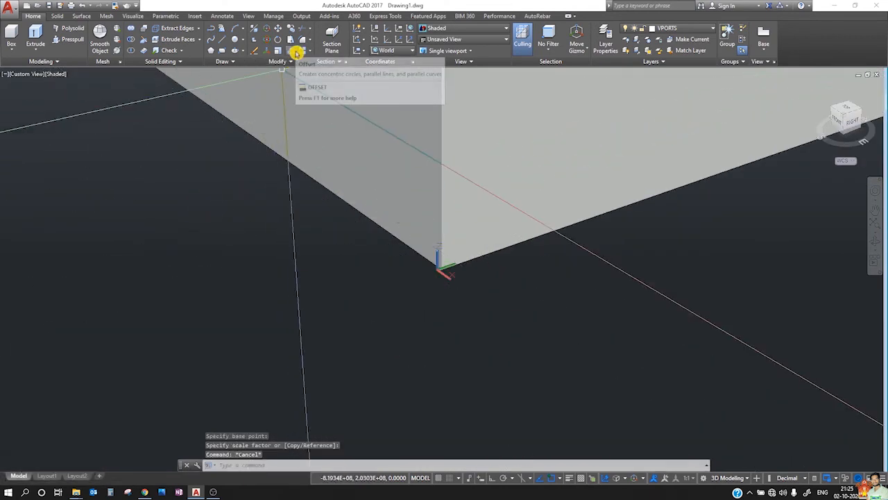
{"action": "left_click", "coordinate": [308, 52]}
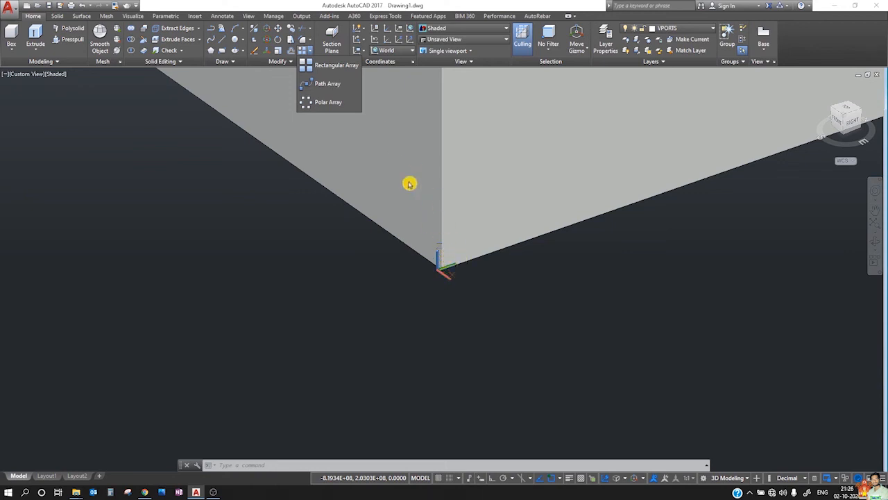
{"action": "left_click", "coordinate": [304, 4]}
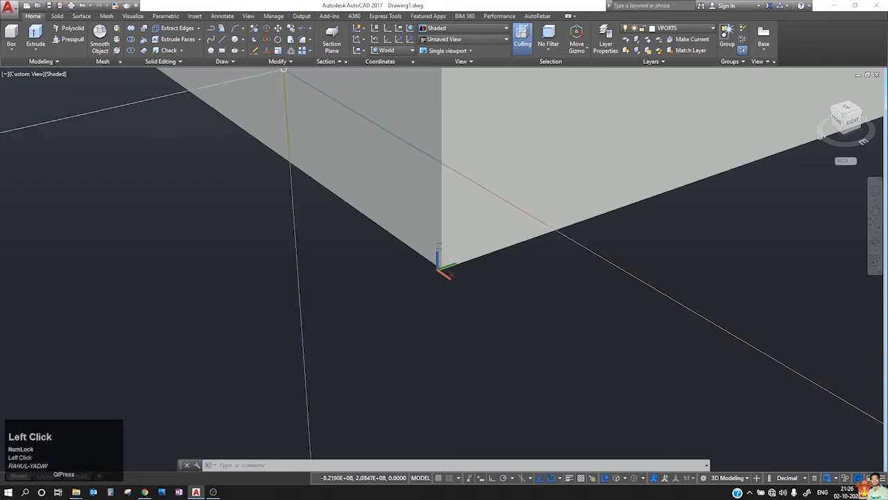
{"action": "left_click", "coordinate": [283, 61]}
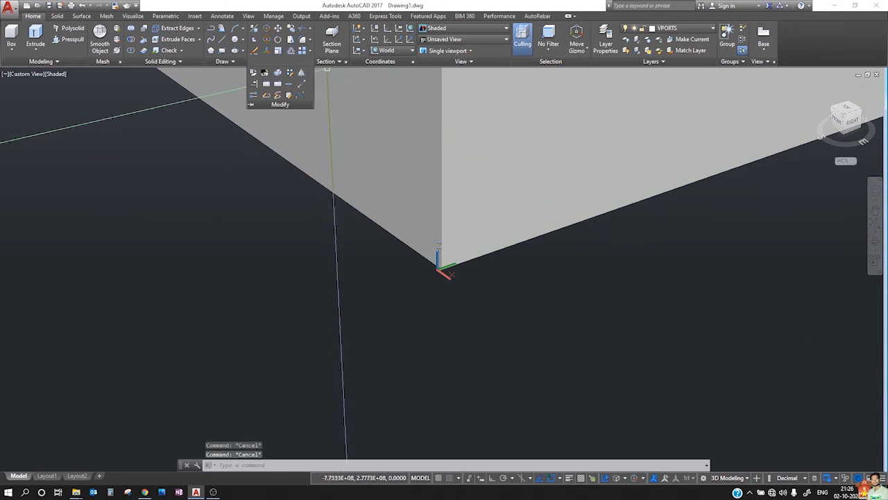
{"action": "scroll", "coordinate": [257, 226], "scroll_direction": "down", "scroll_amount": 1}
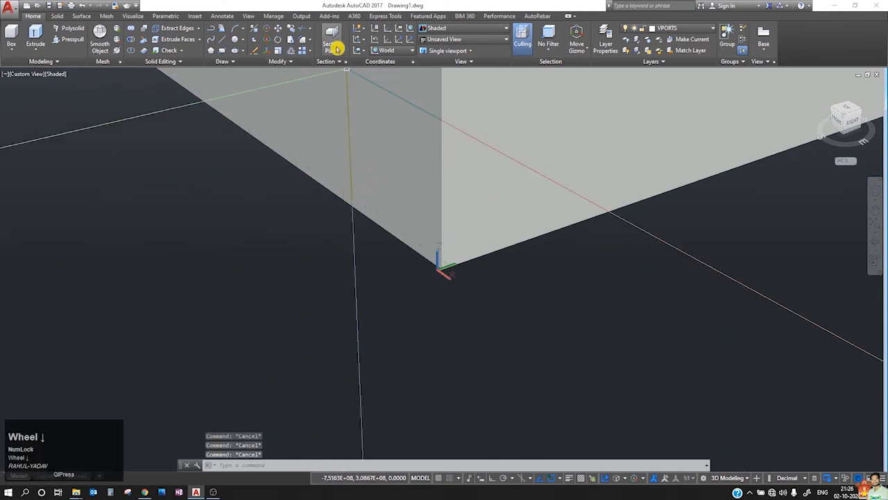
{"action": "left_click", "coordinate": [336, 65]}
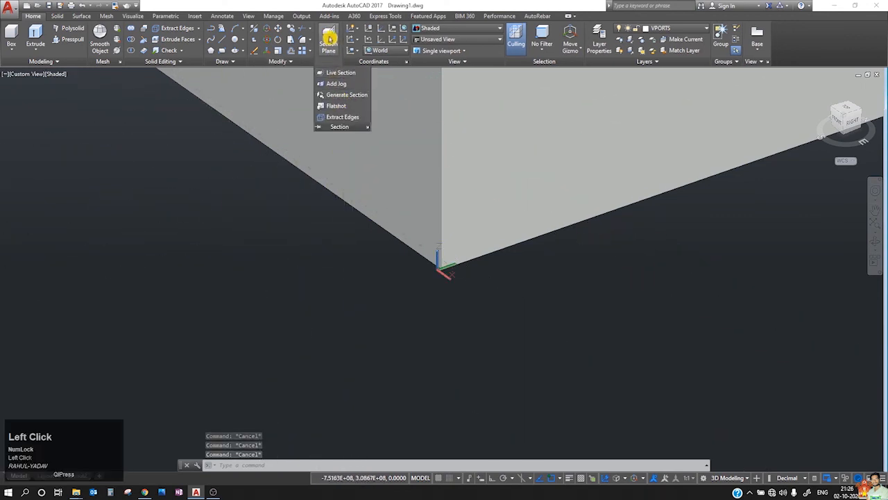
{"action": "scroll", "coordinate": [349, 275], "scroll_direction": "down", "scroll_amount": 1}
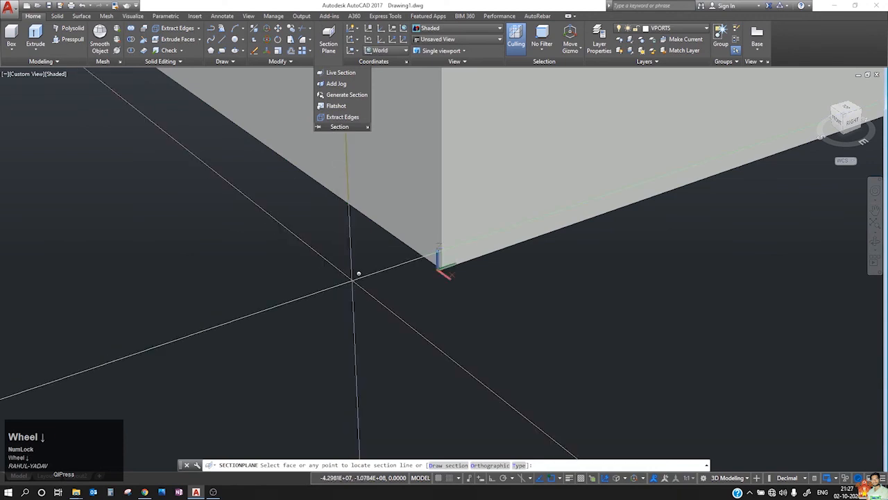
{"action": "middle_click", "coordinate": [293, 393]}
{"action": "scroll", "coordinate": [305, 275], "scroll_direction": "down", "scroll_amount": 1}
{"action": "key", "text": "Escape"}
{"action": "key", "text": "Escape"}
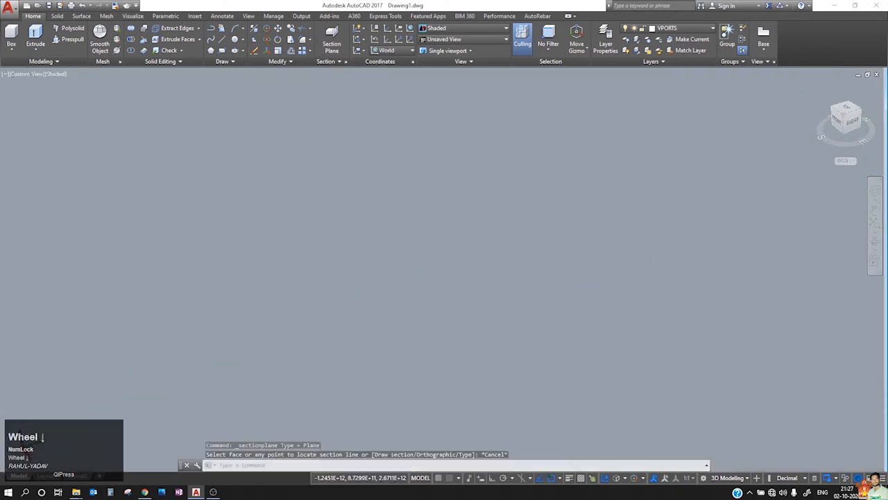
- Zoom the model view to all objects to locate the oversized box
{"action": "scroll", "coordinate": [324, 211], "scroll_direction": "down", "scroll_amount": 1}
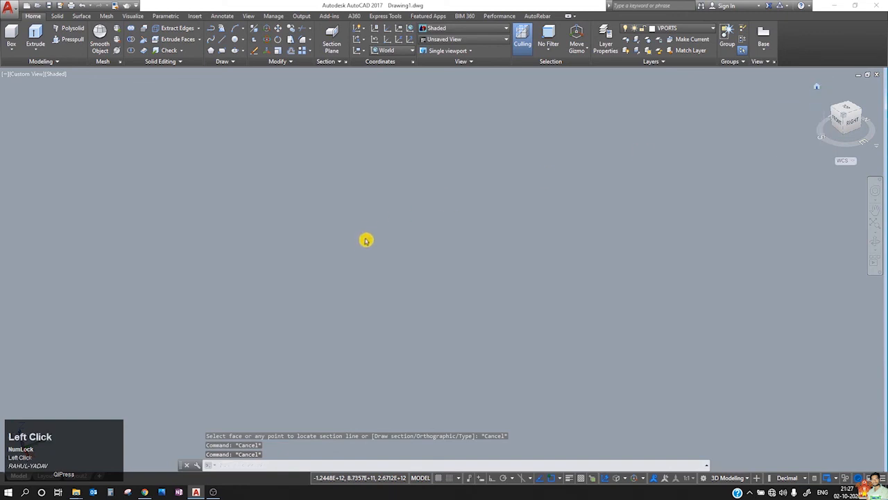
{"action": "left_click", "coordinate": [875, 222]}
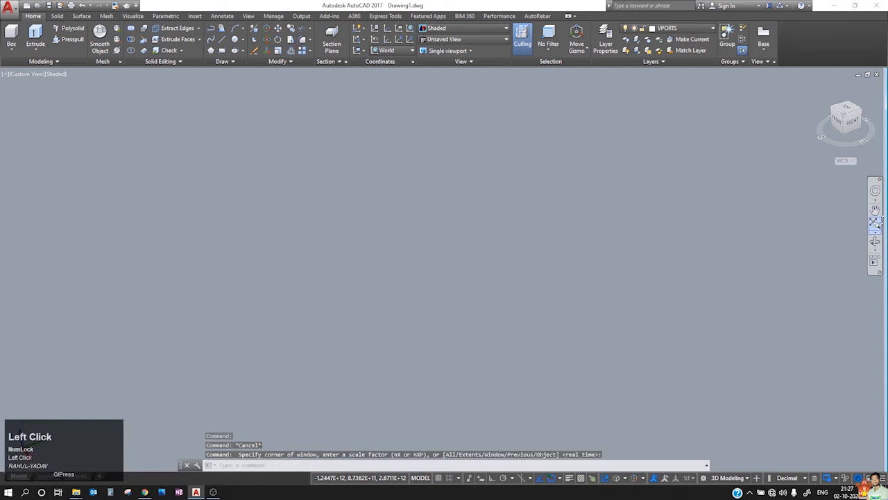
{"action": "key", "text": "Escape"}
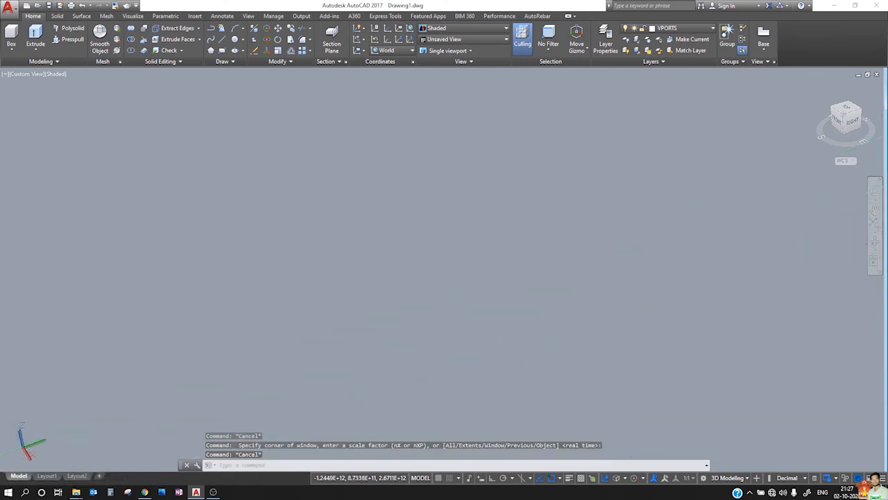
{"action": "type", "text": "z"}
{"action": "key", "text": "Return"}
{"action": "type", "text": "a"}
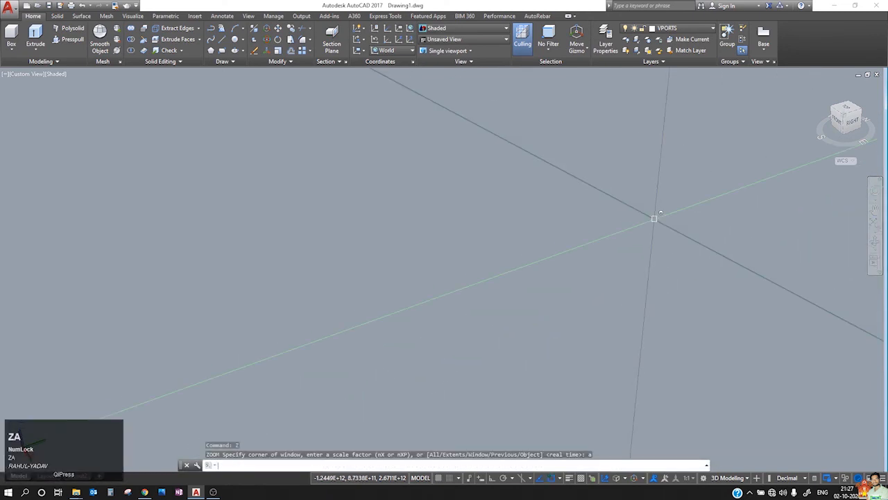
{"action": "key", "text": "Escape"}
{"action": "key", "text": "Escape"}
{"action": "key", "text": "Escape"}
{"action": "scroll", "coordinate": [405, 225], "scroll_direction": "down", "scroll_amount": 2}
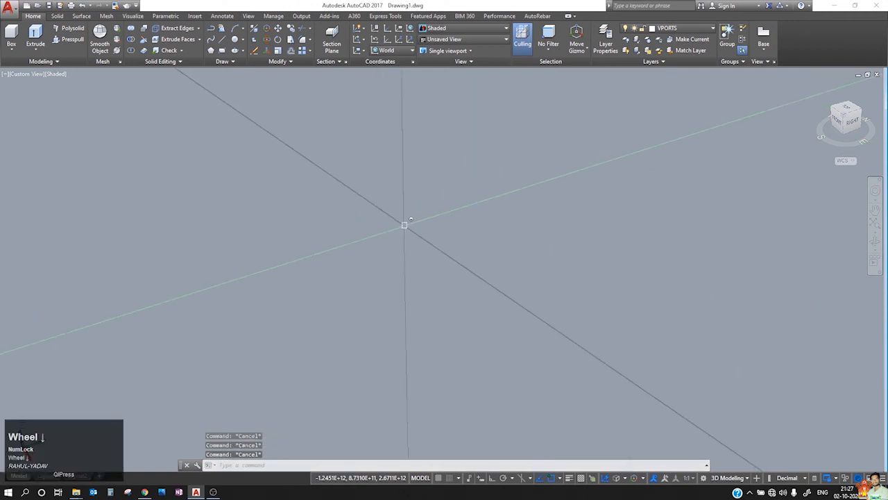
{"action": "left_click", "coordinate": [415, 228]}
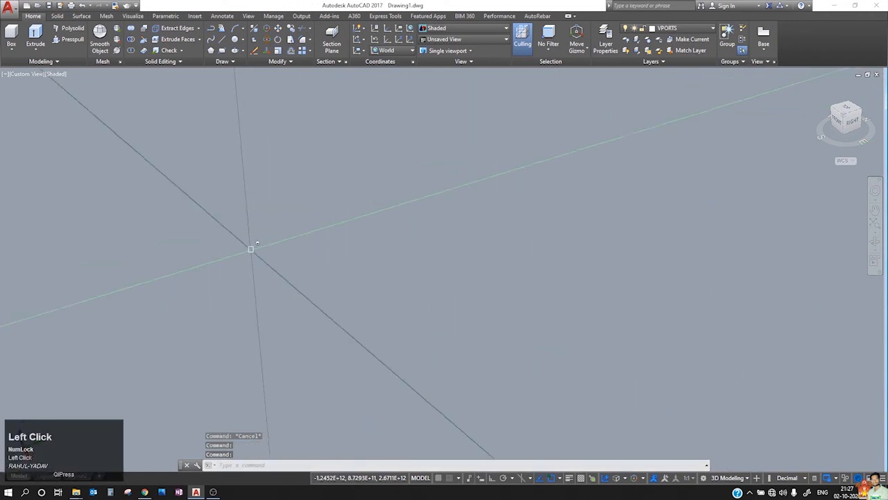
{"action": "key", "text": "Escape"}
{"action": "left_click", "coordinate": [38, 35]}
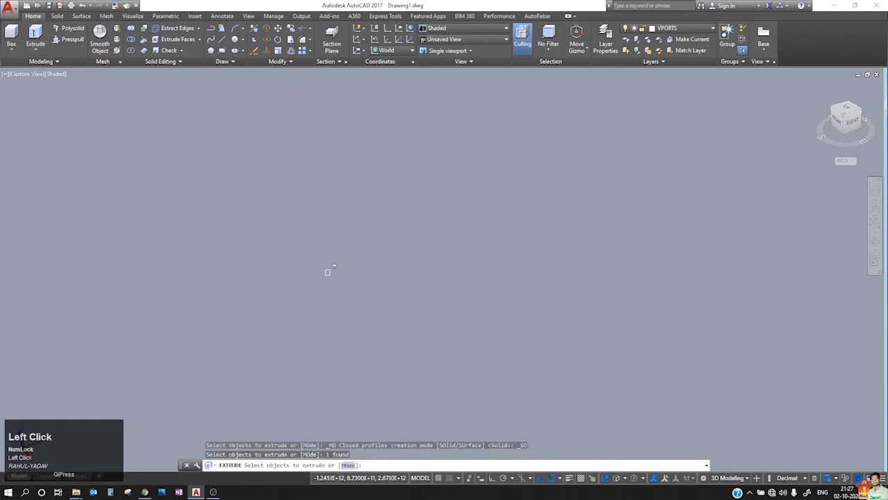
{"action": "key", "text": "Escape"}
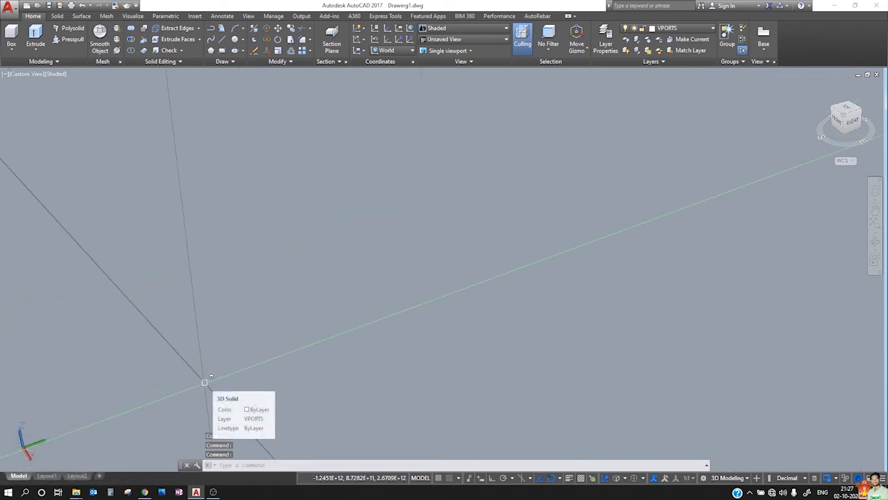
{"action": "middle_click_drag", "start_coordinate": [204, 382], "coordinate": [96, 458]}
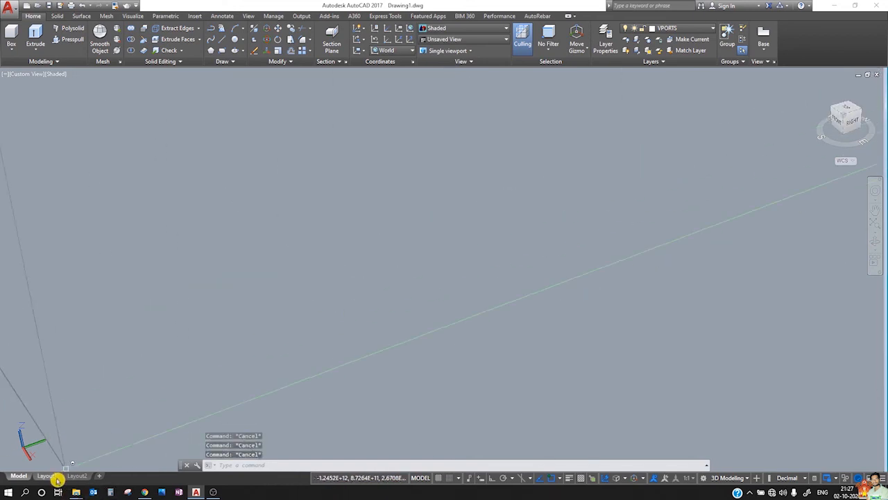
- Switch to Layout1, activate its viewport and erase all objects in the model through it
{"action": "left_click", "coordinate": [28, 477]}
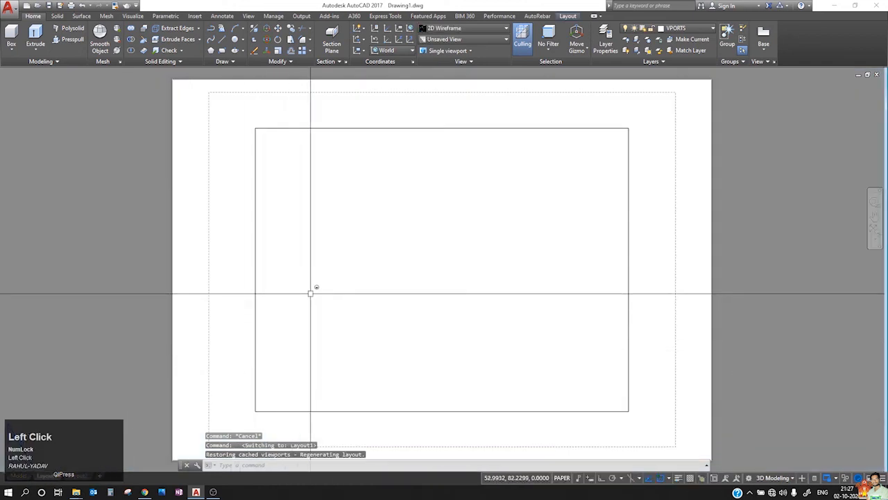
{"action": "double_click", "coordinate": [311, 292]}
{"action": "left_click", "coordinate": [310, 293]}
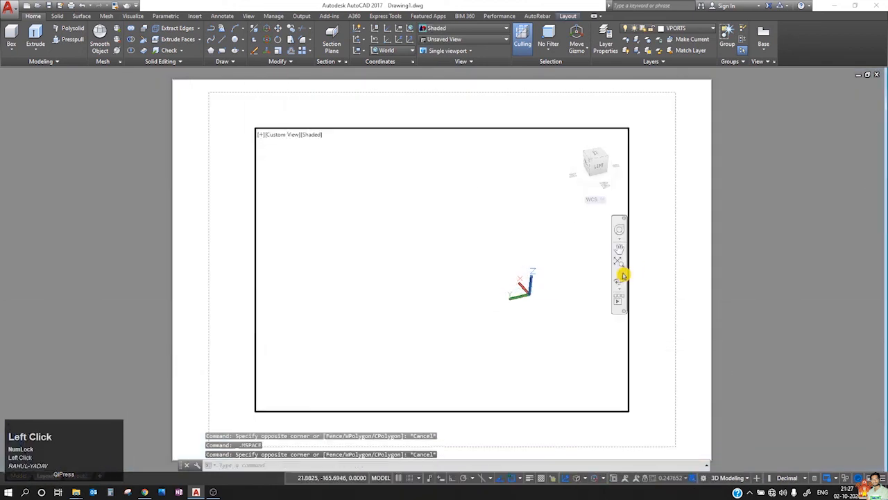
{"action": "left_click", "coordinate": [620, 266]}
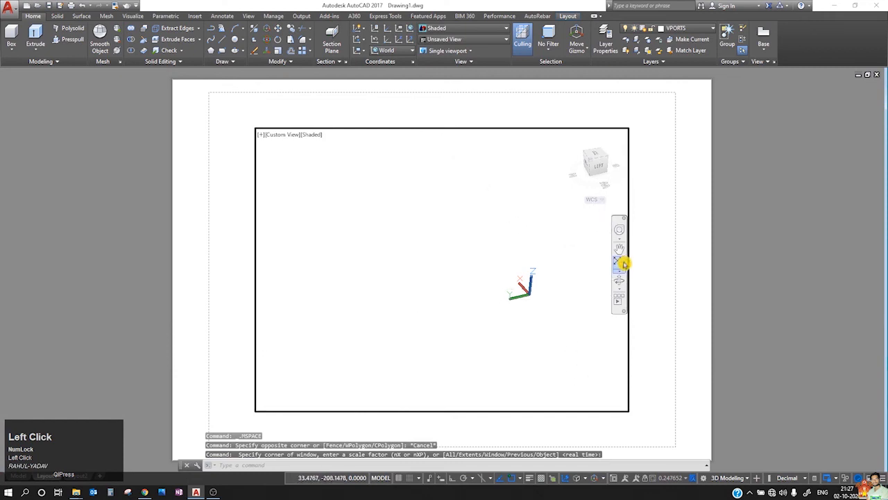
{"action": "left_click", "coordinate": [388, 286]}
{"action": "key", "text": "ctrl+a"}
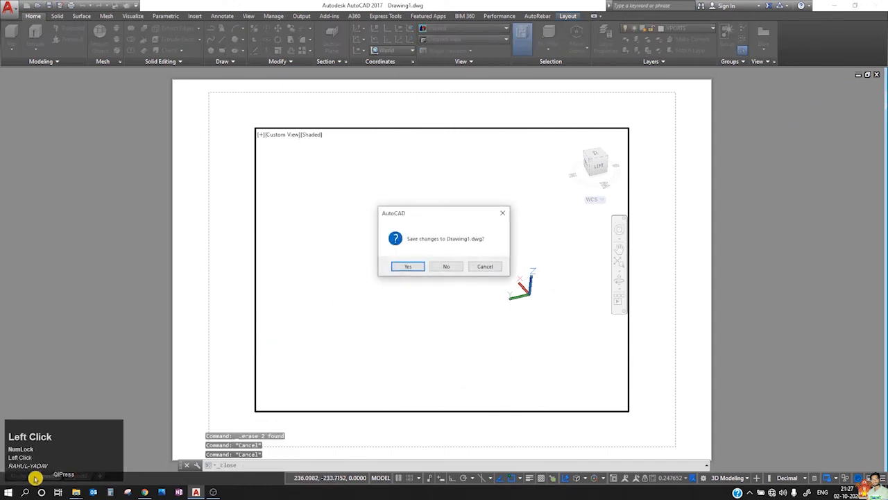
- Close Drawing1 without saving its changes and start a new blank drawing
{"action": "left_click", "coordinate": [457, 266]}
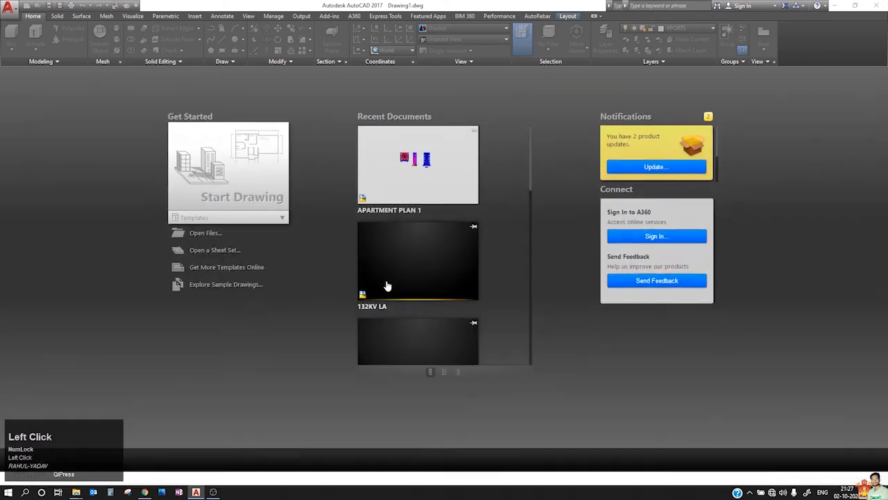
{"action": "left_click", "coordinate": [270, 190]}
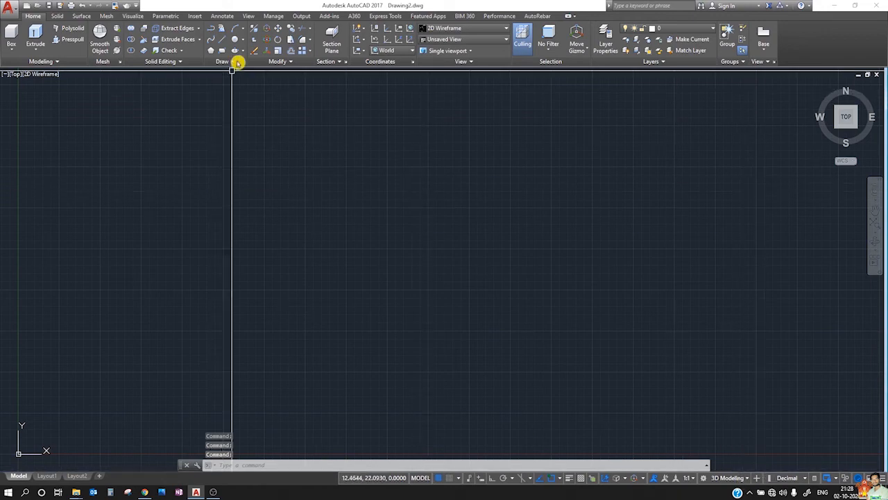
- Draw a solid box in the empty drawing, with its longer side along the X direction and its height picked freehand
{"action": "left_click", "coordinate": [11, 35]}
{"action": "left_click", "coordinate": [275, 222]}
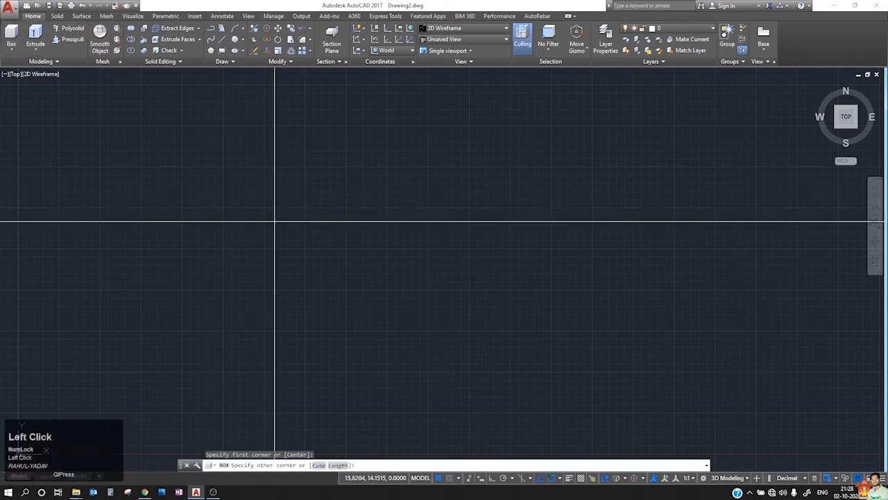
{"action": "left_click", "coordinate": [514, 300]}
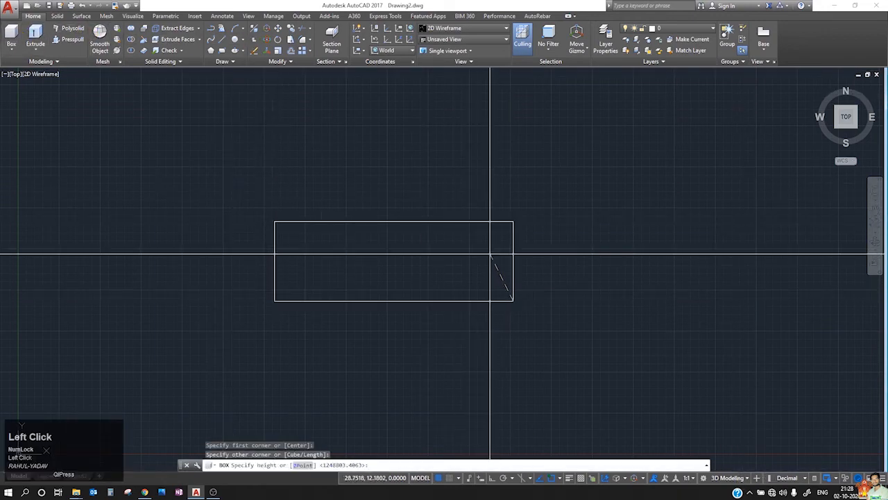
{"action": "left_click", "coordinate": [486, 255]}
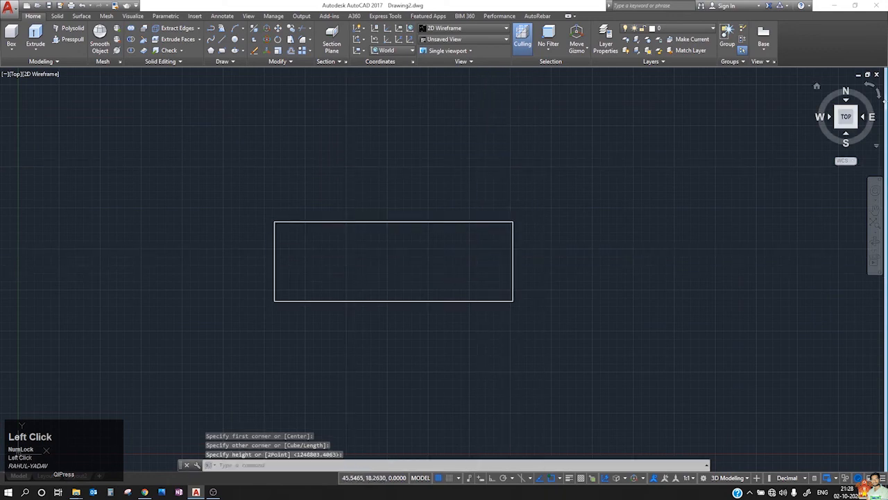
- Show the box in the isometric home view with the Shades of Gray visual style
{"action": "left_click", "coordinate": [821, 90]}
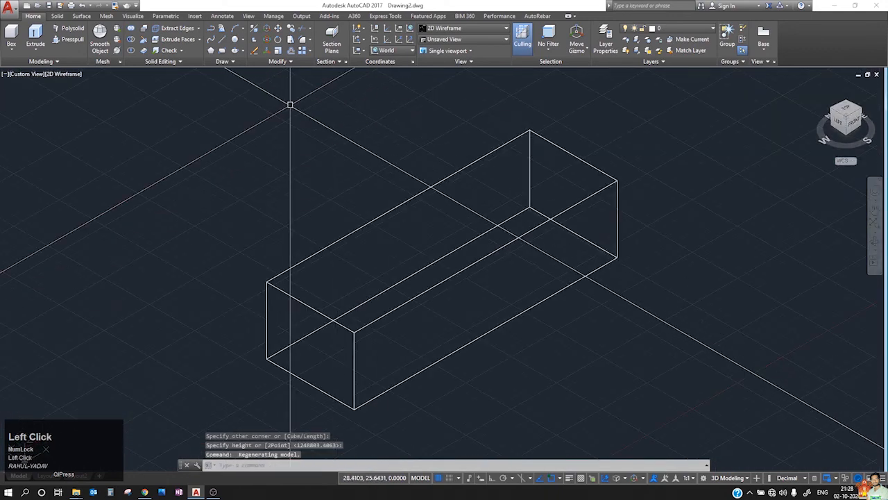
{"action": "left_click", "coordinate": [485, 30]}
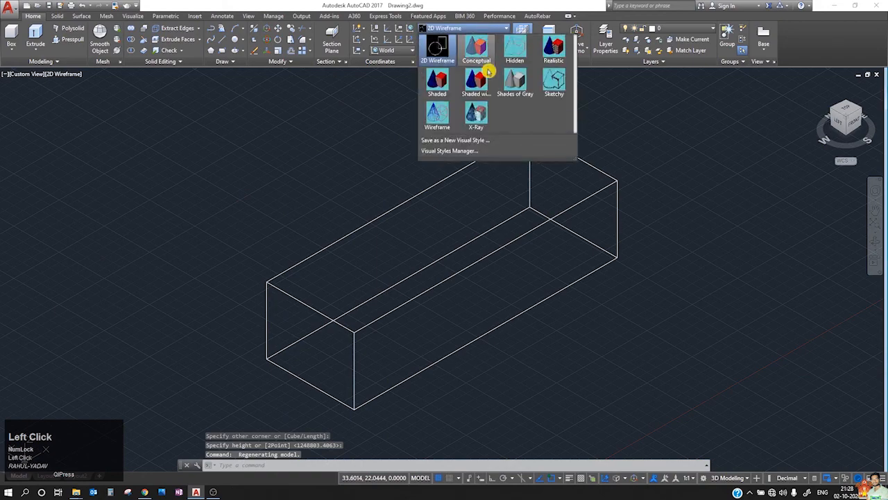
{"action": "left_click", "coordinate": [515, 88]}
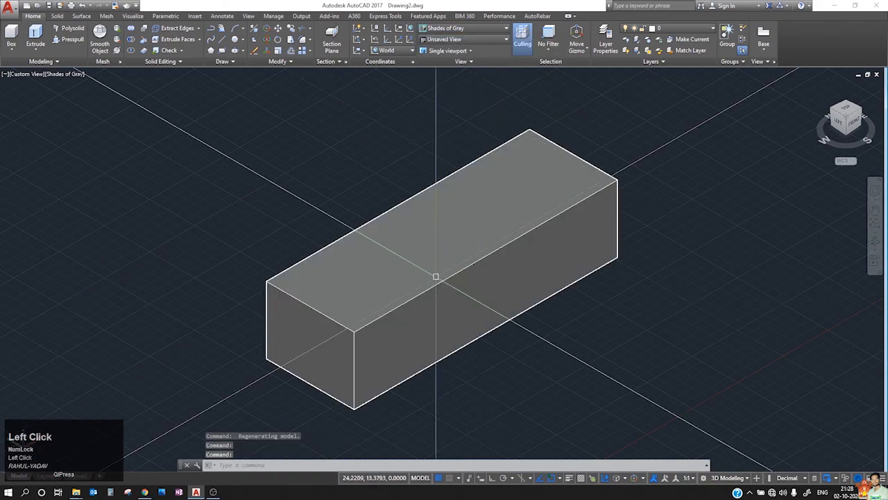
{"action": "middle_click_drag", "start_coordinate": [437, 277], "coordinate": [226, 240]}
{"action": "scroll", "coordinate": [226, 240], "scroll_direction": "down", "scroll_amount": 2}
{"action": "scroll", "coordinate": [229, 239], "scroll_direction": "down", "scroll_amount": 2}
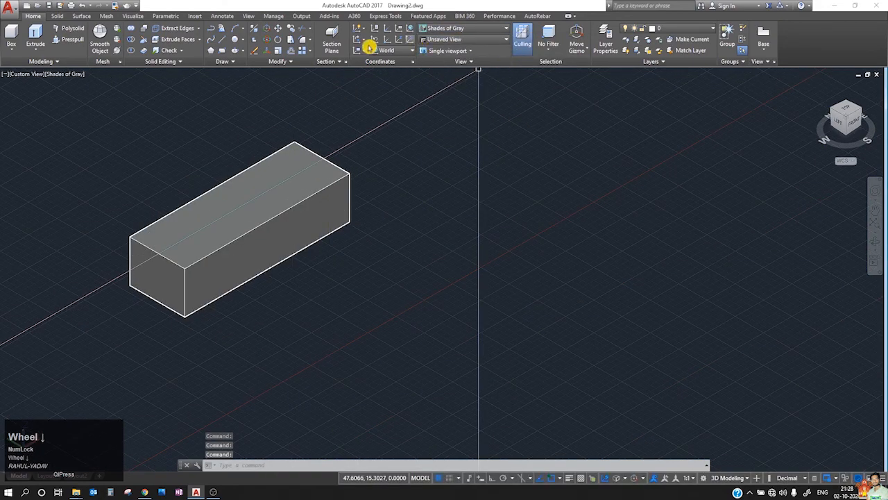
- Create a section plane on the top face of the box and check its grips
{"action": "left_click", "coordinate": [332, 38]}
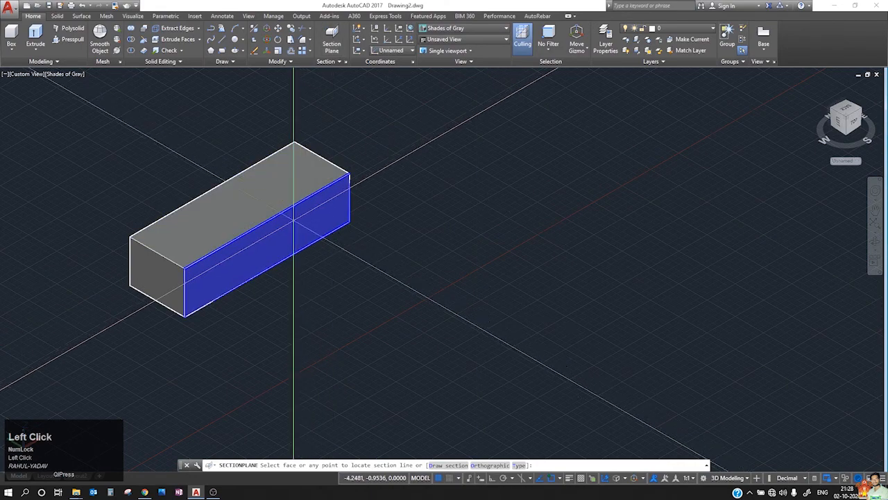
{"action": "left_click", "coordinate": [263, 199]}
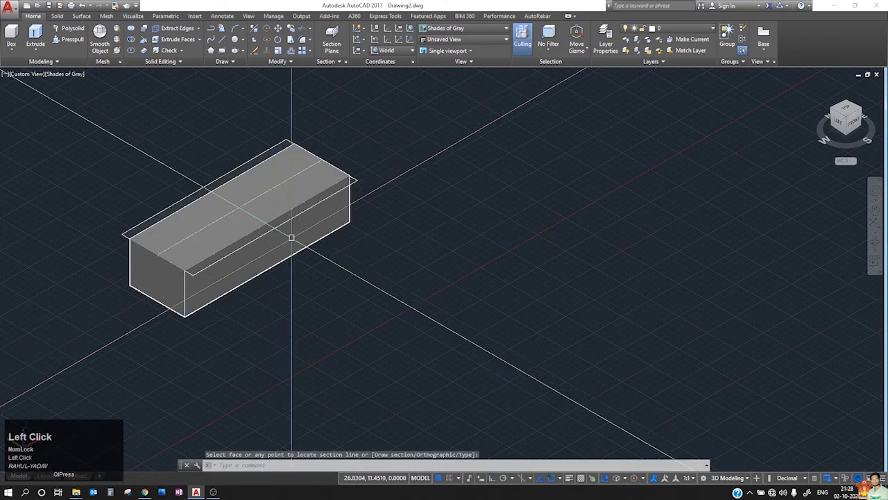
{"action": "scroll", "coordinate": [192, 281], "scroll_direction": "up", "scroll_amount": 3}
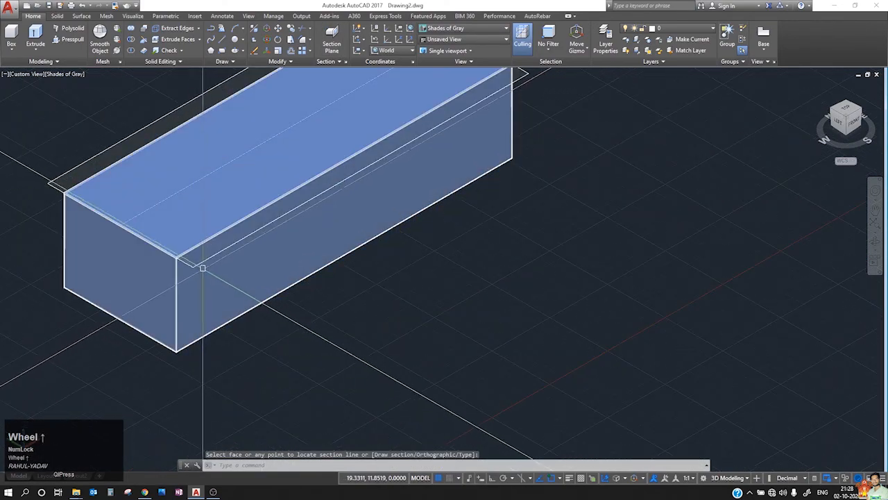
{"action": "left_click", "coordinate": [189, 265]}
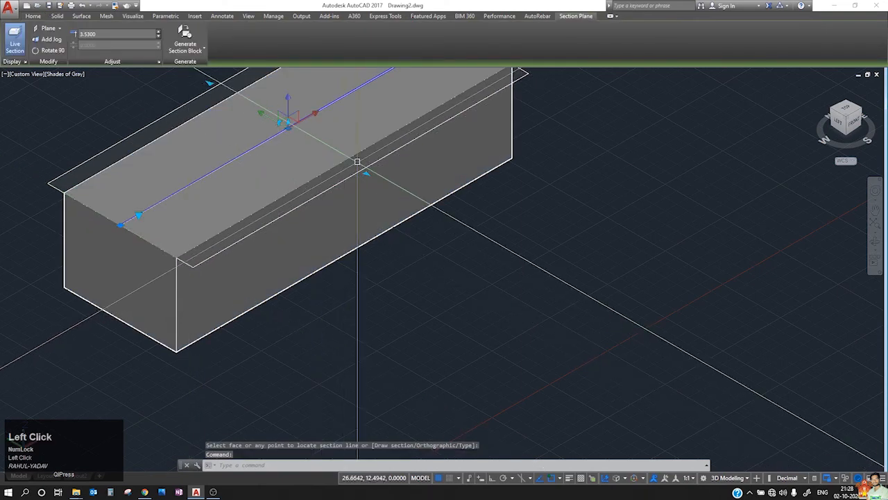
{"action": "scroll", "coordinate": [343, 181], "scroll_direction": "down", "scroll_amount": 2}
{"action": "left_click", "coordinate": [308, 146]}
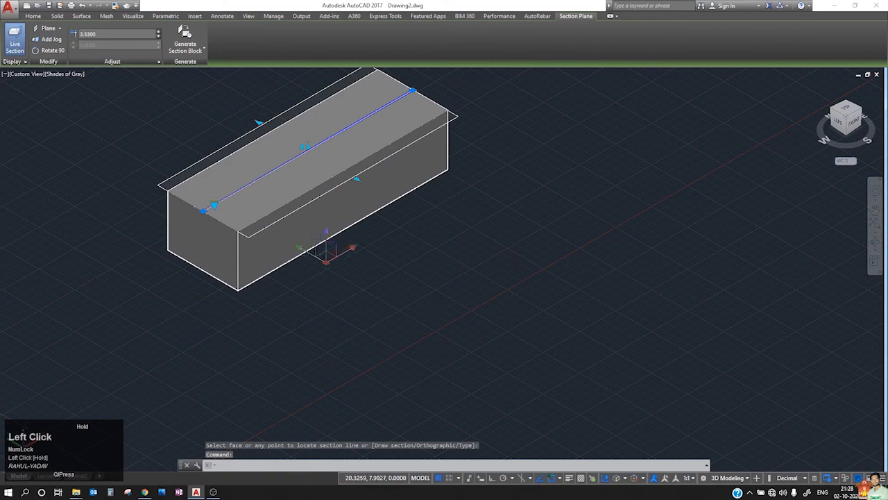
{"action": "key", "text": "Escape"}
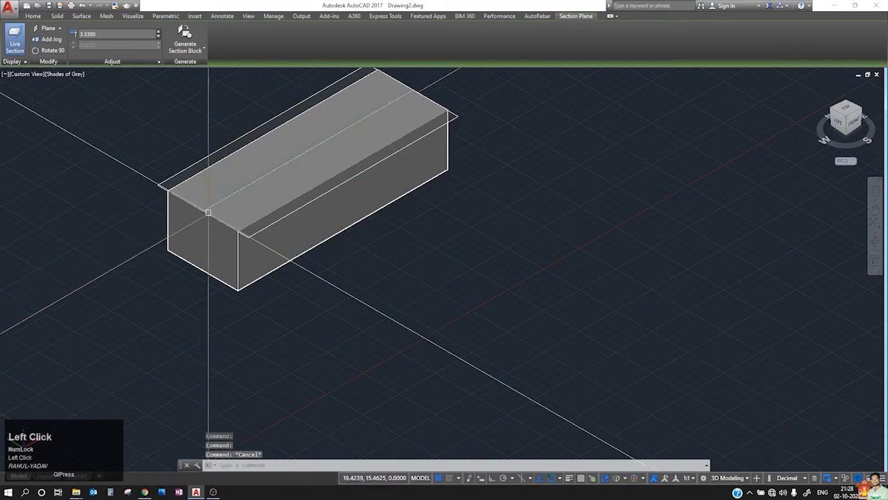
- Change the top-face section plane's type to Boundary
{"action": "scroll", "coordinate": [452, 129], "scroll_direction": "down", "scroll_amount": 4}
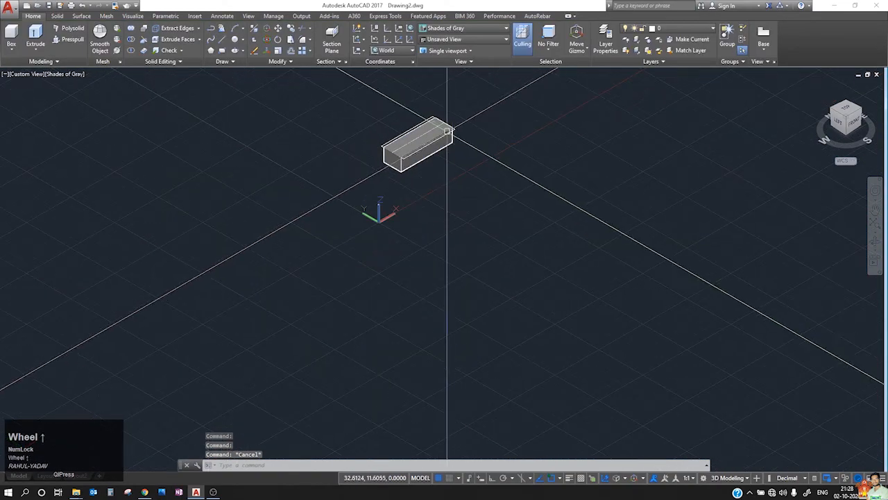
{"action": "scroll", "coordinate": [452, 129], "scroll_direction": "up", "scroll_amount": 5}
{"action": "left_click", "coordinate": [323, 275]}
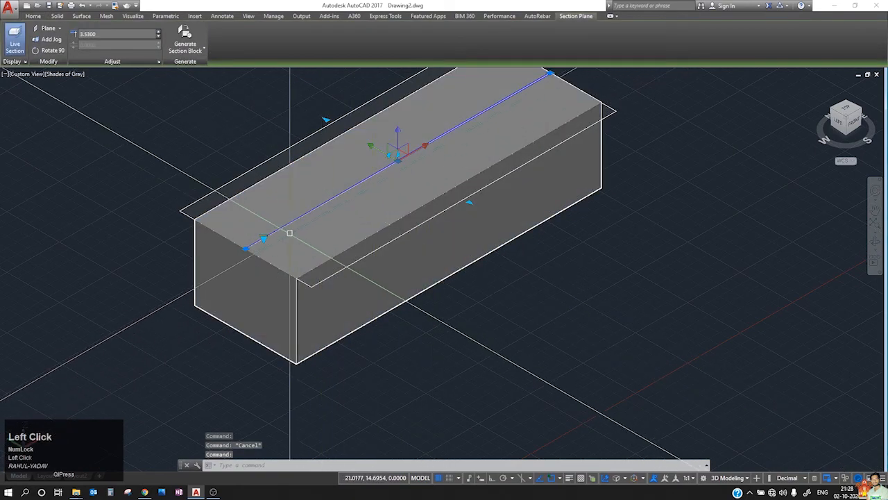
{"action": "left_click", "coordinate": [263, 238]}
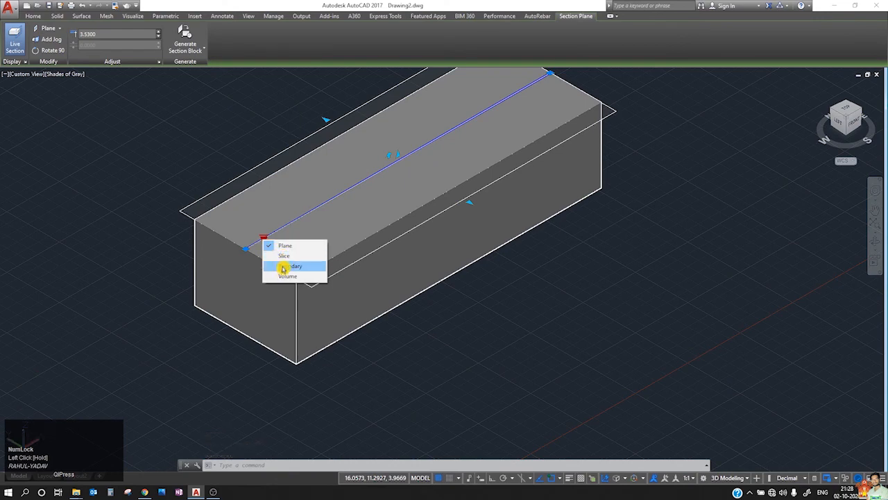
{"action": "left_click", "coordinate": [284, 266]}
{"action": "scroll", "coordinate": [300, 234], "scroll_direction": "down", "scroll_amount": 3}
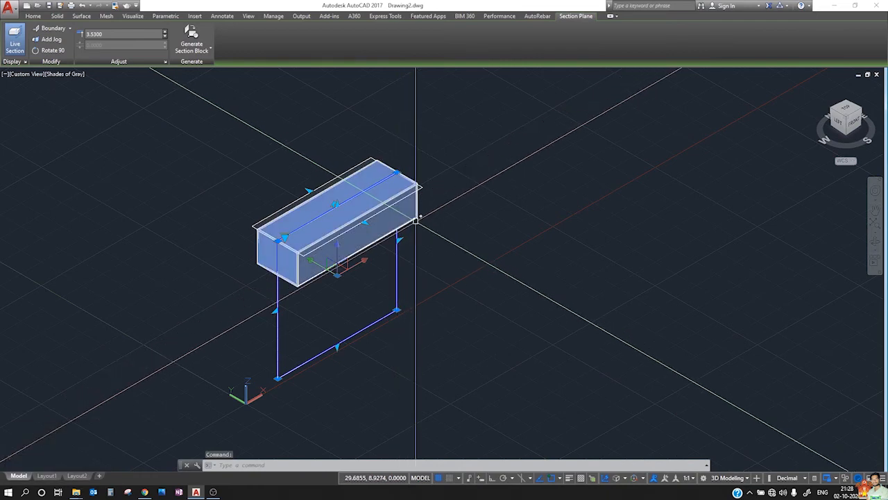
- Create a vertical section plane through the two lower corner endpoints of the section boundary below the box
{"action": "key", "text": "Return"}
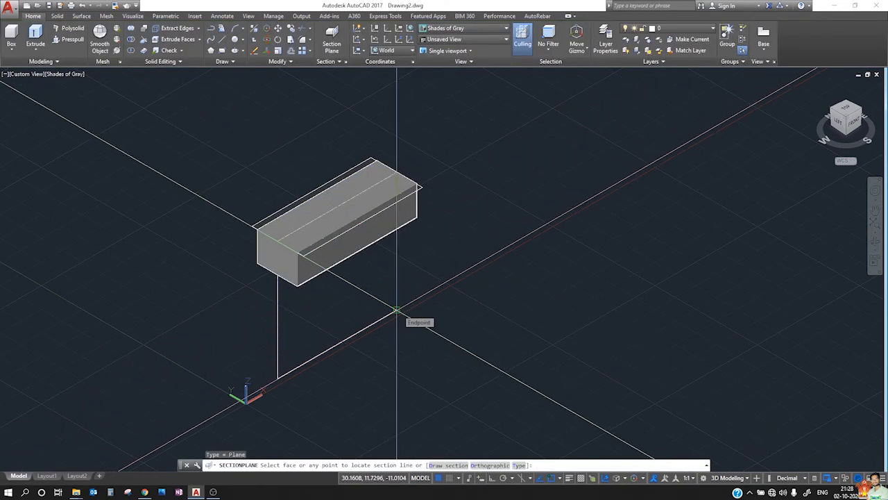
{"action": "left_click", "coordinate": [396, 310]}
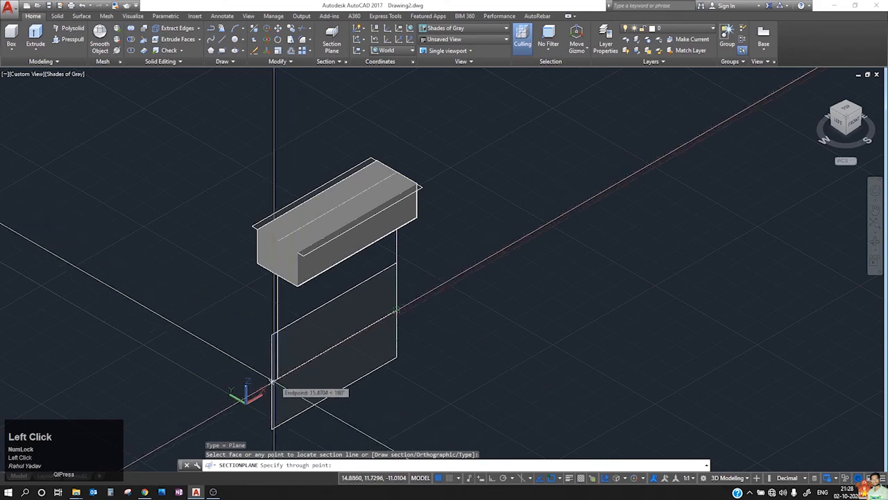
{"action": "left_click", "coordinate": [276, 379]}
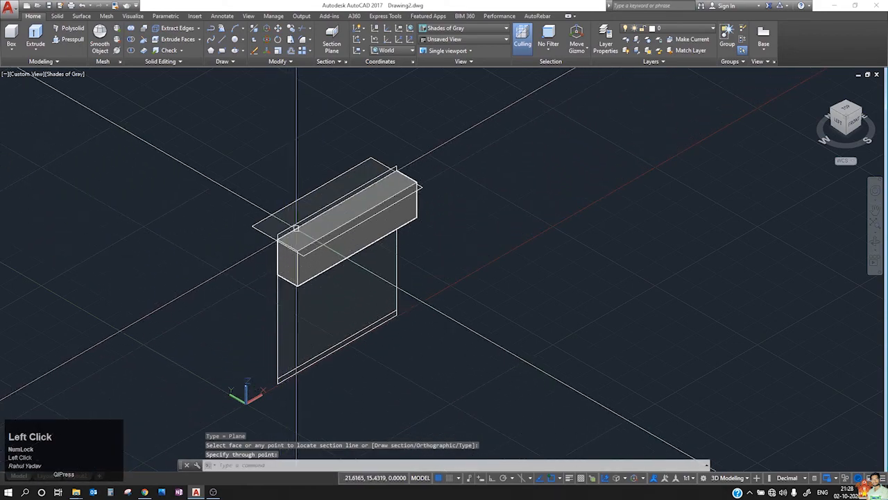
- Erase both section planes, the one through the lower corners and the one on the box's top face
{"action": "scroll", "coordinate": [295, 227], "scroll_direction": "up", "scroll_amount": 8}
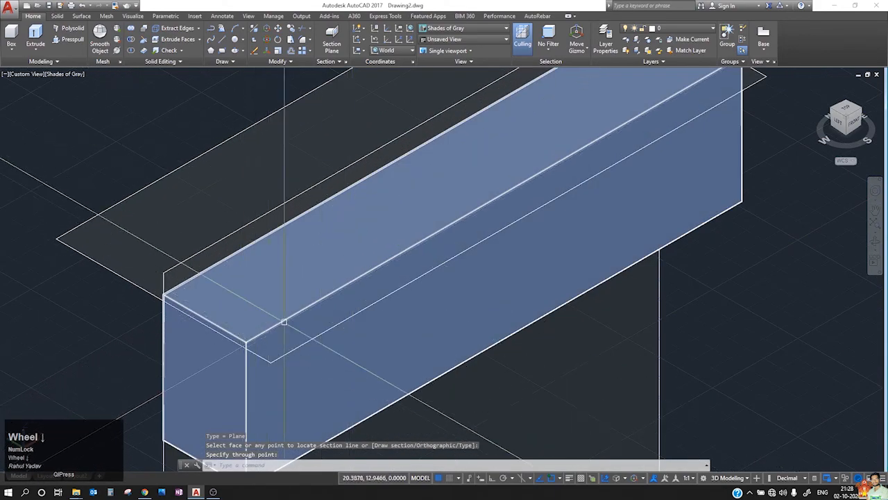
{"action": "scroll", "coordinate": [284, 322], "scroll_direction": "down", "scroll_amount": 6}
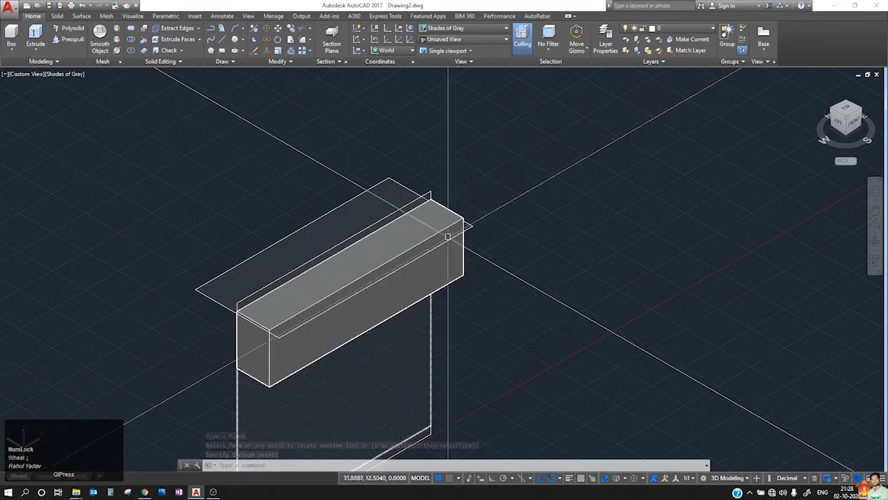
{"action": "key", "text": "Escape"}
{"action": "key", "text": "Escape"}
{"action": "key", "text": "Escape"}
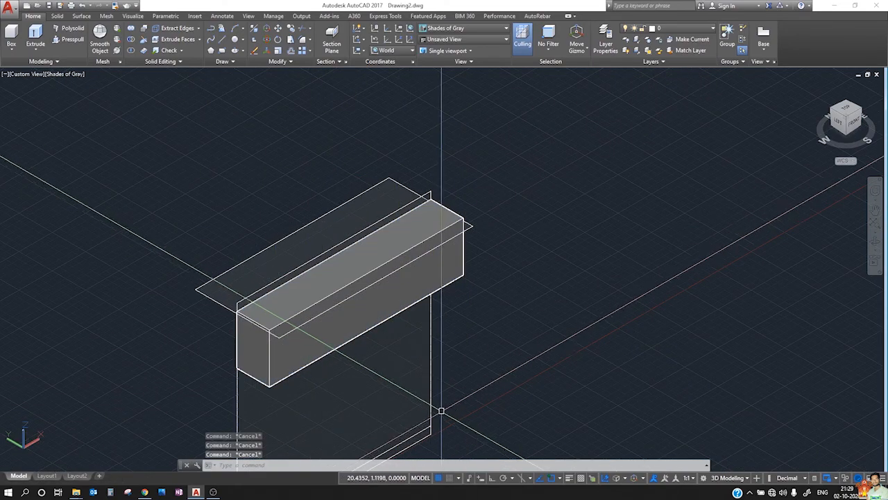
{"action": "left_click", "coordinate": [428, 375]}
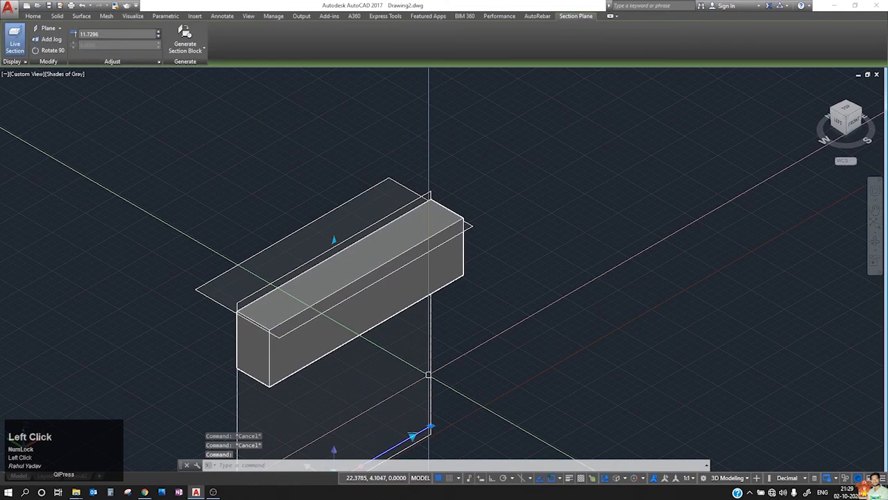
{"action": "key", "text": "Delete"}
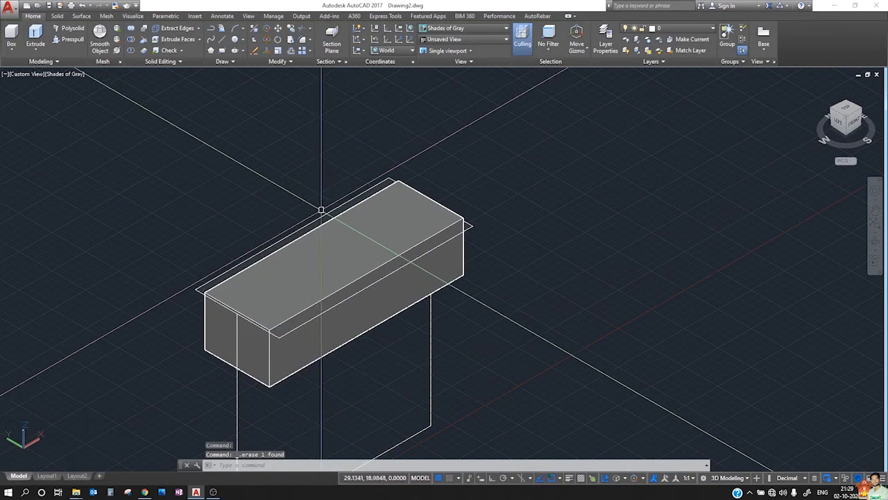
{"action": "left_click", "coordinate": [321, 209]}
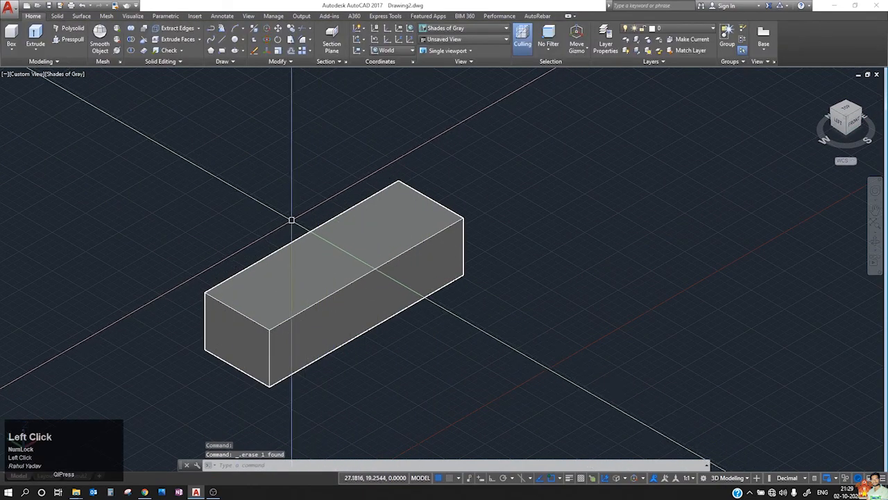
{"action": "key", "text": "Escape"}
{"action": "key", "text": "Escape"}
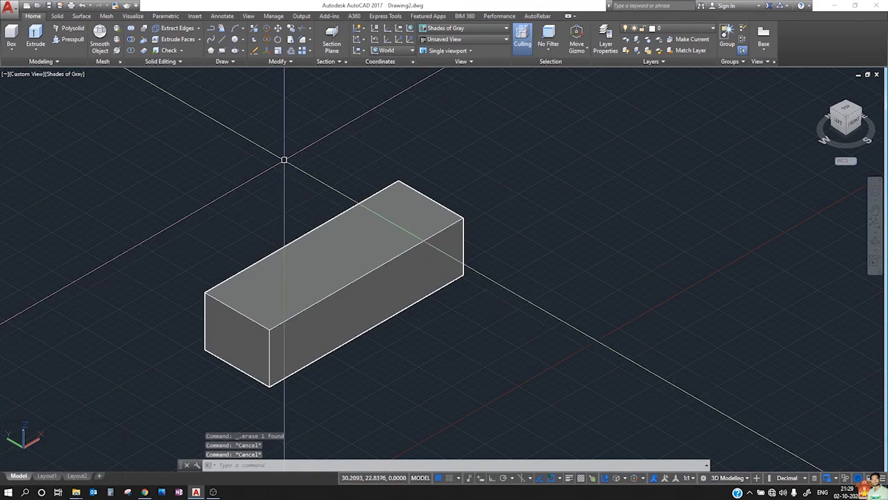
- Try to apply Live Section directly to the box
{"action": "left_click", "coordinate": [333, 63]}
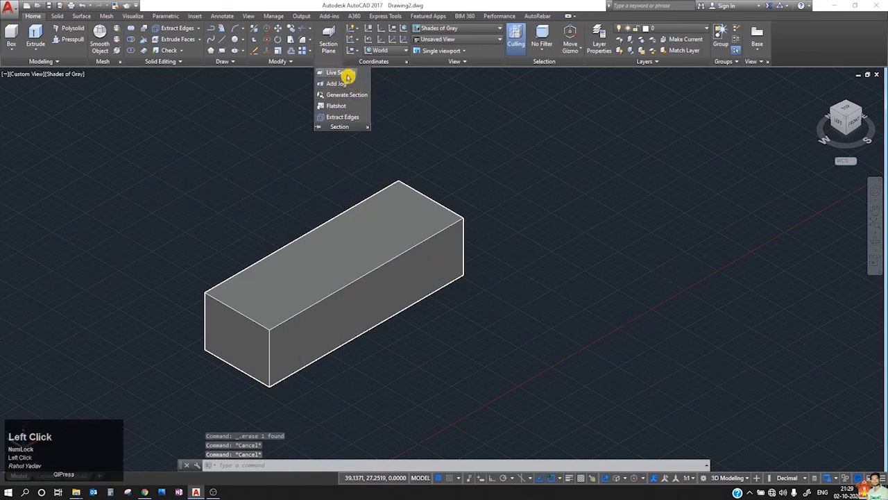
{"action": "left_click", "coordinate": [346, 76]}
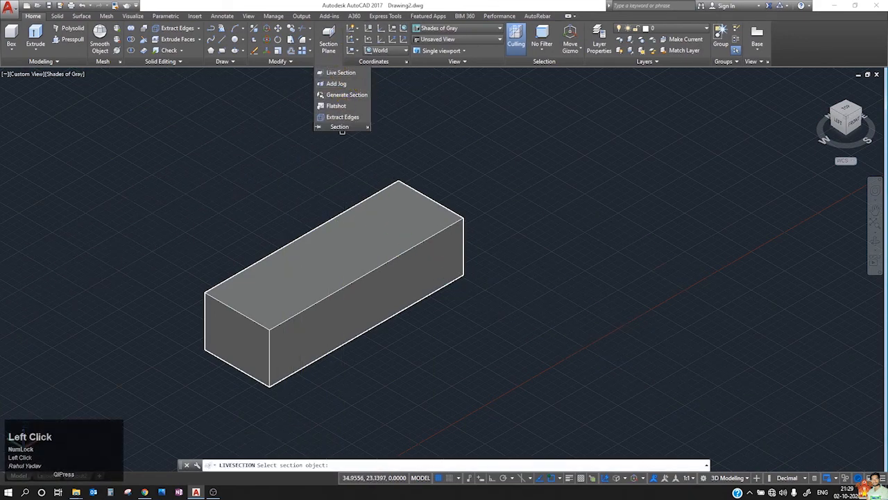
{"action": "left_click", "coordinate": [247, 278]}
{"action": "left_click", "coordinate": [242, 269]}
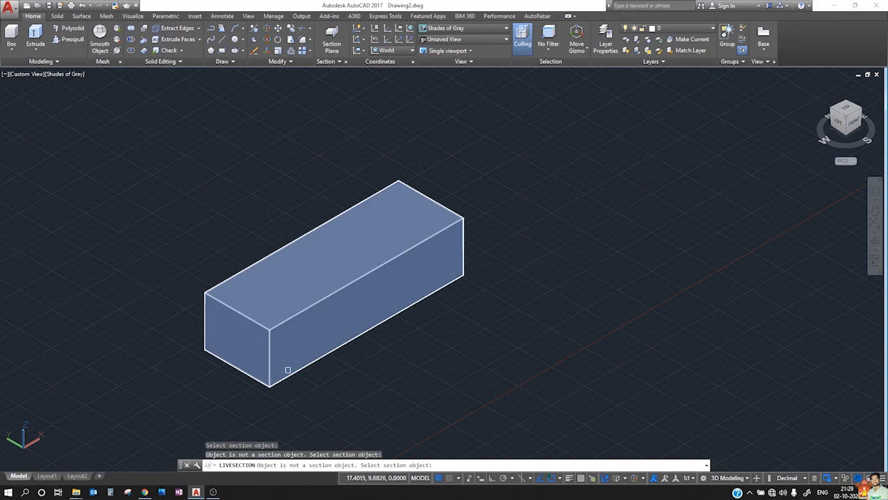
{"action": "key", "text": "Escape"}
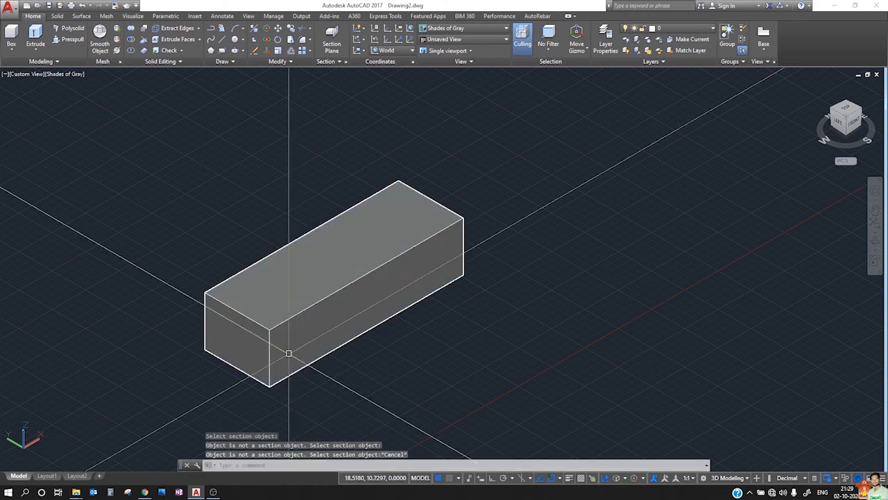
- Try to generate a section block by selecting the box as the section object
{"action": "left_click", "coordinate": [336, 61]}
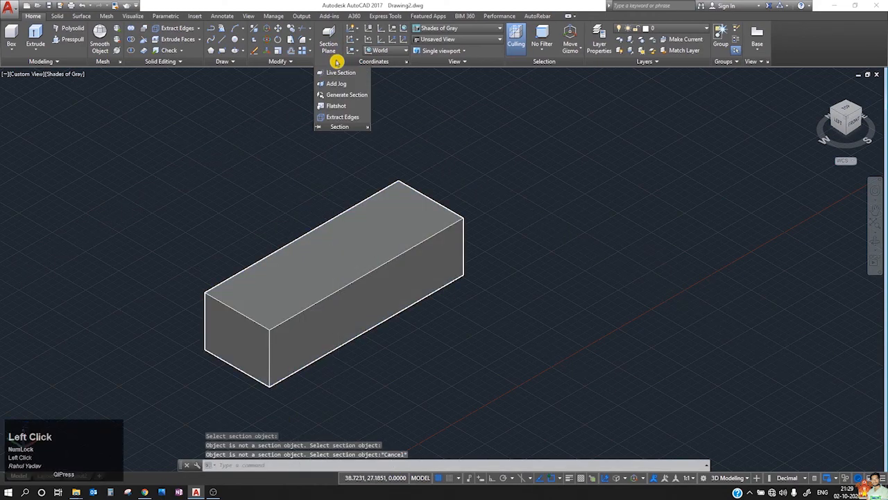
{"action": "left_click", "coordinate": [348, 97]}
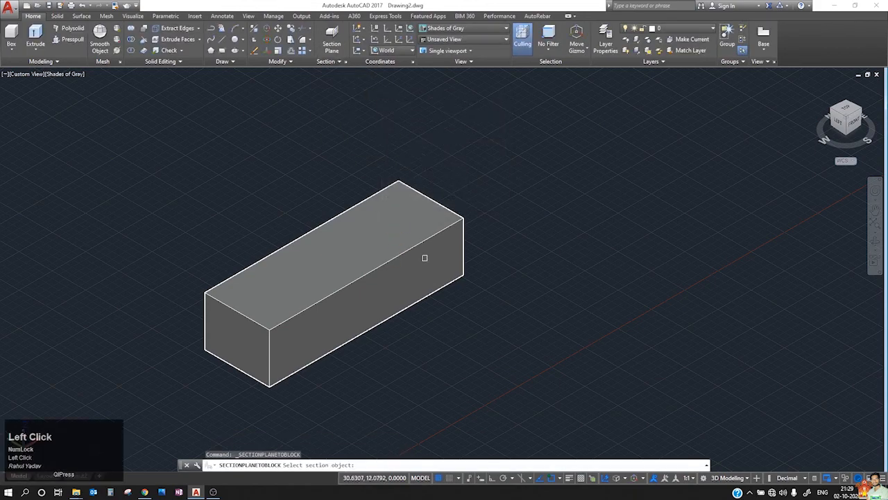
{"action": "left_click", "coordinate": [379, 250]}
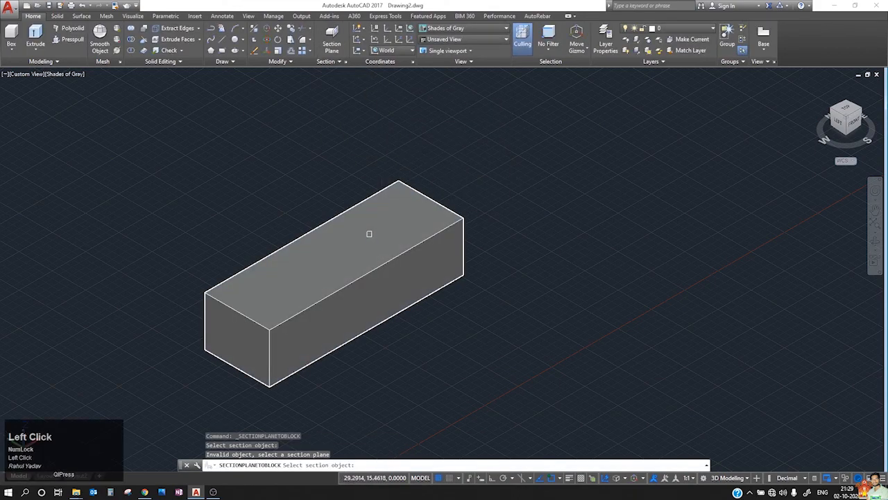
{"action": "left_click", "coordinate": [345, 286]}
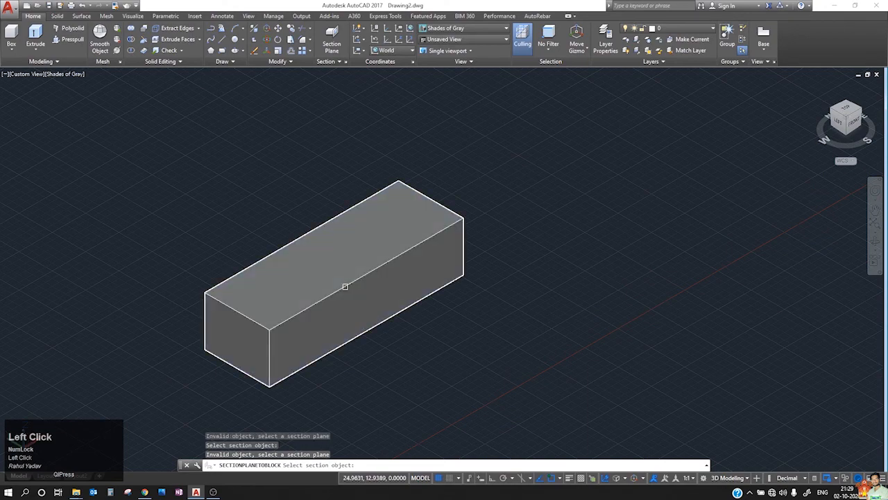
{"action": "left_click", "coordinate": [346, 281]}
{"action": "key", "text": "space"}
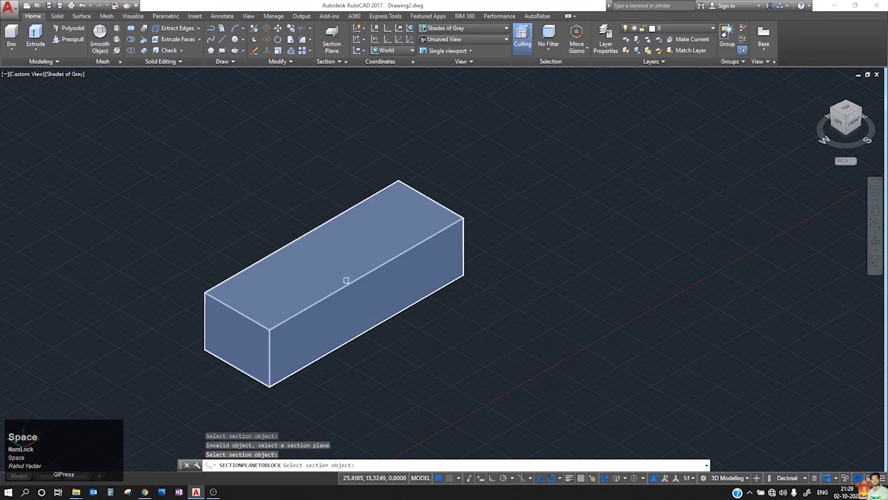
{"action": "left_click", "coordinate": [526, 280]}
{"action": "key", "text": "Escape"}
{"action": "key", "text": "Escape"}
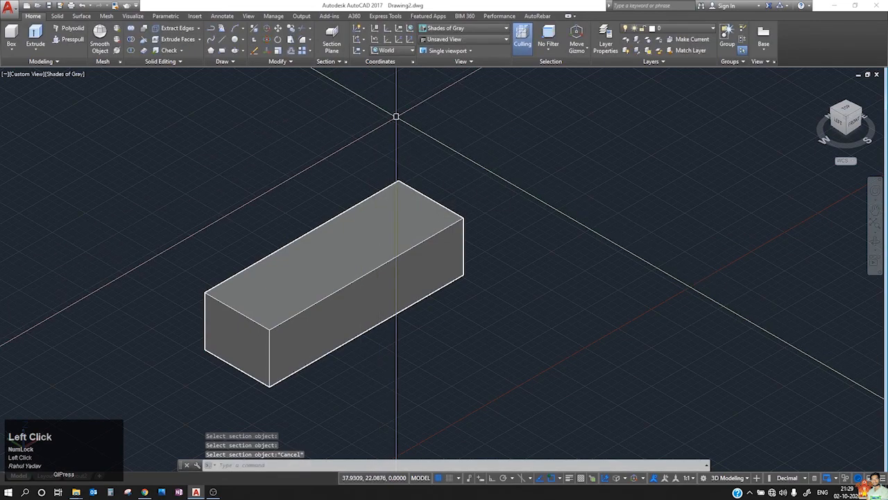
- Create a section plane on the front face of the box and select it to show its grips
{"action": "left_click", "coordinate": [335, 55]}
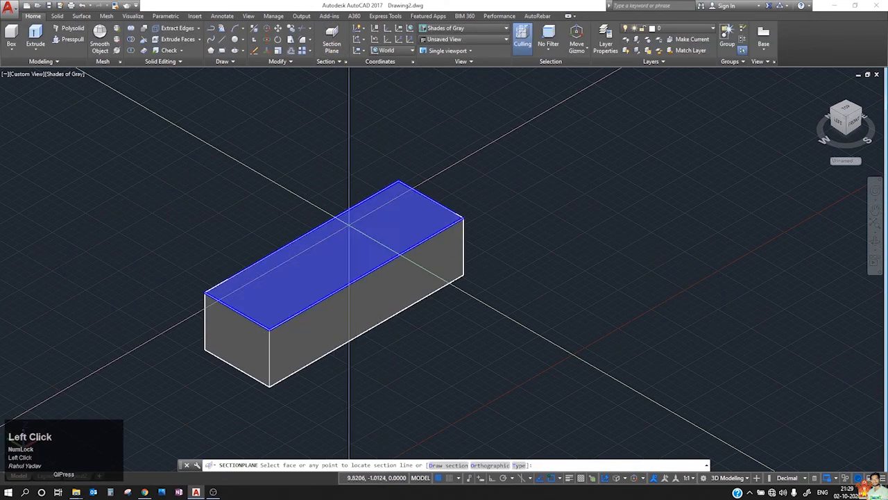
{"action": "left_click", "coordinate": [366, 253]}
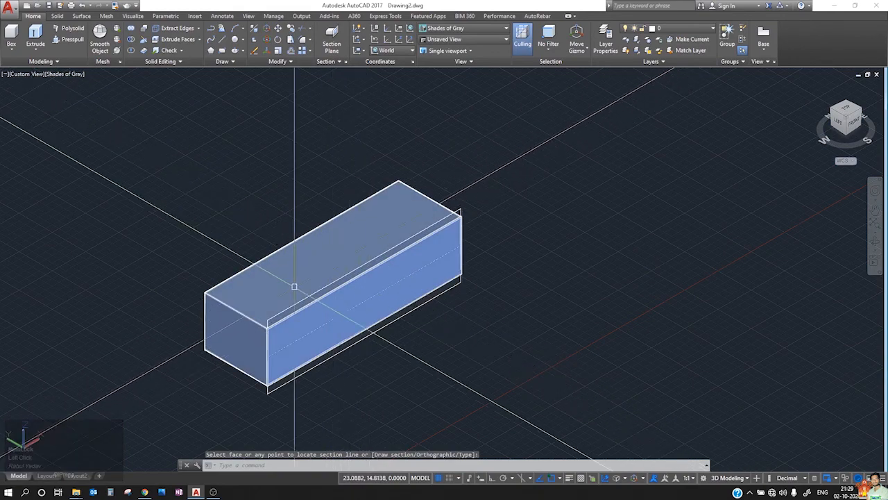
{"action": "scroll", "coordinate": [264, 327], "scroll_direction": "up", "scroll_amount": 3}
{"action": "left_click", "coordinate": [476, 278]}
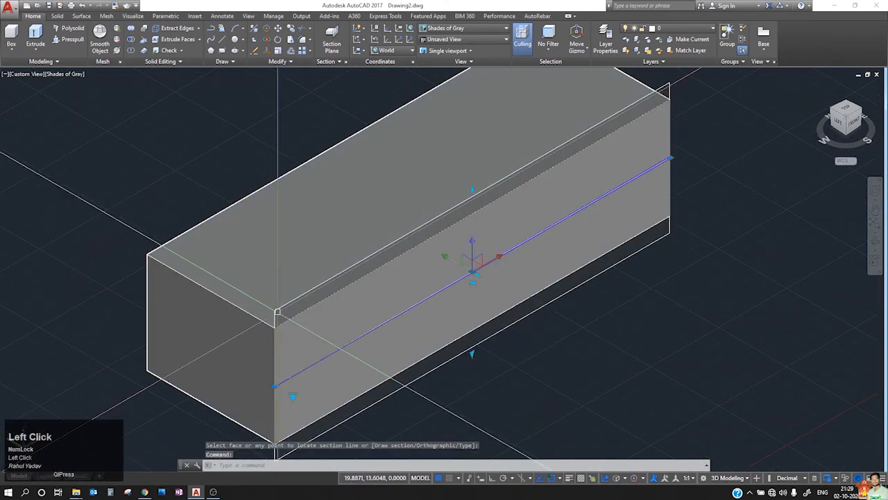
- Flip the front-face section plane's cutting direction and stretch the box wider toward its back side
{"action": "left_click_drag", "start_coordinate": [476, 280], "coordinate": [471, 281]}
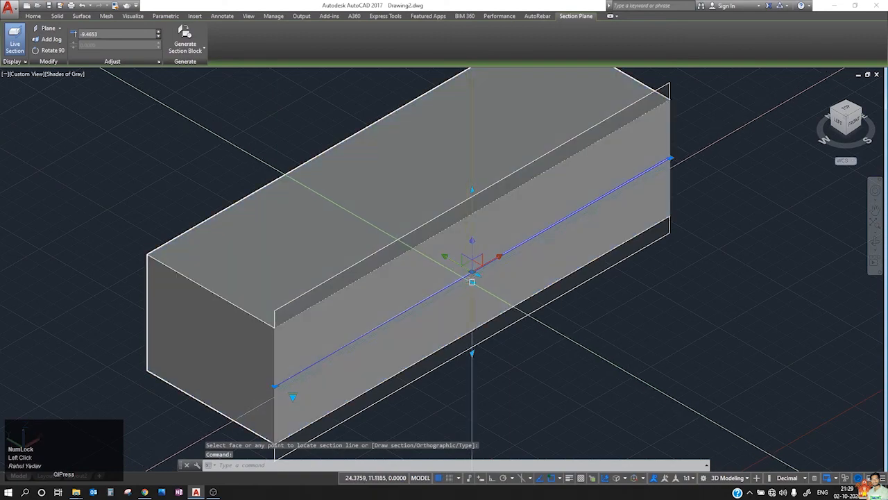
{"action": "left_click", "coordinate": [475, 279]}
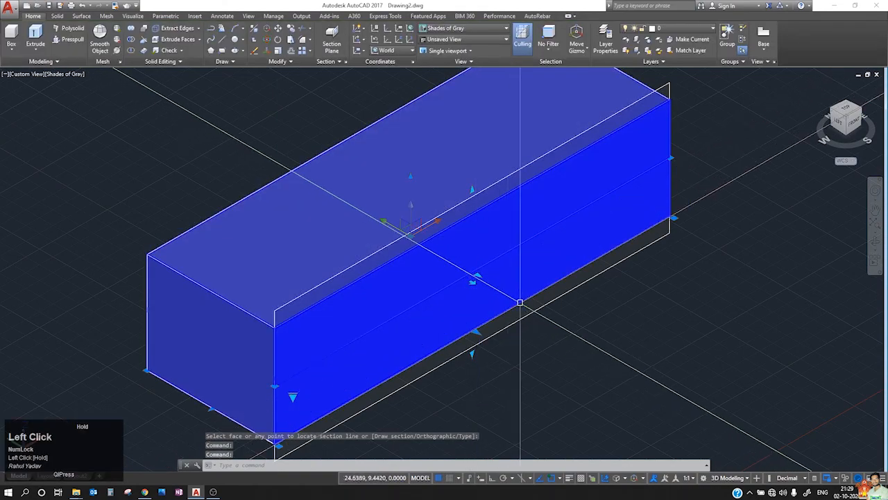
{"action": "left_click", "coordinate": [473, 281]}
{"action": "left_click_drag", "start_coordinate": [473, 281], "coordinate": [291, 229]}
{"action": "key", "text": "Escape"}
{"action": "key", "text": "Escape"}
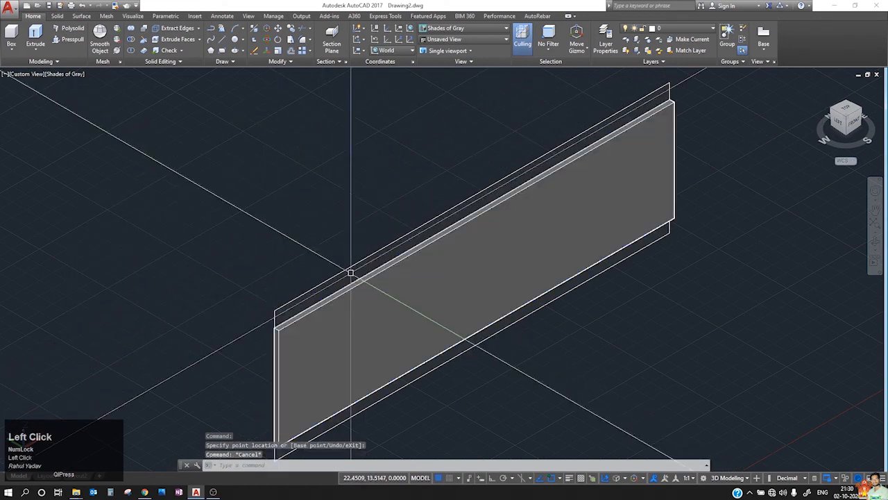
- Turn off Live Section for the front-face section plane to show the whole box
{"action": "scroll", "coordinate": [418, 291], "scroll_direction": "down", "scroll_amount": 2}
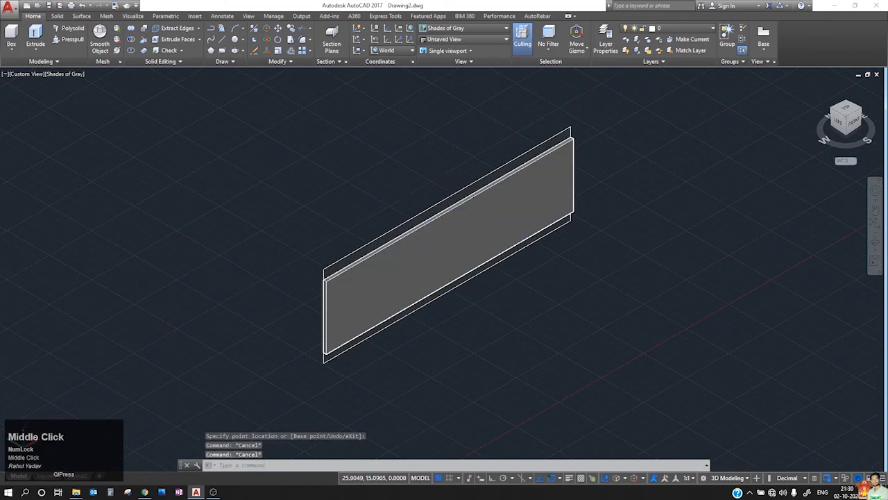
{"action": "left_click", "coordinate": [424, 243]}
{"action": "left_click", "coordinate": [331, 38]}
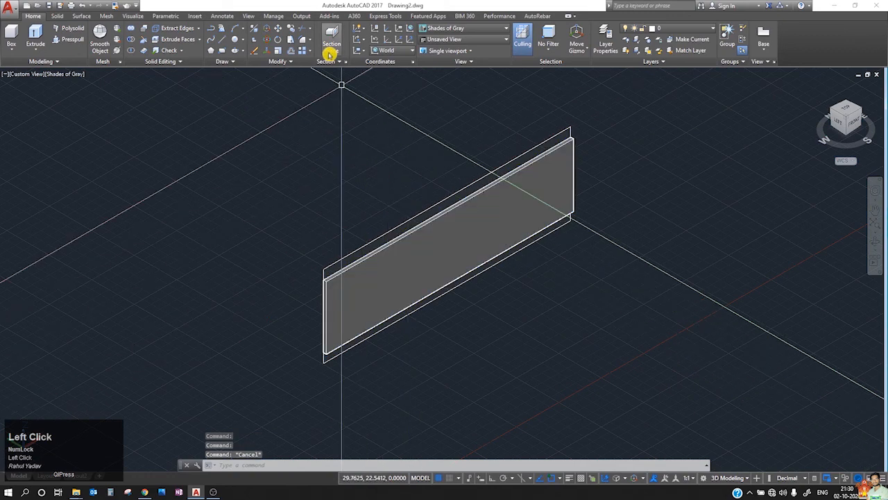
{"action": "left_click", "coordinate": [325, 61]}
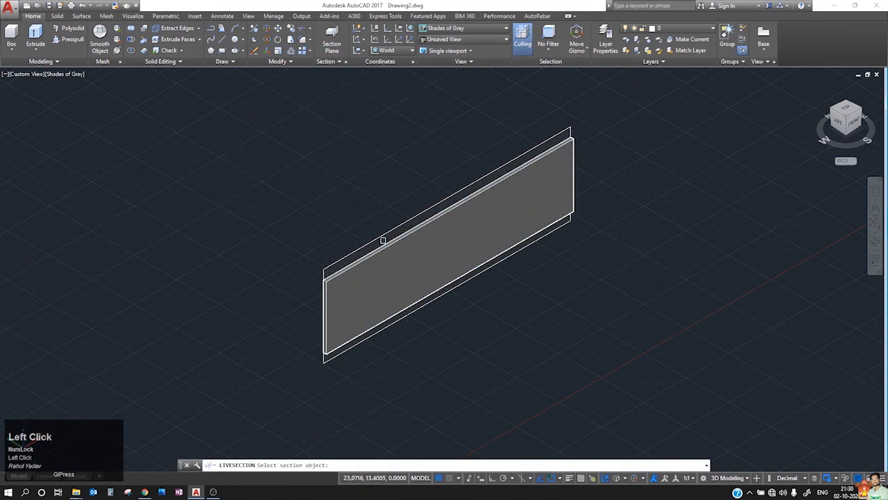
{"action": "left_click", "coordinate": [383, 242]}
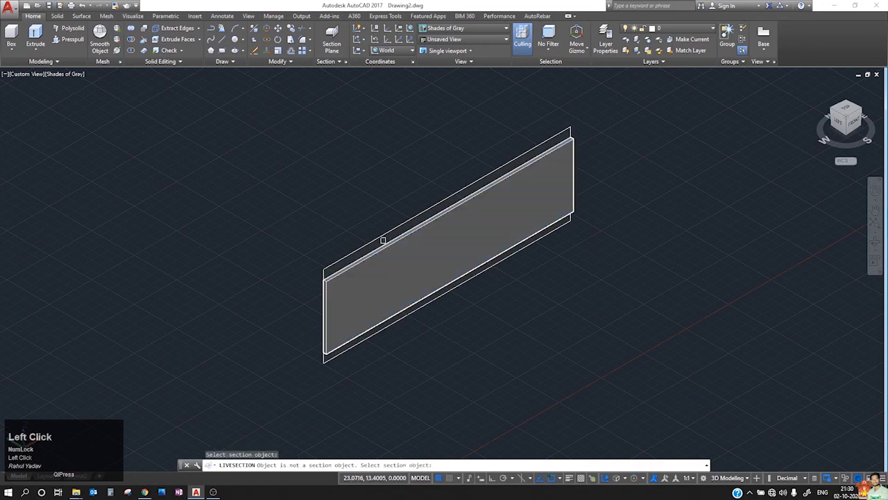
{"action": "left_click", "coordinate": [328, 61]}
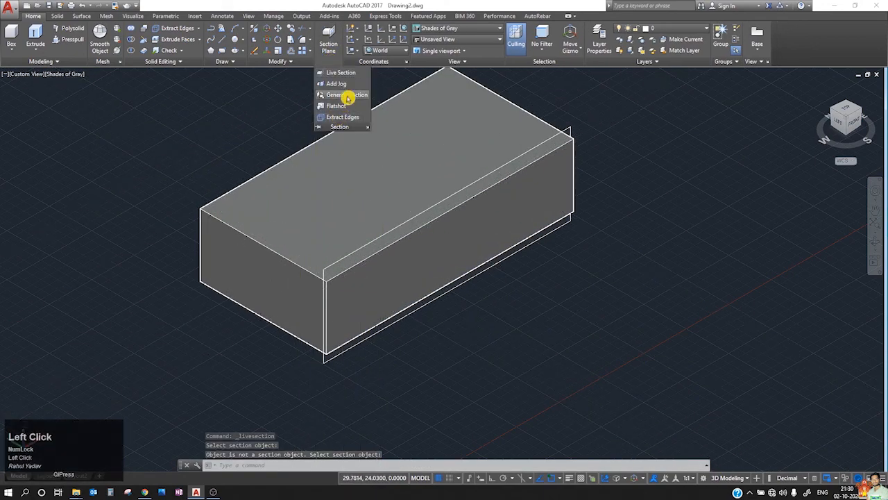
{"action": "key", "text": "Escape"}
{"action": "key", "text": "Escape"}
{"action": "key", "text": "Escape"}
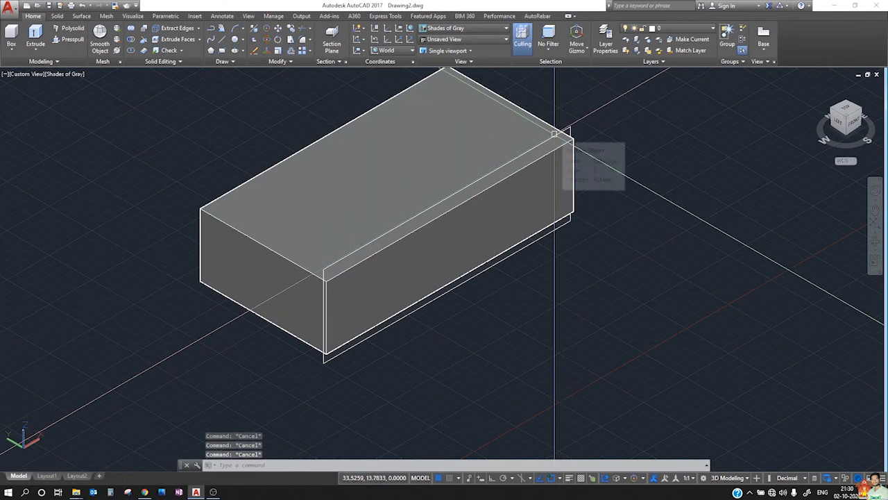
- Set the UCS with a Z-axis vector, placing its origin at the leftmost corner of the box's top face and accepting the default Z direction
{"action": "left_click", "coordinate": [389, 64]}
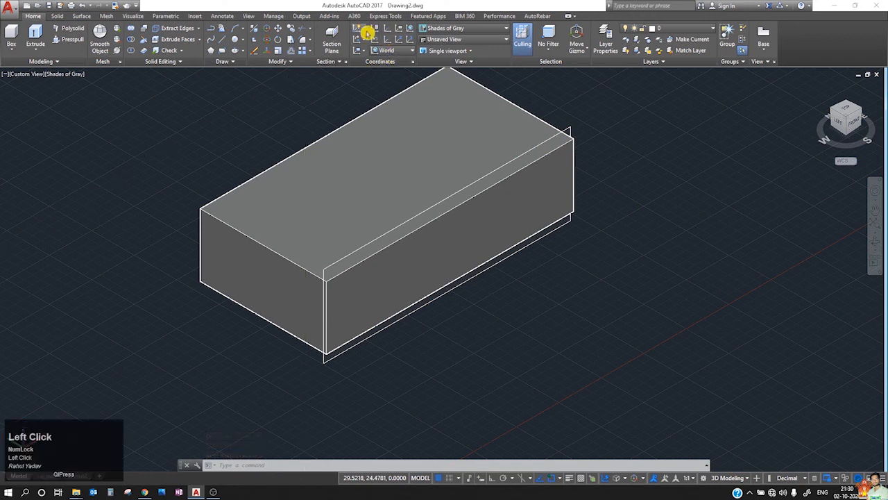
{"action": "left_click", "coordinate": [361, 54]}
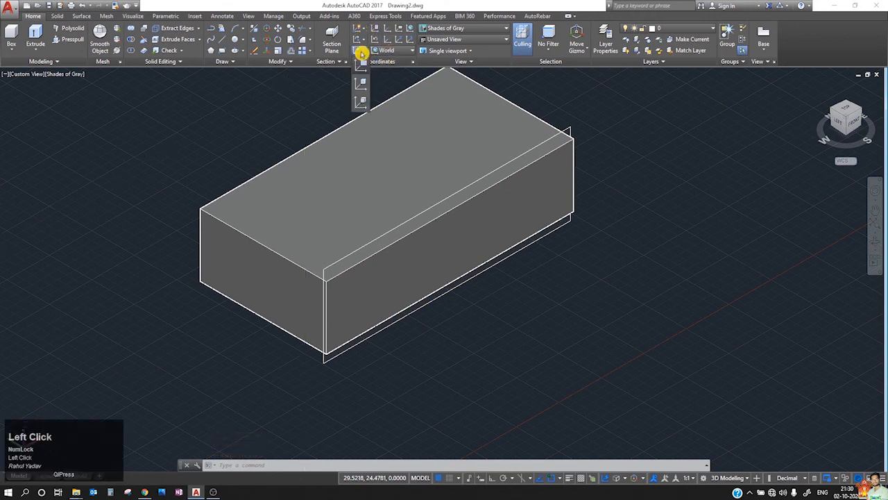
{"action": "left_click", "coordinate": [362, 53]}
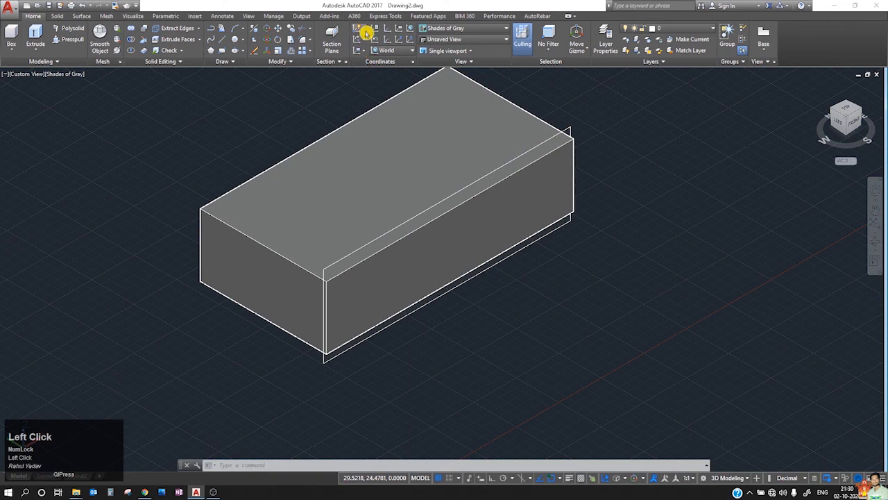
{"action": "left_click", "coordinate": [401, 41]}
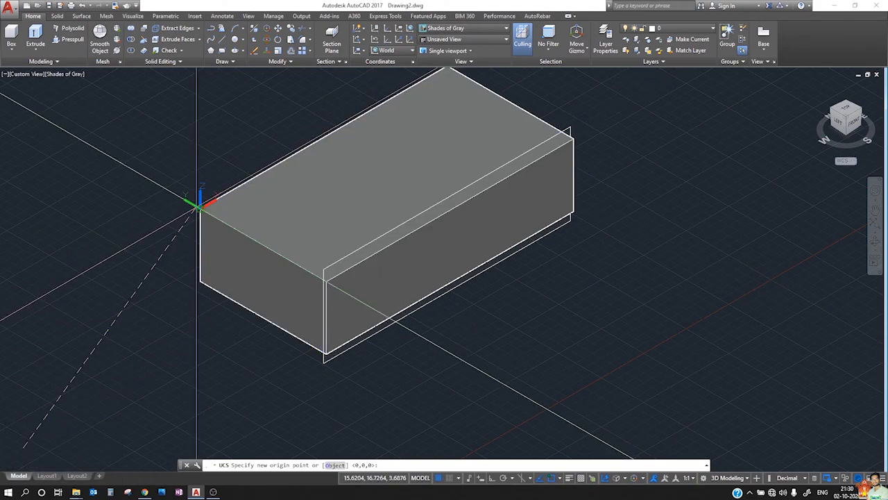
{"action": "left_click", "coordinate": [201, 207]}
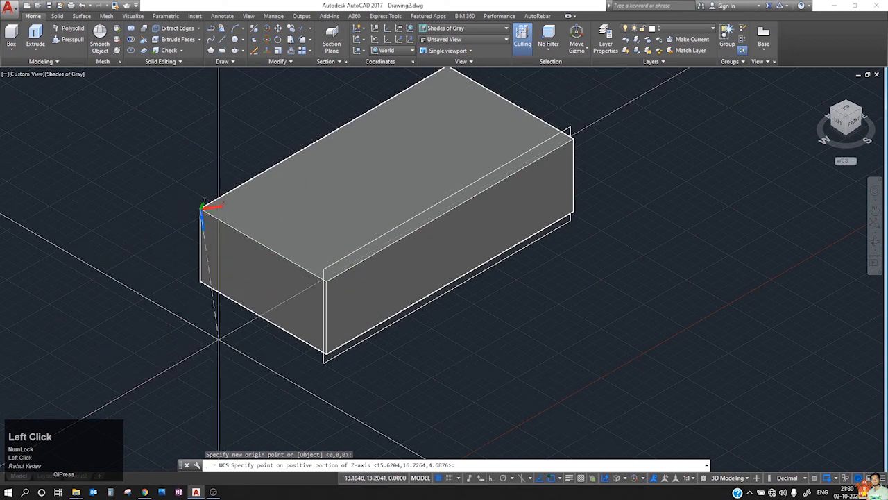
{"action": "key", "text": "space"}
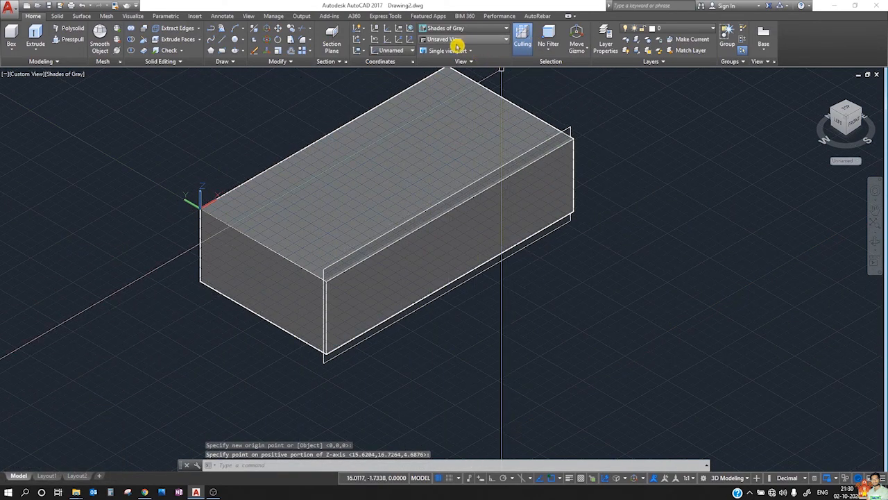
- Define a three-point UCS from the lower front face, using Ortho to aim X along the box's length and Y toward its back
{"action": "left_click", "coordinate": [407, 50]}
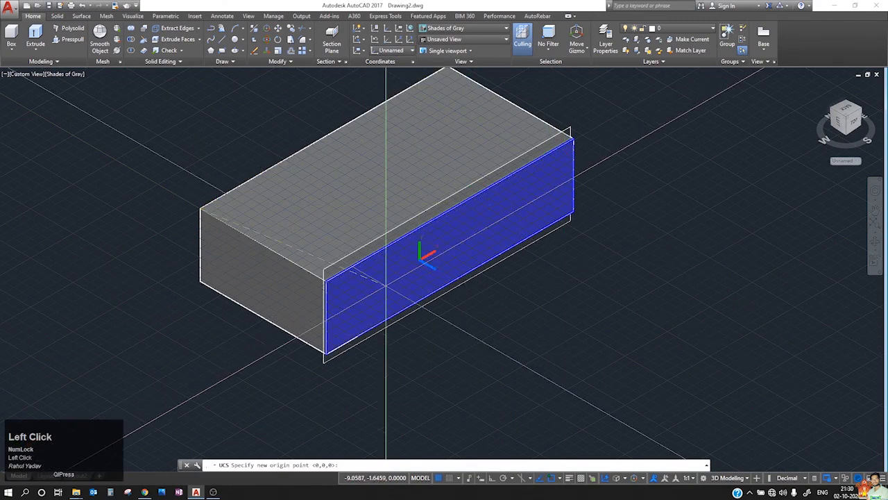
{"action": "left_click", "coordinate": [365, 299]}
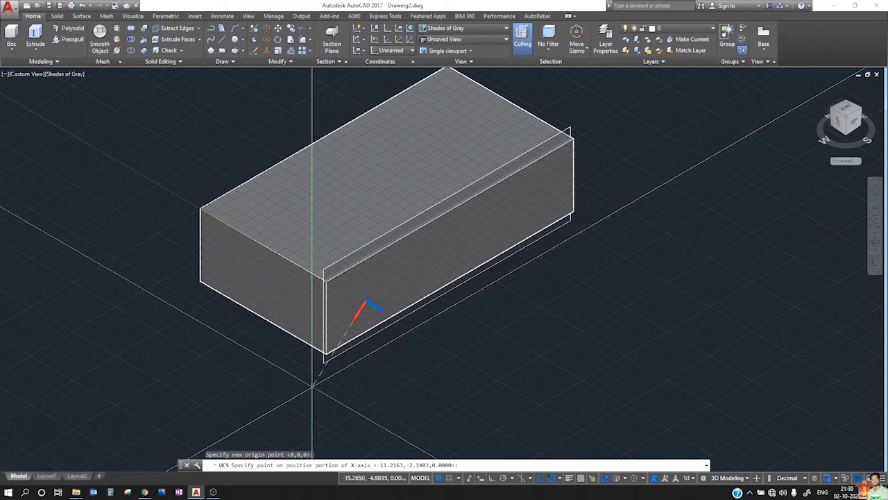
{"action": "key", "text": "F8"}
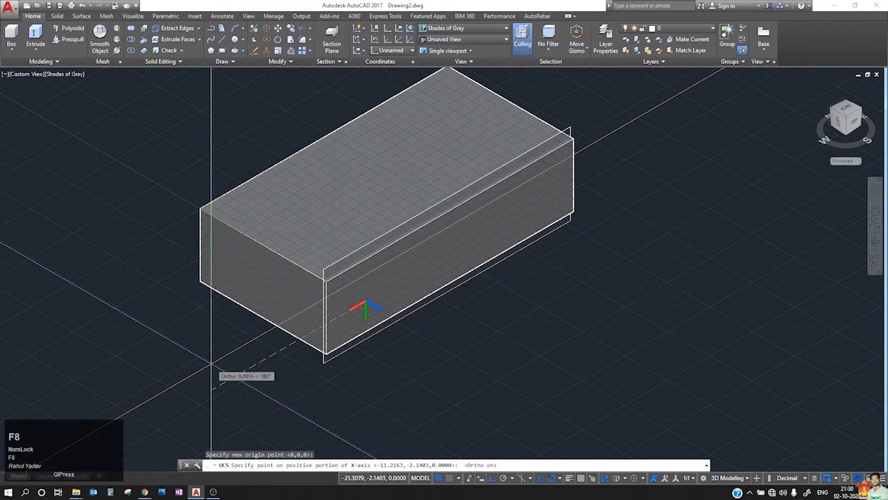
{"action": "left_click", "coordinate": [281, 380]}
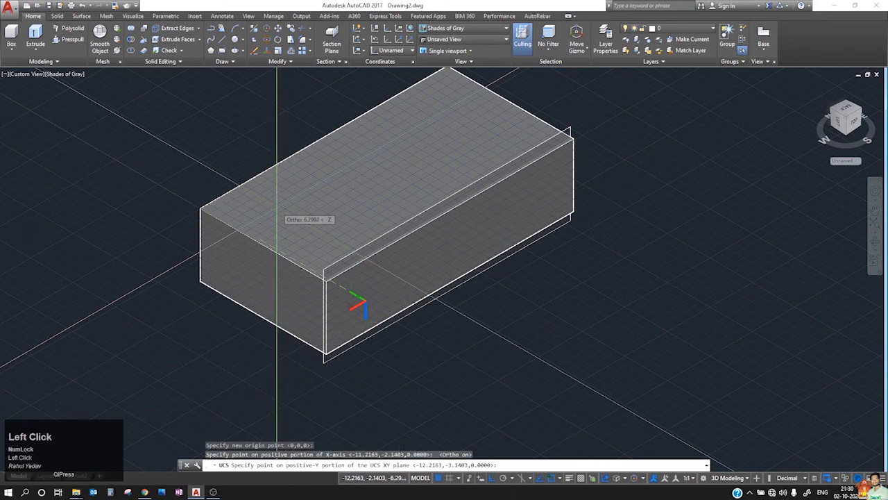
{"action": "left_click", "coordinate": [276, 209]}
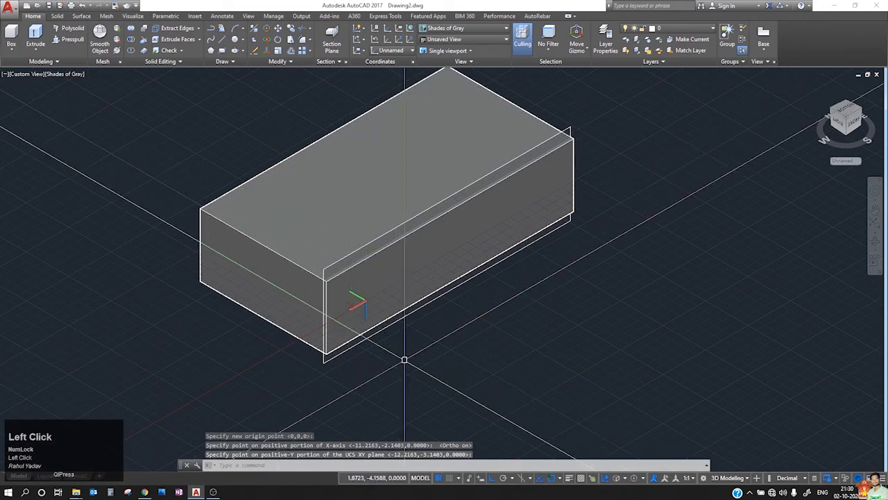
{"action": "key", "text": "Escape"}
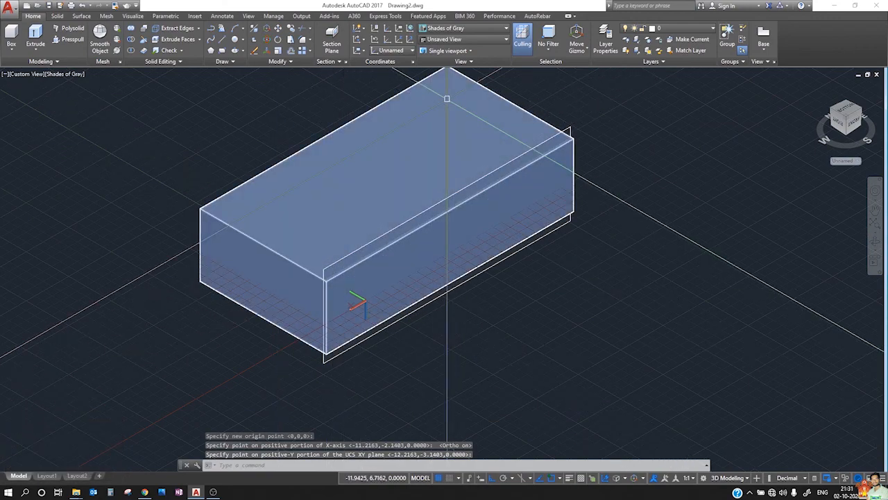
{"action": "key", "text": "Escape"}
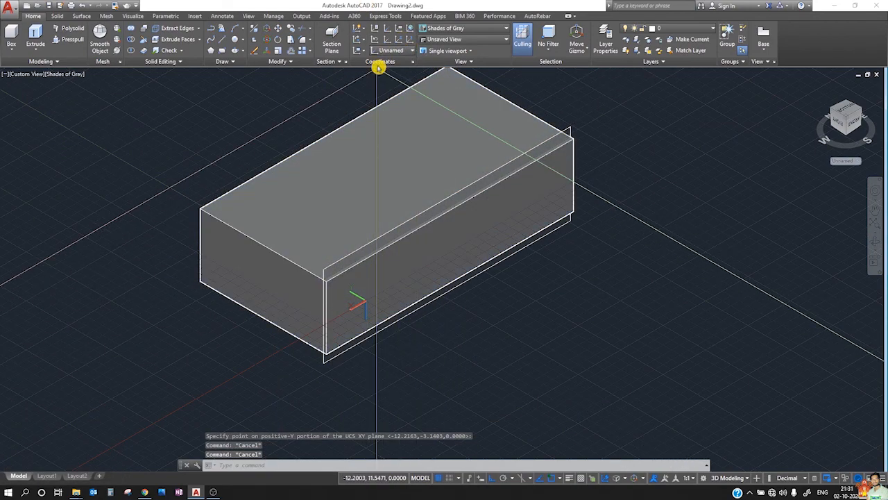
{"action": "left_click", "coordinate": [379, 63]}
{"action": "left_click", "coordinate": [473, 64]}
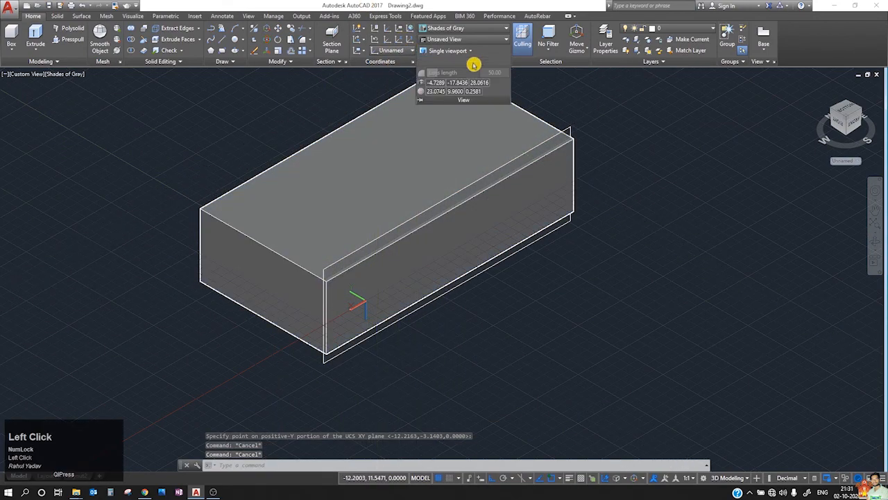
{"action": "key", "text": "Escape"}
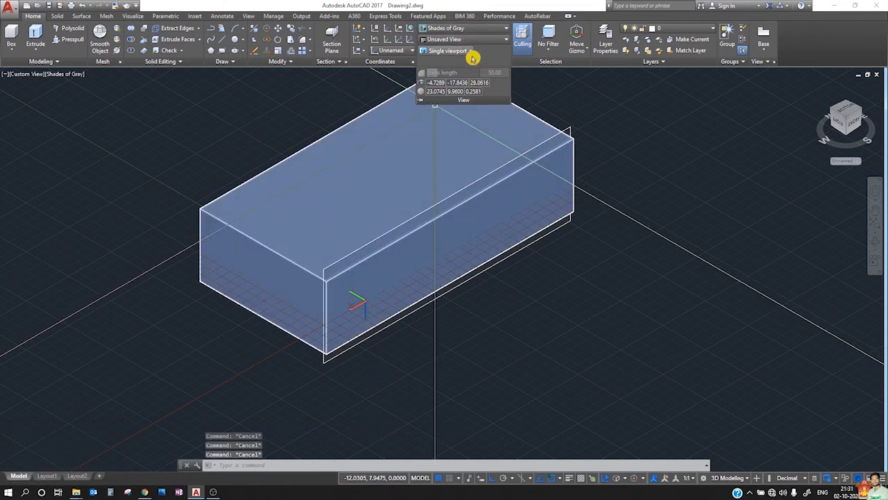
{"action": "left_click", "coordinate": [479, 35]}
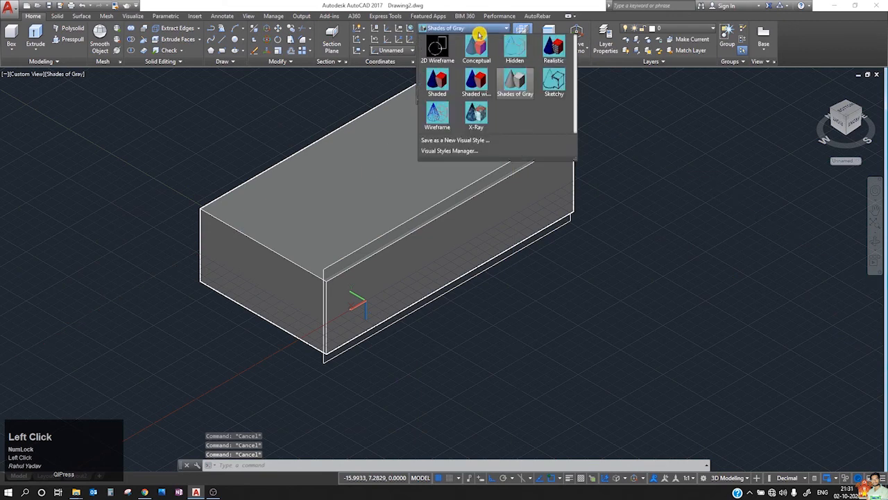
{"action": "left_click", "coordinate": [472, 61]}
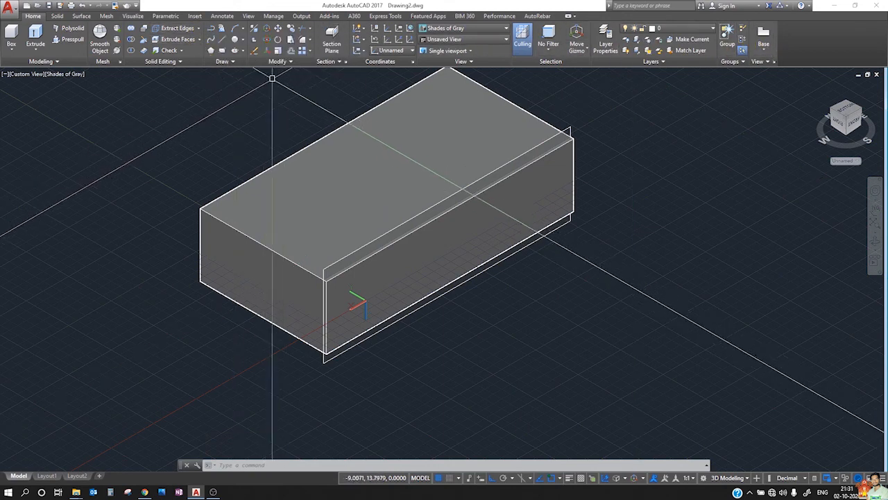
- Delete the box and its front-face section plane from the drawing
{"action": "scroll", "coordinate": [367, 207], "scroll_direction": "down", "scroll_amount": 5}
{"action": "left_click", "coordinate": [466, 144]}
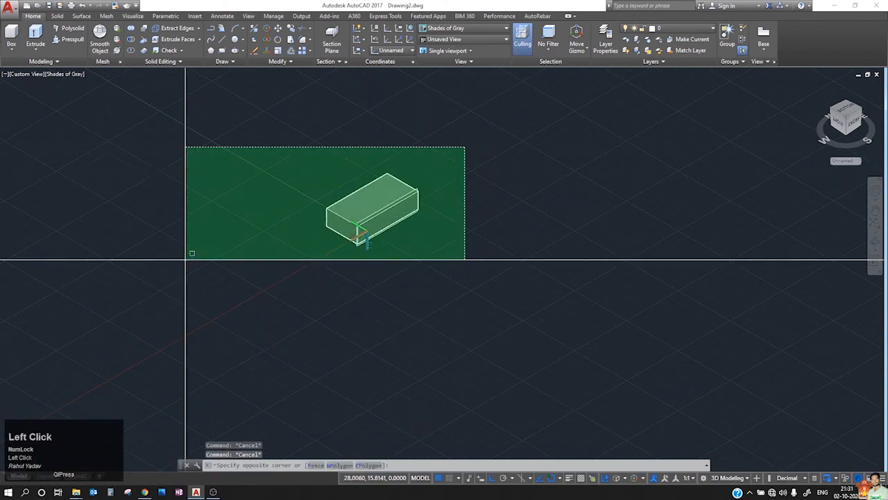
{"action": "left_click", "coordinate": [128, 313]}
{"action": "key", "text": "Delete"}
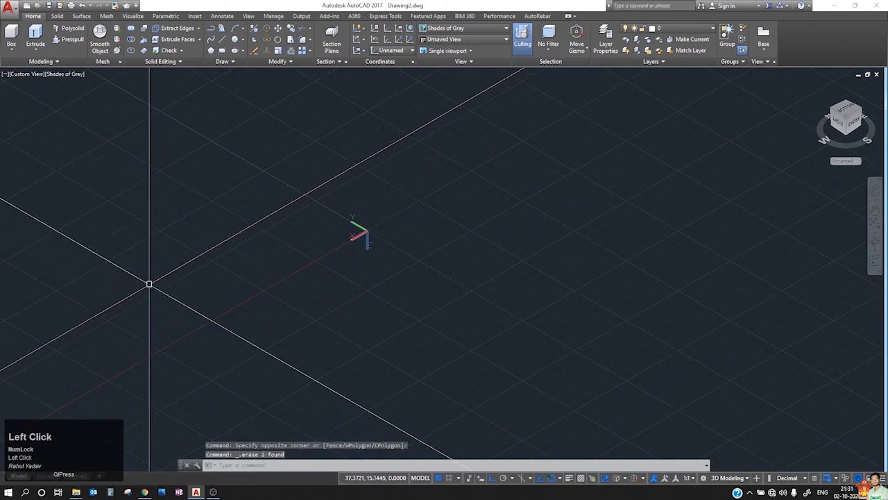
- Examine the tool sets for solids, surfaces, meshes, visualization, parametric constraints, inserting, annotation, viewing, management, output and Express Tools, ending with the general 3D modeling tools
{"action": "left_click", "coordinate": [57, 16]}
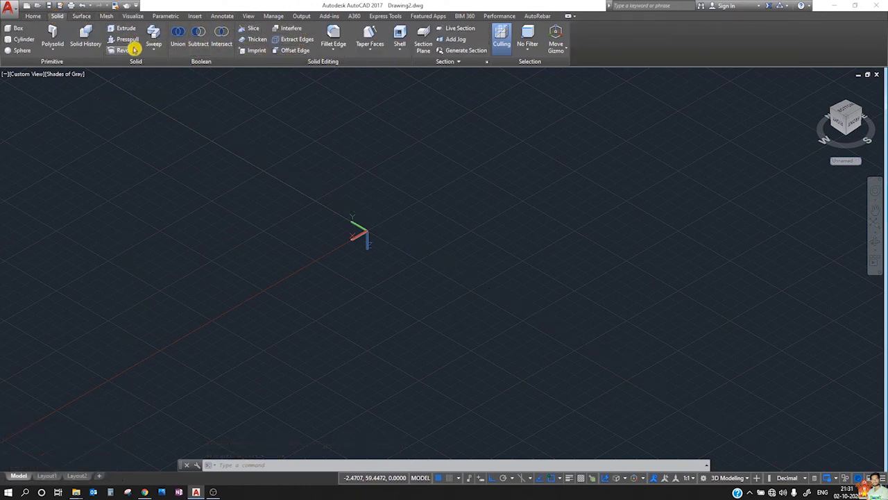
{"action": "left_click", "coordinate": [81, 16]}
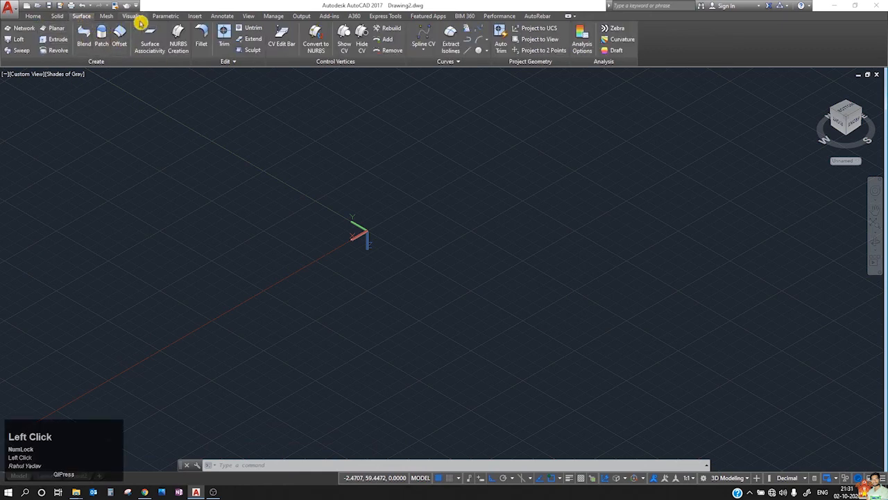
{"action": "left_click", "coordinate": [113, 18]}
{"action": "left_click", "coordinate": [131, 16]}
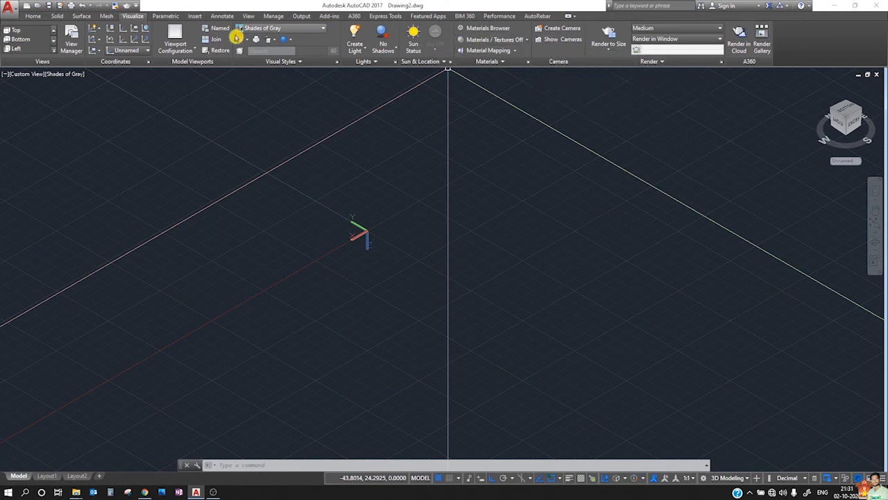
{"action": "left_click", "coordinate": [168, 18]}
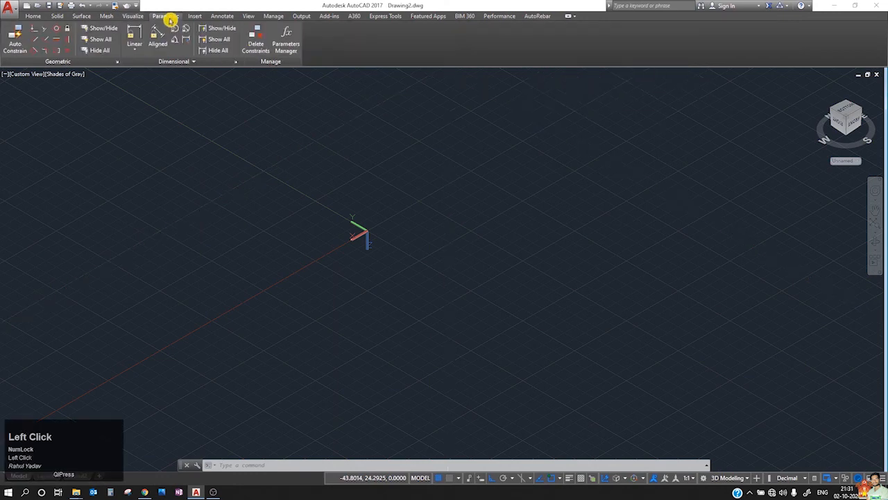
{"action": "left_click", "coordinate": [197, 19]}
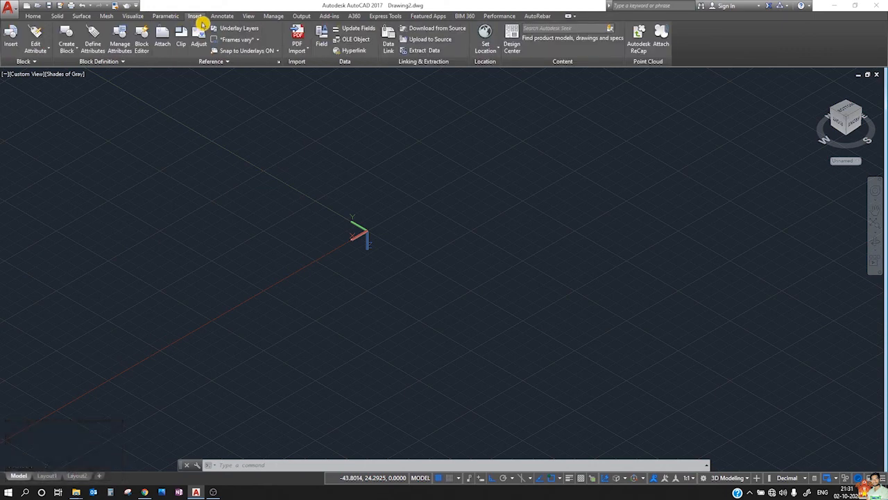
{"action": "left_click", "coordinate": [222, 17]}
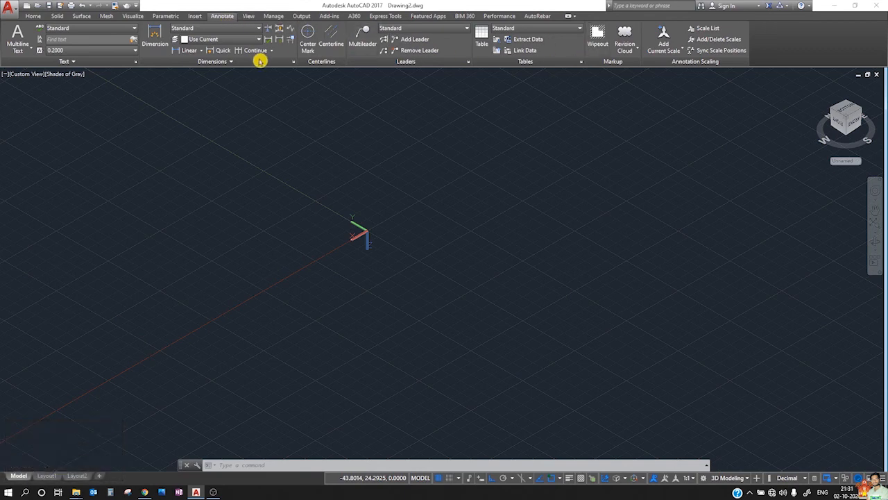
{"action": "left_click", "coordinate": [249, 16]}
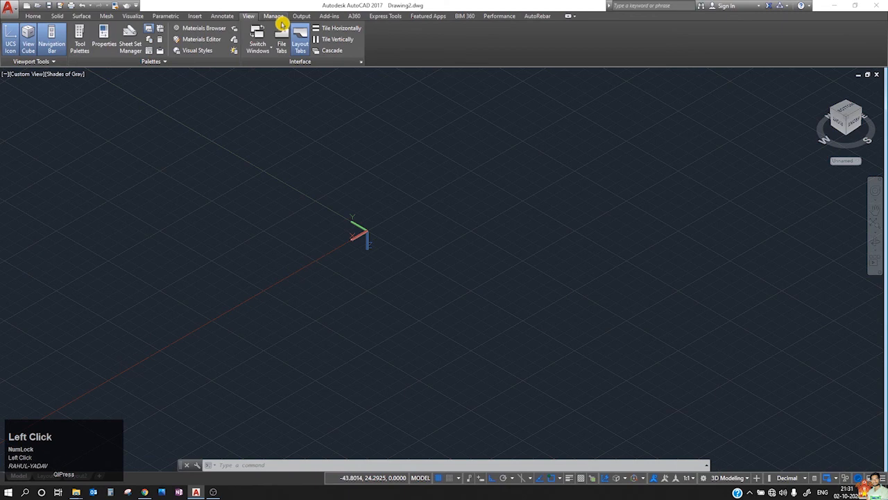
{"action": "left_click", "coordinate": [275, 16]}
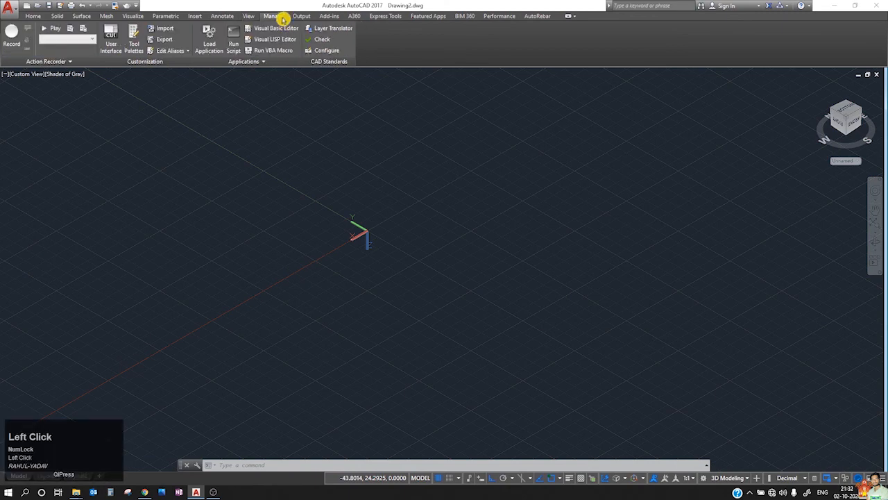
{"action": "left_click", "coordinate": [302, 16]}
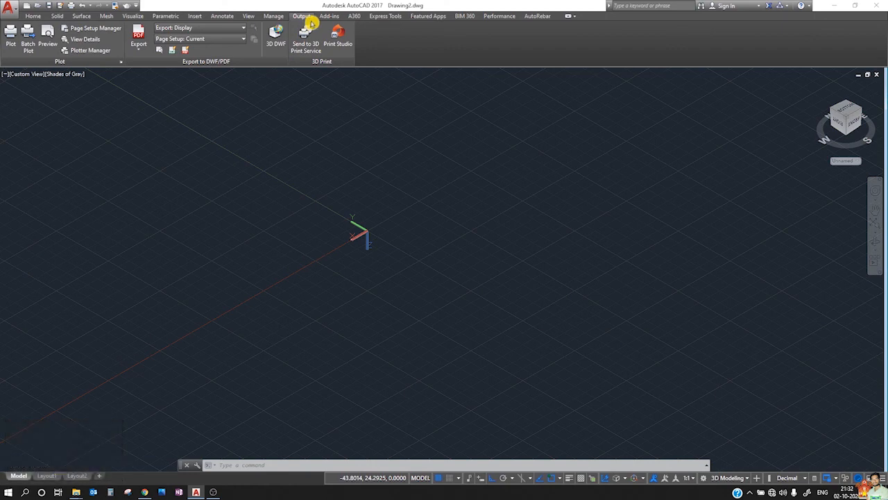
{"action": "left_click", "coordinate": [385, 16]}
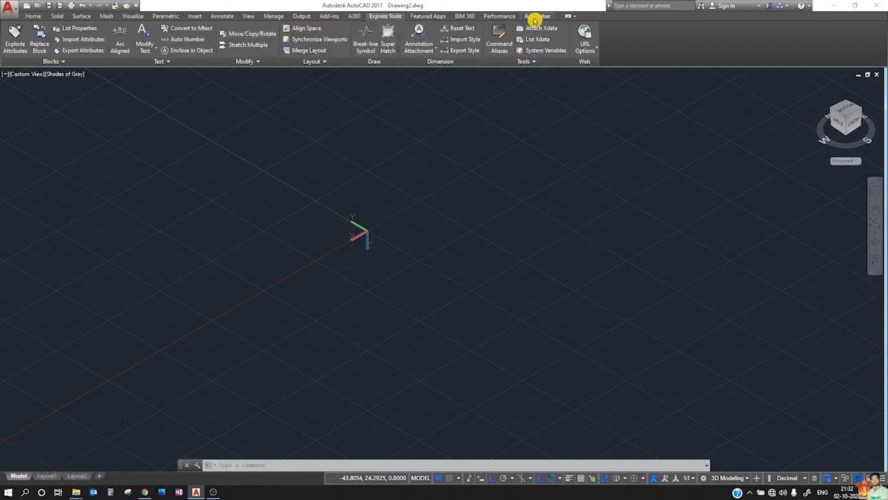
{"action": "left_click", "coordinate": [32, 16]}
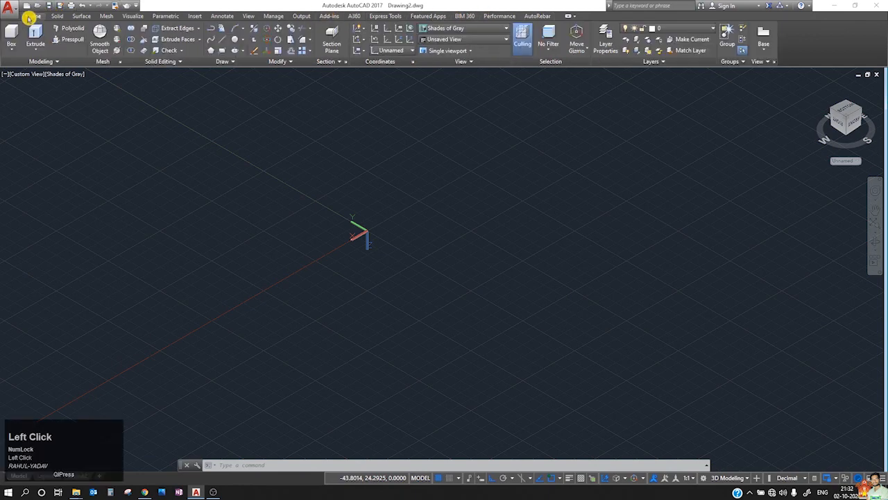